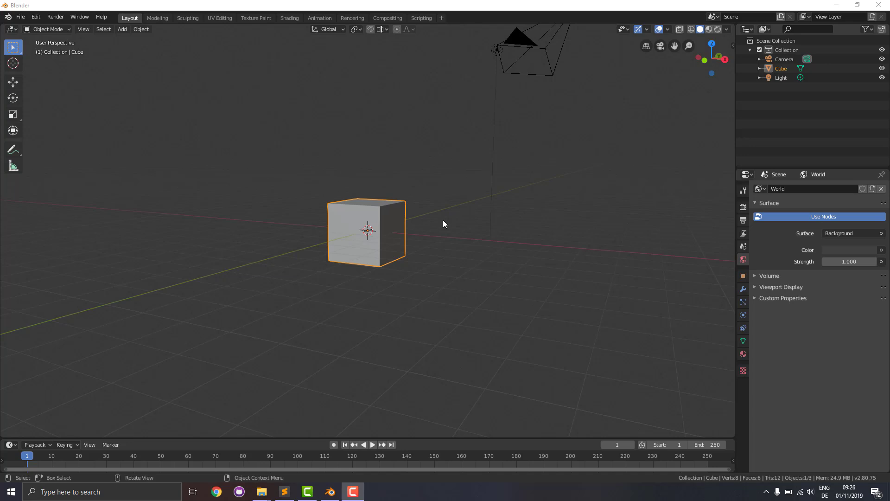
Enter Edit Mode on the cube and add one centred vertical loop cut in the front orthographic view.
key("Tab")
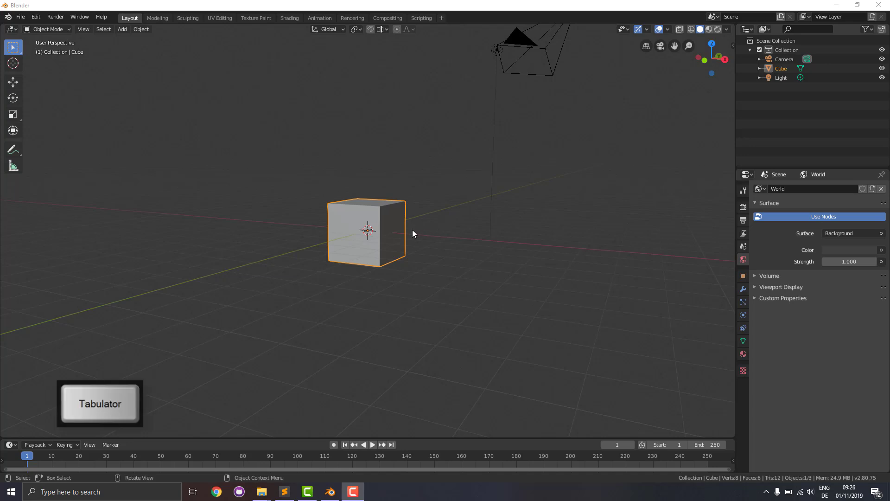
left_click(400, 230)
key("Tab")
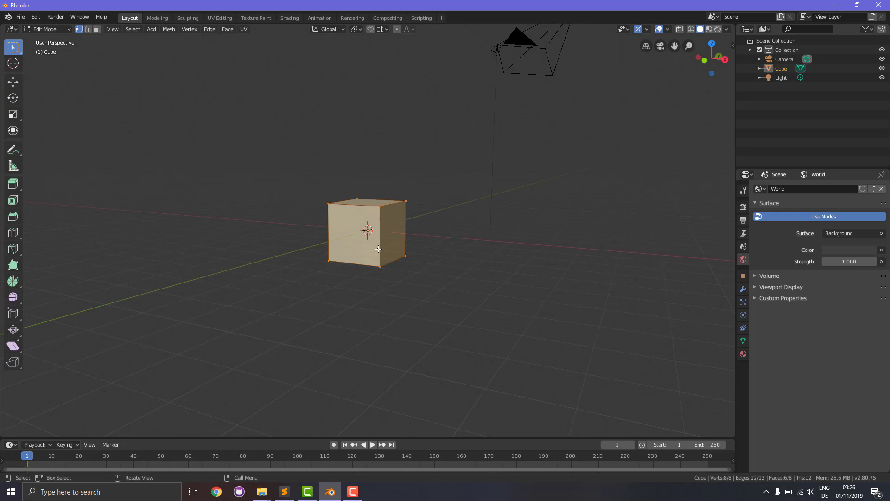
key("KP_1")
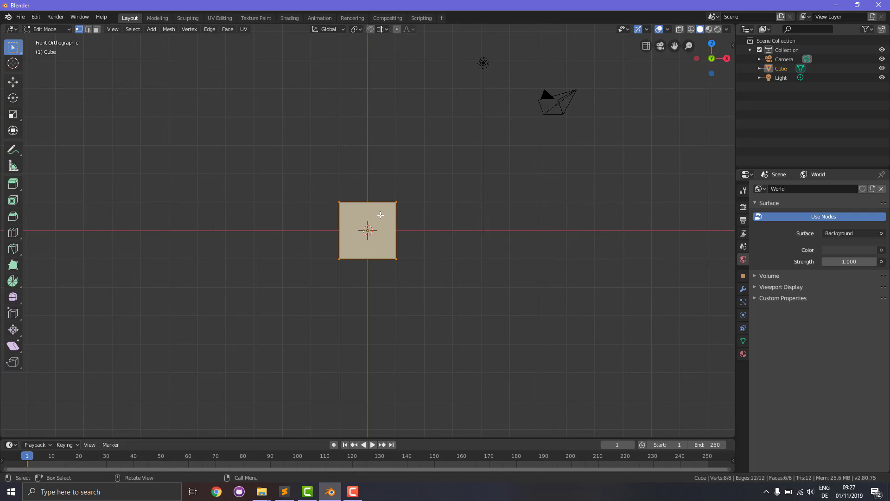
key("ctrl+r")
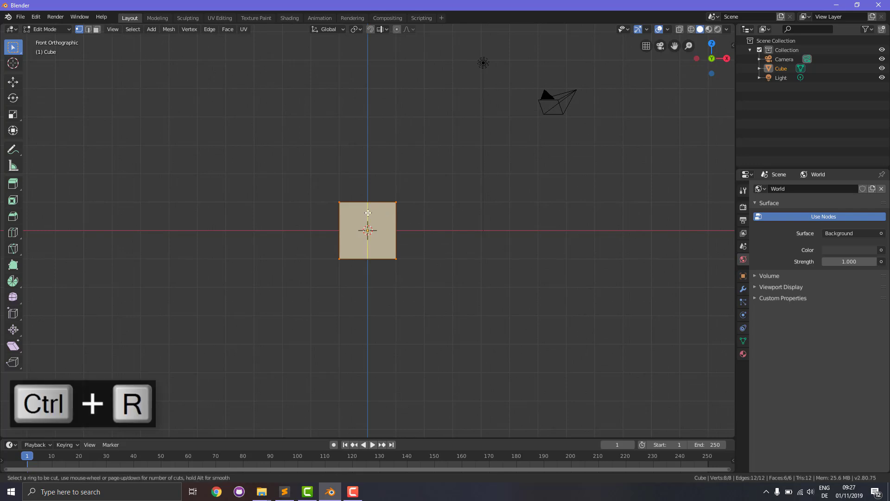
left_click(368, 212)
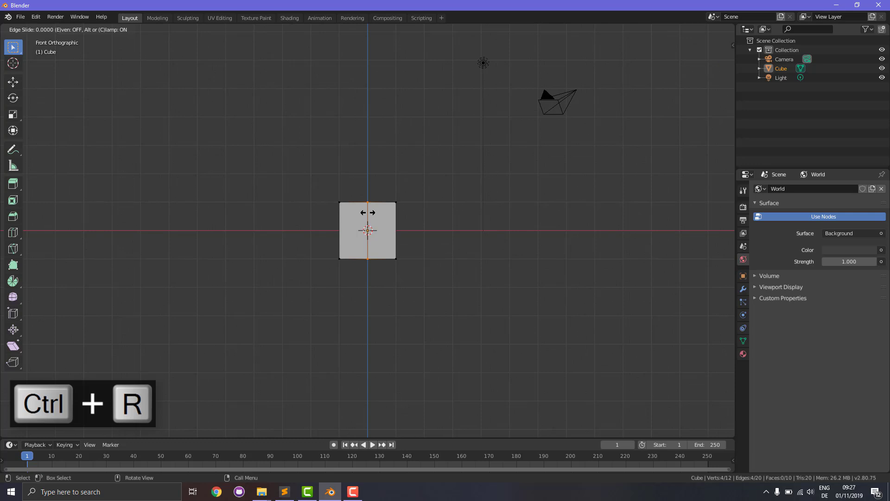
left_click(369, 212)
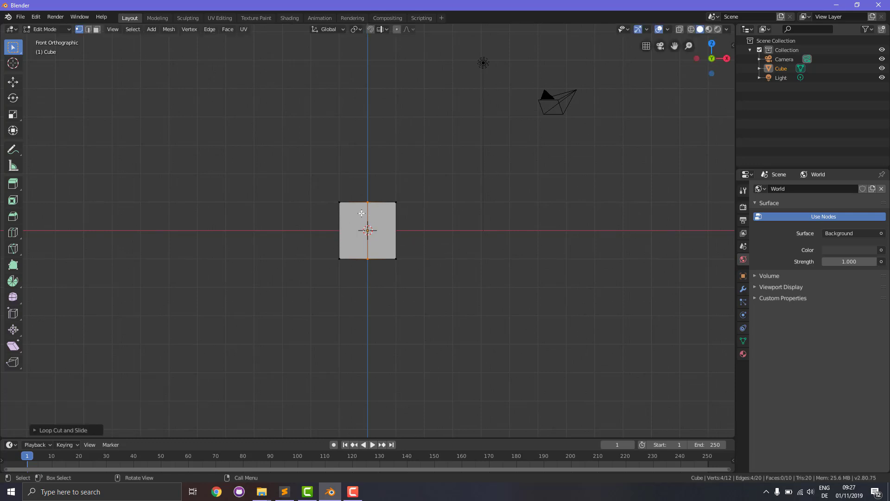
Enable X-ray display and delete all vertices on the cube's negative X side, keeping the centre loop.
left_click(680, 29)
left_click(352, 162)
key("b")
left_click_drag(329, 177, 352, 274)
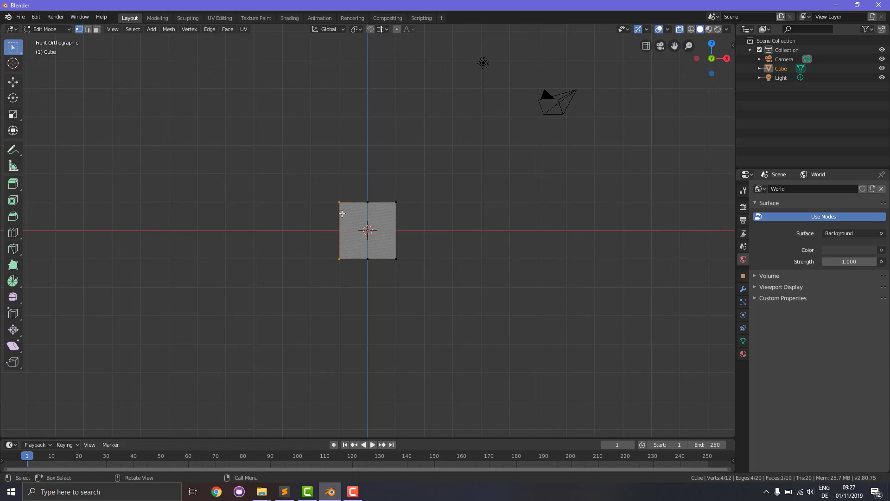
mouse_move(302, 254)
middle_mouse_down()
mouse_move(280, 241)
mouse_move(390, 240)
mouse_move(297, 247)
middle_mouse_up()
key("KP_1")
key("x")
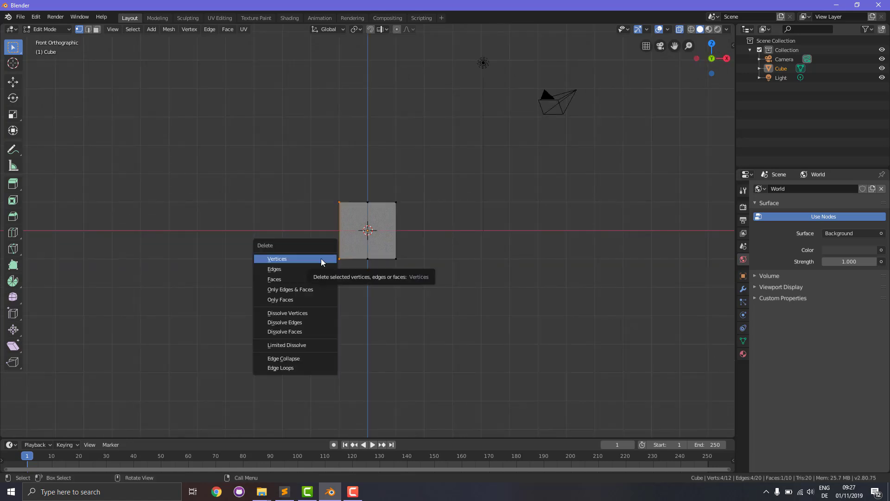
left_click(315, 260)
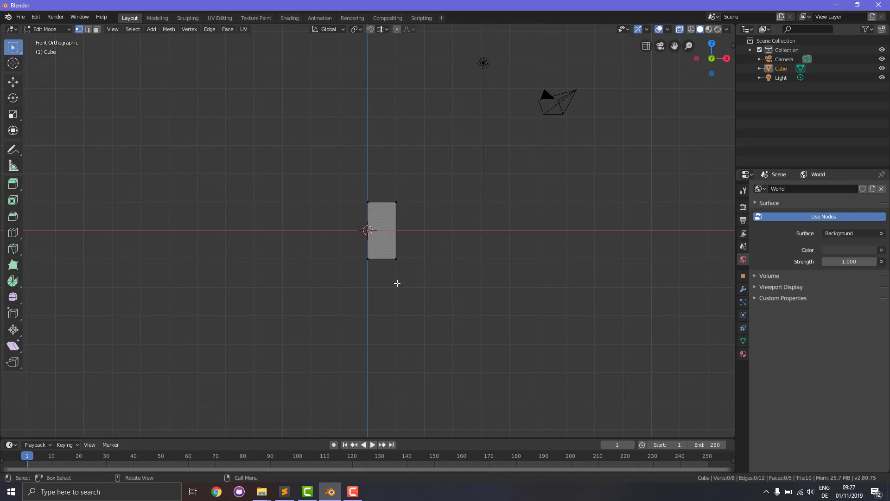
Add a Mirror modifier to the half cube.
left_click(744, 288)
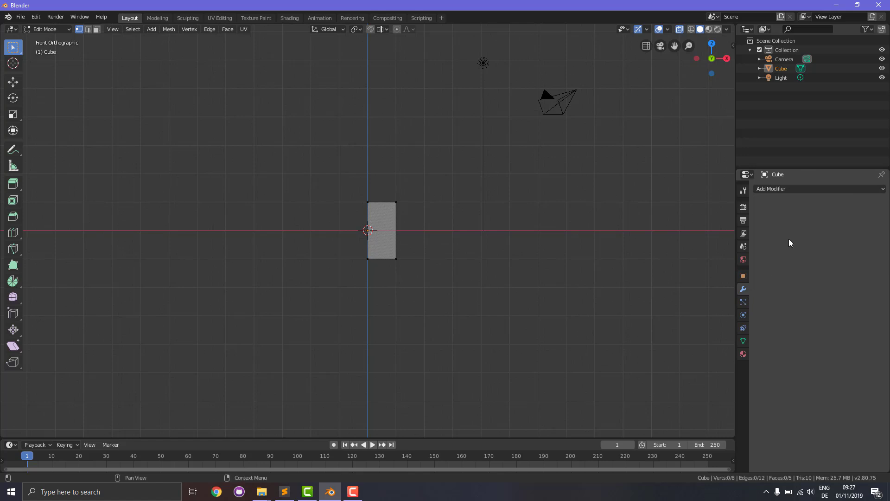
left_click(816, 190)
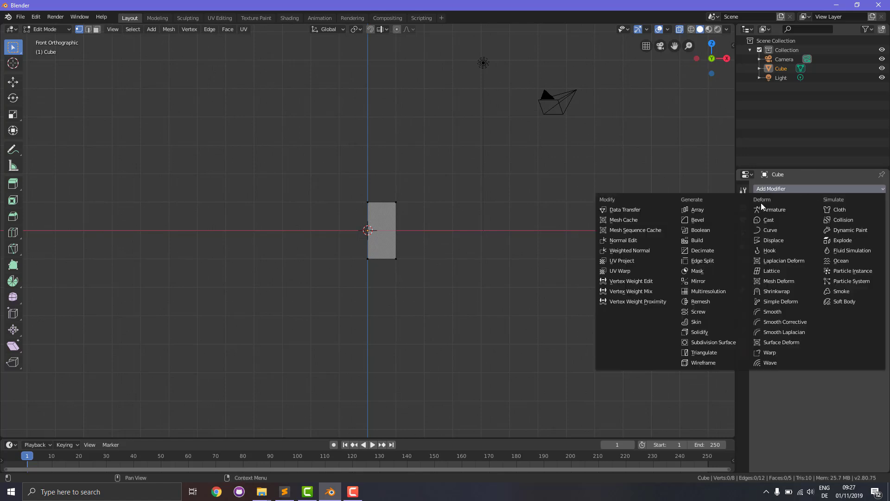
left_click(699, 280)
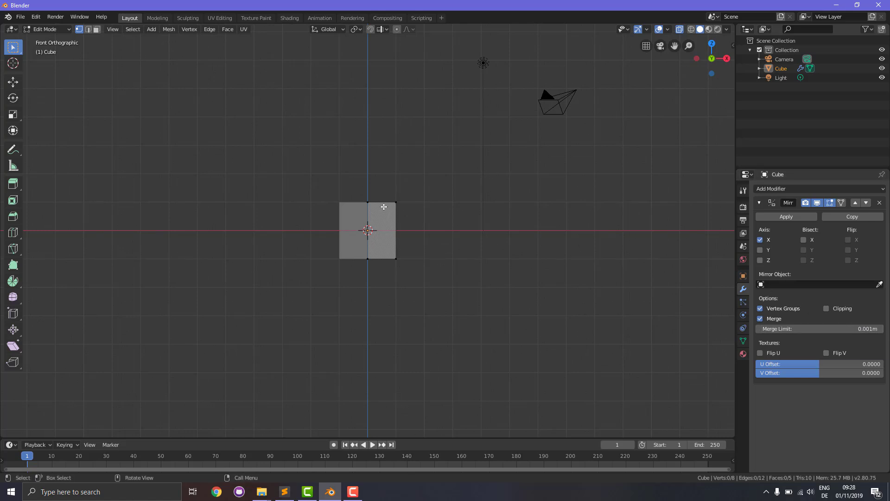
left_click(368, 202)
key("g")
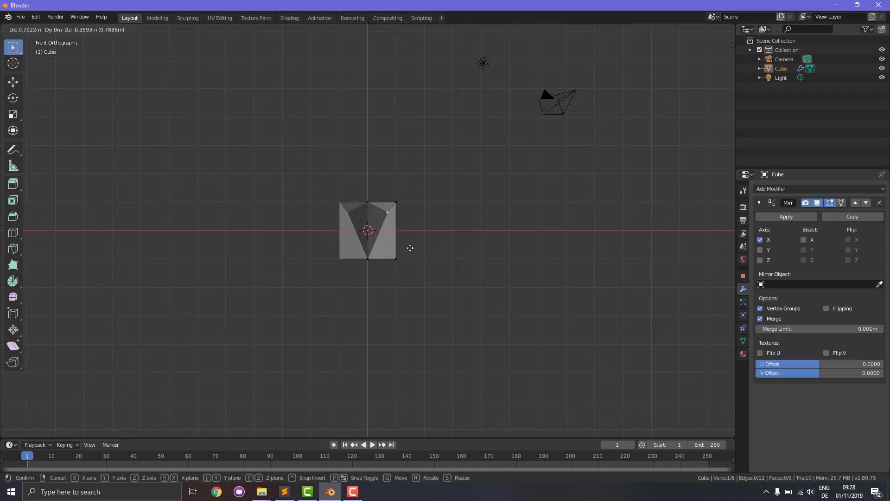
right_click(419, 244)
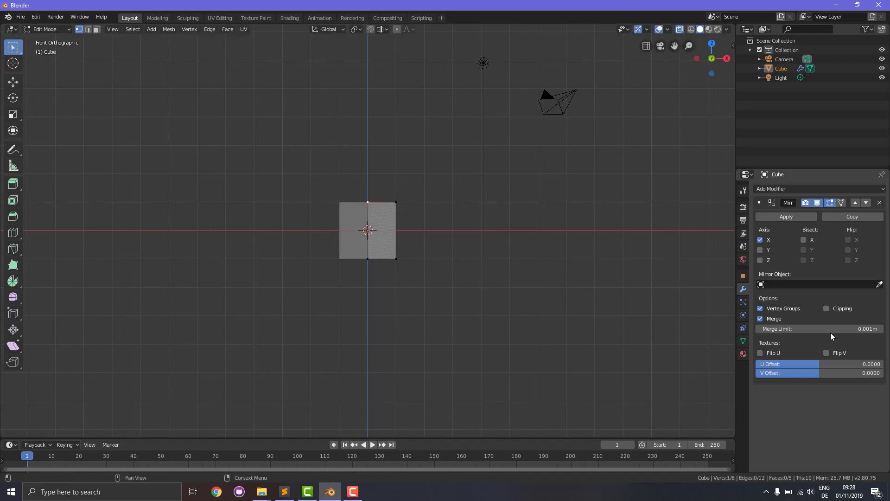
Enable Clipping on the Mirror modifier and try moving the upper centre vertex.
left_click(826, 309)
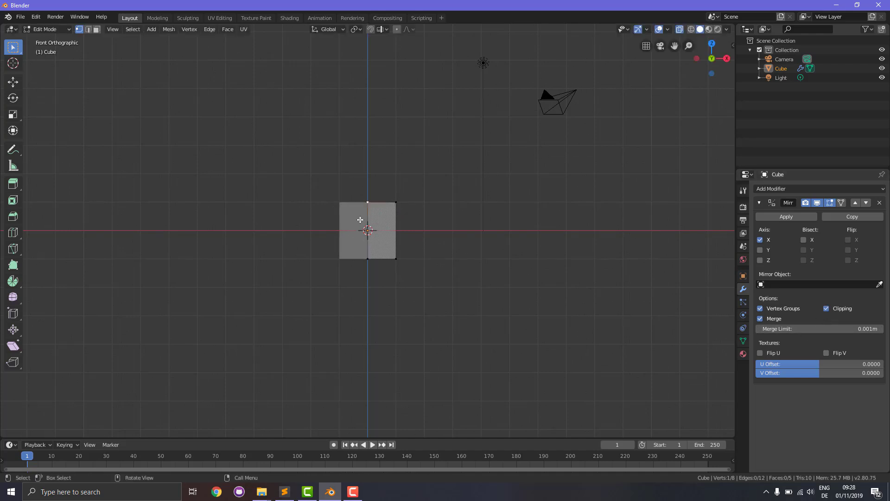
key("g")
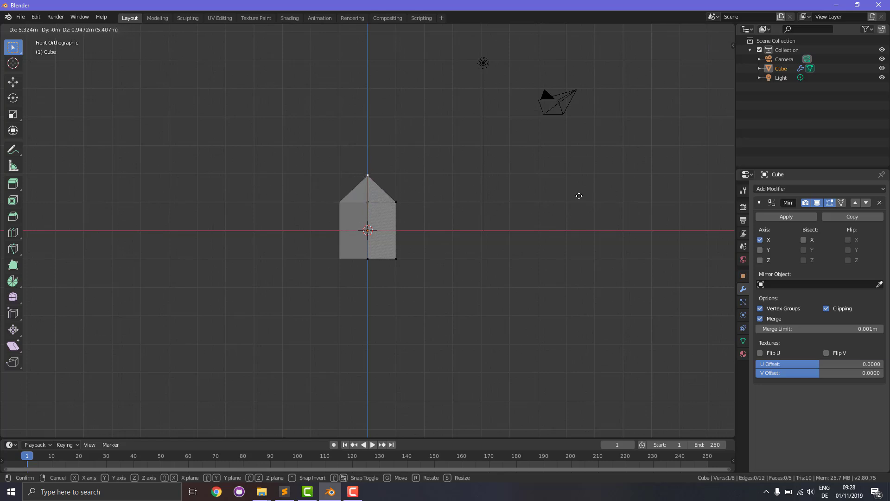
key("Escape")
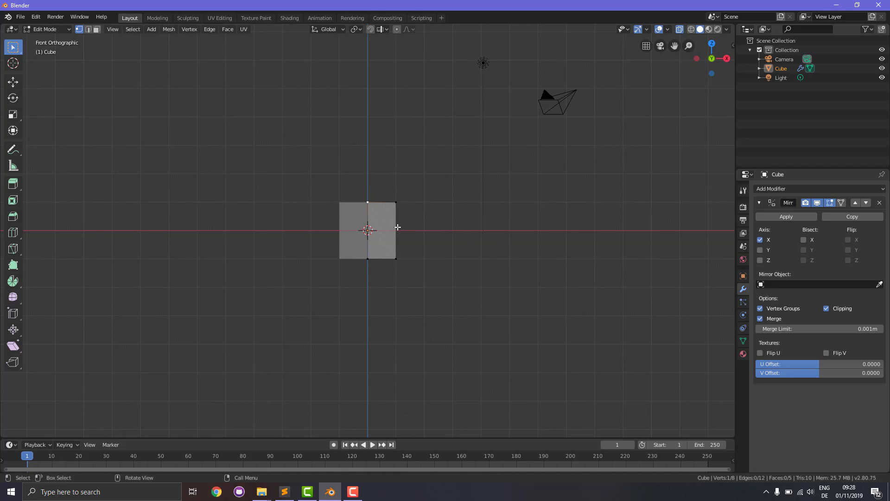
Add three evenly spaced horizontal loop cuts around the half cube.
key("ctrl+r")
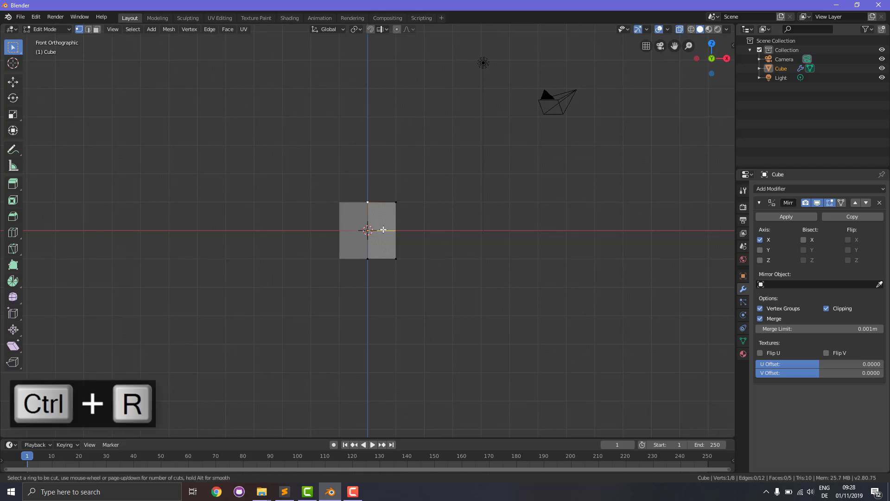
scroll(383, 229, "up", 2)
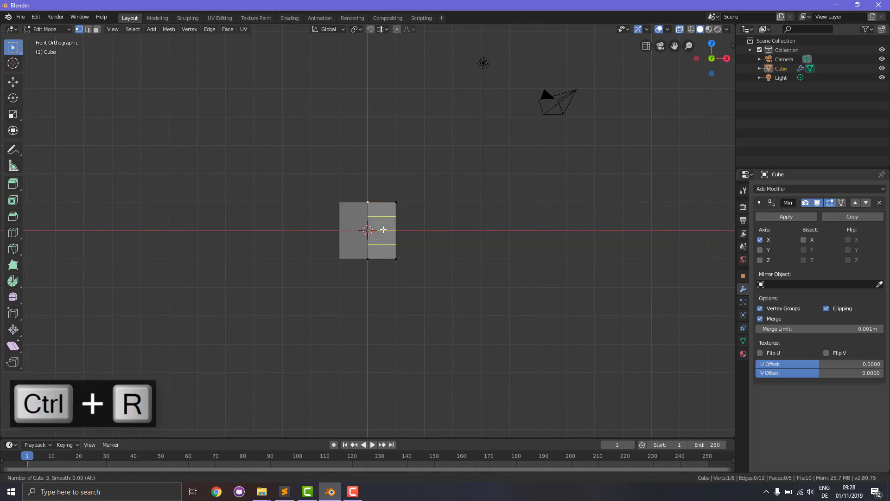
scroll(383, 229, "up", 4)
scroll(383, 229, "down", 6)
scroll(383, 229, "up", 1)
scroll(383, 230, "up", 5)
scroll(383, 230, "down", 6)
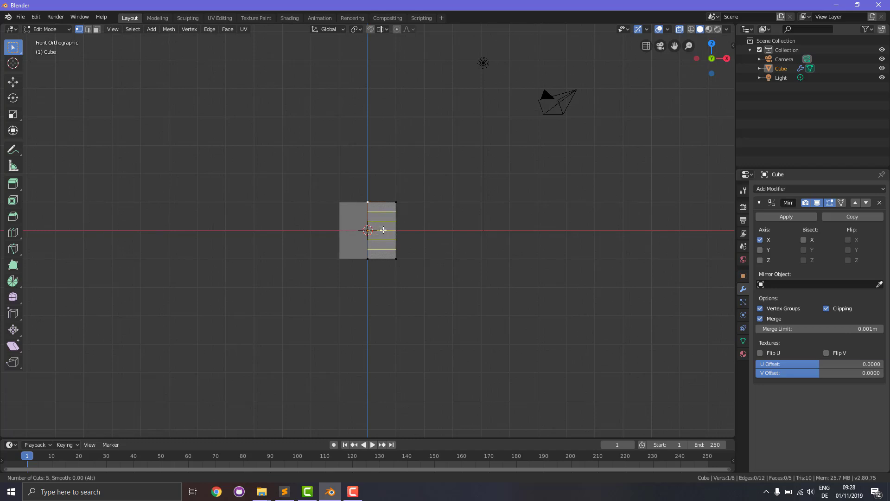
scroll(383, 230, "up", 1)
scroll(383, 230, "up", 1)
left_click(383, 230)
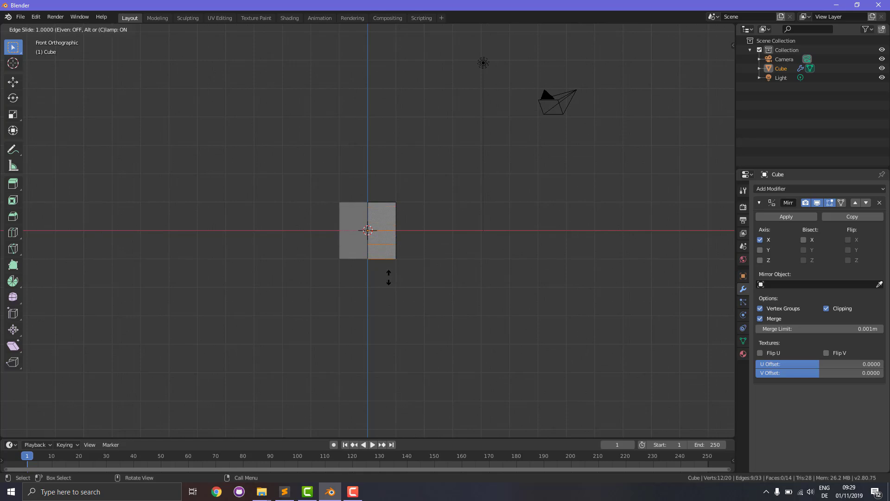
left_click(377, 235)
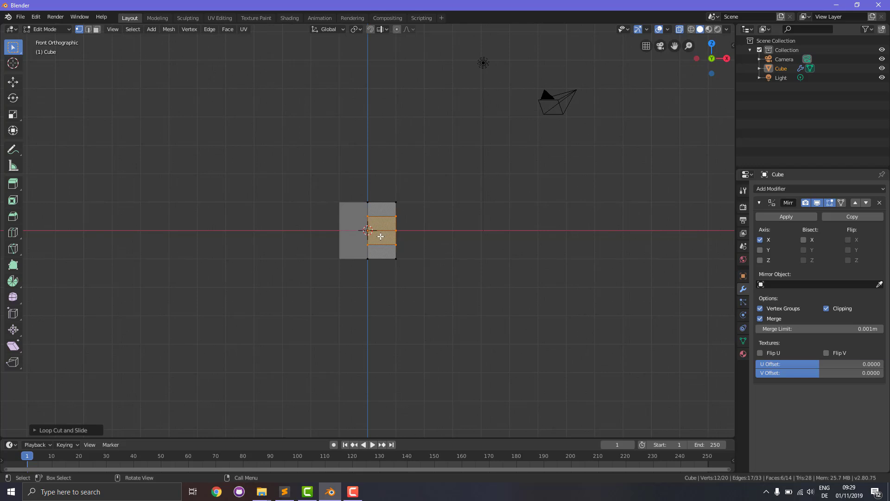
Add one vertical loop cut through the middle of the half cube without sliding it, and clear the selection.
key("ctrl+r")
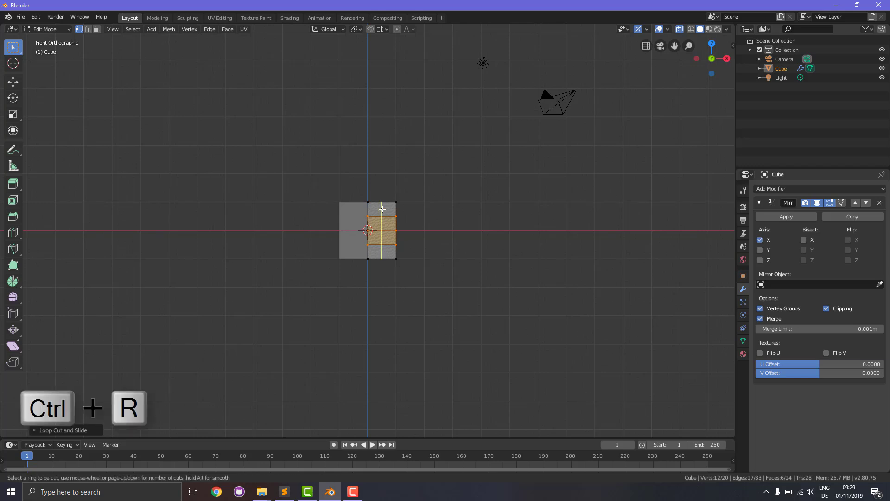
left_click(382, 209)
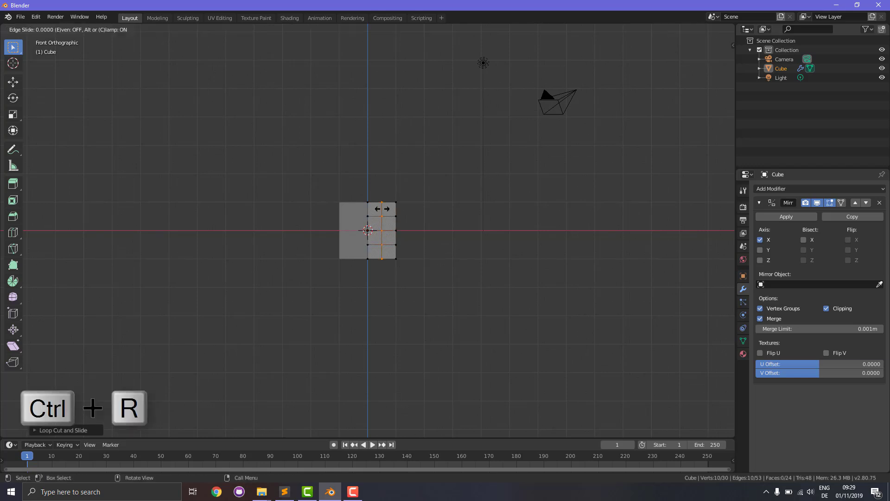
right_click(382, 209)
left_click(556, 265)
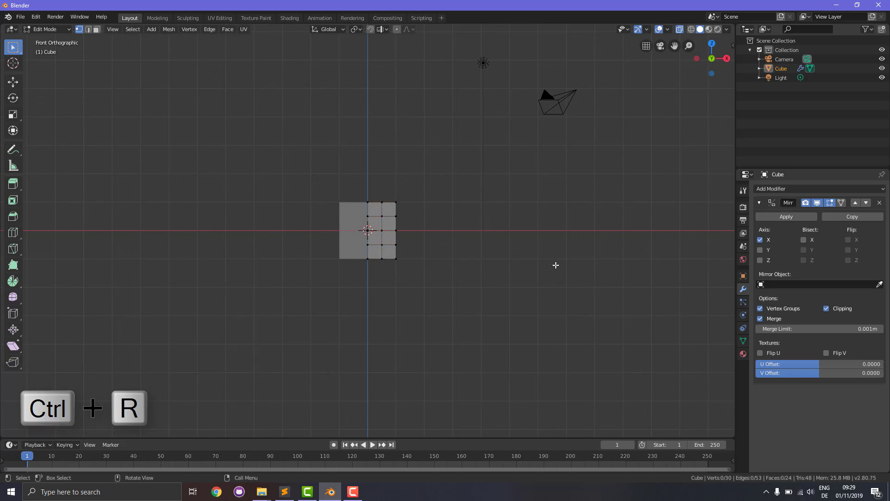
Add three evenly spaced vertical loop cuts across the cube's side in the right orthographic view, without sliding them.
middle_click_drag(544, 264, 546, 264)
key("KP_3")
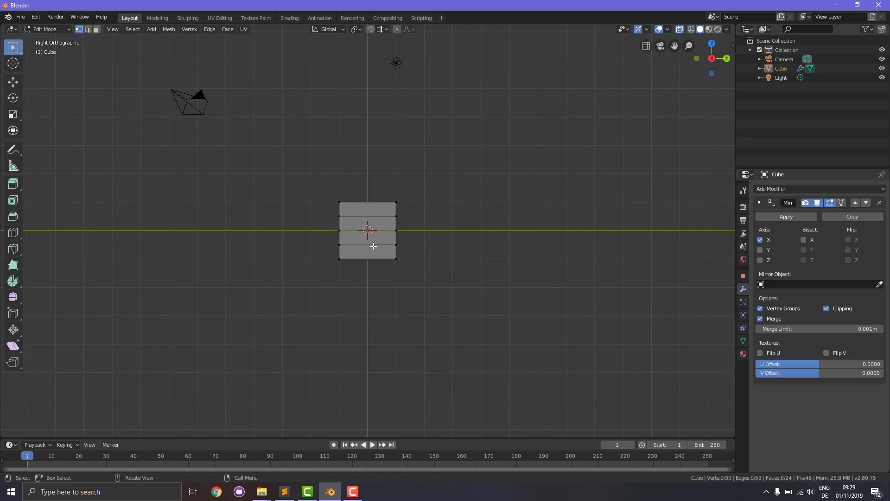
key("ctrl")
key("ctrl+r")
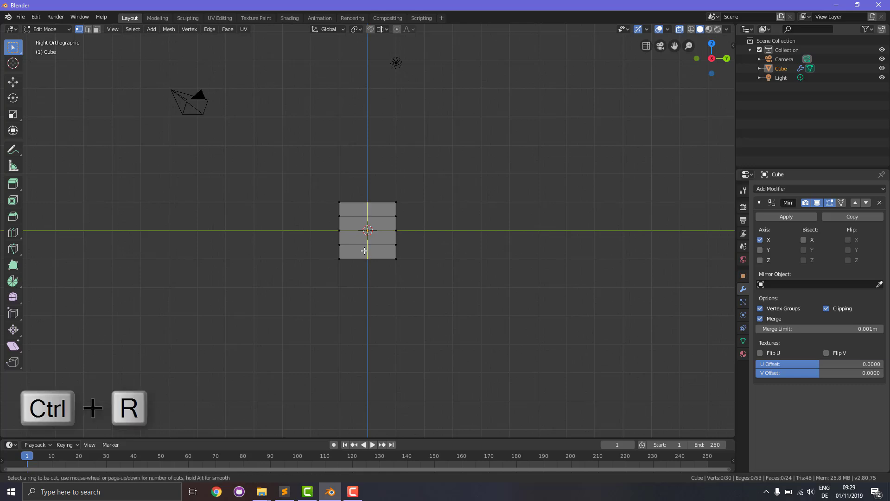
scroll(364, 251, "up", 2)
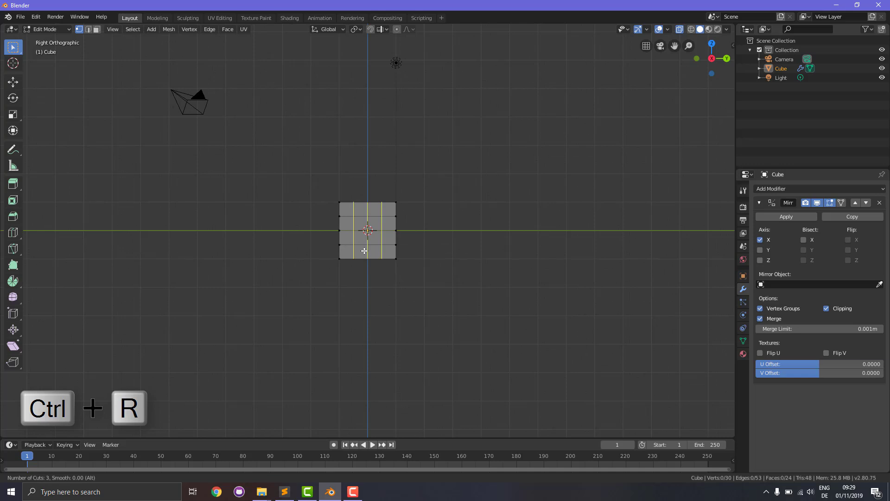
left_click(365, 251)
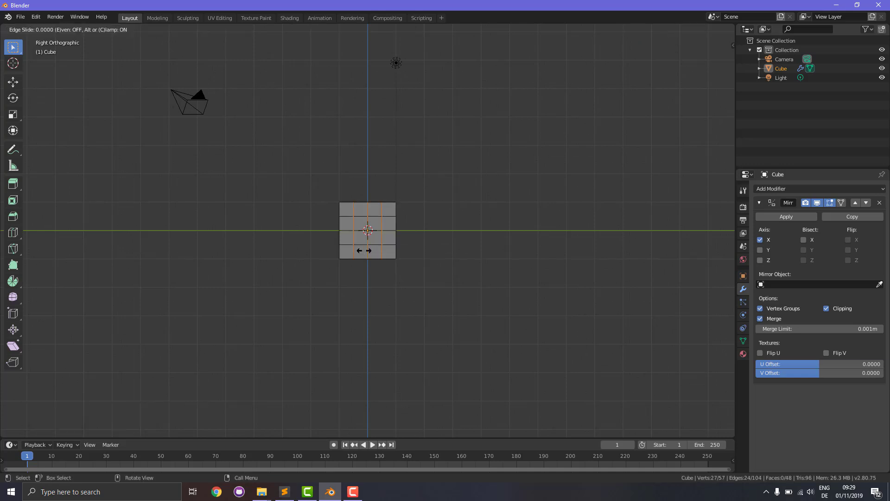
right_click(364, 251)
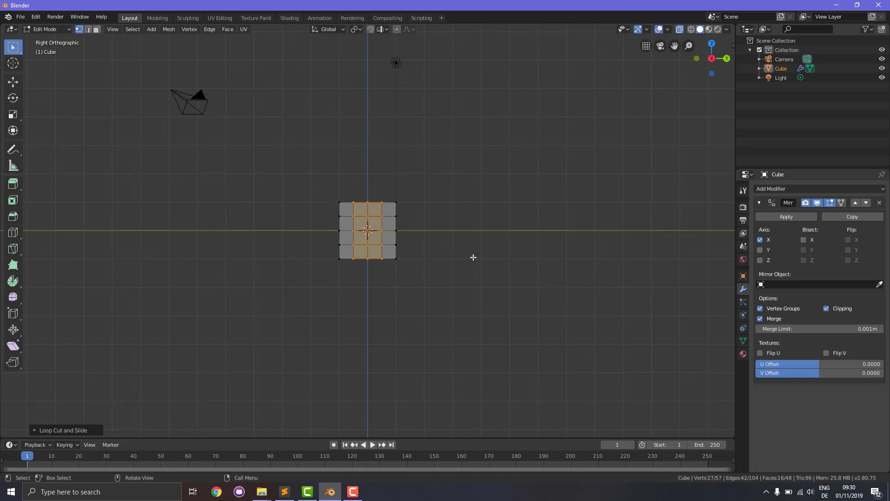
Return to the front orthographic view and deselect all of the mesh geometry.
key("KP_7")
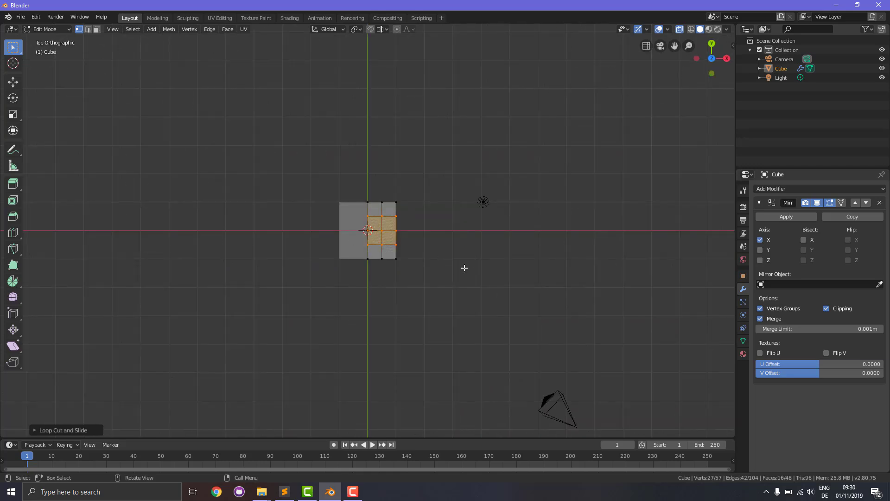
key("KP_1")
key("alt+a")
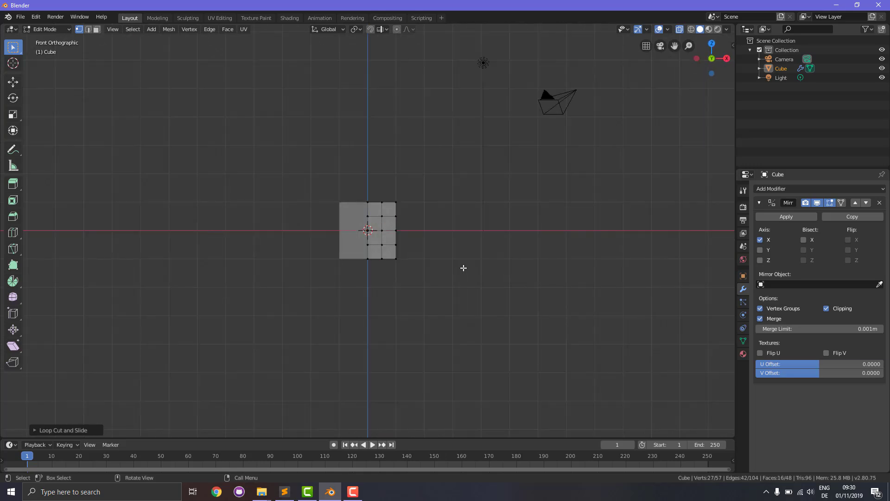
key("KP_3")
key("ctrl+z")
key("KP_1")
key("alt+a")
scroll(454, 277, "up", 5)
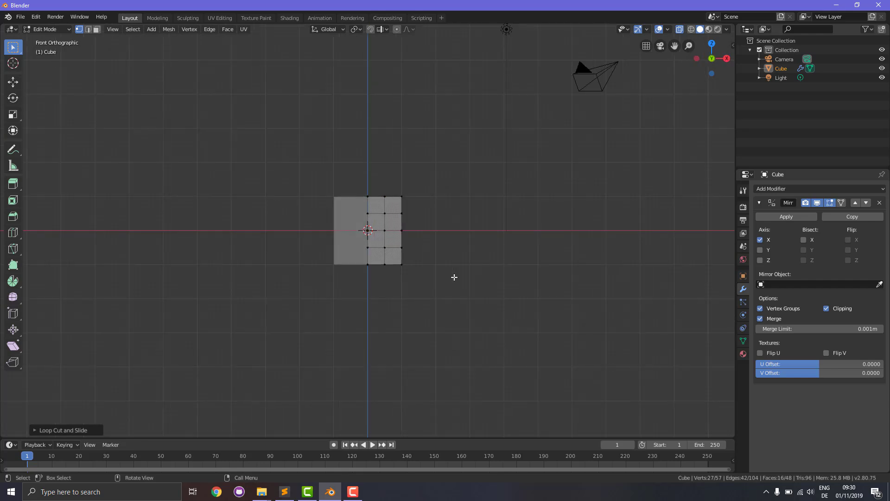
scroll(454, 277, "up", 1)
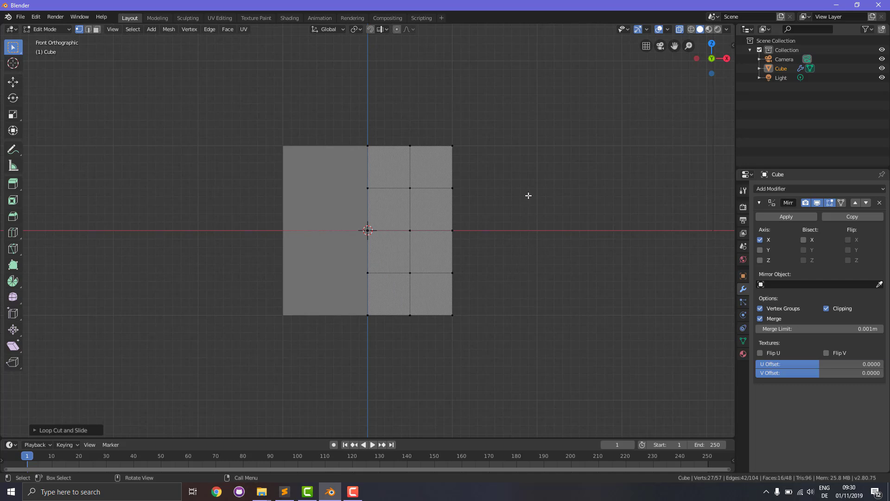
key("alt+a")
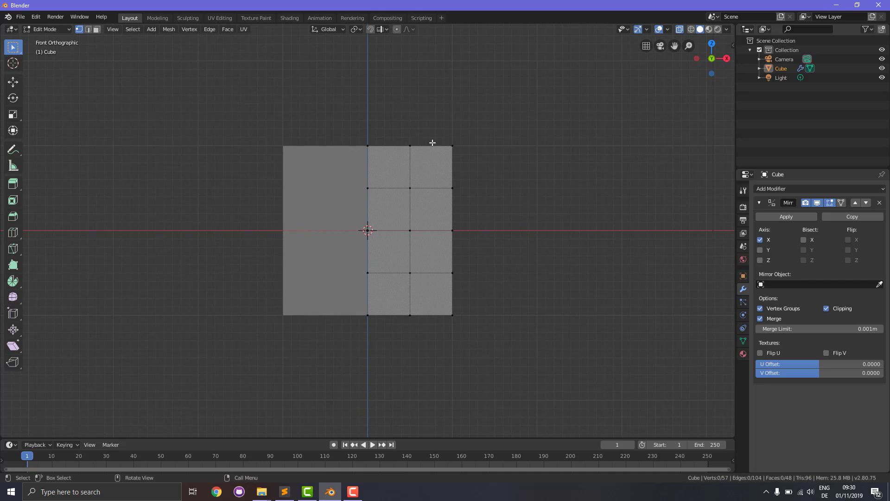
Move the top centre-line vertices of the half mesh up about 0.1 m in the front view, and deselect.
key("b")
left_click_drag(357, 127, 372, 151)
key("g")
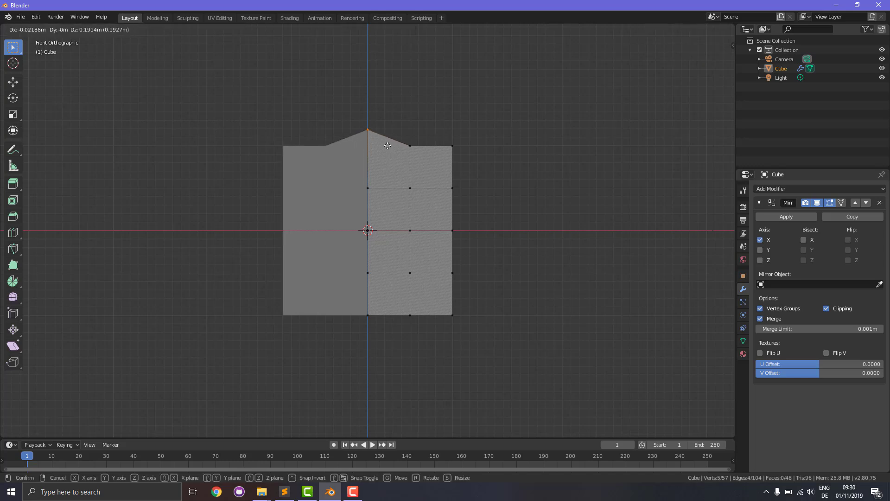
left_click(387, 152)
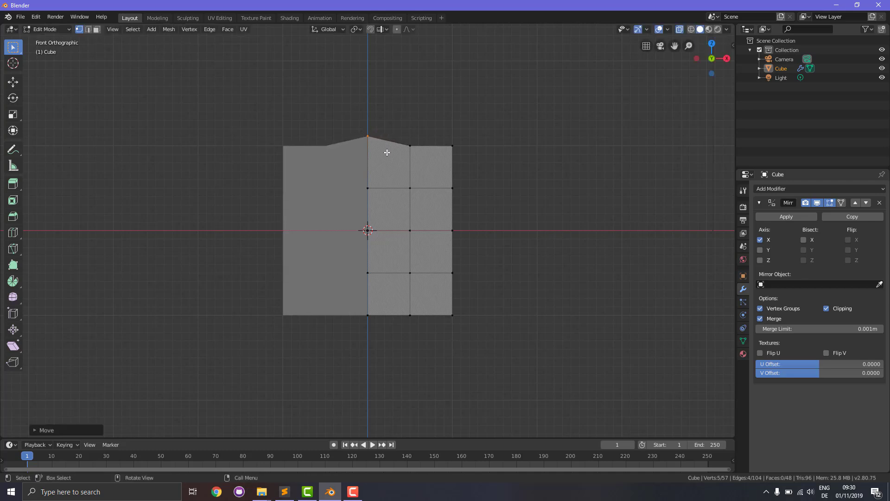
left_click(486, 176)
Move the upper outer corner vertices through the whole depth about 0.2 m inward and 0.2 m down.
key("b")
left_click_drag(445, 138, 453, 158)
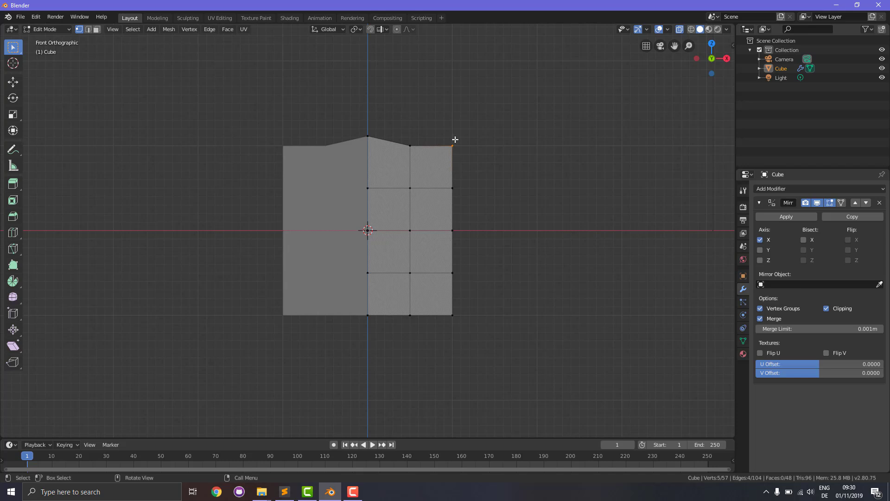
key("g")
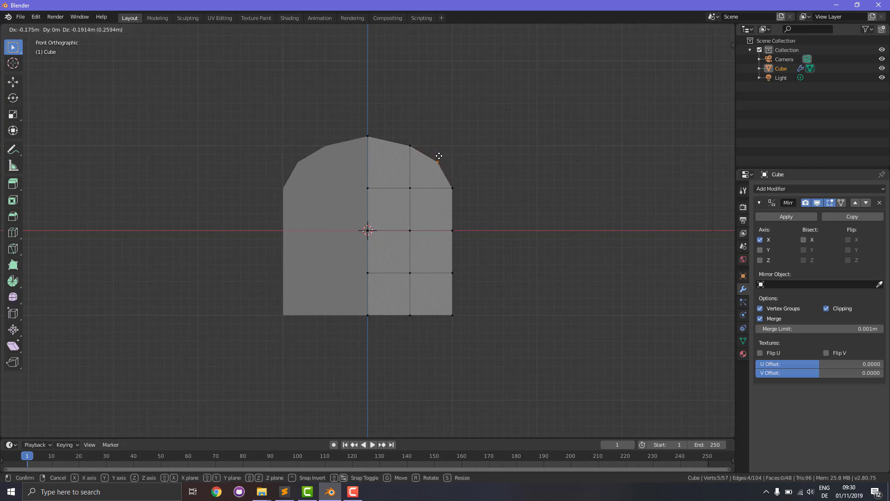
left_click(430, 152)
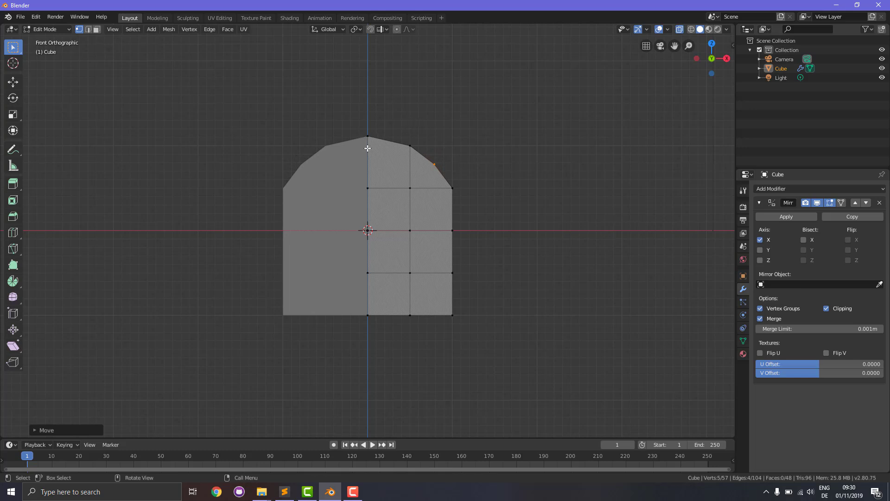
left_click(357, 116)
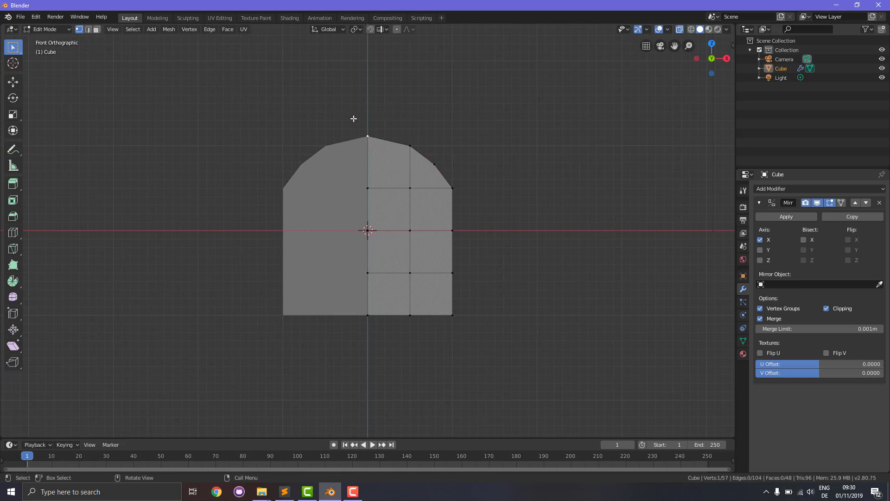
left_click_drag(348, 105, 380, 143)
key("g")
left_click(374, 121)
left_click(375, 121)
key("ctrl+z")
key("ctrl+z")
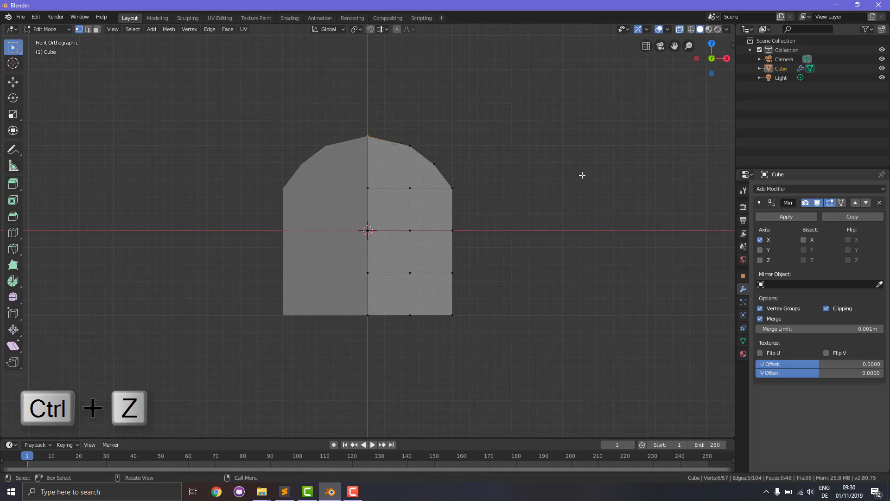
Lower all the top centre-line vertices slightly to flatten the peak, and clear the selection.
key("b")
left_click_drag(357, 111, 380, 147)
key("g")
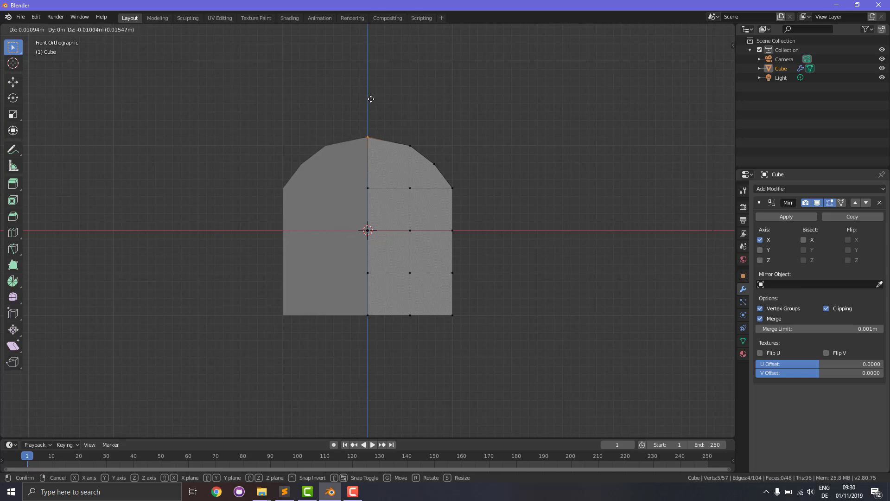
left_click(414, 128)
left_click(614, 225)
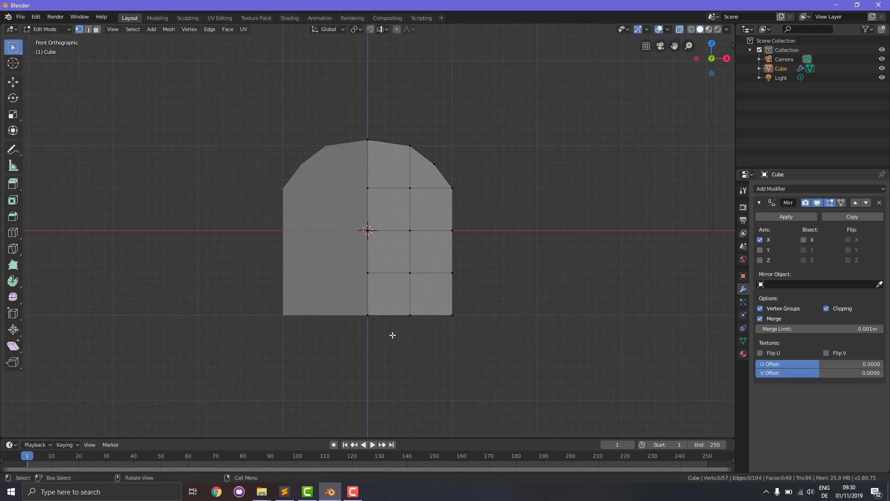
Move the bottom centre-line vertices through the whole depth down about 0.14 m, and clear the selection.
key("b")
left_click_drag(360, 311, 391, 338)
key("g")
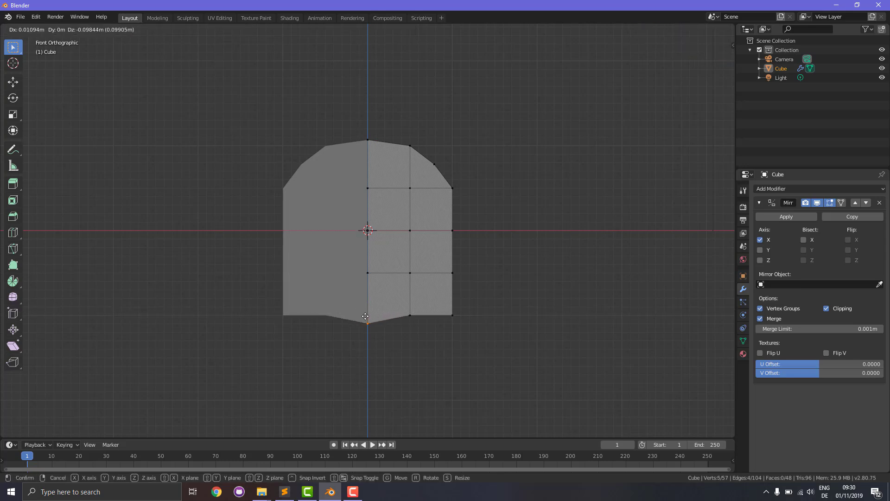
left_click(368, 319)
left_click(472, 333)
Move the lower outer corner vertices about 0.2 m inward and 0.2 m up to round that corner, and deselect.
key("b")
left_click_drag(436, 297, 472, 324)
key("g")
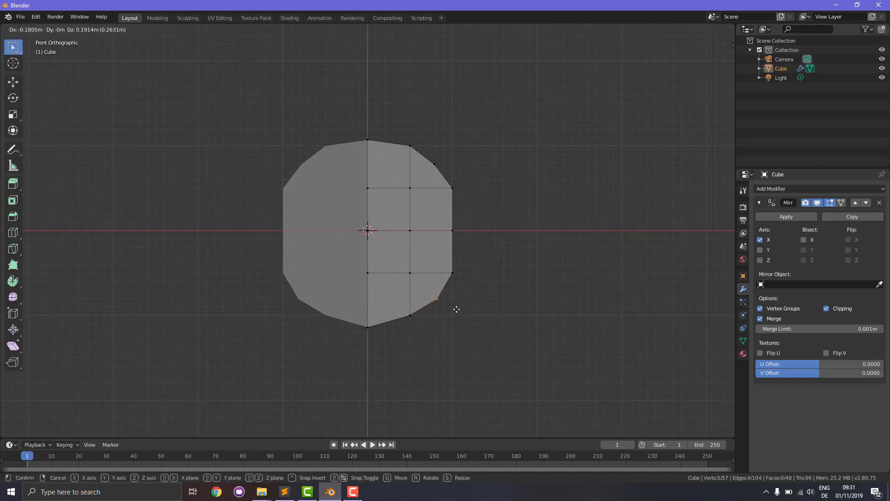
left_click(456, 308)
left_click(514, 303)
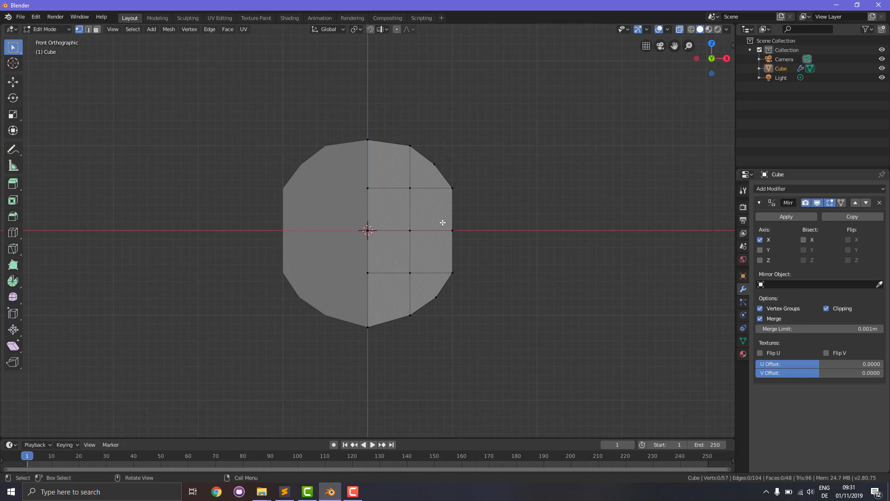
Move the outermost vertices at mid-height outward slightly, about 0.06 m along X, and deselect.
left_click_drag(443, 215, 463, 239)
key("g")
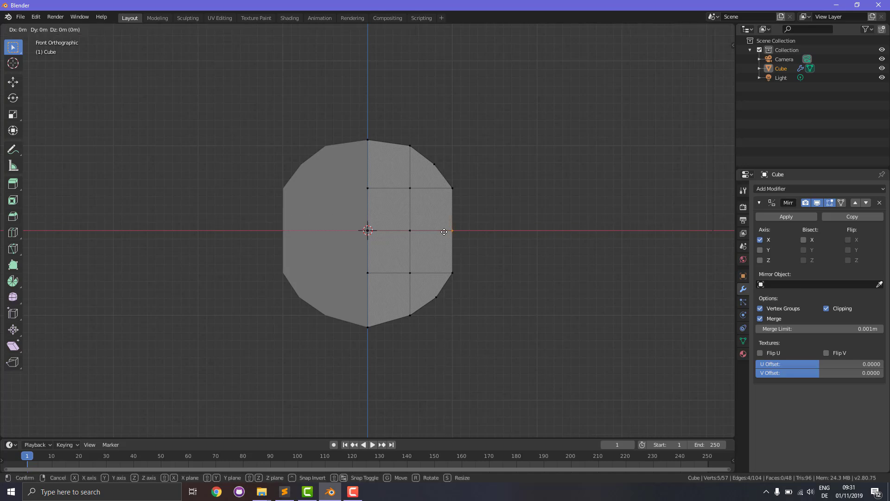
left_click(449, 232)
left_click(503, 281)
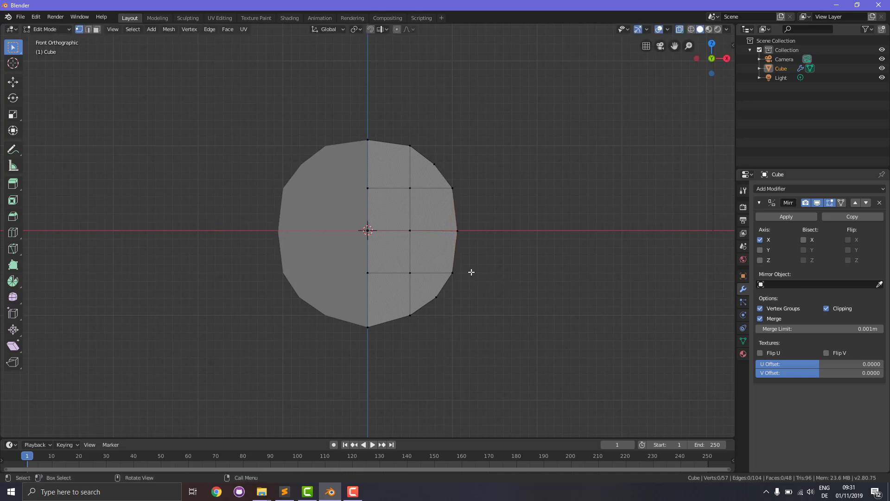
Nudge the outer vertices just below mid-height, and those at the lower corner, about 0.06 m inward and slightly up.
left_click_drag(444, 266, 463, 284)
key("g")
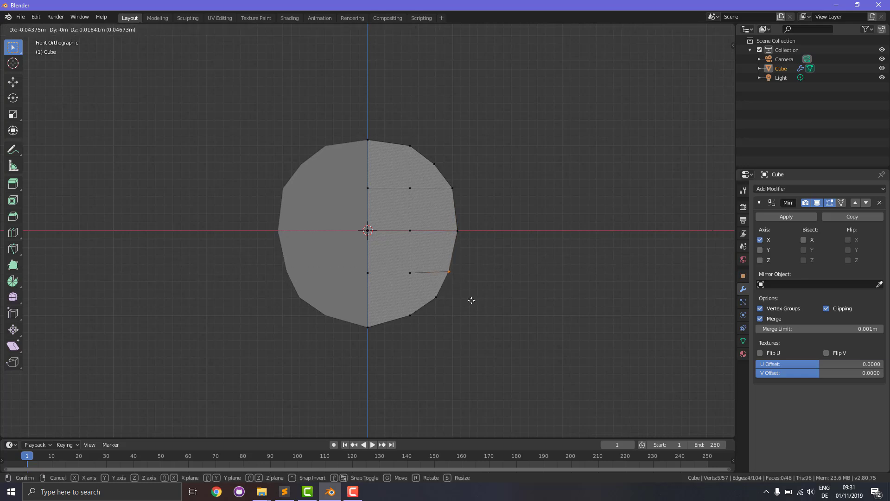
left_click(451, 297)
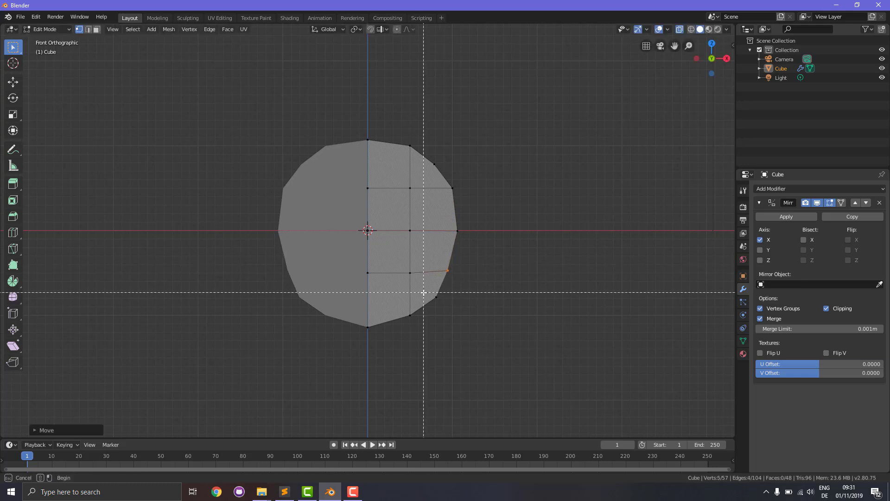
left_click(464, 312)
left_click_drag(429, 291, 448, 309)
key("g")
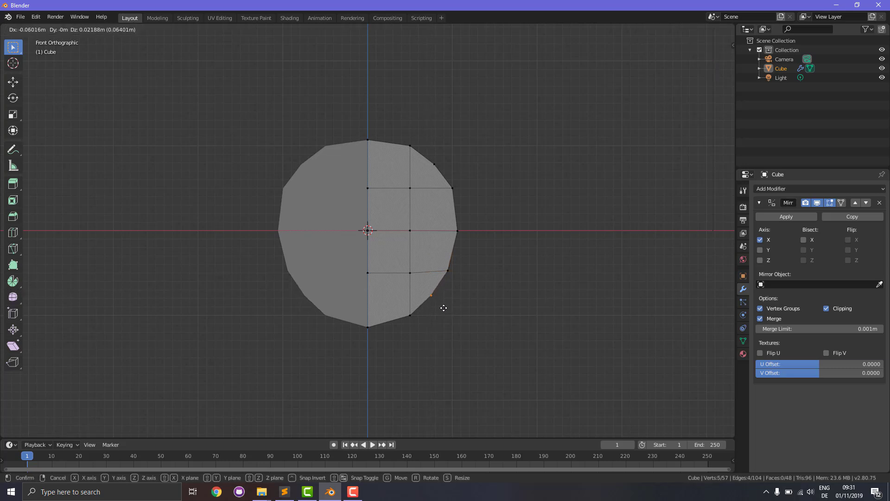
left_click(443, 306)
left_click(529, 336)
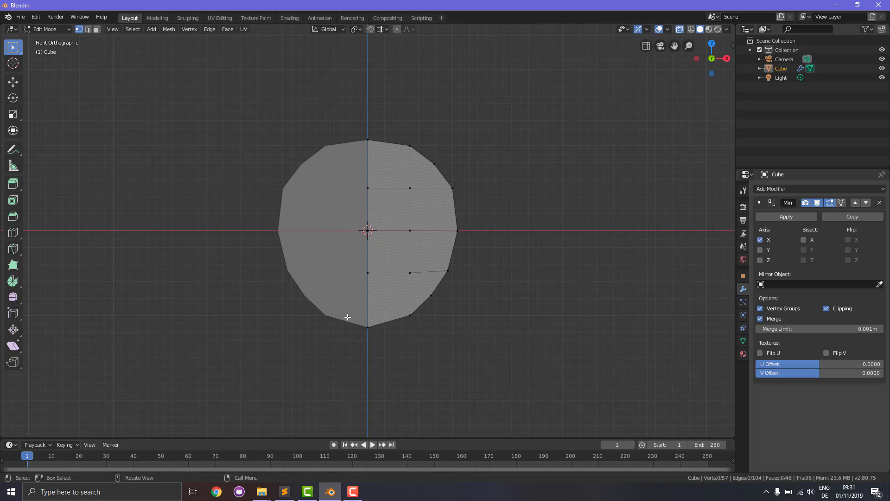
Lower the bottom centre-line vertices by about 0.03 m, and clear the selection.
left_click_drag(354, 319, 377, 334)
key("g")
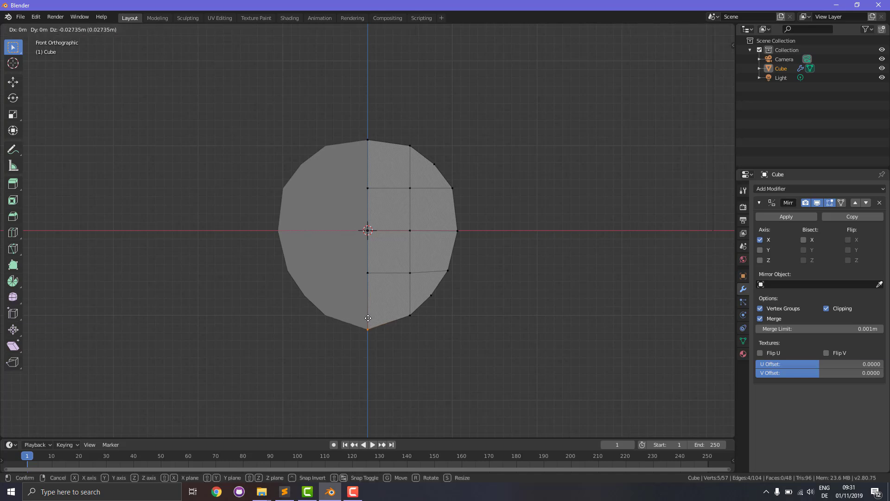
left_click(367, 318)
left_click(509, 359)
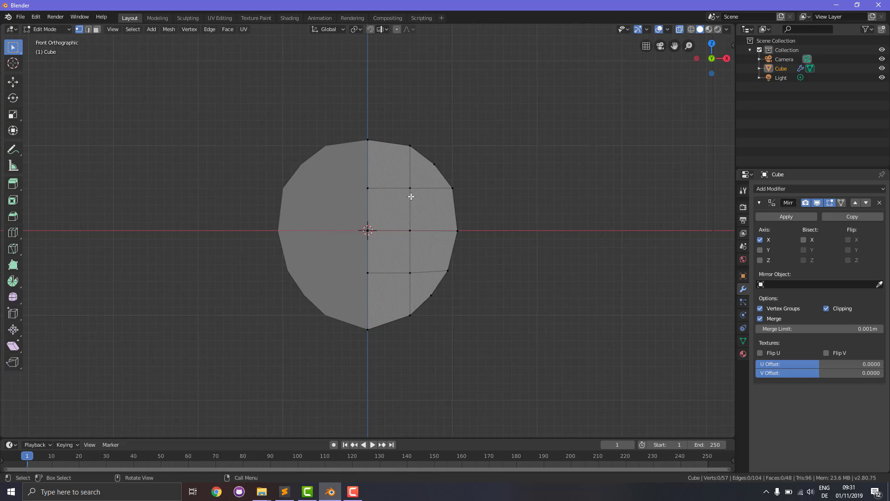
In the top orthographic view, move the outer back-corner vertices about 0.1 m inward and 0.15 m forward, and deselect.
key("KP_7")
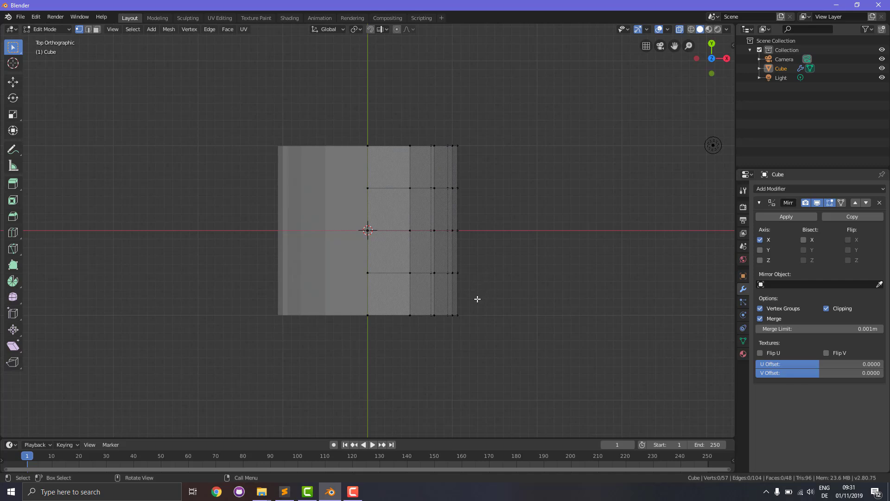
key("b")
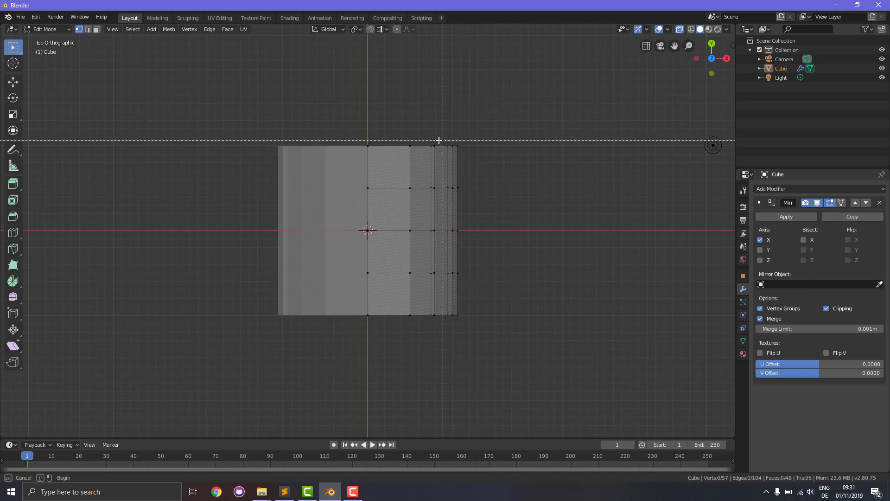
left_click_drag(442, 136, 467, 161)
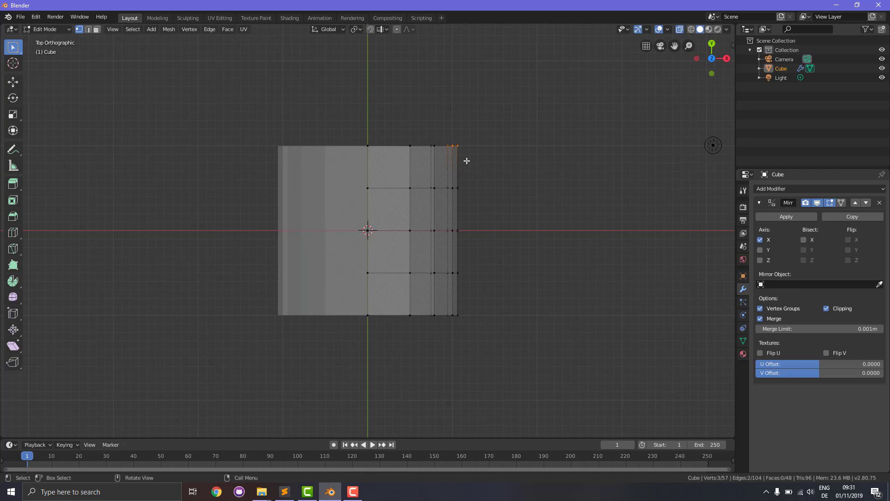
key("g")
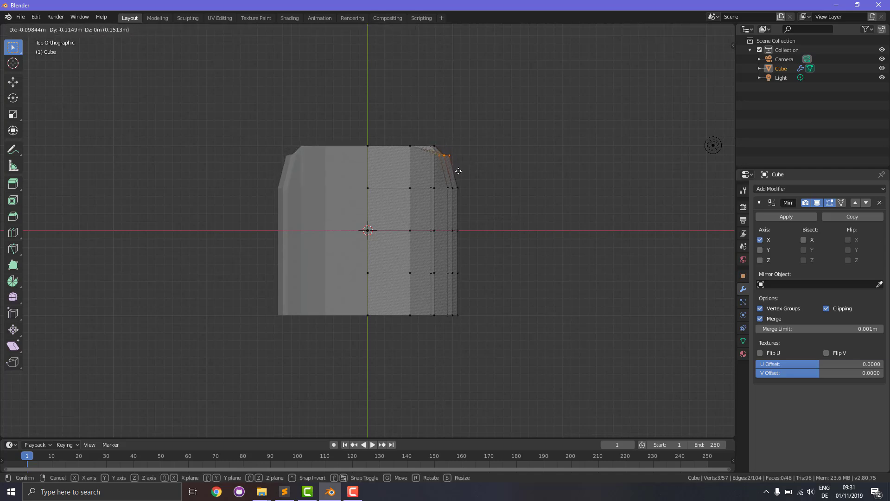
left_click(459, 174)
left_click(416, 132)
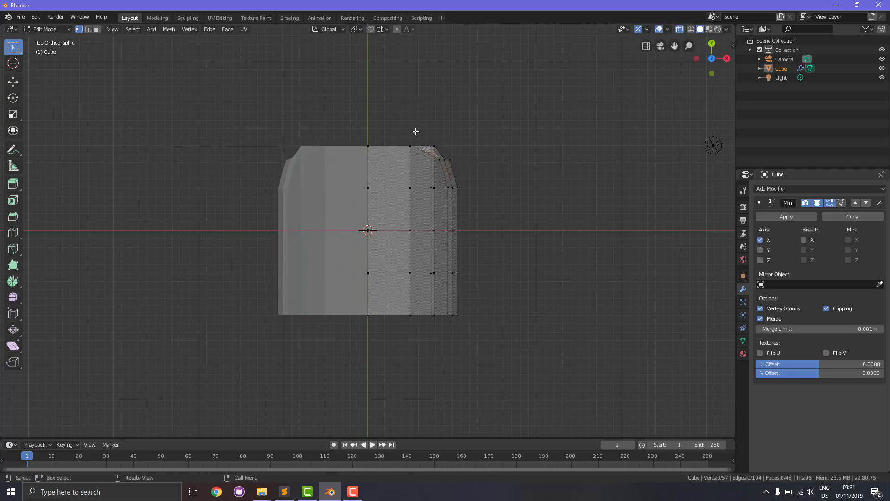
Move the back-row vertices just inside the outer corner about 0.07 m inward and 0.1 m forward, and deselect.
left_click_drag(417, 133, 447, 156)
key("g")
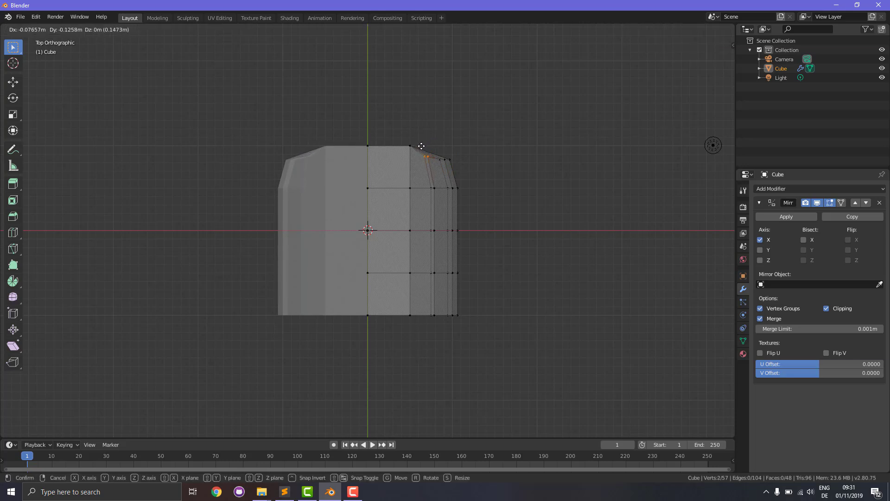
left_click(422, 141)
left_click(390, 135)
Push the back centre-line vertices backward about 0.1 m along Y, and clear the selection.
left_click_drag(360, 129, 375, 154)
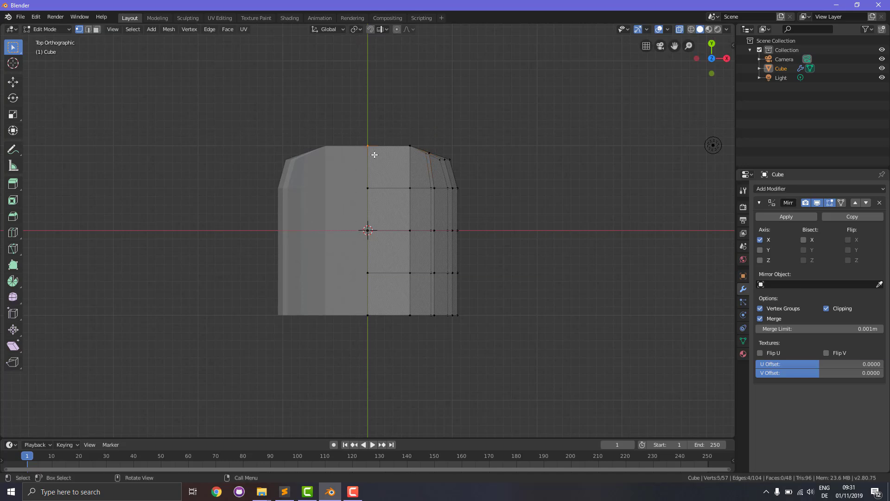
key("g")
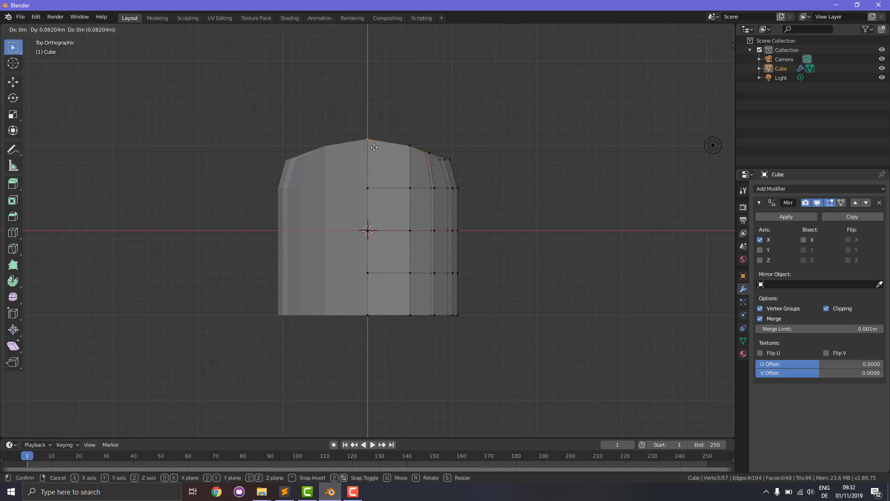
left_click(375, 147)
left_click(578, 197)
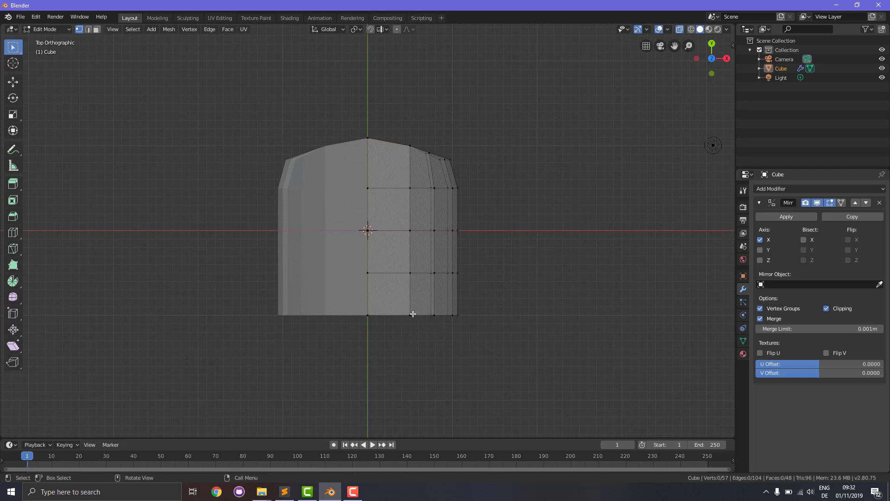
Pull the front centre-line vertices forward about 0.08 m along Y, and clear the selection.
key("b")
left_click_drag(359, 309, 384, 326)
key("g")
left_click(369, 311)
left_click(482, 376)
Show the transform values and move the outer front-corner vertices inward and back to a median of about X 0.96 m, Y -0.85 m.
key("n")
left_click_drag(446, 305, 471, 326)
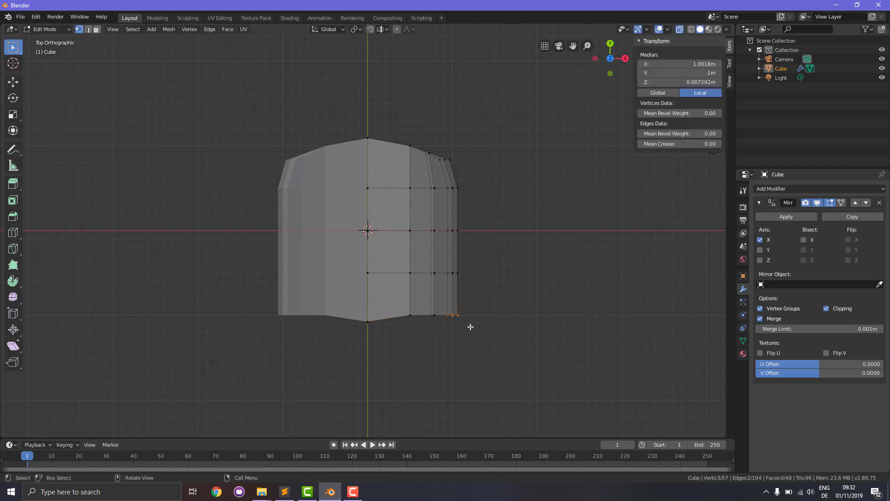
left_click(500, 333)
key("b")
left_click_drag(437, 293, 467, 330)
key("g")
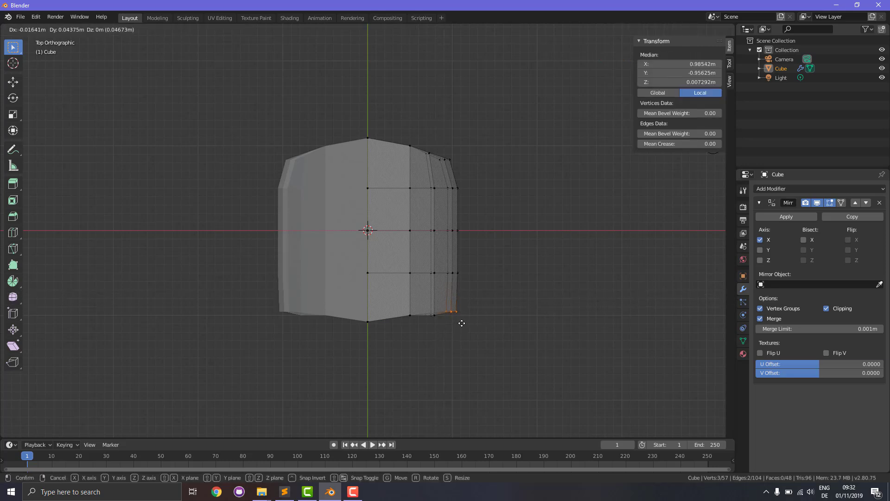
left_click(460, 314)
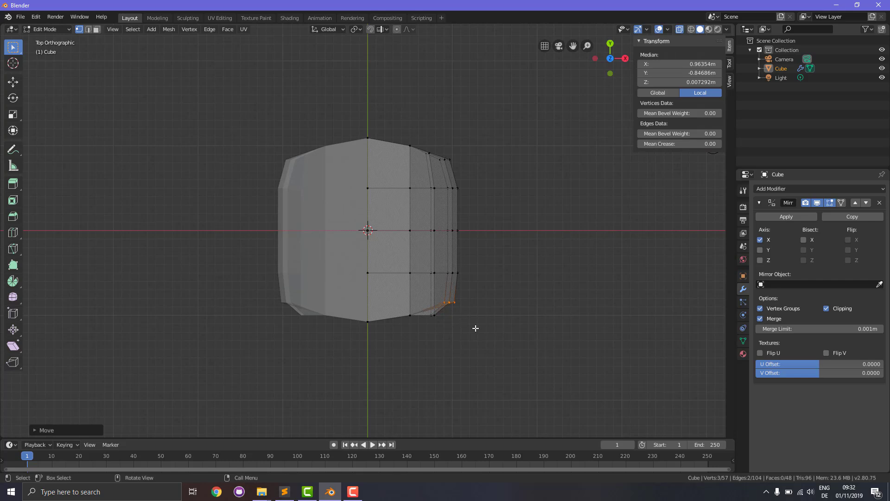
left_click(475, 329)
Move the front-row vertices just inside the outer corner inward and back to a median of about X 0.75 m, Y -0.92 m.
key("b")
left_click_drag(429, 314, 448, 329)
key("g")
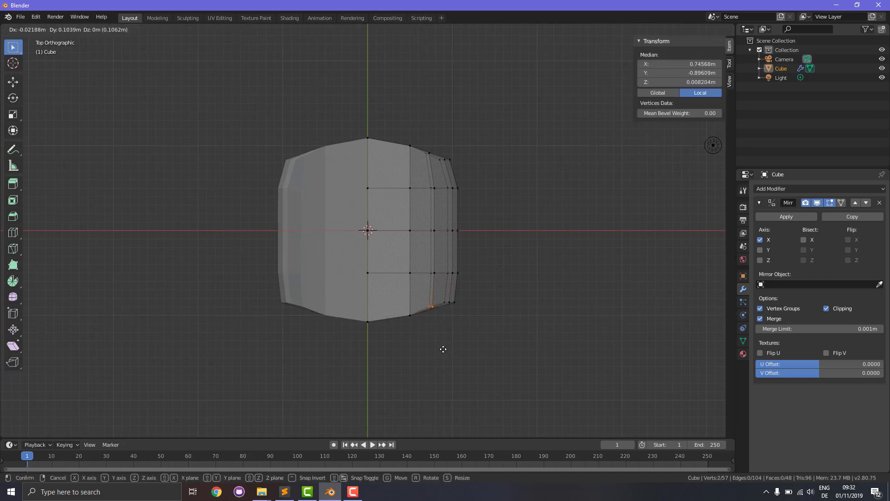
left_click(444, 352)
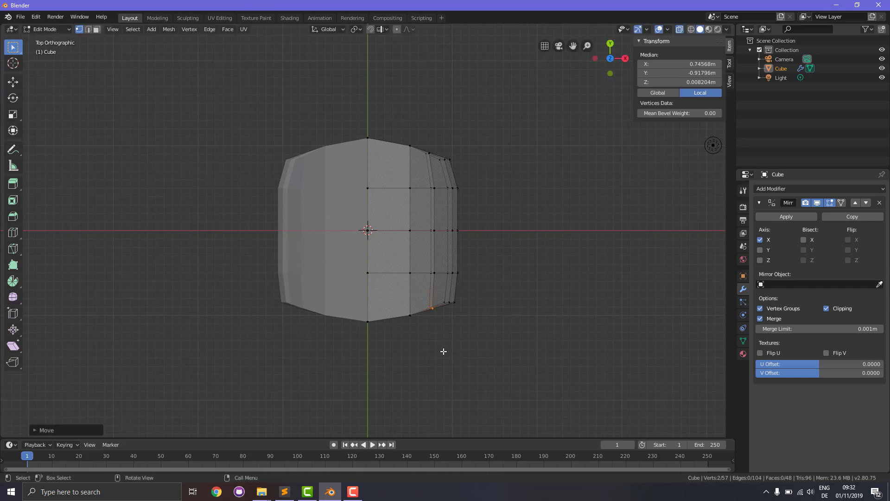
Add the outer front-corner vertices to the selection, move them all slightly inward and back together, and deselect.
key("b")
left_click_drag(442, 295, 458, 310)
key("g")
left_click(460, 308)
left_click(502, 324)
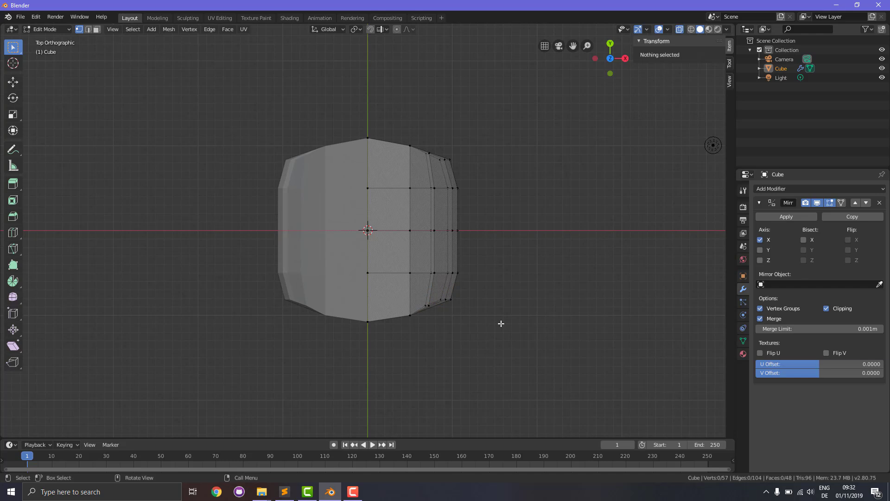
Undo the last move of the outer front-corner vertices and clear the selection.
key("ctrl+z")
key("ctrl+z")
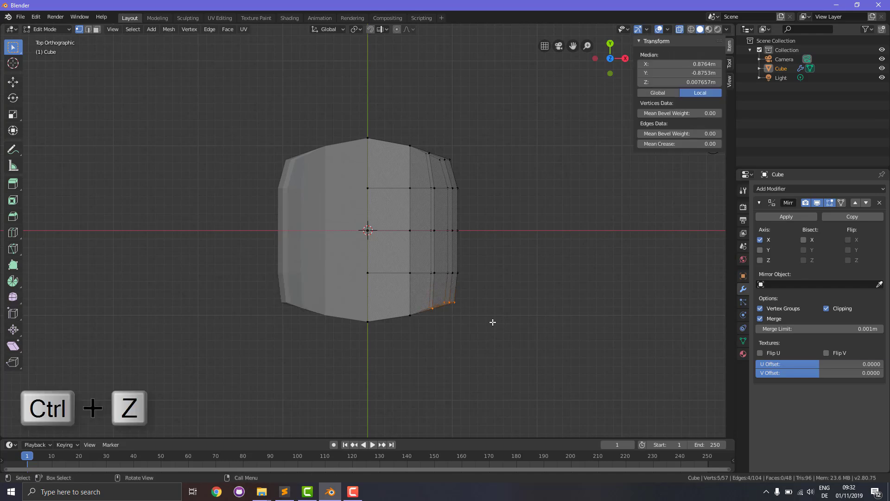
left_click(516, 313)
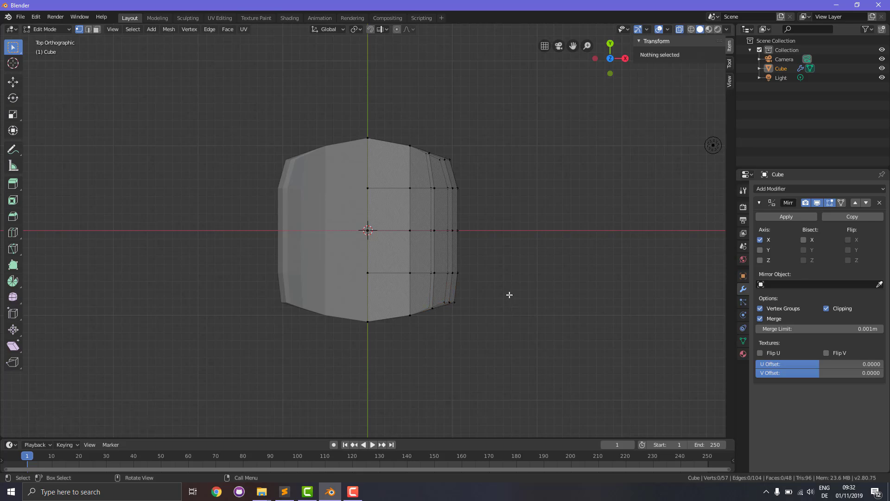
Move the three outermost side vertices on the middle row outward about 0.06 m along X and clear the selection.
key("b")
left_click_drag(449, 217, 485, 253)
left_click(509, 260)
key("b")
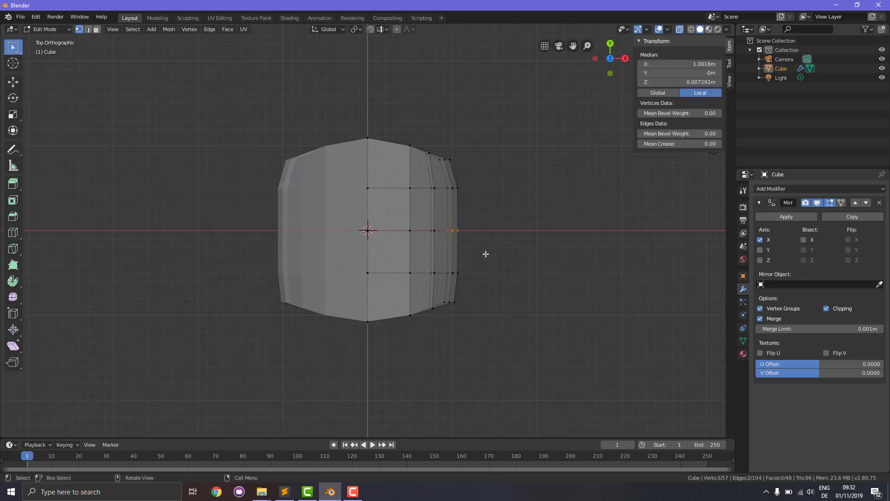
key("g")
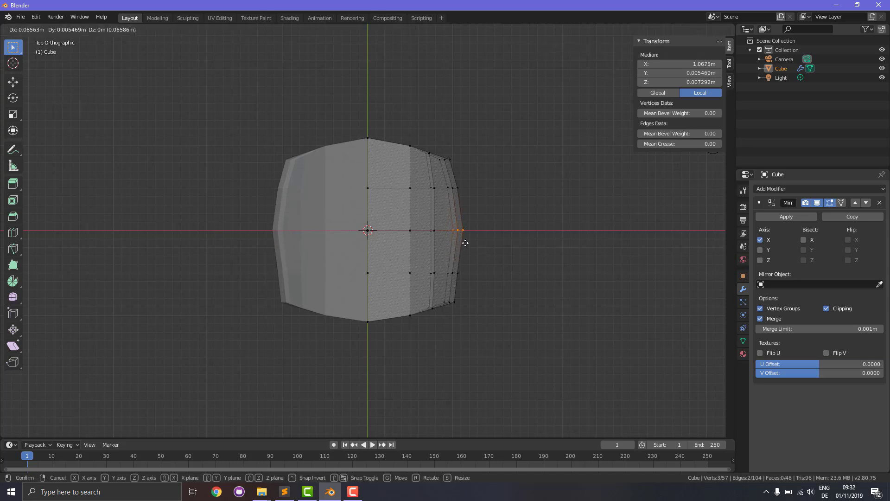
left_click(466, 244)
left_click(519, 251)
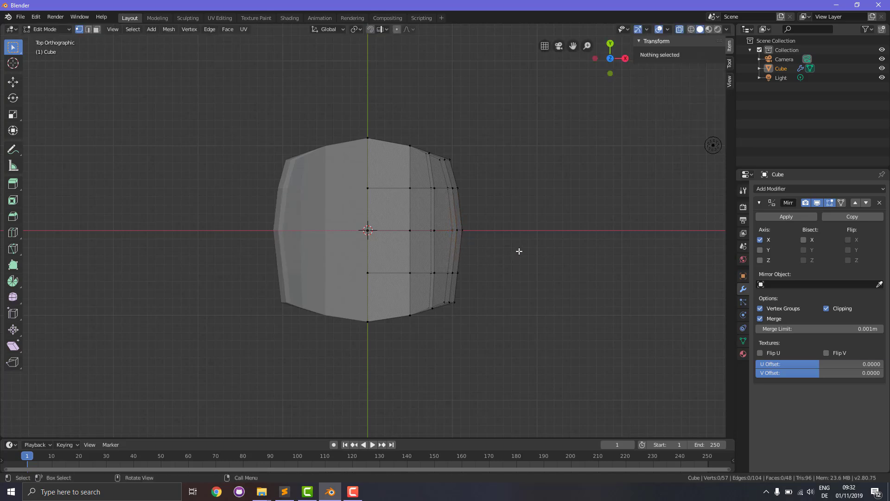
Move the five outer back-corner vertices about 0.05 m inward and 0.09 m forward in the top view, and clear the selection.
key("b")
left_click_drag(423, 144, 459, 173)
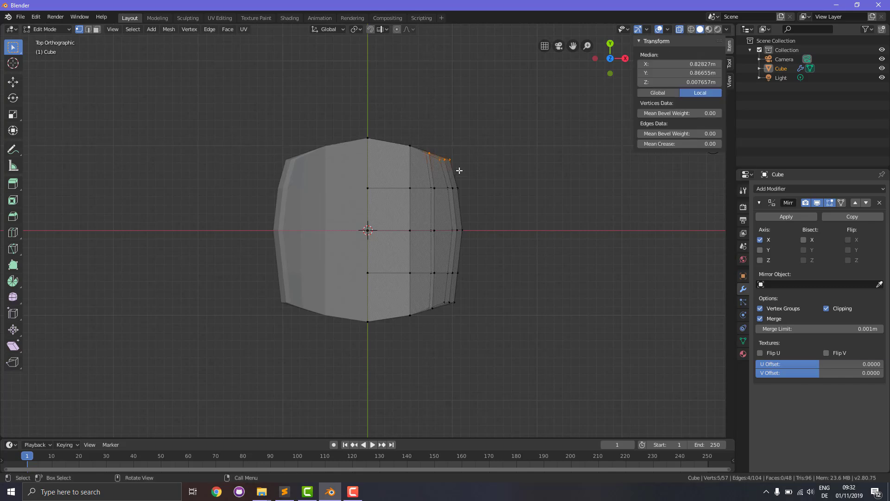
key("g")
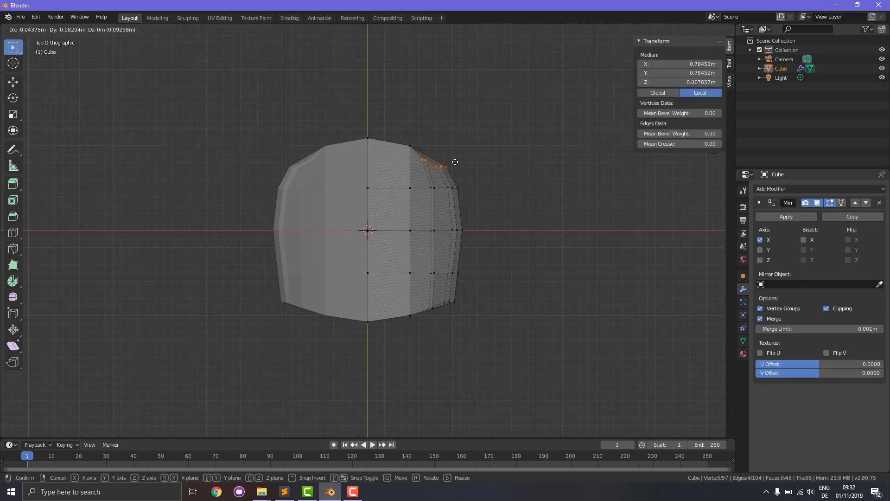
left_click(456, 163)
left_click(469, 298)
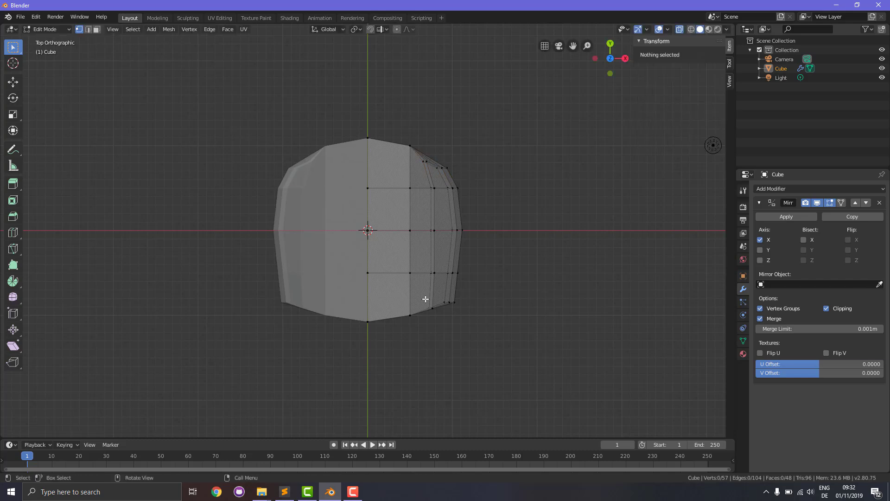
Move the five outer front-corner vertices about 0.05 m inward and 0.09 m back in the top view, and clear the selection.
key("b")
left_click_drag(425, 293, 472, 315)
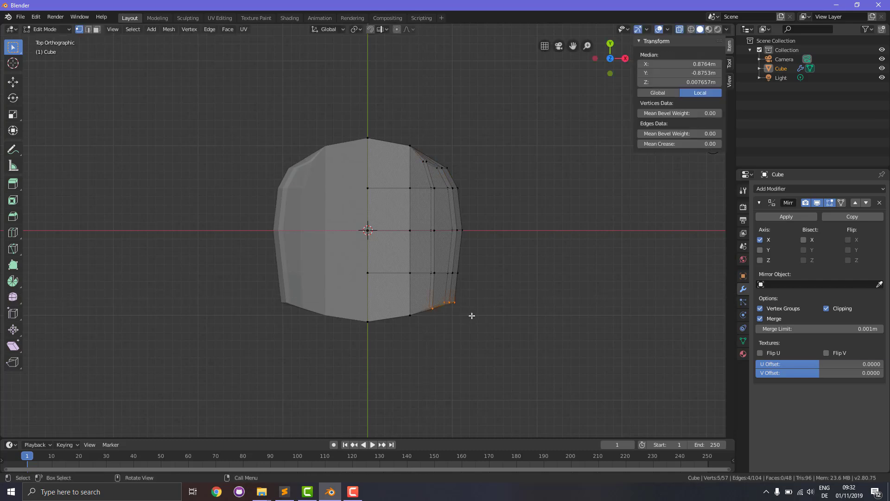
key("g")
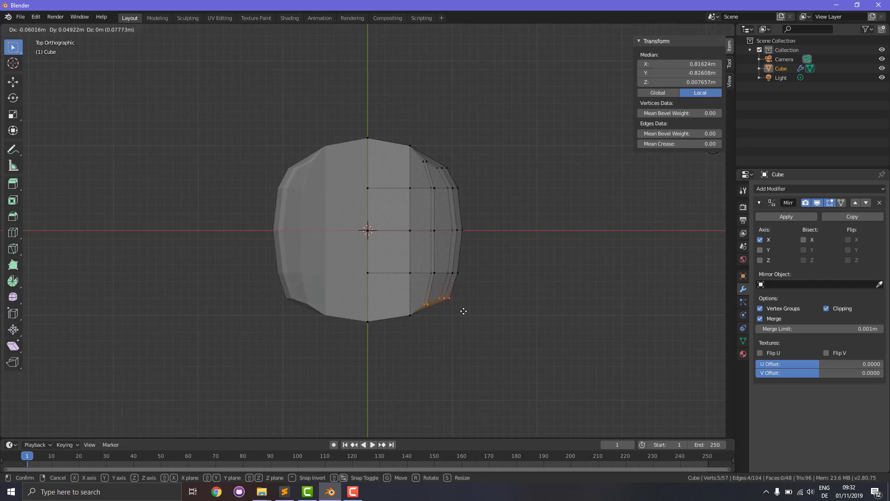
left_click(465, 308)
left_click(518, 325)
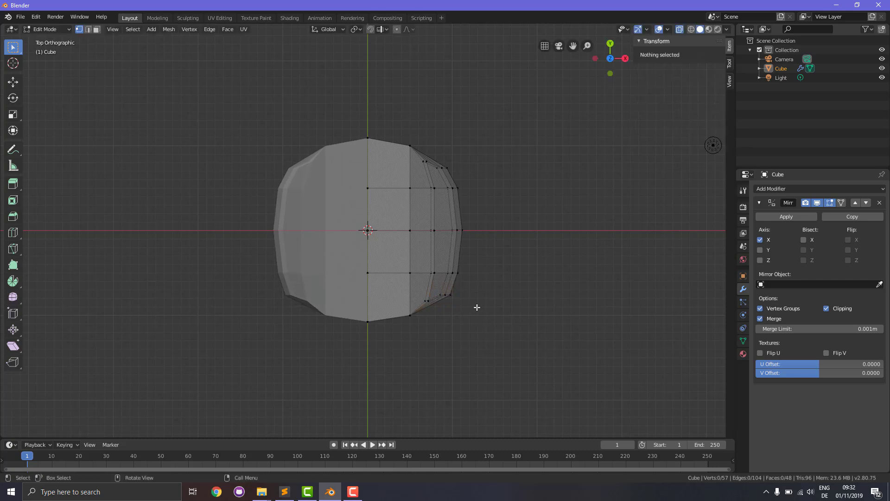
Move only the three outermost front-corner vertices inward and back a further 0.05 m or so, and clear the selection.
left_click_drag(437, 286, 463, 302)
key("b")
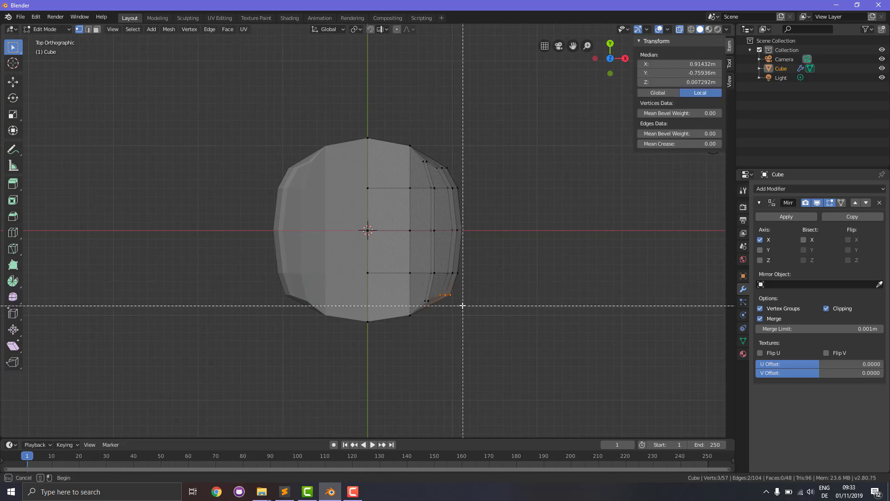
key("Escape")
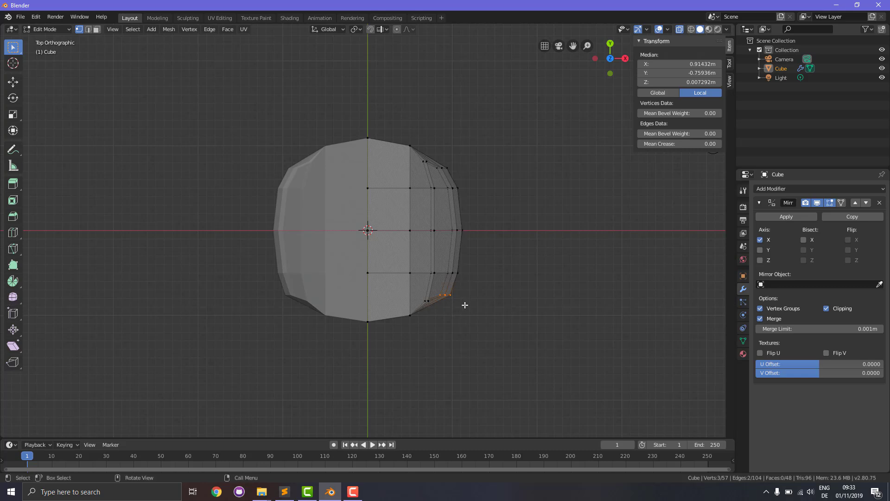
key("g")
left_click(461, 299)
left_click(496, 319)
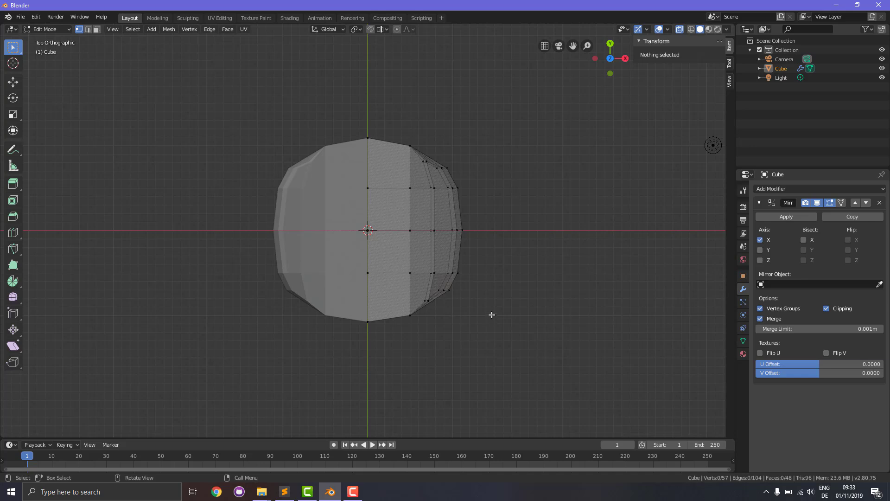
In the right view, move the two upper front-corner vertices about 0.11 m back and 0.17 m down.
key("KP_3")
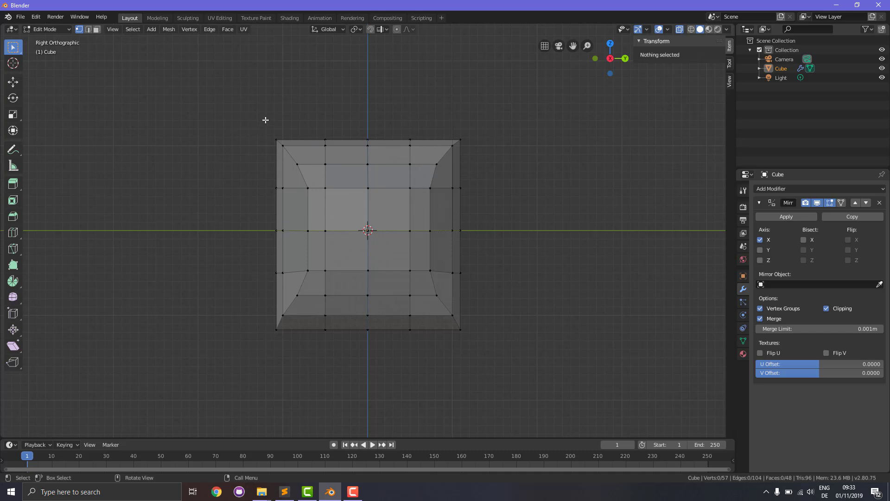
key("b")
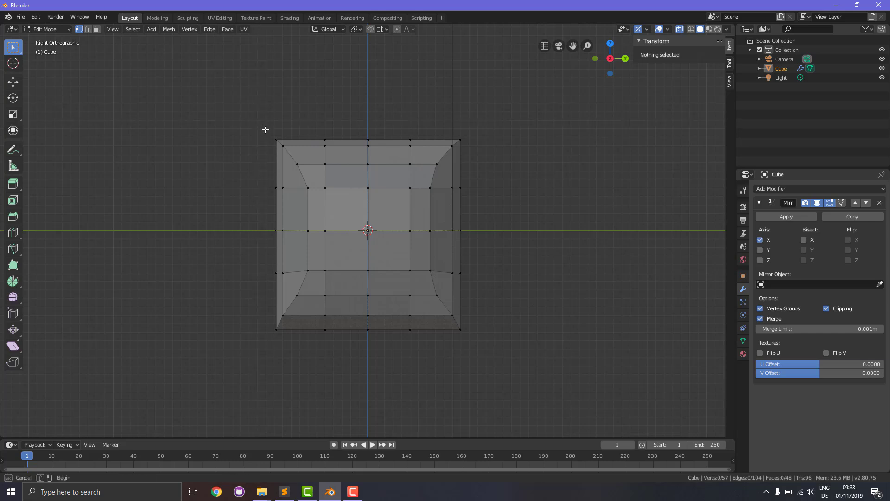
left_click_drag(259, 125, 296, 163)
key("g")
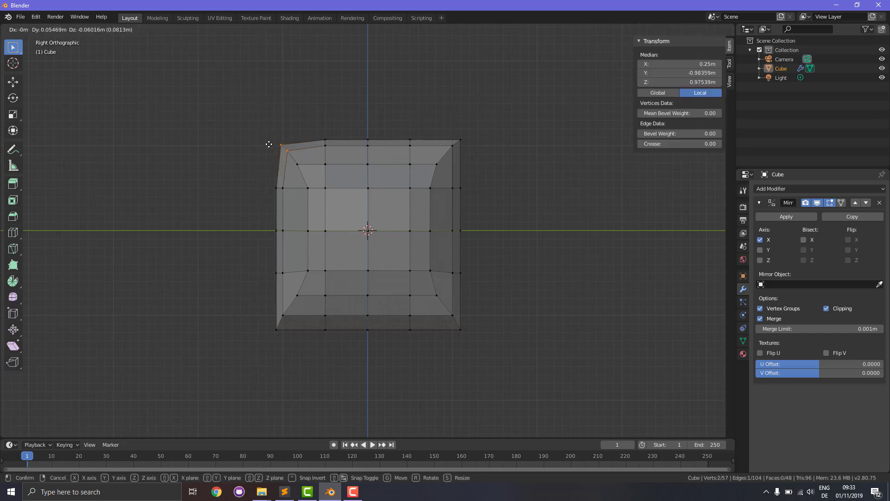
left_click(265, 138)
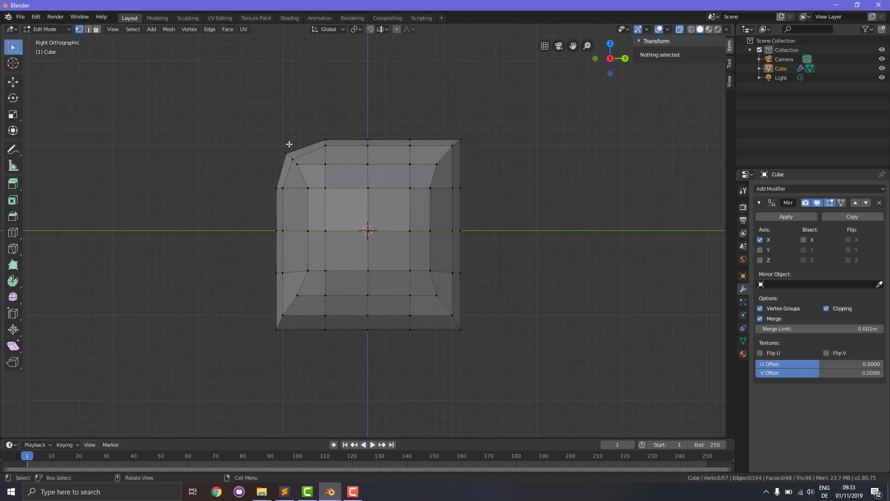
Move the two upper back-corner vertices about 0.15 m forward and 0.17 m down, and clear the selection.
key("b")
left_click_drag(438, 112, 473, 158)
key("g")
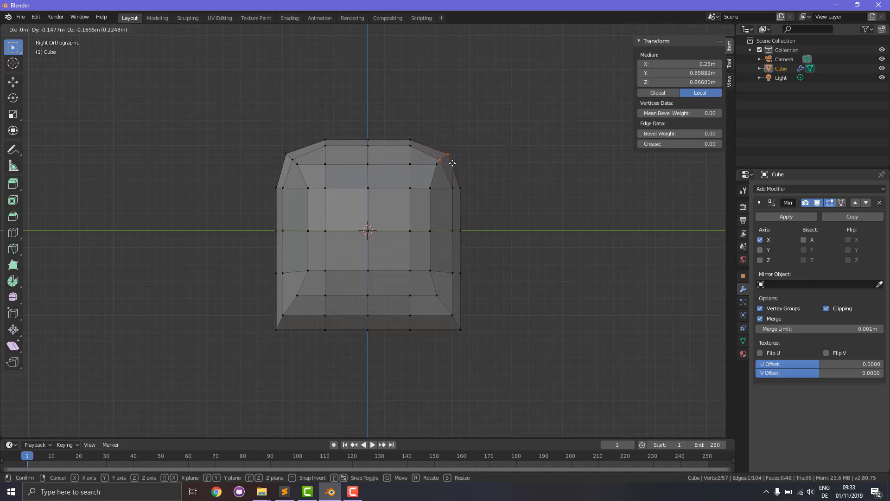
left_click(452, 165)
left_click(509, 205)
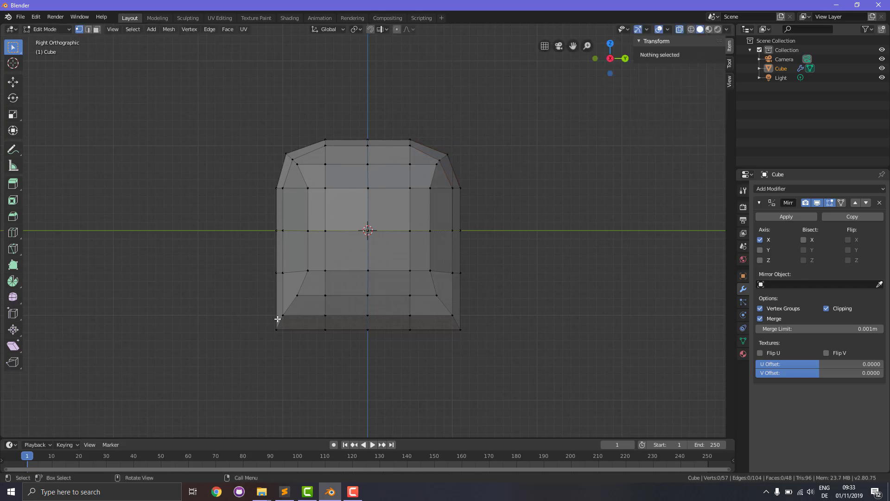
Move the two lower back-corner vertices about 0.12 m forward and 0.18 m up, and clear the selection.
left_click_drag(449, 308, 471, 342)
key("g")
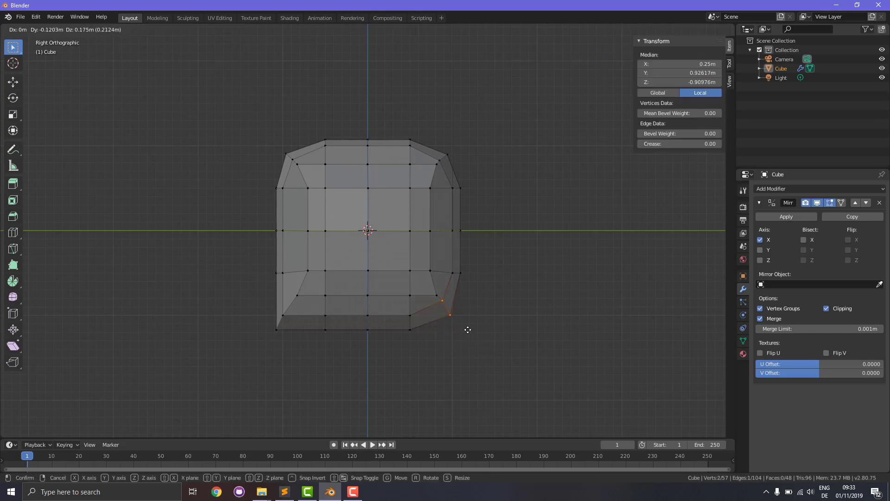
left_click(467, 328)
left_click(493, 335)
Move the centre-line vertex of the lower back corner further inward to about Y 0.90 m, Z -0.86 m.
left_click_drag(446, 308, 483, 331)
key("g")
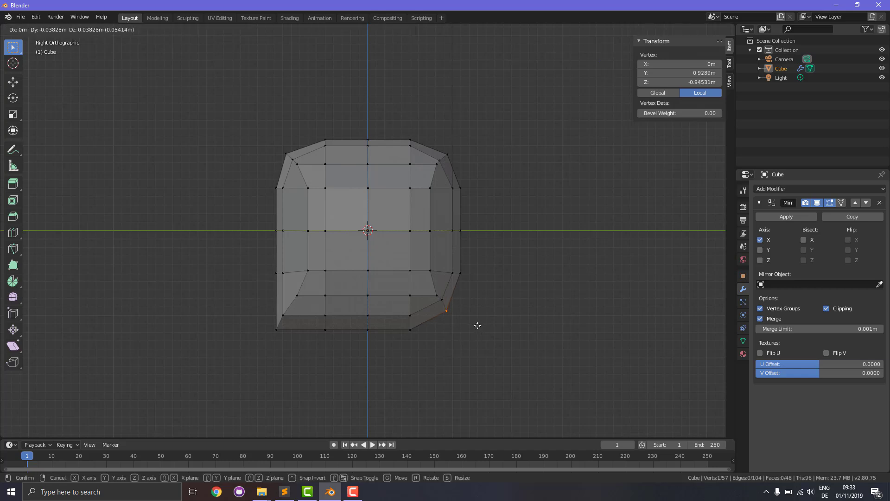
left_click(476, 320)
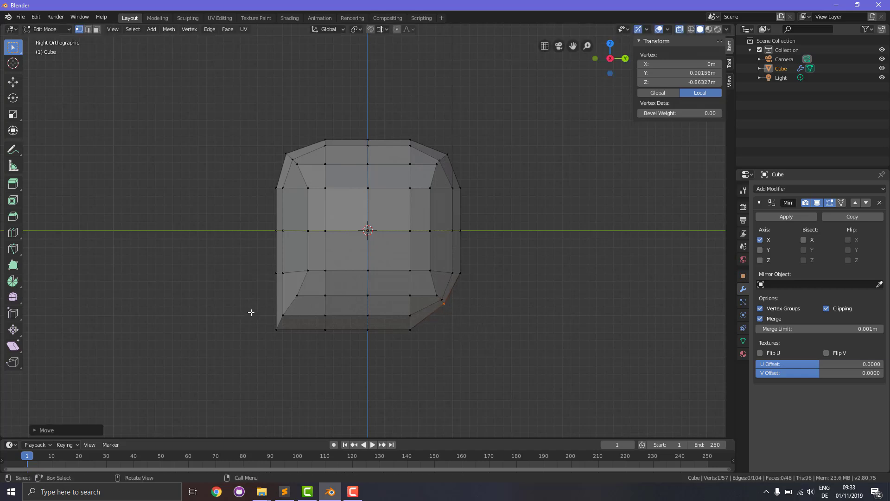
left_click_drag(267, 298, 294, 340, "shift")
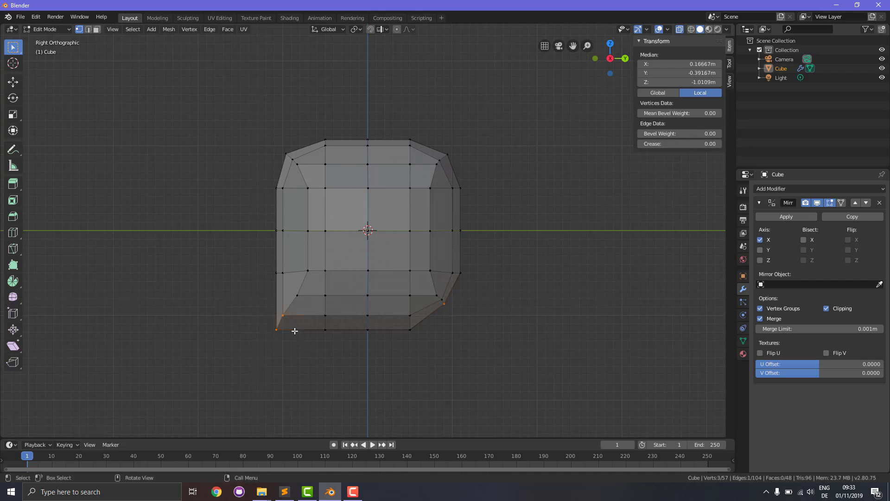
key("g")
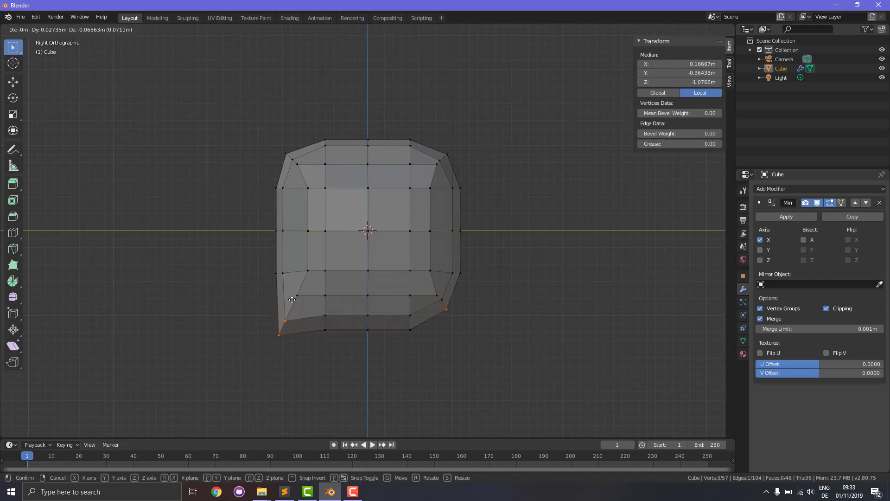
right_click(292, 299)
key("alt+a")
Move the two lower front-corner vertices back and down to a median of about Y -0.96 m, Z -1.16 m, and deselect them.
key("b")
left_click_drag(271, 296, 292, 340)
key("g")
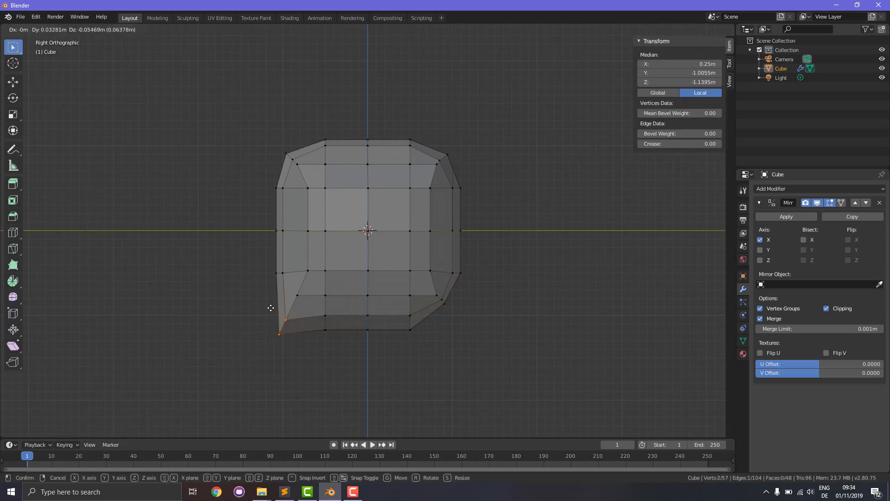
left_click(274, 309)
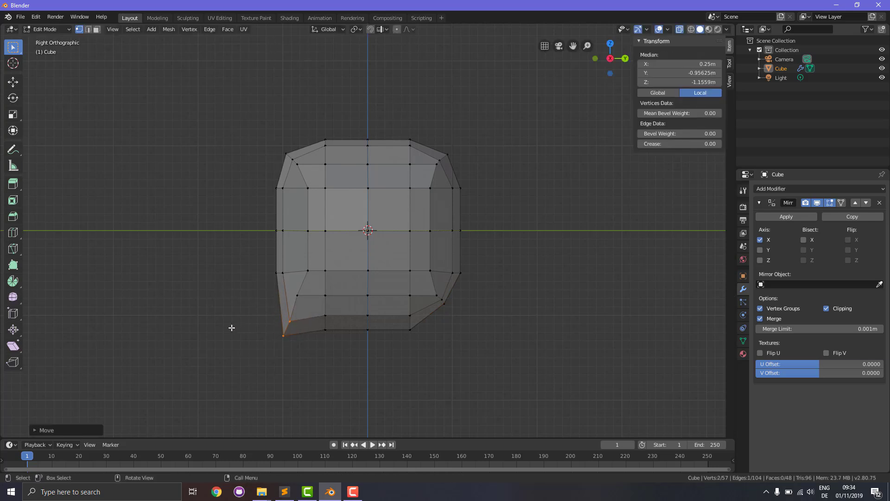
key("alt+a")
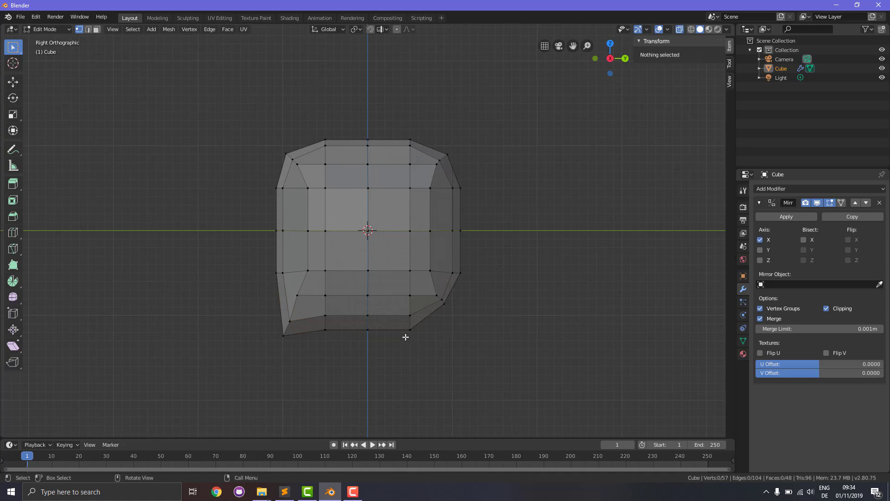
Hide the transform values, raise the three vertices along the bottom outline about 0.06 m, and clear the selection.
key("n")
left_click_drag(316, 324, 448, 342)
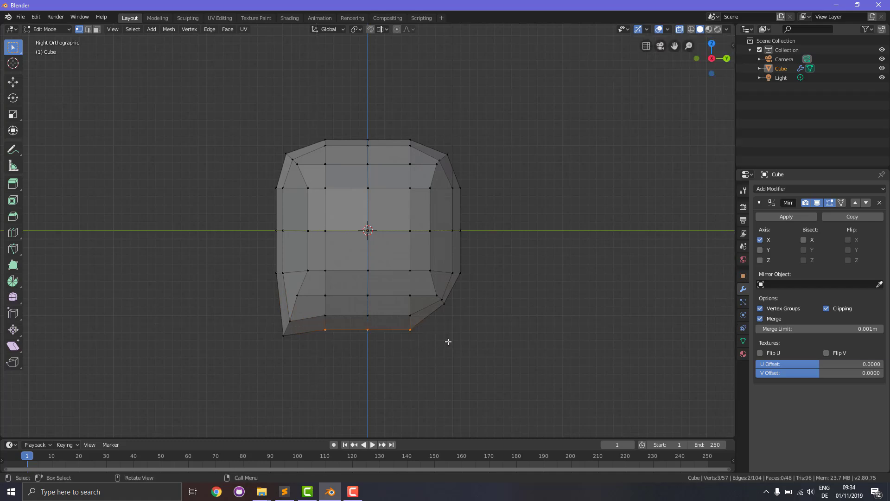
key("g")
left_click(441, 370)
key("alt+a")
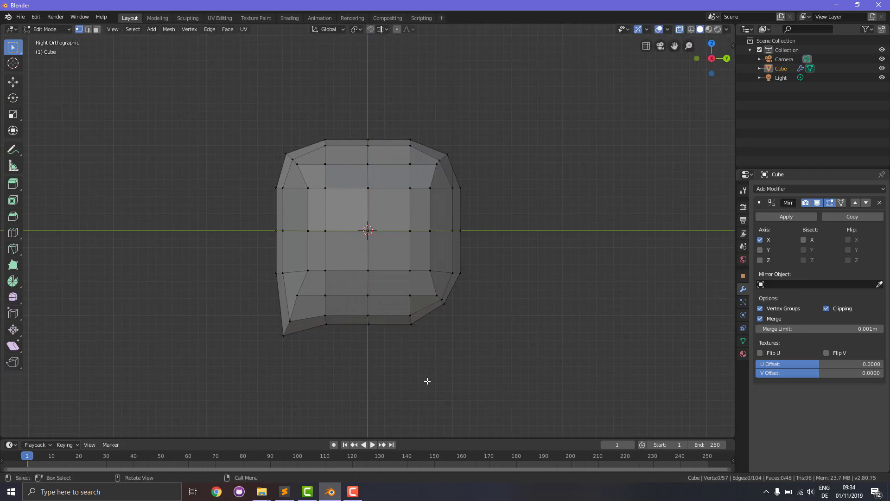
middle_click_drag(258, 354, 288, 349)
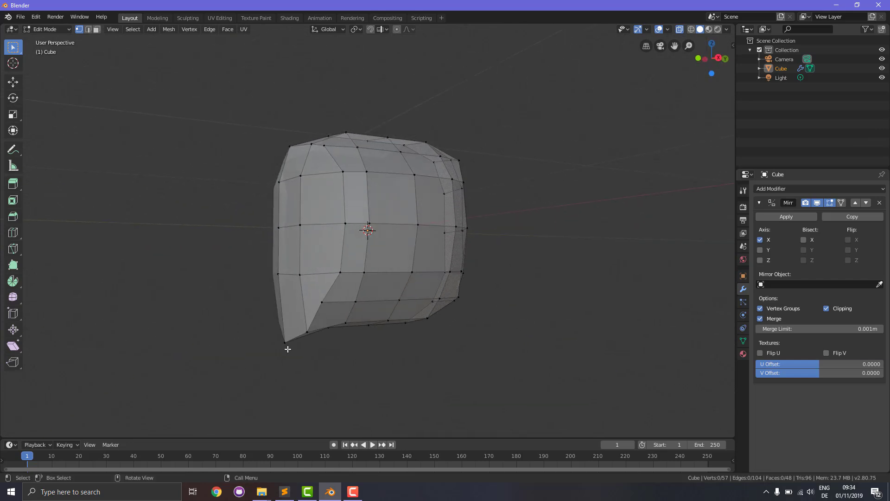
key("KP_1")
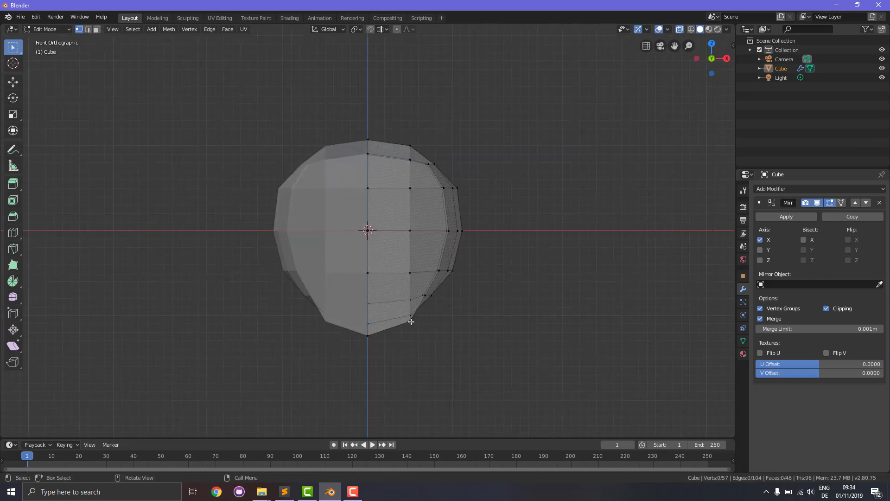
key("b")
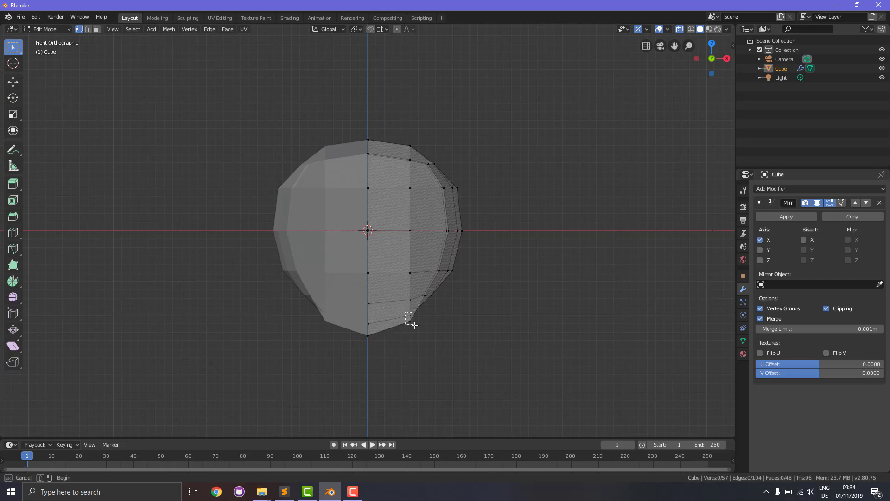
left_click_drag(416, 329, 416, 330)
key("g")
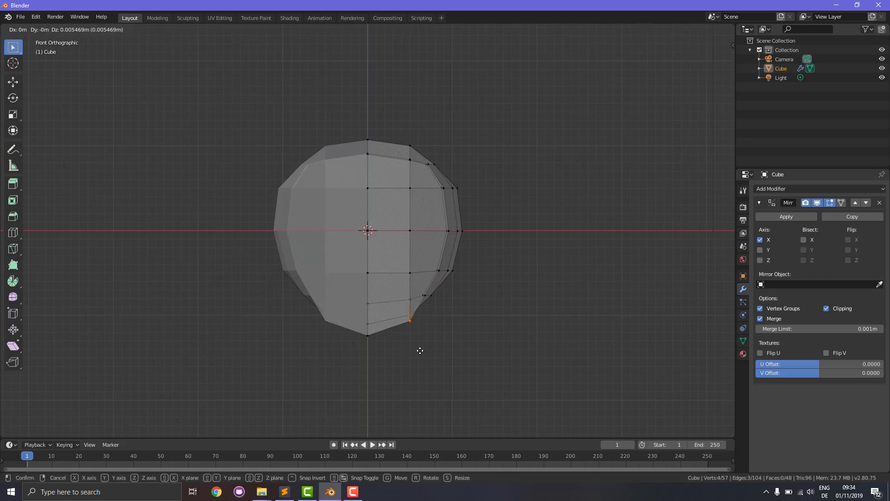
right_click(431, 349)
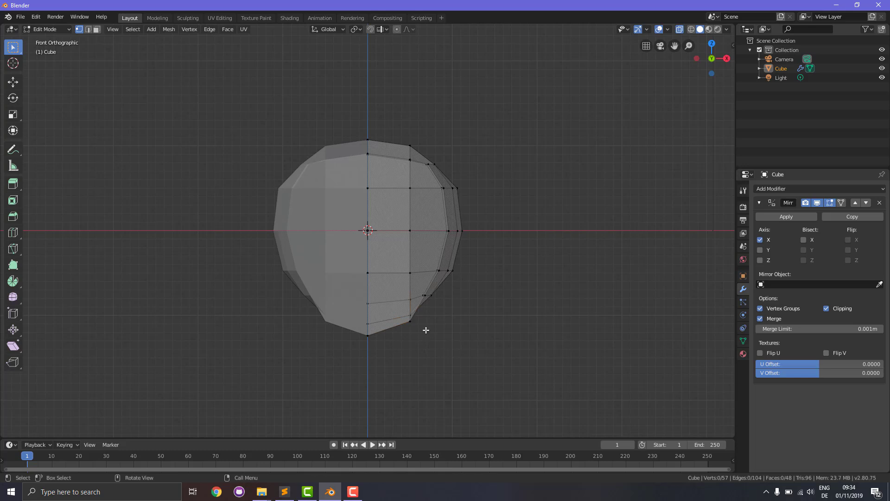
Raise the lower outline vertex beside the chin and the centre-line chin vertex about 0.05 m each, and clear the selection.
left_click(411, 324)
key("g")
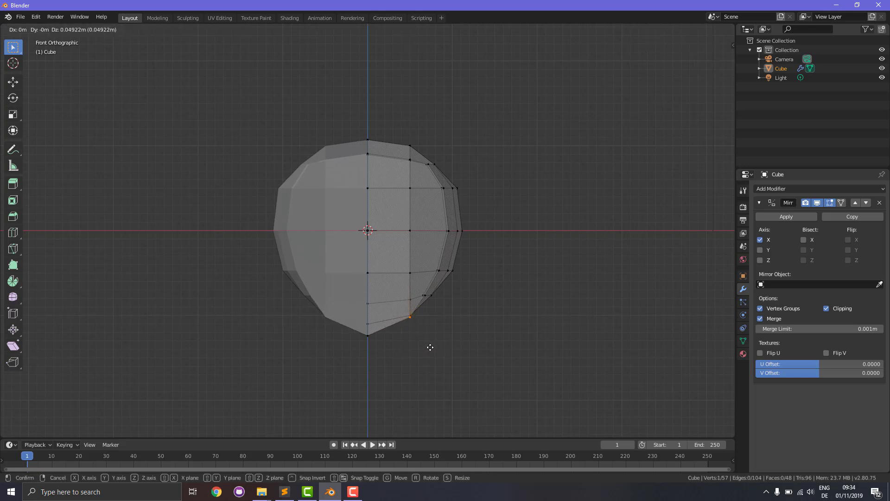
left_click(430, 347)
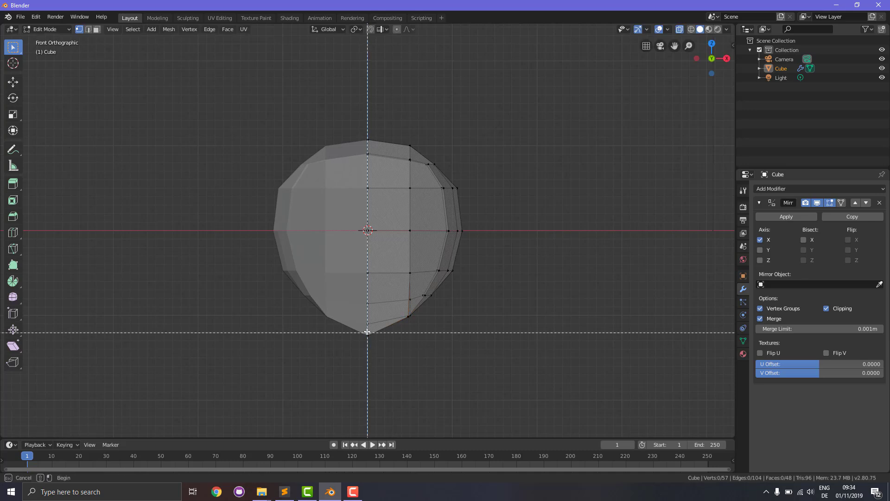
left_click_drag(362, 330, 377, 342)
key("g")
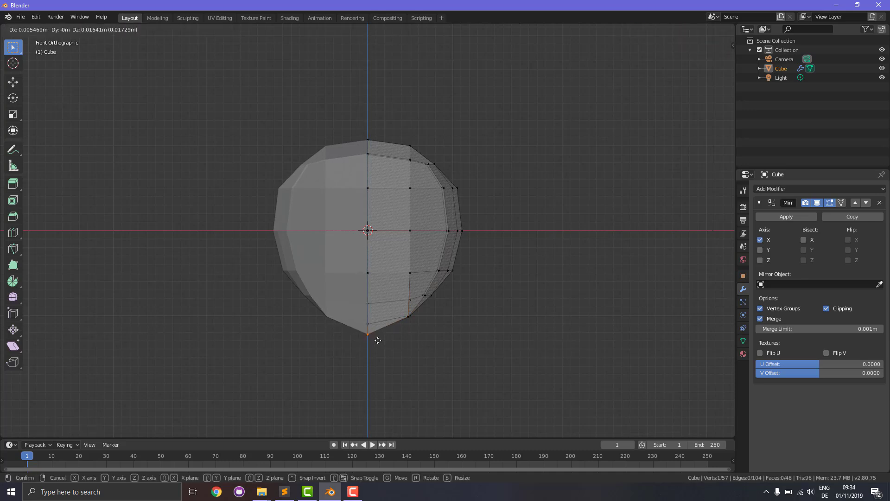
left_click(373, 338)
left_click(483, 360)
Add a horizontal loop cut just below the middle of the head, slid about 0.64 toward the next lower edge loop.
middle_click_drag(544, 332, 531, 346)
key("KP_1")
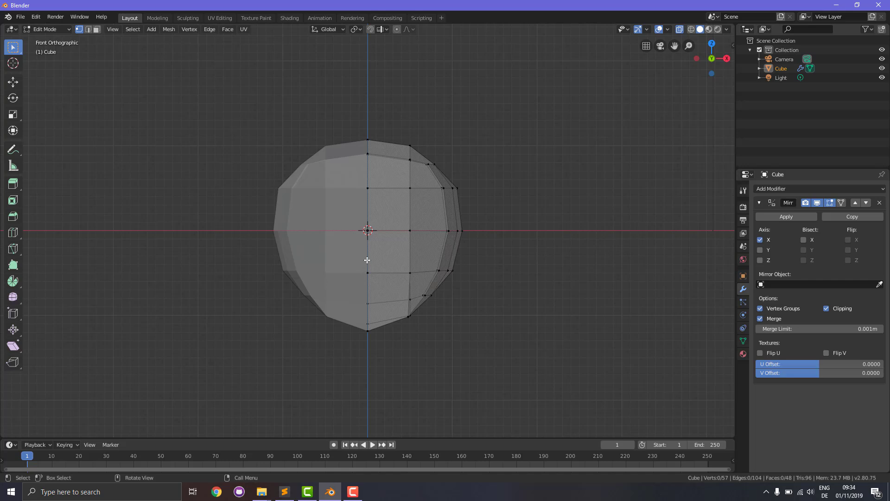
key("ctrl+r")
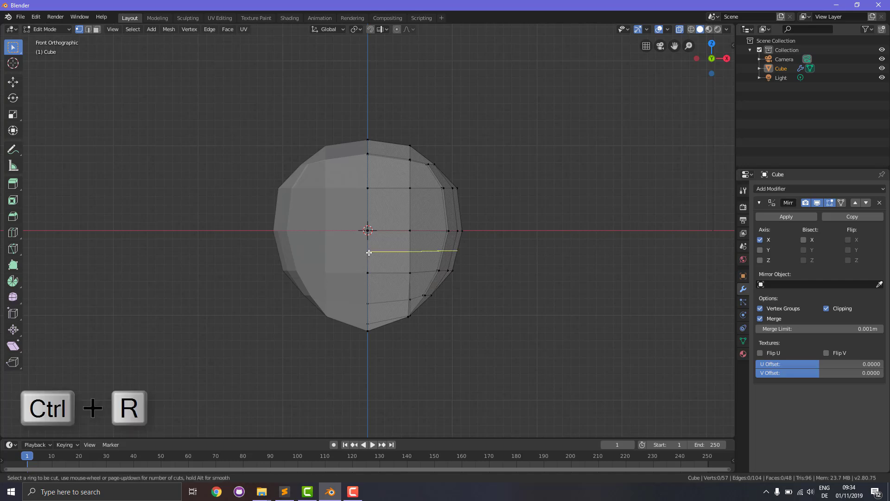
left_click(369, 252)
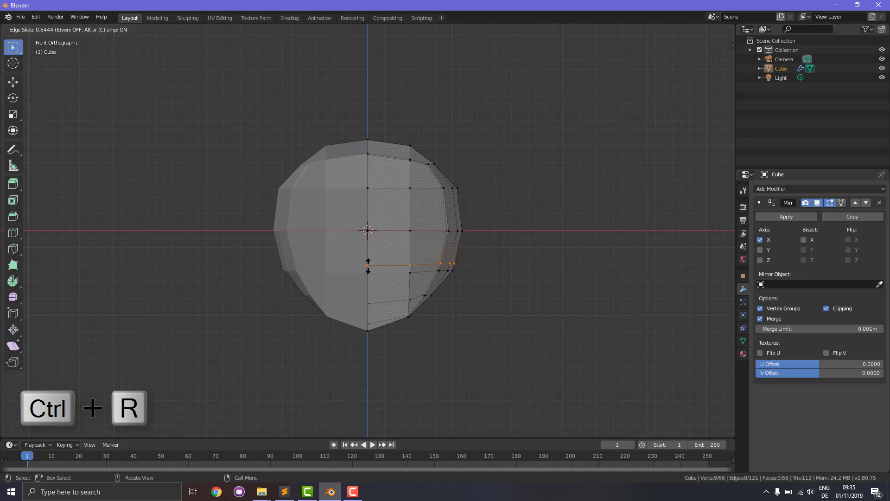
left_click(369, 264)
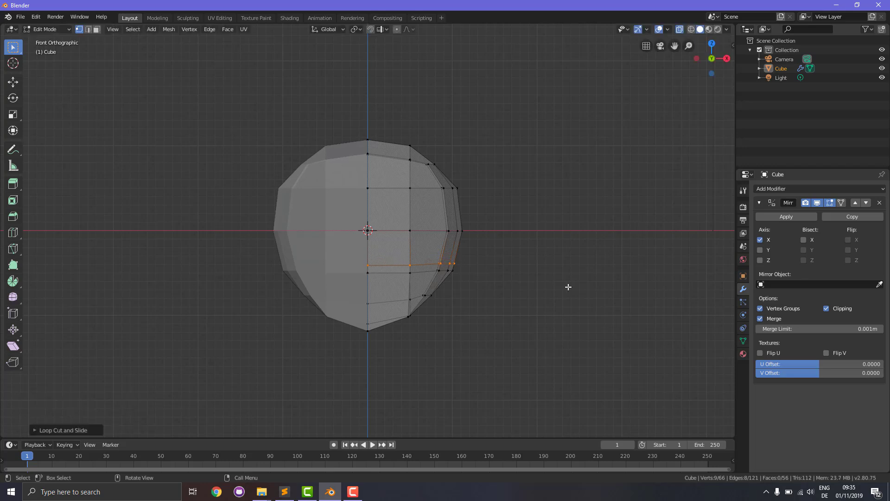
Add a vertical loop cut beside the centre line, slid about 0.16 toward it, and clear the selection.
key("ctrl+r")
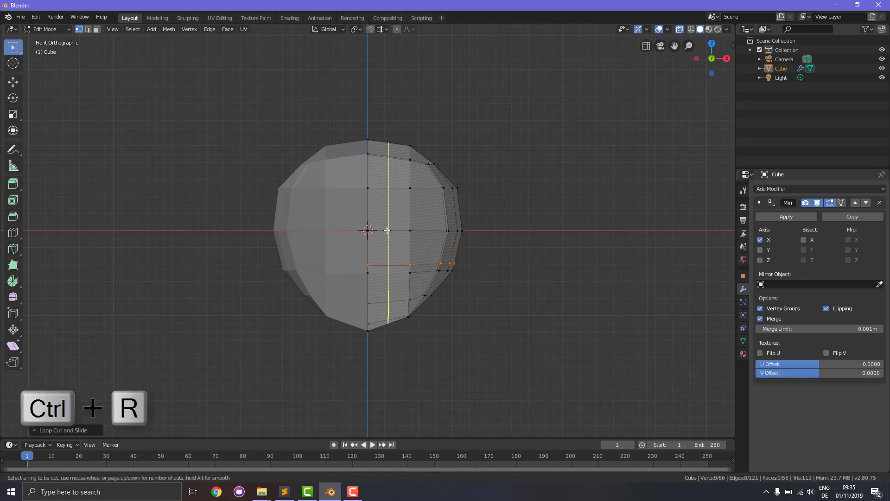
left_click(387, 230)
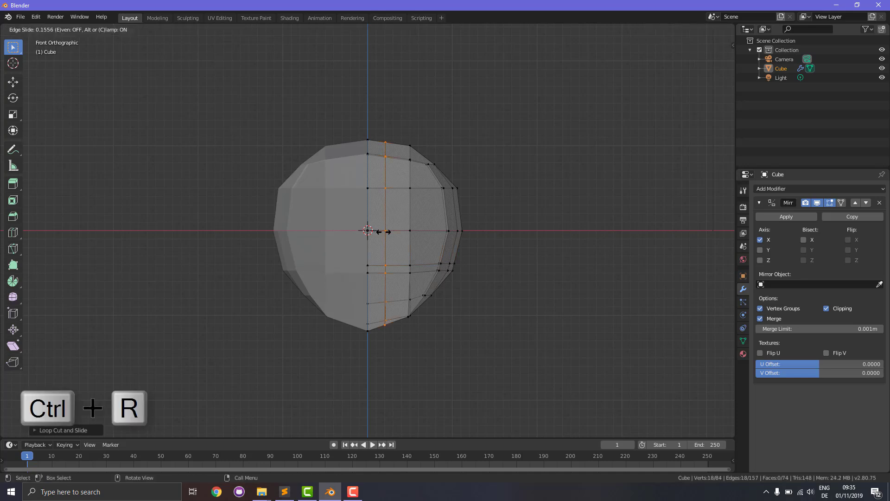
left_click(383, 232)
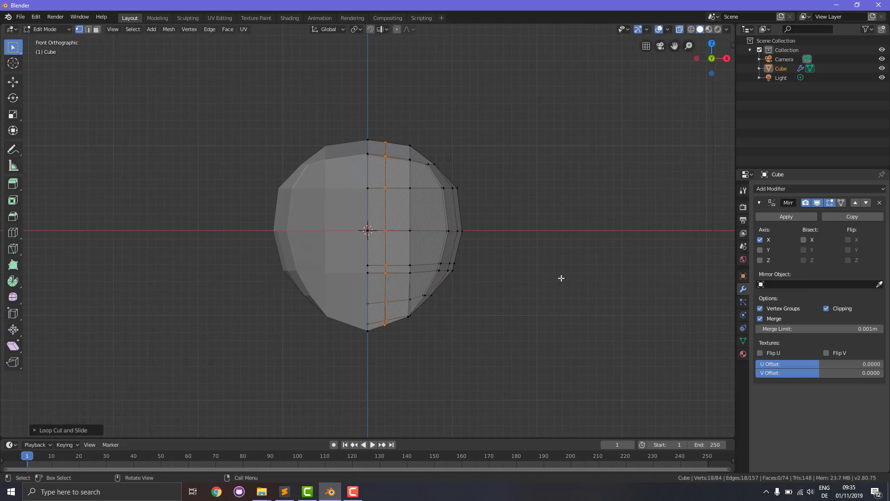
left_click(619, 281)
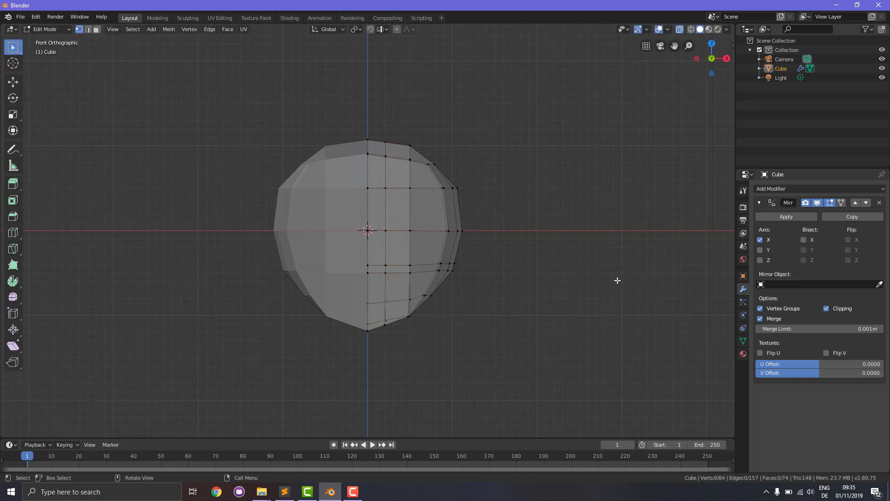
Select the front centre-line vertex on the new horizontal loop and show the mesh in the right view.
left_click(429, 297)
key("KP_3")
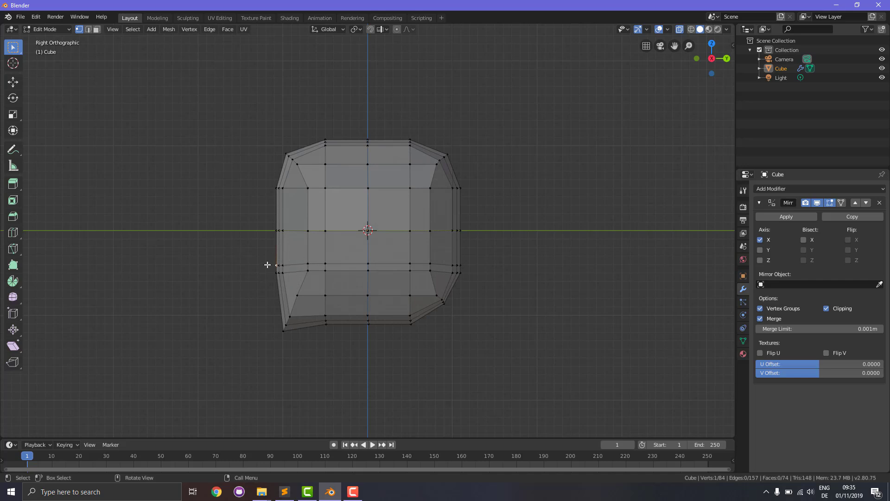
key("g")
key("x")
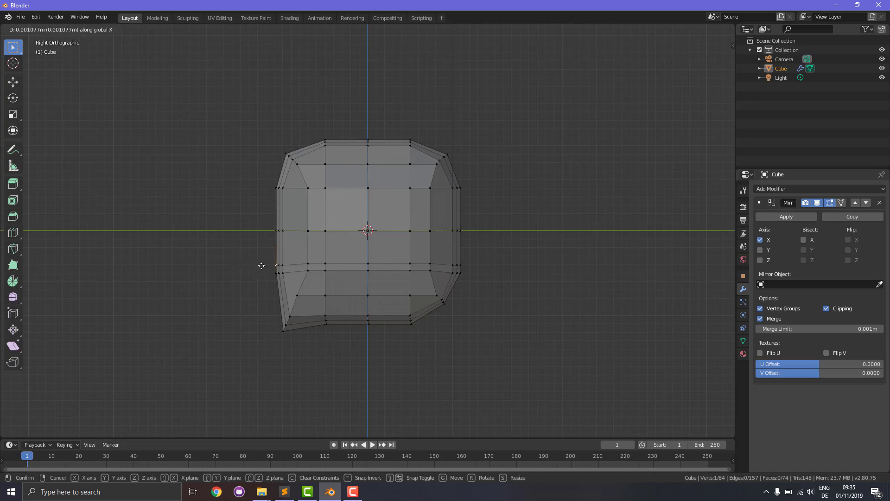
right_click(266, 265)
key("g")
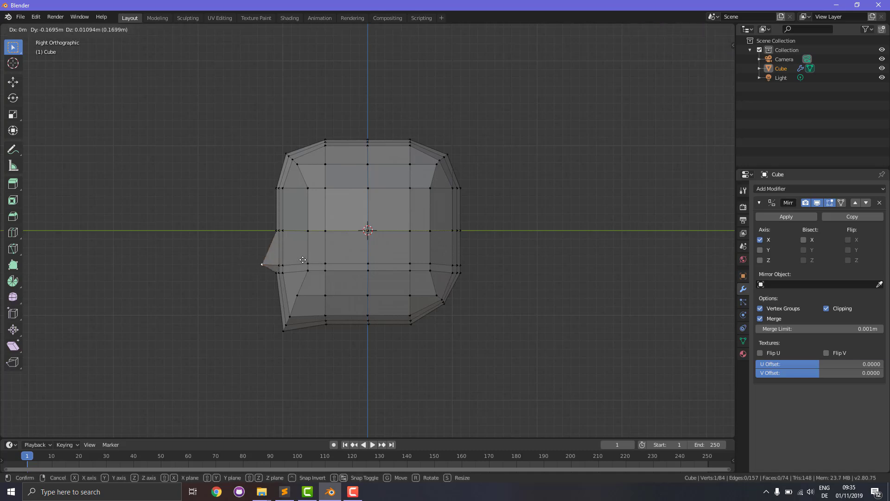
key("x")
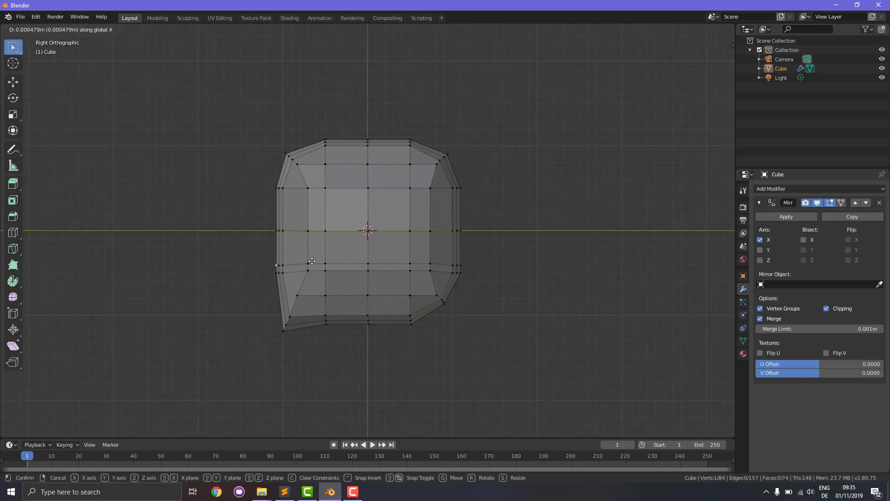
right_click(249, 259)
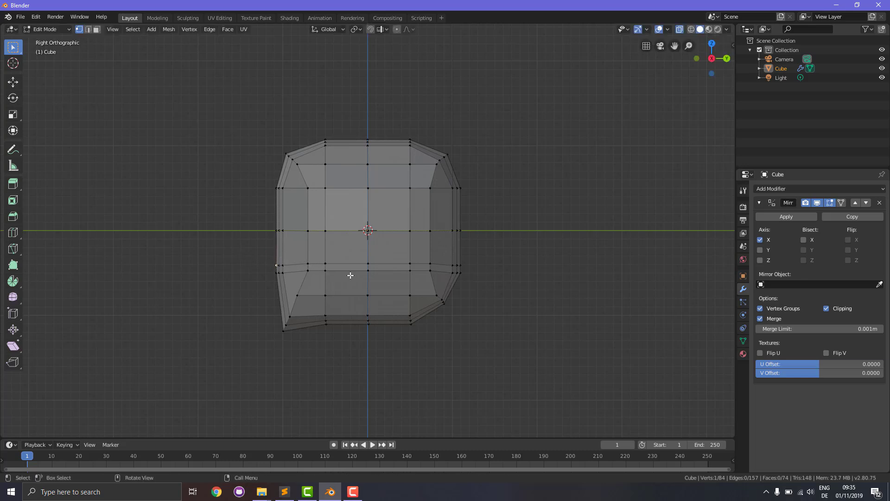
Pull the selected centre-line vertex about 0.20 m forward along the Y axis to form the nose tip.
key("g")
key("y")
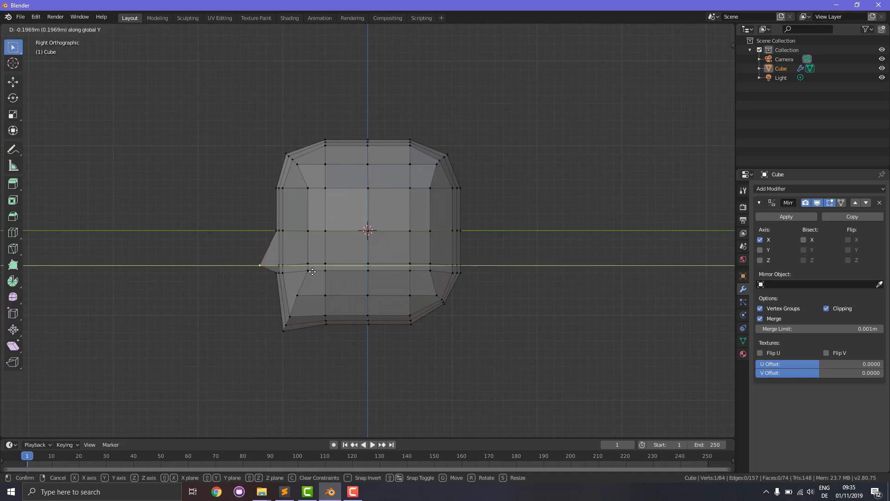
left_click(313, 272)
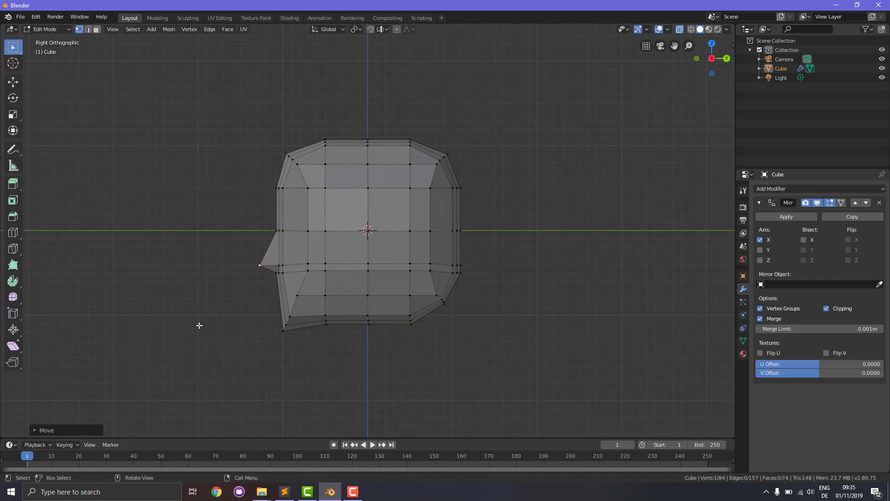
Move the vertex beside the nose tip about 0.05 m toward the centre line in the front view.
middle_click_drag(213, 322, 324, 327)
left_click(376, 280)
middle_click_drag(351, 301, 357, 303)
scroll(359, 303, "up", 1)
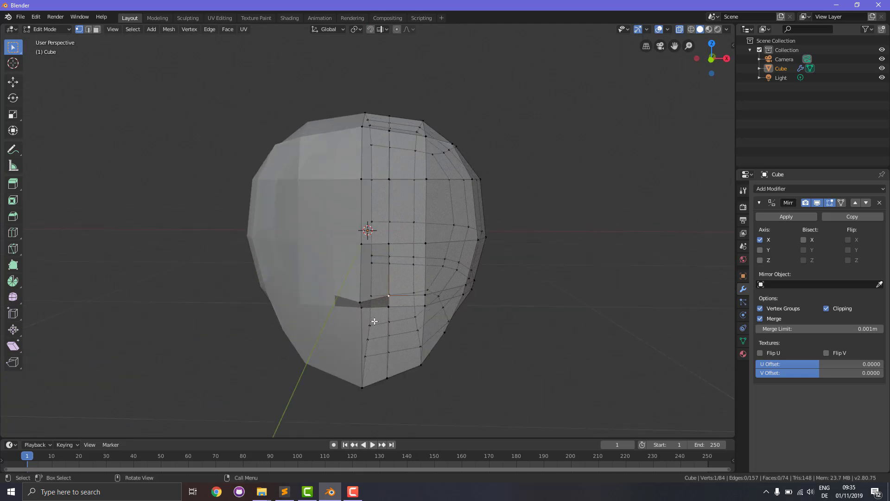
key("KP_1")
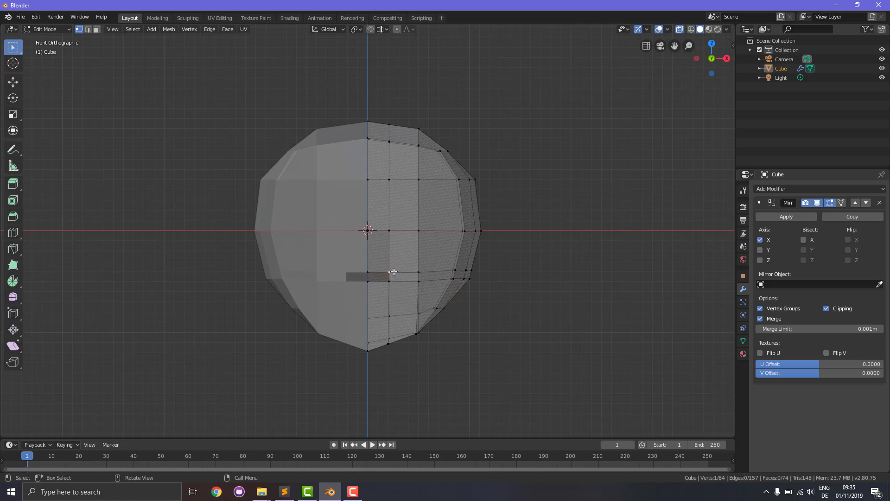
key("g")
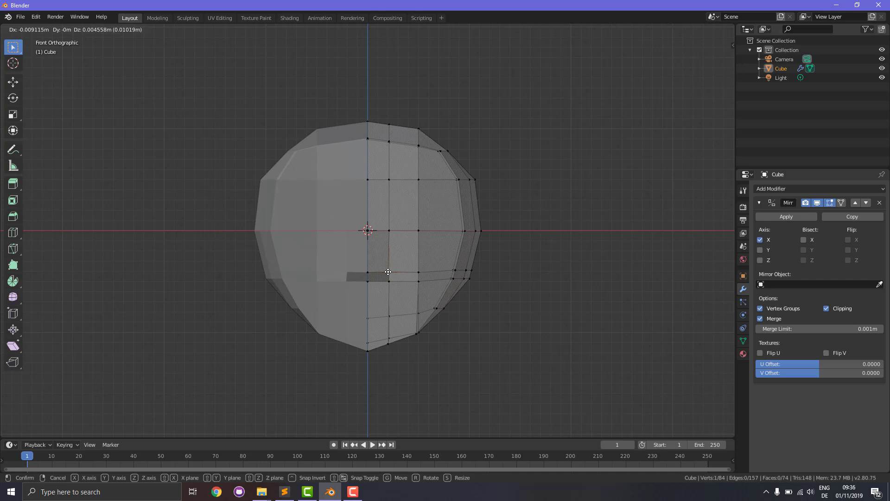
left_click(383, 272)
Move the lower vertex at the side of the nose base about 0.07 m toward the centre line, and deselect it.
mouse_move(505, 305)
middle_mouse_down()
mouse_move(432, 301)
mouse_move(513, 298)
middle_mouse_up()
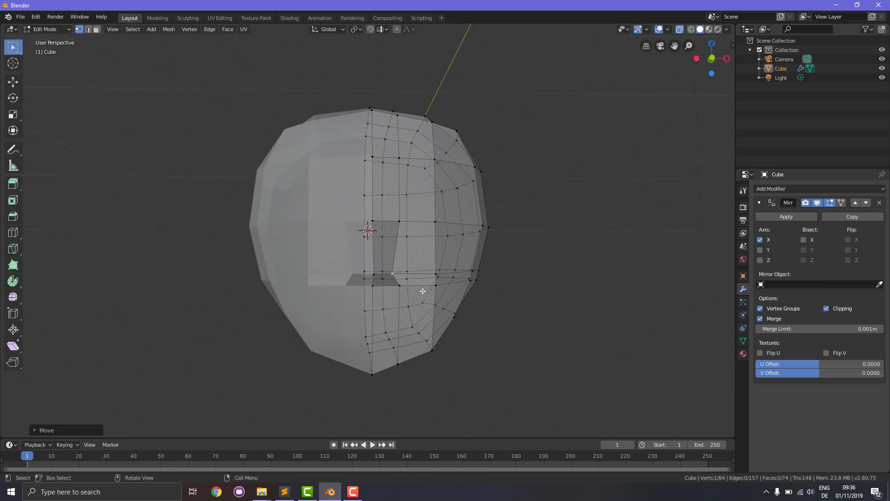
left_click(400, 285)
key("KP_1")
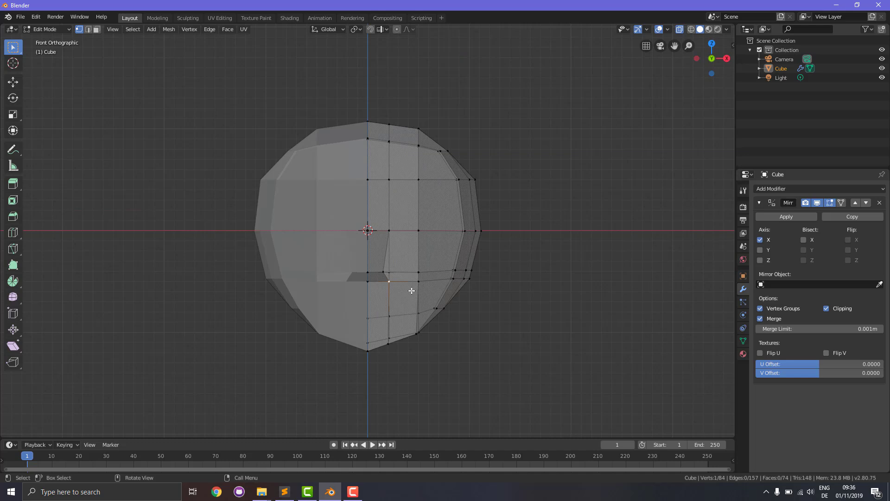
key("g")
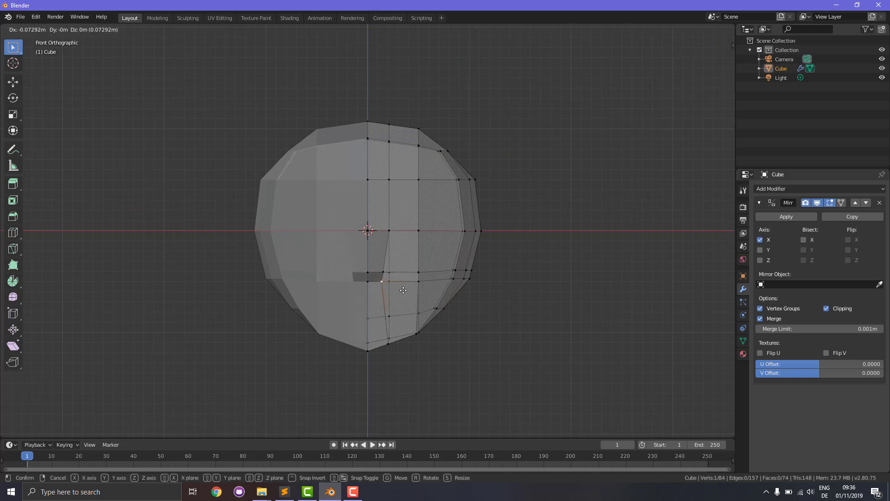
left_click(403, 291)
left_click(552, 319)
Narrow the nose bridge by moving its side vertex about 0.14 m toward the centre line, and clear the selection.
mouse_move(554, 317)
middle_mouse_down()
mouse_move(499, 325)
mouse_move(453, 314)
mouse_move(557, 318)
middle_mouse_up()
left_click(402, 232)
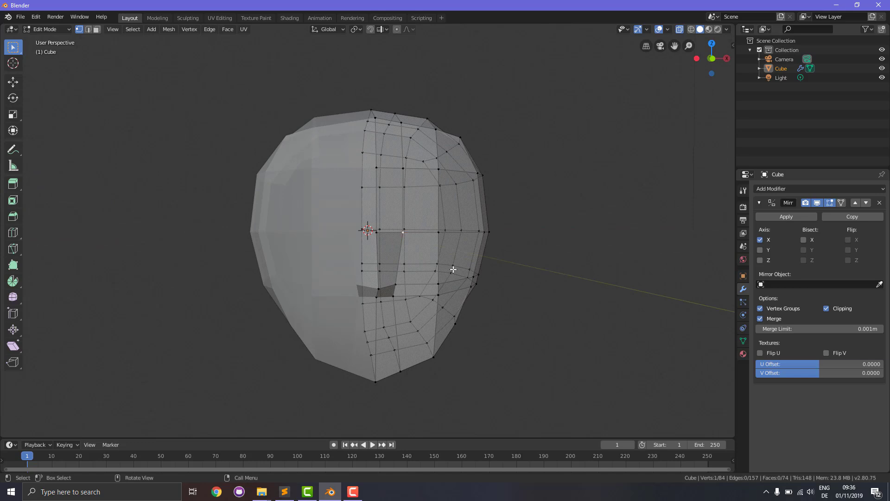
key("g")
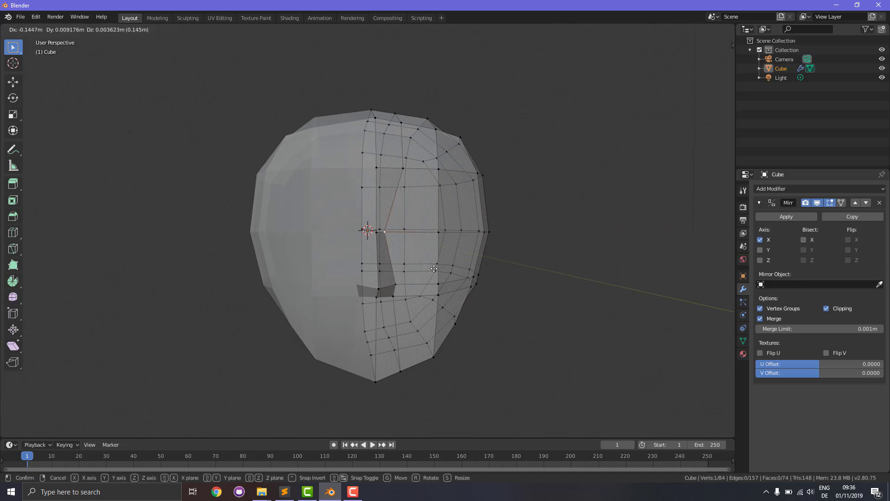
left_click(434, 269)
left_click(600, 300)
Select the horizontal edge loop at brow height, slide it down by a factor of about 0.11, and clear the selection.
middle_click_drag(601, 300, 521, 305)
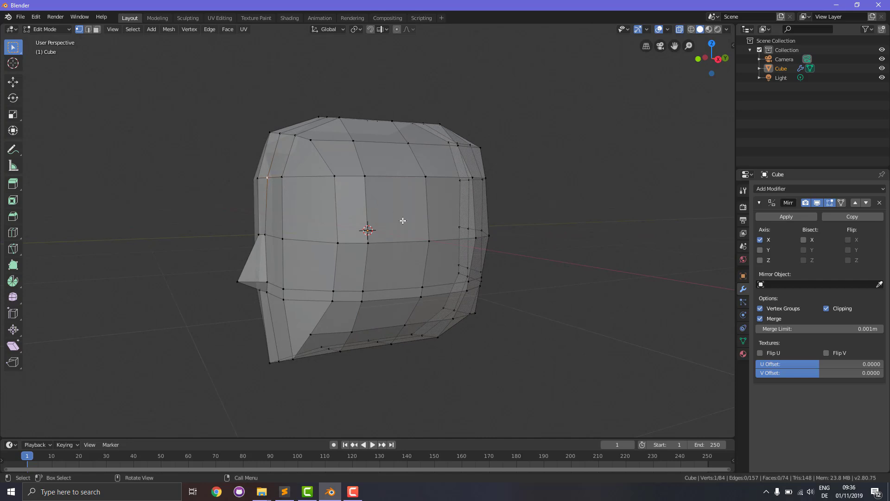
middle_click_drag(364, 215, 346, 219)
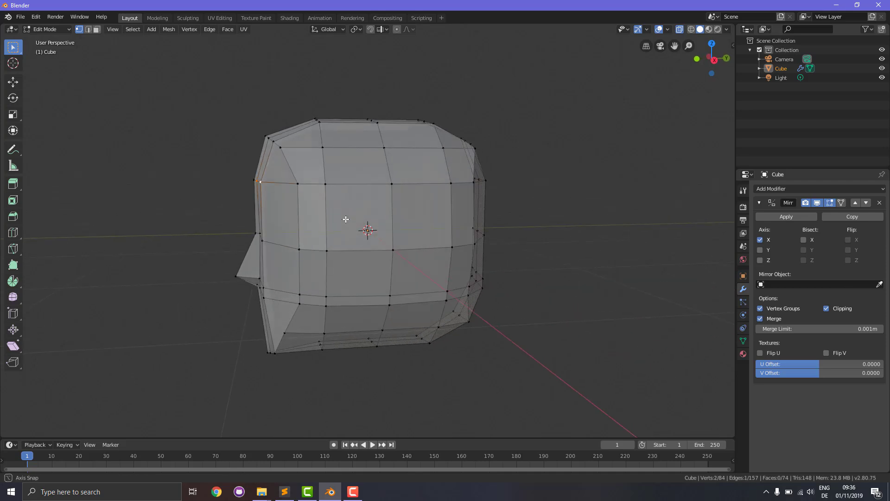
middle_click_drag(290, 210, 372, 213)
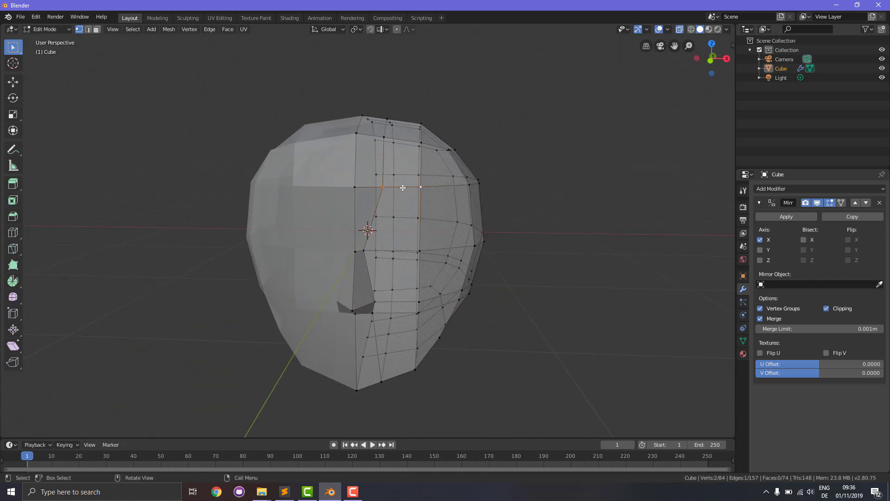
left_click(403, 188, "alt+shift")
key("g")
key("g")
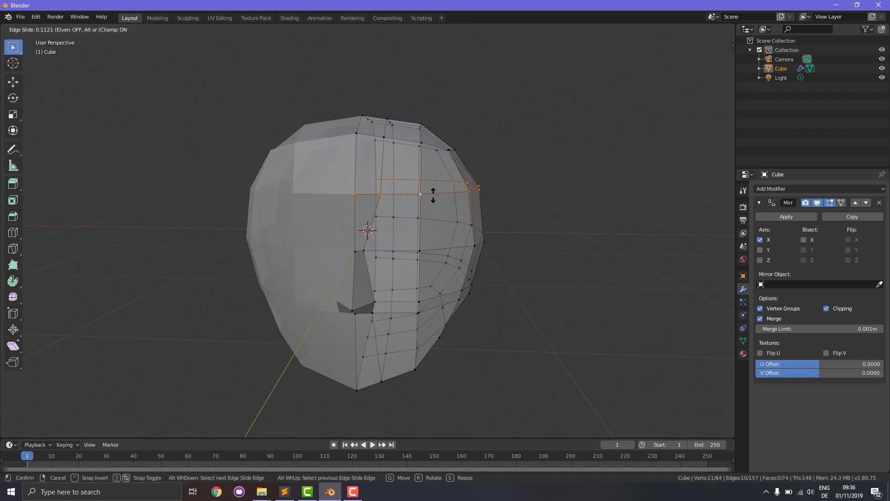
left_click(433, 195)
key("alt+a")
Move the two brow vertices beside the centre line about 0.04 m forward along the Y axis.
middle_click_drag(645, 247, 627, 238)
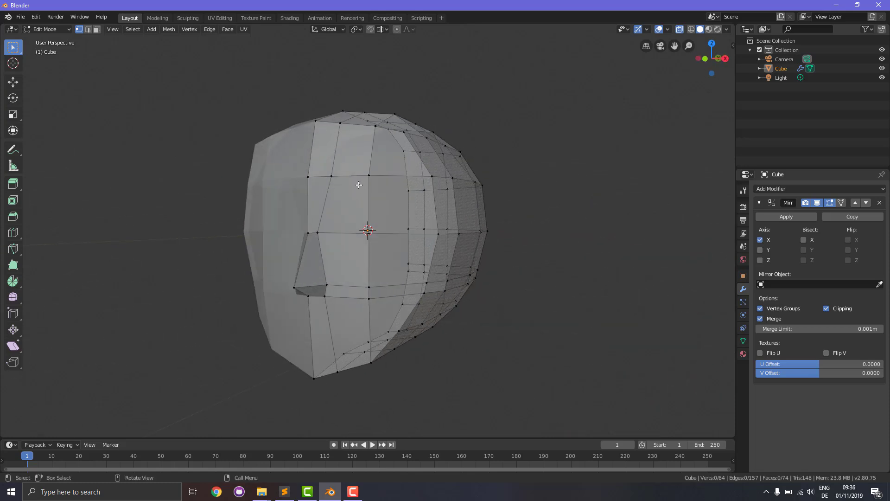
left_click(331, 179)
left_click(369, 176, "shift")
key("KP_3")
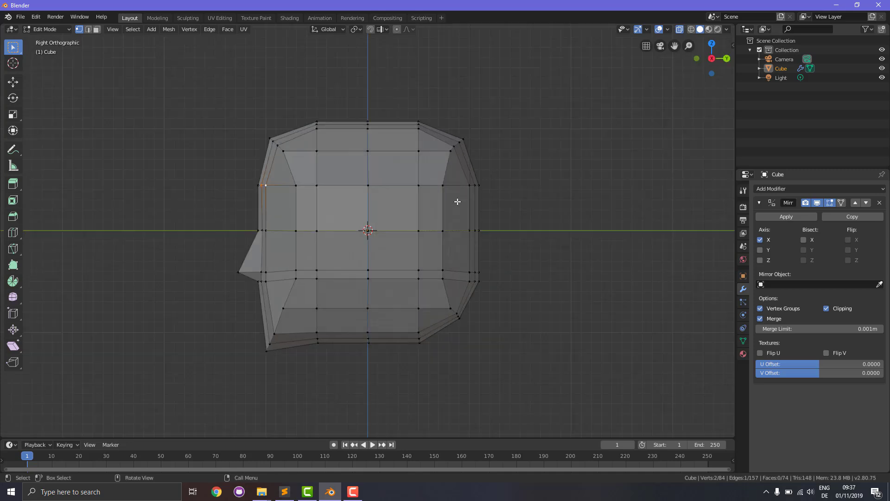
key("g")
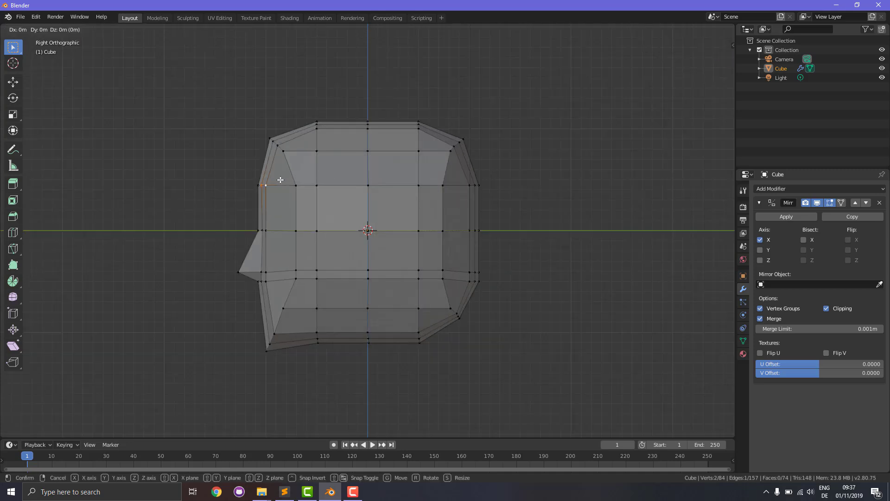
key("y")
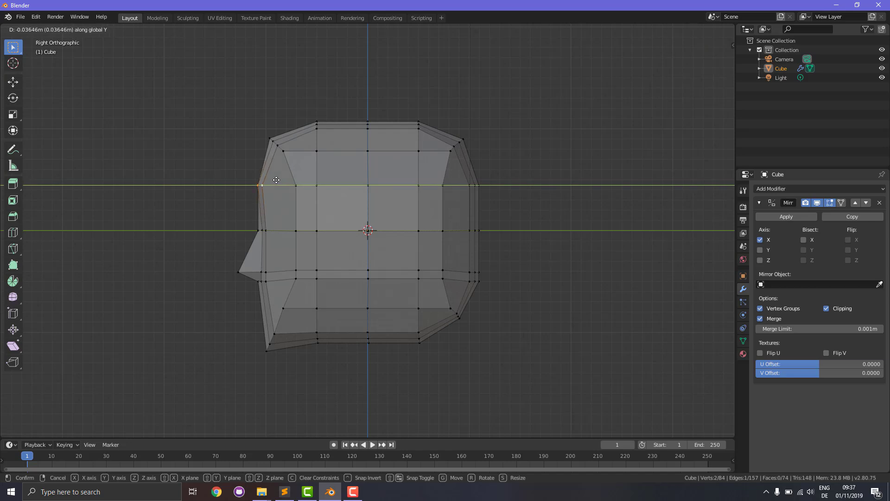
left_click(276, 180)
middle_click_drag(274, 244, 366, 268)
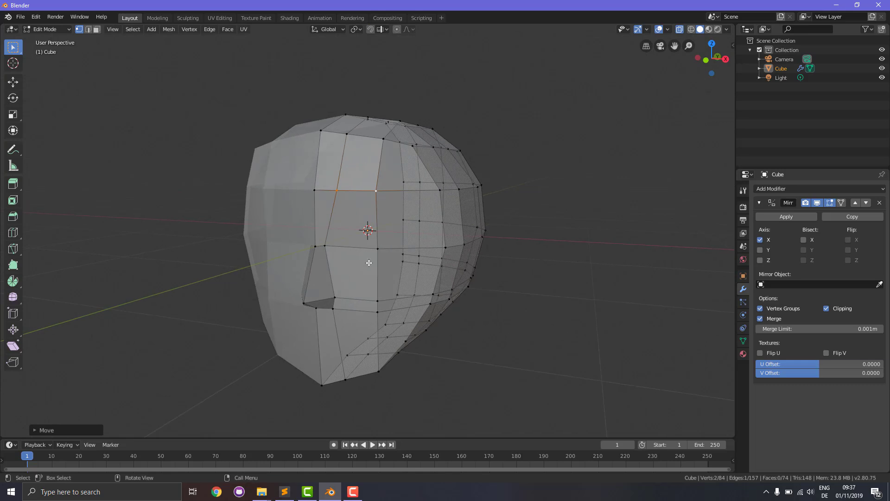
Move the eye-level vertex outward from the nose bridge slightly back along the Y axis, and clear the selection.
left_click(360, 246)
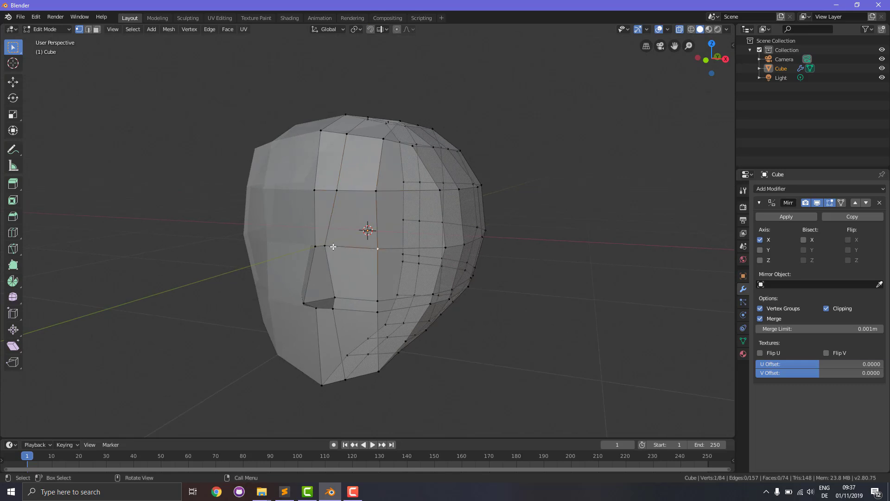
key("KP_3")
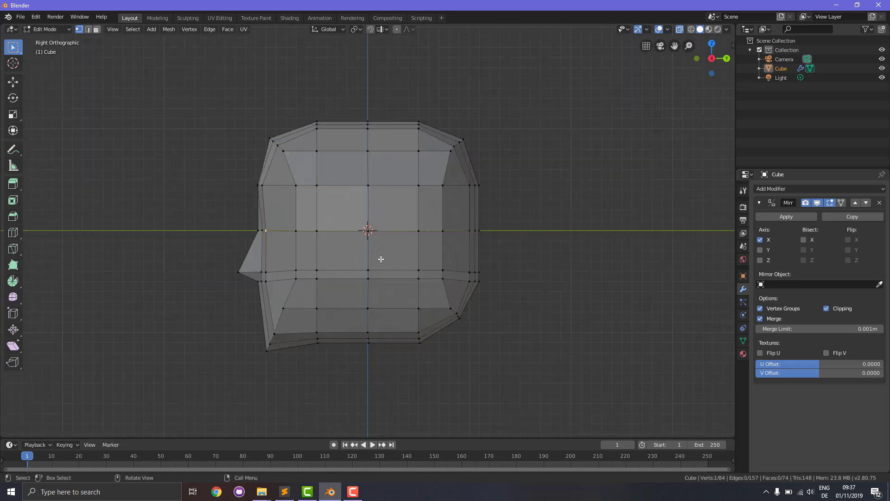
key("g")
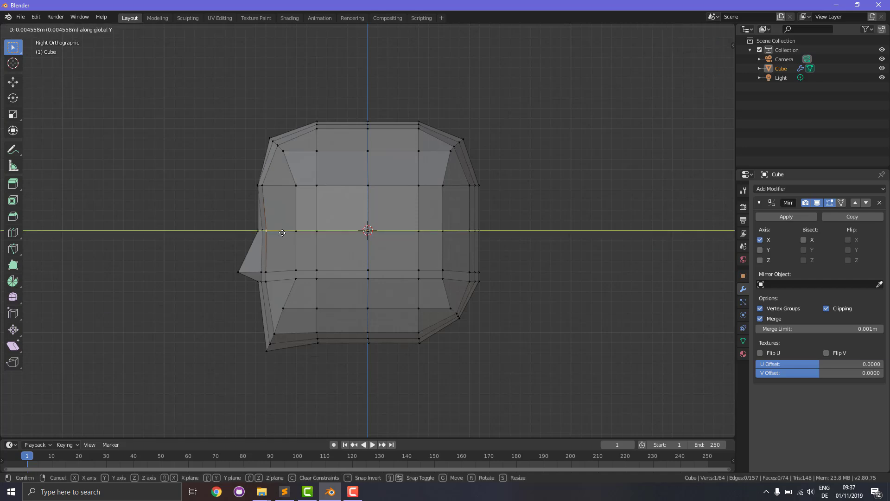
left_click(275, 235)
left_click(175, 273)
middle_click_drag(138, 302, 251, 311)
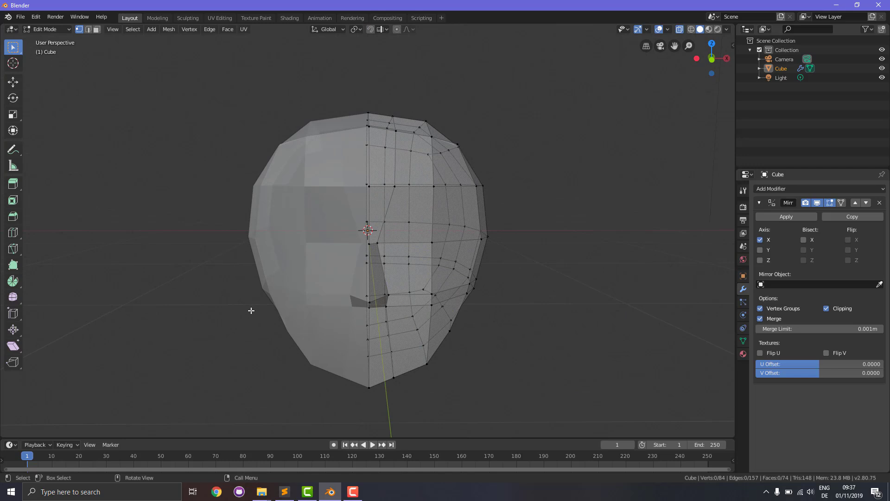
Narrow the whole head by scaling all vertices along the X axis by about 0.89, and clear the selection.
key("KP_1")
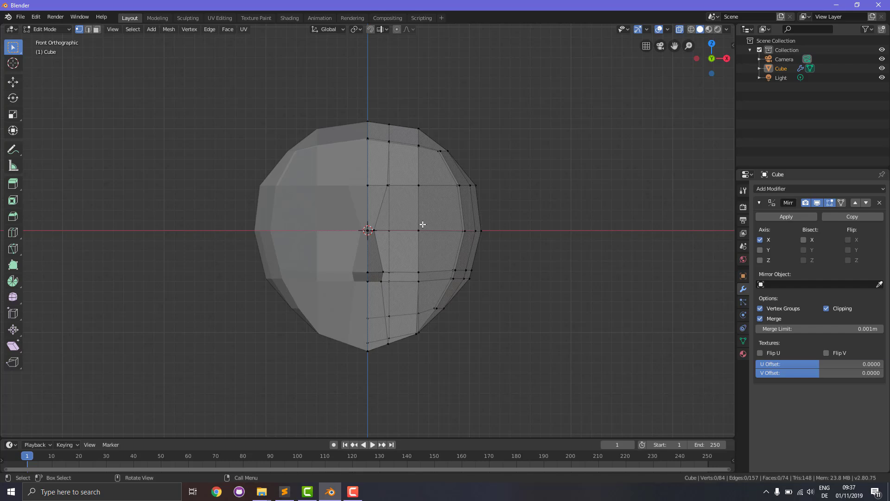
key("a")
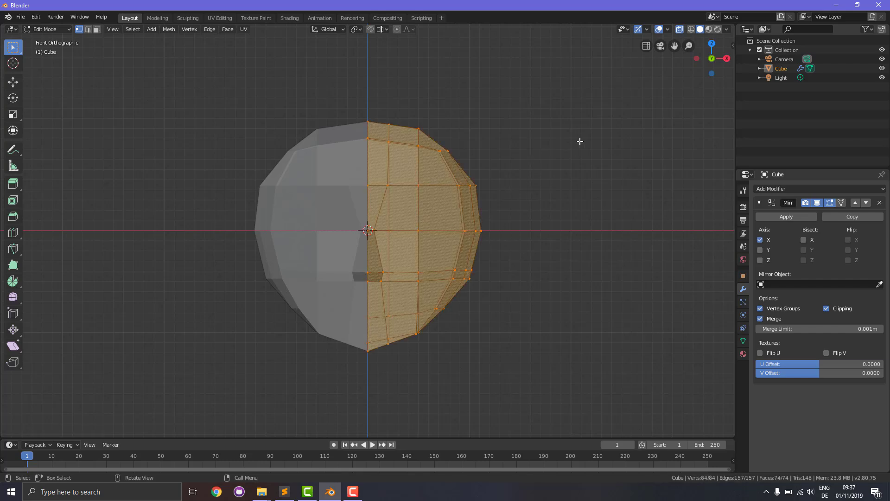
key("s")
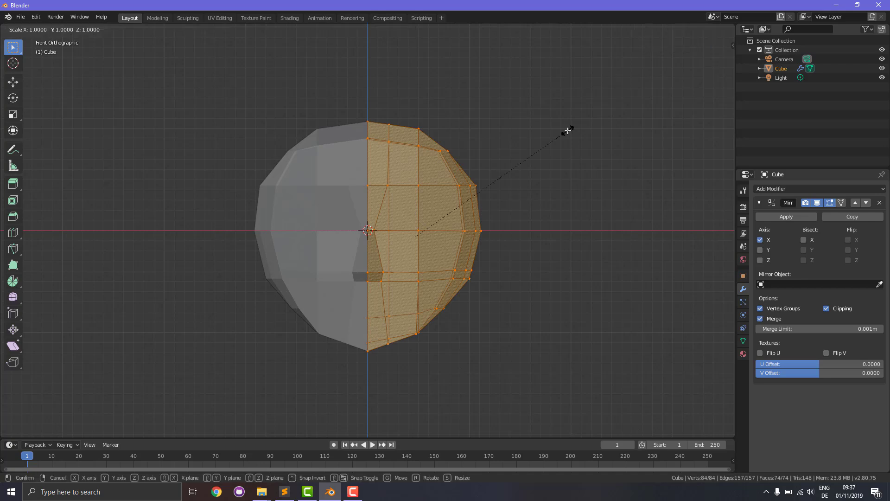
key("x")
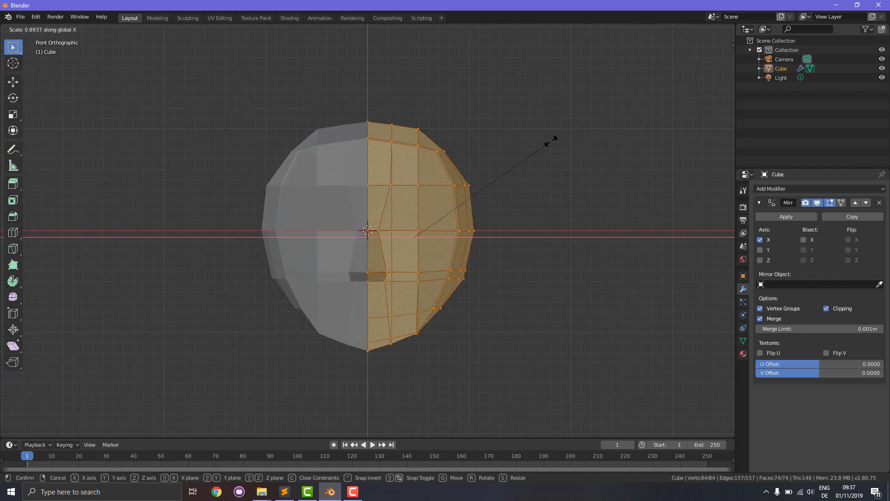
left_click(582, 147)
left_click(639, 208)
middle_click_drag(638, 209, 525, 213)
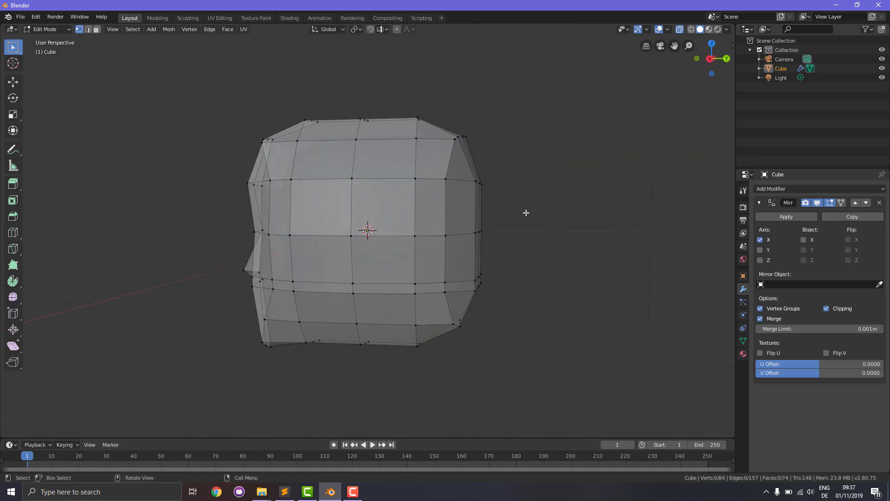
Round the upper corners of the head's side by moving the front and back corner vertices diagonally inward and down.
key("KP_1")
key("KP_3")
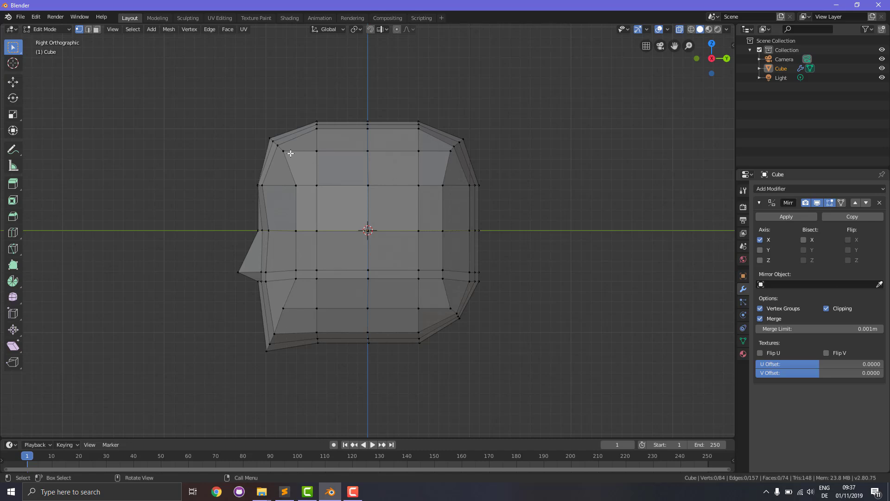
left_click(283, 152)
key("g")
left_click(352, 200)
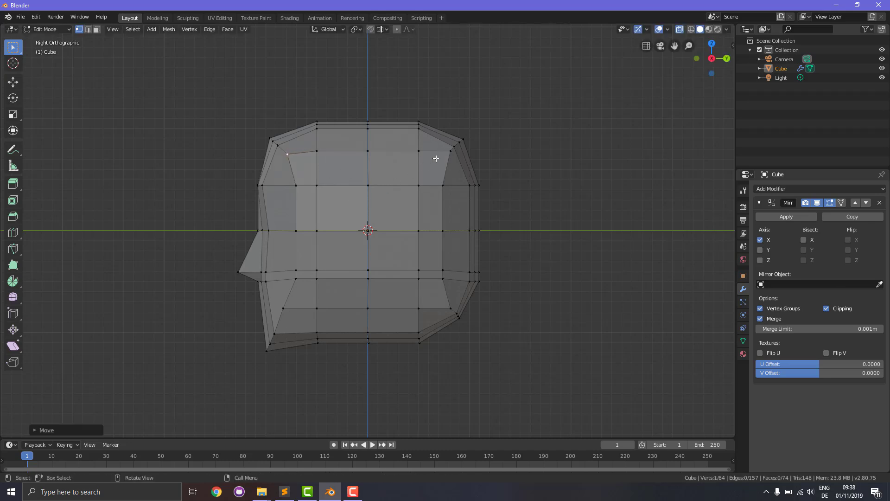
left_click(451, 151)
key("g")
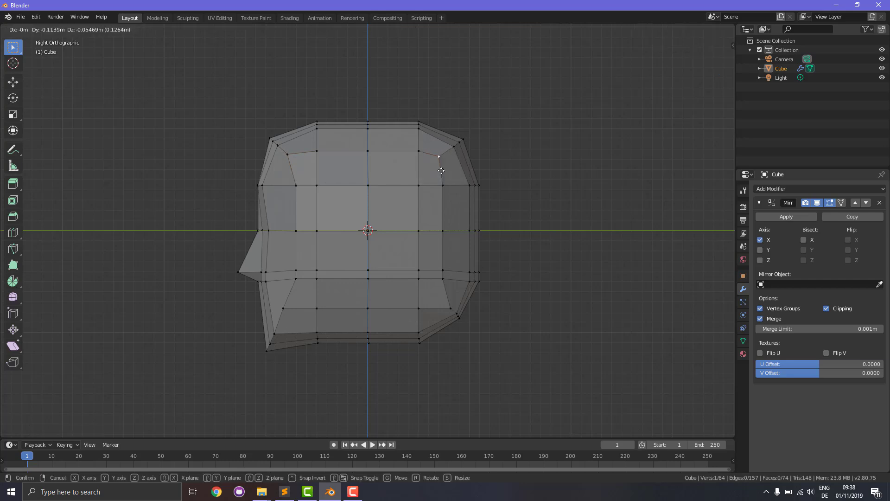
left_click(436, 175)
left_click(287, 153)
key("g")
left_click(297, 160)
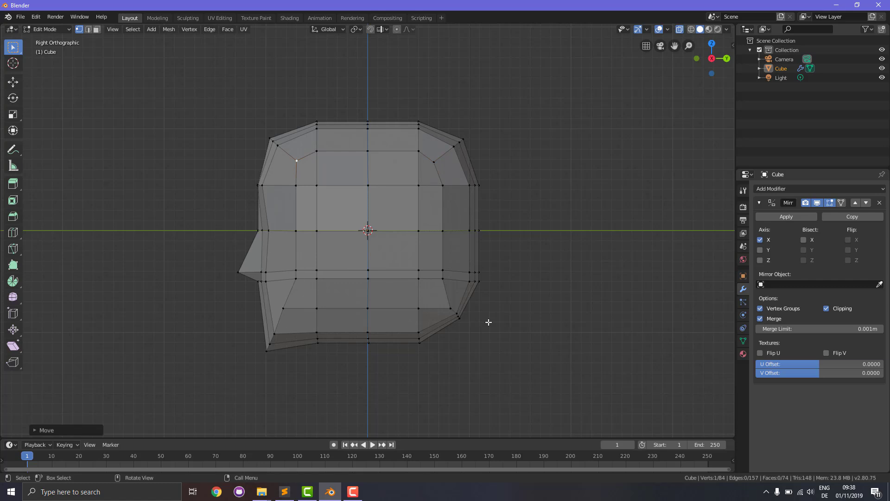
Round the lower corners of the head's side by moving the back and front corner vertices about 0.15 m inward and up.
left_click(449, 308)
key("g")
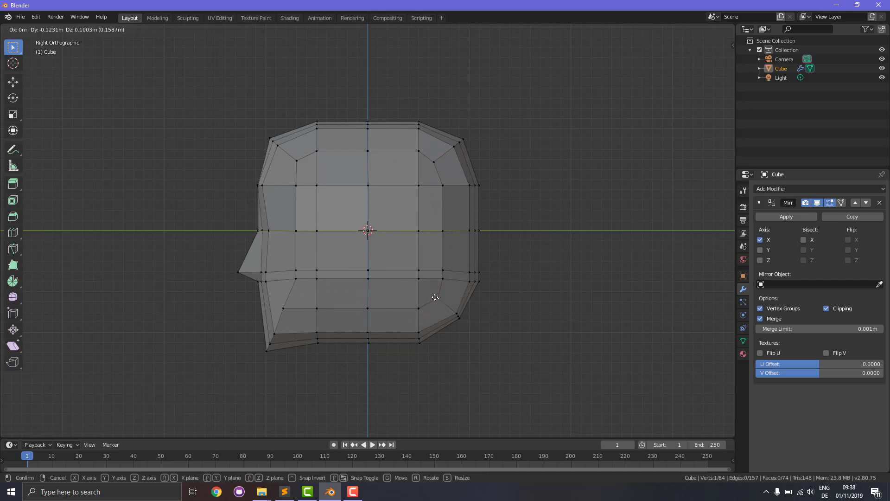
left_click(436, 297)
left_click(288, 308)
key("g")
left_click(298, 304)
middle_click_drag(456, 345, 557, 350)
middle_click_drag(502, 342, 518, 312)
scroll(441, 308, "up", 5)
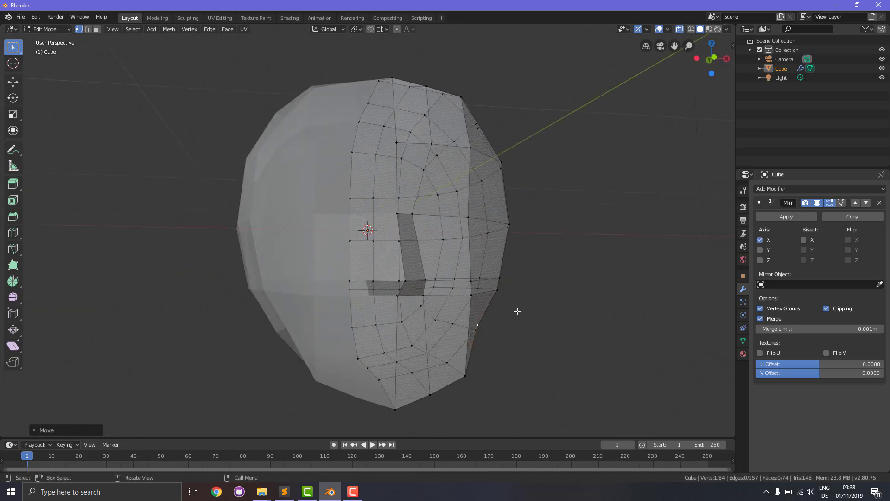
Turn off Clipping in the Mirror modifier and add a UV sphere to the mesh.
key("KP_1")
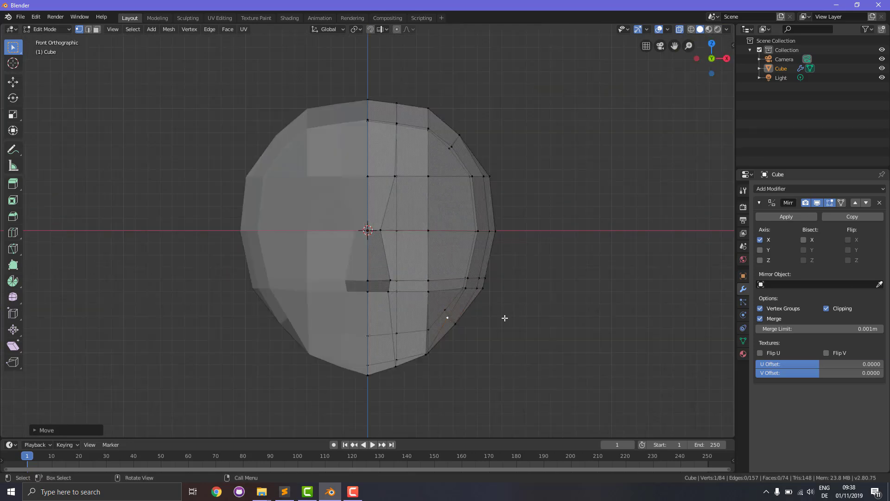
left_click(827, 308)
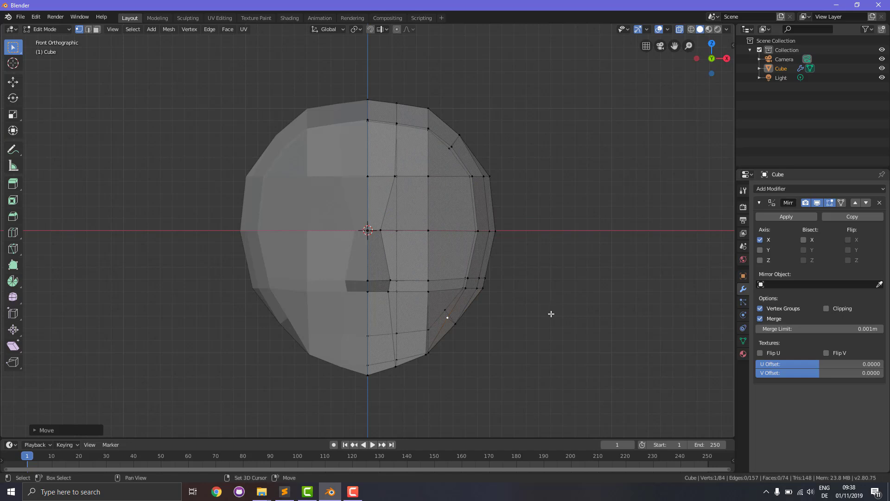
key("shift+a")
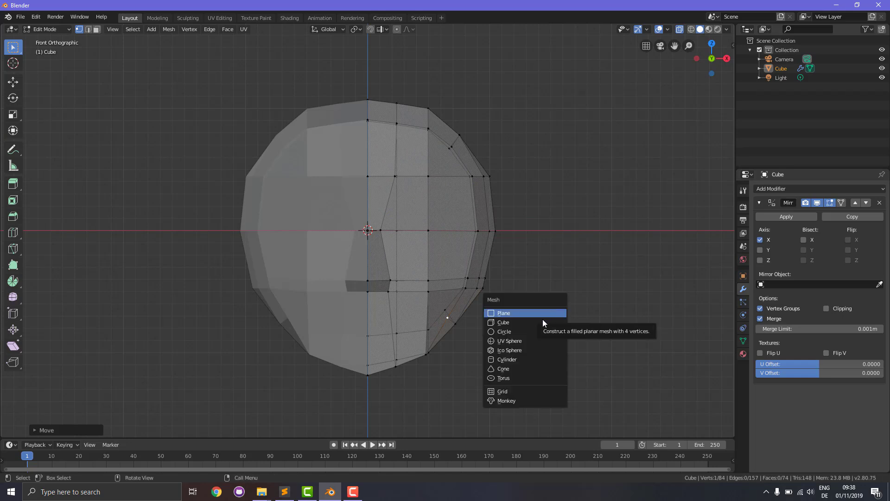
left_click(524, 342)
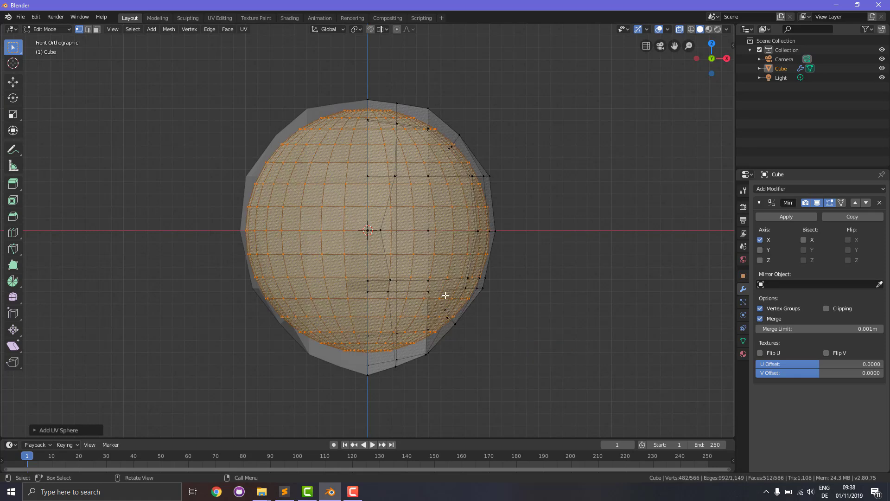
Move the sphere about 1.6 m out beside the head and scale it down to about 0.12 as an eyeball.
key("g")
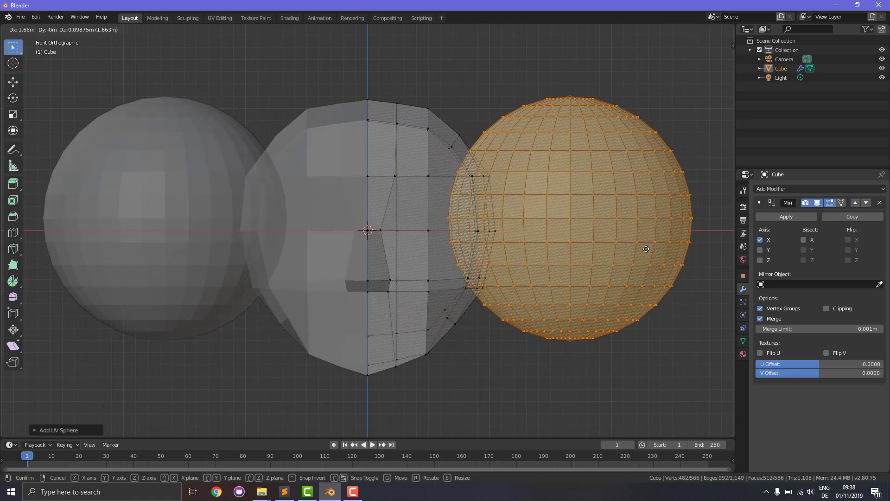
left_click(626, 260)
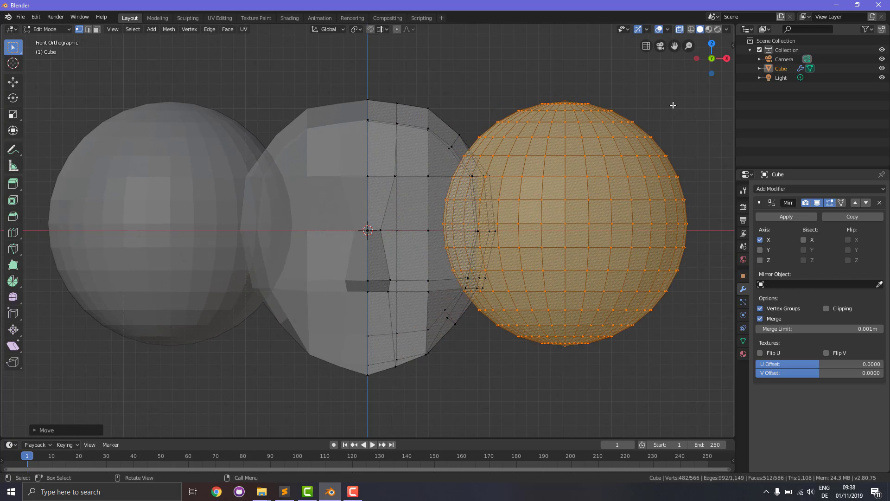
key("s")
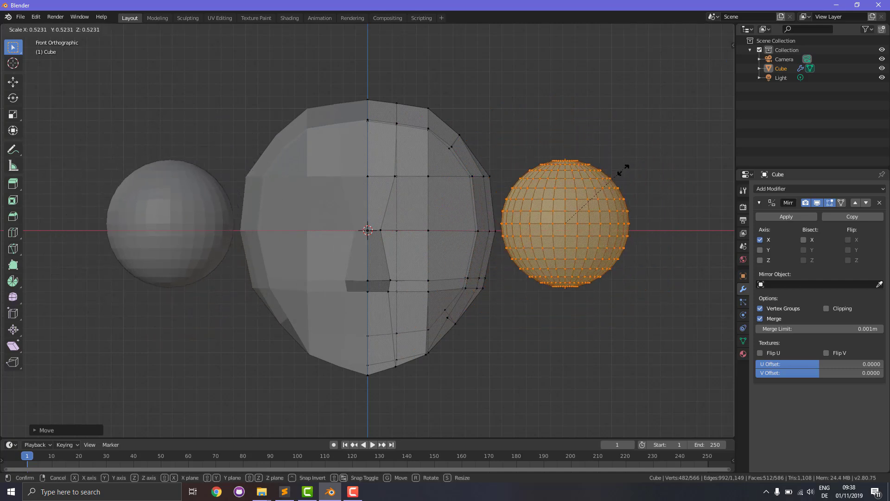
left_click(578, 226)
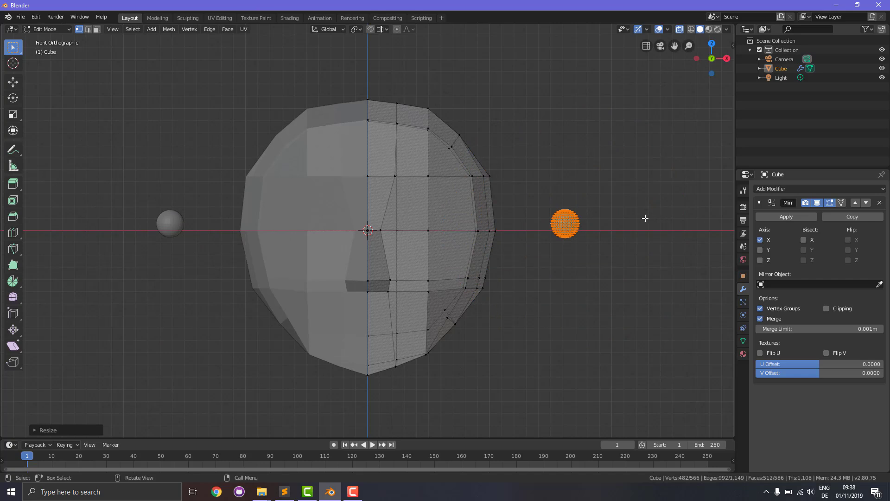
Move the small sphere about 1.1 m forward along the Y axis to the front of the face.
key("KP_3")
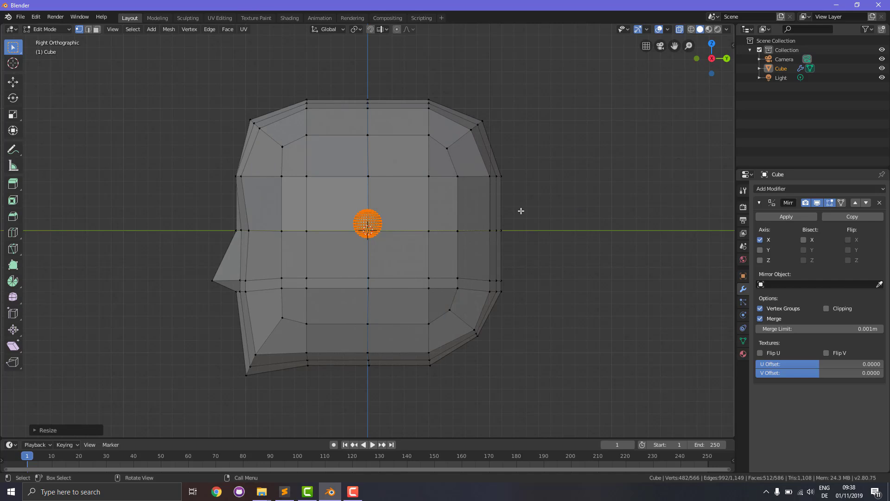
key("g")
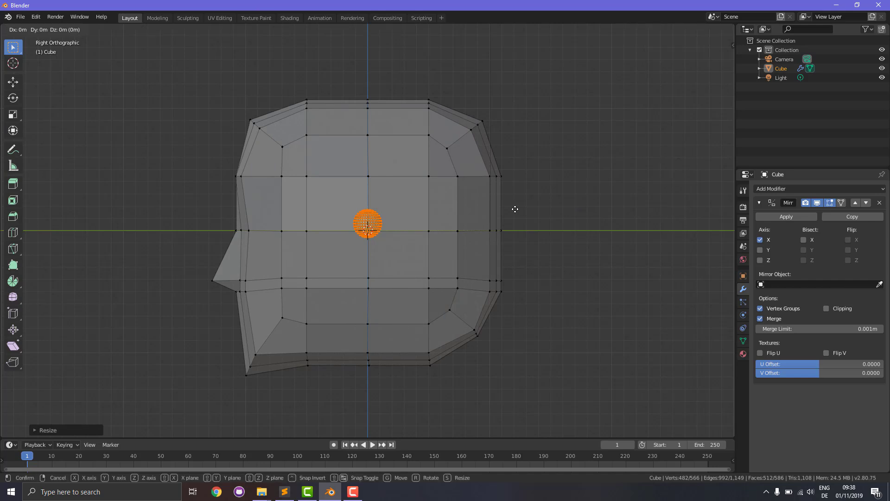
key("y")
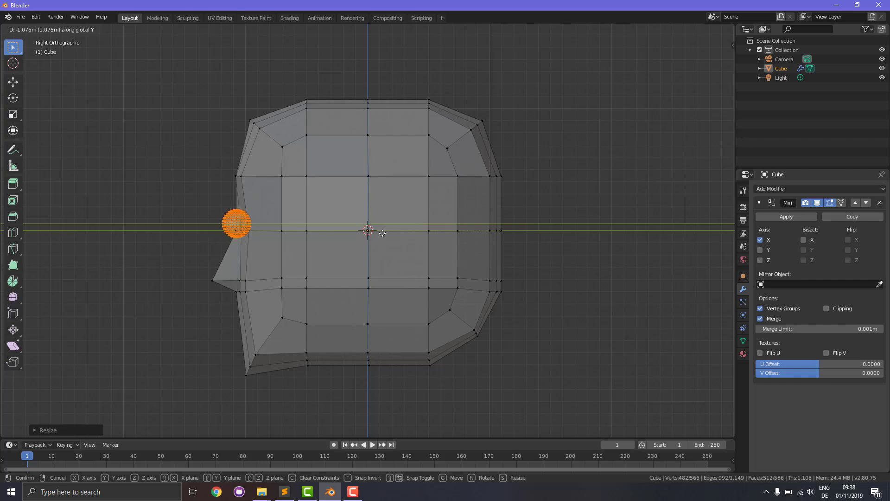
left_click(382, 233)
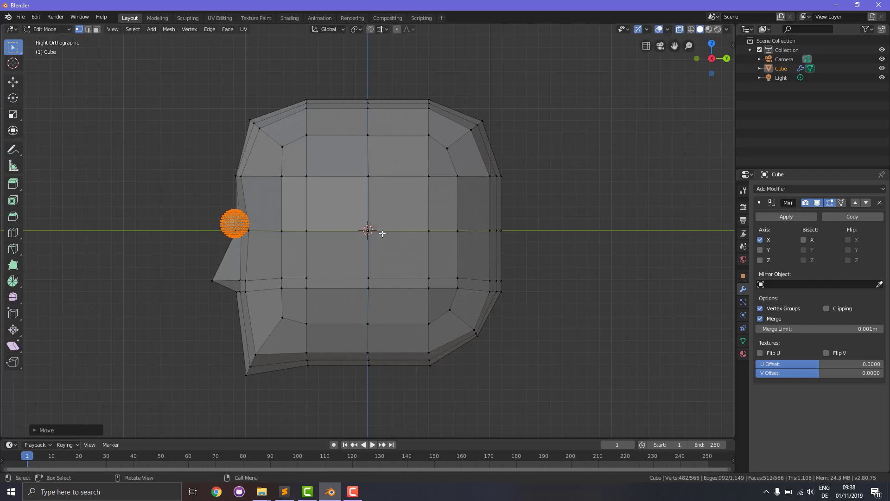
Move the eyeball about 1.1 m along the X axis toward the nose and lower it about 0.05 m along Z.
key("KP_1")
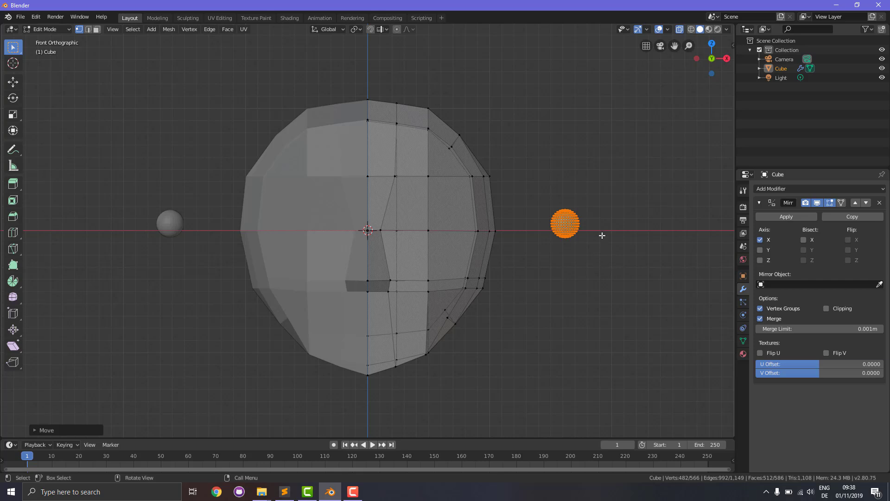
key("g")
key("x")
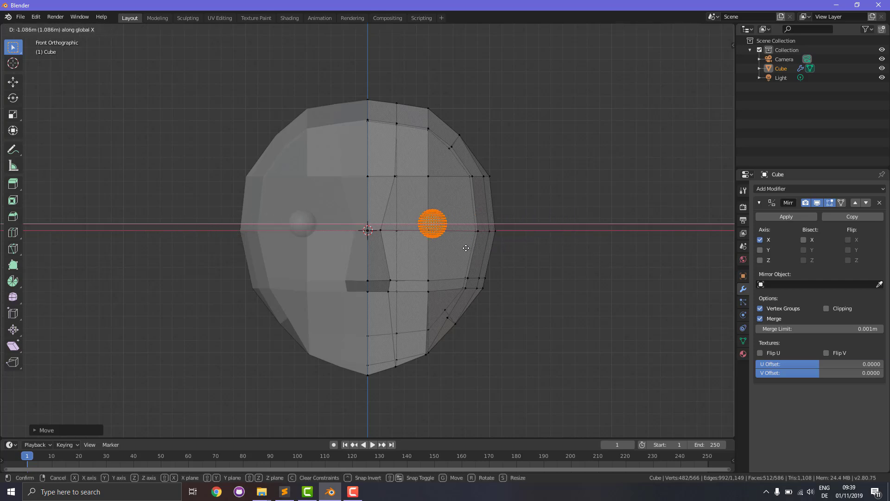
left_click(462, 249)
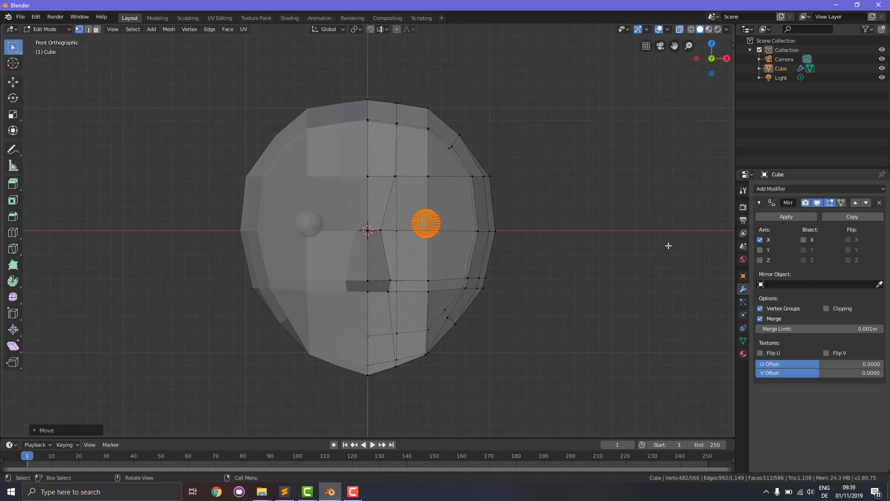
key("g")
key("z")
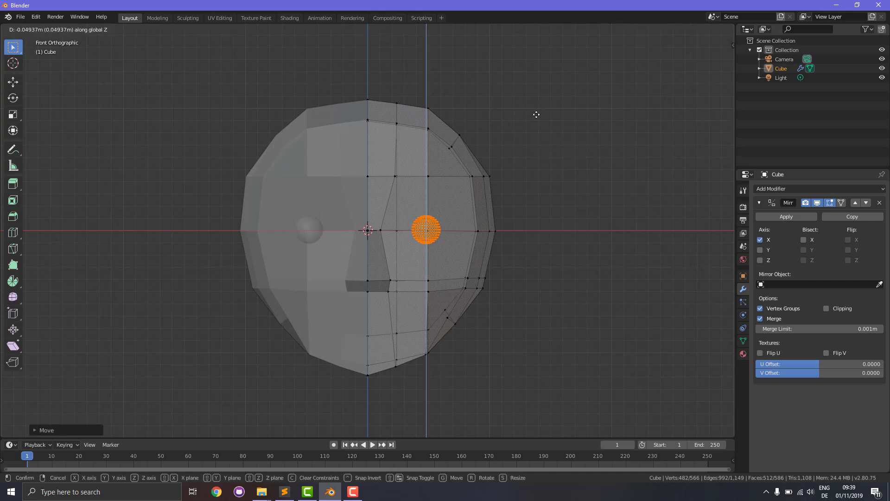
left_click(537, 113)
Push the eyeball about 0.12 m back along the Y axis into the face.
key("KP_3")
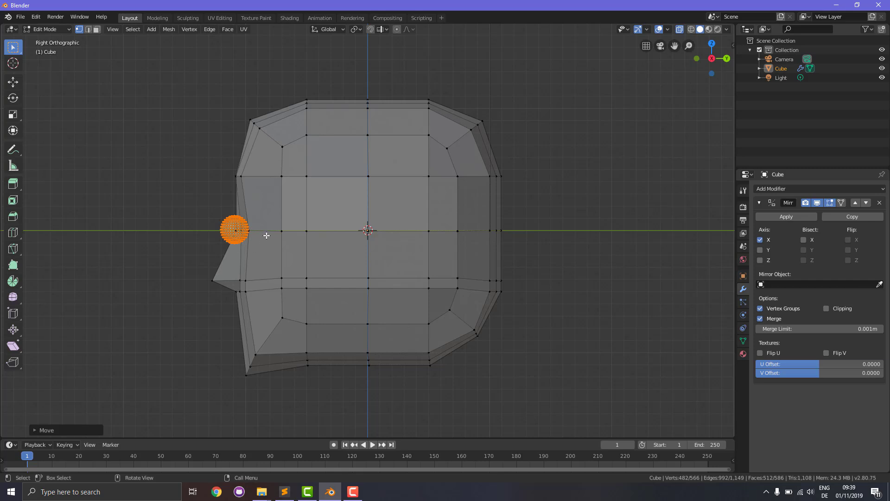
key("g")
key("y")
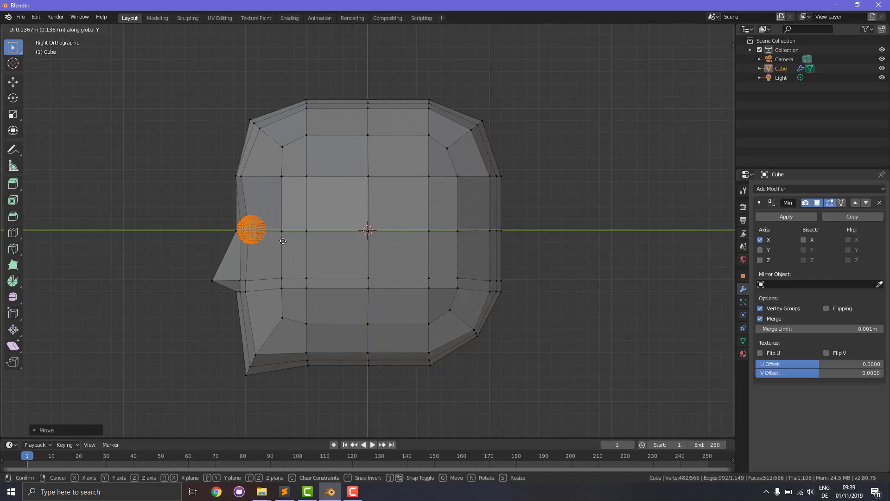
left_click(282, 241)
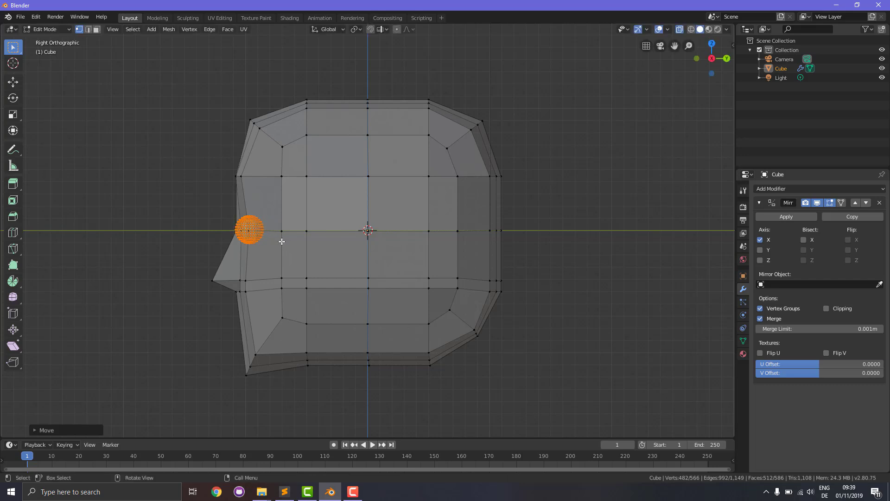
key("KP_1")
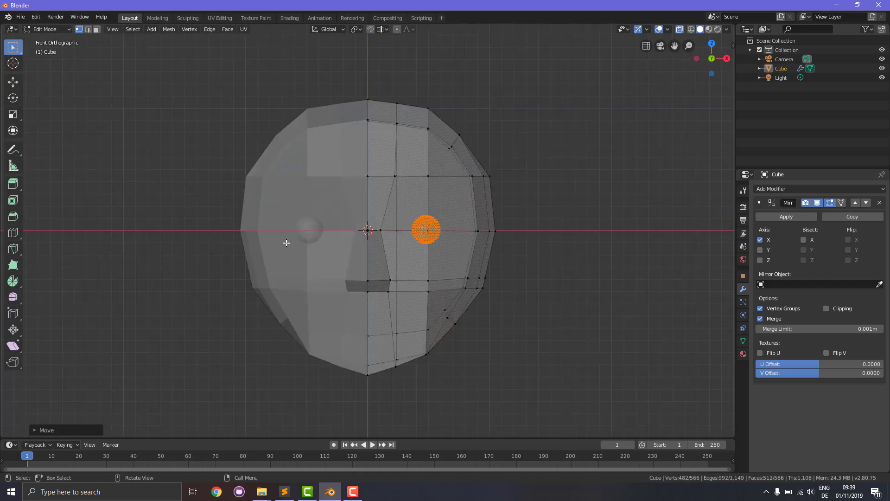
Push the eyeball about 0.02 m farther back along the Y axis, deselect it and return to Object Mode.
middle_click_drag(426, 274, 539, 294)
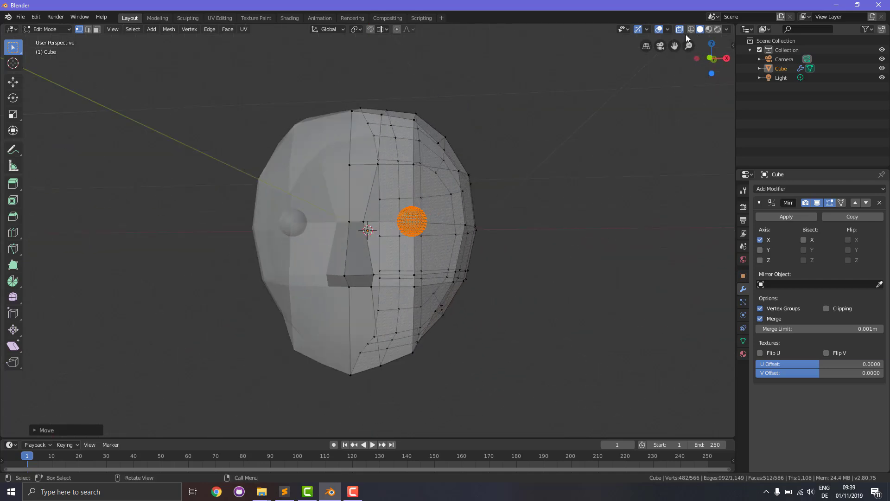
middle_click_drag(603, 162, 488, 176)
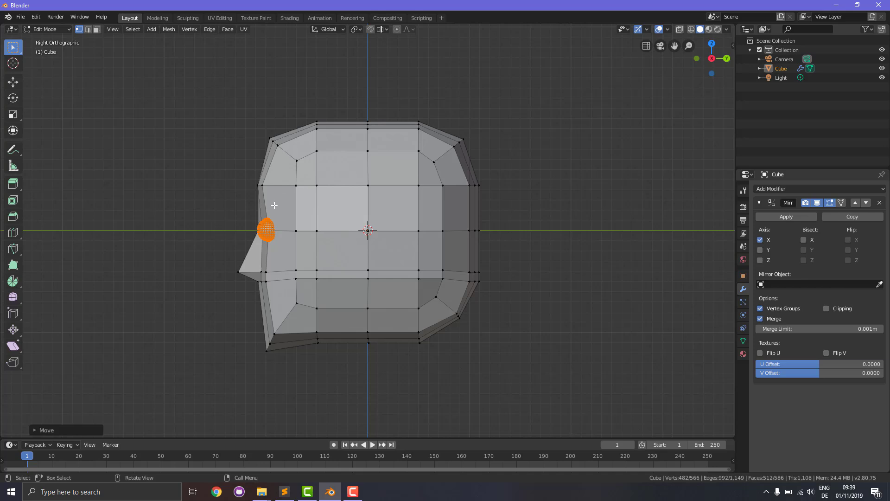
key("g")
key("y")
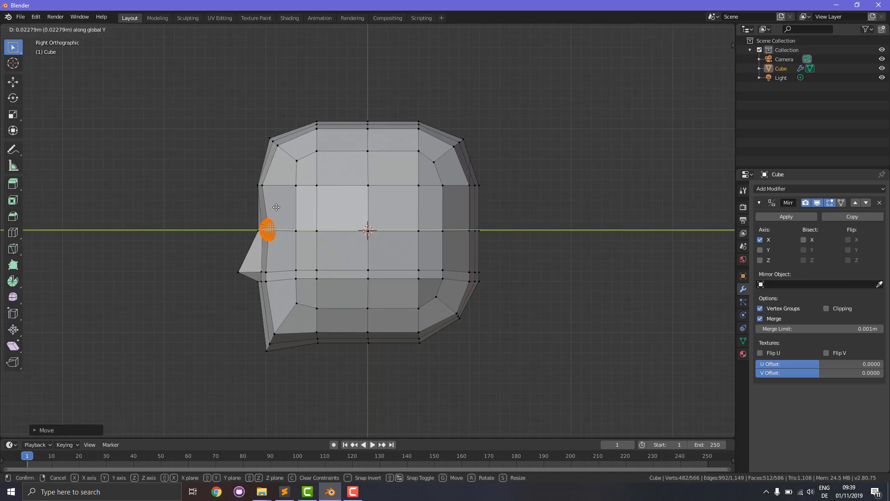
left_click(277, 207)
key("KP_1")
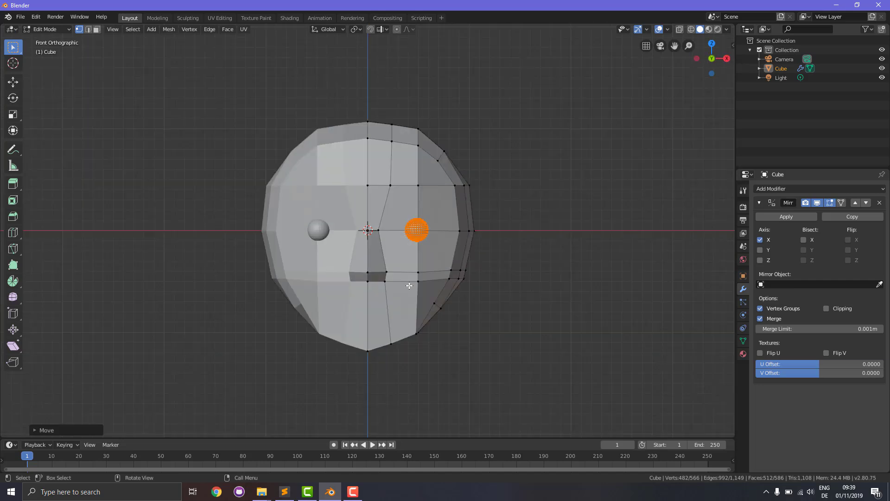
left_click(580, 290)
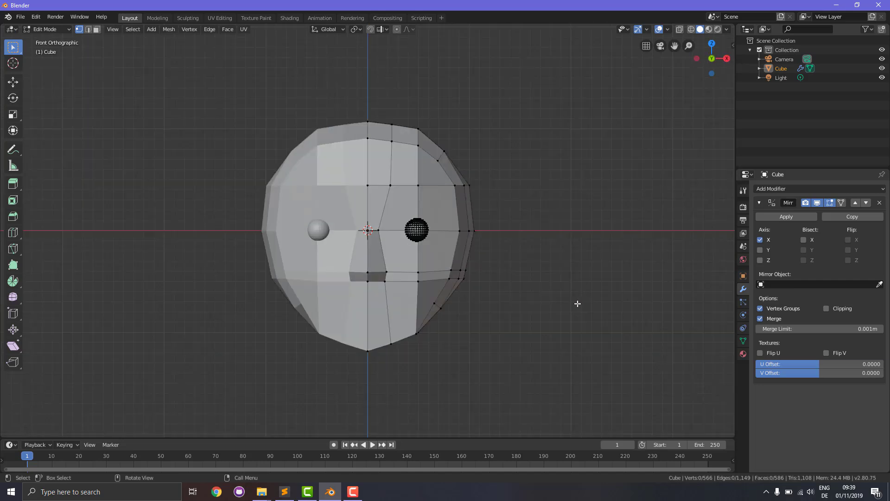
key("Tab")
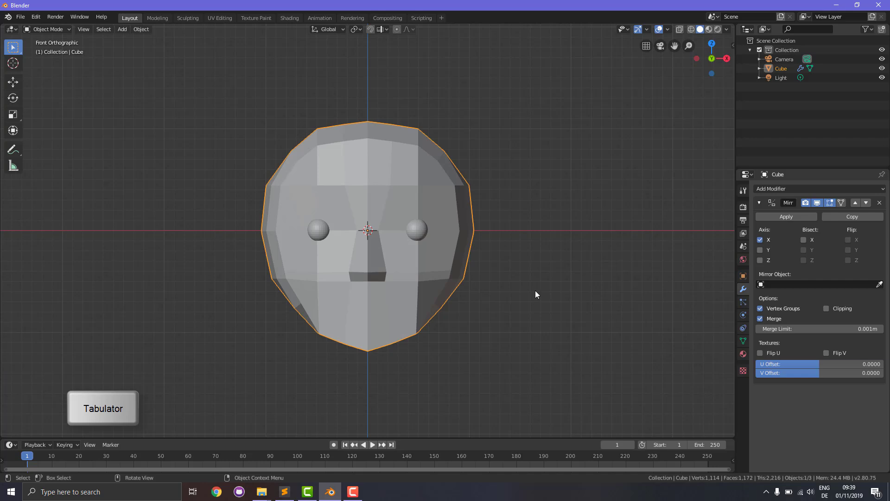
Add a cylinder to the head mesh about 2.2 m out beside the head and rotate it 90° onto its side.
key("Tab")
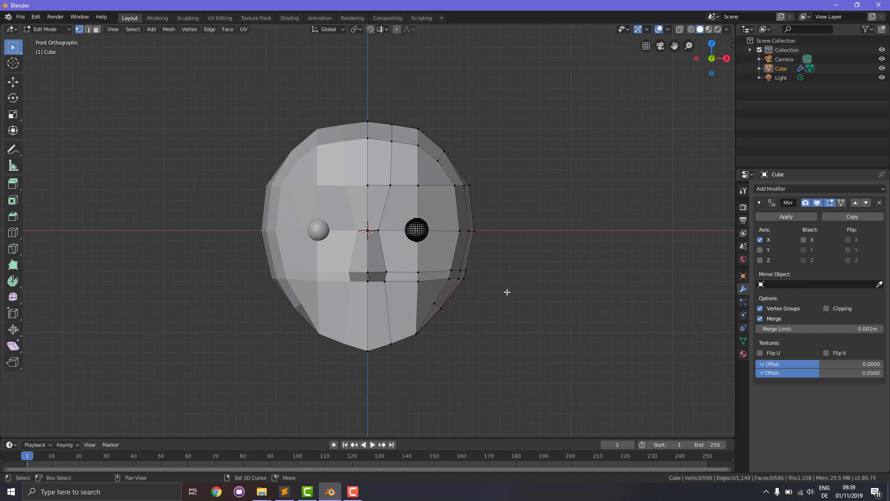
key("shift+a")
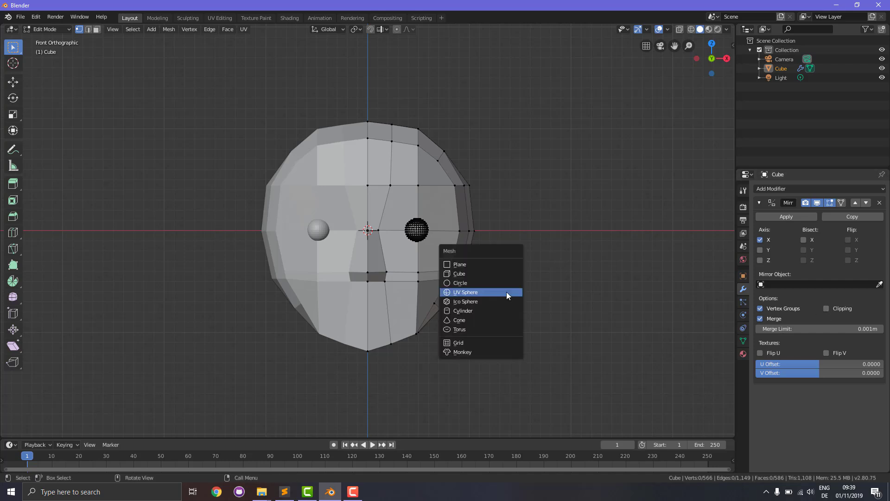
left_click(475, 312)
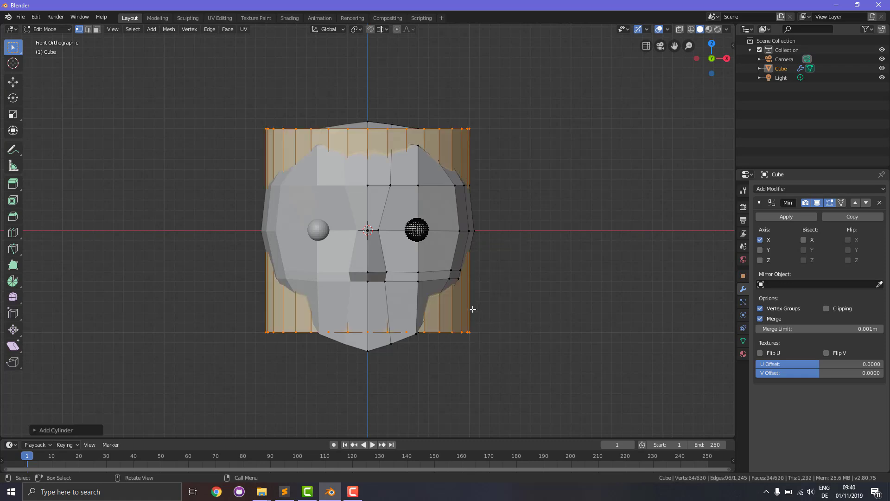
key("g")
left_click(695, 313)
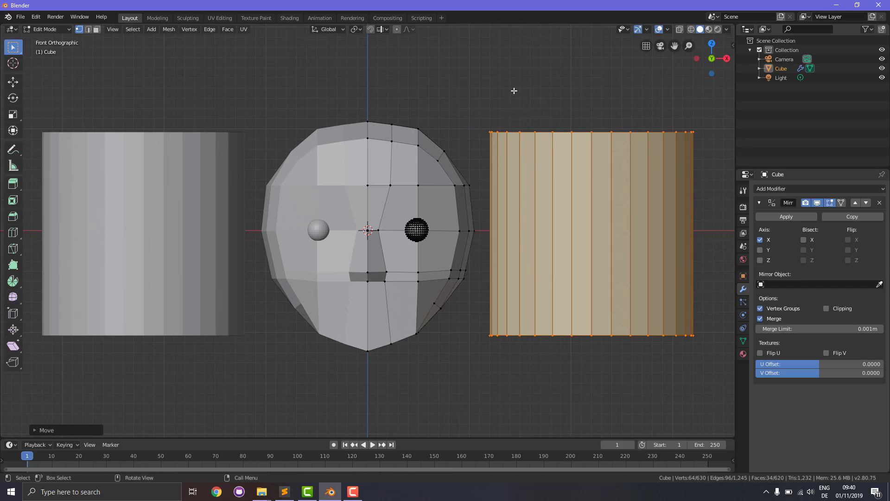
type("r90")
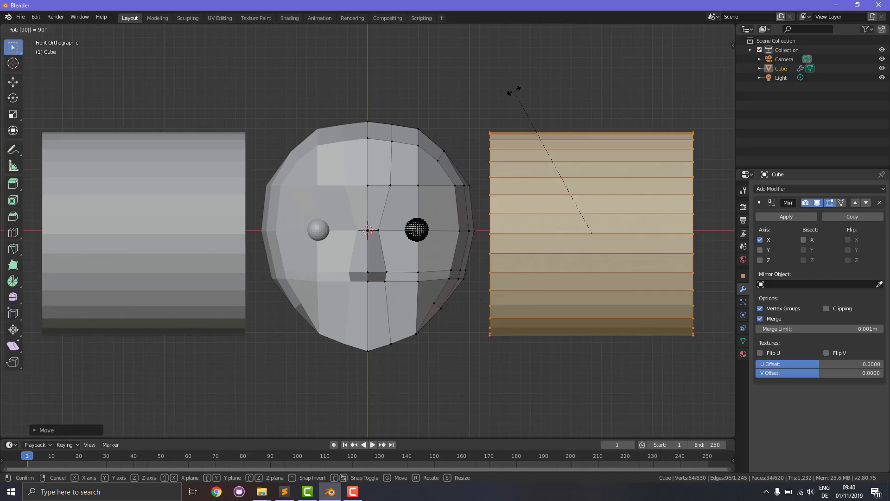
key("Return")
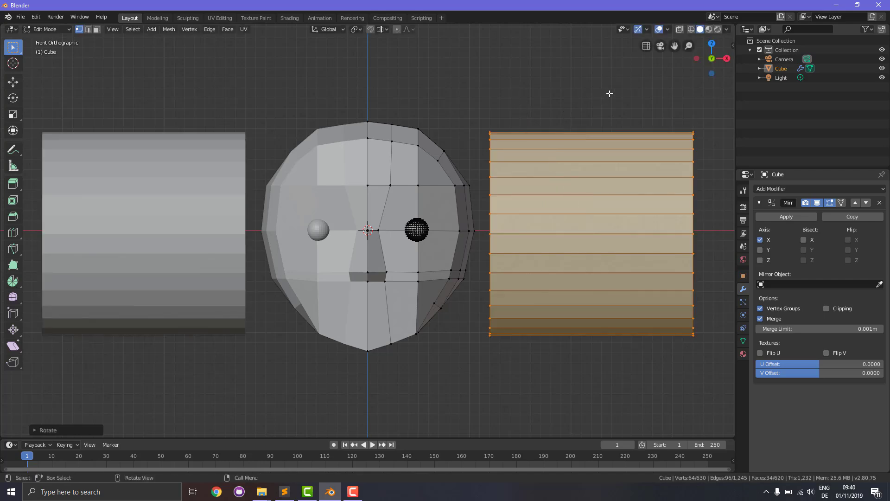
Scale the cylinder down to about 0.05 and move it about 0.6 m toward the head, level with the eyes.
key("s")
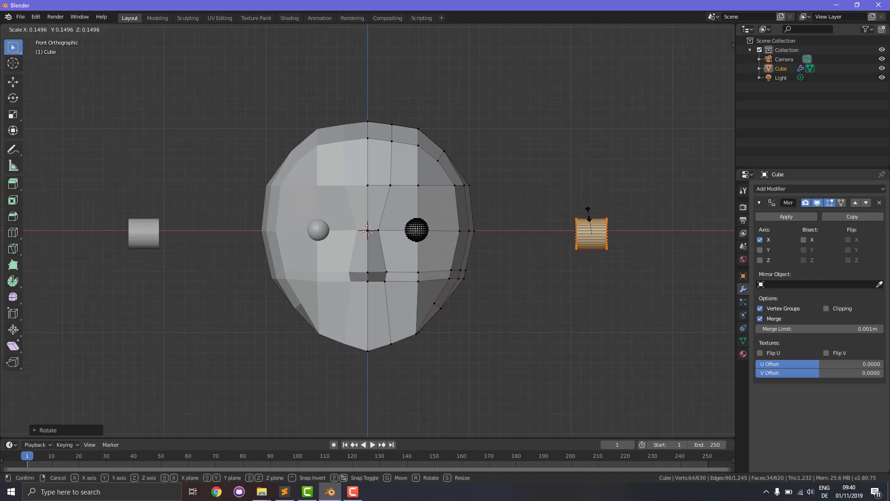
left_click(590, 225)
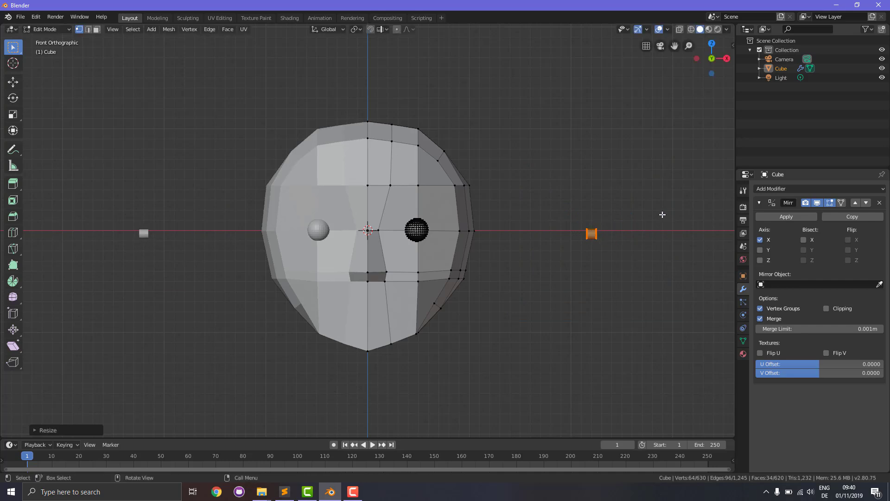
key("g")
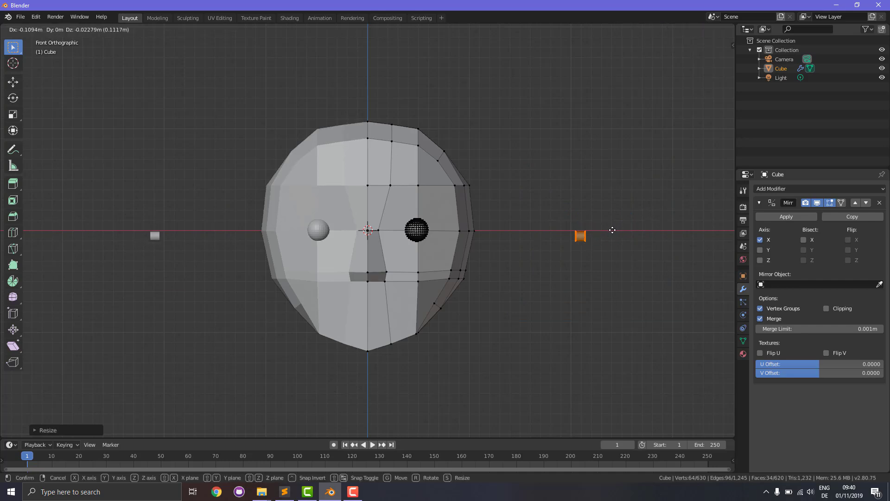
left_click(564, 225)
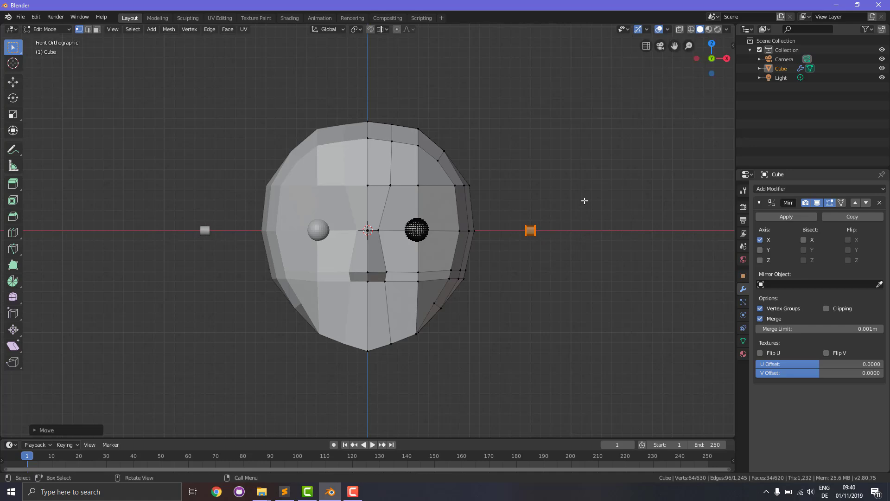
Shorten the small cylinder by moving its outer end face about 0.06 m toward the head along the X axis.
scroll(584, 201, "up", 6)
left_click_drag(673, 49, 292, 37)
scroll(665, 163, "up", 5)
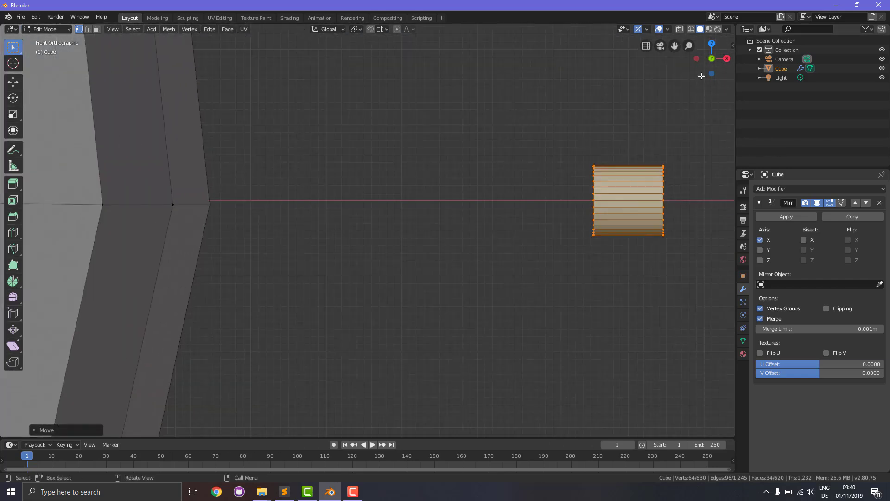
left_click_drag(674, 46, 383, 55)
scroll(425, 149, "up", 5)
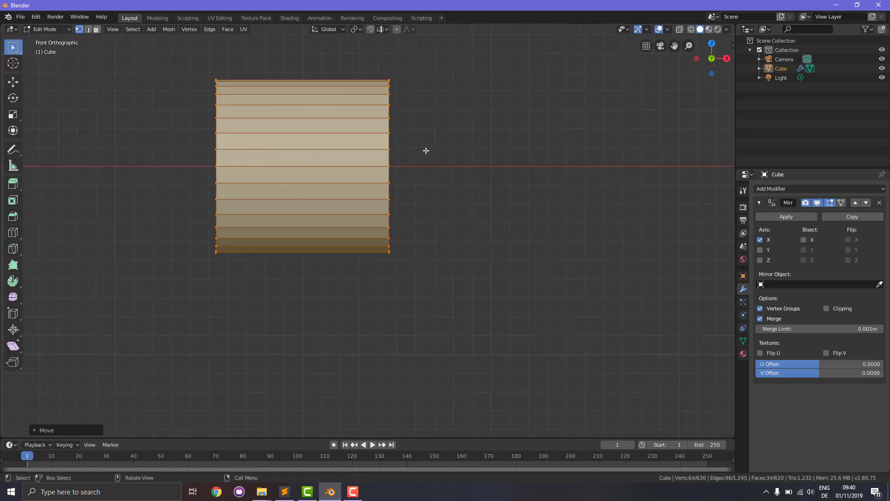
scroll(454, 161, "down", 1)
middle_click_drag(451, 162, 428, 162)
left_click(369, 182)
left_click(96, 30)
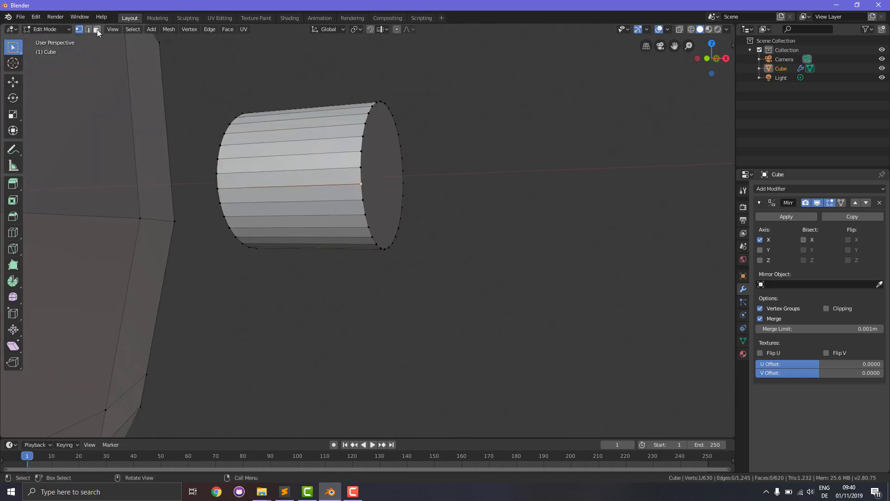
left_click(376, 199)
middle_click_drag(459, 227, 478, 230)
key("KP_1")
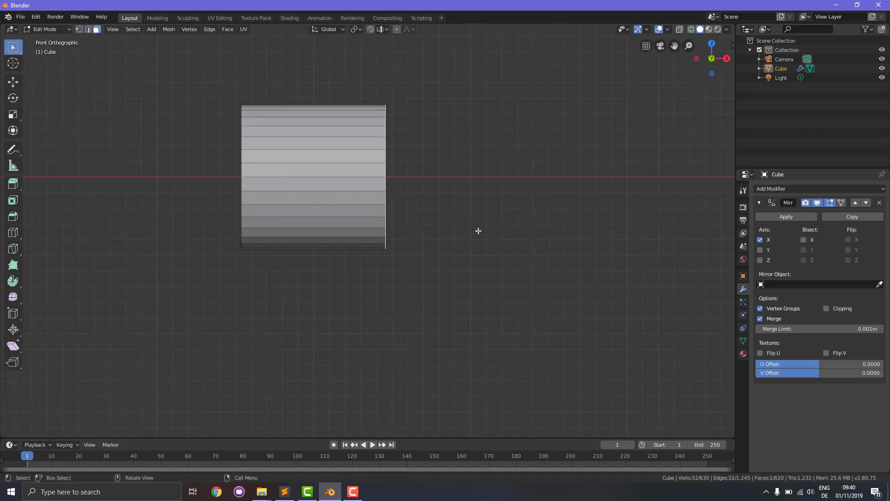
key("g")
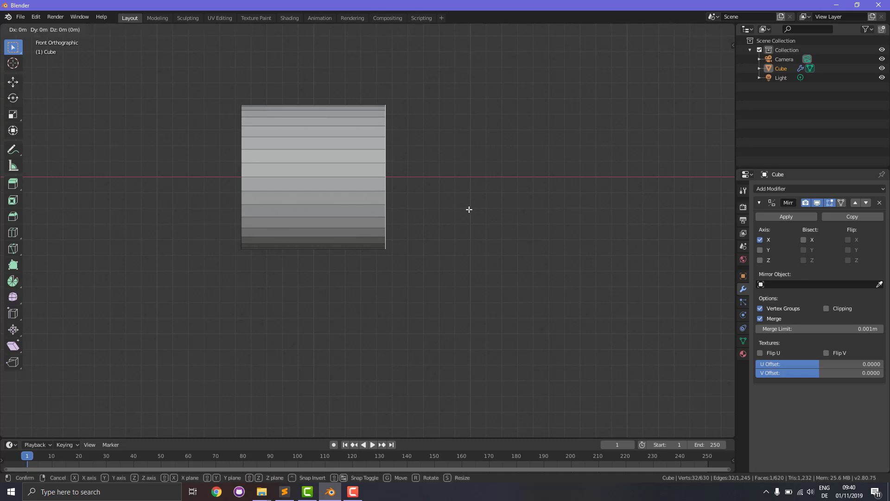
key("x")
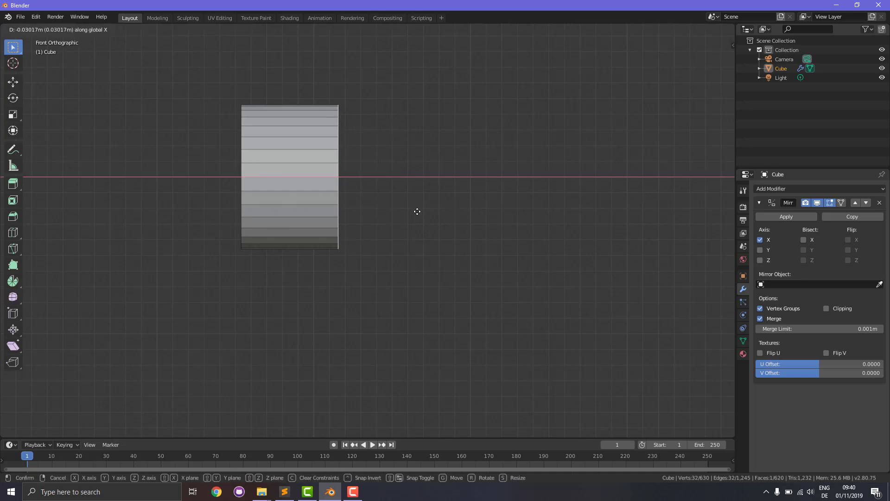
left_click(378, 215)
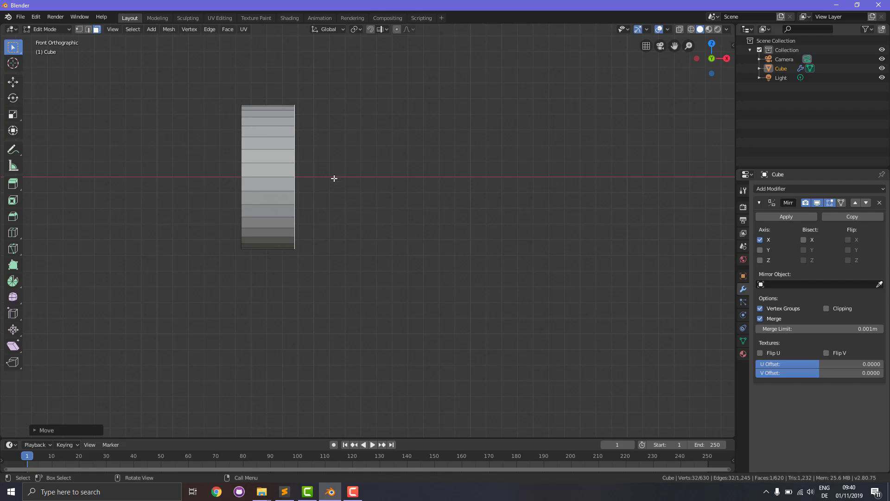
Extrude the cylinder's outer end face outward four times, three times by about 0.03 m and once by about 0.02 m.
key("e")
left_click(378, 183)
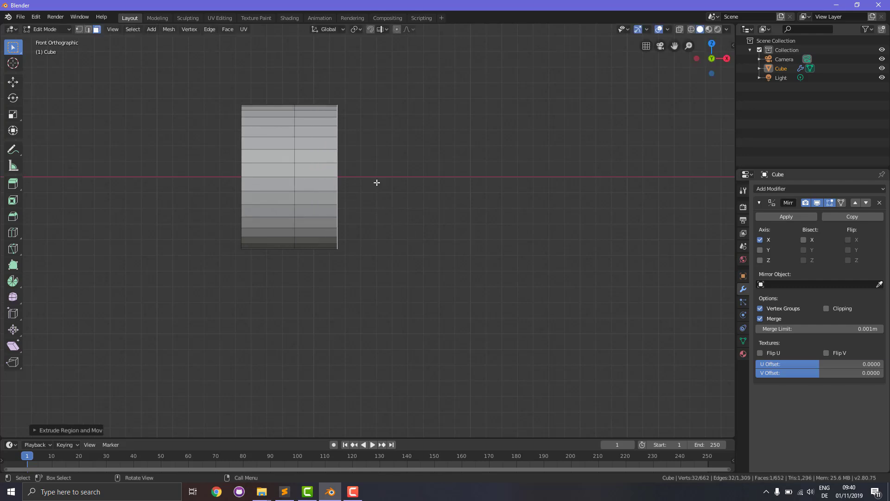
key("e")
left_click(424, 191)
key("e")
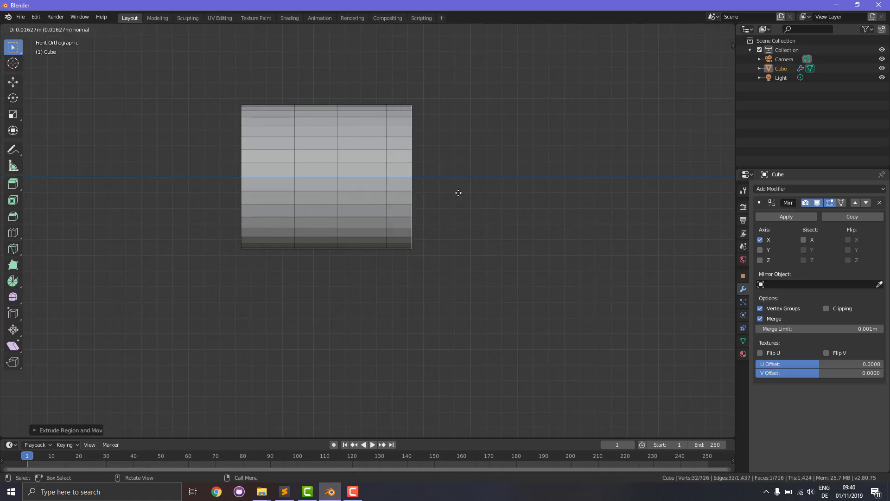
left_click(480, 197)
key("e")
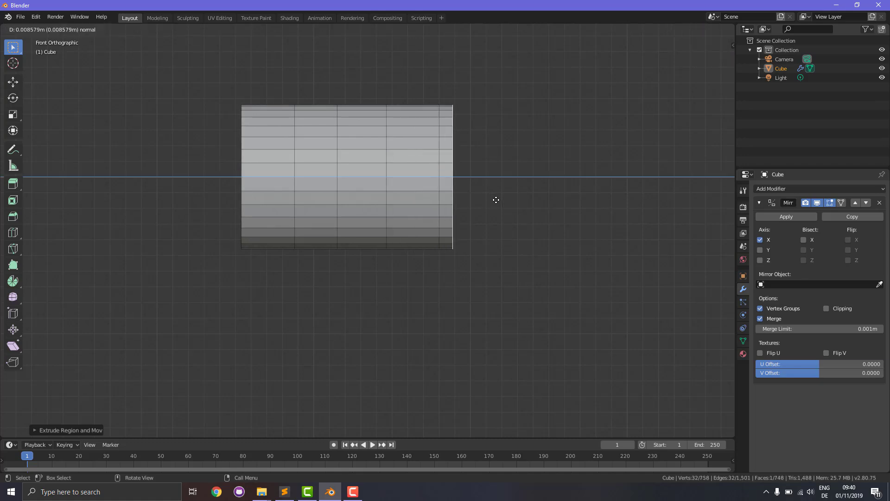
left_click(506, 200)
Tilt the outer end face downward by about 17° and extrude it about 0.04 m along its normal.
key("r")
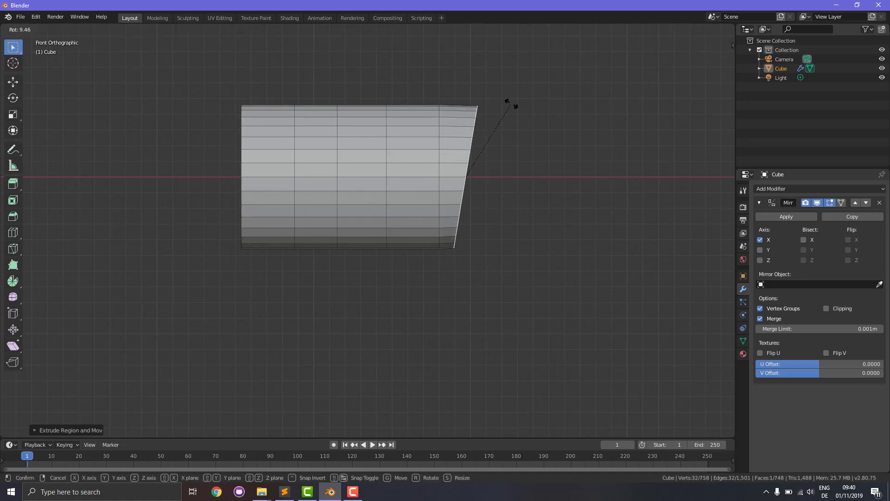
left_click(518, 113)
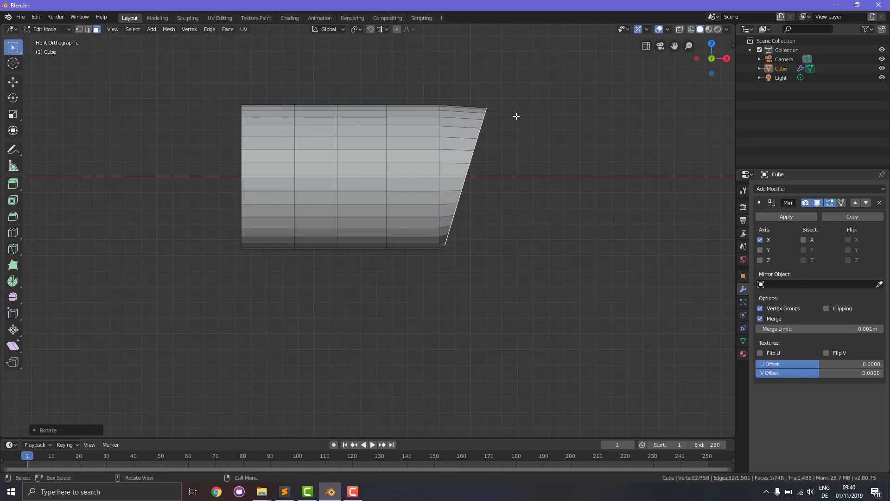
key("e")
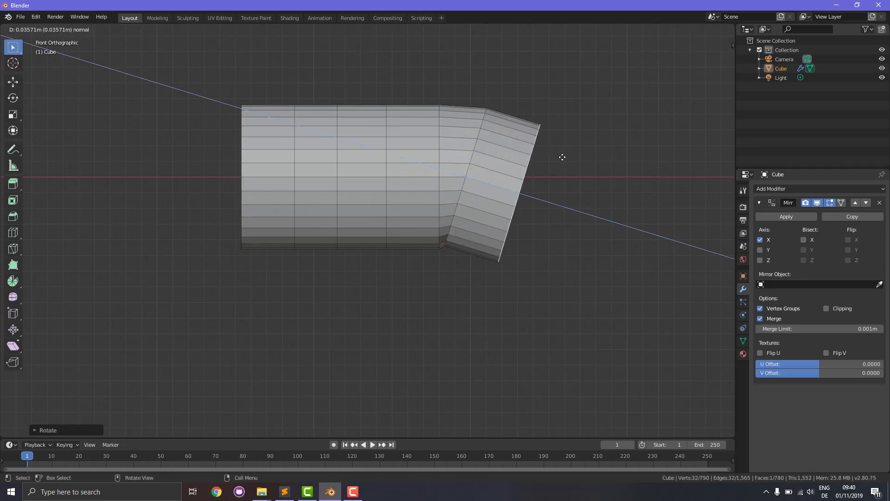
left_click(568, 161)
key("e")
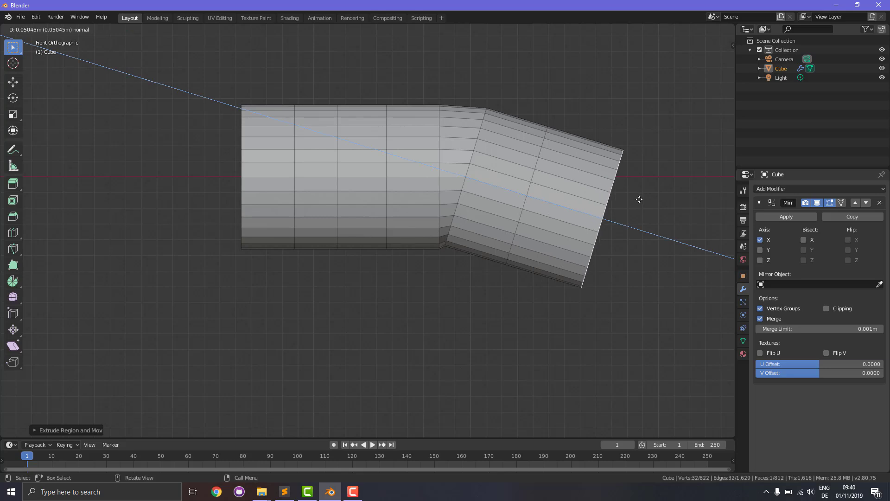
right_click(661, 168)
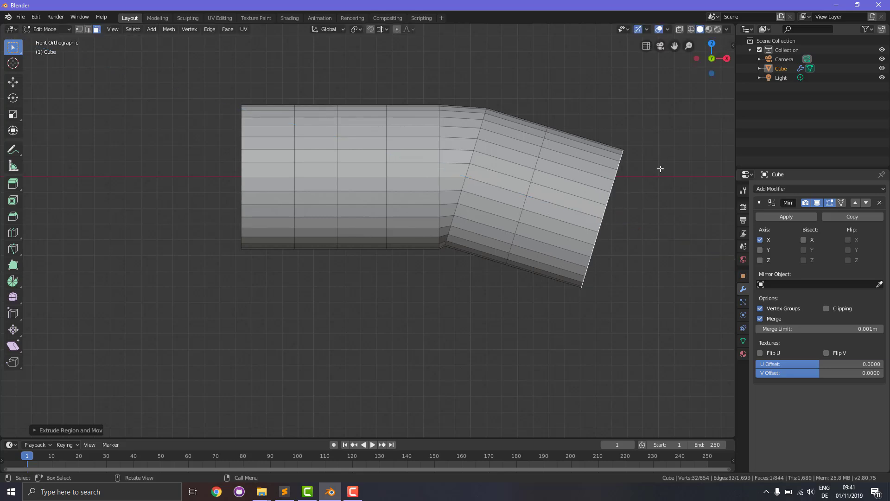
key("ctrl+z")
key("ctrl+z")
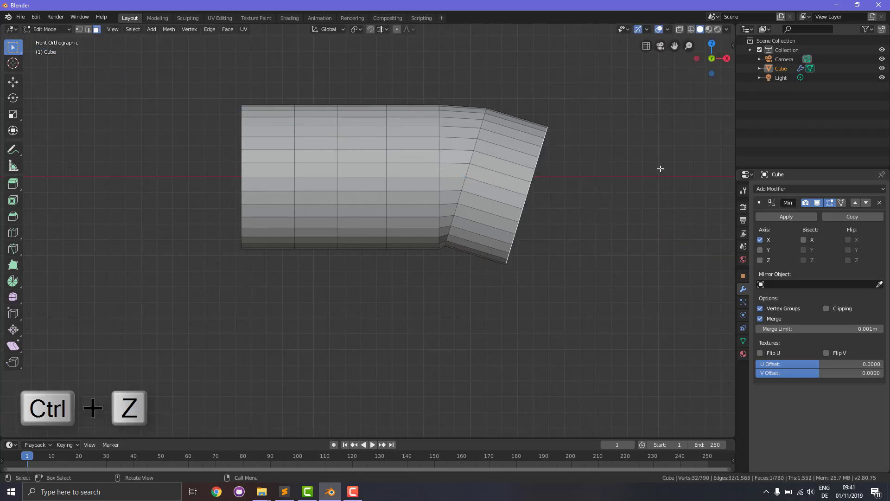
Extrude the tilted end face about 0.03 m and scale it down to about 0.64.
key("e")
left_click(700, 197)
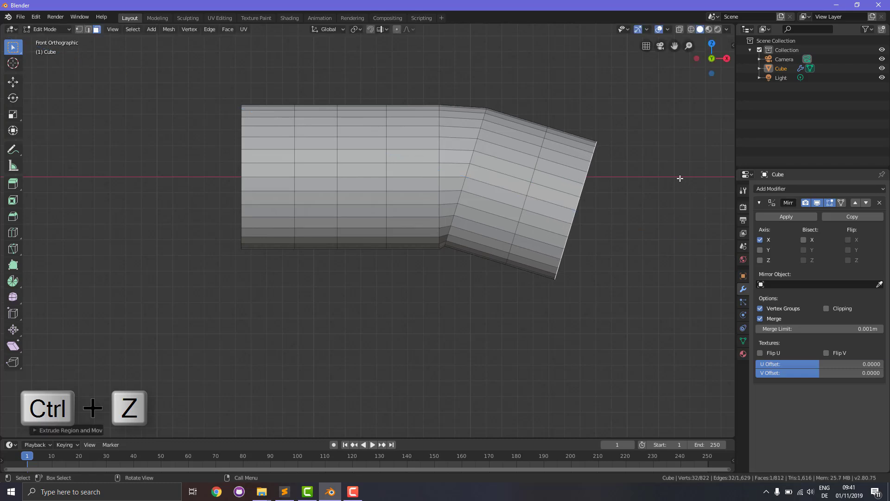
key("s")
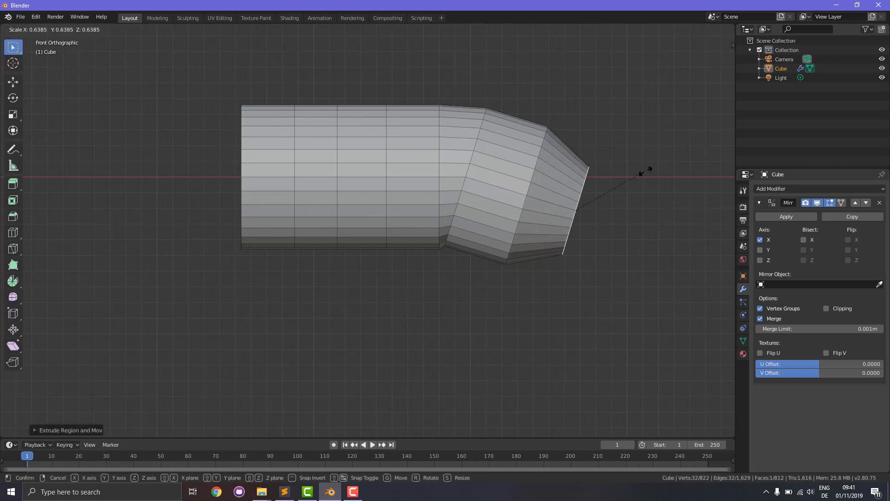
left_click(645, 172)
Extrude the tilted end face farther outward and scale it down to nearly a point.
key("e")
left_click(692, 172)
key("s")
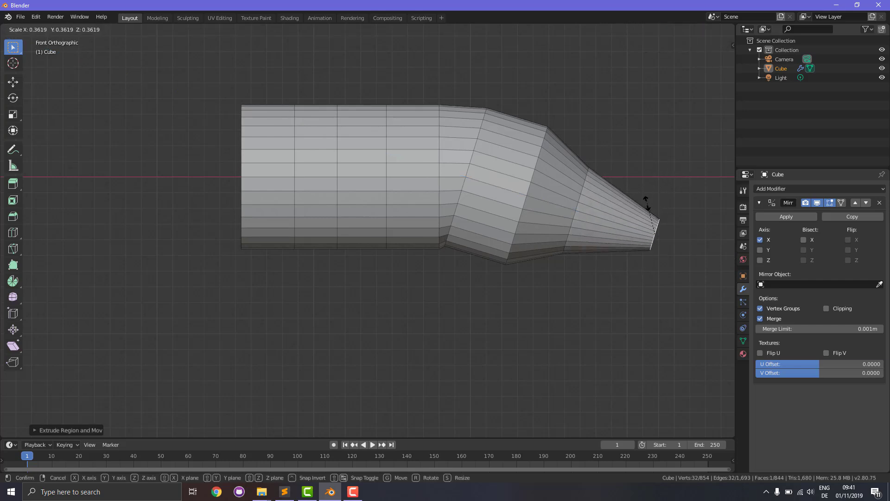
left_click(646, 230)
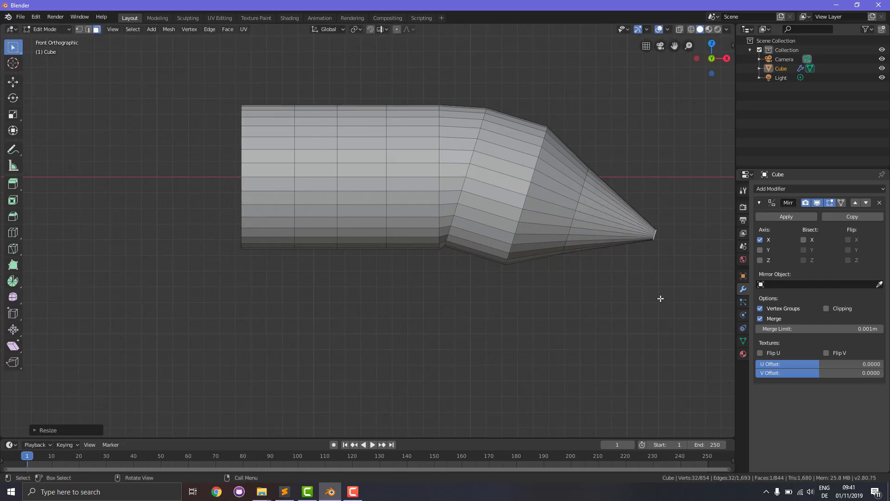
Switch to edge selection and scale the second tilted edge loop to about 0.73.
left_click(533, 267)
left_click(518, 229)
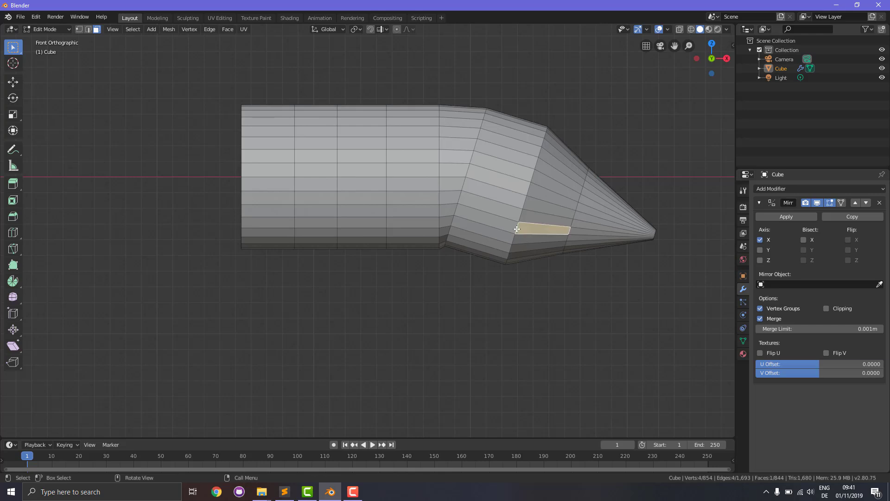
left_click(88, 29)
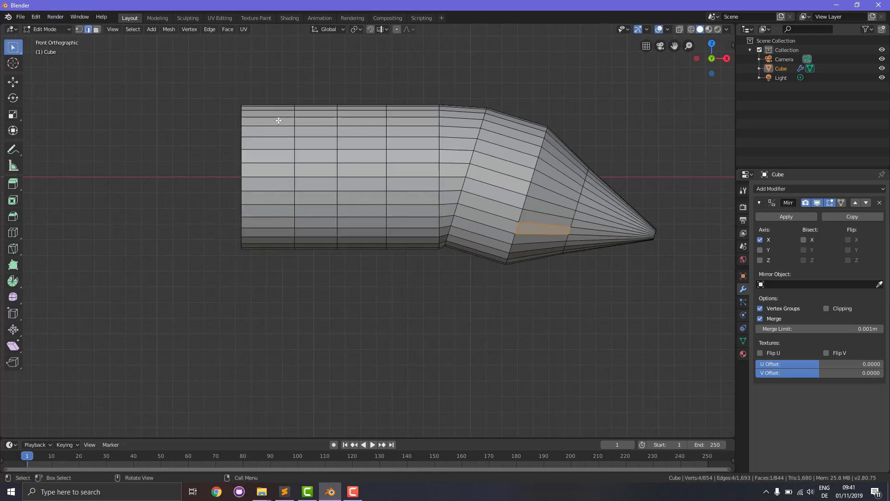
left_click(528, 191, "alt")
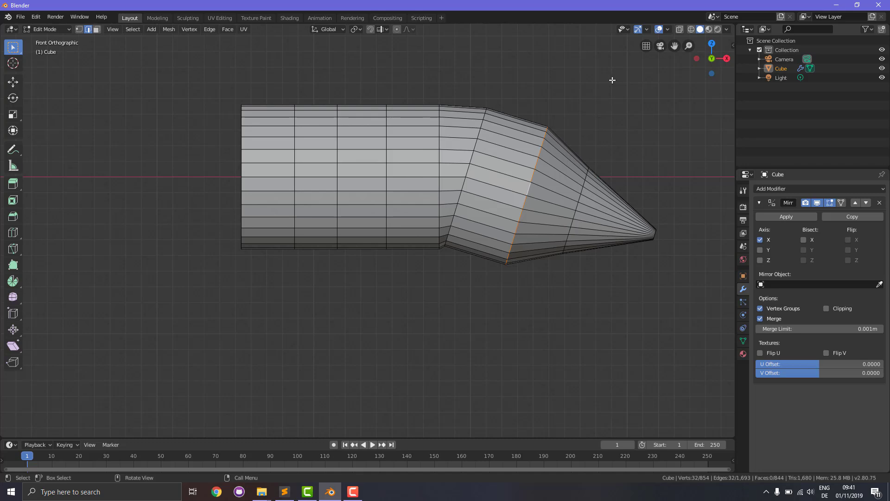
key("s")
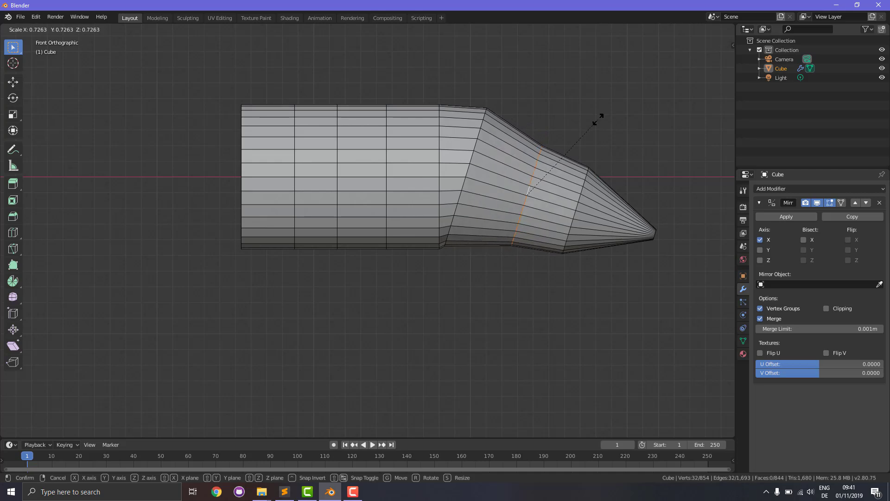
left_click(598, 120)
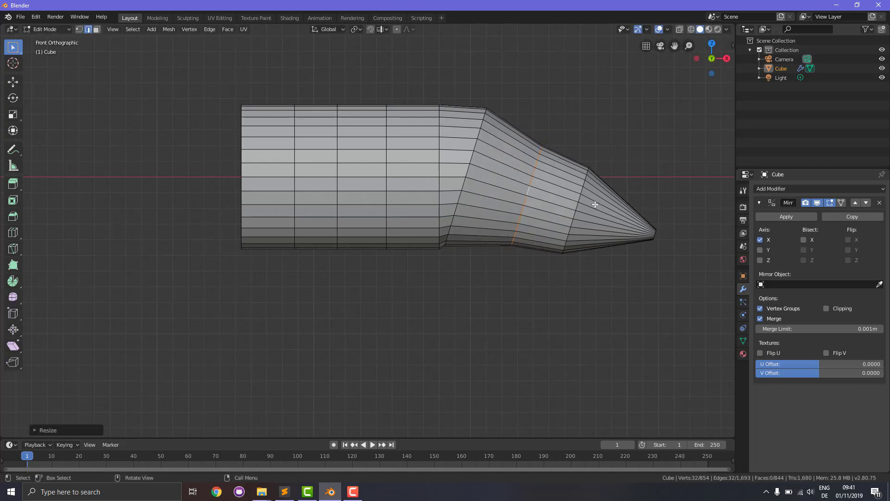
Slightly shrink the third tilted edge loop, the one nearest the pointed tip.
left_click(580, 200, "alt")
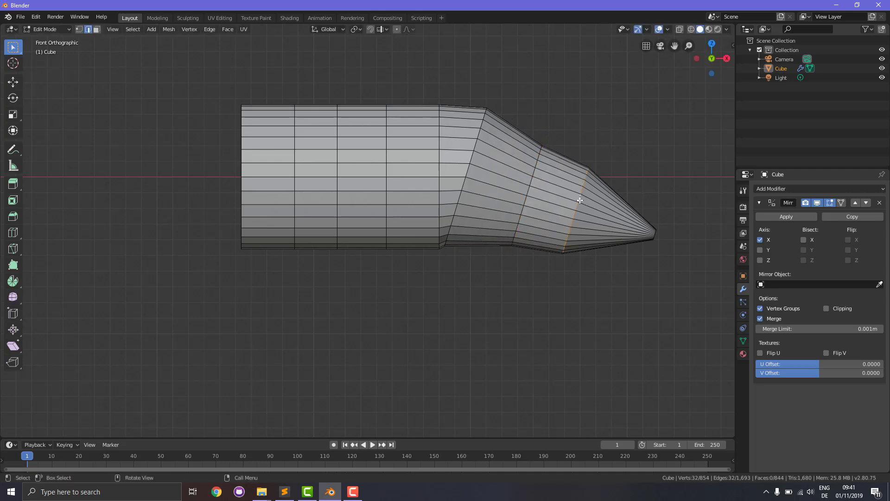
key("s")
left_click(622, 139)
left_click(642, 135)
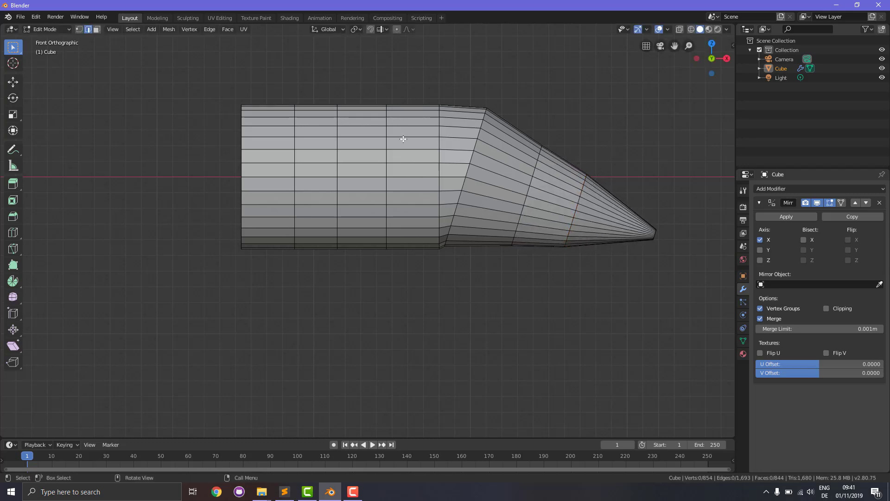
Scale the last upright edge loop before the bend to about 0.87.
left_click(441, 184)
left_click(439, 181, "alt")
key("s")
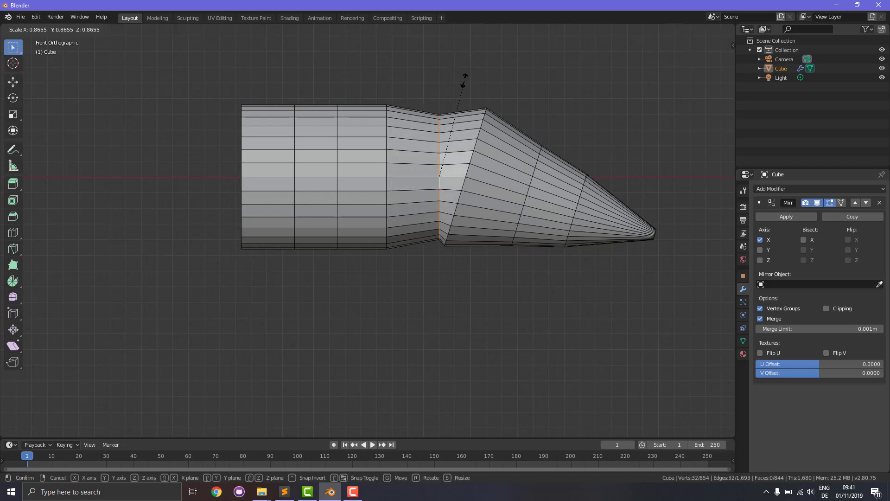
left_click(467, 79)
left_click(481, 136)
key("x")
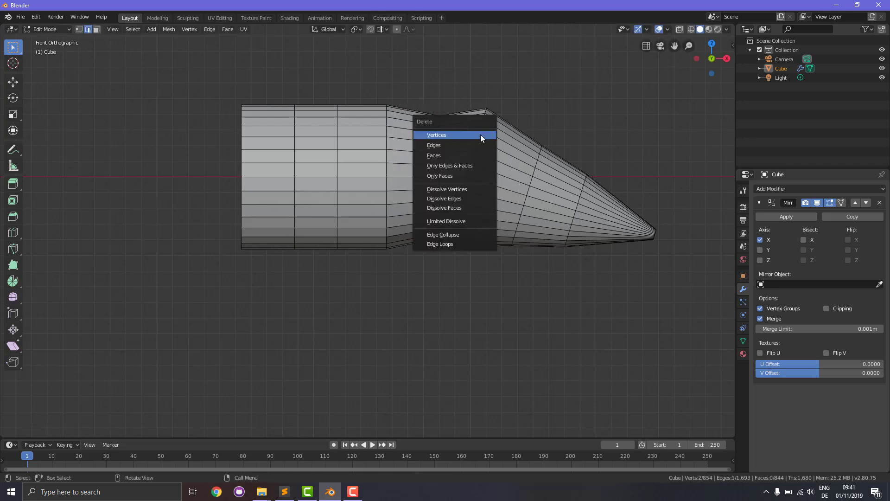
left_click(480, 135)
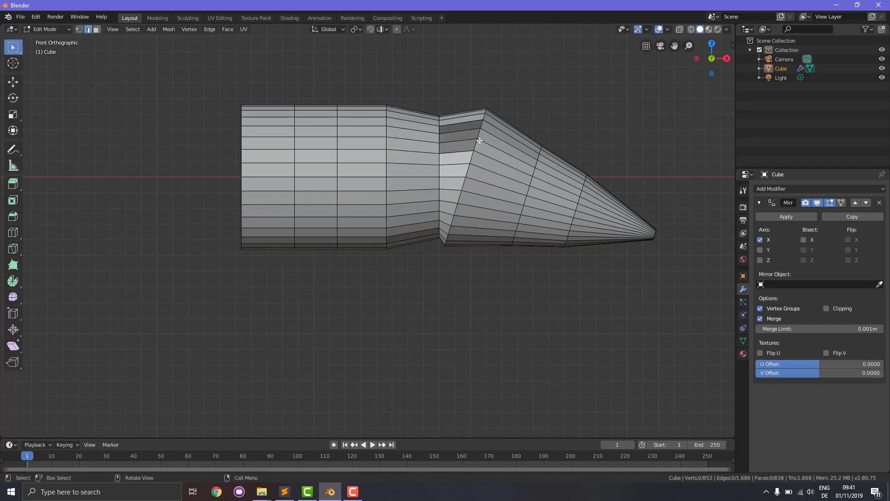
left_click(477, 138, "alt")
key("ctrl+z")
key("ctrl+z")
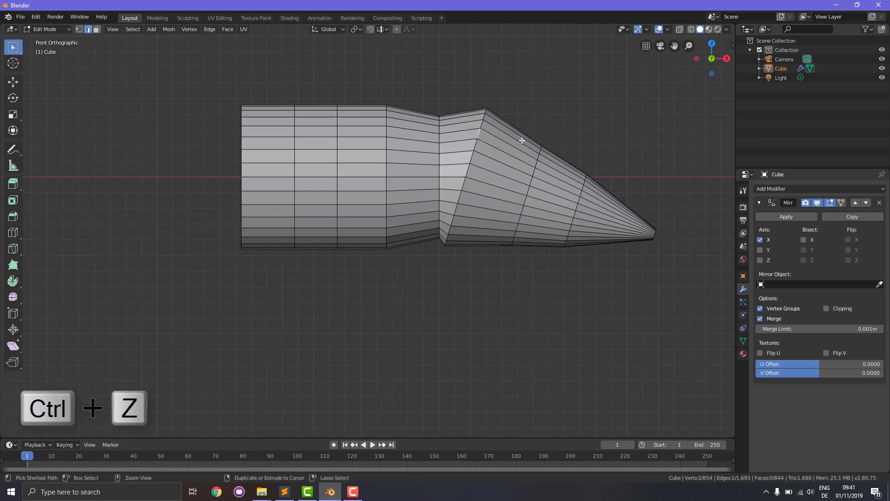
Scale the first tilted edge loop at the bend to about 0.83.
left_click(474, 149, "alt")
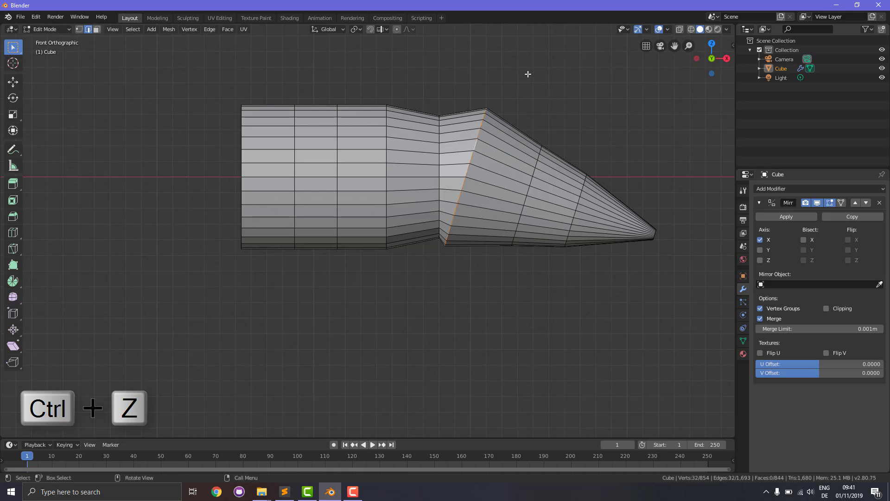
key("s")
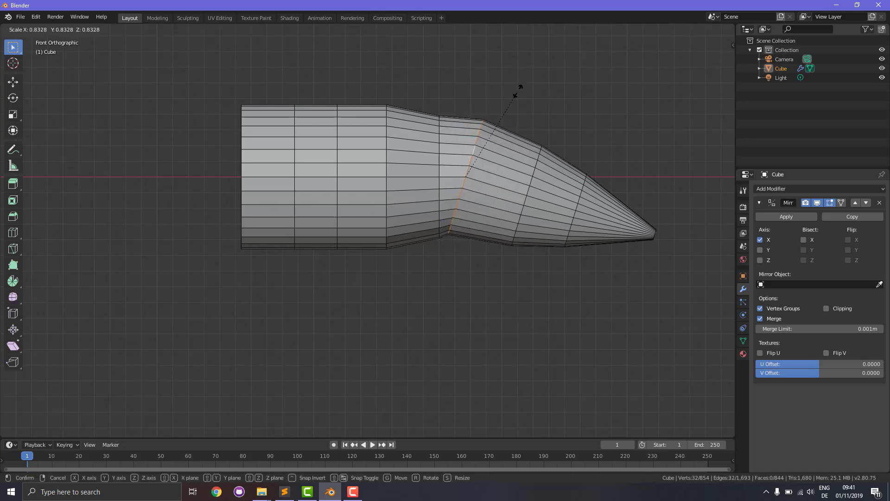
left_click(518, 91)
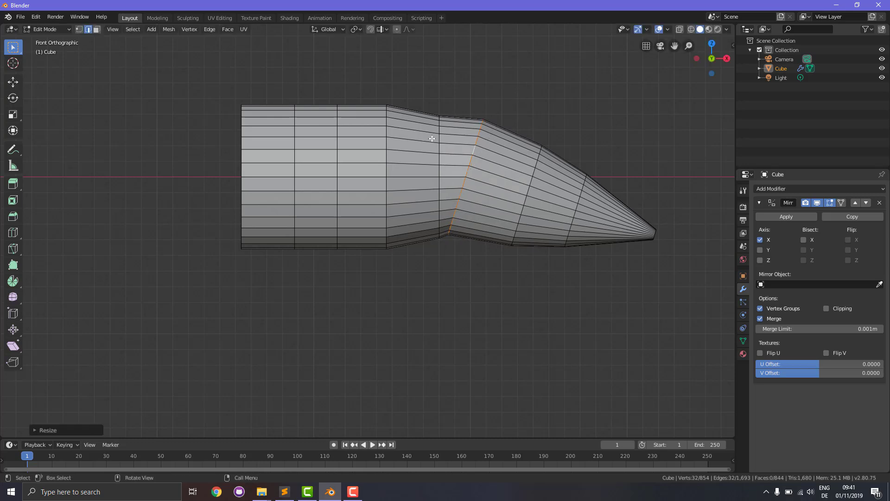
Shrink the second-to-last upright edge loop before the bend so the straight section tapers evenly toward it.
left_click(387, 172)
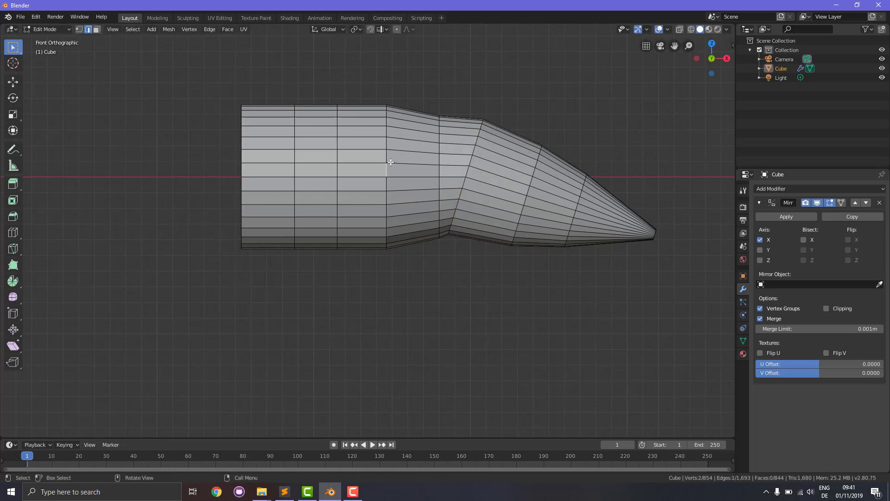
left_click(386, 162, "alt")
key("s")
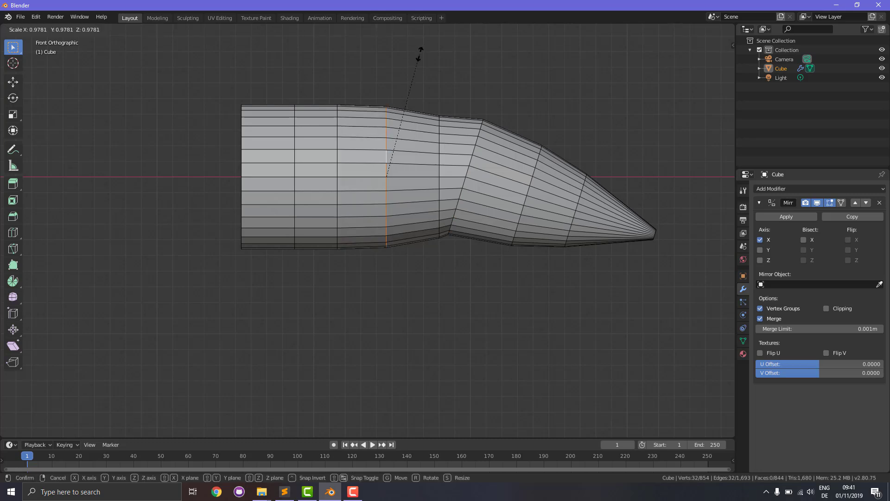
left_click(418, 60)
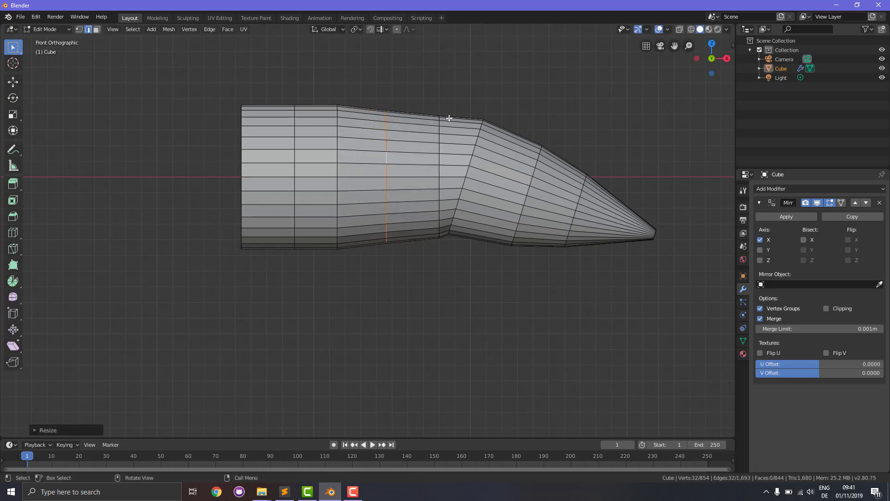
key("x")
left_click(473, 101)
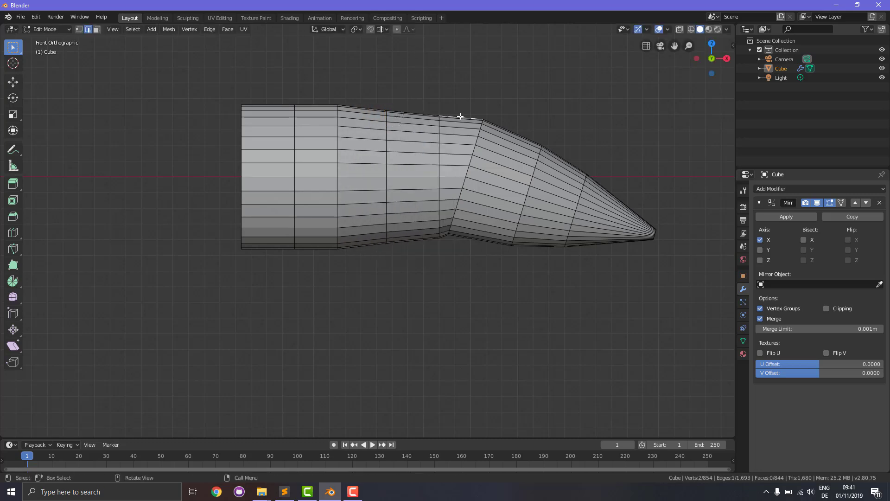
Narrow the last upright edge loop before the bend a little, and reduce its neighbour toward the base as well.
left_click(439, 162, "alt")
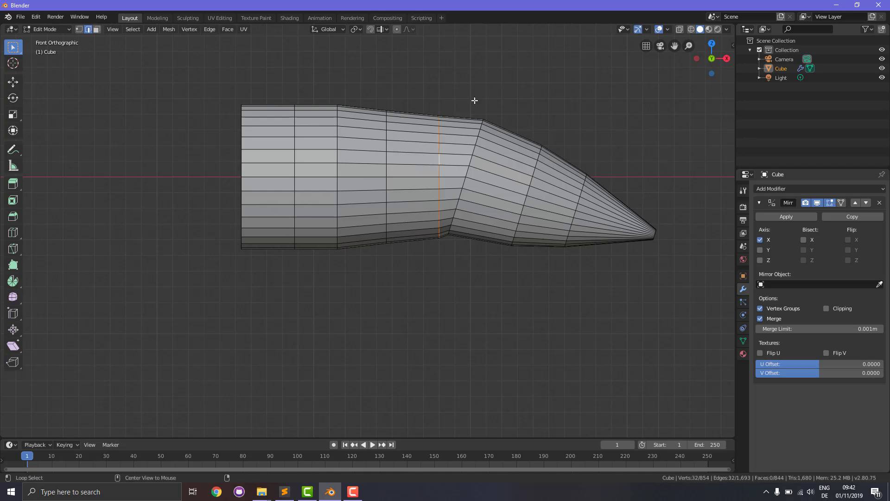
key("s")
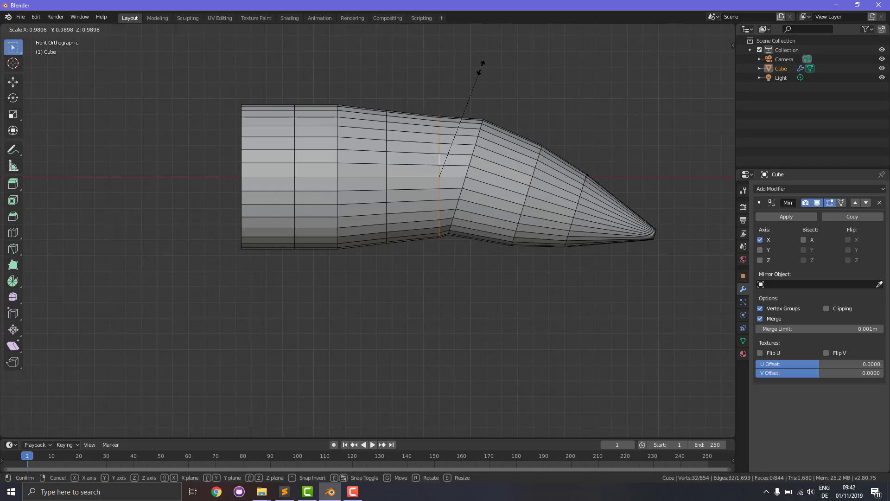
left_click(480, 67)
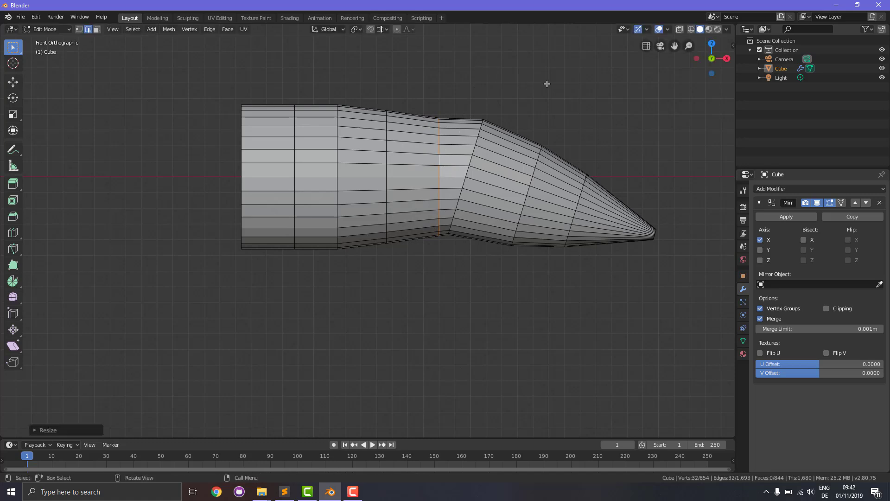
left_click(385, 151)
left_click(387, 149, "alt")
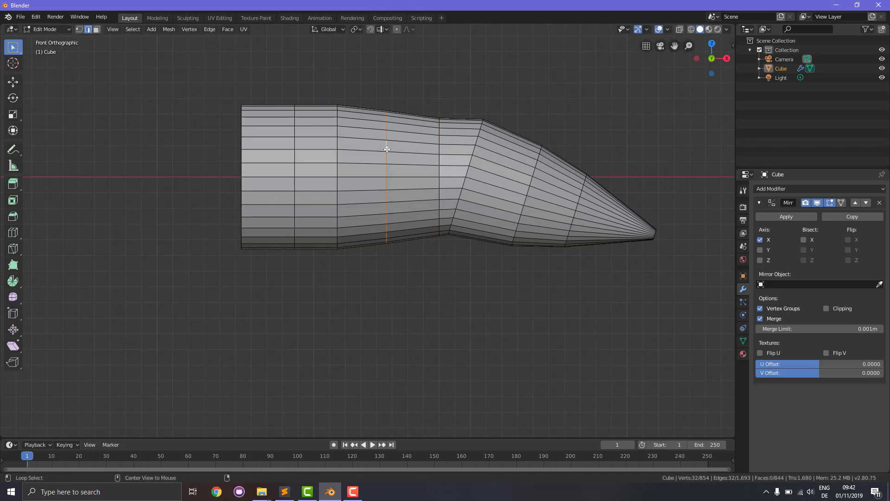
key("s")
left_click(417, 88)
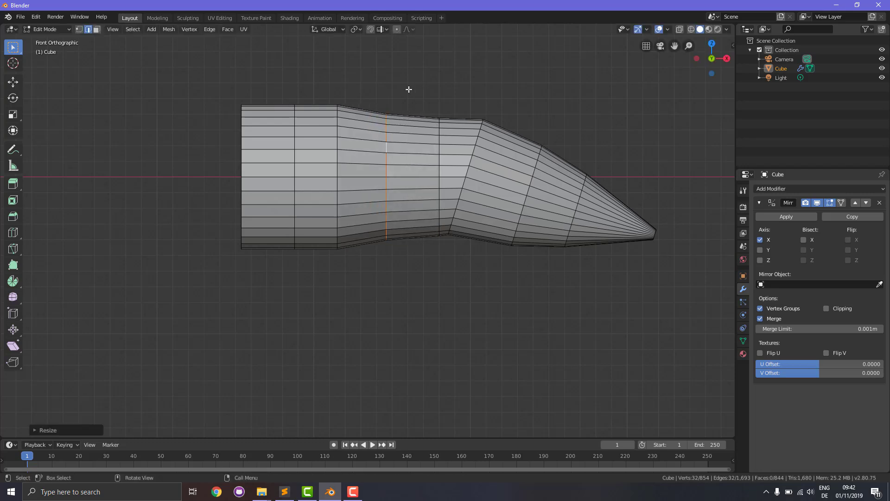
Scale the third upright edge loop from the bend to about 0.93 and slightly shrink the loop nearest the base.
left_click(338, 129)
left_click(338, 130, "alt")
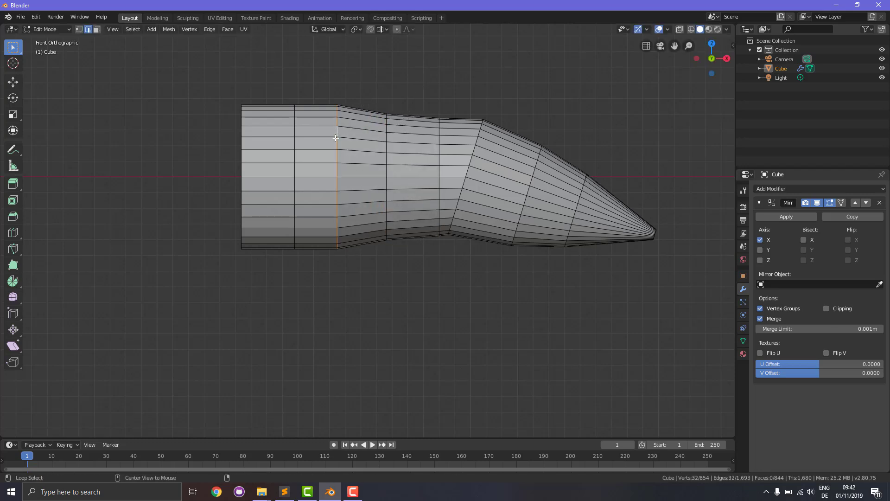
key("s")
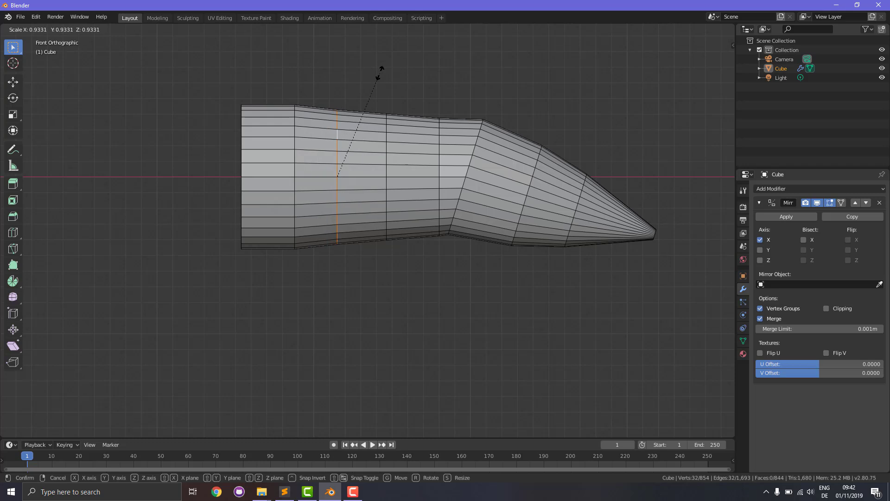
left_click(380, 74)
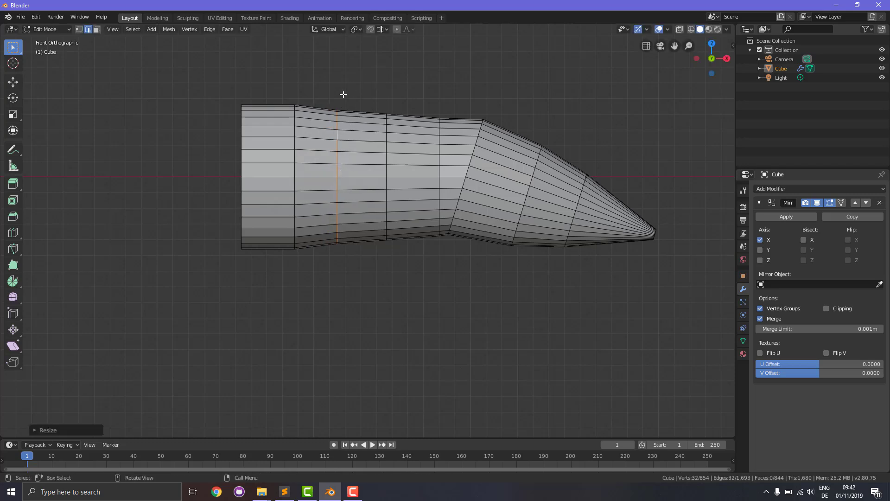
left_click(294, 135)
left_click(294, 136, "alt")
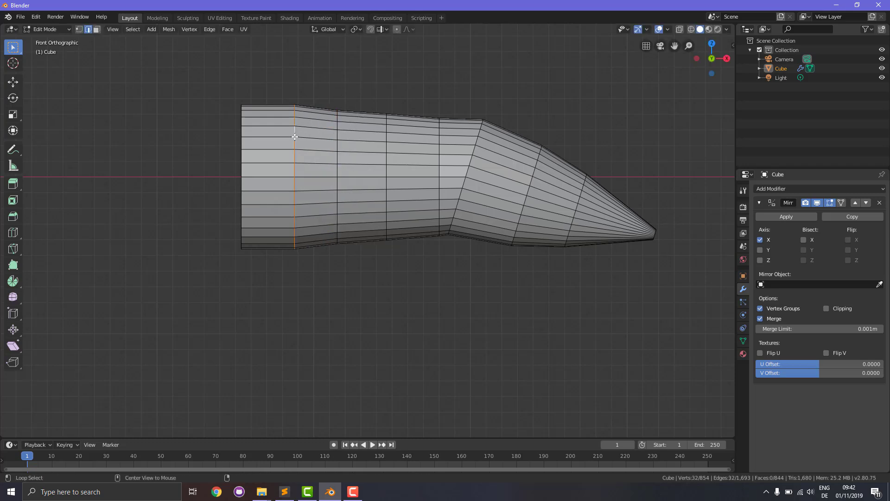
key("s")
left_click(368, 77)
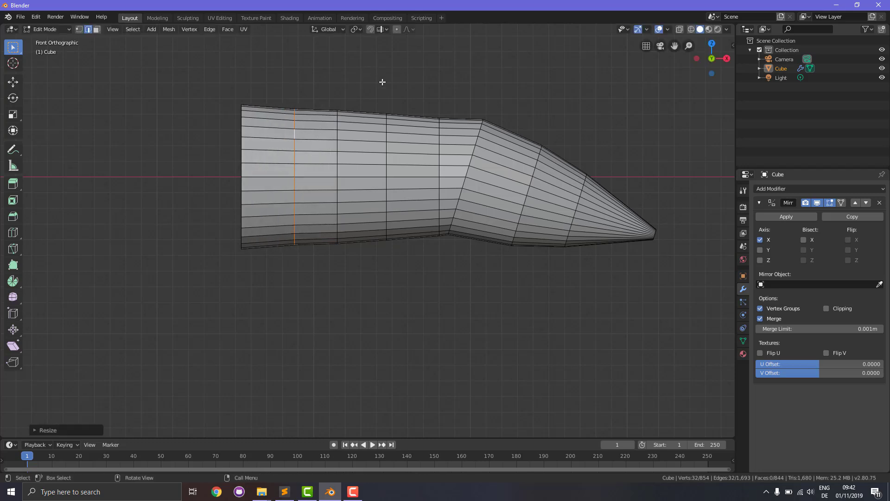
Slightly shrink the second and third tilted edge loops to smooth the taper toward the tip, and clear the selection.
left_click(518, 216)
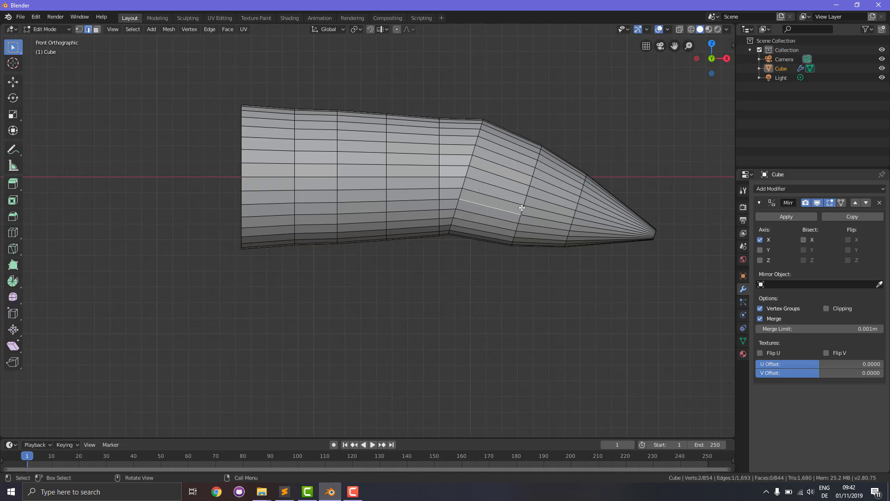
left_click(522, 207, "alt")
key("s")
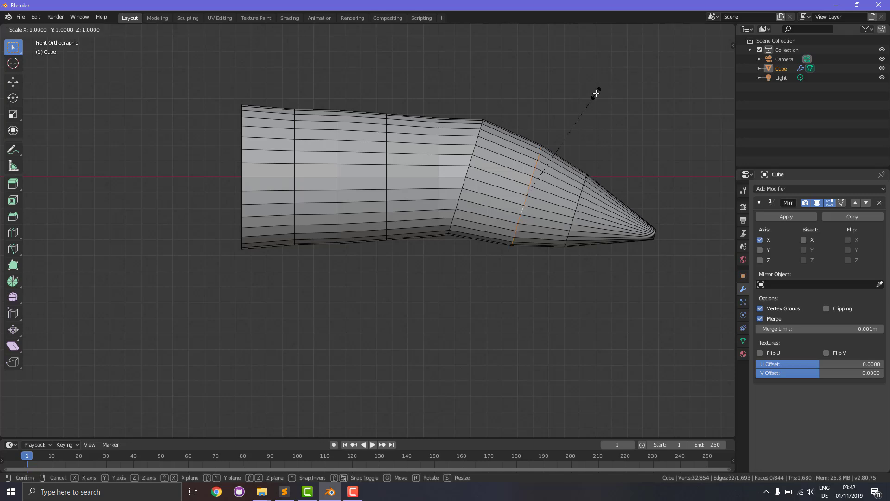
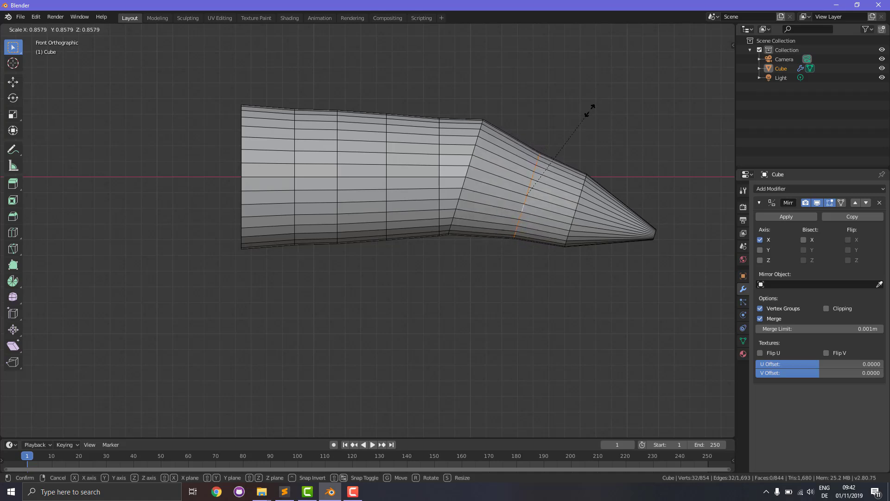
left_click(590, 107)
left_click(587, 191)
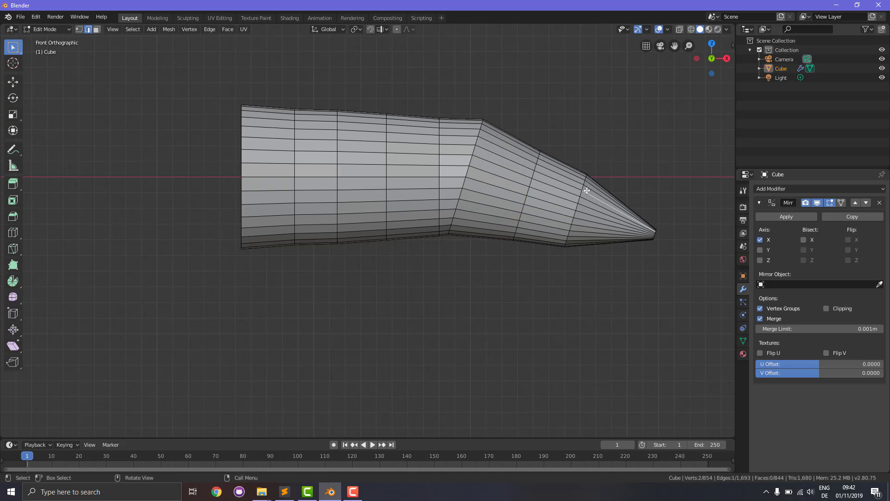
left_click(582, 193, "alt")
key("s")
left_click(611, 145)
left_click(666, 174)
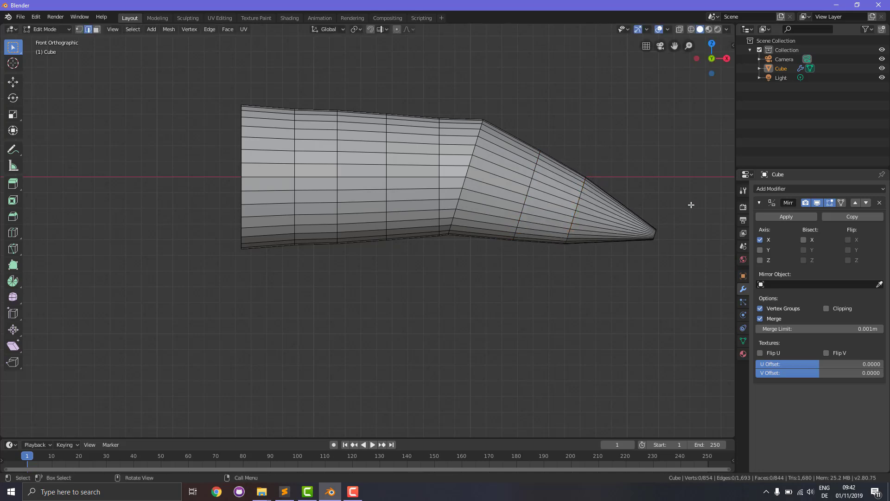
Scale the edge loop at the part's wide base end to about 0.97, and clear the selection.
left_click(243, 166, "alt")
key("s")
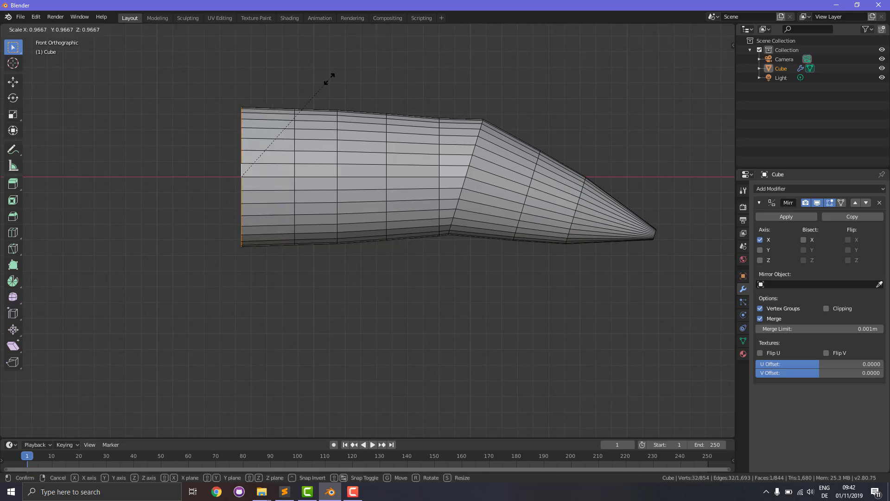
left_click(328, 79)
left_click(417, 111)
scroll(566, 161, "down", 10)
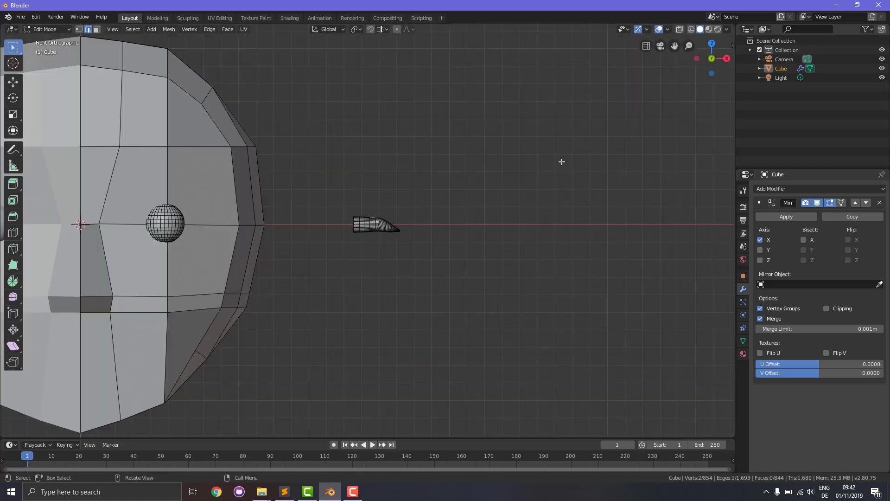
scroll(562, 161, "up", 10)
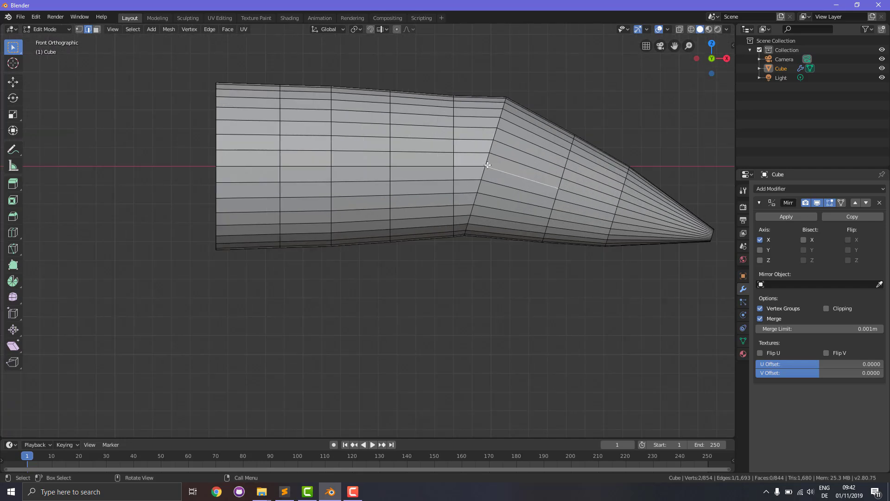
Rotate the edge loop at the bend slightly clockwise in the front view.
left_click(483, 163, "alt")
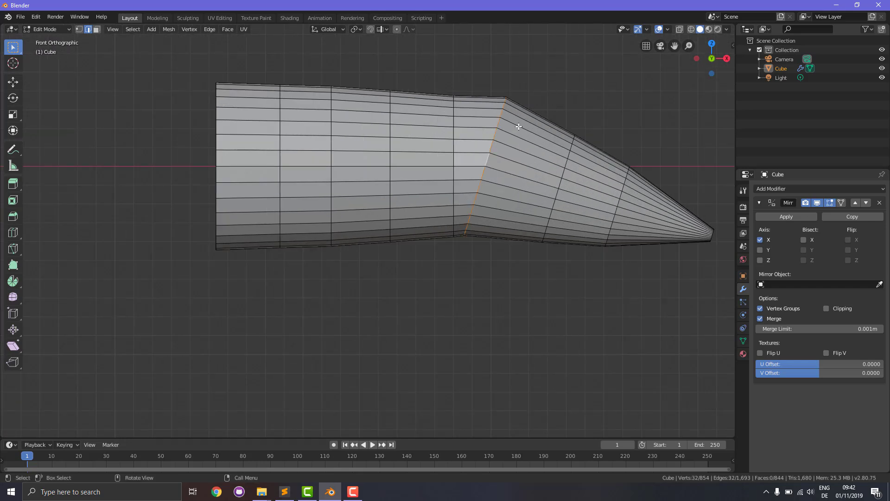
key("r")
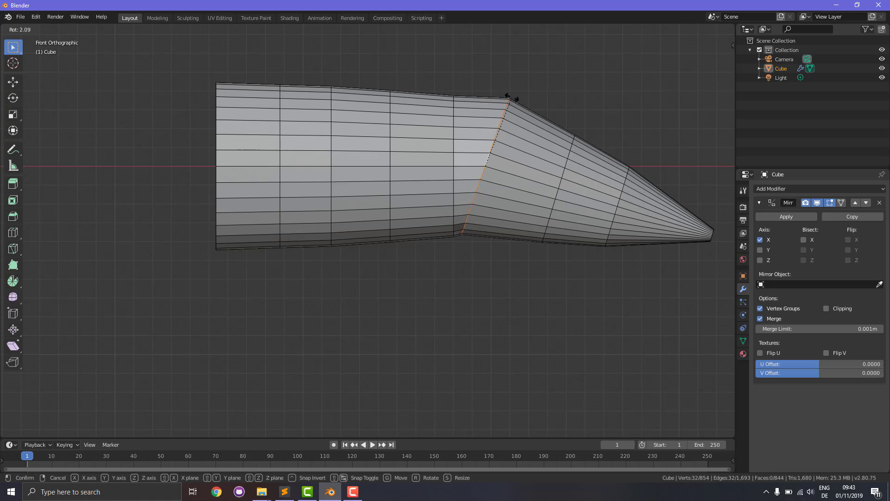
left_click(512, 97)
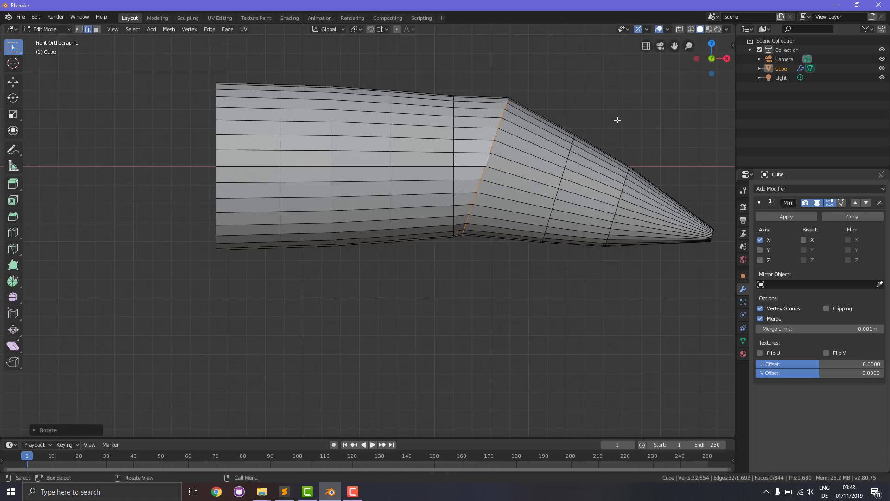
Lower the two tilted edge loops between the bend and the tip slightly to smooth the upper contour.
left_click(563, 174)
left_click(563, 174, "alt")
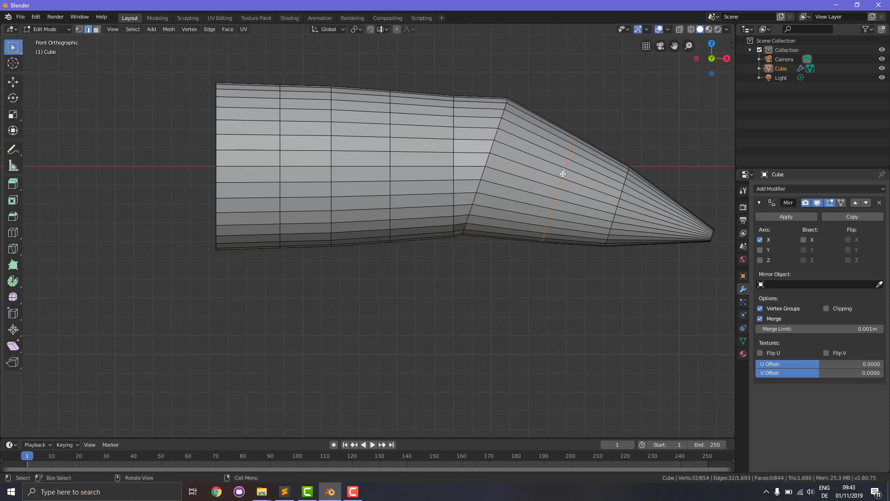
key("g")
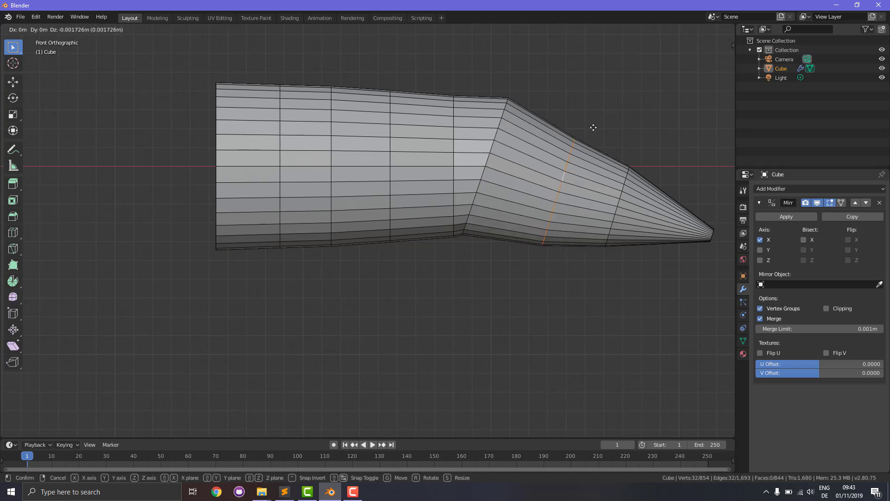
right_click(593, 127)
left_click(622, 195)
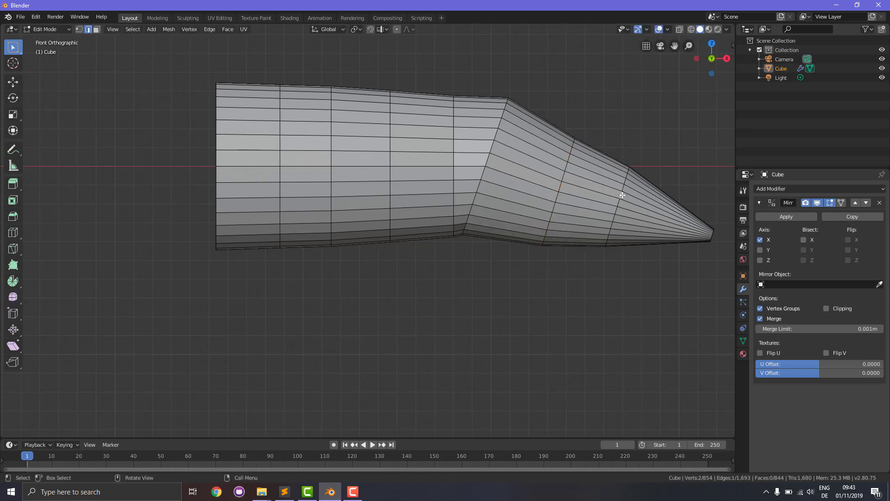
left_click(623, 195, "alt")
key("g")
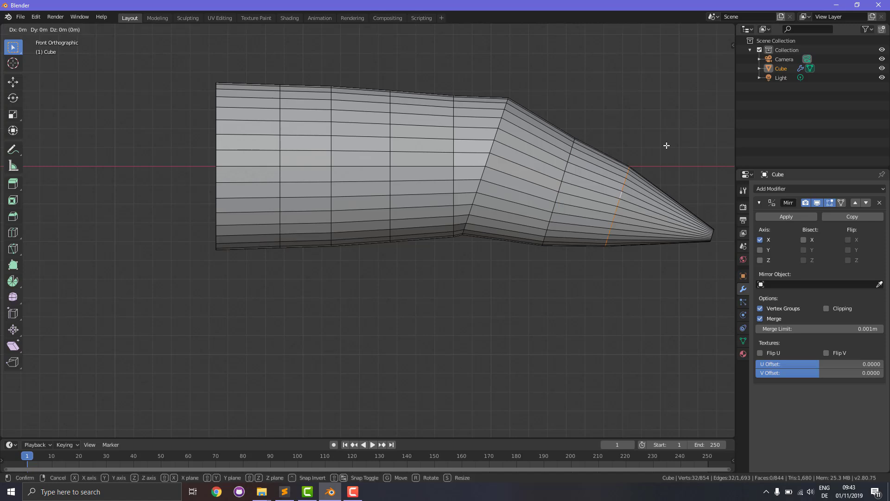
left_click(666, 149)
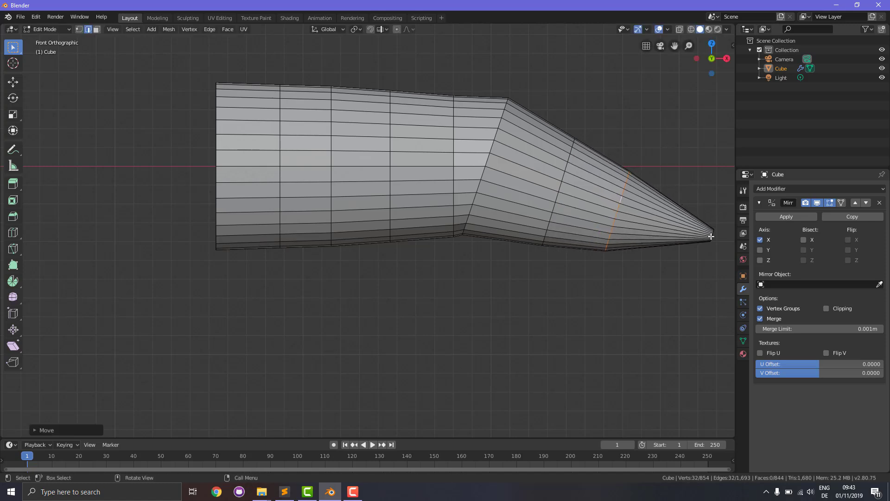
Lower the edge loop at the pointed tip so the part curves further downward.
left_click(712, 236)
left_click(713, 237, "alt")
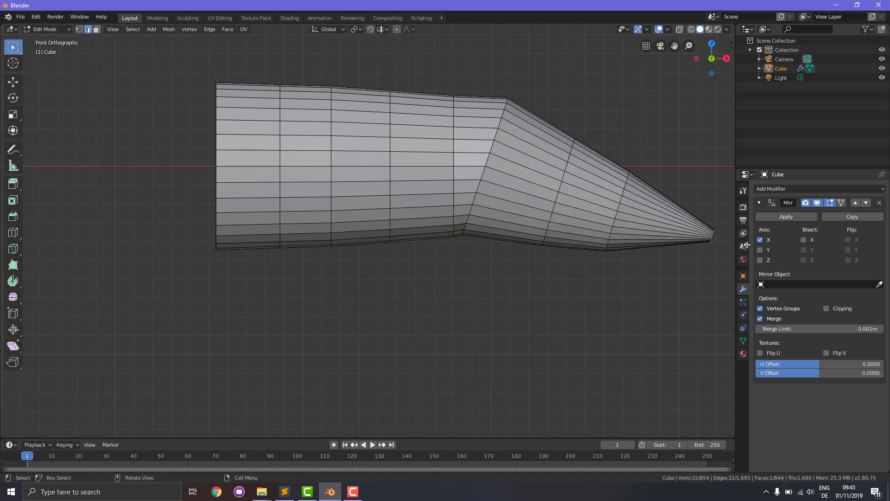
key("g")
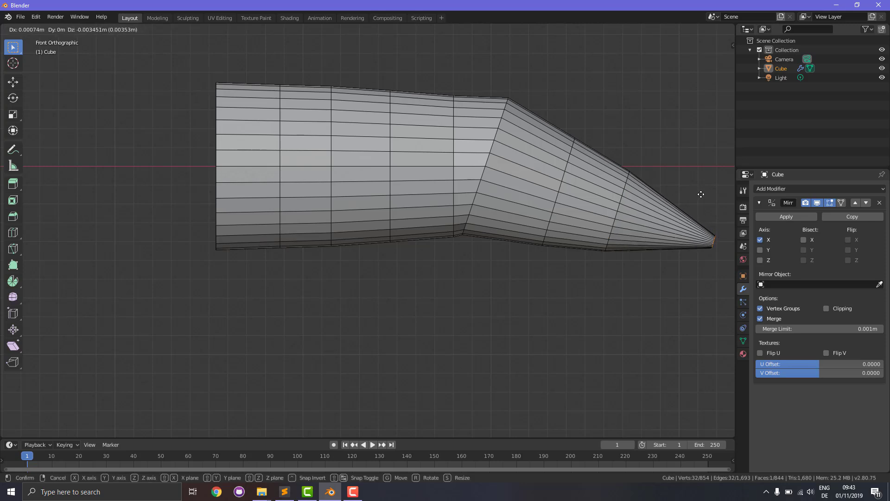
left_click(700, 200)
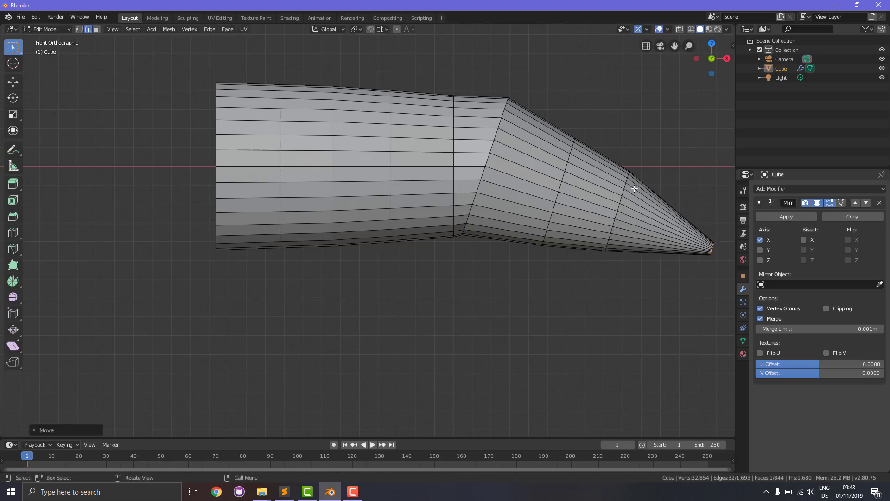
Select the entire linked tapered part and move it along Y to the front of the head, level with the eyeball.
scroll(630, 189, "down", 10)
scroll(622, 203, "up", 9)
scroll(609, 210, "down", 12)
scroll(529, 212, "up", 3)
scroll(529, 212, "up", 7)
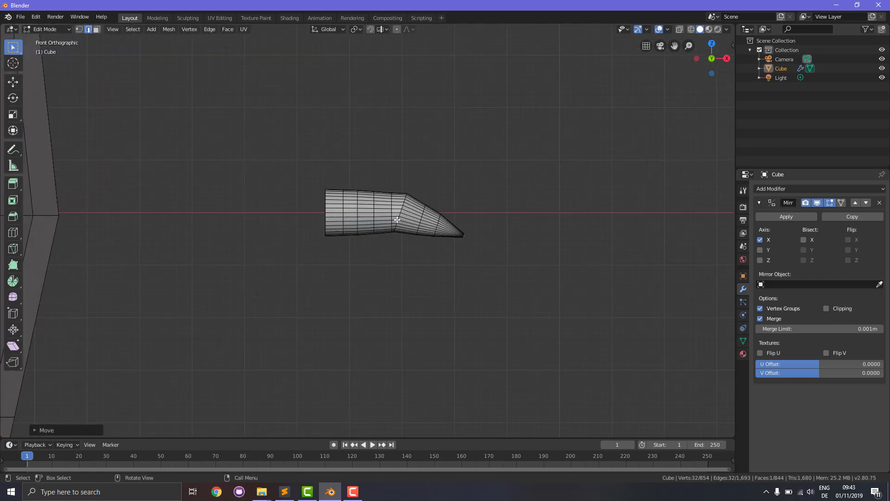
key("l")
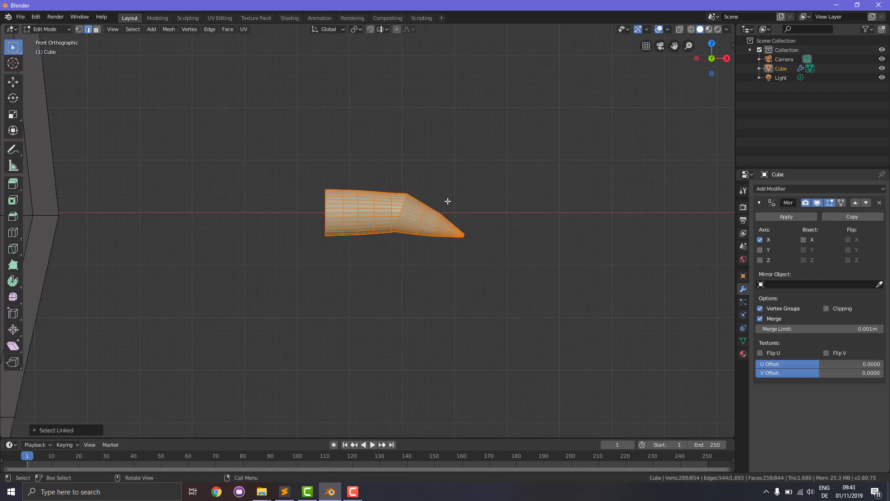
scroll(560, 110, "down", 9)
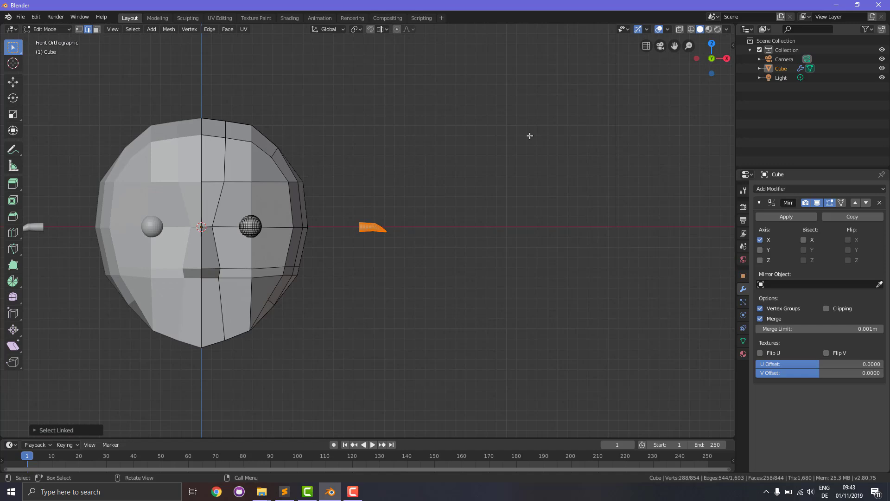
key("KP_3")
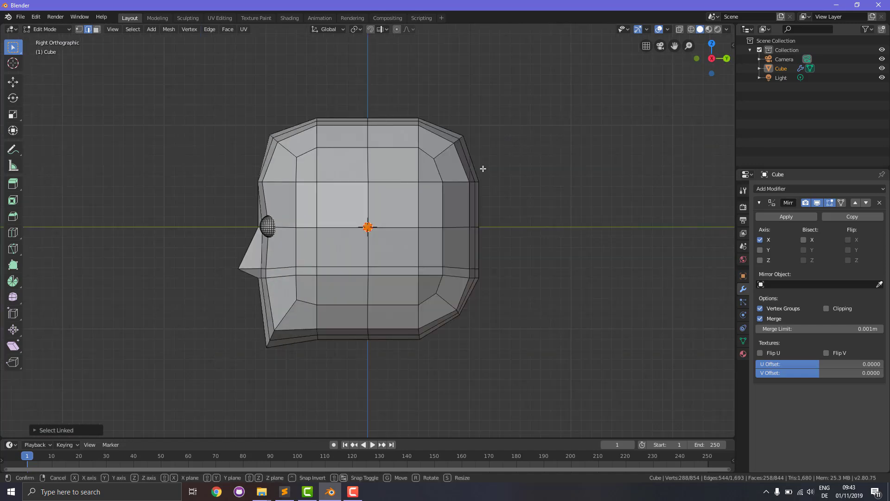
key("g")
key("y")
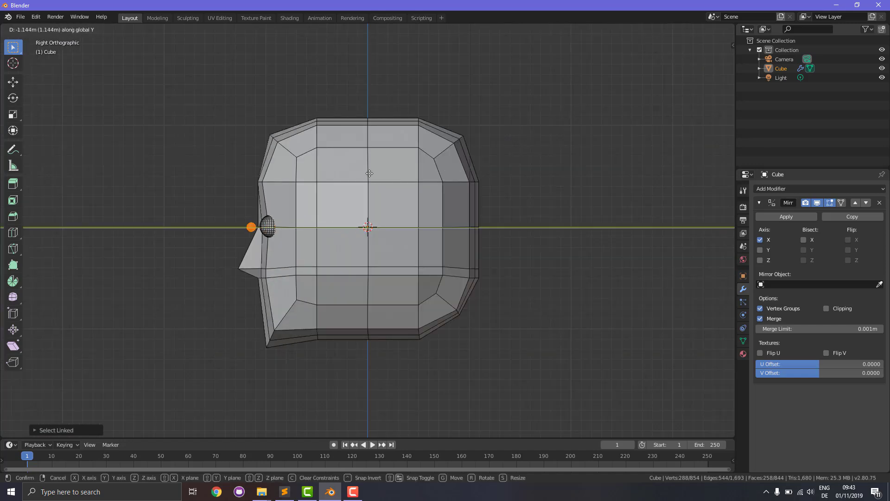
left_click(384, 177)
Move the tapered part about 1.1 m along X toward the head, over the eyeball.
key("KP_1")
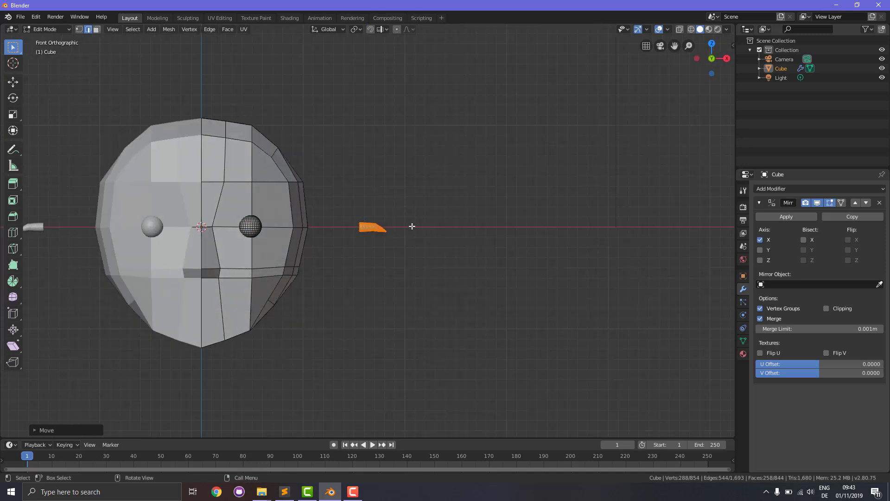
key("g")
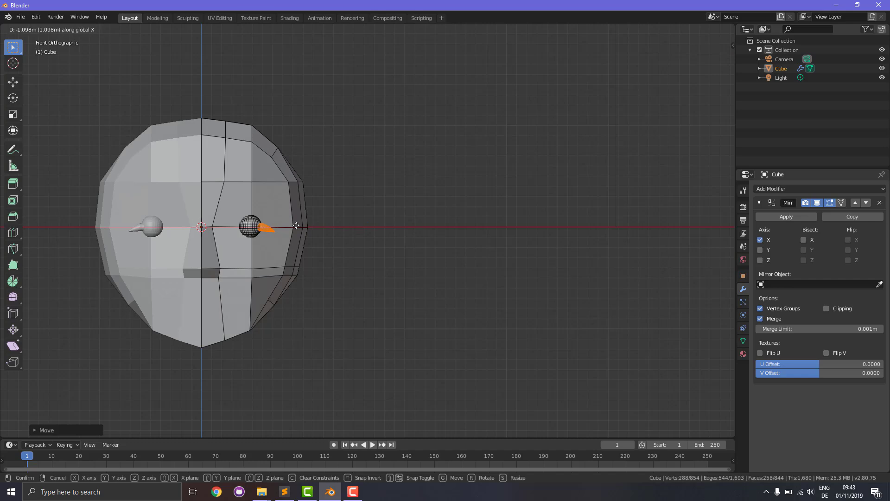
left_click(296, 225)
Shift the part forward along Y in front of the face and raise it about 0.4 m along Z above the eye.
key("KP_3")
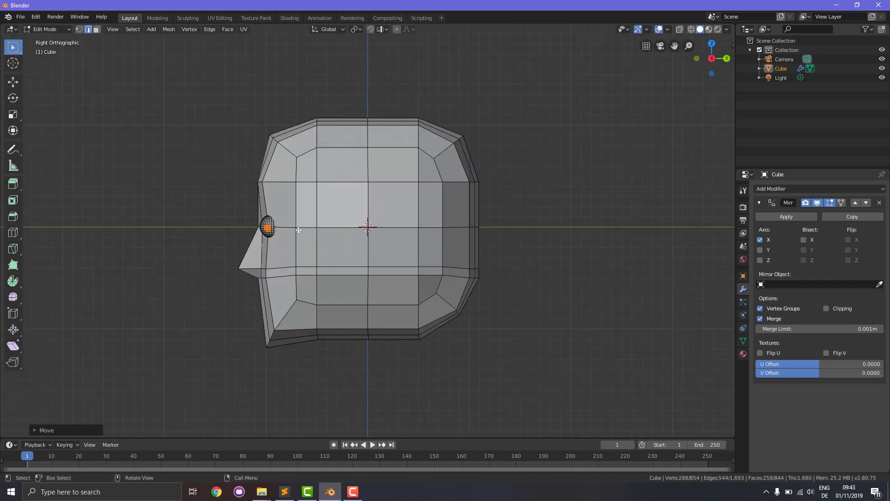
key("g")
key("y")
left_click(284, 234)
key("g")
key("z")
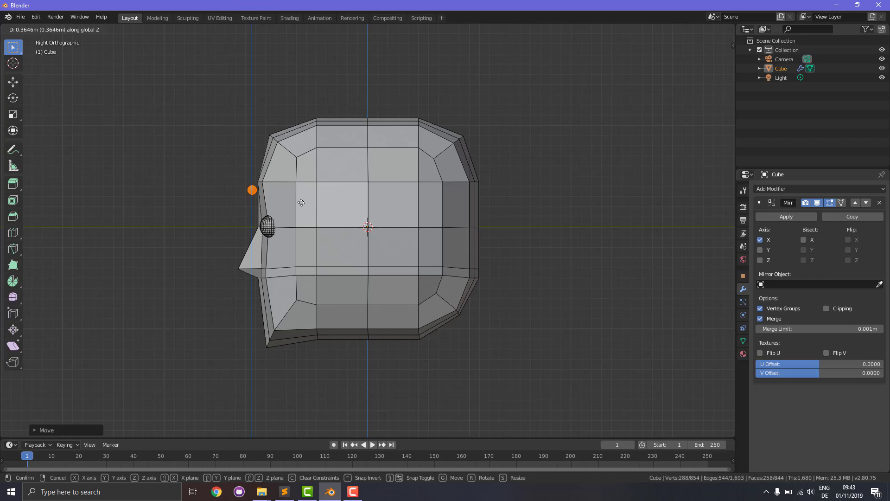
left_click(304, 201)
Scale up the eyebrow part uniformly so it spans more than the eyeball's width.
key("KP_1")
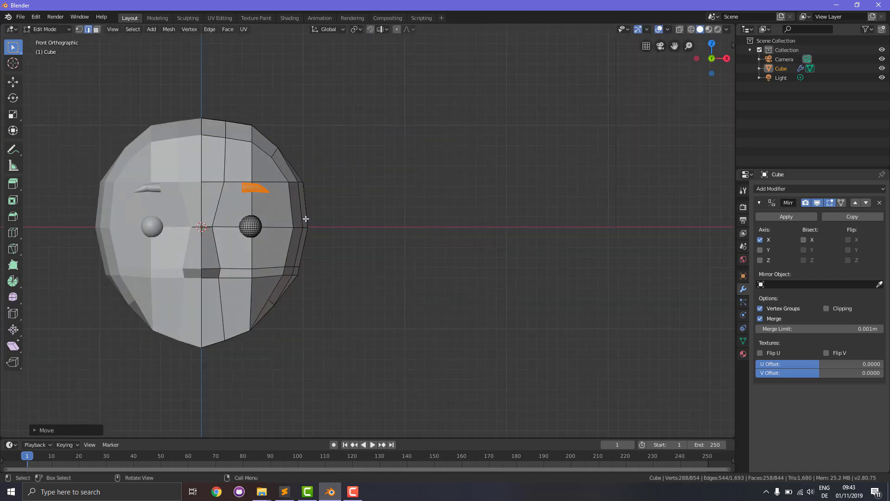
key("s")
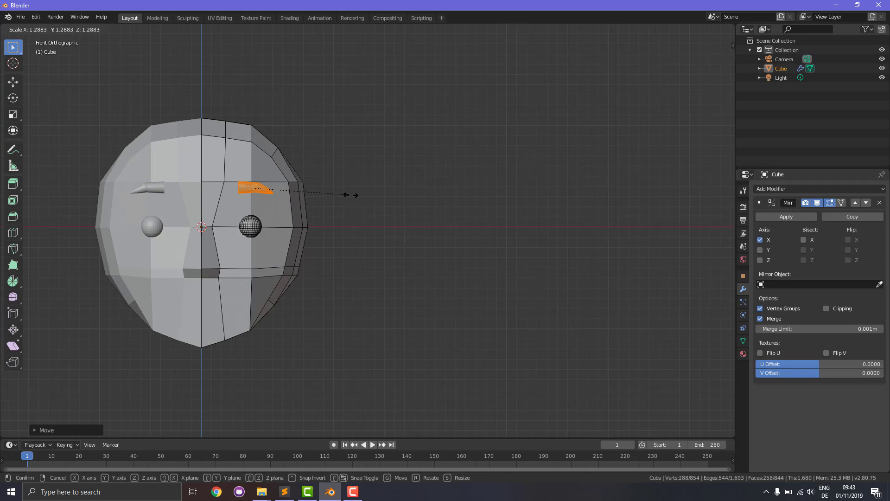
left_click(376, 201)
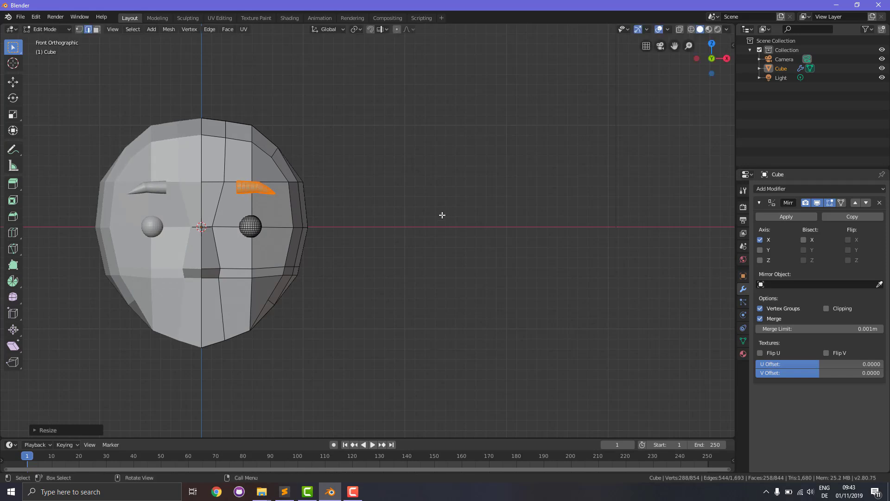
Move the eyebrow part back along Y until it sits partly embedded in the face.
key("KP_3")
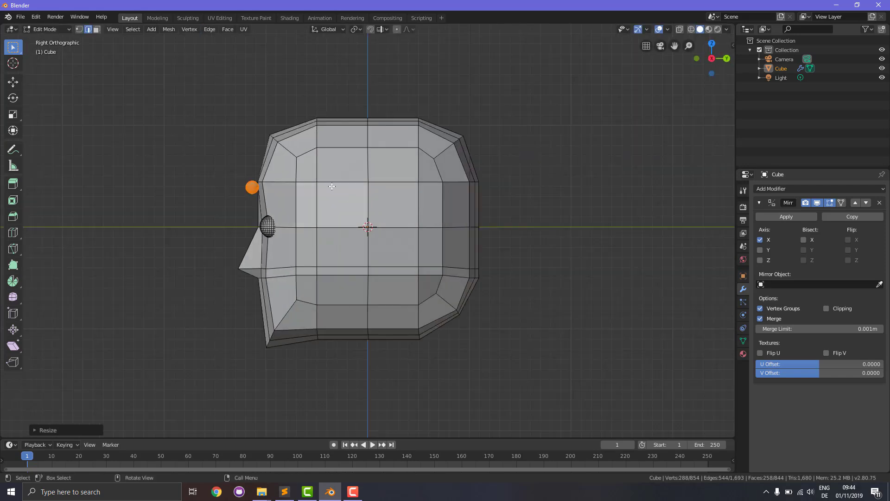
key("g")
key("y")
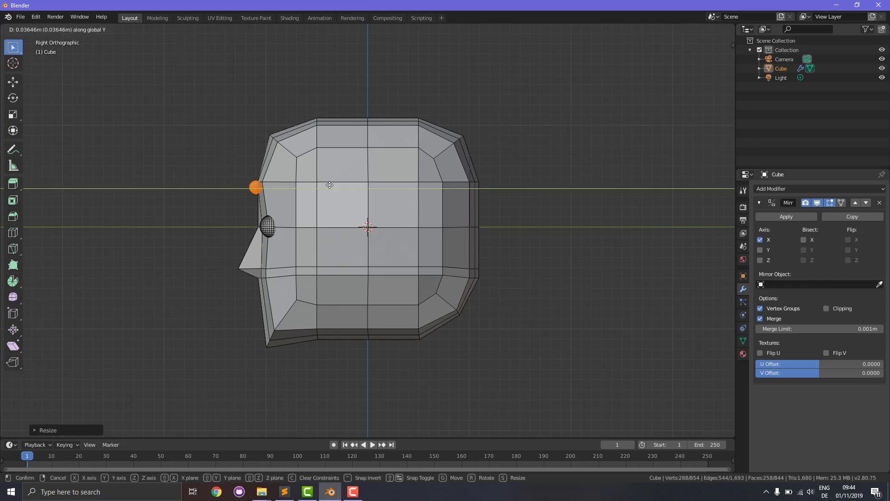
left_click(336, 186)
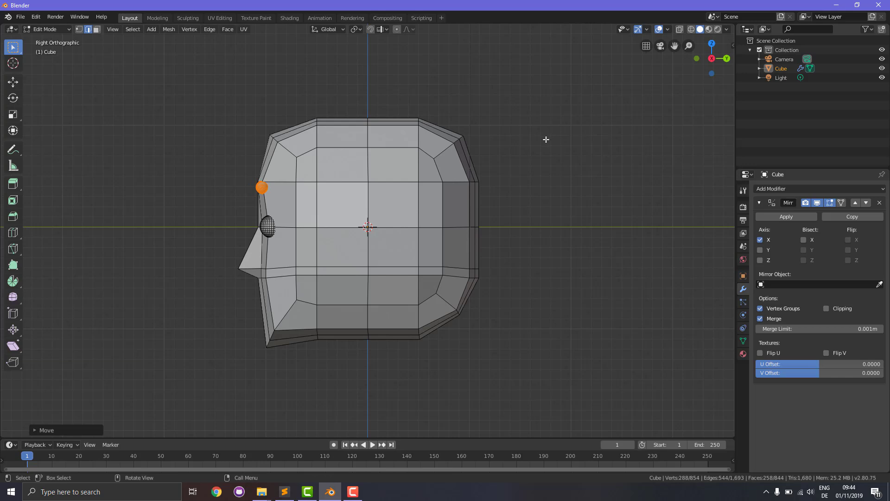
Shift the eyebrow part slightly along X toward the nose, keep its size, and clear the selection.
key("KP_1")
scroll(525, 141, "up", 2)
scroll(525, 140, "down", 2)
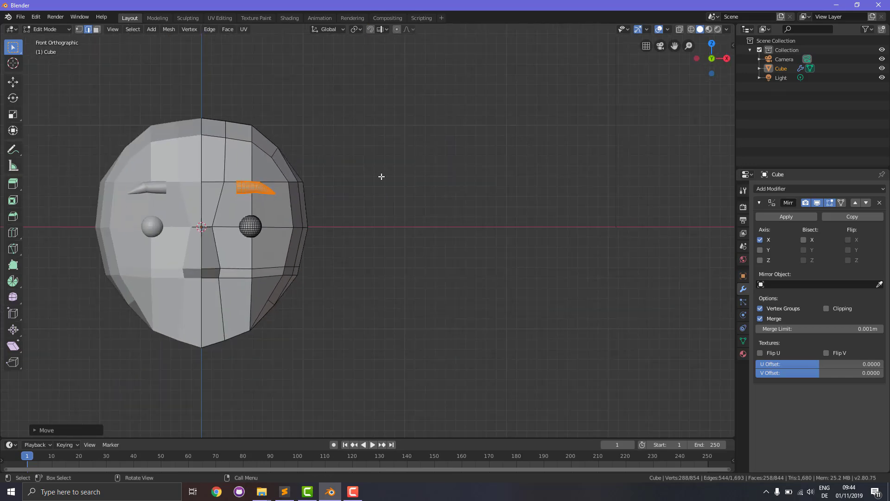
key("g")
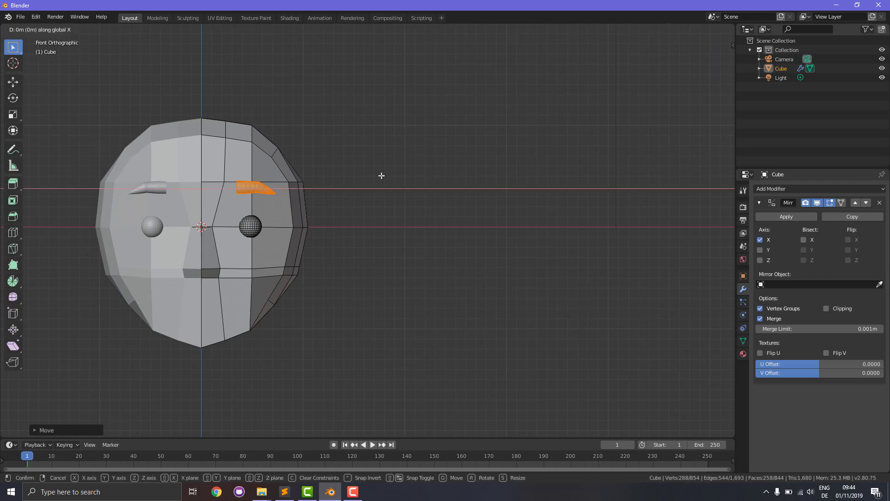
left_click(377, 175)
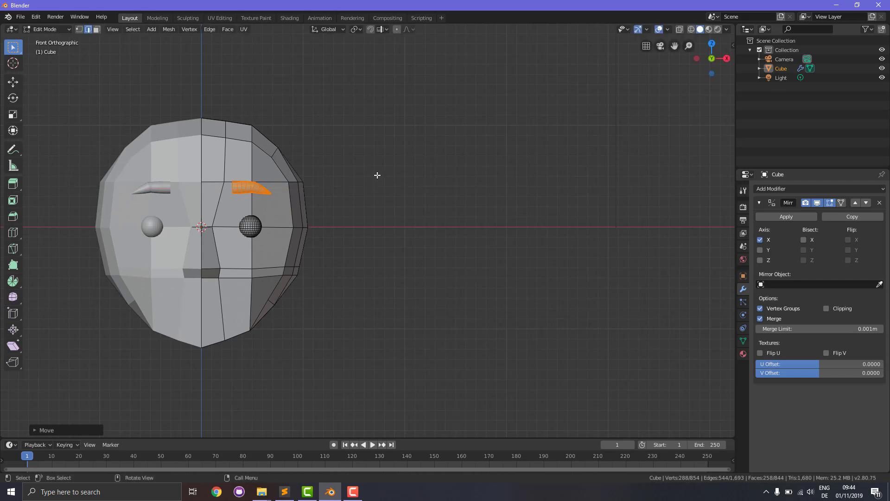
key("s")
key("Escape")
left_click(527, 176)
Examine from several angles how the eyebrow and eyeball sit against the face.
middle_click_drag(524, 178, 540, 152)
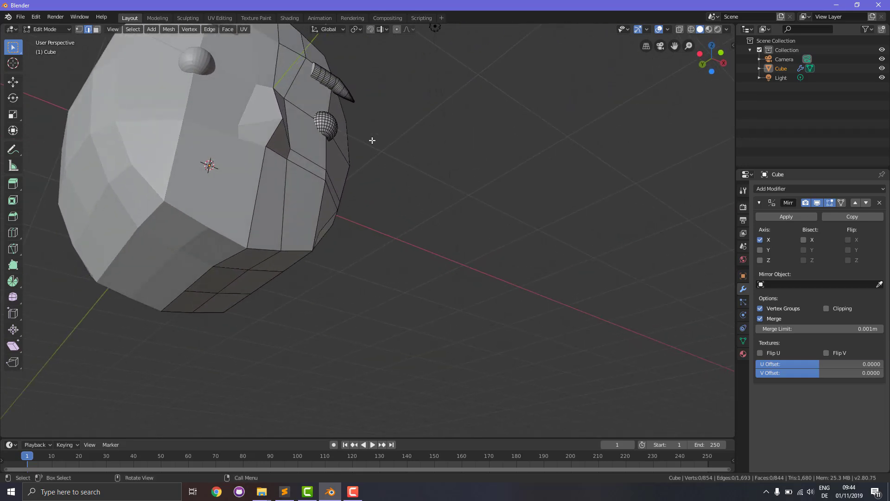
middle_click_drag(430, 135, 424, 160)
scroll(421, 143, "up", 5)
left_click_drag(675, 46, 843, 100)
scroll(527, 167, "down", 5)
scroll(528, 168, "down", 3)
middle_click_drag(528, 167, 434, 167)
left_click_drag(675, 46, 730, 53)
scroll(280, 247, "up", 3)
scroll(279, 246, "up", 4)
scroll(276, 243, "down", 2)
Select the small end face at the eyebrow's outer tip and move it back along Y toward the head in side view.
left_click(97, 29)
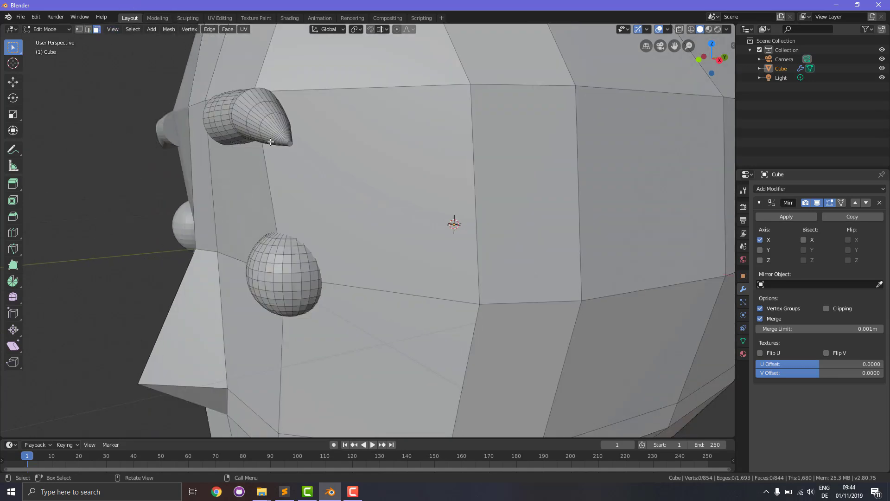
left_click(292, 148)
key("KP_1")
key("KP_3")
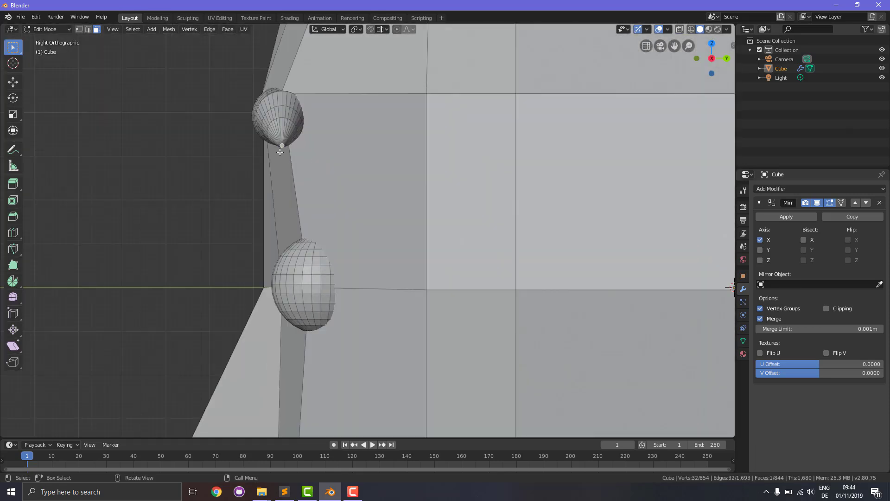
key("g")
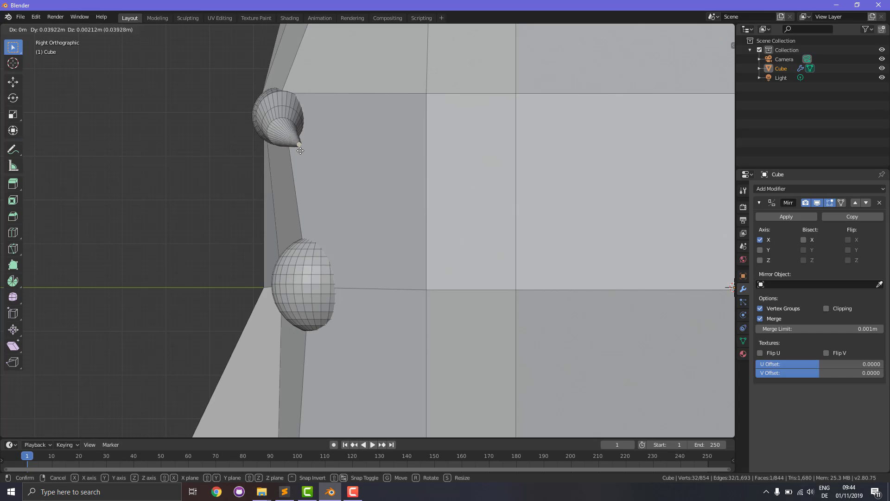
left_click(306, 151)
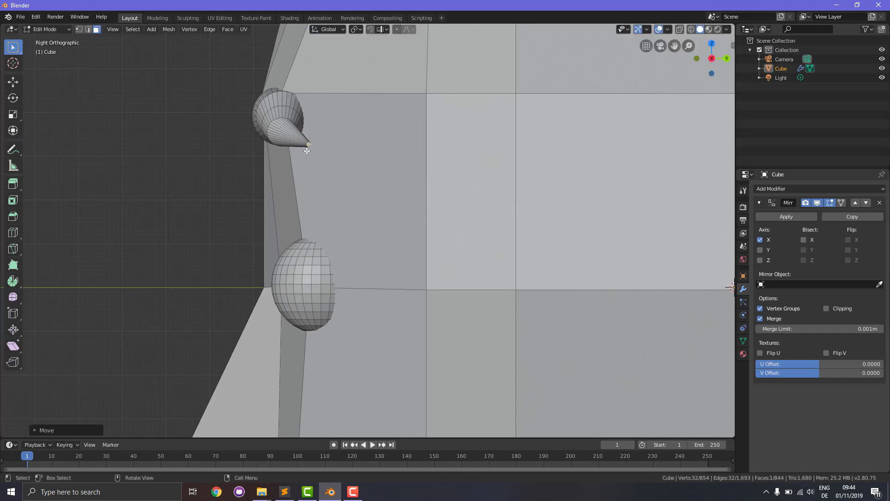
Select the edge loop nearest the eyebrow's tip and move it back toward the head, in line with the shifted tip.
left_click(272, 123)
left_click(270, 122)
left_click(273, 124)
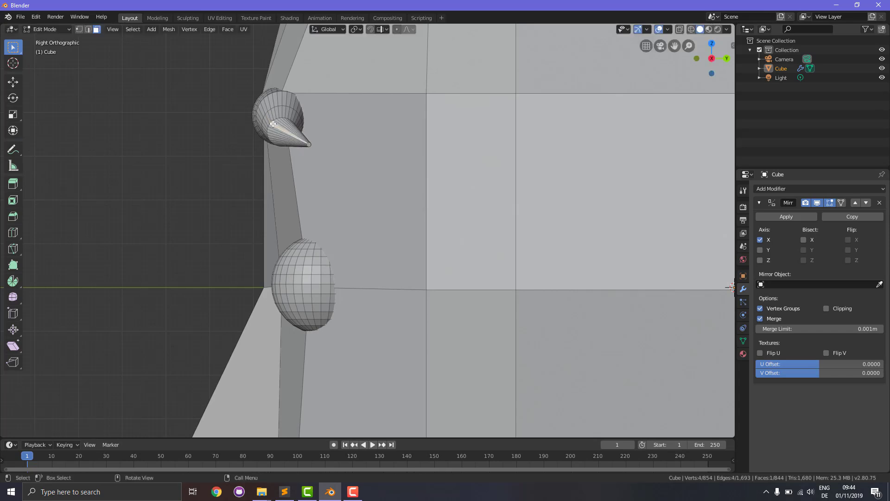
left_click(87, 29)
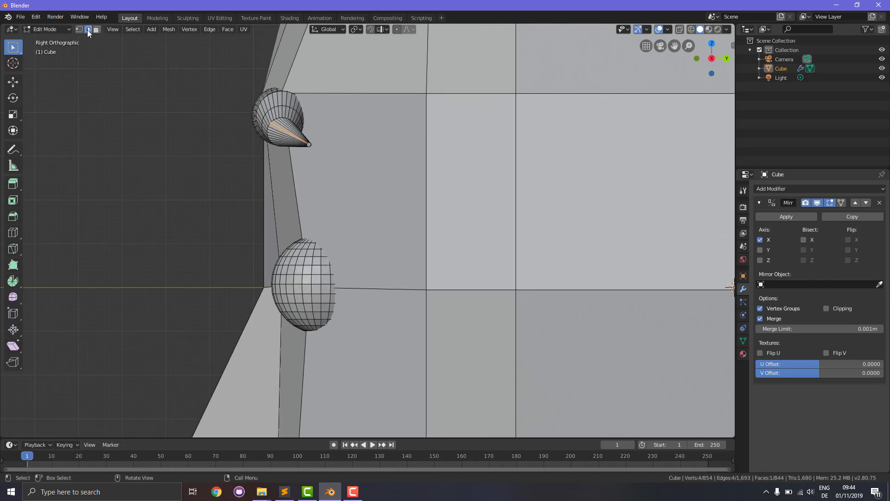
left_click(274, 119, "alt")
left_click(276, 118, "alt")
left_click(275, 120, "alt")
scroll(278, 122, "up", 4)
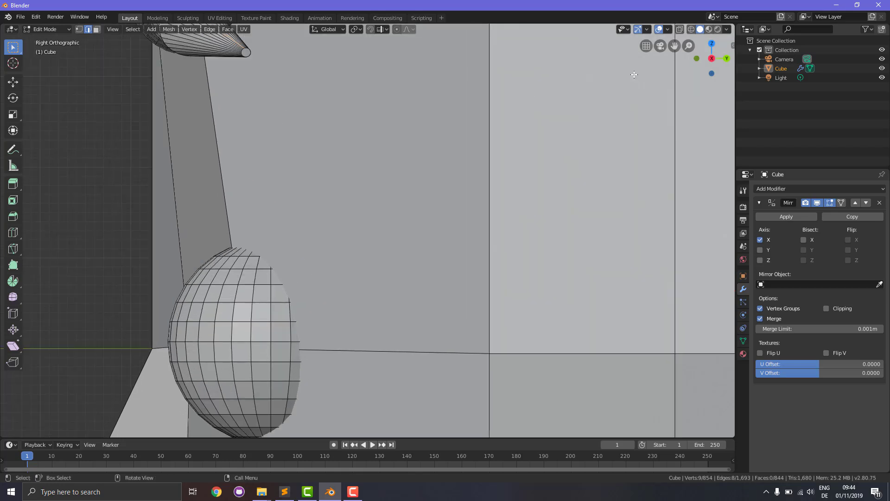
left_click_drag(675, 46, 657, 54)
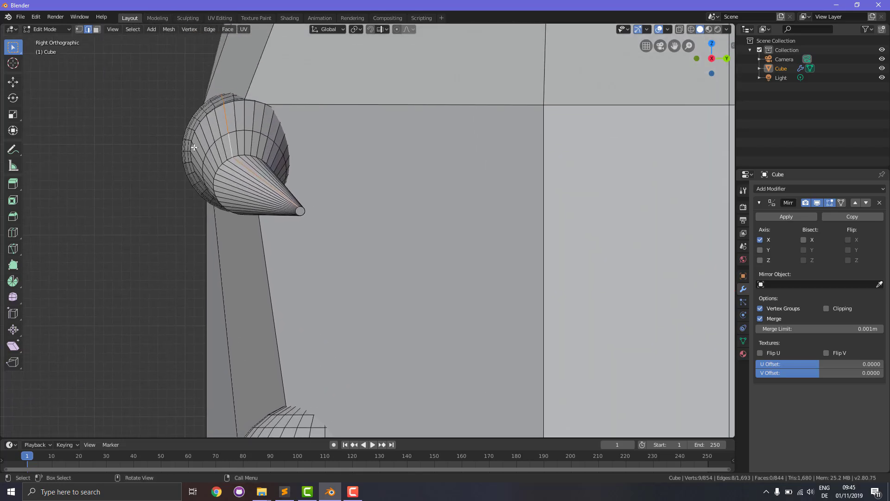
left_click(256, 161, "alt")
key("g")
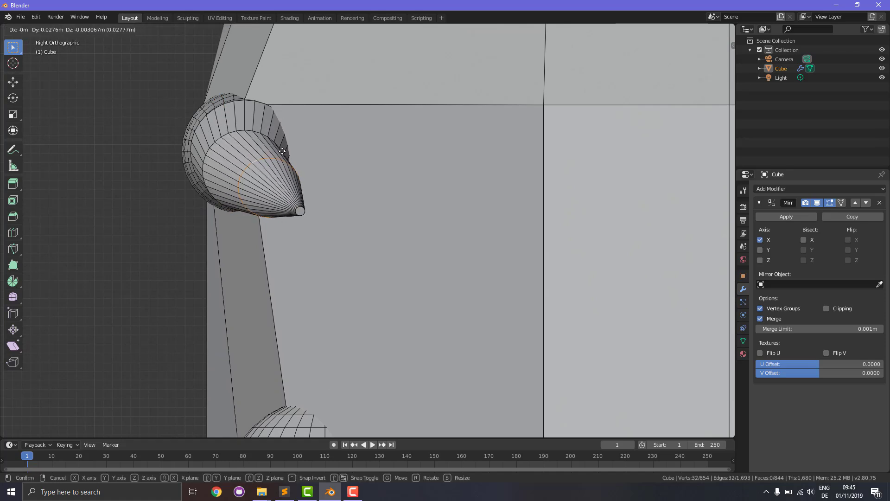
left_click(283, 151)
Move the next edge loop of the eyebrow back slightly to smooth its curve around the face, and clear the selection.
left_click(229, 133)
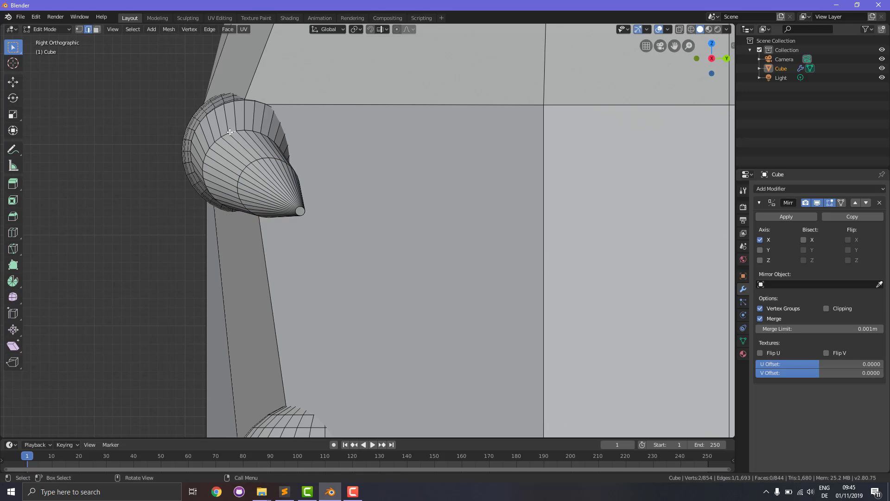
left_click(235, 132, "alt")
key("g")
left_click(248, 131)
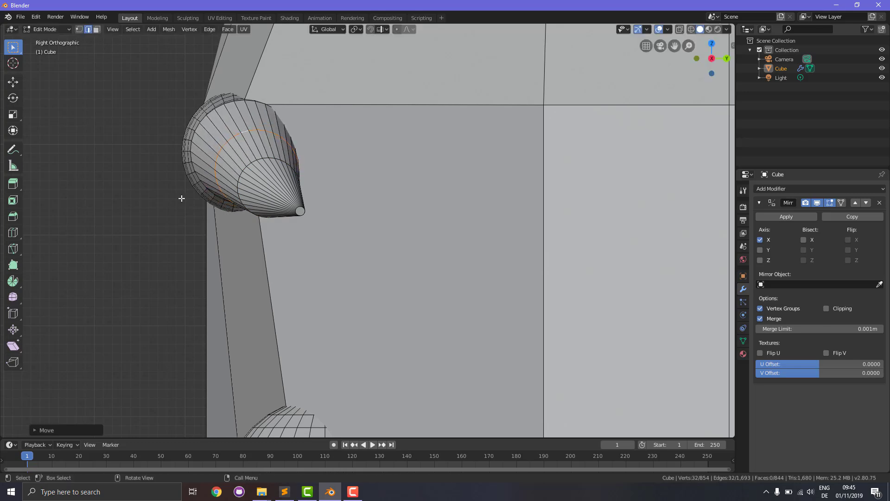
key("KP_1")
scroll(199, 205, "down", 6)
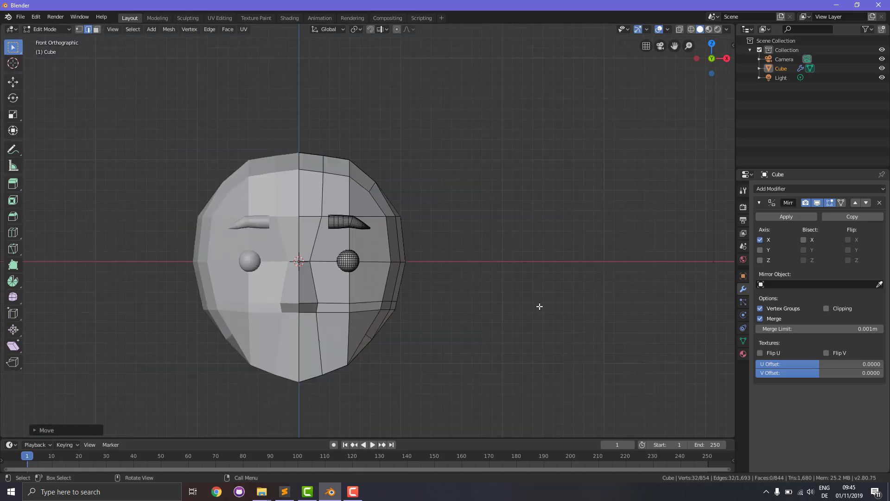
left_click(538, 305)
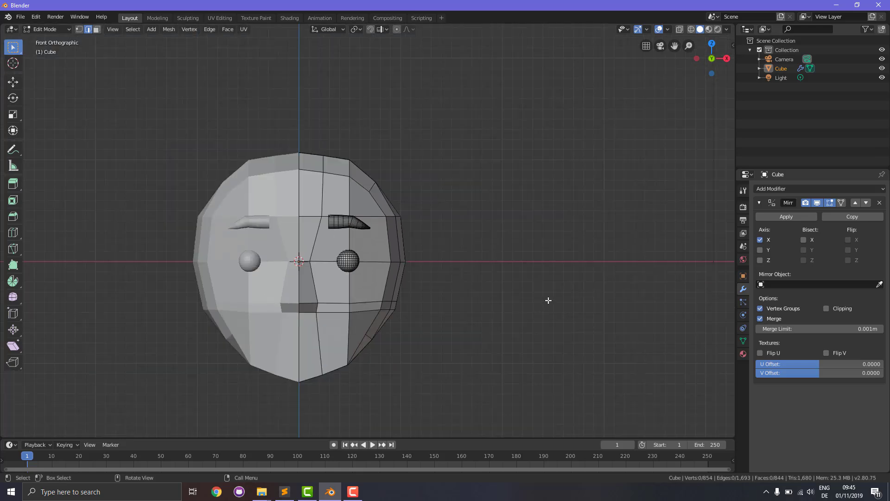
Examine the head with its curved eyebrows from the front and at slight angles.
mouse_move(543, 295)
middle_mouse_down()
mouse_move(449, 300)
mouse_move(463, 313)
mouse_move(571, 292)
mouse_move(460, 311)
mouse_move(535, 303)
middle_mouse_up()
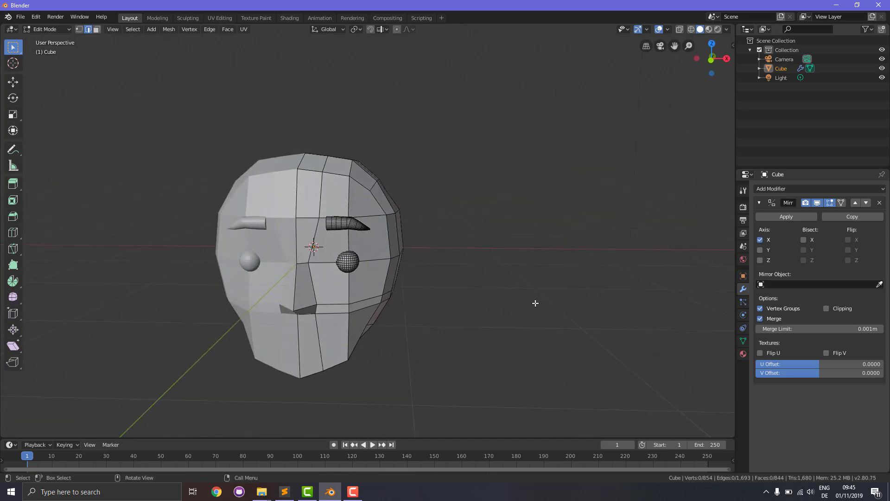
key("KP_1")
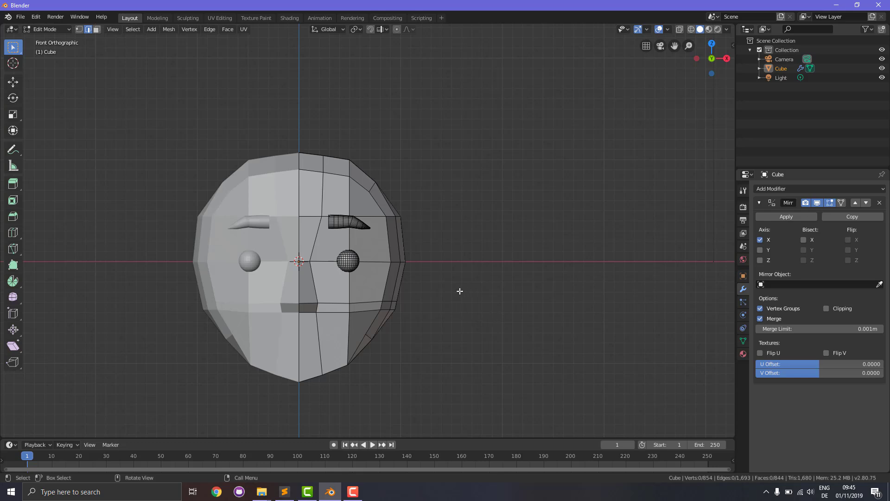
scroll(459, 292, "up", 1)
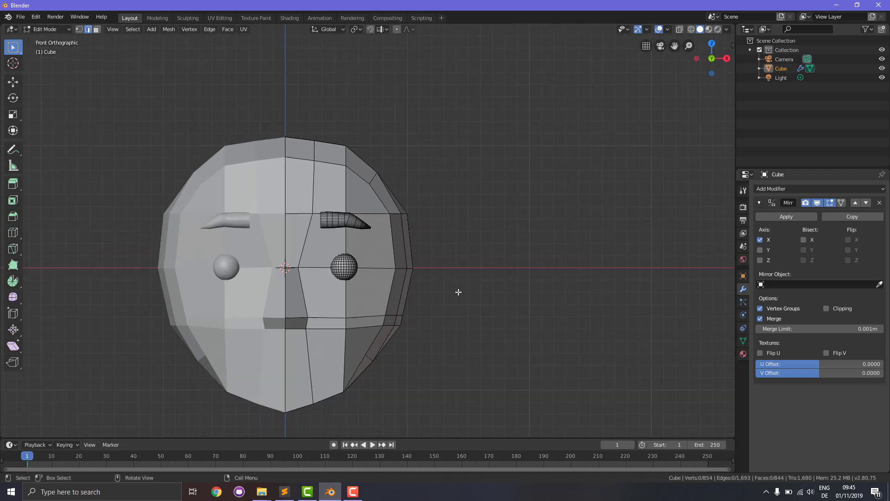
scroll(459, 292, "down", 1)
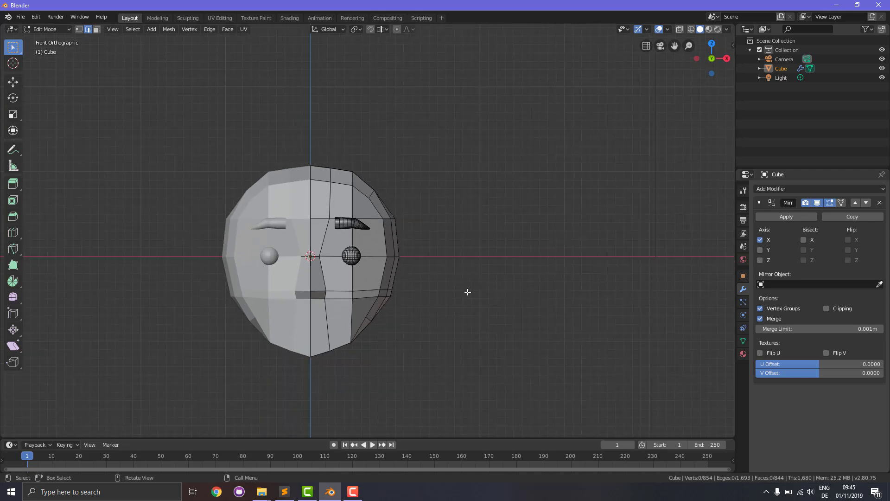
mouse_move(544, 300)
middle_mouse_down()
mouse_move(445, 305)
mouse_move(658, 310)
mouse_move(513, 289)
mouse_move(523, 301)
mouse_move(549, 290)
mouse_move(536, 294)
mouse_move(549, 302)
middle_mouse_up()
scroll(536, 295, "up", 2)
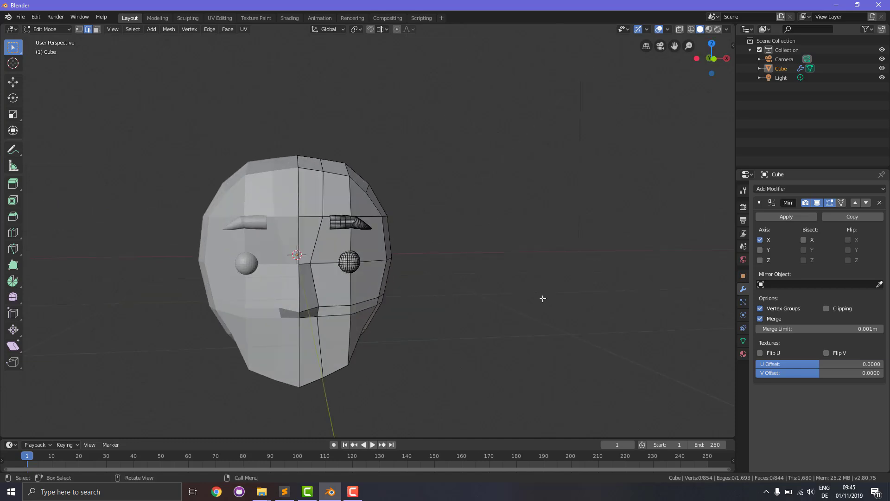
key("KP_1")
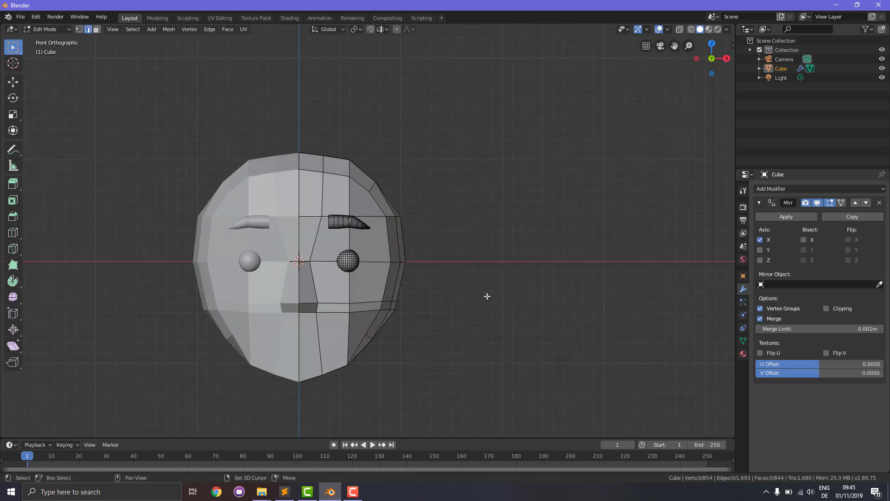
Add a cylinder to the mesh and move it sideways along X until it stands clear of the head.
key("shift+a")
left_click(462, 298)
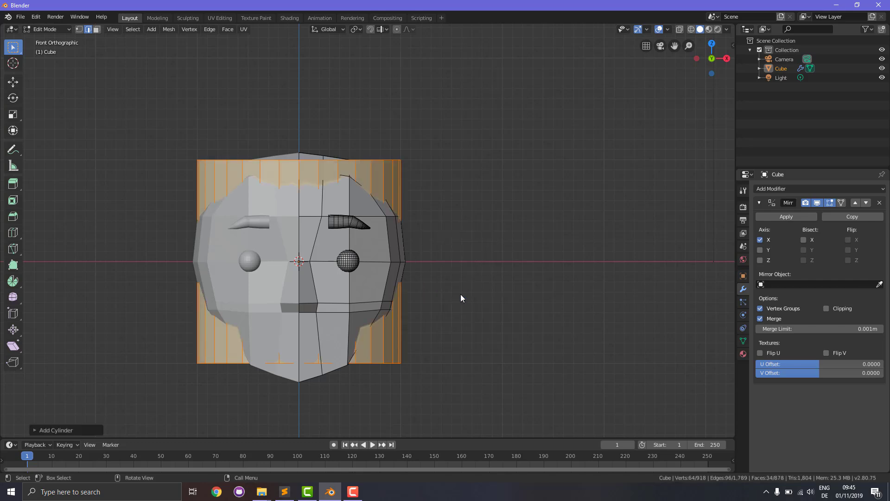
key("g")
key("x")
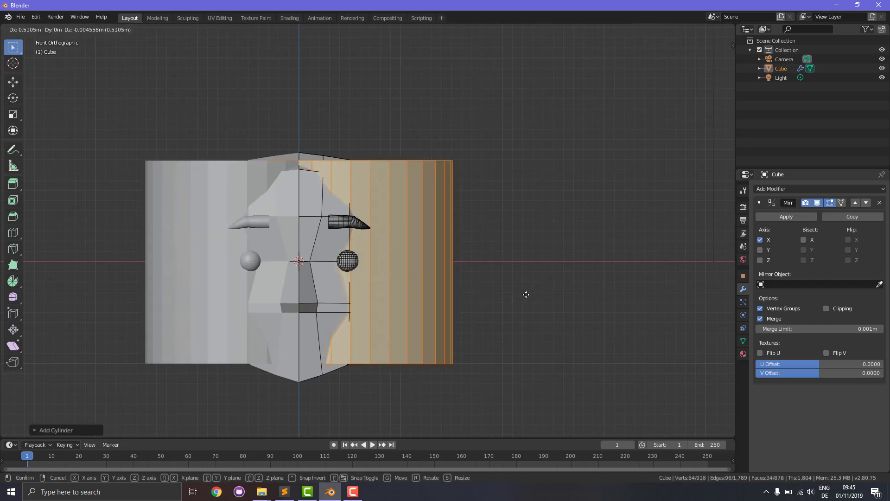
left_click(690, 289)
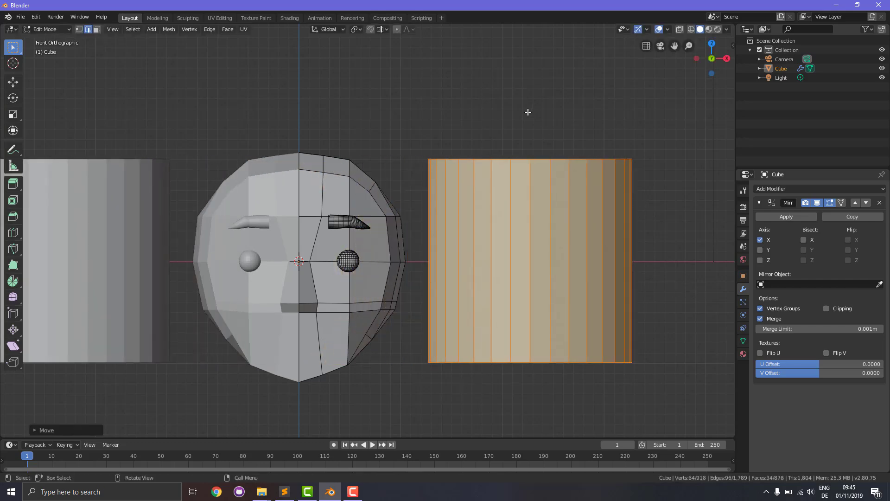
Rotate the cylinder 90 degrees about Y and scale it down uniformly to less than half the eyeball's width.
key("r")
key("y")
key("9")
key("0")
key("Return")
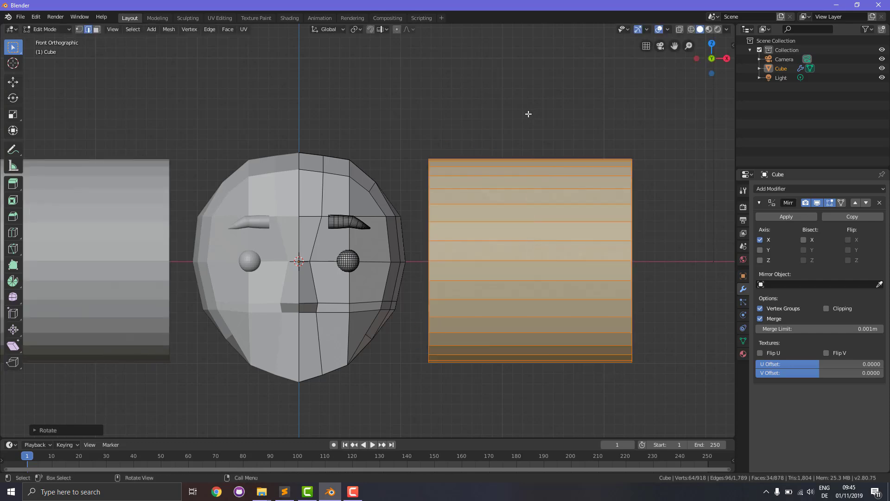
key("s")
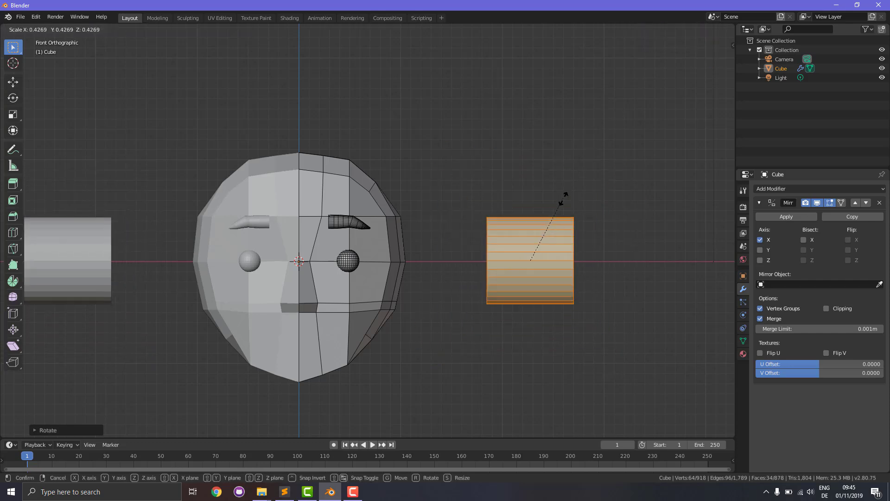
left_click(536, 261)
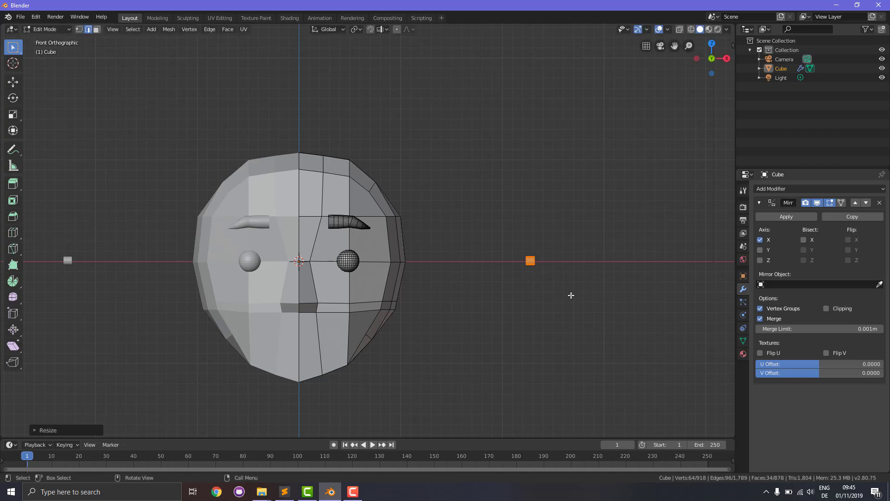
Select the small cylinder's end face farthest from the head and move it inward along X until only a thin disc remains.
scroll(589, 300, "up", 8)
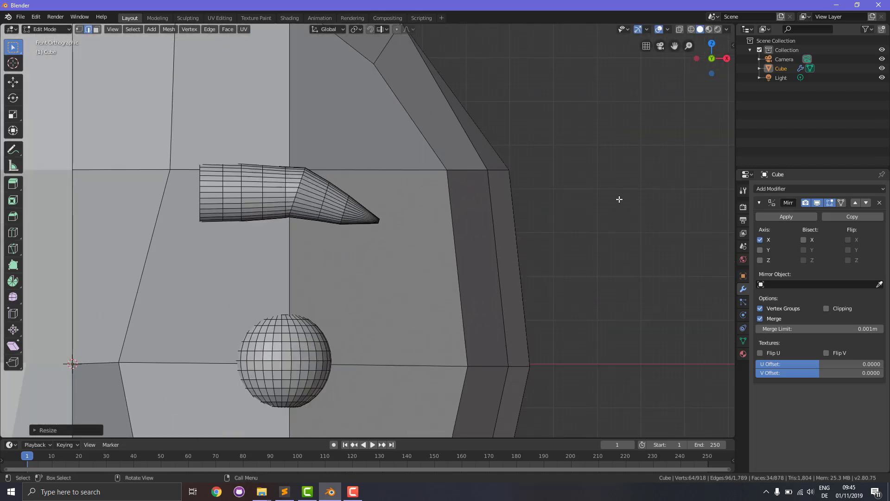
left_click_drag(675, 46, 2, 2)
scroll(549, 295, "up", 6)
left_click_drag(675, 46, 546, 15)
scroll(629, 191, "up", 4)
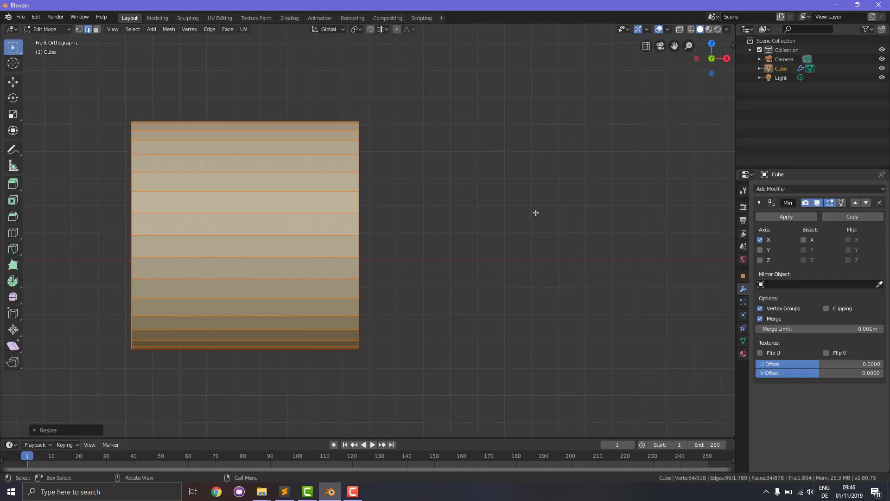
left_click(96, 29)
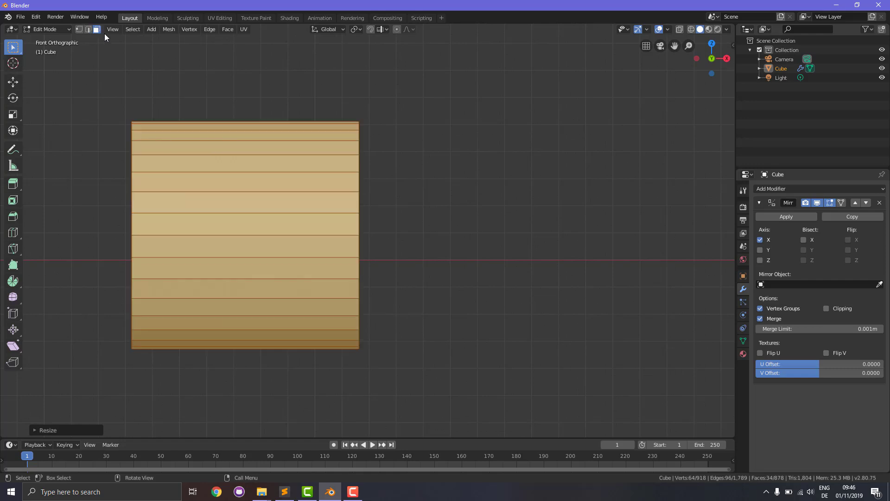
scroll(355, 206, "down", 8)
middle_click_drag(334, 209, 355, 206)
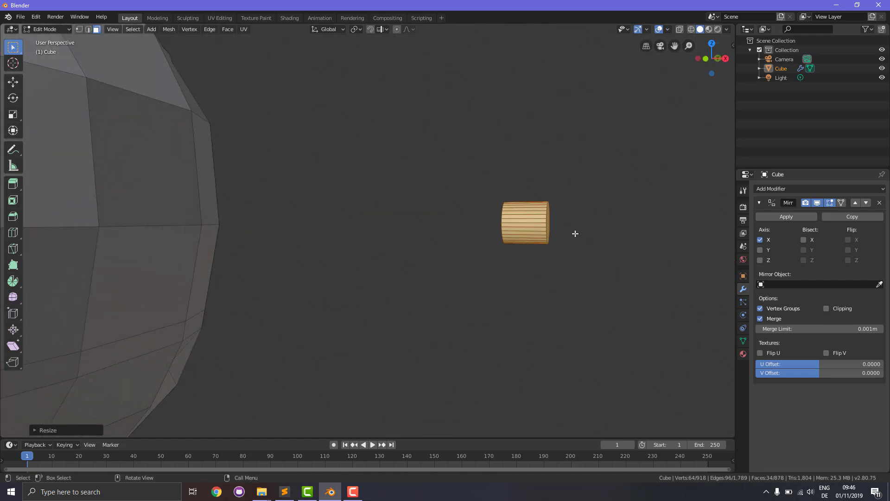
left_click(550, 226)
key("KP_1")
key("KP_Decimal")
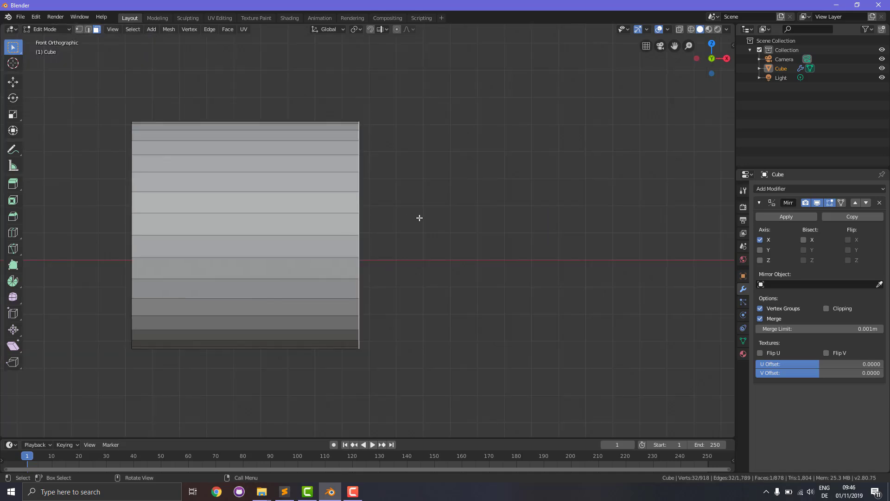
key("g")
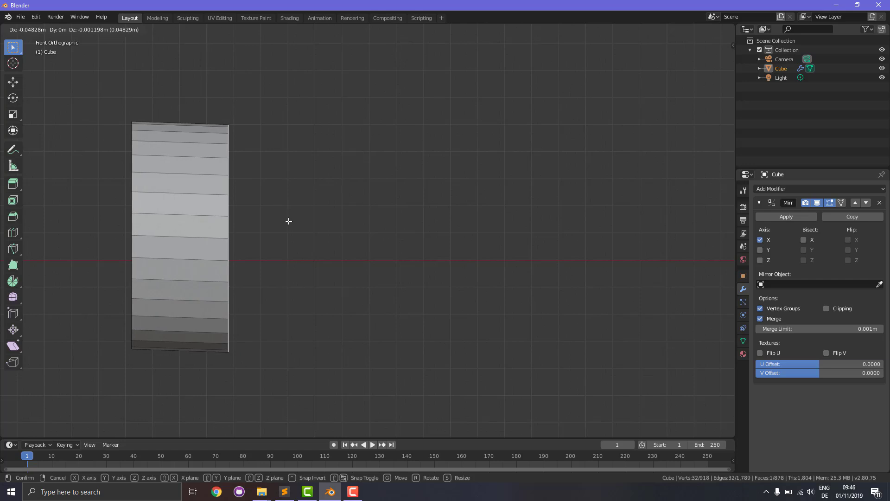
key("x")
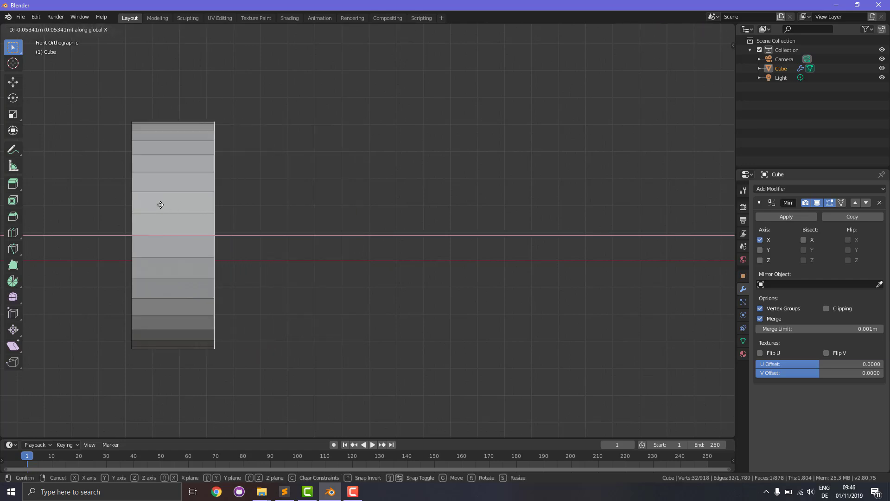
left_click(113, 204)
Scale the disc's outer end face up slightly to flare the rim, and extrude it outward by about the disc's thickness.
key("s")
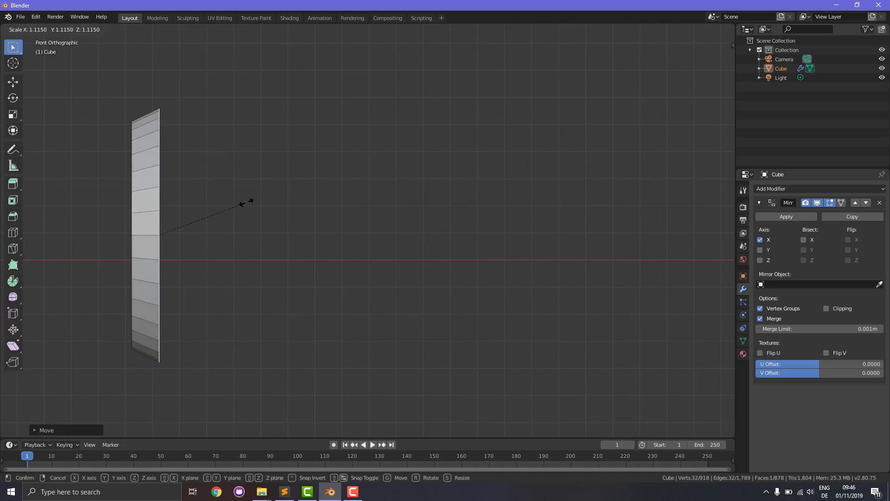
left_click(251, 209)
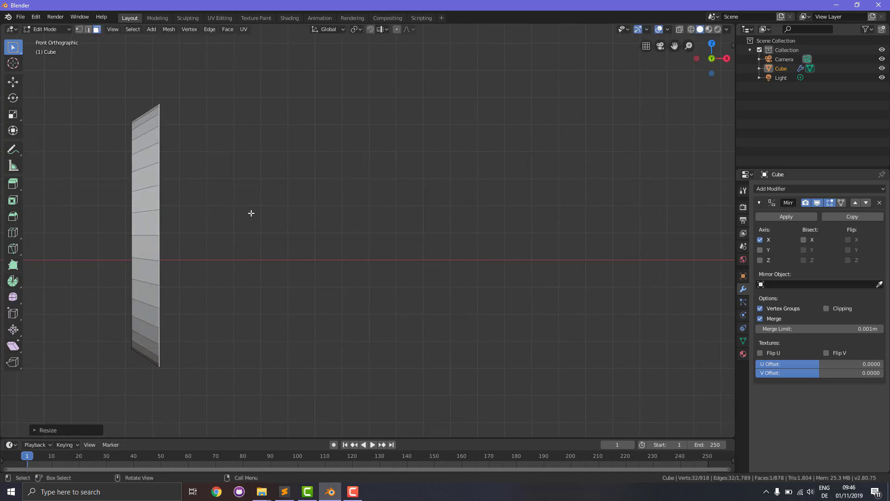
key("e")
left_click(283, 220)
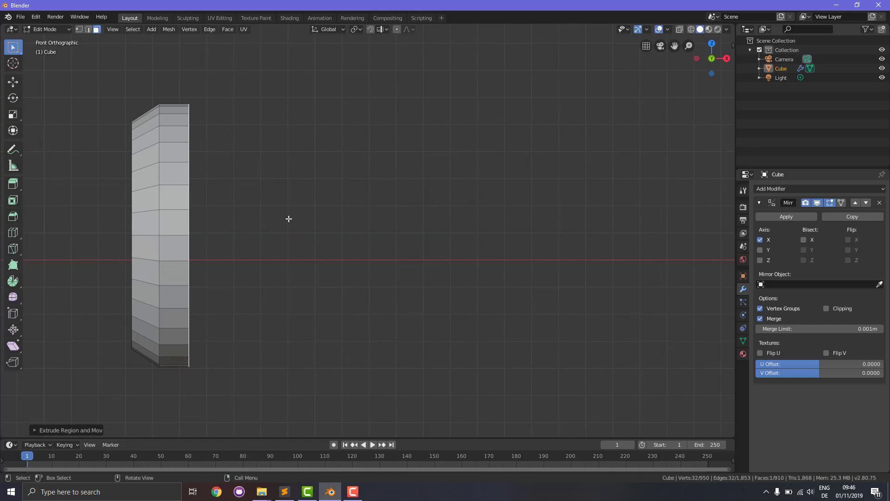
Scale the part's outer end face down so the rim tapers, and extrude it by a similar, slightly narrower segment.
key("s")
left_click(321, 203)
key("g")
key("z")
key("z")
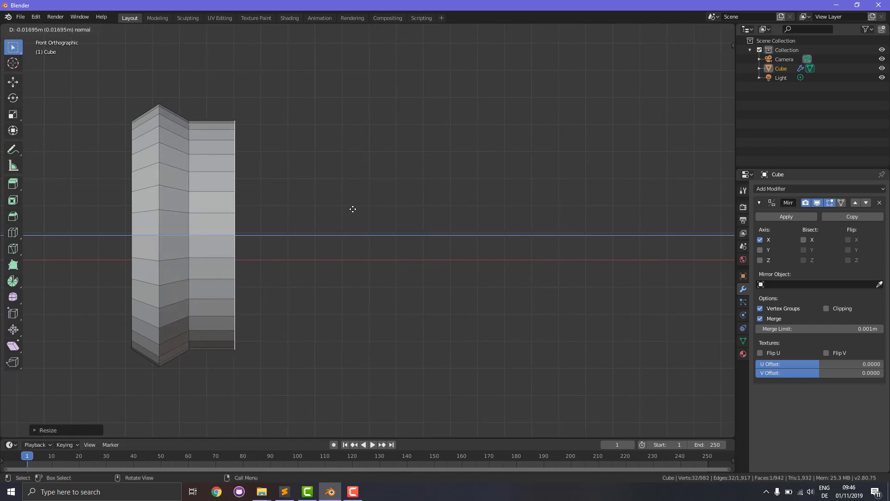
left_click(338, 205)
key("s")
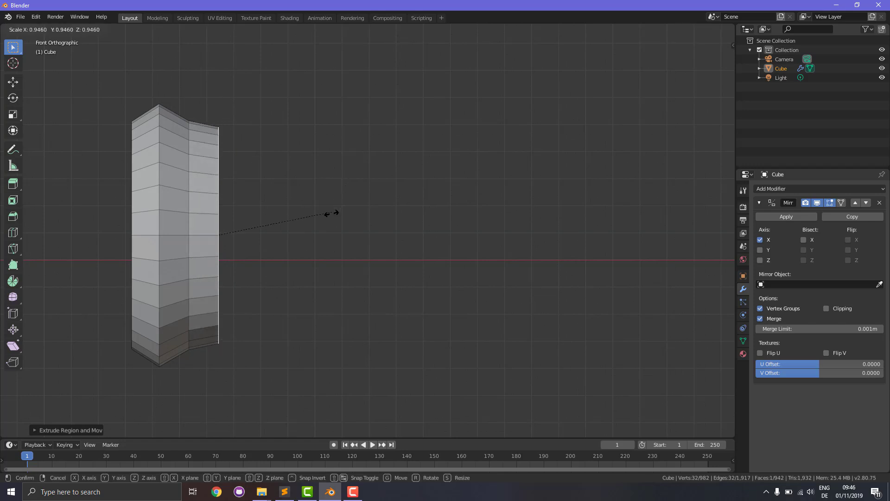
left_click(325, 219)
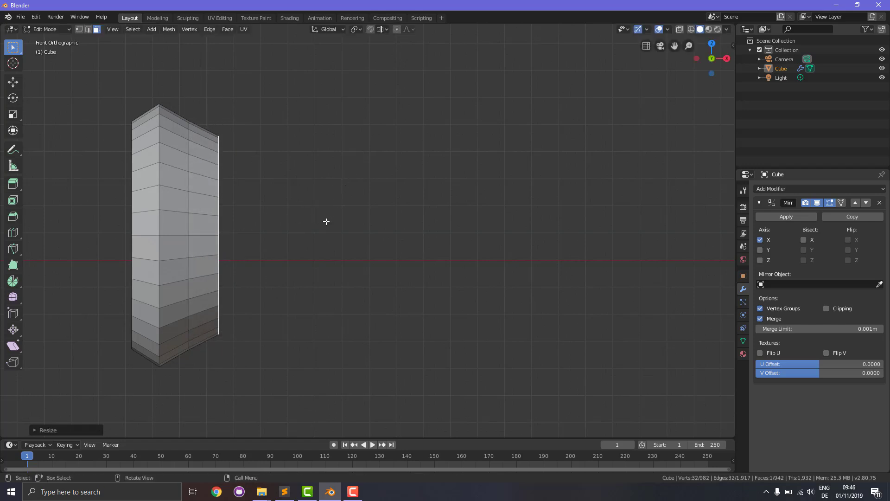
Extrude the narrowed end face outward by about 0.017 m and scale it down to roughly 0.8 of its size.
key("KP_3")
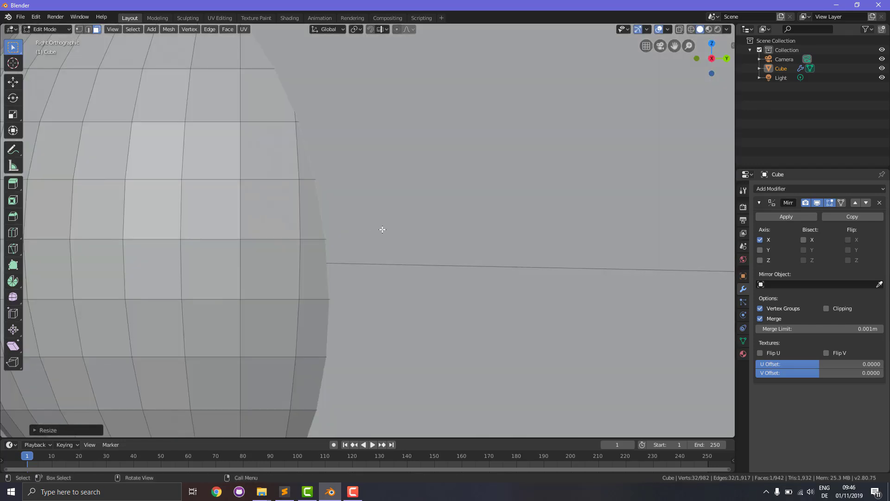
scroll(382, 229, "down", 10)
key("KP_1")
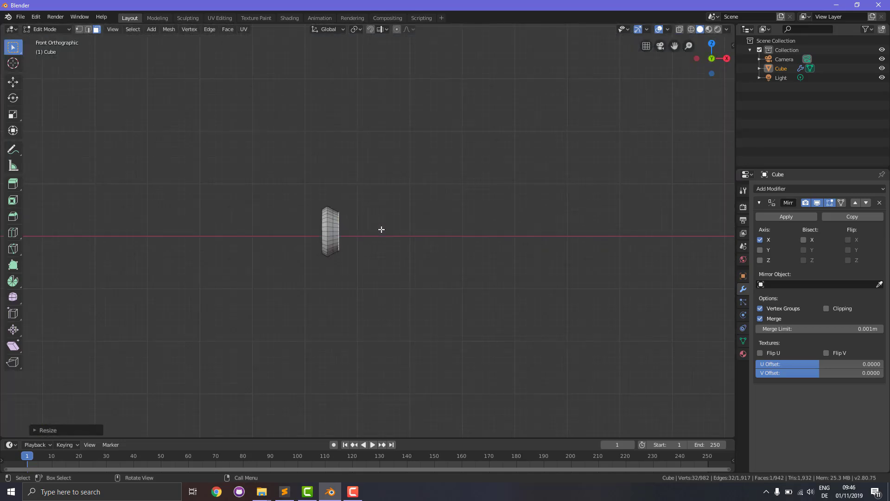
scroll(382, 229, "up", 8)
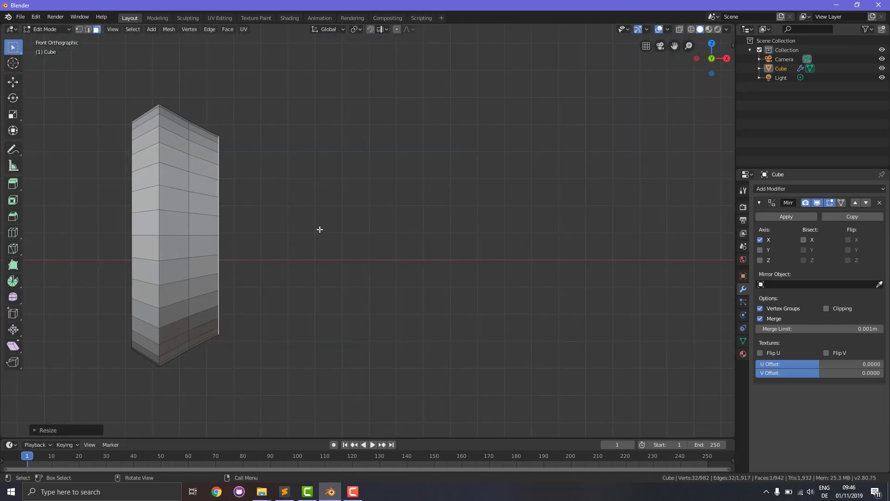
key("e")
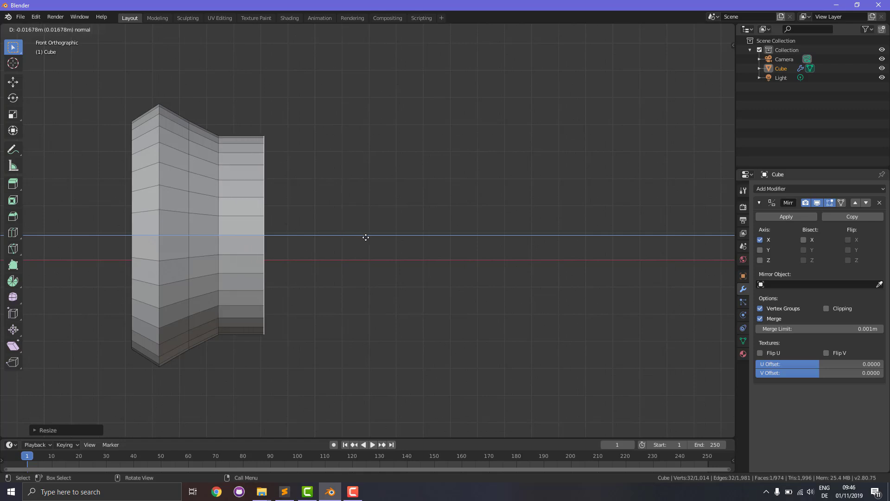
left_click(367, 237)
key("s")
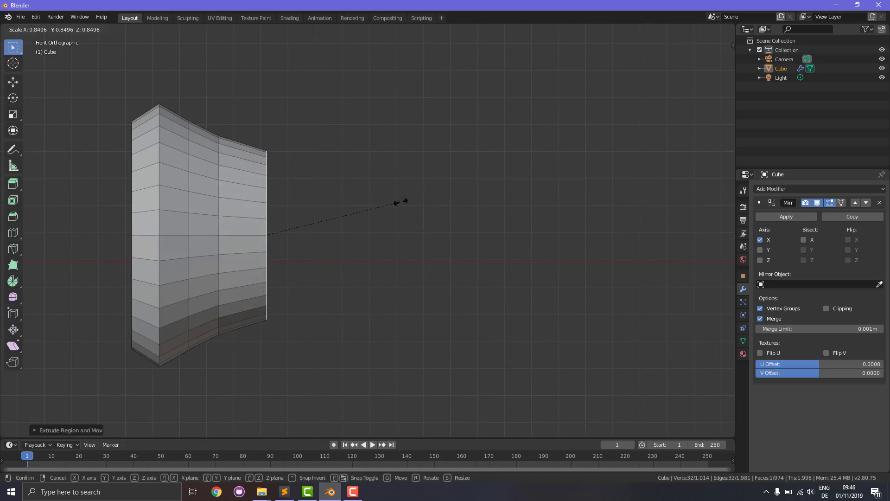
left_click(394, 205)
Extrude the end face outward about twice as far as the previous segment and scale it down to about half.
key("e")
left_click(487, 211)
key("s")
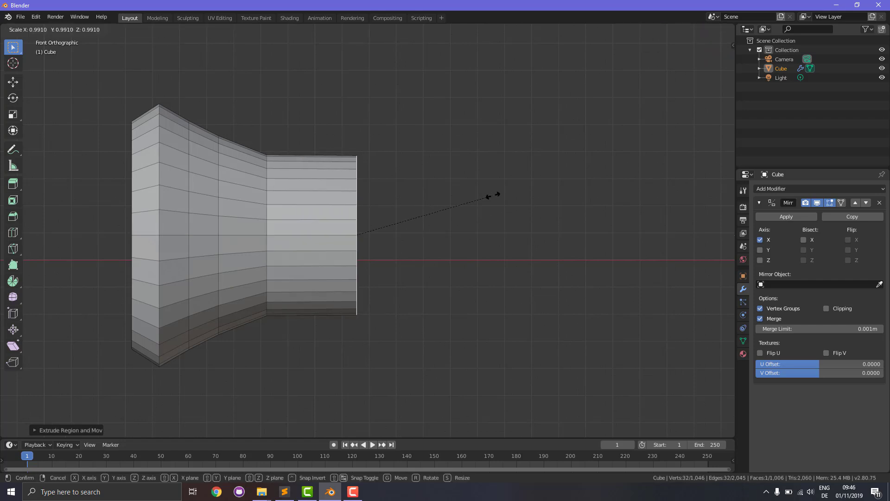
left_click(425, 241)
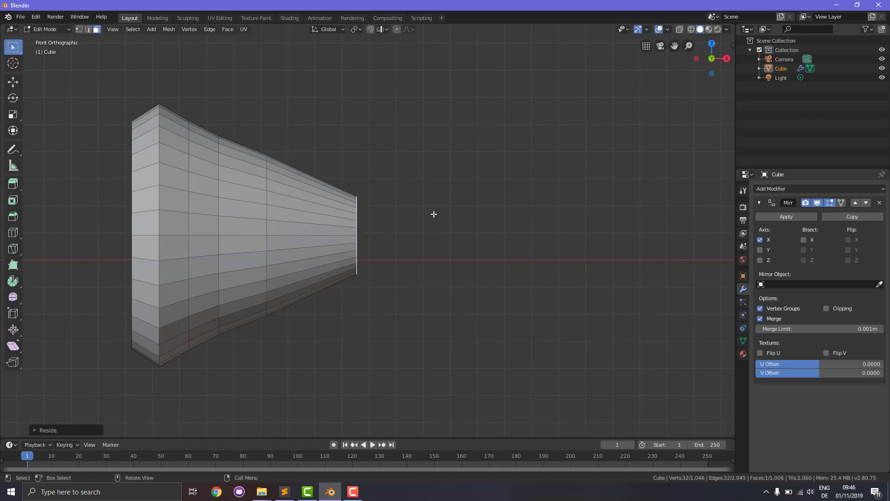
Extrude the end face outward once more, scale it down to about 0.12 to form a near-pointed tip, and deselect it.
key("e")
left_click(498, 220)
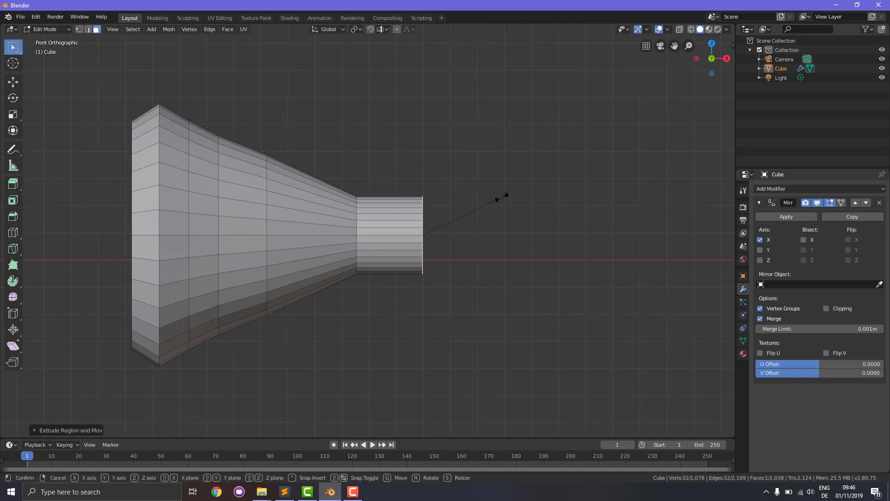
key("s")
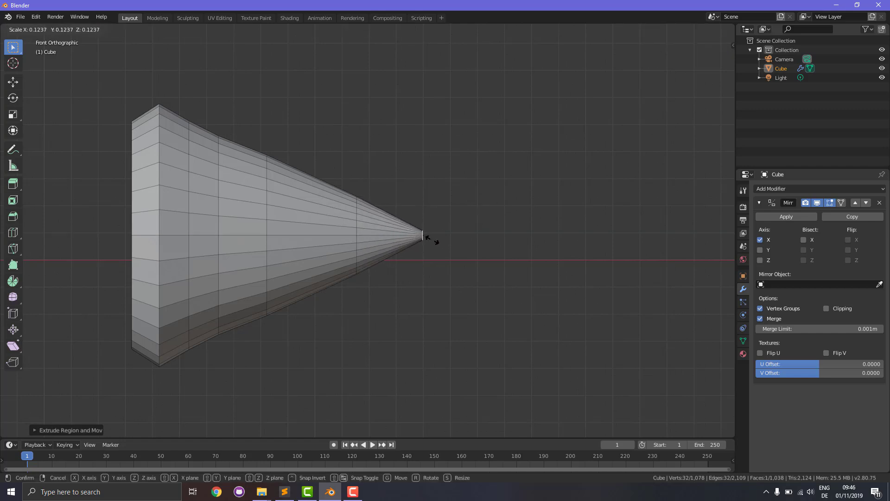
left_click(431, 238)
left_click(440, 295)
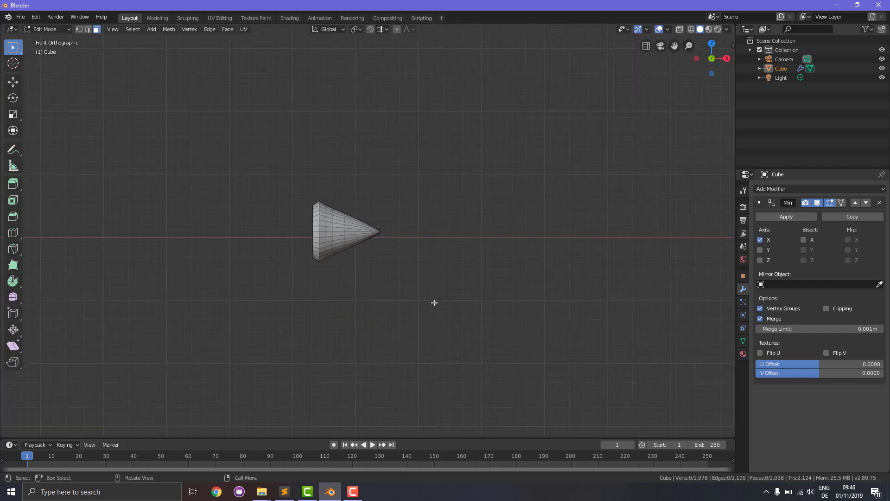
Examine the overall shape of the tapered cone from the front and at an angle.
scroll(434, 302, "up", 5)
middle_click_drag(306, 344, 329, 325)
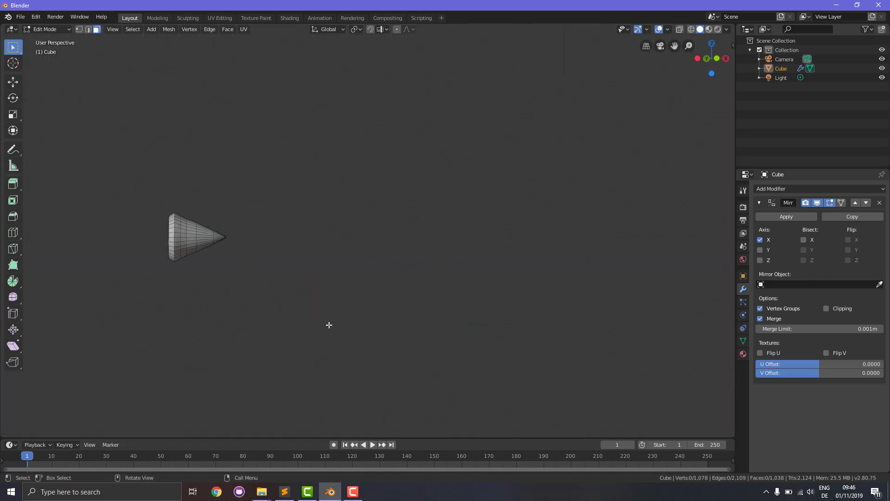
mouse_move(675, 46)
left_mouse_down()
mouse_move(881, 46)
mouse_move(681, 46)
left_mouse_up()
scroll(511, 259, "up", 2)
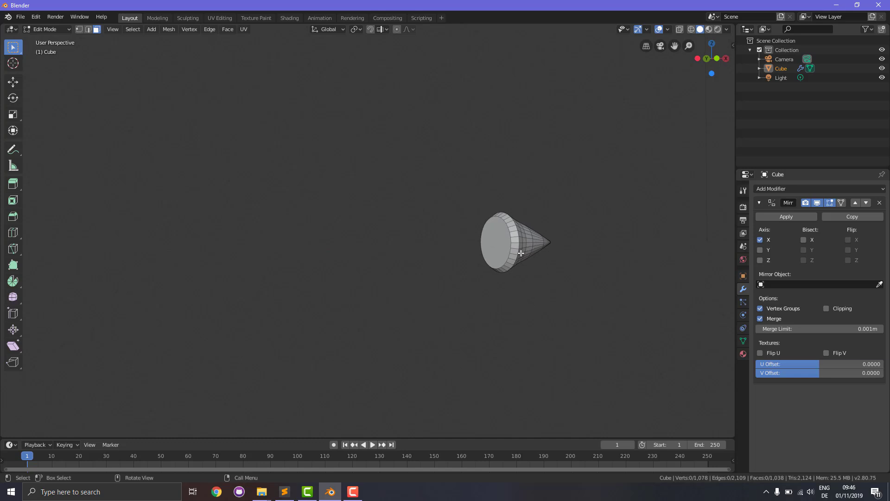
scroll(491, 260, "up", 8)
key("KP_1")
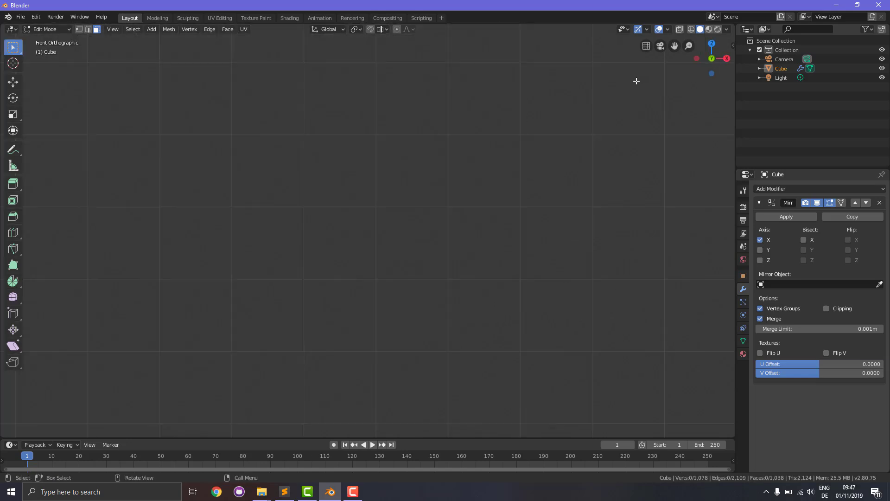
scroll(501, 200, "down", 6)
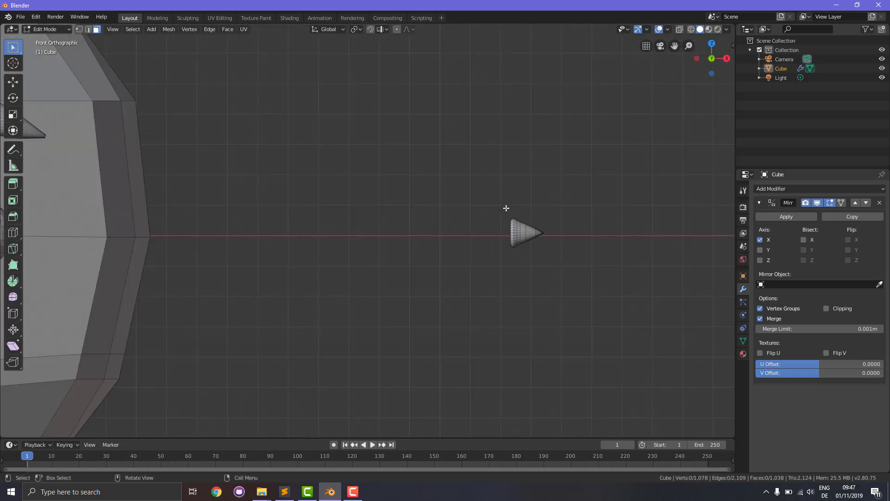
left_click_drag(669, 43, 357, 47)
scroll(594, 166, "up", 10)
scroll(482, 230, "down", 3)
middle_click_drag(473, 233, 332, 233)
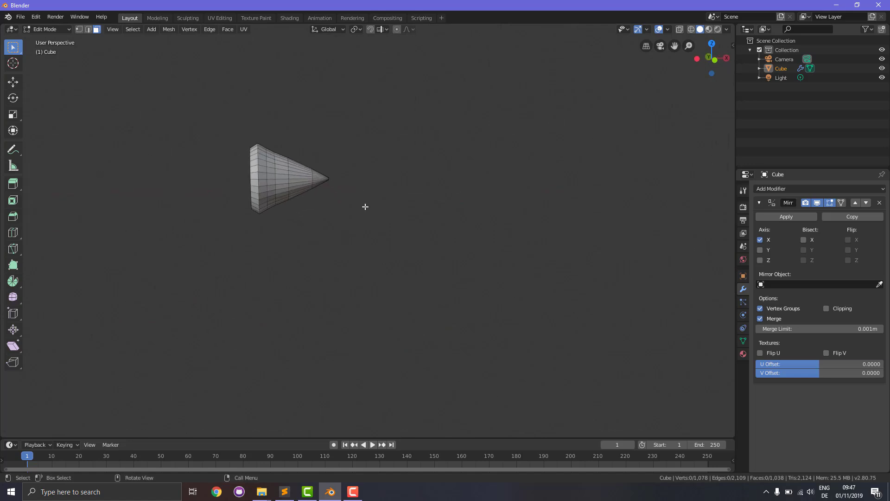
key("KP_1")
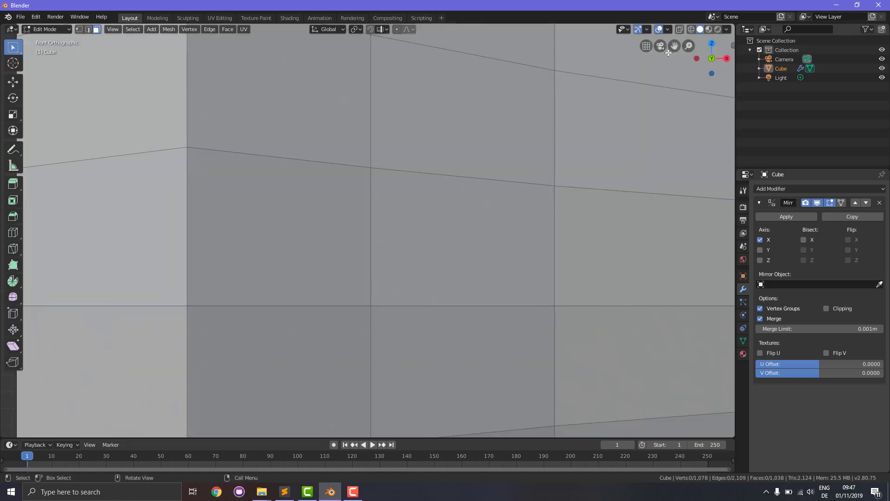
scroll(629, 133, "down", 8)
scroll(563, 166, "up", 1)
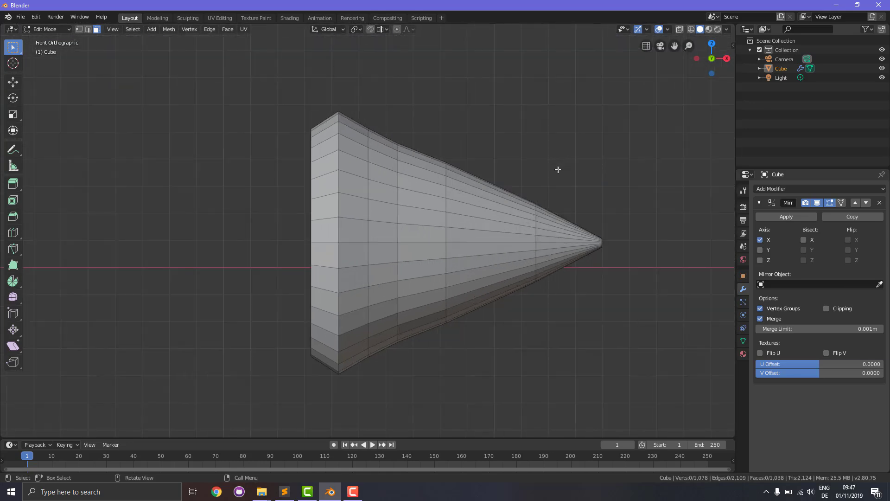
Examine the cone's lower rim and flat base, and its position relative to the head.
left_click(339, 361)
left_click(310, 354)
middle_click_drag(323, 329, 368, 328)
middle_click_drag(207, 294, 231, 294)
left_click_drag(675, 46, 675, 46)
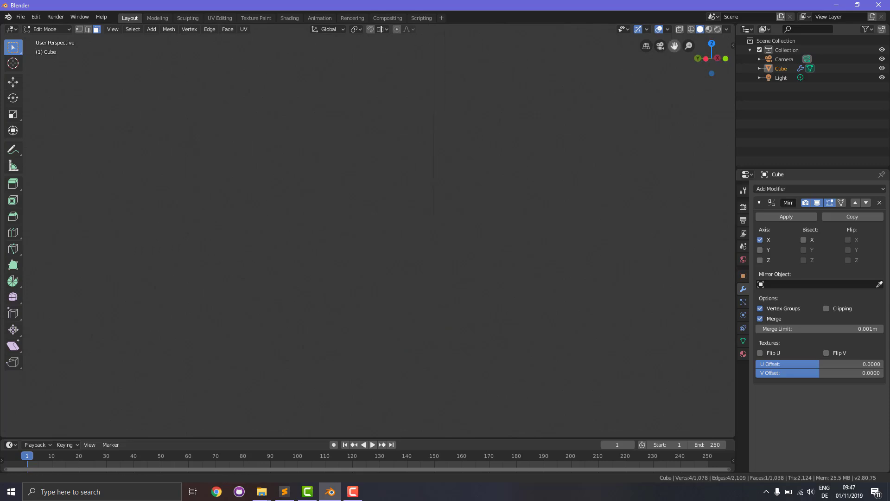
scroll(328, 198, "down", 2)
scroll(331, 201, "down", 5)
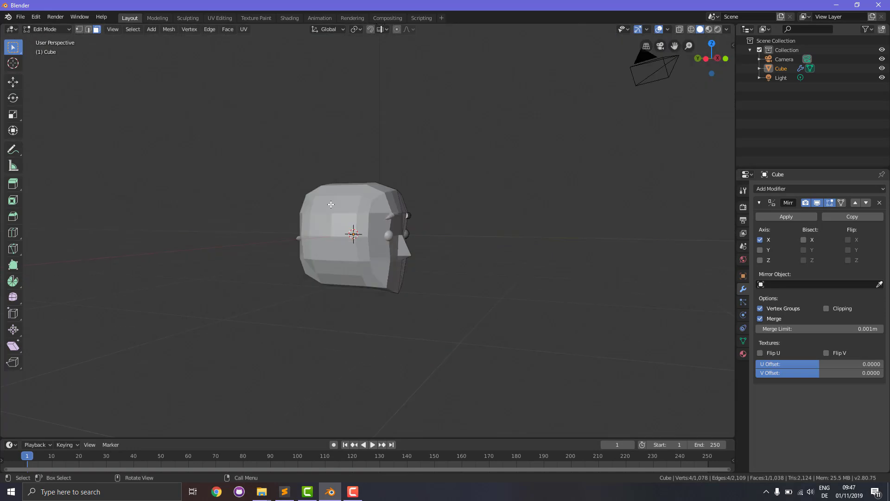
middle_click_drag(386, 219, 346, 232)
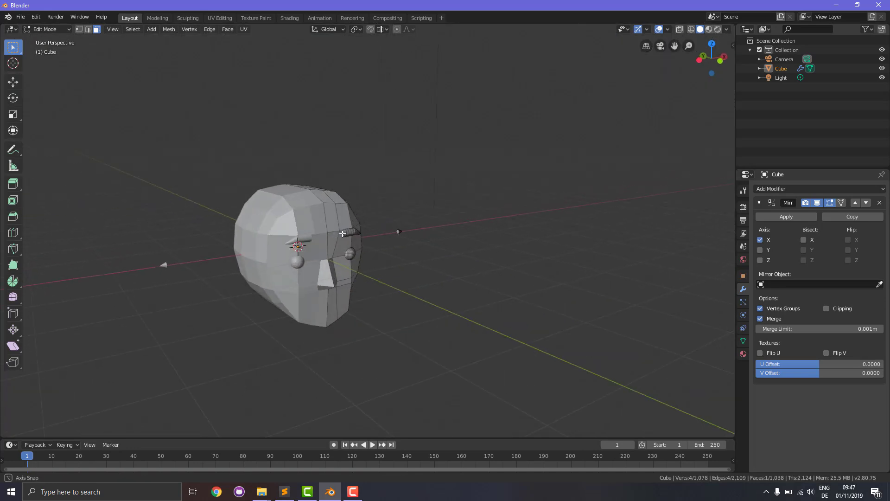
key("KP_1")
scroll(340, 234, "up", 8)
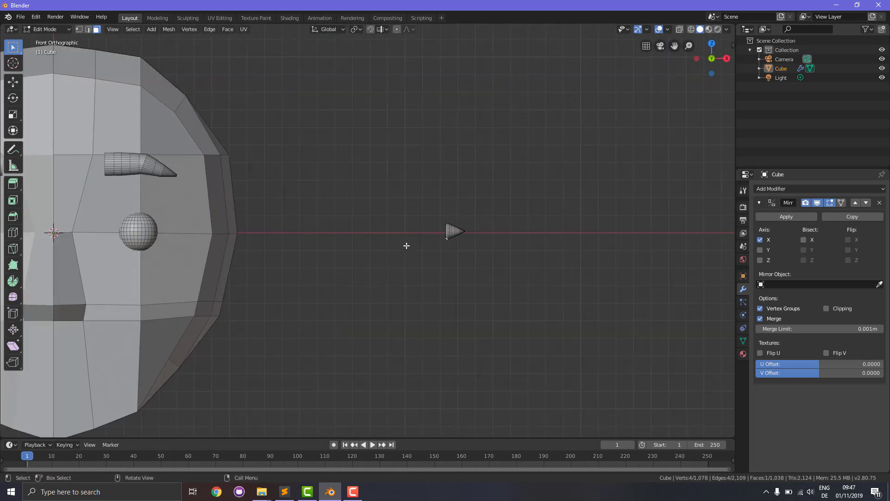
middle_click_drag(428, 250, 490, 257)
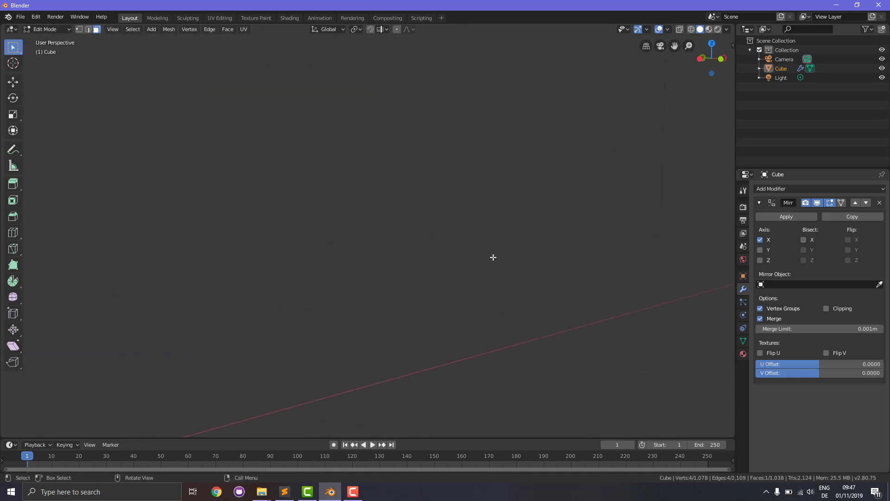
left_click_drag(675, 46, 630, 160)
left_click_drag(675, 45, 650, 269)
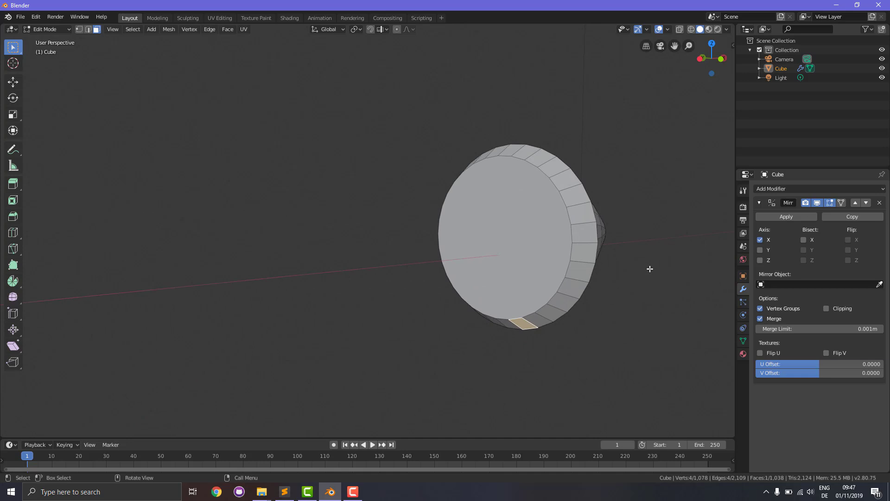
Select the ten lowest vertices around the edge of the cone's flat base and move them slightly down along Z.
left_click(80, 30)
left_click(513, 320)
left_click(523, 319, "shift")
left_click(533, 313, "shift")
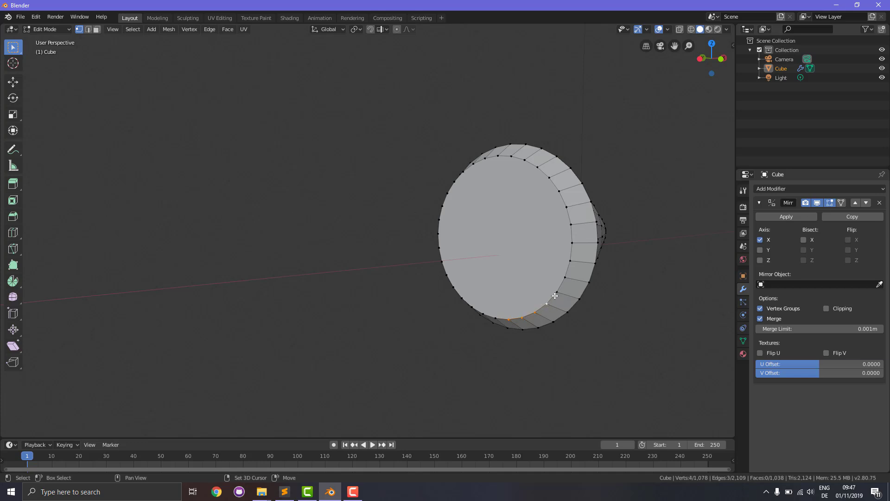
left_click(496, 318, "shift")
left_click(454, 285, "shift")
key("g")
key("z")
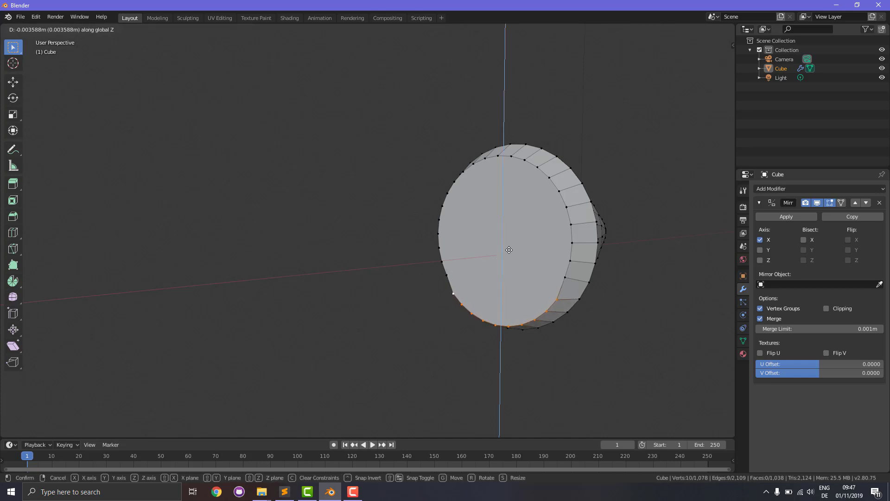
left_click(509, 261)
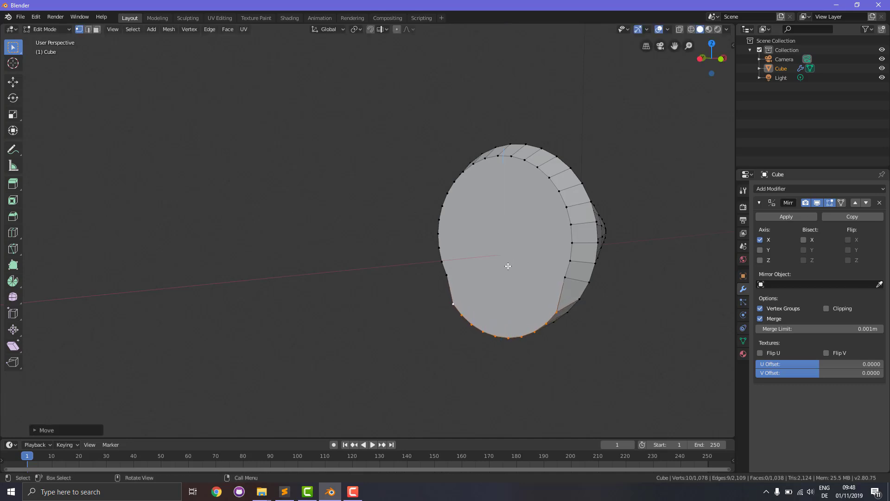
Move the base-edge vertex just above the lowered section slightly outward on each side to smooth the outline.
middle_click_drag(511, 282, 570, 285)
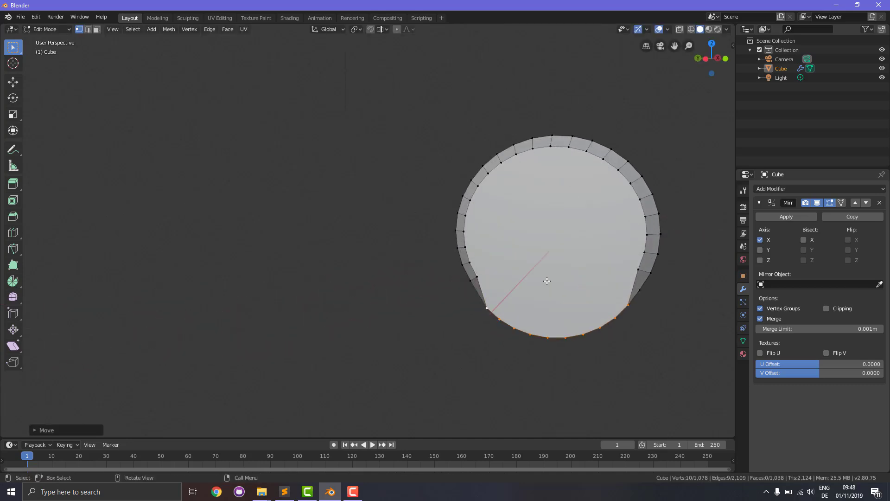
scroll(592, 289, "up", 3)
left_click_drag(675, 46, 608, 133)
scroll(592, 187, "up", 1)
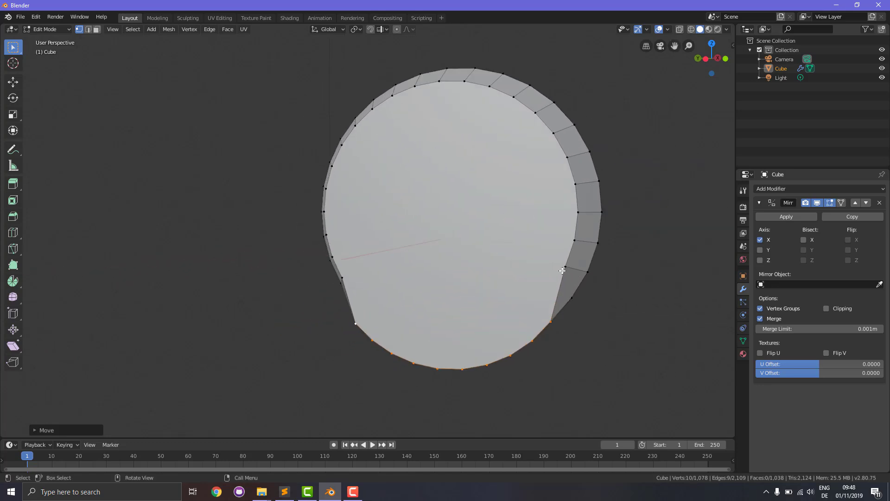
left_click(564, 269)
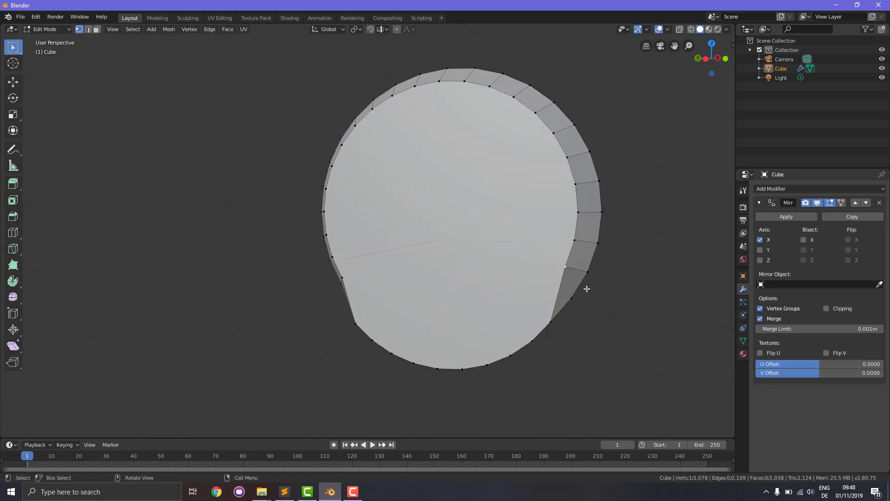
key("g")
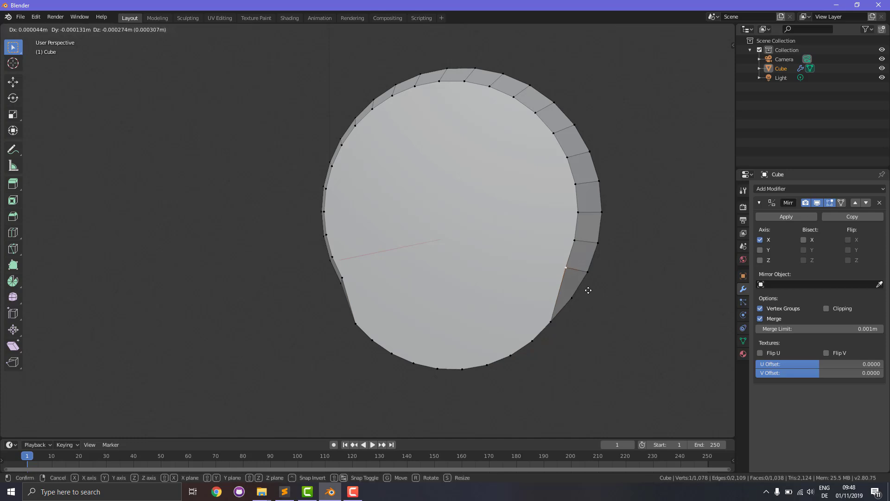
left_click(592, 294)
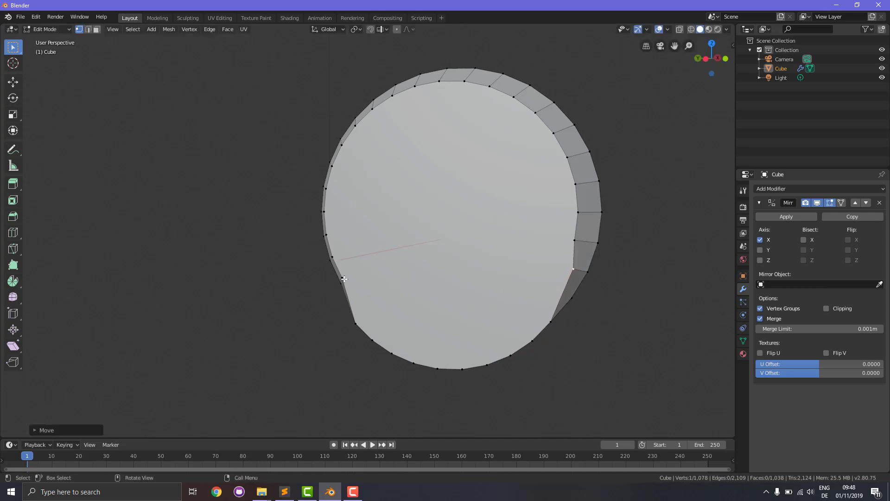
key("g")
left_click(437, 267)
Move the next vertex up on the base's right edge slightly outward.
left_click(573, 242)
key("g")
left_click(687, 241)
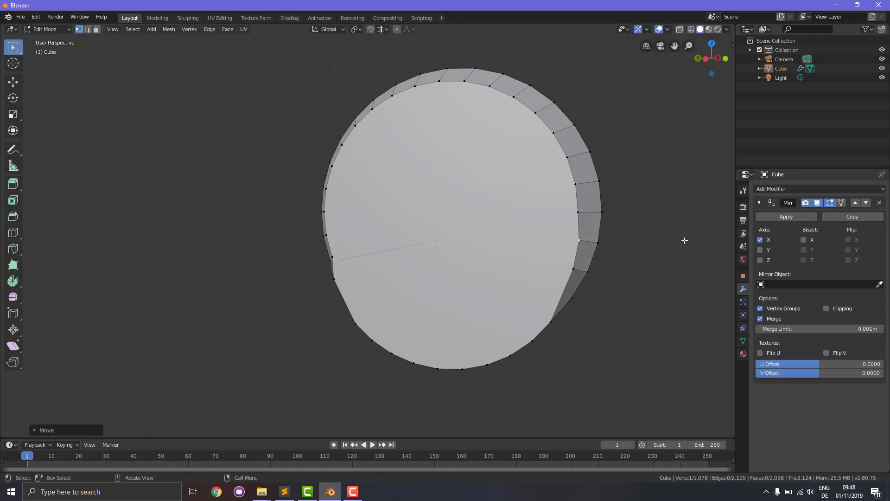
Move two lower vertices on the right edge of the cone's flat base outward toward the outer rim.
mouse_move(677, 239)
middle_mouse_down()
mouse_move(592, 238)
mouse_move(660, 230)
mouse_move(688, 238)
middle_mouse_up()
left_click(576, 259)
key("g")
left_click(588, 261)
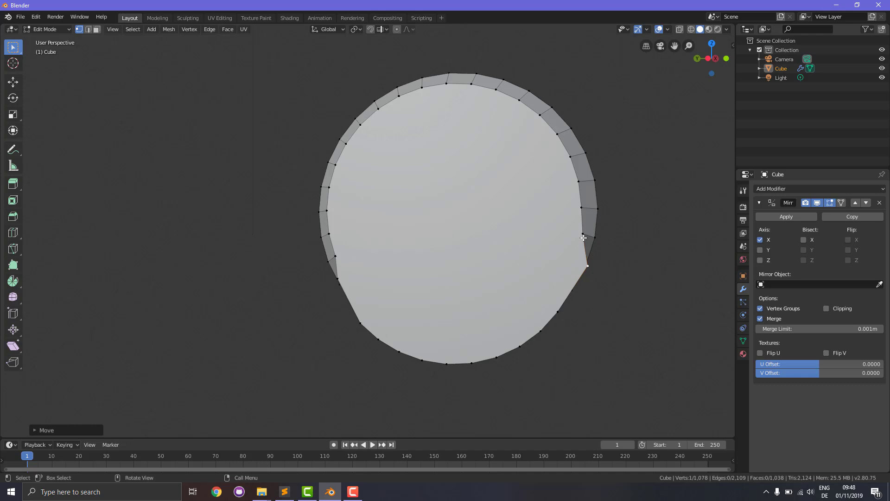
key("g")
left_click(620, 260)
middle_click_drag(620, 260, 519, 288)
scroll(503, 276, "down", 3)
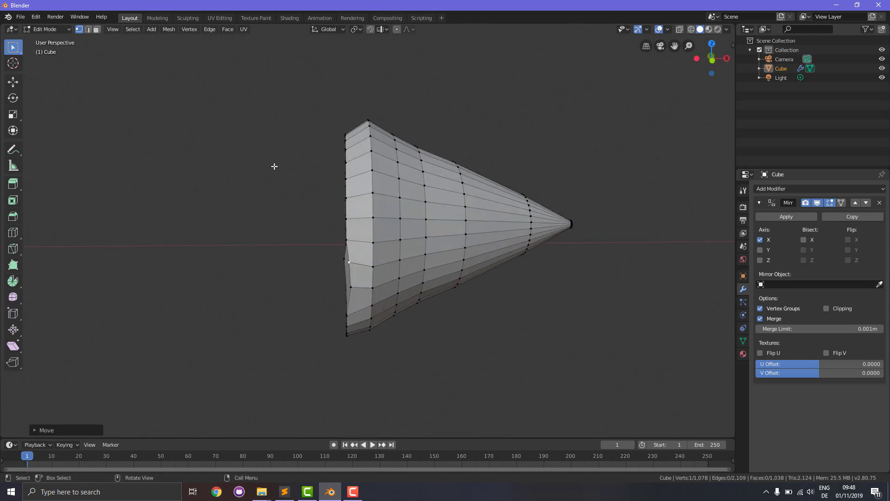
Select the lengthwise edge line just below the cone's middle and push it inward to form a groove running from base to tip.
left_click(88, 29)
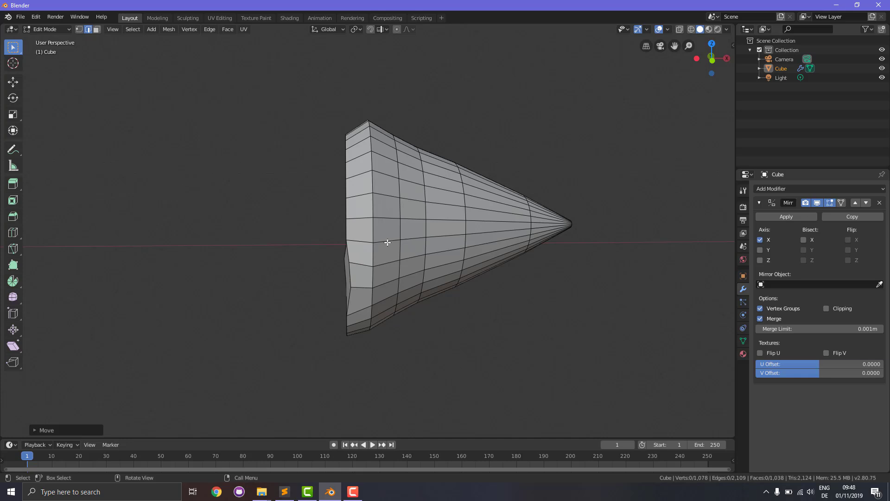
left_click(388, 242, "alt")
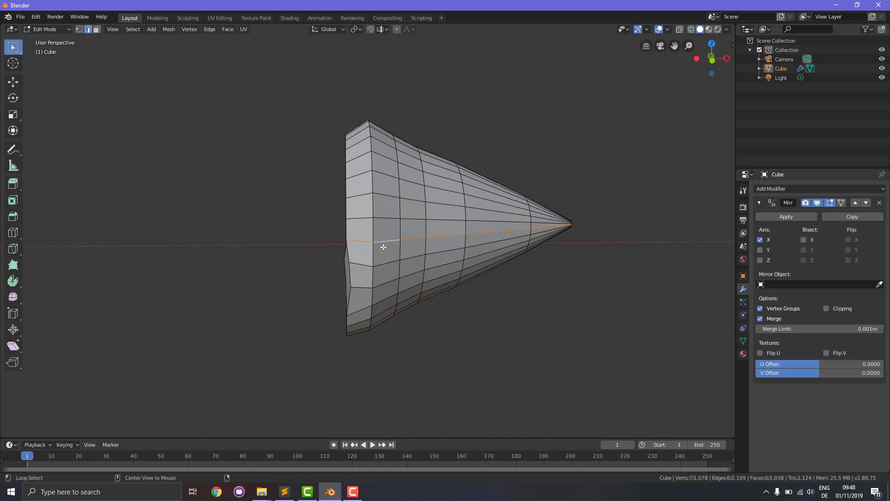
left_click(396, 265, "alt")
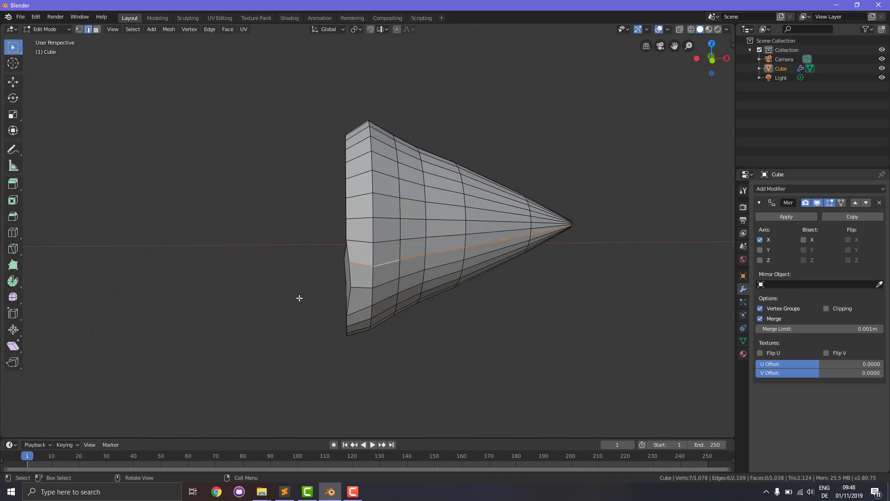
middle_click_drag(318, 298, 432, 300)
key("KP_1")
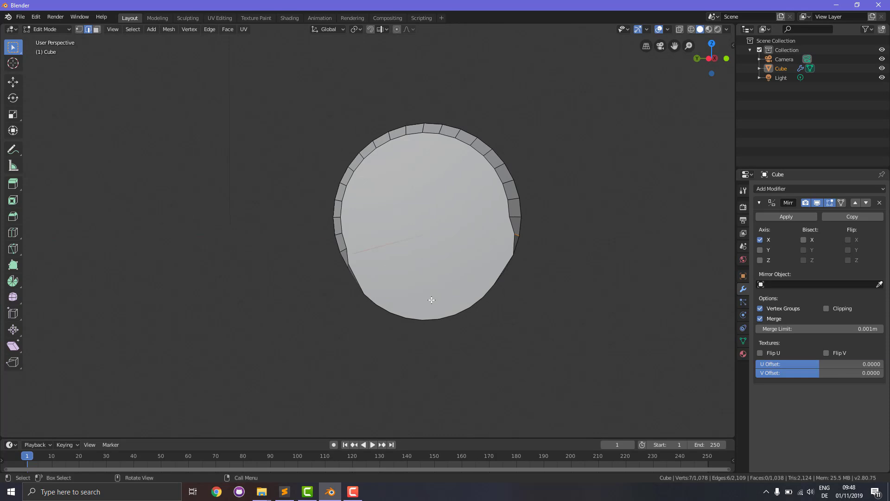
key("g")
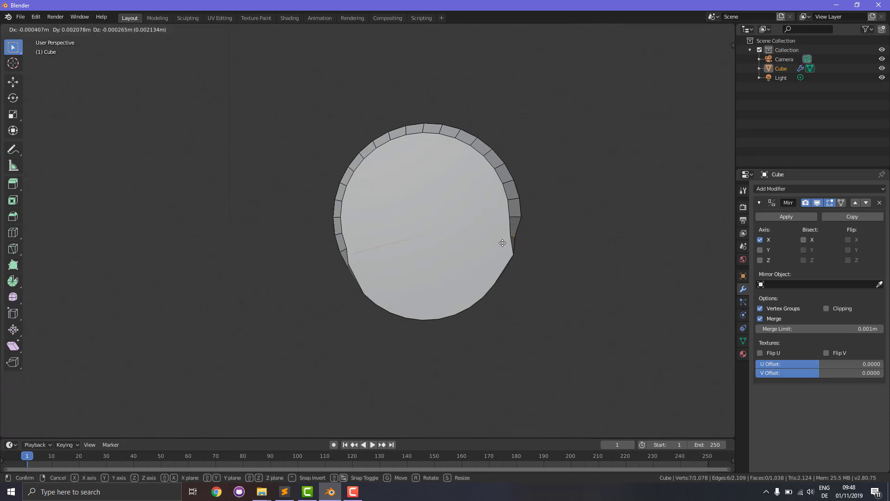
left_click(484, 240)
middle_click_drag(589, 266, 482, 274)
scroll(483, 274, "down", 4)
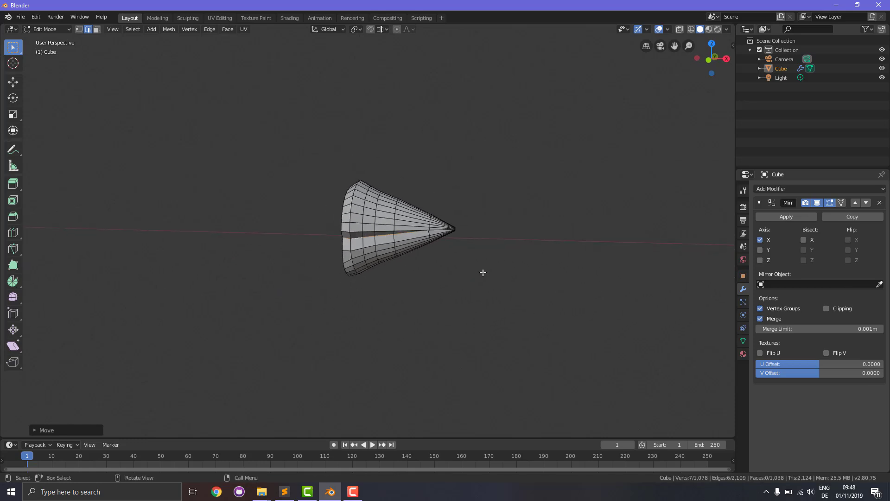
middle_click_drag(417, 261, 413, 203)
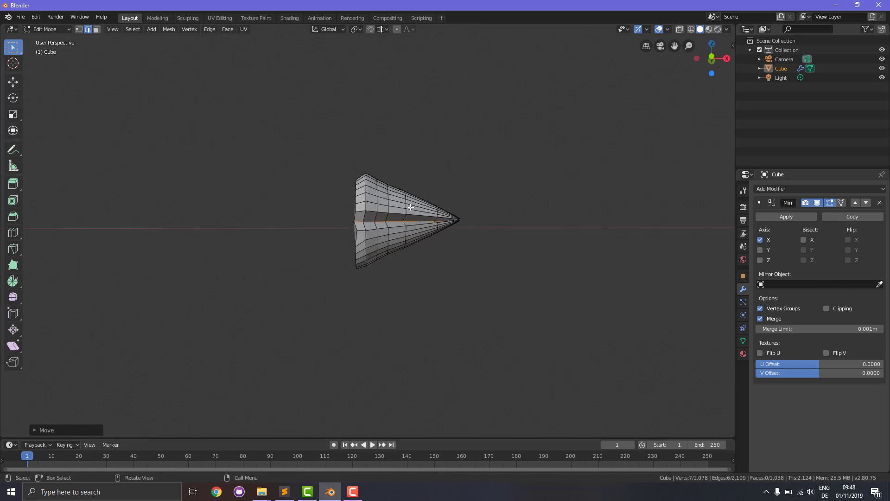
middle_click_drag(442, 245, 413, 241)
Select the whole linked cone and move it in front view close beside the head.
key("l")
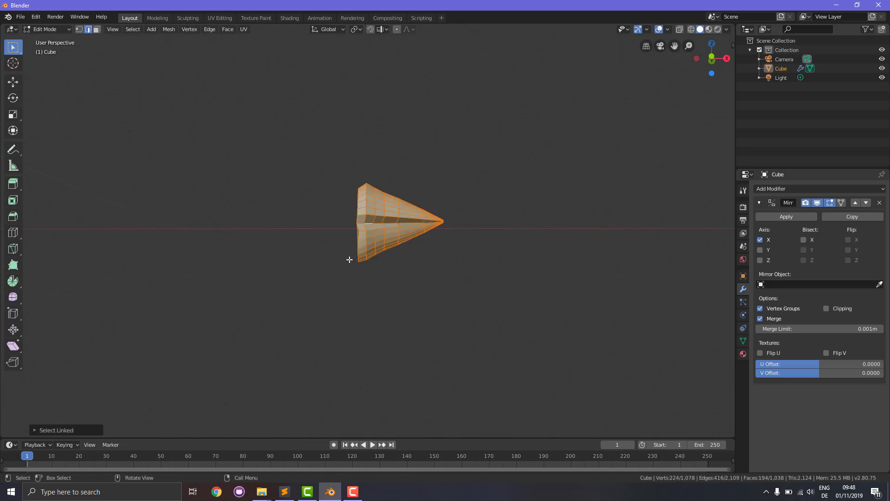
key("KP_1")
scroll(350, 261, "down", 4)
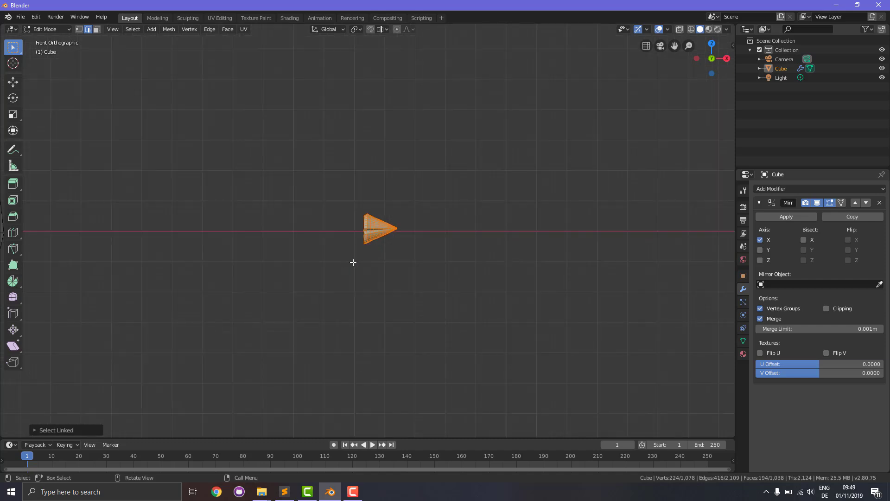
key("g")
left_click(15, 265)
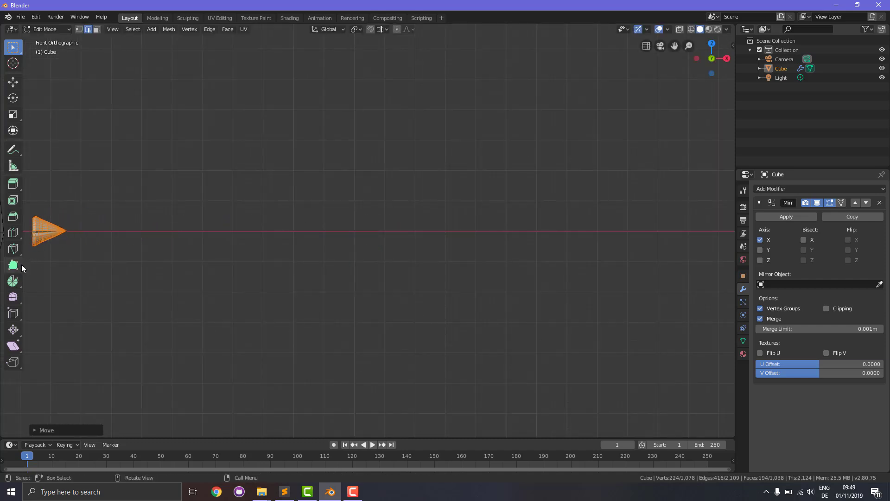
left_click_drag(675, 46, 220, 93)
scroll(280, 193, "down", 2)
scroll(280, 192, "down", 4)
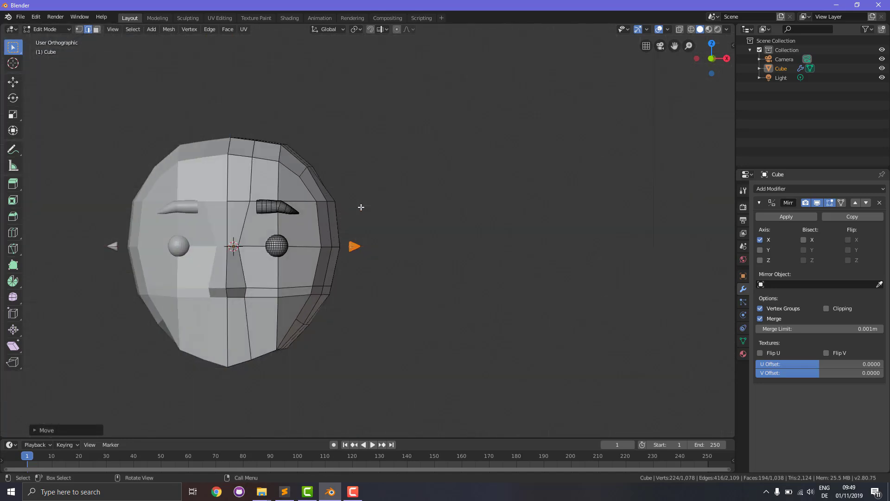
Move the cone along Y to just in front of the face and lower it about 0.8 m along Z to mouth height.
key("KP_3")
key("g")
key("y")
left_click(272, 260)
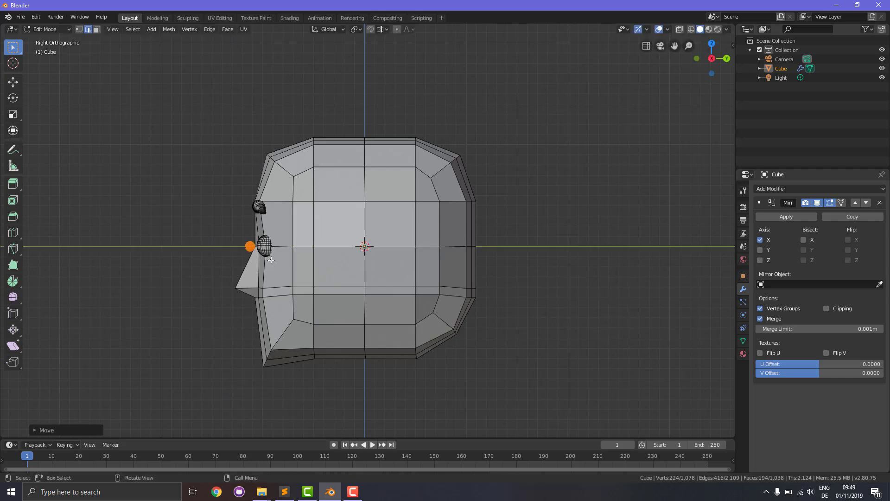
key("g")
key("z")
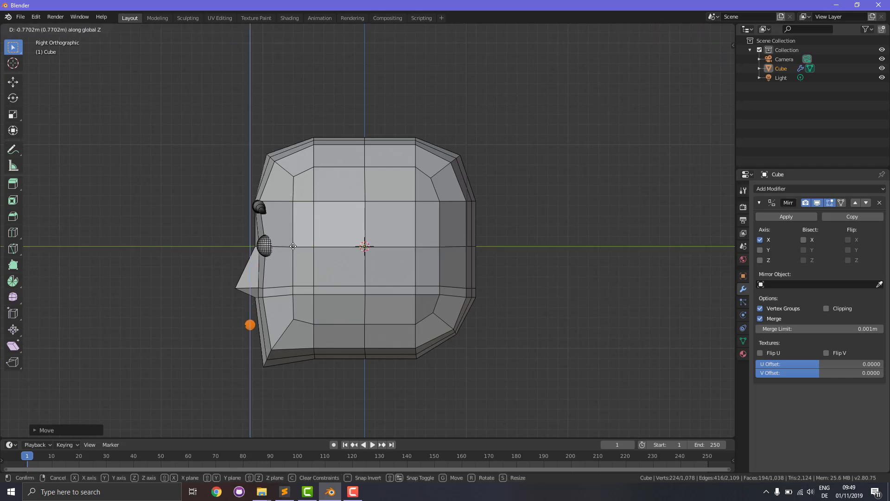
left_click(294, 249)
Move the cone about 1 m along X to just beside the face's centre line and scale it up uniformly.
key("KP_1")
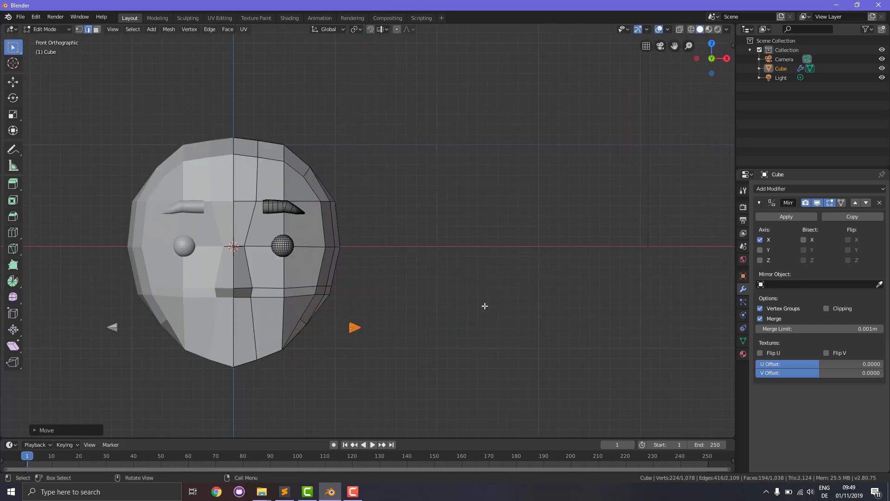
key("g")
key("x")
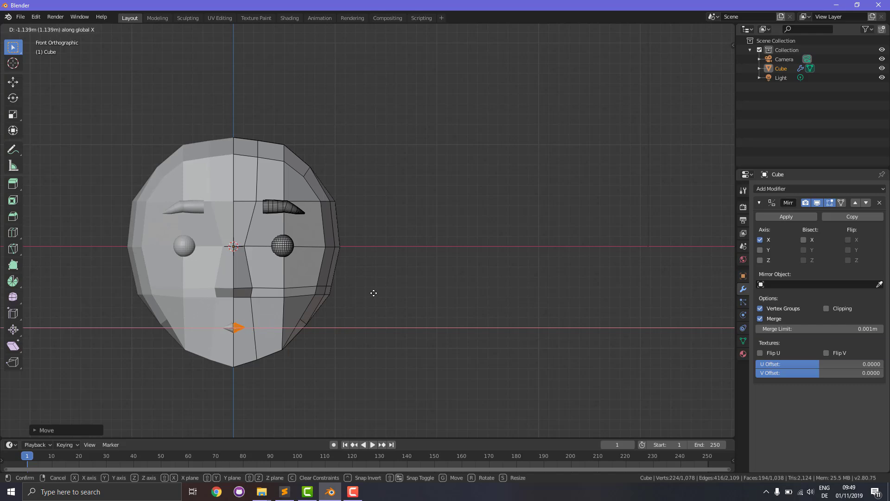
left_click(385, 293)
key("s")
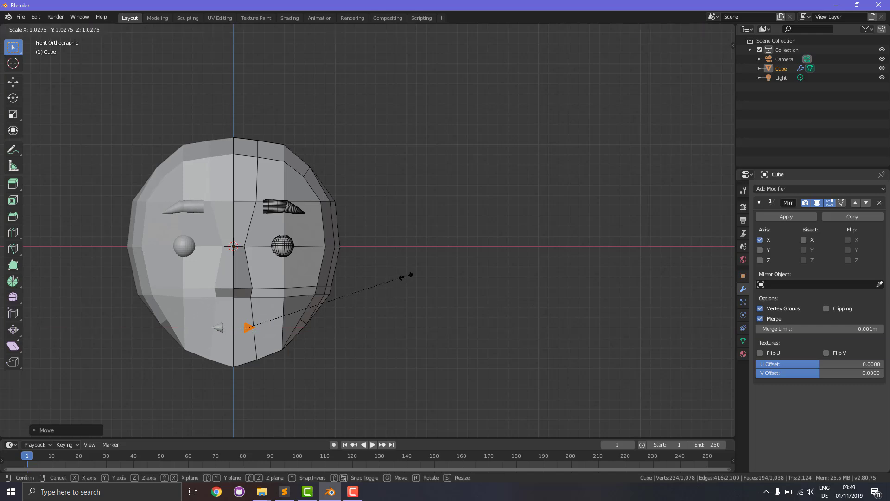
left_click(478, 264)
scroll(290, 323, "up", 4)
scroll(292, 329, "down", 2)
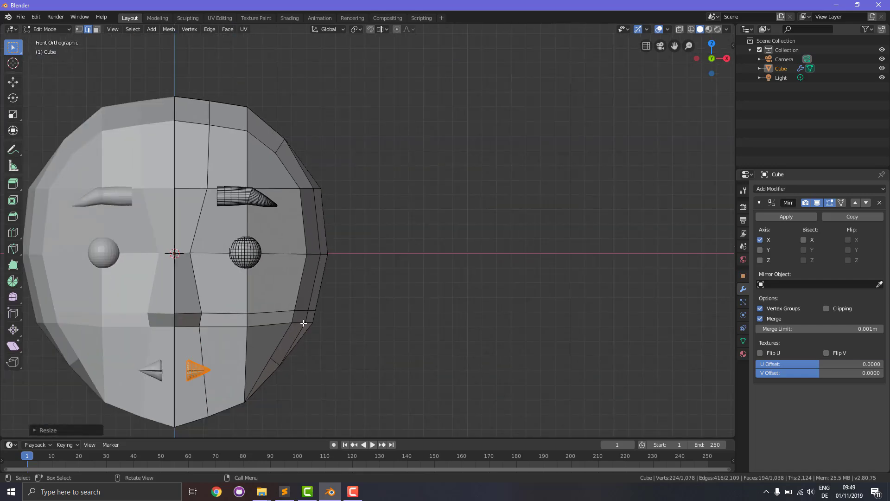
Move the cone inward until its base meets its mirrored half at the centre line, and enable Clipping on the Mirror modifier.
left_click_drag(675, 46, 195, 376)
scroll(200, 457, "up", 1)
scroll(249, 395, "up", 6)
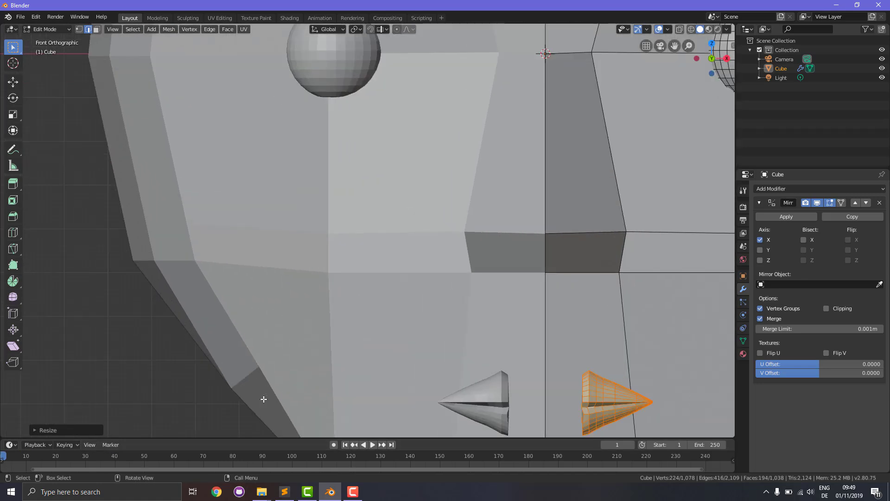
left_click_drag(675, 46, 597, 258)
scroll(601, 272, "up", 2)
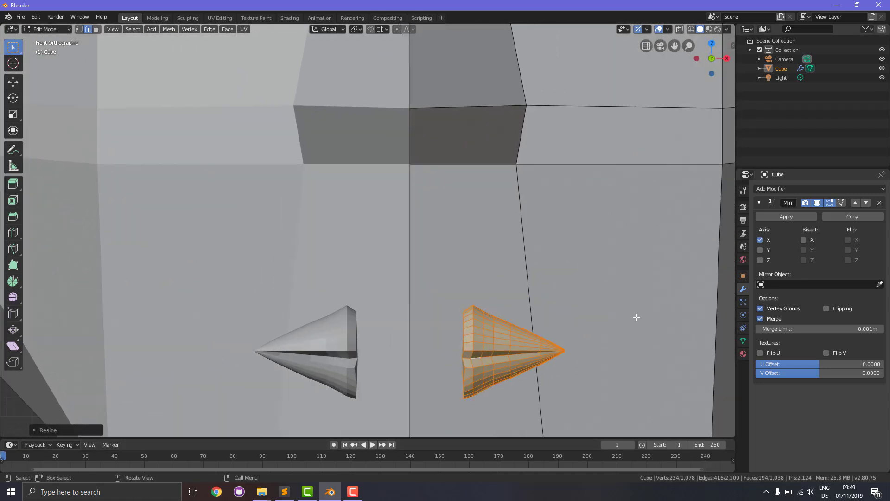
key("g")
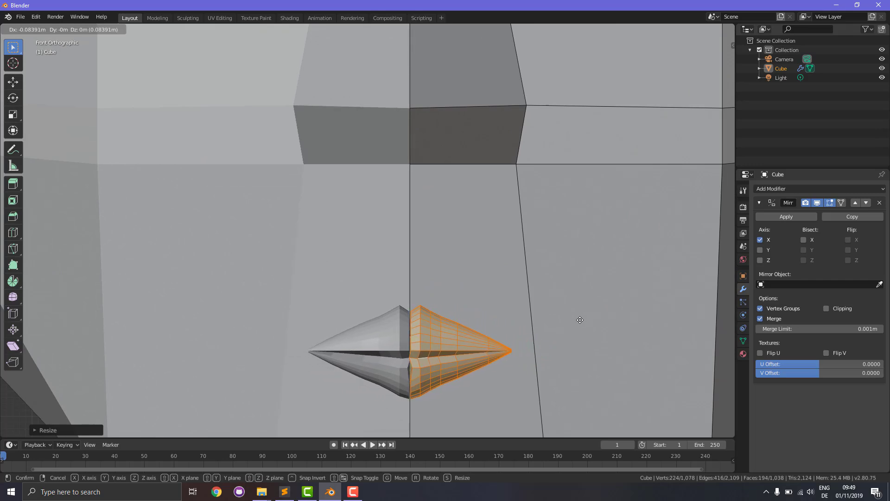
left_click(579, 320)
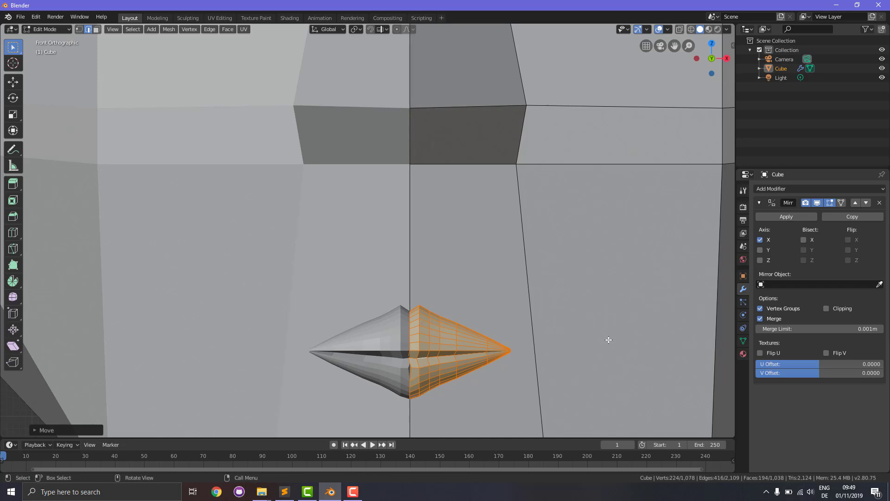
key("g")
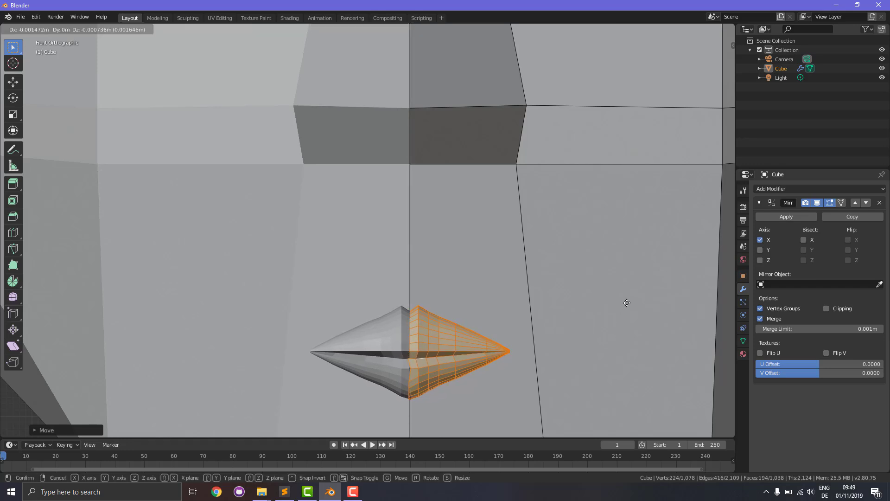
left_click(627, 303)
left_click(659, 311)
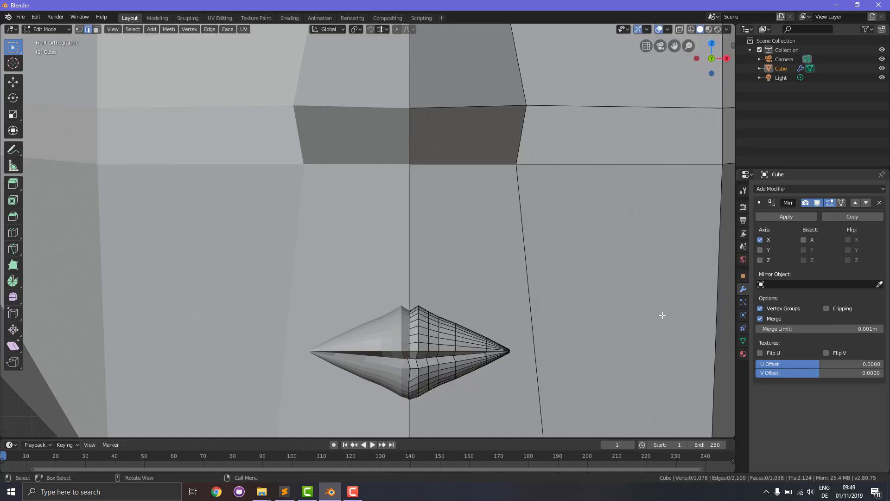
scroll(663, 315, "down", 6)
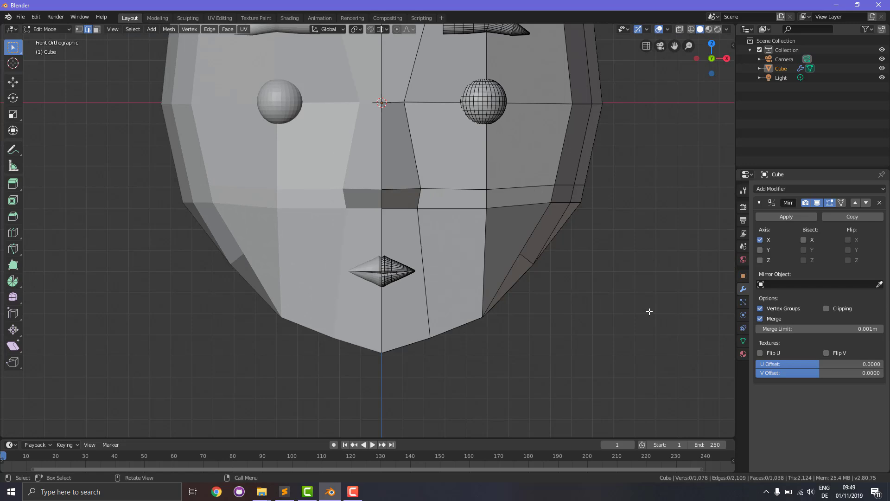
left_click(827, 308)
scroll(613, 291, "up", 1)
Select the linked mouth mesh and move it back about 0.1 m along Y so it partly sinks into the face.
key("KP_3")
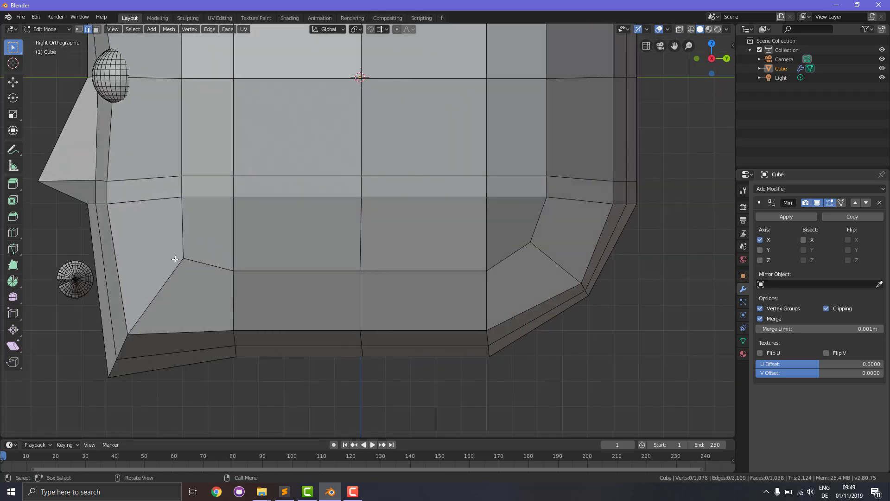
right_click(81, 251)
key("l")
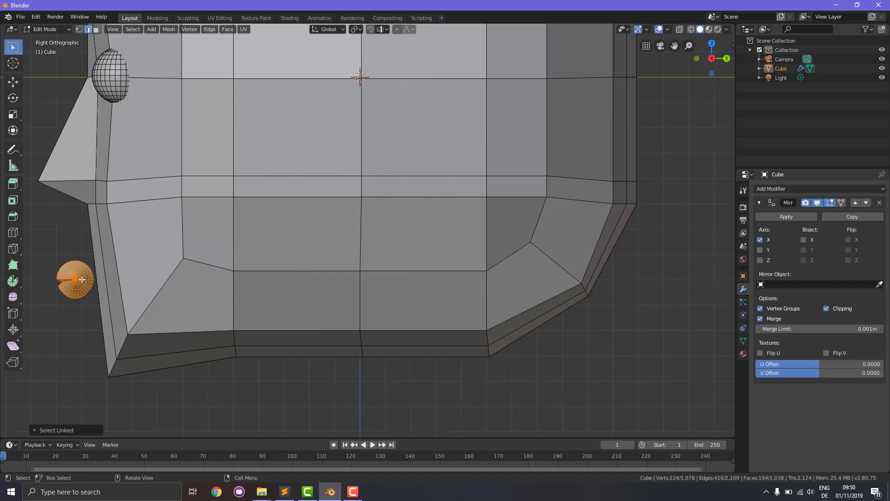
key("g")
key("y")
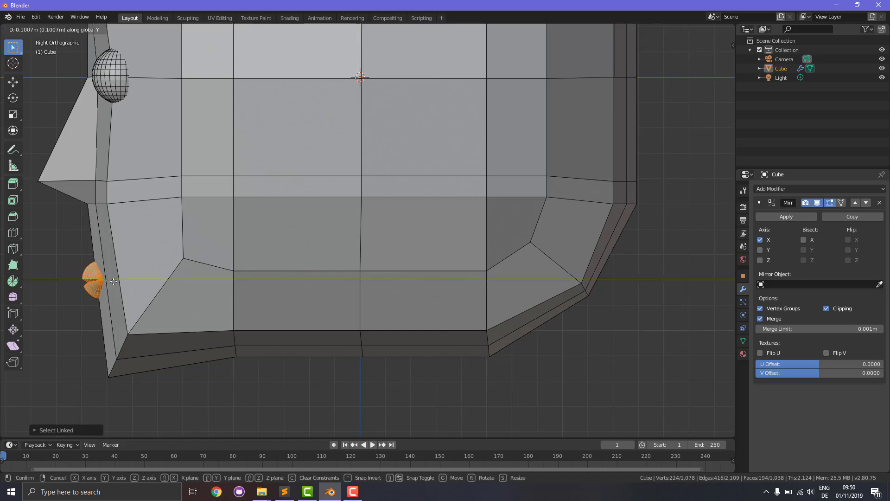
left_click(114, 283)
Lower the mouth slightly along Z and flatten it by scaling to about 0.86 along Z.
key("KP_1")
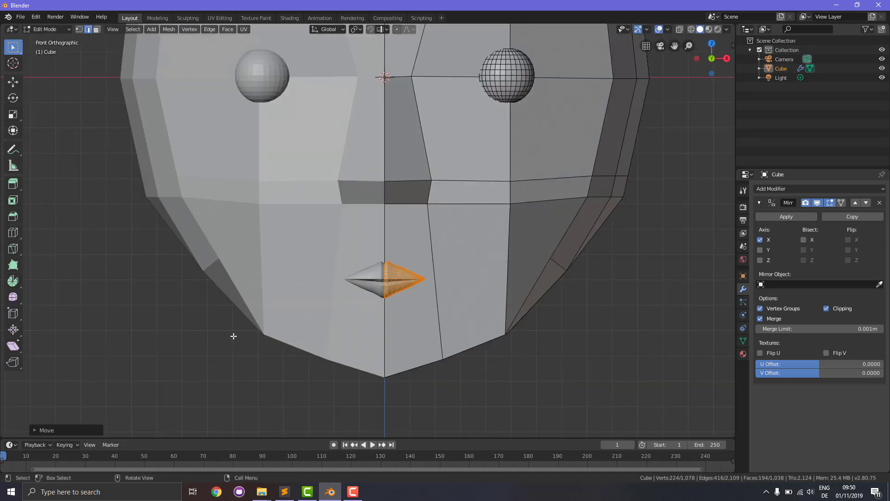
key("g")
key("z")
left_click(435, 210)
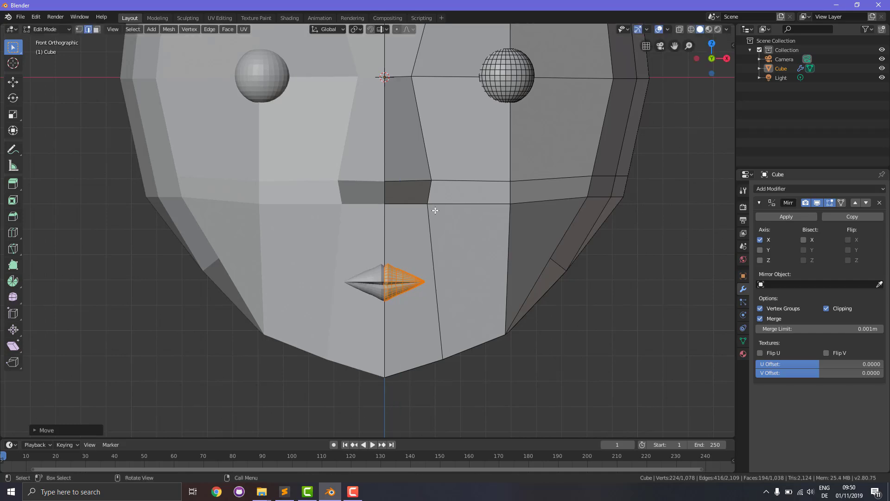
key("s")
key("z")
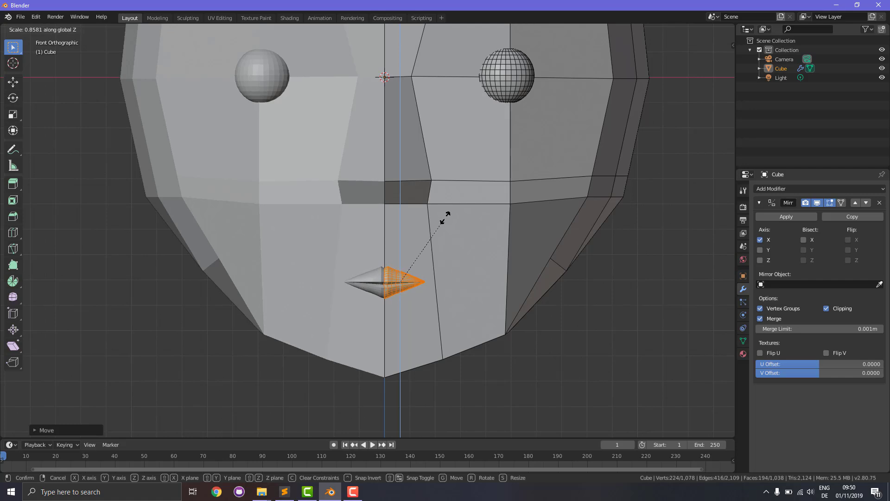
left_click(445, 218)
left_click(618, 319)
scroll(624, 306, "down", 5)
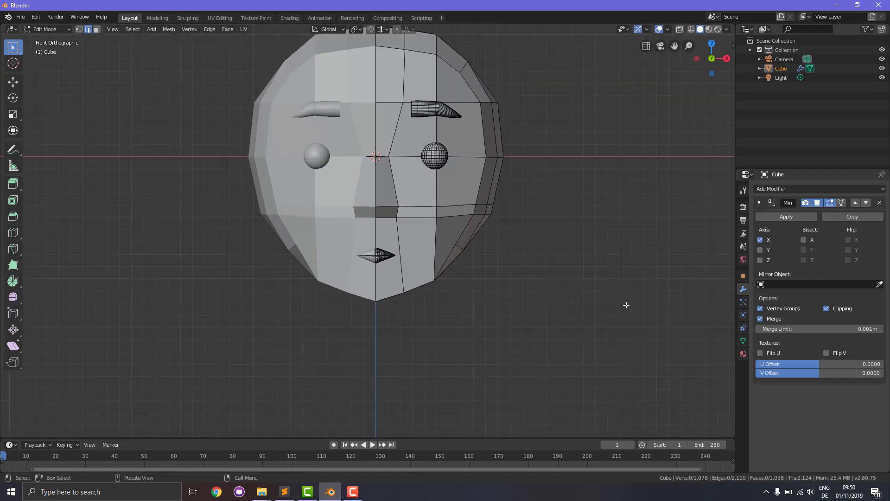
Select the whole linked mouth and raise it slightly along Z toward the nose.
middle_click_drag(626, 304, 570, 310)
scroll(608, 317, "down", 3)
scroll(562, 312, "up", 5)
scroll(557, 313, "up", 3)
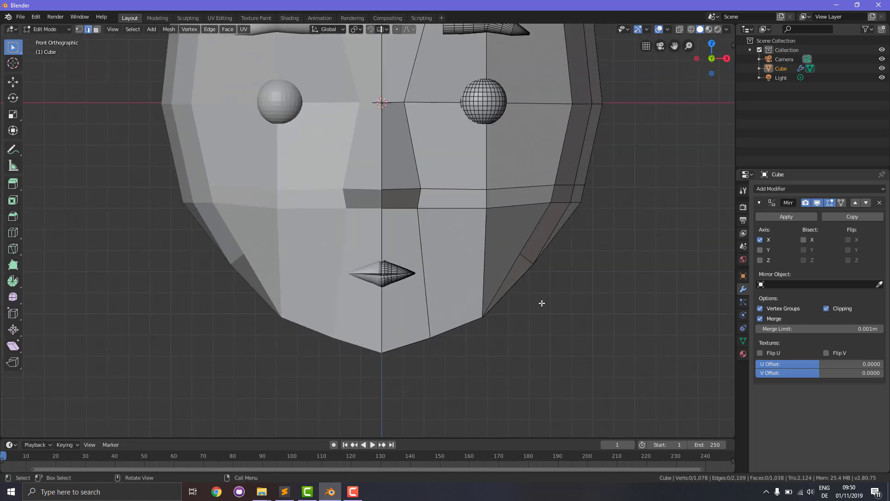
key("z")
left_click(404, 279)
key("ctrl+l")
key("g")
key("z")
right_click(402, 268)
left_click(539, 326)
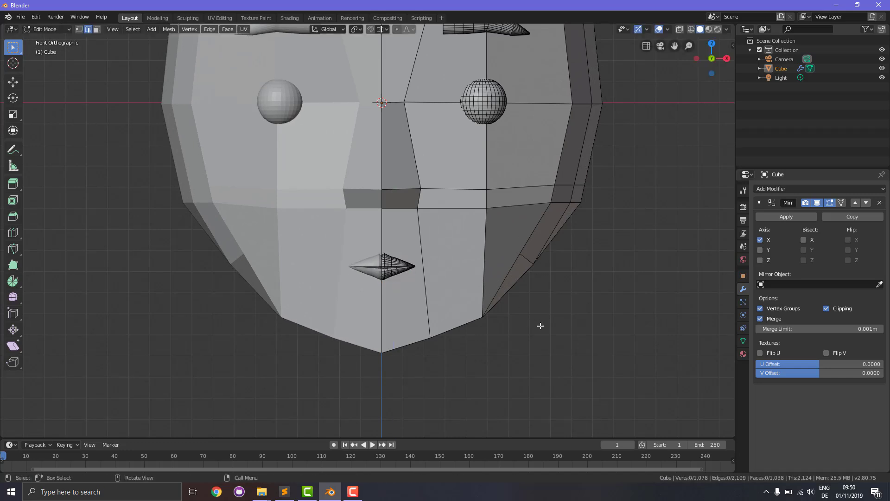
Select the front jaw-corner vertex beside the chin in vertex mode and move it slightly outward and up to round the jawline.
scroll(569, 331, "down", 6)
middle_click_drag(569, 329, 556, 351)
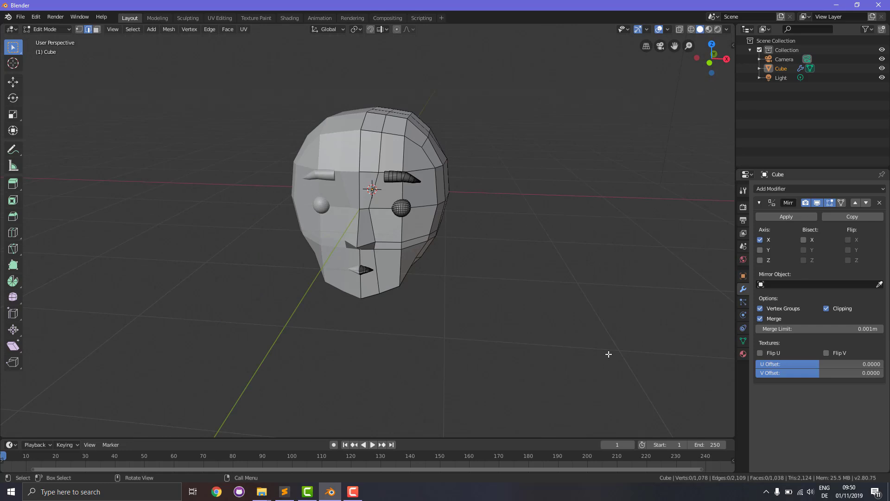
scroll(472, 345, "up", 3)
middle_click_drag(458, 348, 420, 333)
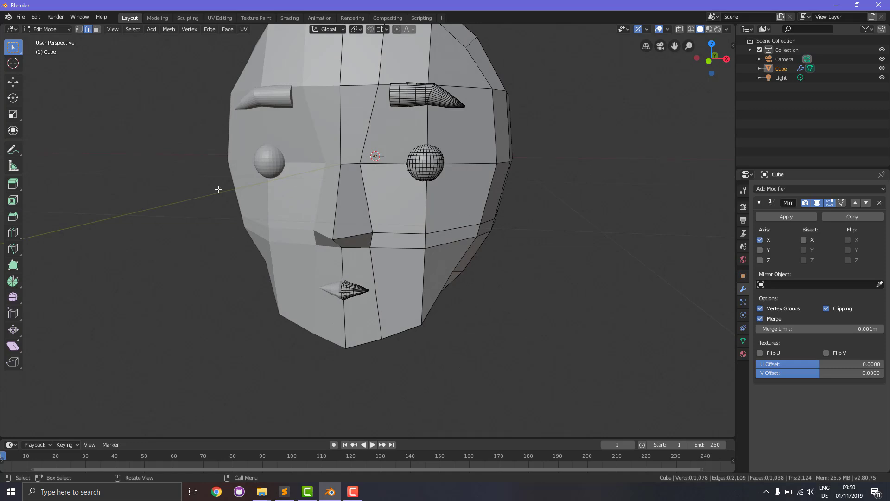
middle_click_drag(373, 331, 399, 330)
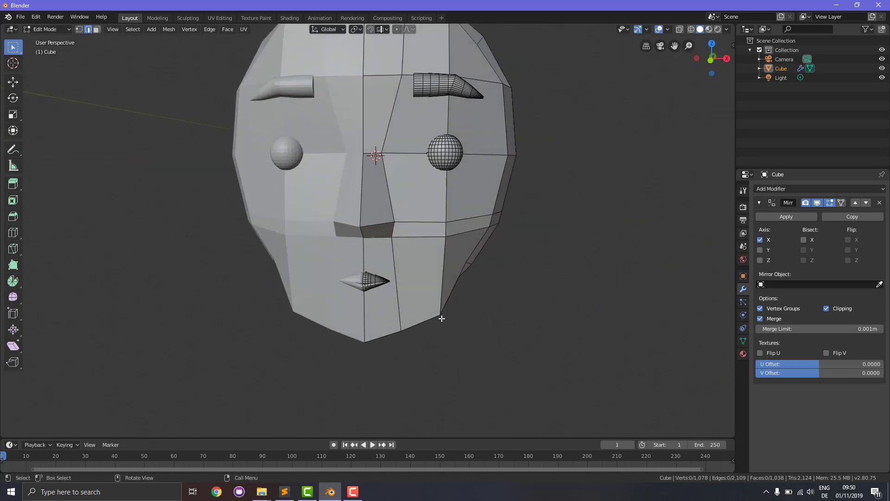
key("KP_1")
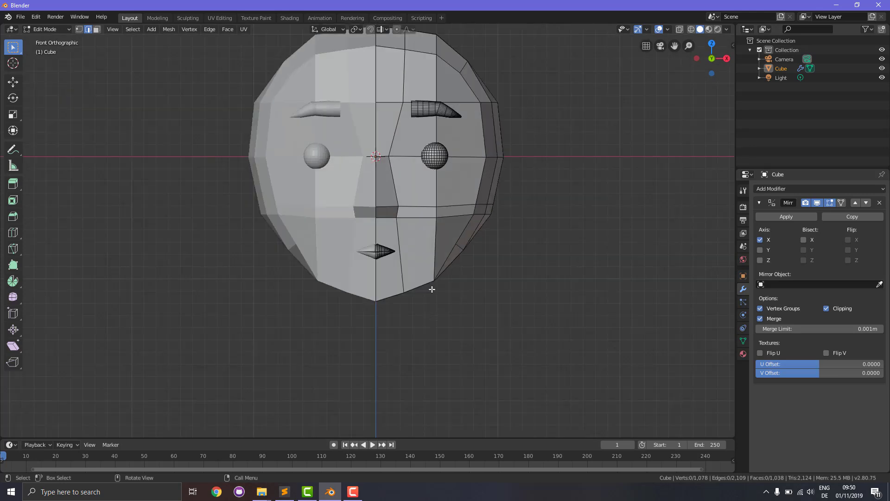
left_click(79, 29)
left_click(434, 281)
key("g")
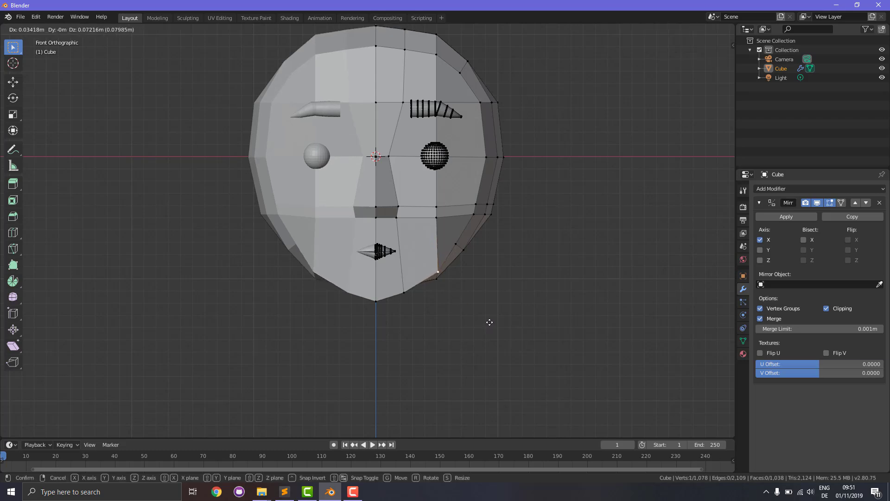
Finish moving the lower jaw vertex about 0.08 m upward and outward, and deselect it.
left_click(488, 324)
left_click(517, 328)
scroll(551, 323, "up", 1)
middle_click_drag(549, 321, 541, 343)
scroll(541, 343, "down", 3)
In Rendered shading, rename the head's material Skin and set its base color to light peach (H 0.051, S 0.211, V 0.906).
left_click(744, 354)
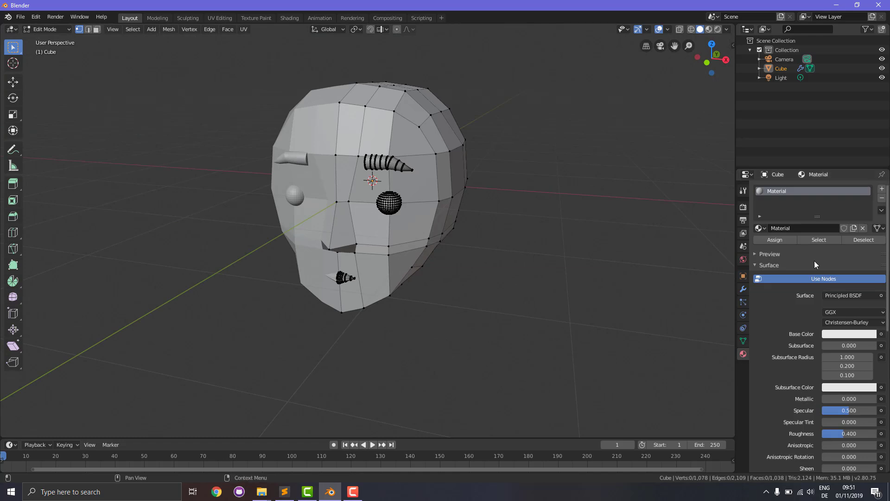
left_click(718, 30)
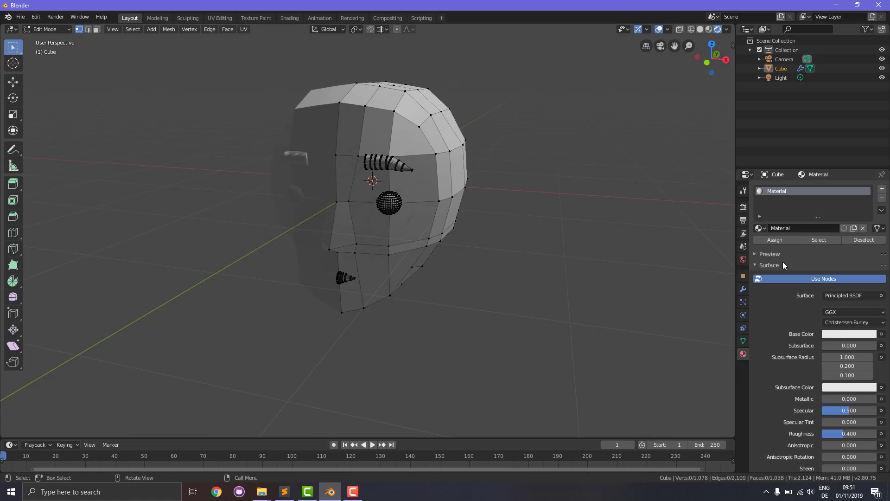
left_click(795, 228)
type("Skin")
key("Return")
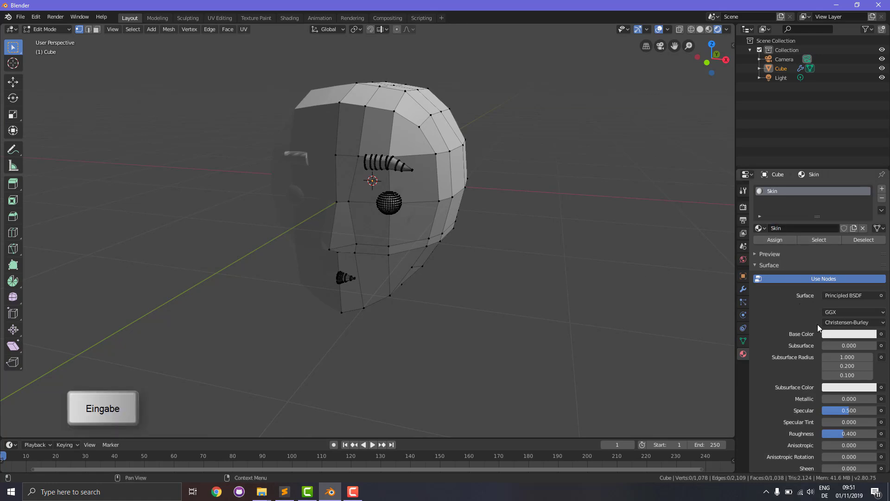
left_click(836, 334)
left_click_drag(829, 232, 828, 241)
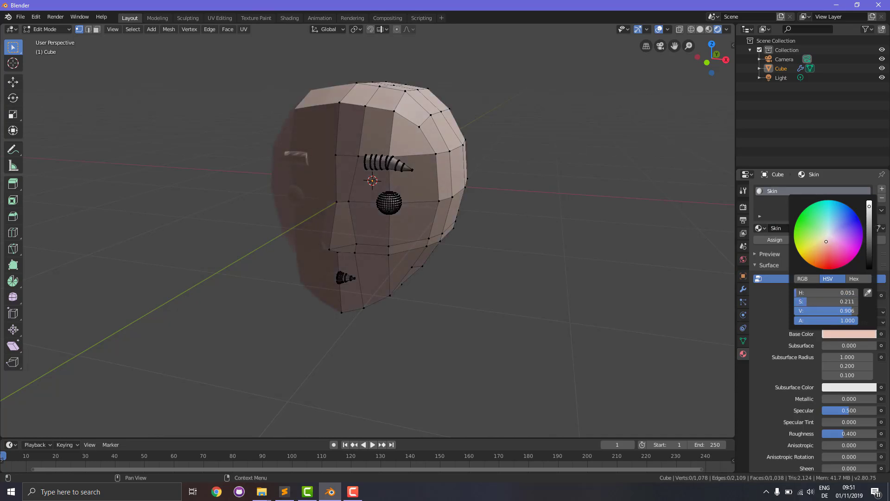
Add another material slot to the head with a new material named Eyes.
left_click(882, 189)
left_click(803, 244)
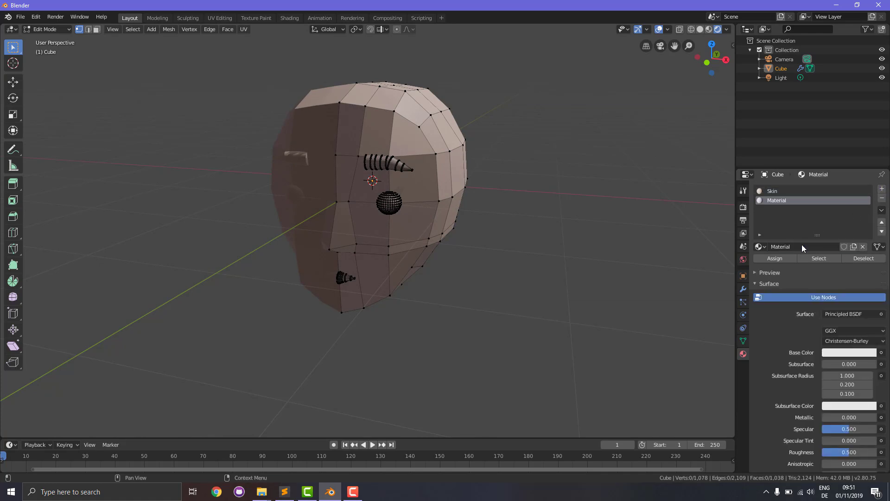
double_click(803, 243)
type("Eyes")
key("Return")
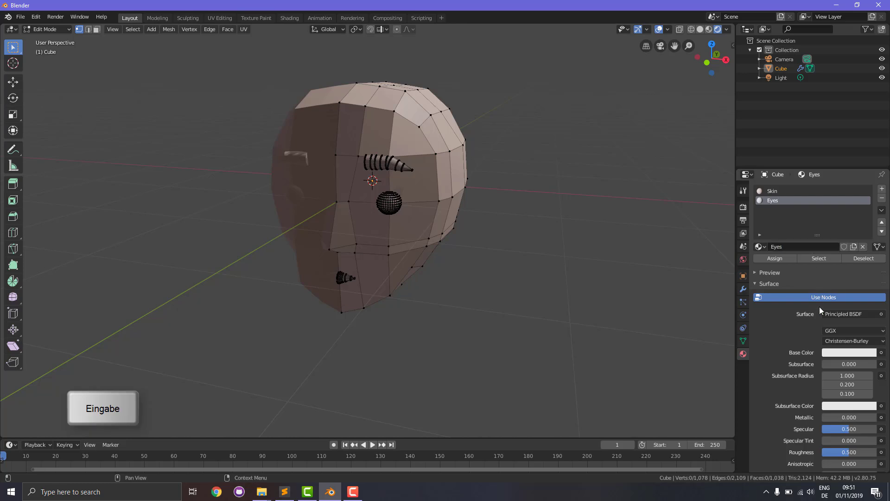
Set the Eyes material's base color to black and assign it to the whole linked eye sphere.
left_click(838, 351)
left_click_drag(870, 225, 869, 287)
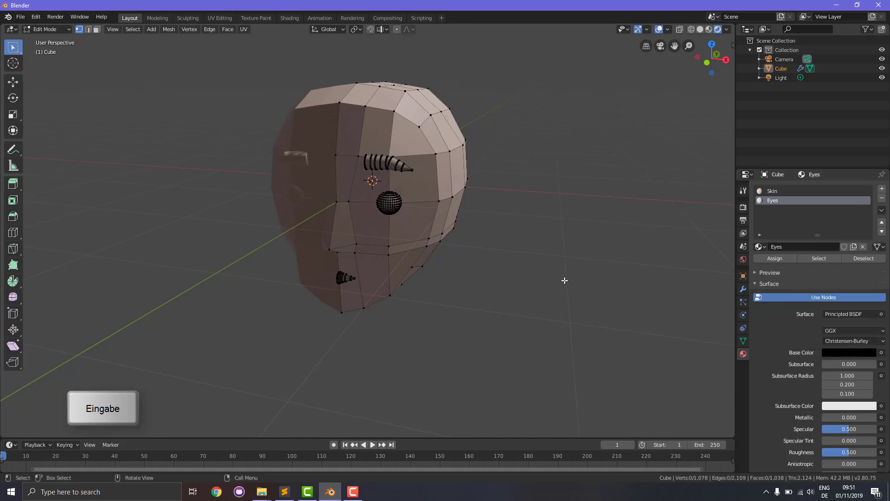
key("l")
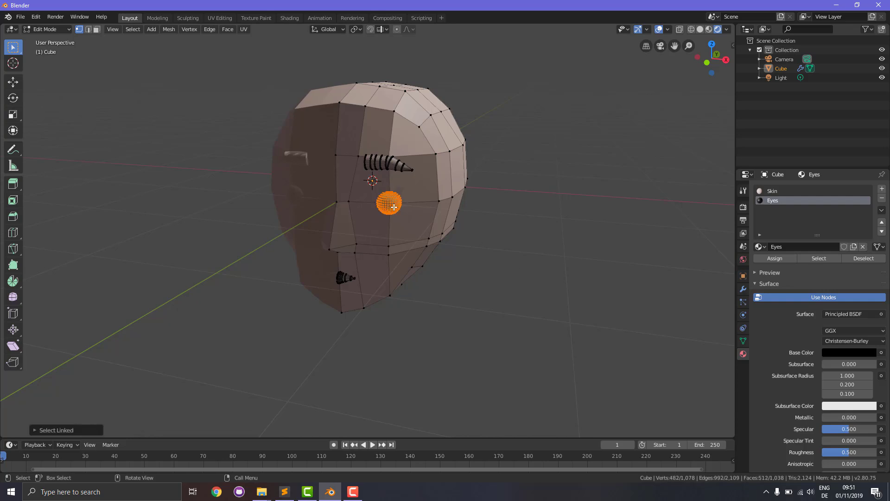
left_click(766, 260)
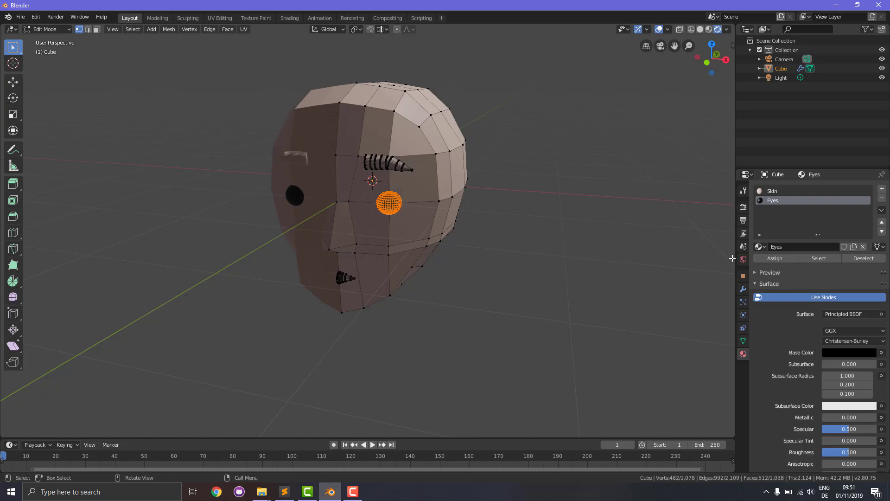
Add a third material slot with a new material named Eyebrows.
left_click(882, 188)
left_click(789, 249)
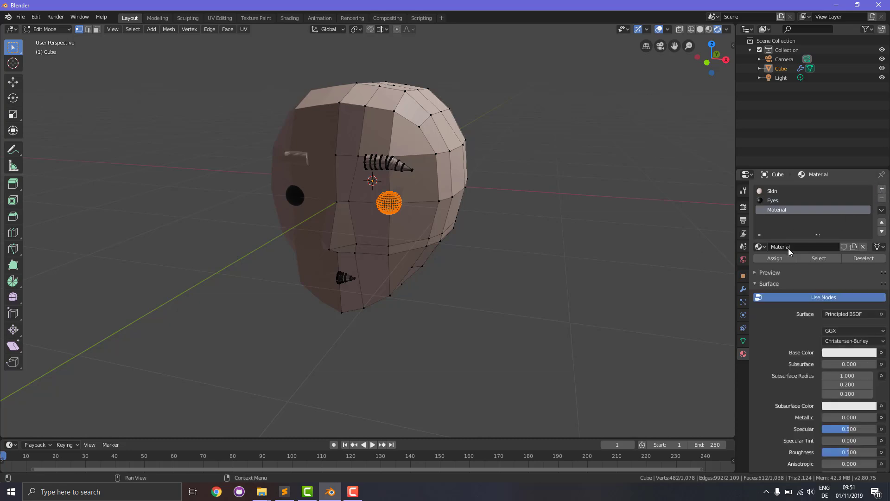
double_click(789, 251)
type("E")
key("Return")
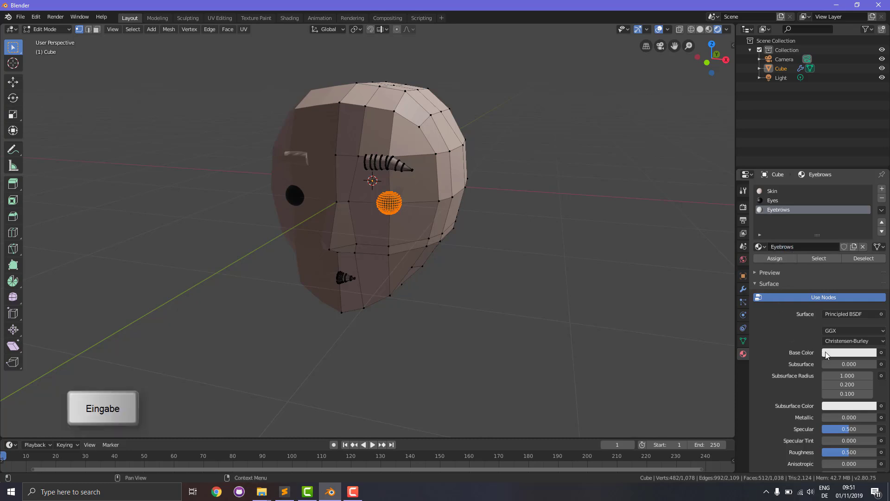
Assign the Eyebrows material to the linked eyebrow mesh and set its base color to reddish brown (H 0.019, S 0.456, V 0.573).
left_click(384, 167)
key("l")
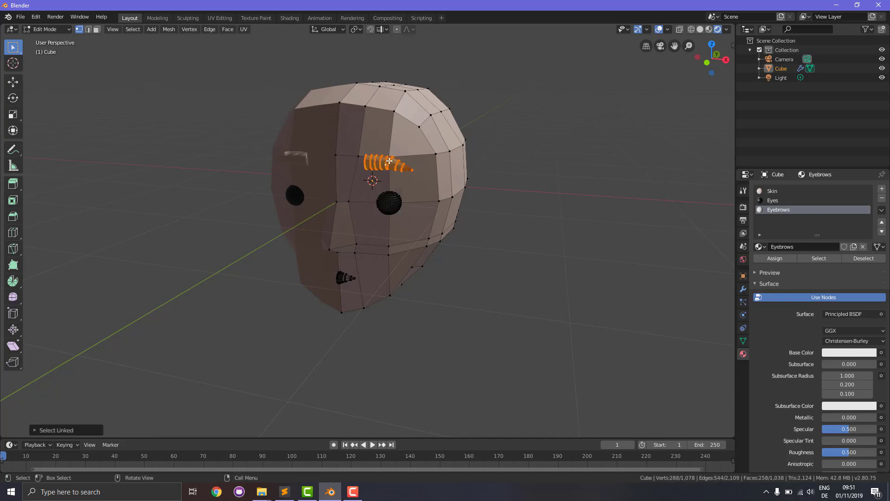
left_click(778, 258)
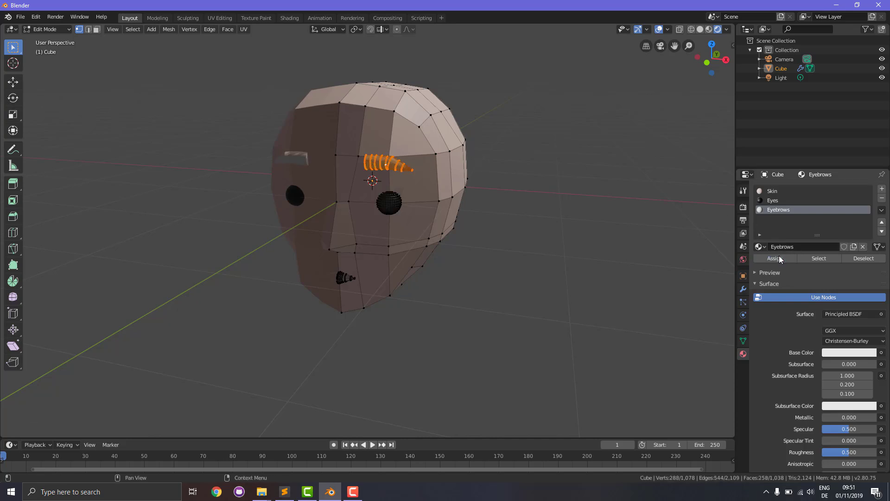
left_click(850, 353)
left_click_drag(828, 255, 827, 269)
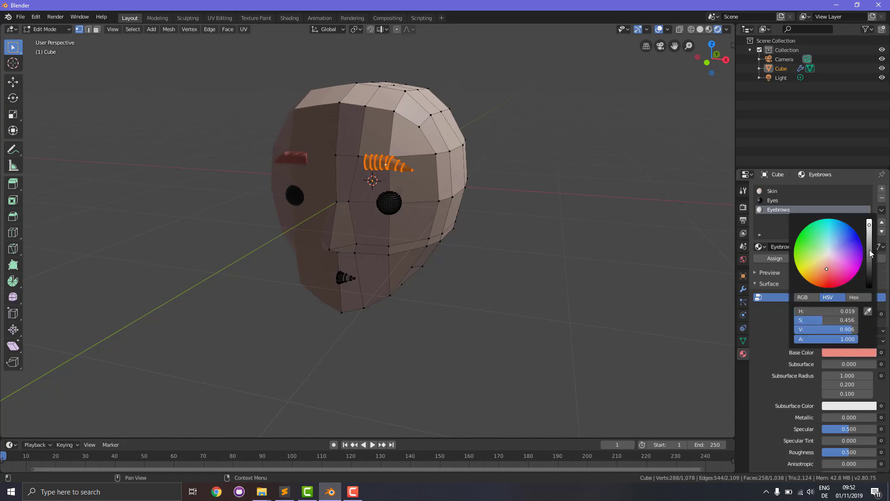
left_click_drag(870, 225, 870, 249)
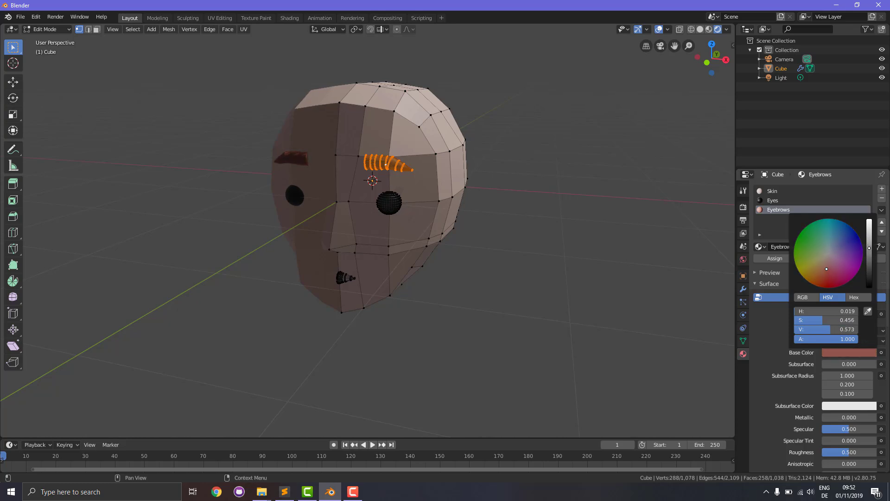
left_click(602, 290)
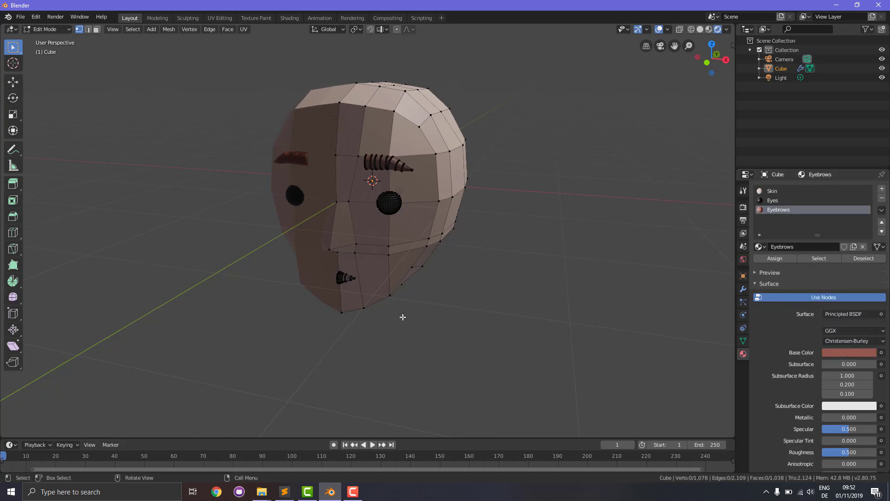
Add a fourth material slot with a new material named Lips.
left_click(882, 190)
left_click(821, 249)
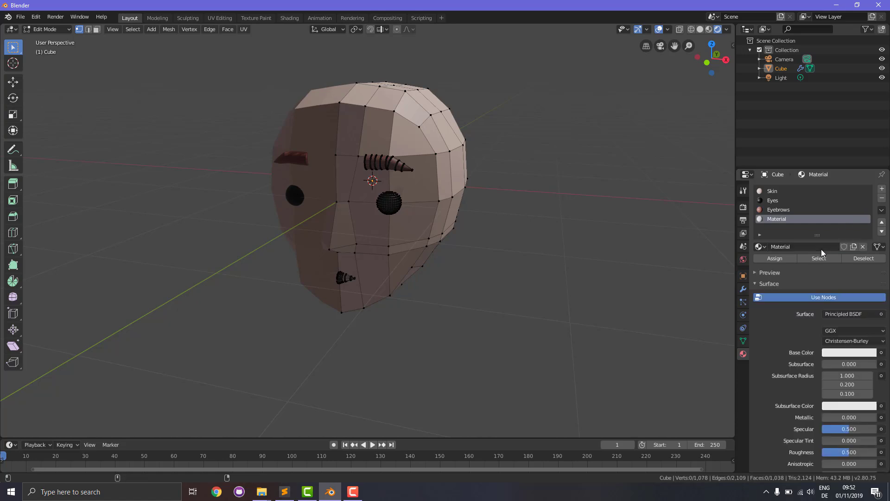
key("Return")
type("Lips")
key("Return")
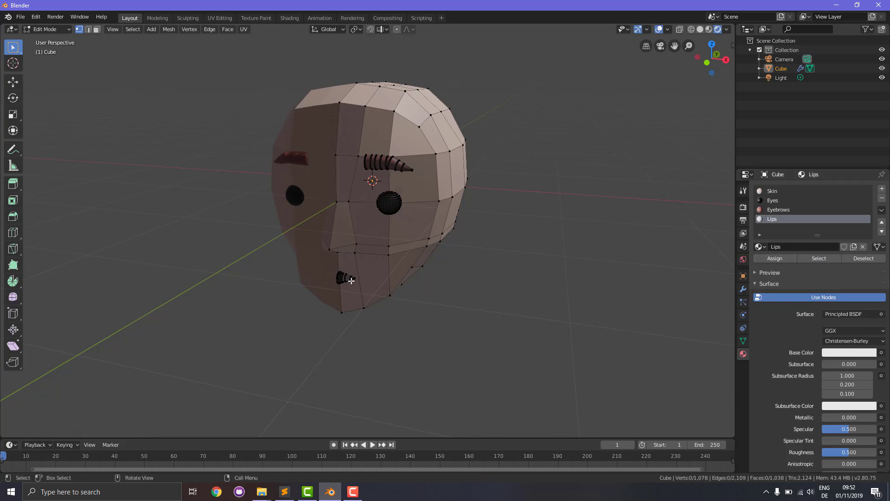
Assign the Lips material to the linked mouth mesh and set its base color to muted pink (H 0.939, S 0.431, V 0.693).
key("l")
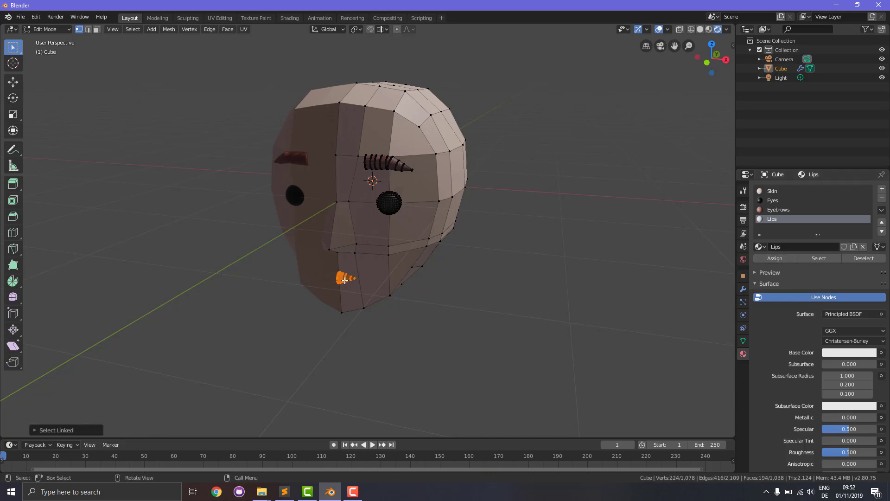
left_click(774, 258)
left_click(857, 353)
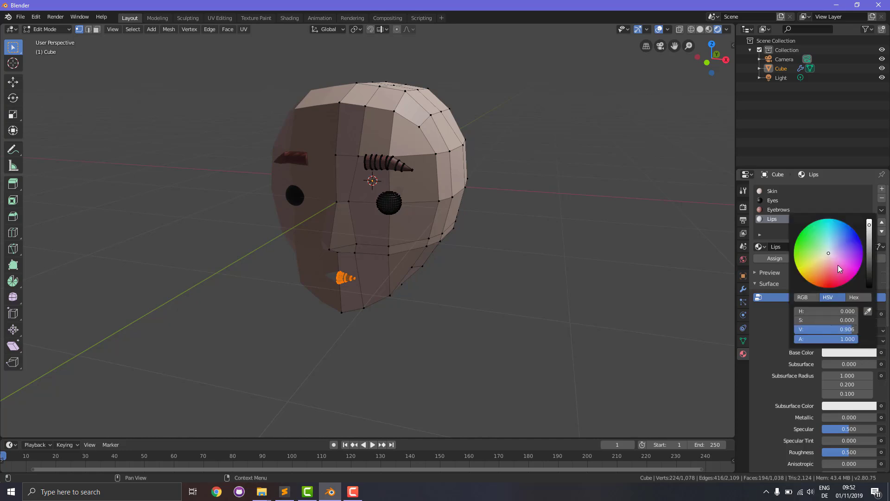
left_click_drag(829, 255, 836, 268)
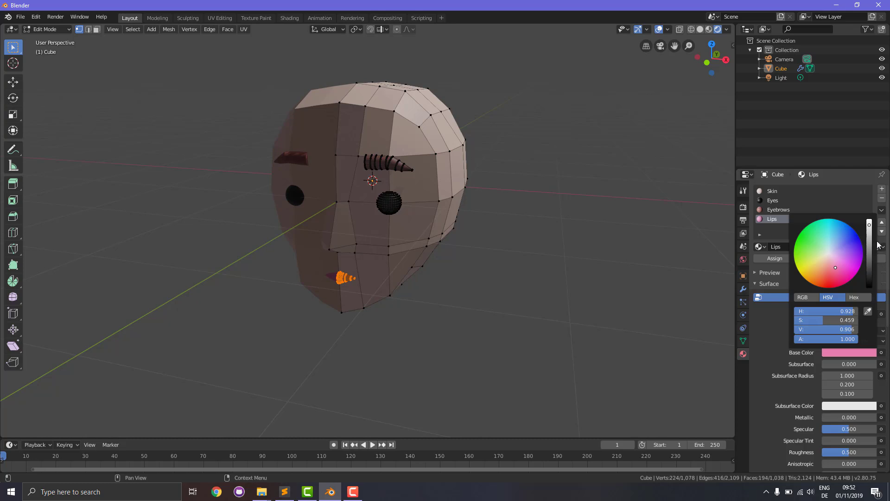
left_click_drag(870, 225, 870, 237)
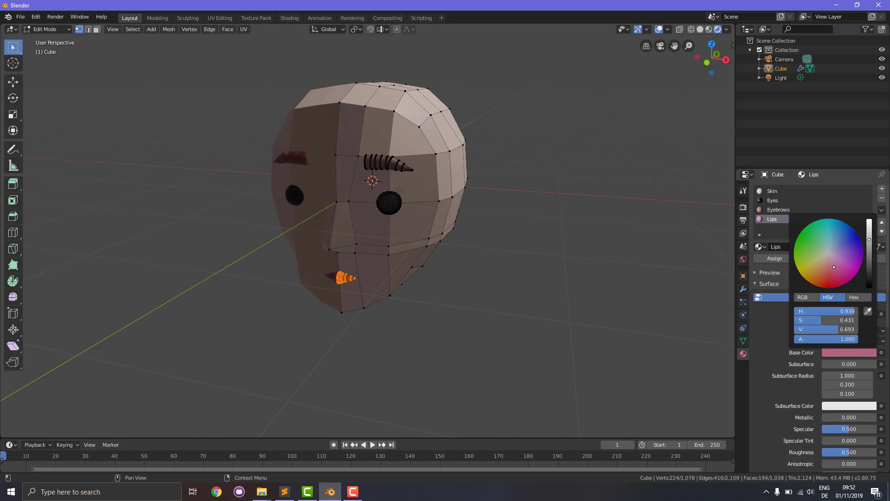
left_click(549, 349)
Add a fifth material slot with a new material named Hair and give it a coral red base color.
mouse_move(596, 265)
middle_mouse_down()
mouse_move(543, 302)
mouse_move(436, 322)
mouse_move(441, 237)
mouse_move(575, 254)
mouse_move(638, 298)
mouse_move(524, 269)
mouse_move(568, 290)
mouse_move(511, 255)
mouse_move(547, 266)
mouse_move(584, 260)
middle_mouse_up()
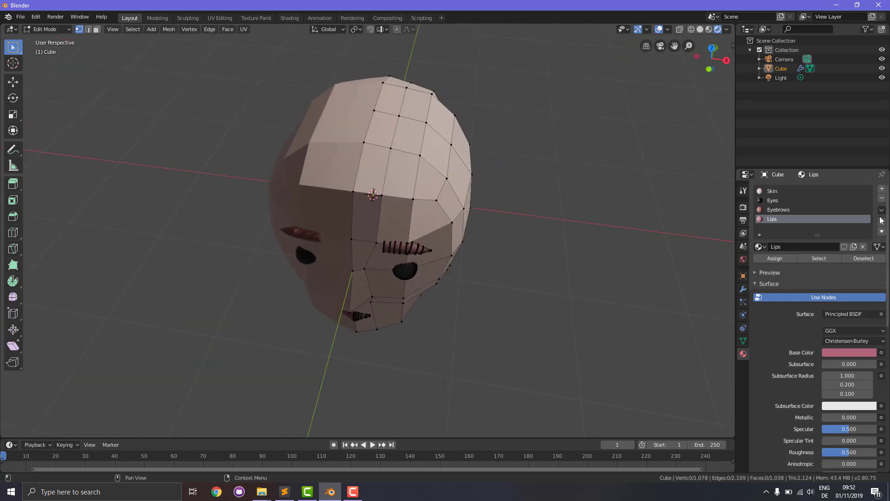
left_click(882, 189)
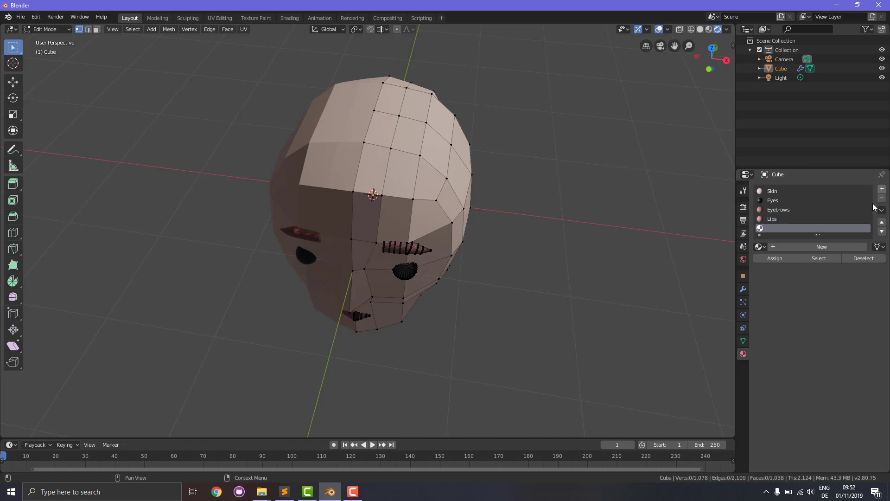
left_click(794, 246)
left_click(795, 246)
type("Hair")
key("Return")
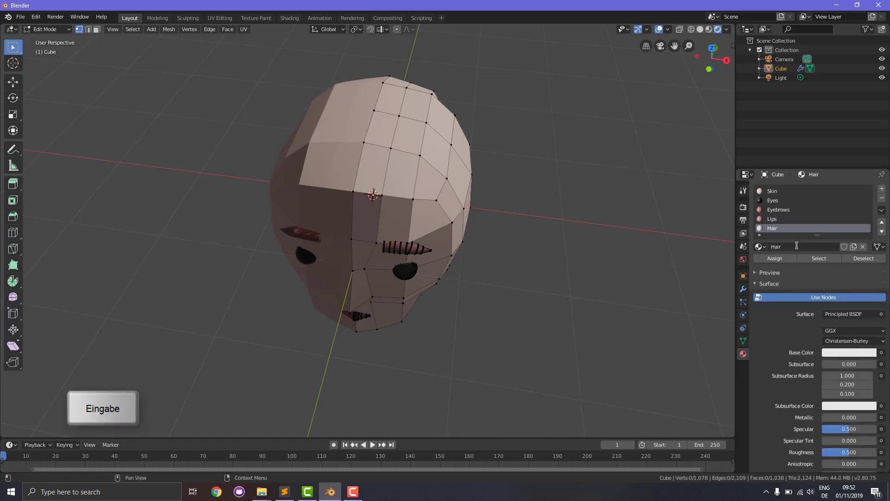
left_click(850, 353)
left_click_drag(830, 254, 825, 272)
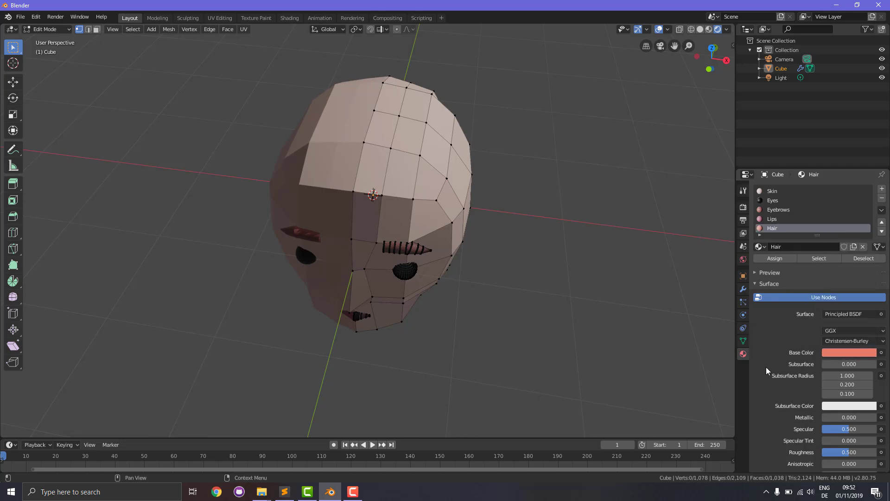
In face select mode, select the editable half's scalp faces from the forehead hairline over the crown, side and back, and assign the Hair material.
middle_click_drag(554, 207, 187, 164)
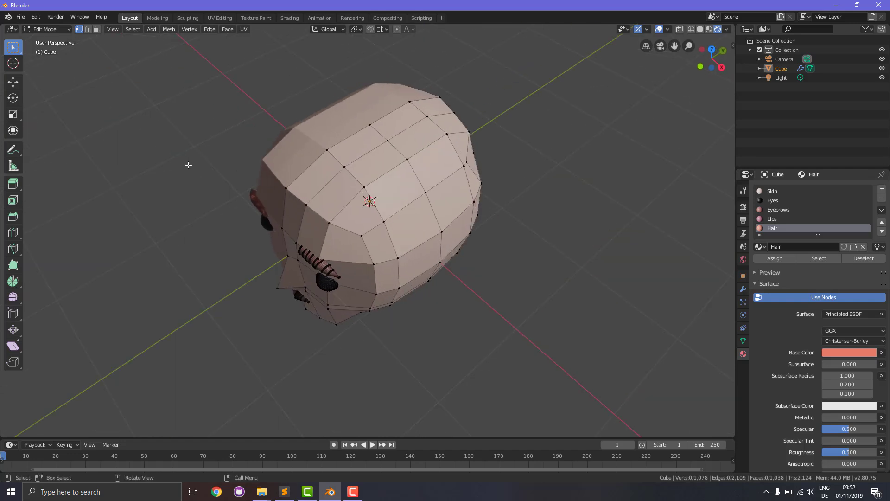
middle_click_drag(392, 205, 371, 185)
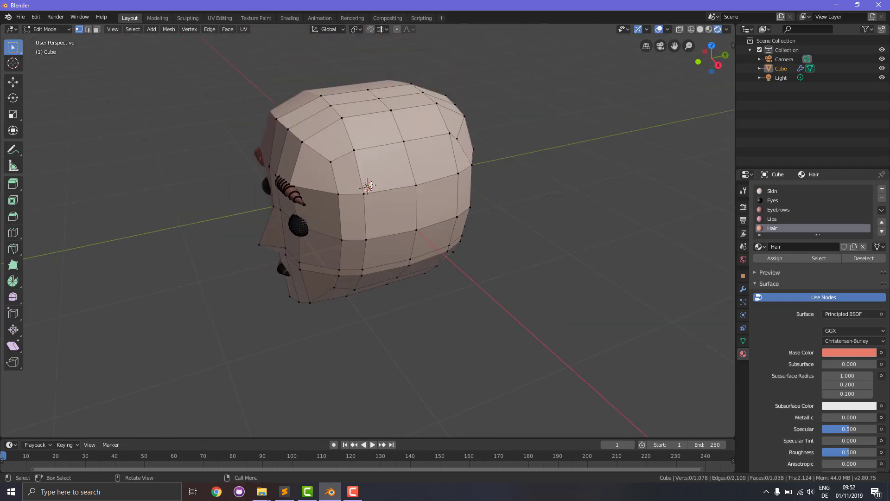
left_click(310, 115)
left_click(112, 29)
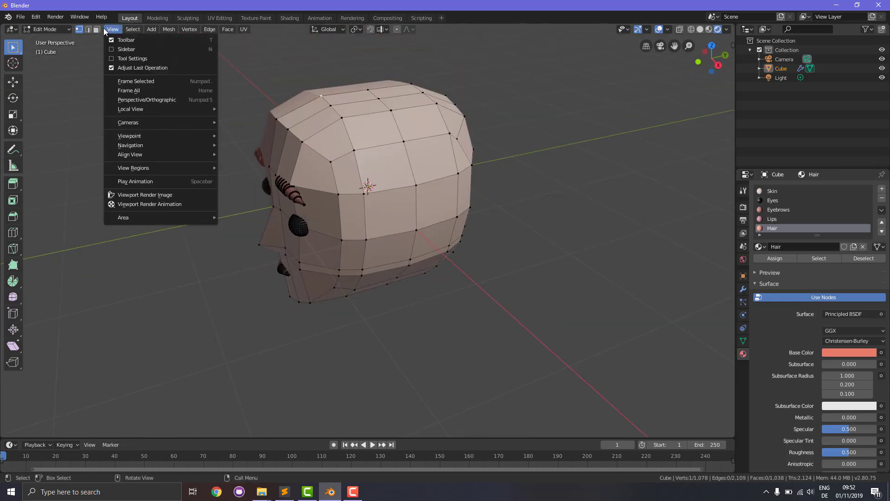
left_click(97, 28)
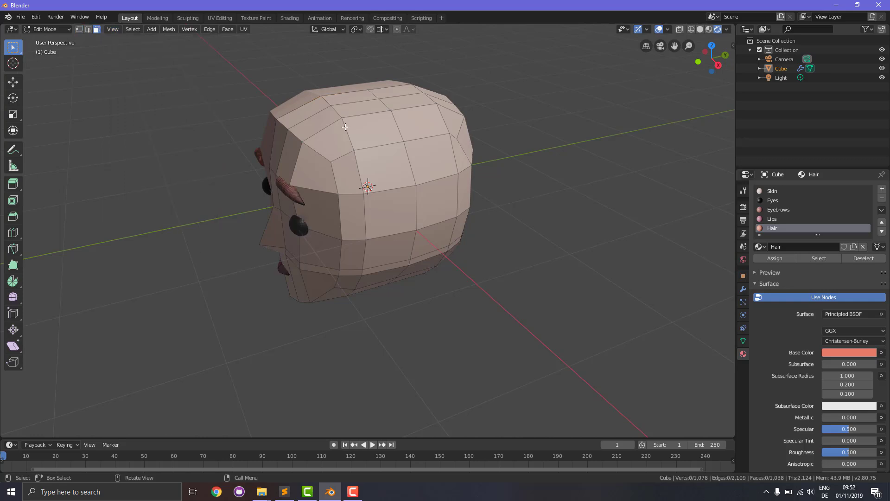
left_click(316, 115)
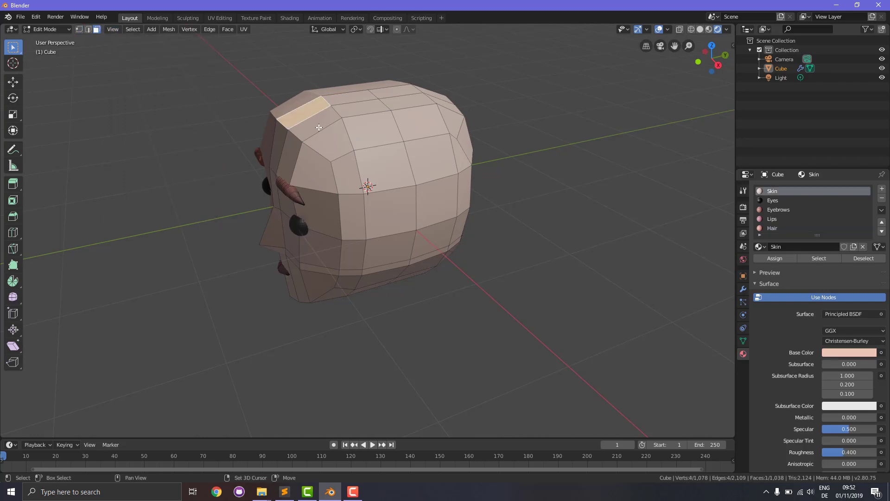
left_click(321, 132, "shift")
left_click(338, 146, "shift")
left_click(348, 179, "shift")
left_click(356, 214, "shift")
middle_click_drag(394, 270, 301, 173)
left_click(302, 170, "shift")
left_click(366, 175, "shift")
left_click(394, 178, "shift")
left_click(421, 177, "shift")
middle_click_drag(445, 181, 387, 212)
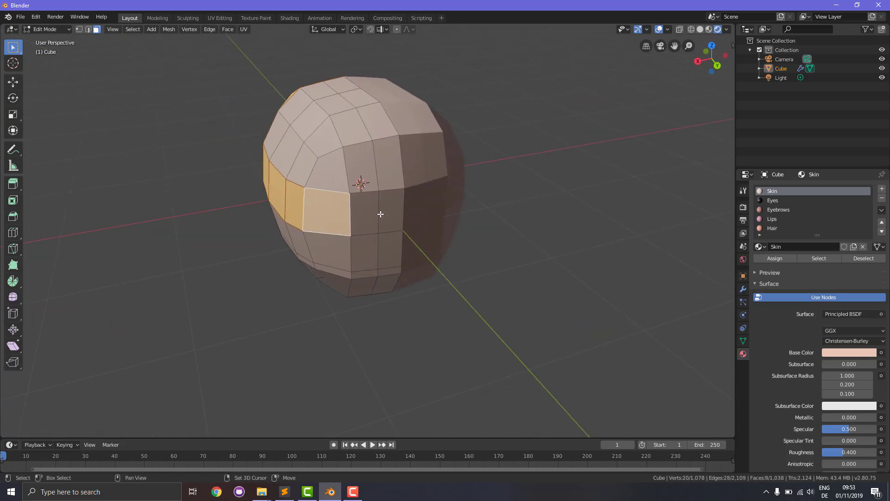
left_click(369, 214, "shift")
left_click(391, 211, "shift")
left_click(382, 168, "shift")
left_click(369, 167, "shift")
left_click(333, 167, "shift")
left_click(300, 163, "shift")
left_click(320, 144, "shift")
left_click(353, 132, "shift")
left_click(378, 124, "shift")
left_click(359, 95, "shift")
left_click(339, 103, "shift")
left_click(308, 126, "shift")
left_click(295, 156, "shift")
left_click(278, 138, "shift")
left_click(295, 106, "shift")
left_click(325, 90, "shift")
left_click(343, 85, "shift")
middle_click_drag(299, 193, 497, 164)
key("KP_1")
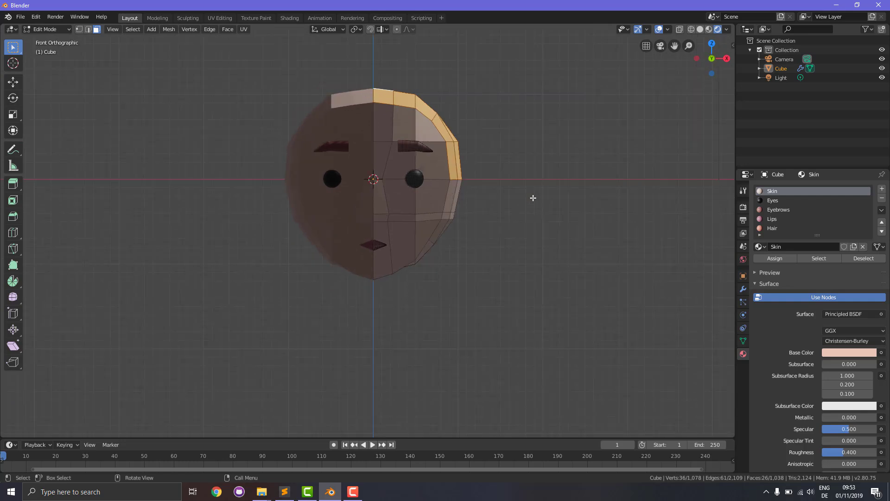
left_click(772, 228)
left_click(774, 258)
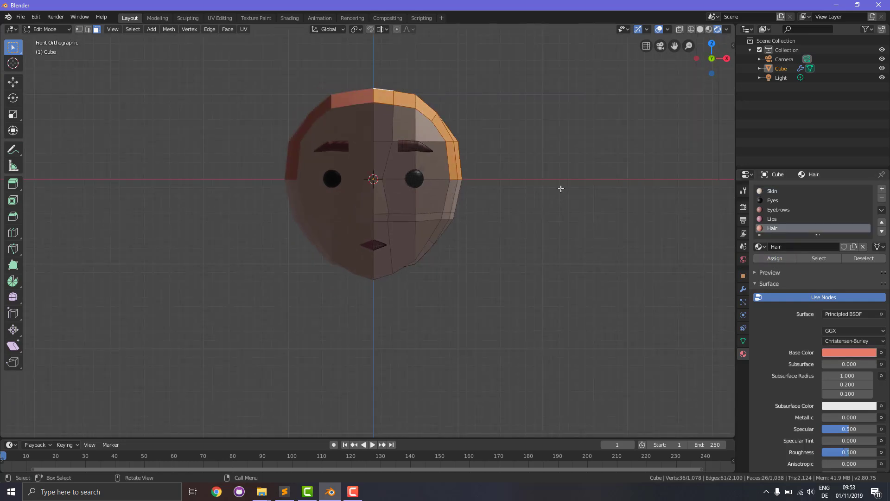
Extrude the selected scalp faces in place and fatten them slightly outward along their normals into a raised hair shell.
key("g")
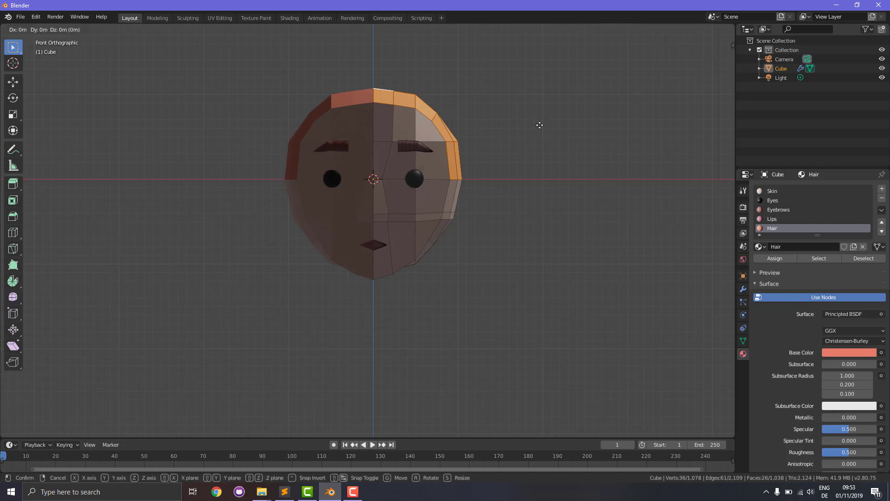
right_click(541, 128)
key("ctrl")
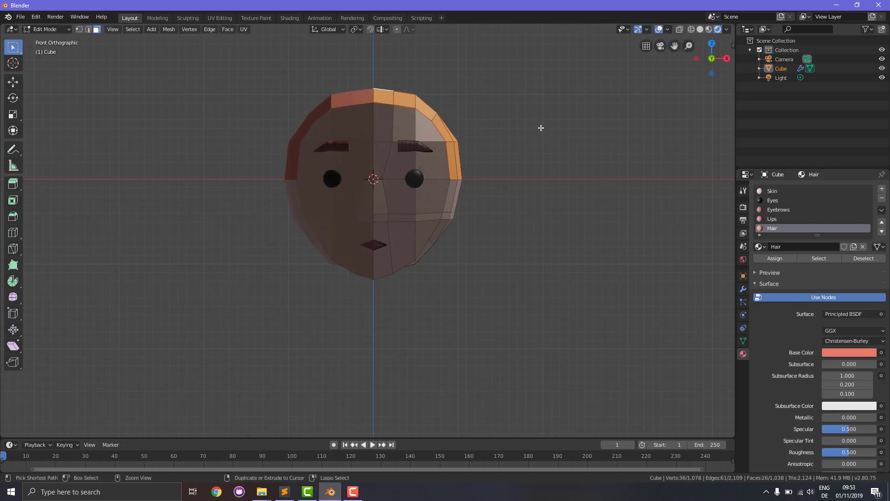
left_click_drag(666, 50, 661, 103)
scroll(622, 175, "up", 2)
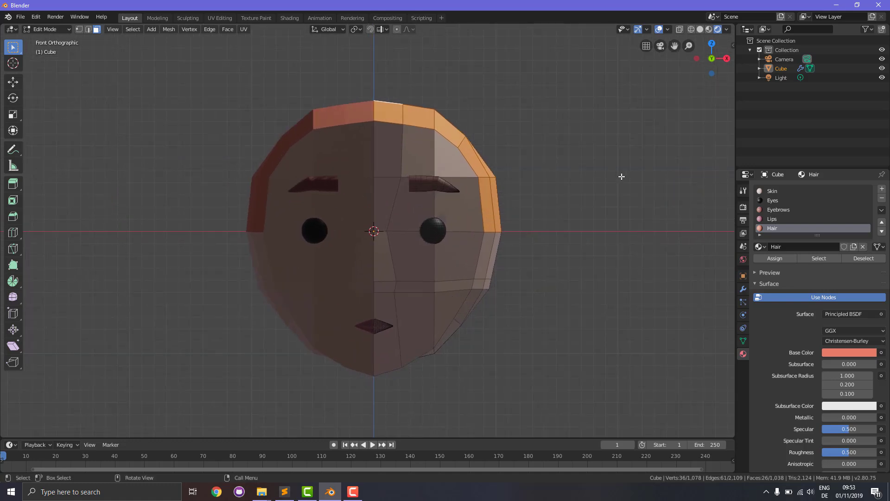
key("e")
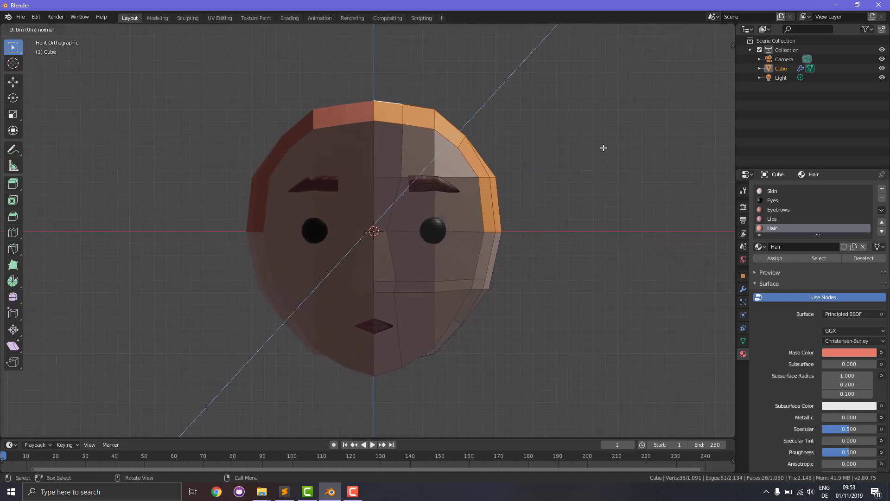
left_click(604, 148)
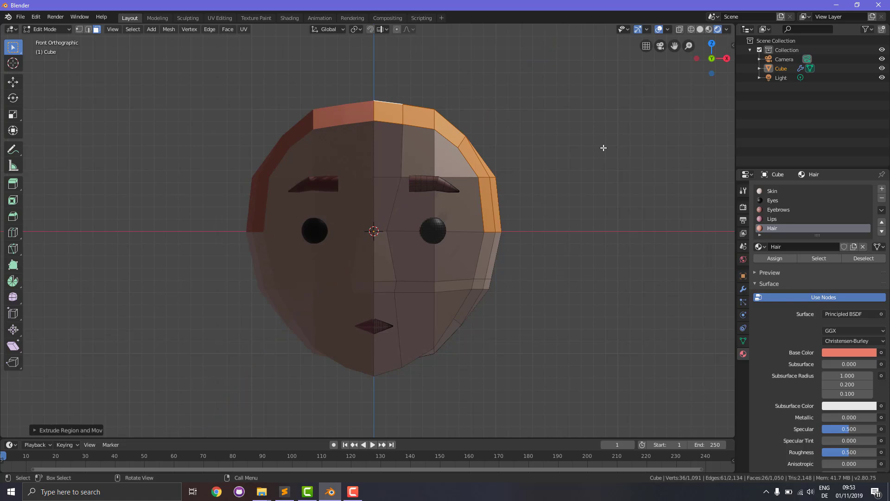
key("alt+s")
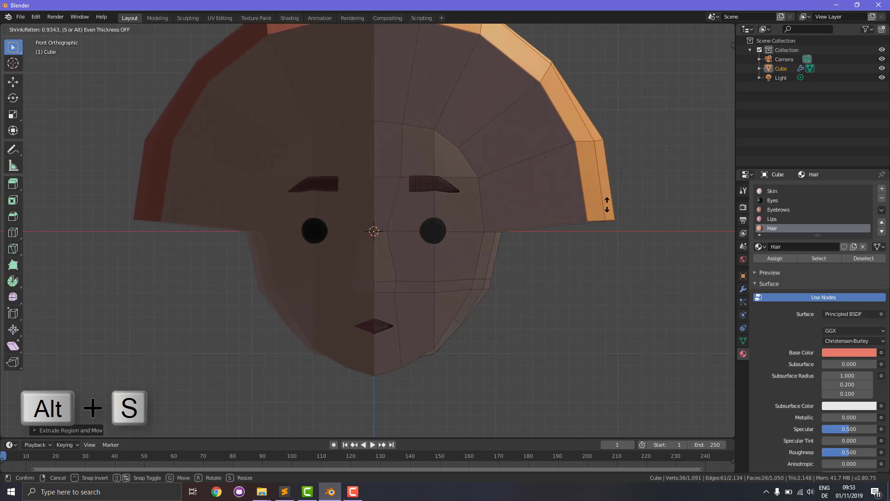
left_click(614, 151)
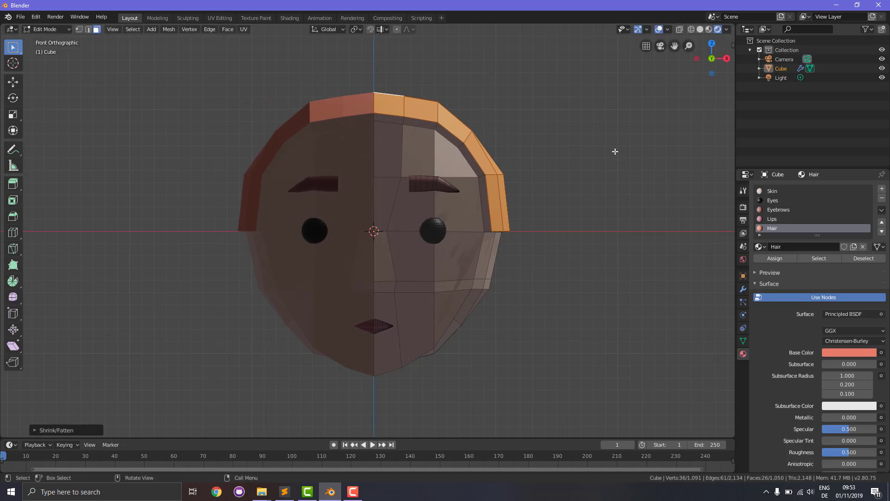
Select the seven underside rim faces of the hair shell from the back around to the temple and assign the Hair material.
left_click(703, 252)
middle_click_drag(646, 179, 474, 141)
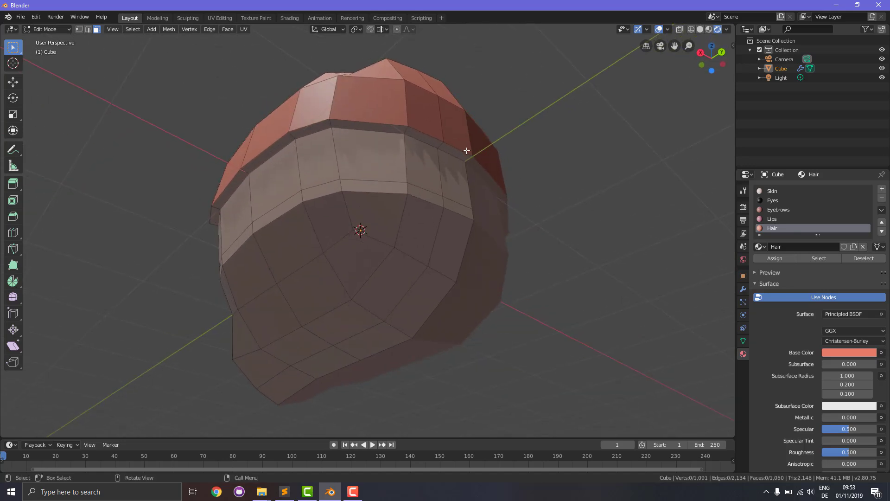
left_click(447, 152)
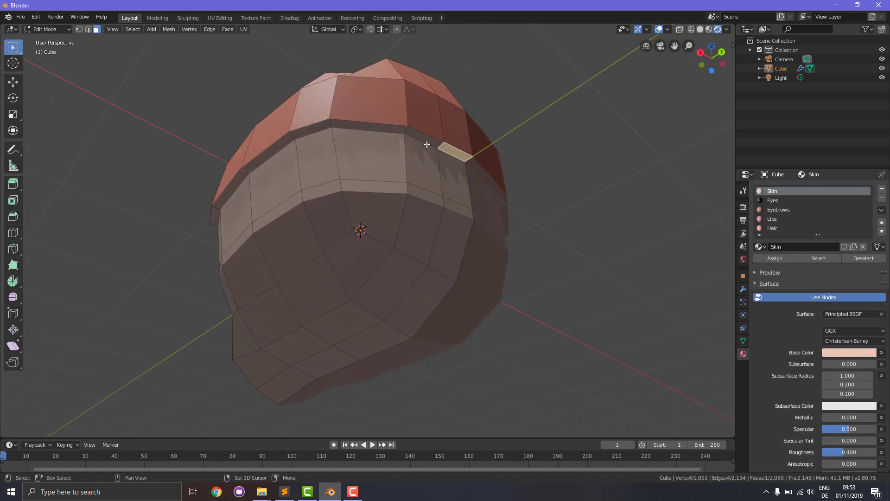
left_click(427, 145, "shift")
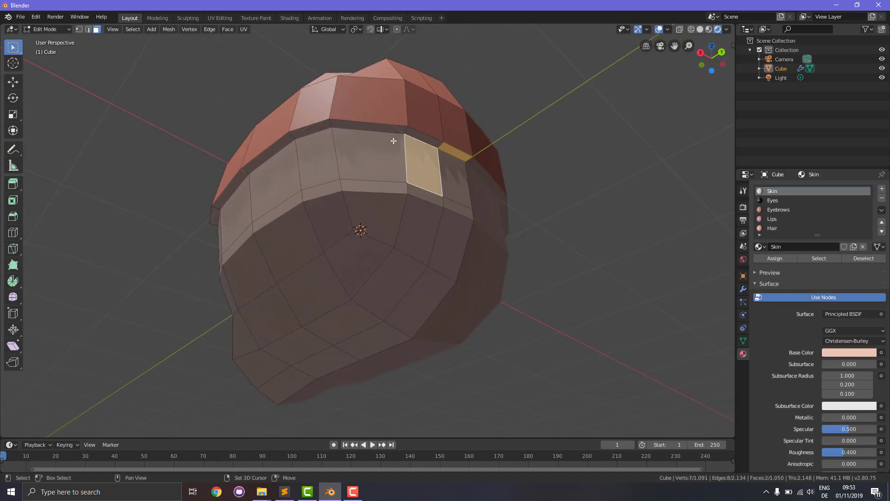
left_click(454, 151)
left_click(423, 138, "shift")
left_click(381, 130, "shift")
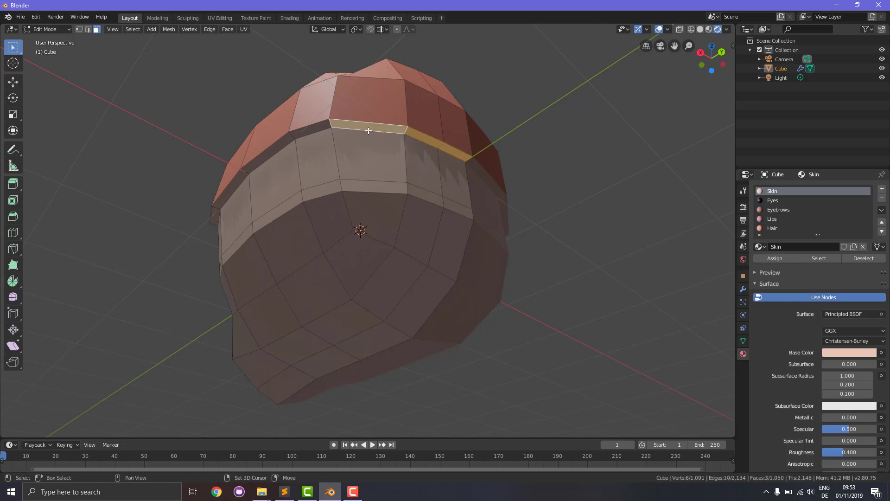
left_click(319, 127, "shift")
middle_click_drag(318, 127, 451, 151)
left_click(451, 152, "shift")
left_click(366, 140, "shift")
left_click(318, 135, "shift")
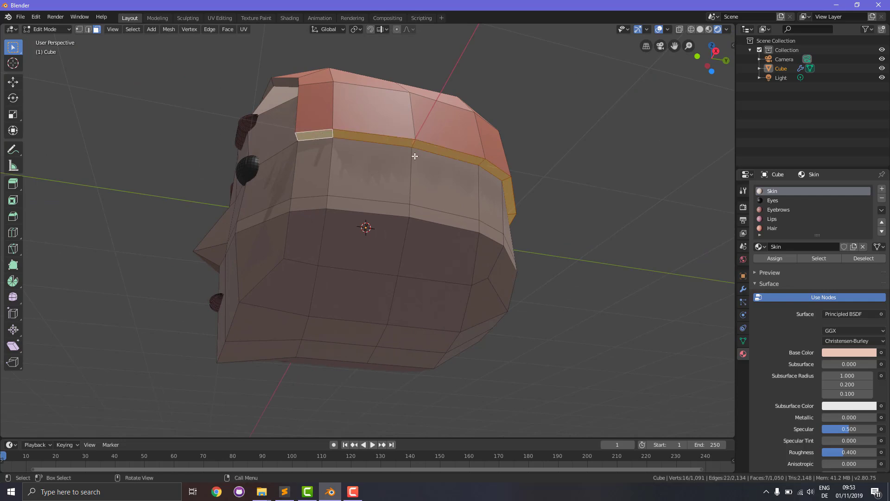
middle_click_drag(359, 171, 491, 211)
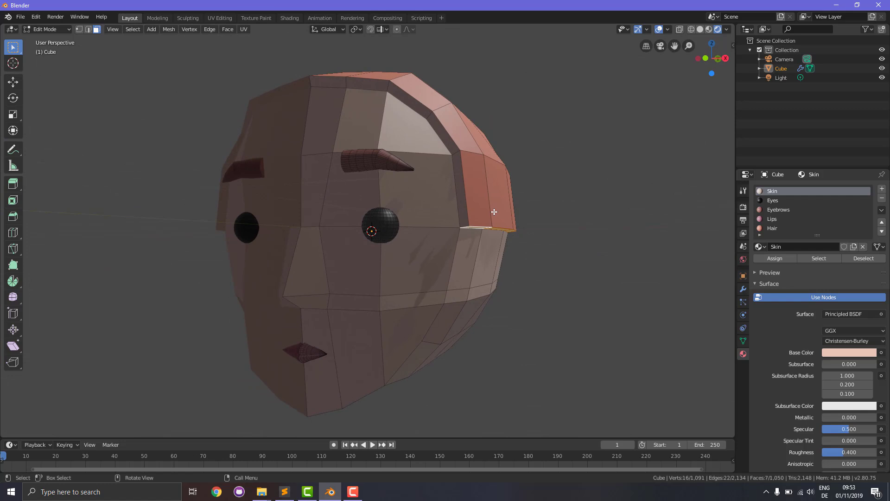
left_click(765, 228)
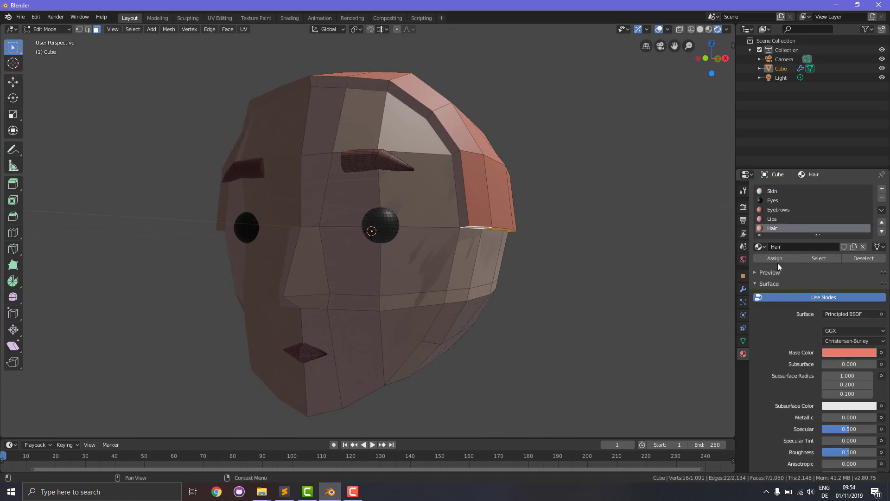
From the front view, extrude the hair's underside faces down to near chin level, and extrude them down again by about 0.5 m.
middle_click_drag(583, 270, 546, 269)
key("KP_1")
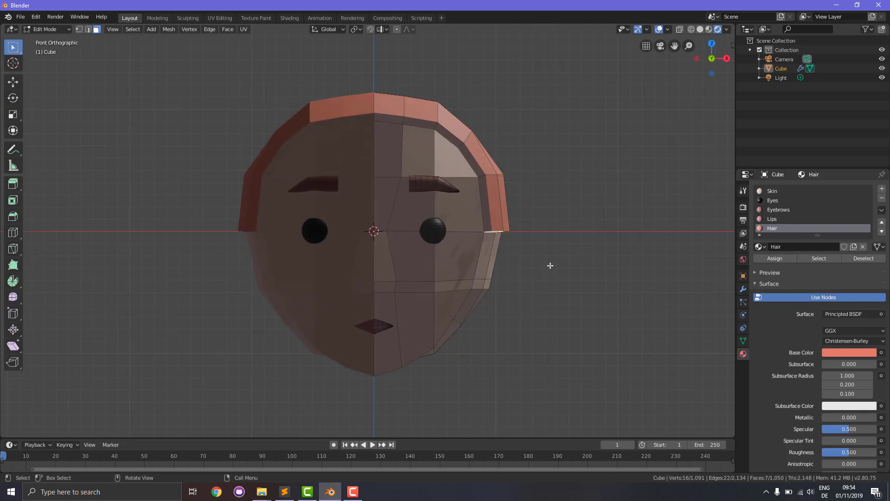
key("e")
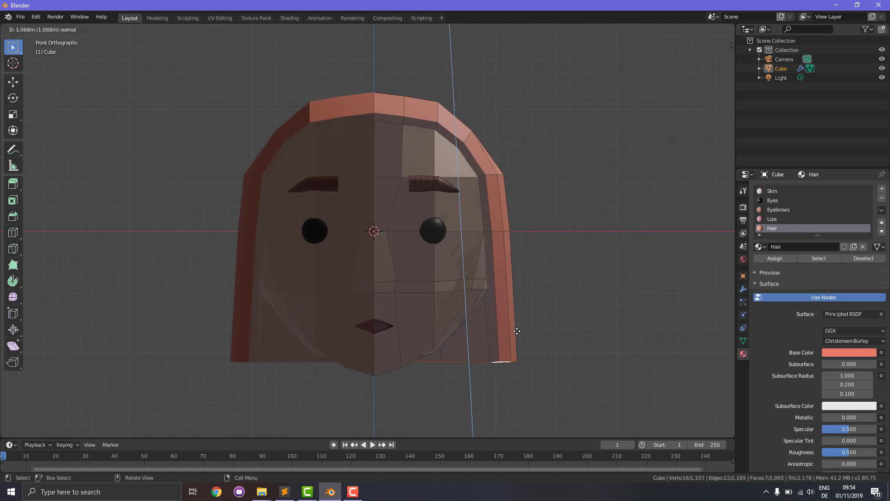
key("Escape")
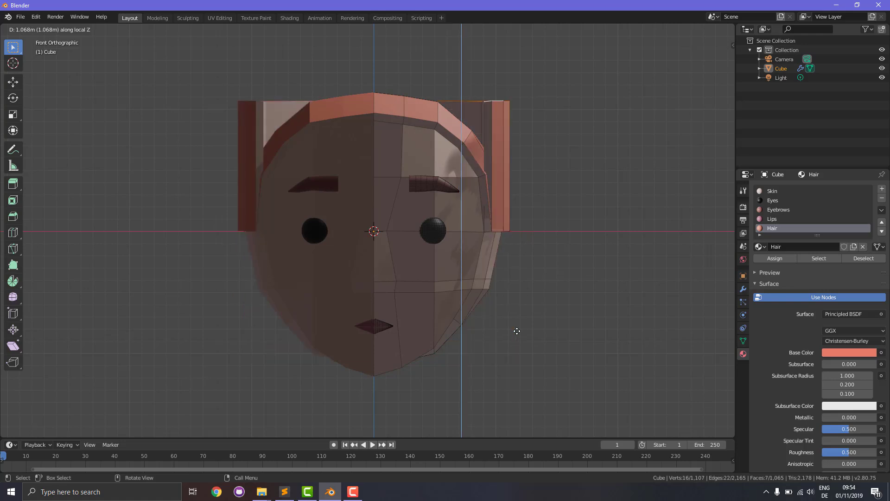
key("g")
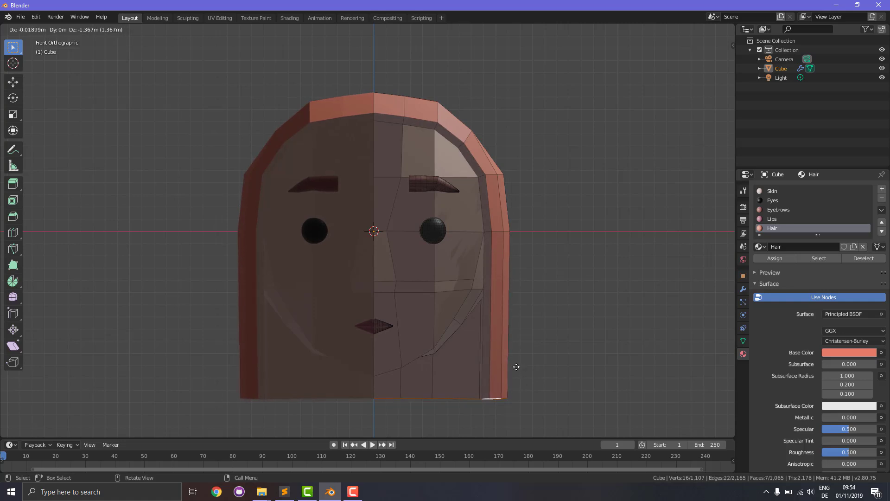
left_click(516, 313)
key("e")
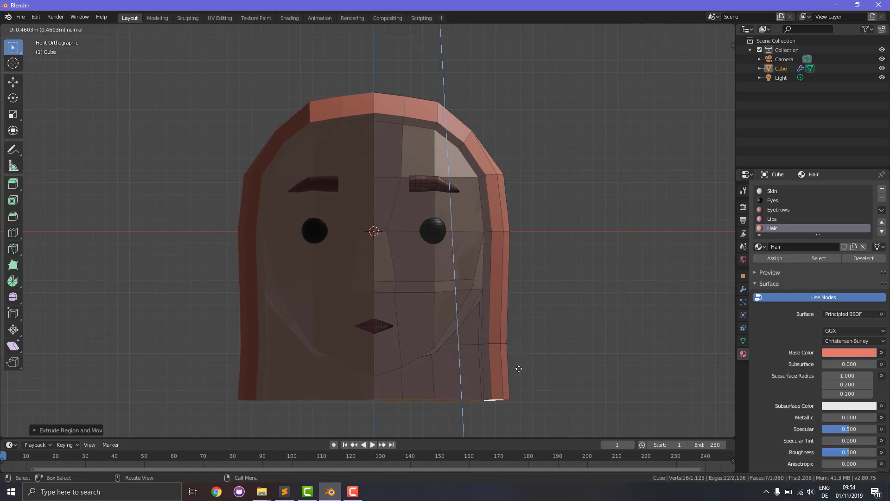
key("z")
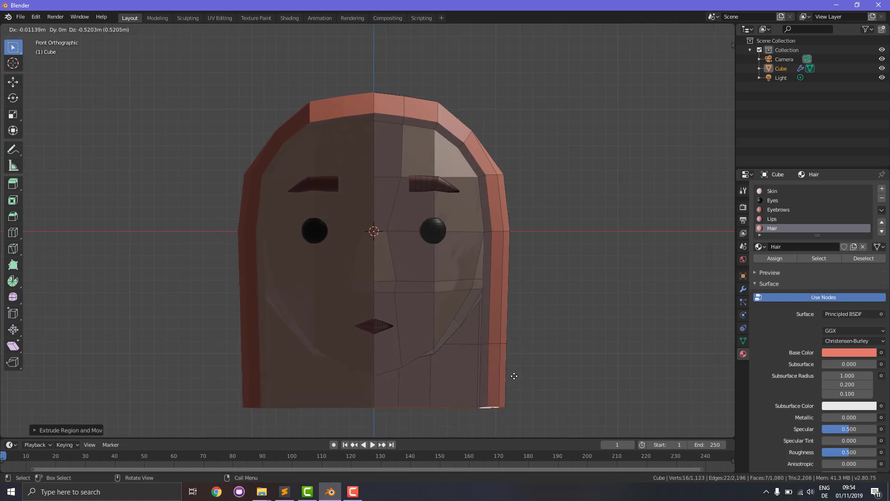
left_click(512, 374)
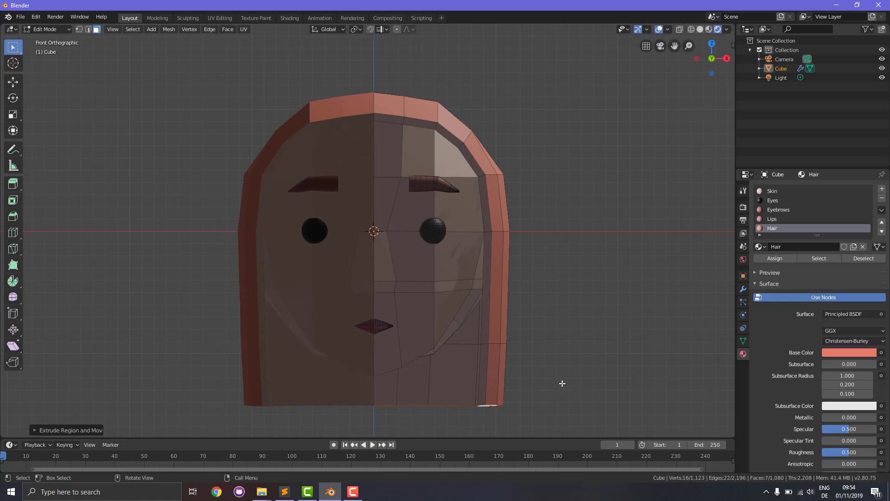
Select the front rim faces of the hair from the forehead centre down to the lower end and assign the Hair material.
middle_click_drag(586, 346, 520, 265)
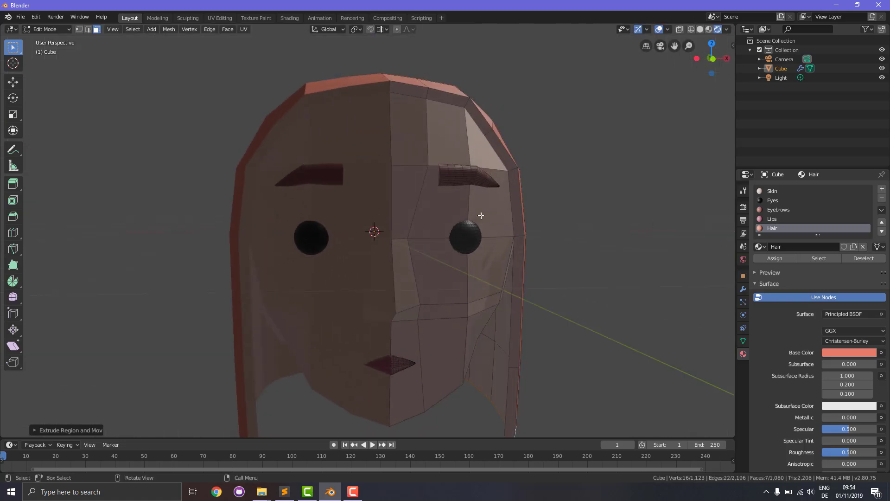
left_click(407, 90)
left_click(448, 98, "shift")
left_click(482, 121, "shift")
left_click(503, 155, "shift")
left_click(518, 200, "shift")
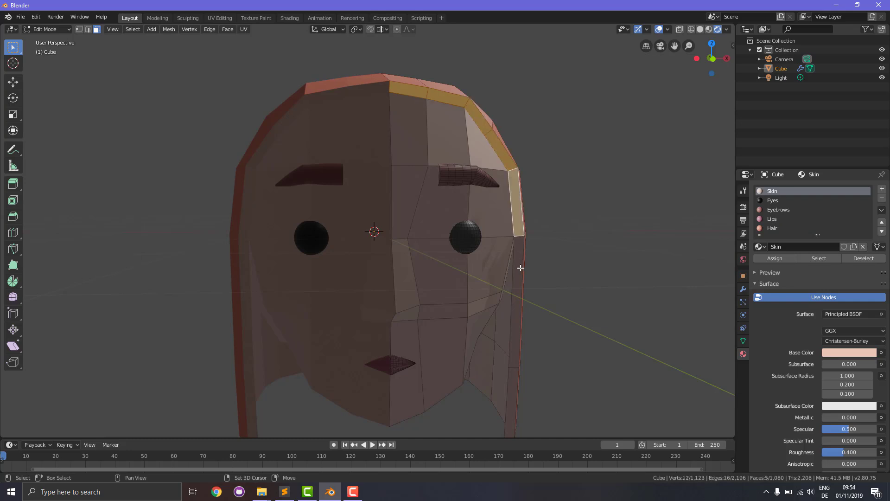
left_click(521, 349, "shift")
left_click(513, 385, "shift")
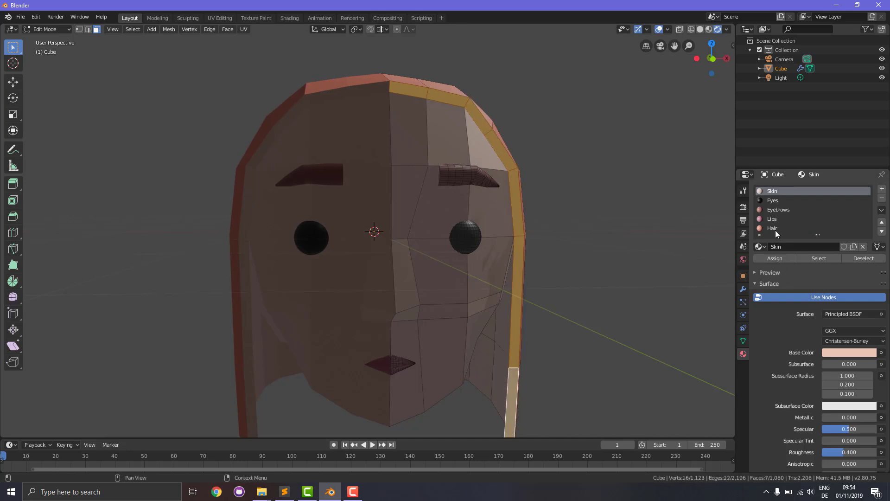
left_click(776, 229)
left_click(778, 259)
Select all inner faces of the hanging hair behind the cheek, jaw and neck on the editable half and assign the Hair material.
middle_click_drag(583, 397, 619, 338)
left_click(534, 314)
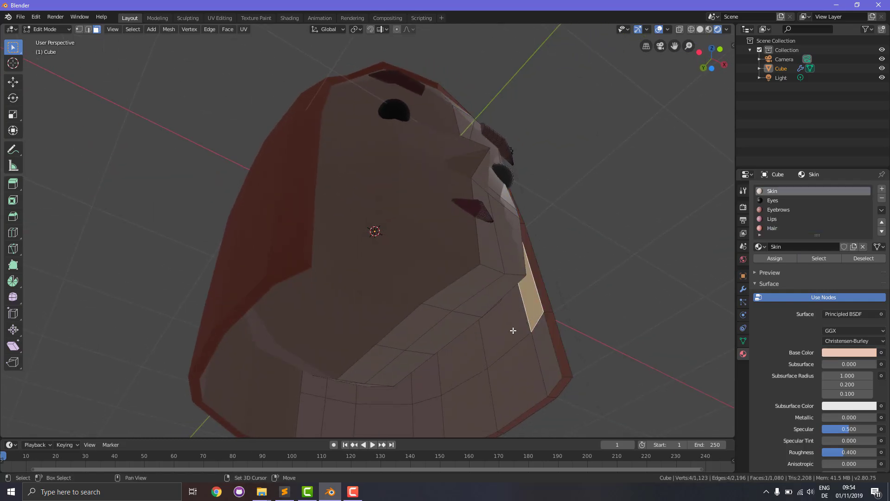
left_click(447, 372, "ctrl")
left_click(423, 385, "shift")
left_click(380, 395, "shift")
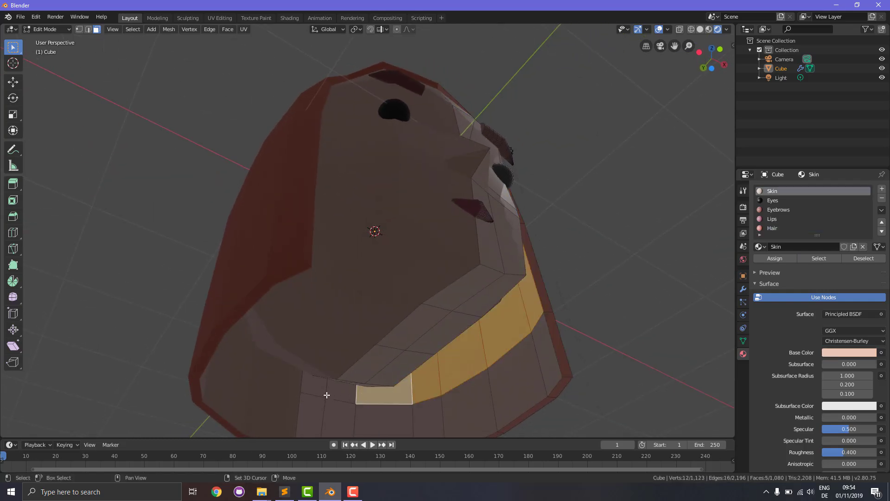
left_click(338, 393, "shift")
left_click(308, 391, "shift")
left_click(314, 416, "shift")
left_click(336, 420, "shift")
left_click(376, 421, "shift")
left_click(426, 414, "shift")
left_click(476, 412, "shift")
left_click(512, 385, "shift")
left_click(550, 365, "shift")
middle_click_drag(549, 365, 478, 291)
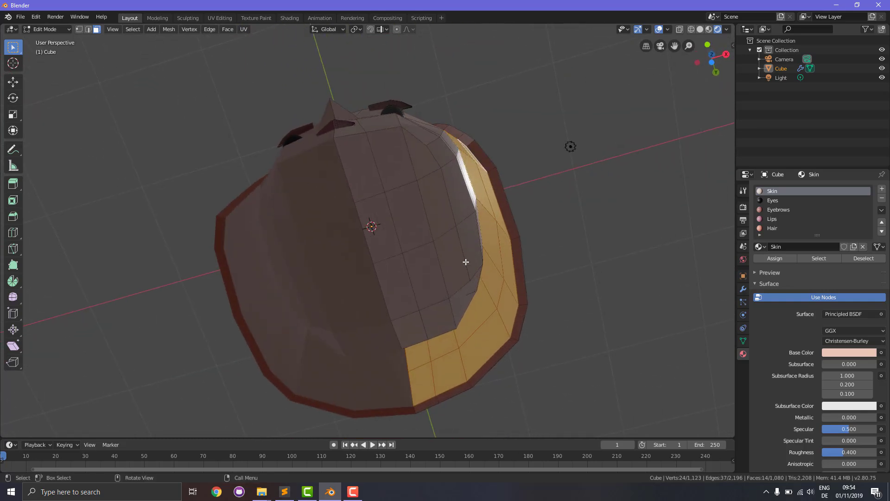
left_click(475, 198, "shift")
left_click(482, 193, "shift")
middle_click_drag(483, 193, 469, 199)
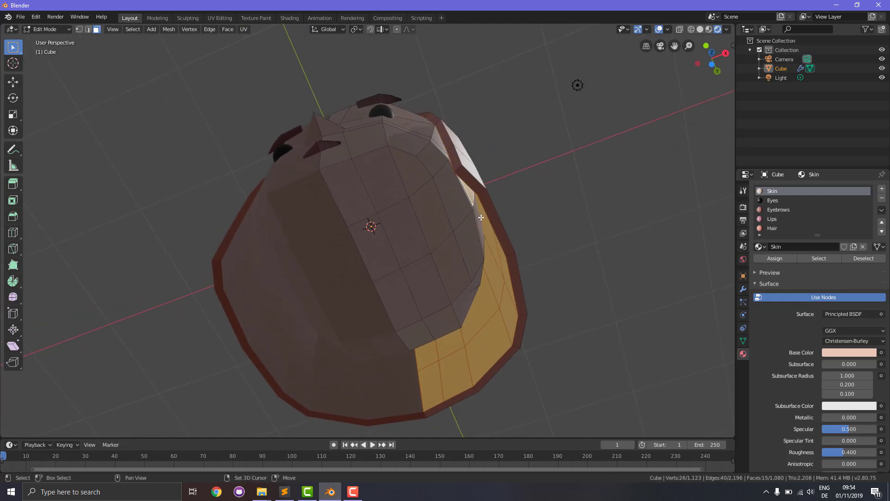
middle_click_drag(485, 237, 433, 224)
middle_click_drag(501, 204, 471, 207)
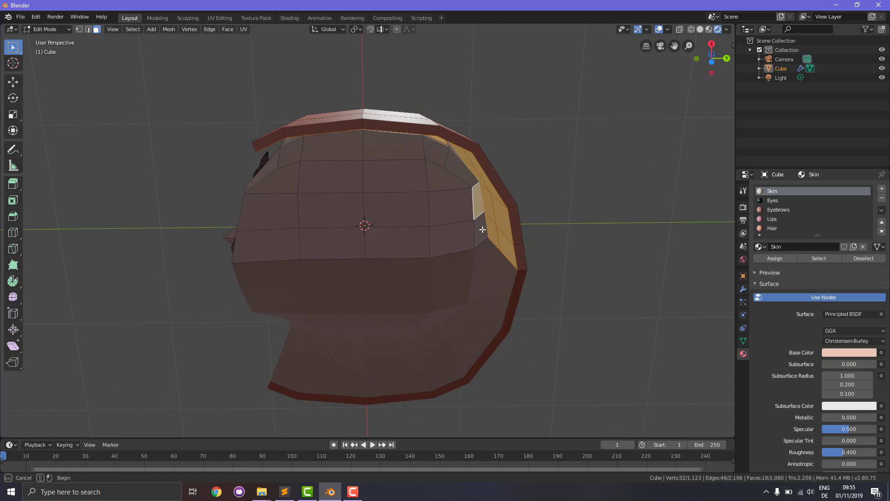
left_click(480, 229, "shift")
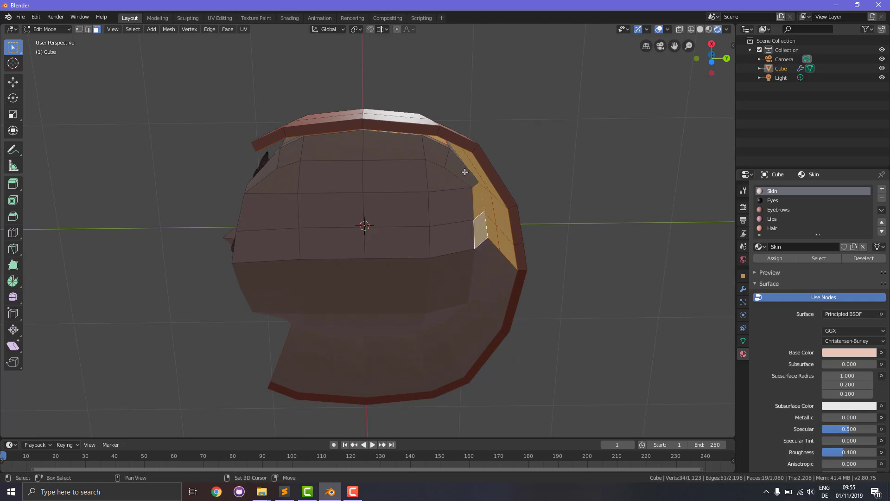
left_click(464, 173, "shift")
middle_click_drag(465, 173, 561, 224)
left_click(455, 118, "shift")
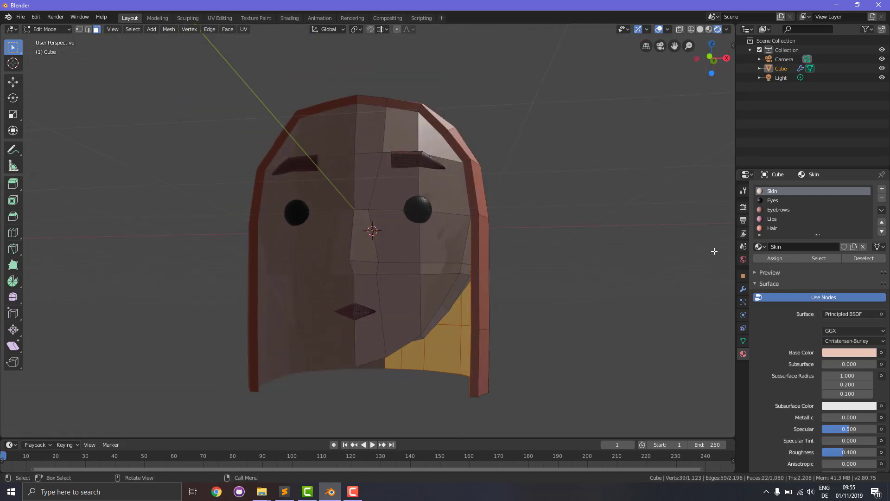
left_click(774, 228)
left_click(775, 259)
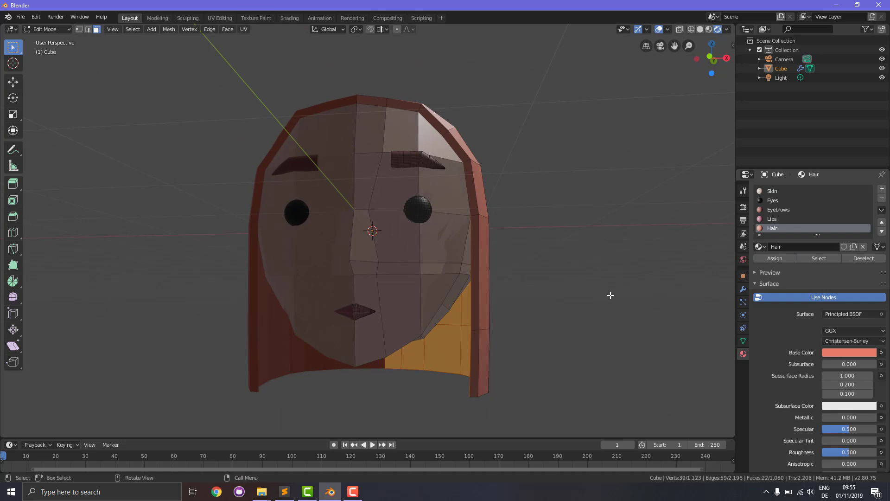
From the side view, extrude the three front hair rim faces above the forehead by about 0.22 m and shift them down and back toward the forehead.
left_click(628, 265)
middle_click_drag(628, 264, 530, 250)
middle_click_drag(379, 228, 340, 197)
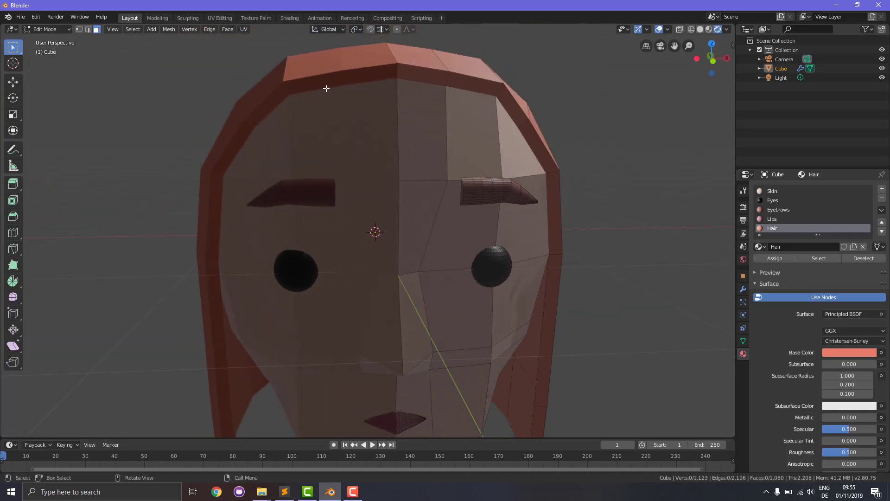
left_click(418, 86)
middle_click_drag(464, 119, 408, 97)
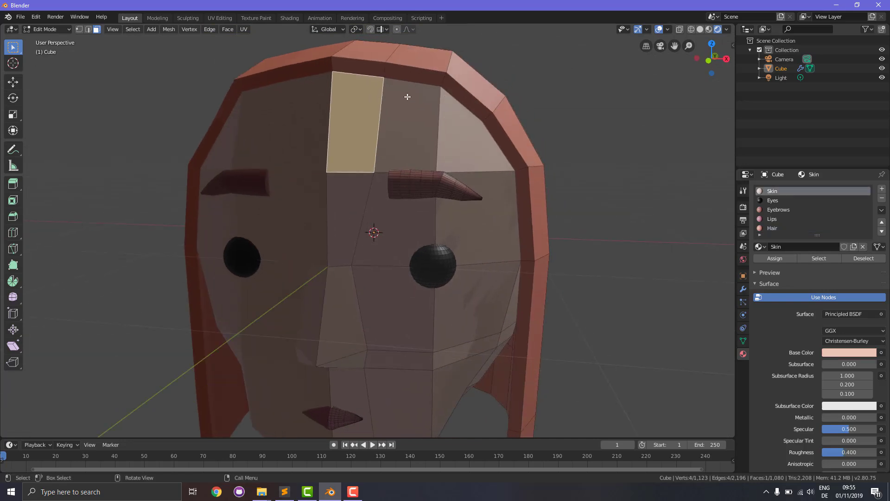
left_click(366, 70)
left_click(430, 79, "shift")
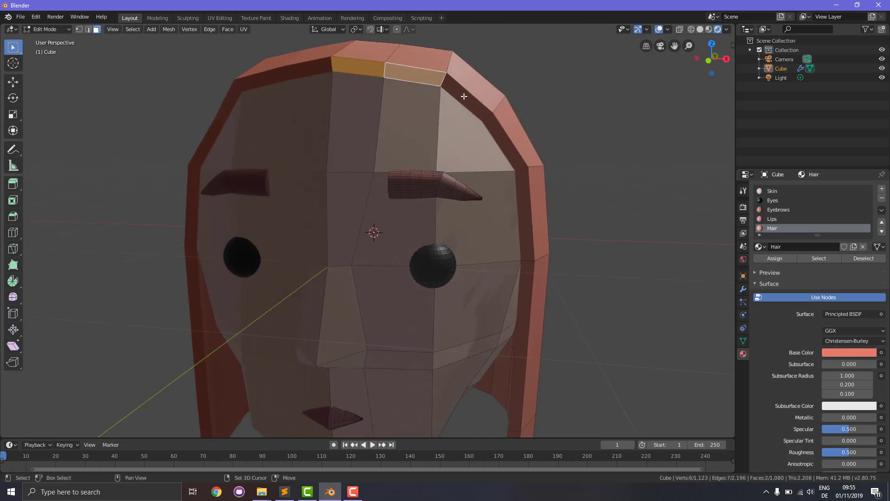
left_click(478, 104, "shift")
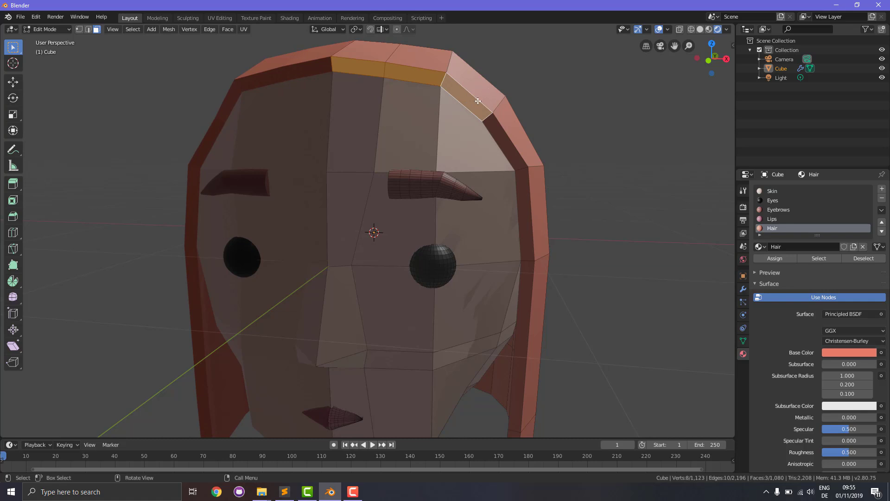
key("KP_3")
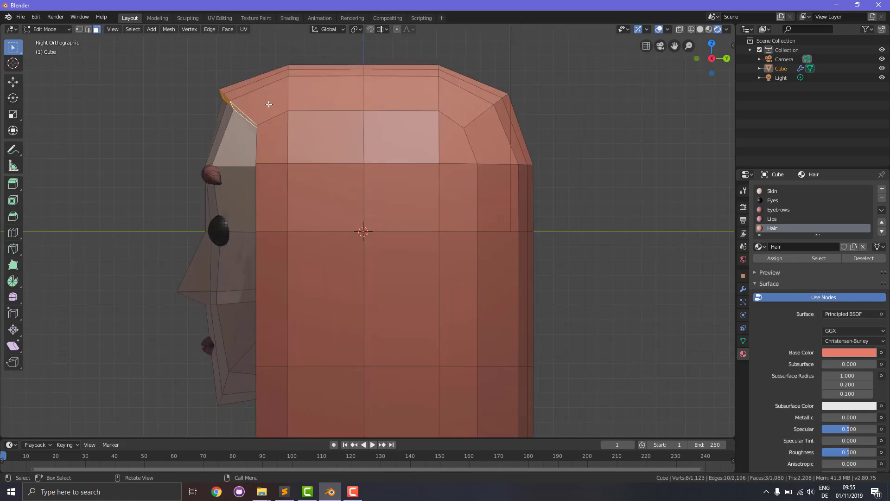
key("e")
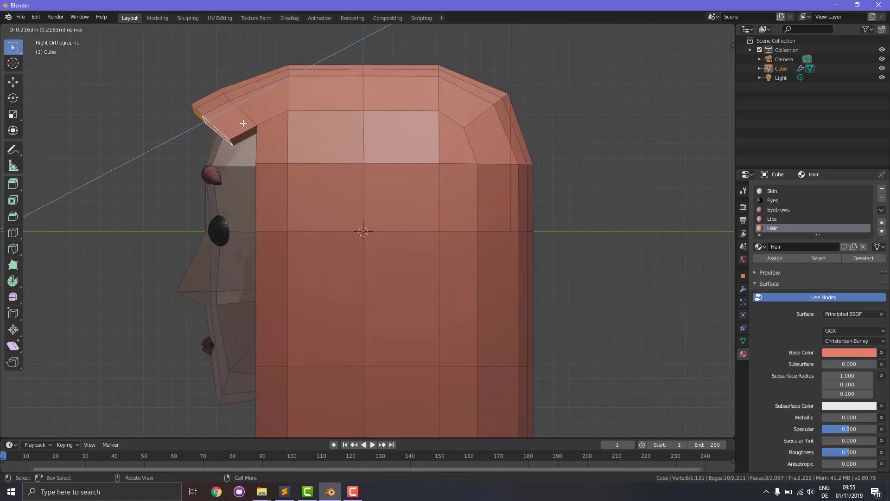
left_click(243, 123)
key("g")
left_click(259, 129)
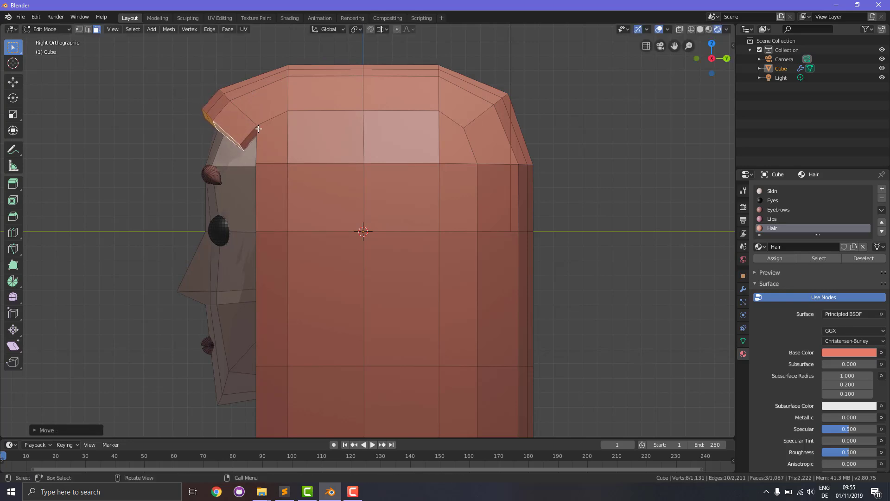
Extrude the fringe's end faces again and move them about 0.15 m back and down so the fringe curves toward the eyebrow.
key("e")
left_click(235, 156)
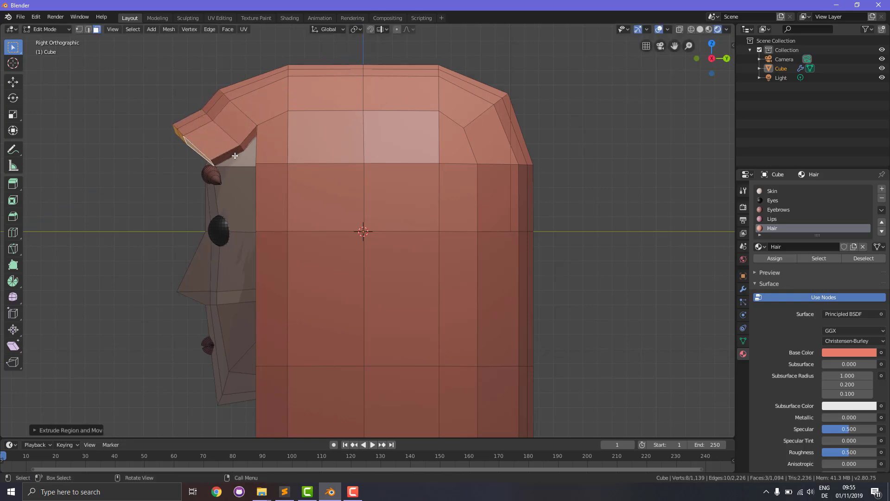
key("g")
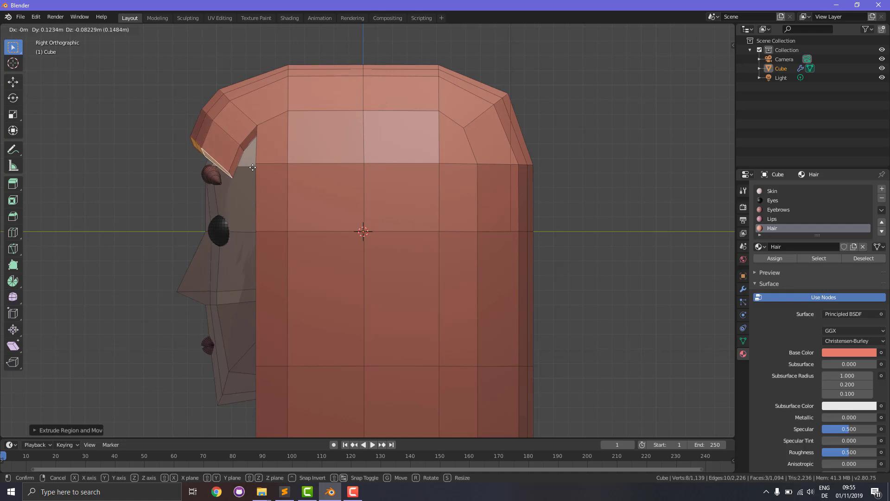
left_click(253, 168)
Try to extend the fringe with a third extruded segment over the eyebrows and raise its lower faces by about 0.07 m.
key("e")
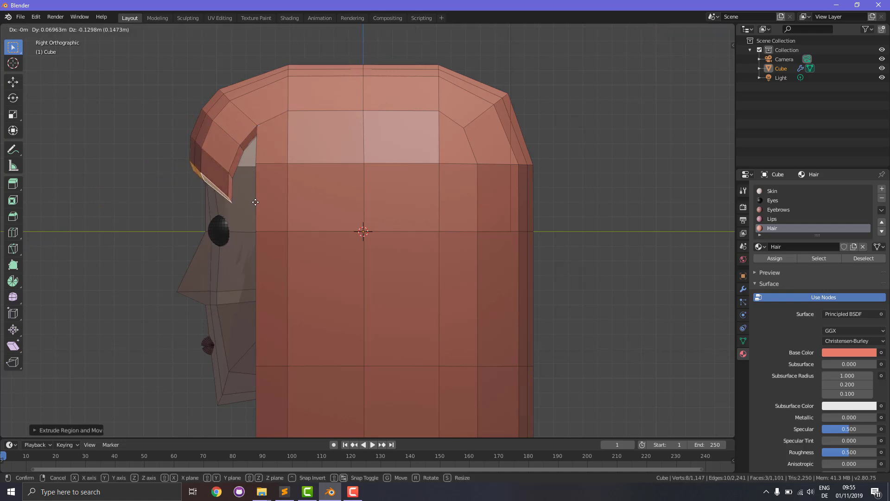
left_click(257, 196)
middle_click_drag(279, 225, 359, 237)
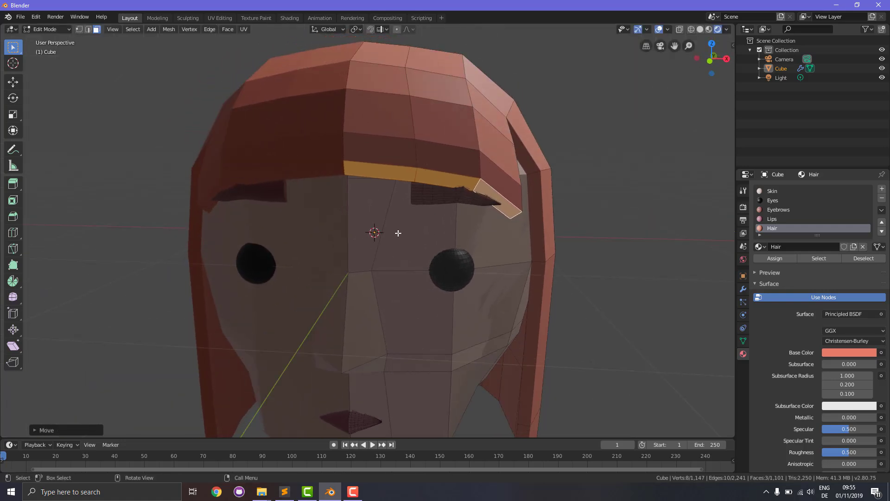
key("g")
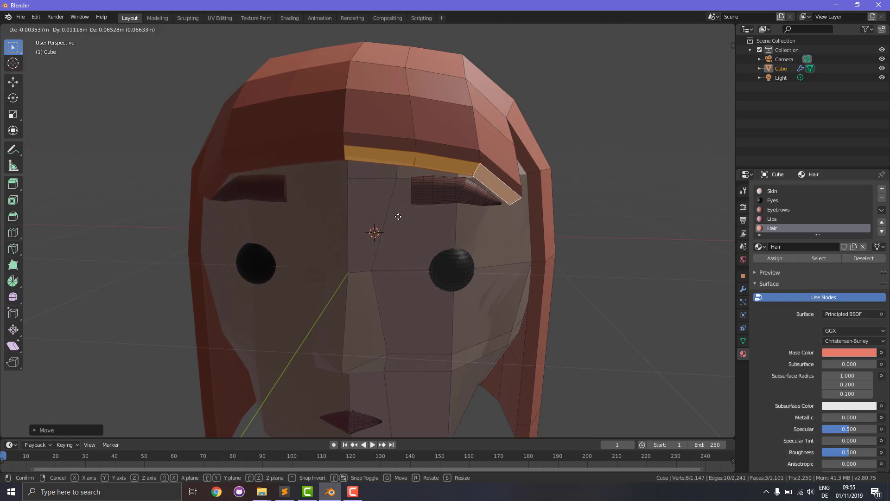
left_click(398, 215)
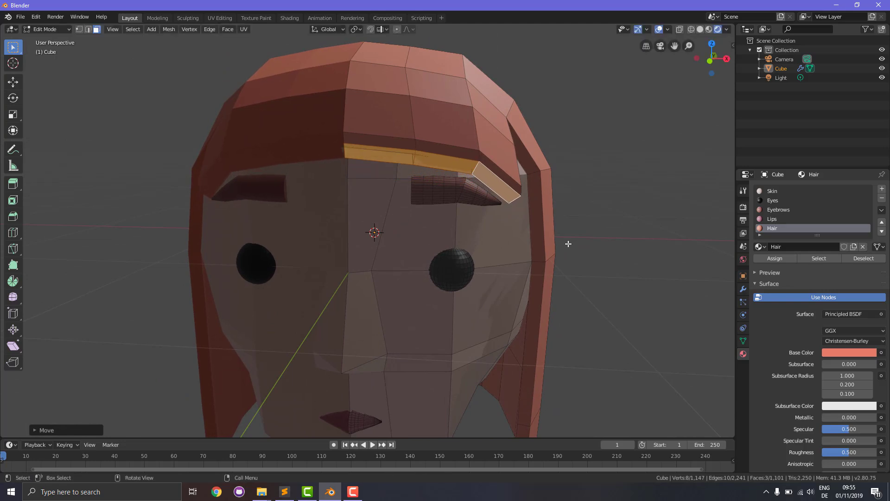
Undo the third fringe segment and its position adjustments.
left_click(567, 245)
middle_click_drag(570, 243, 471, 235)
key("ctrl+z")
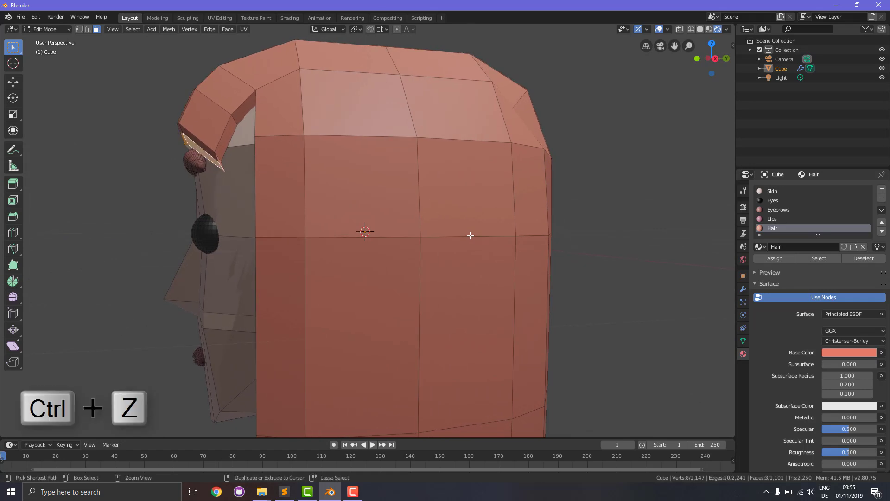
key("ctrl+z")
key("ctrl+z")
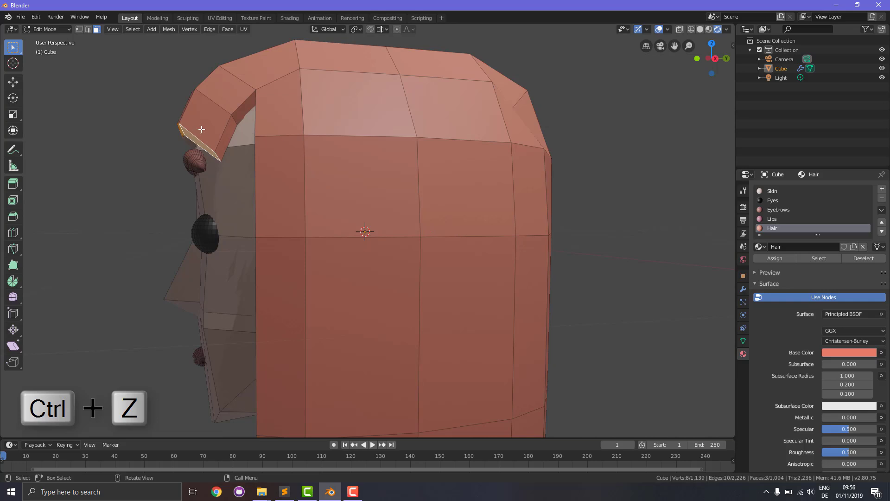
Move the lower end faces of the fringe down by about 0.03 m.
key("g")
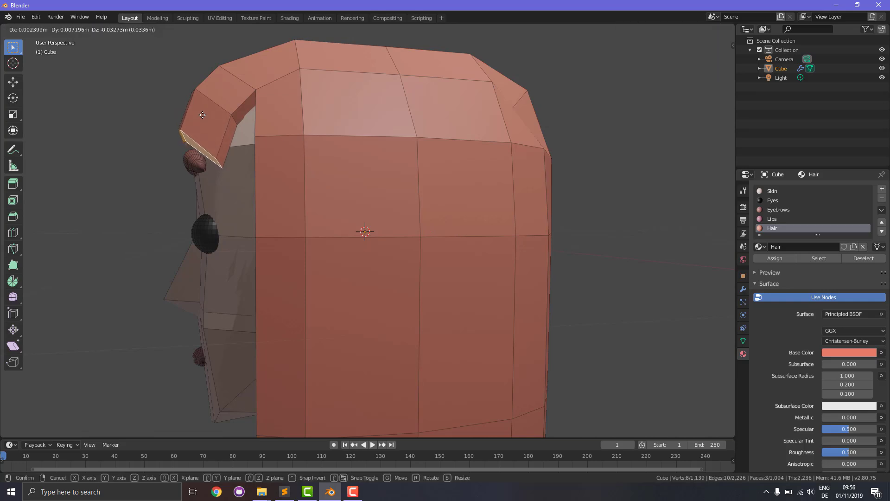
left_click(203, 115)
middle_click_drag(249, 188, 374, 200)
scroll(370, 205, "down", 3)
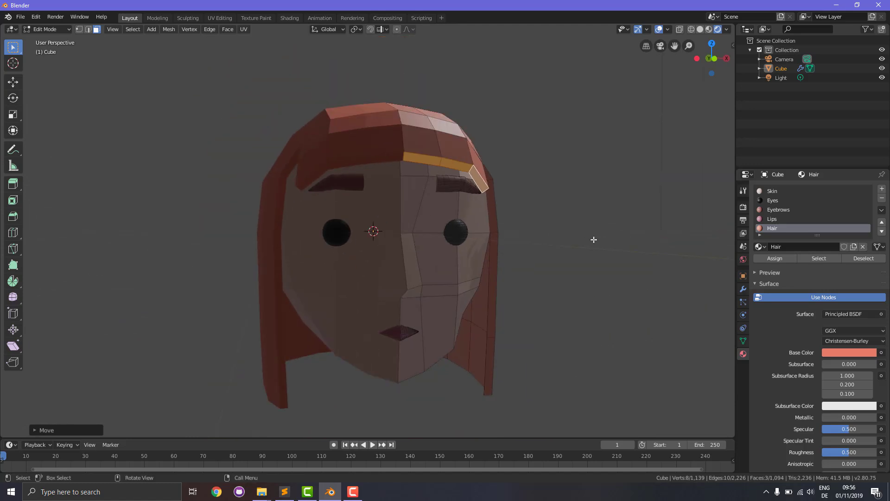
Try to extrude the four side hair rim faces, from the fringe's outer edge down to the lower end, by about 0.02 m.
middle_click_drag(437, 256, 432, 220)
scroll(432, 220, "up", 3)
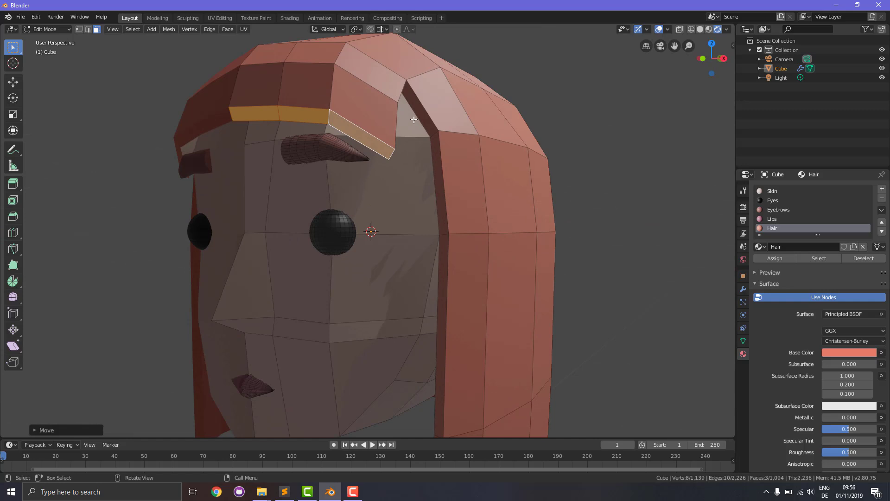
left_click(444, 145)
middle_click_drag(444, 145, 480, 185)
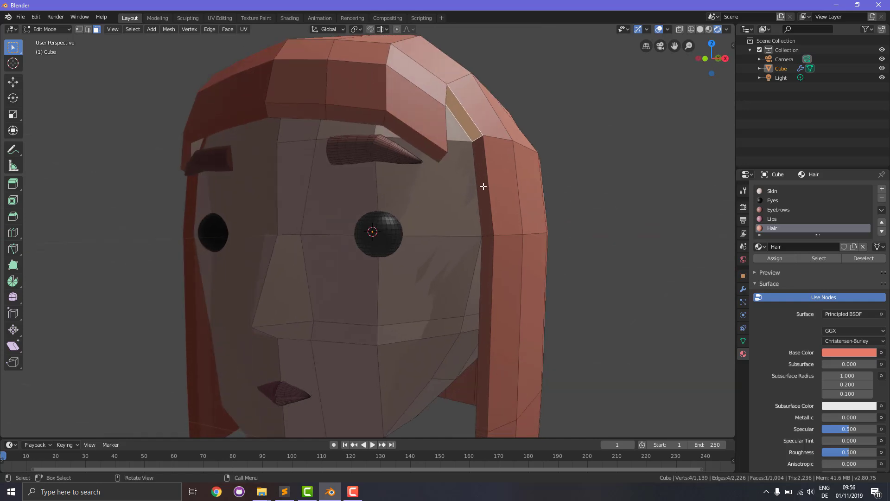
left_click(484, 186, "shift")
left_click(486, 278, "shift")
scroll(497, 345, "down", 2)
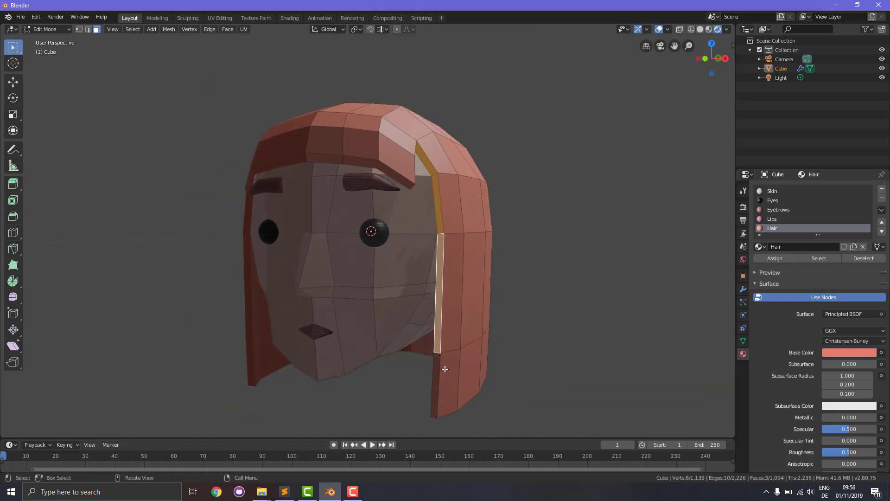
left_click(440, 376, "shift")
mouse_move(467, 372)
middle_mouse_down()
mouse_move(398, 362)
mouse_move(464, 360)
middle_mouse_up()
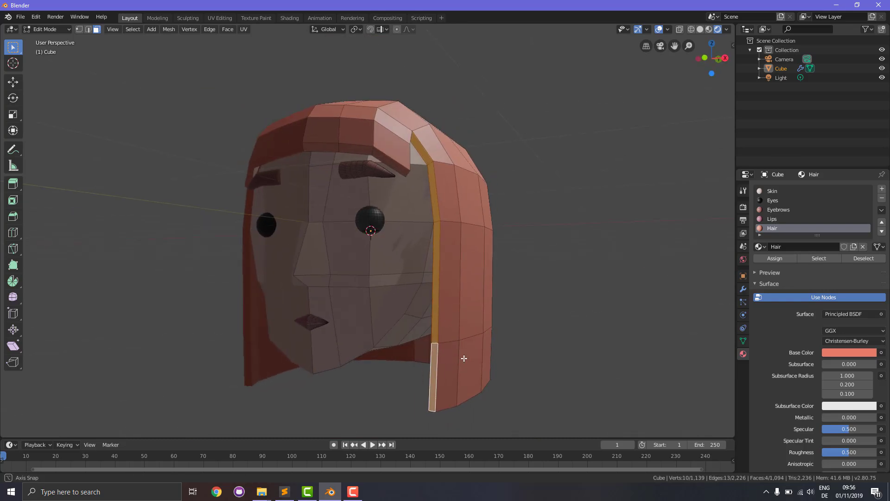
scroll(465, 359, "up", 2)
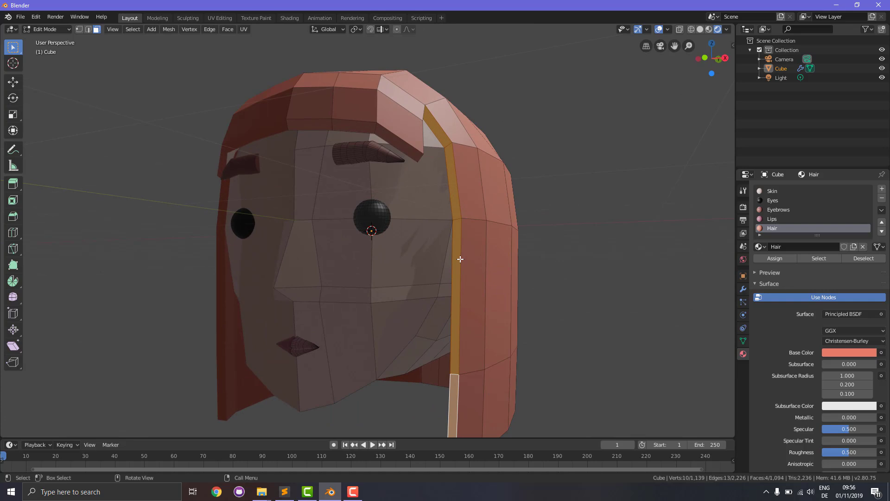
key("e")
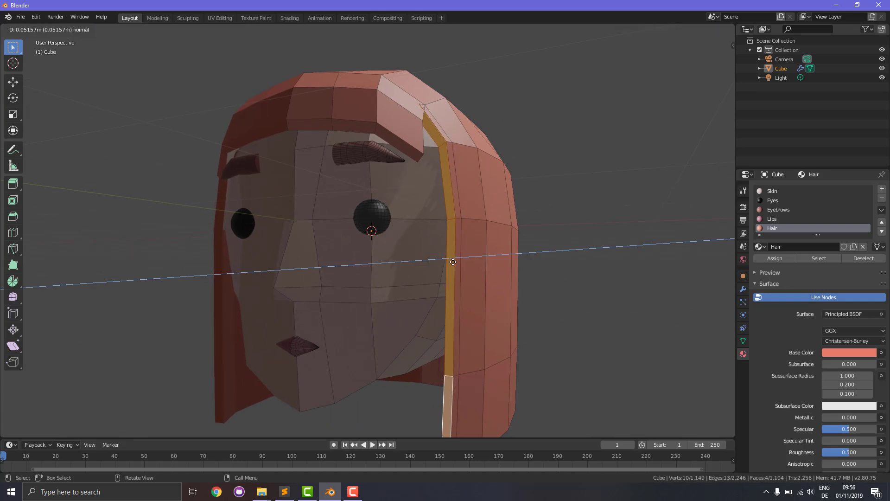
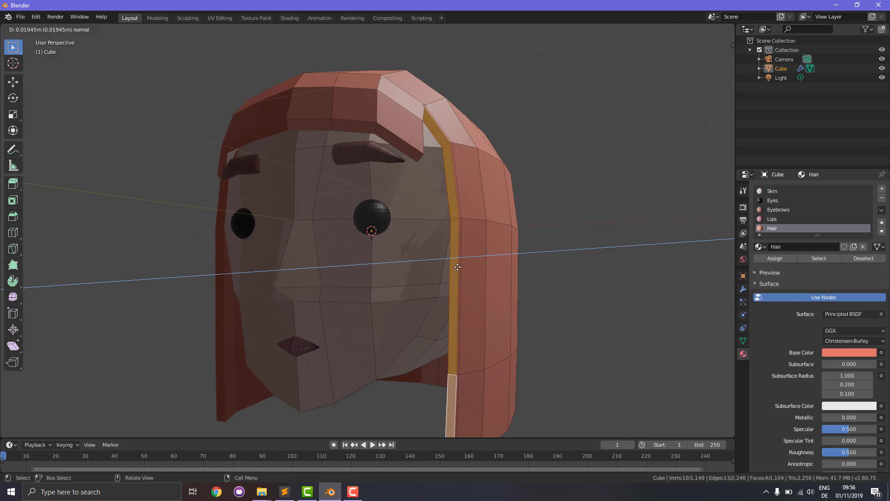
left_click(459, 266)
Undo the four-face side rim extrusion and the selection changes made on it.
left_click(452, 187)
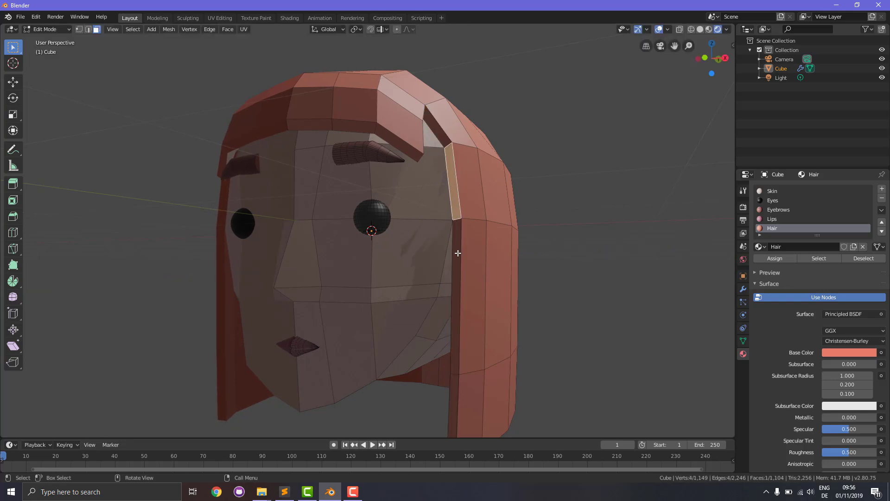
left_click(458, 298, "shift")
left_click(457, 399, "ctrl")
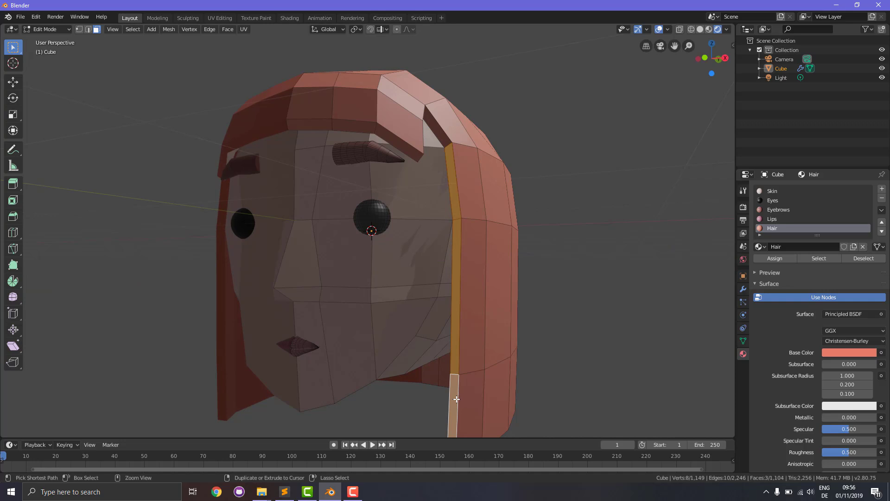
key("ctrl+z")
left_click(457, 399, "ctrl")
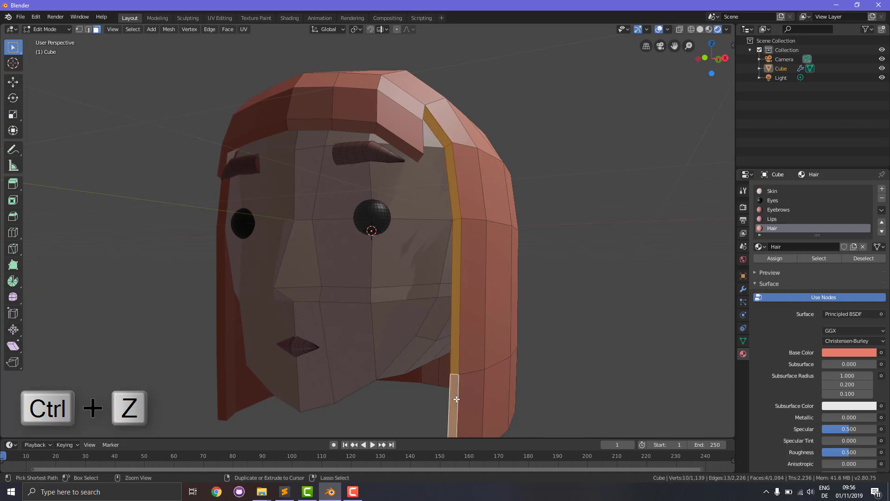
key("ctrl+z")
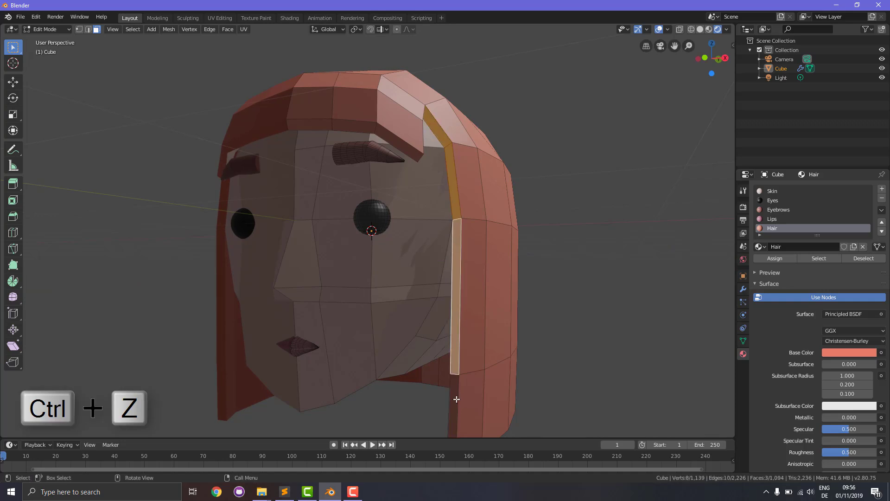
key("ctrl+z")
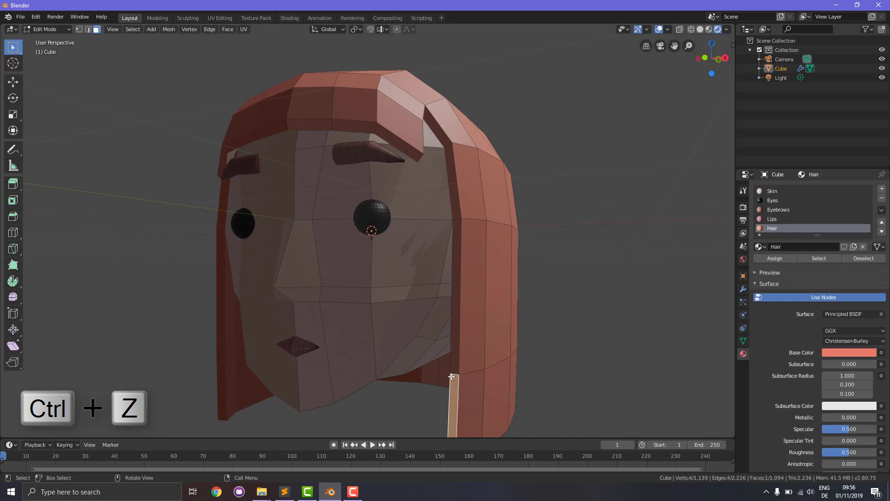
Extrude the three side hair rim faces from the temple down to the lower end forward by about 0.12 m, excluding the slanted face above.
left_click(455, 347, "shift")
left_click(454, 189, "shift")
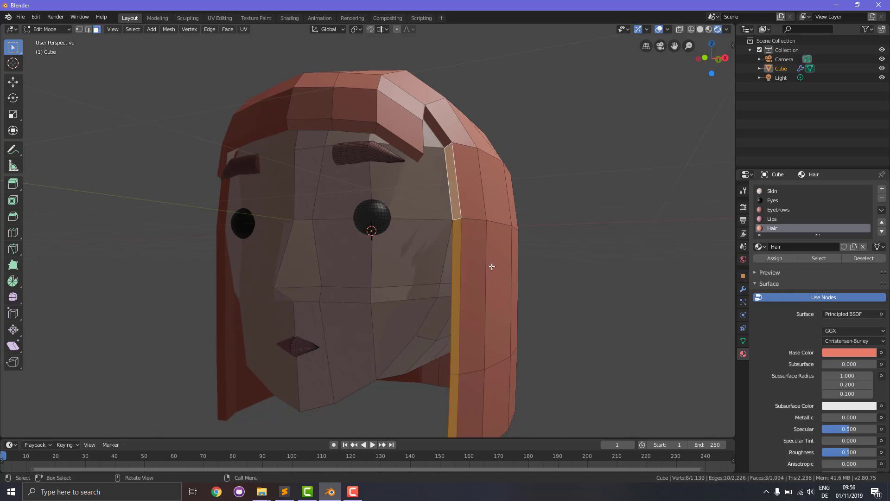
key("e")
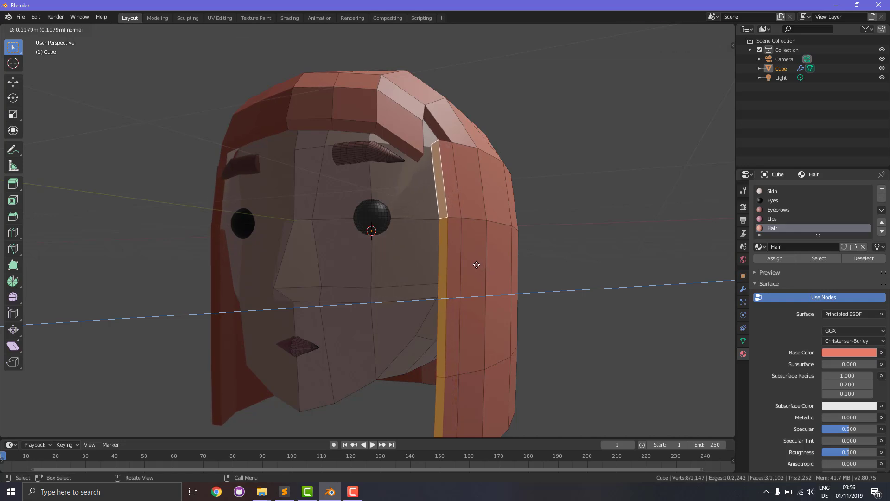
left_click(478, 265)
Working with vertices, fill the gap between the fringe corner and the extruded side hair with an outer face and a narrow inner face.
middle_click_drag(505, 217, 479, 256)
scroll(478, 257, "up", 5)
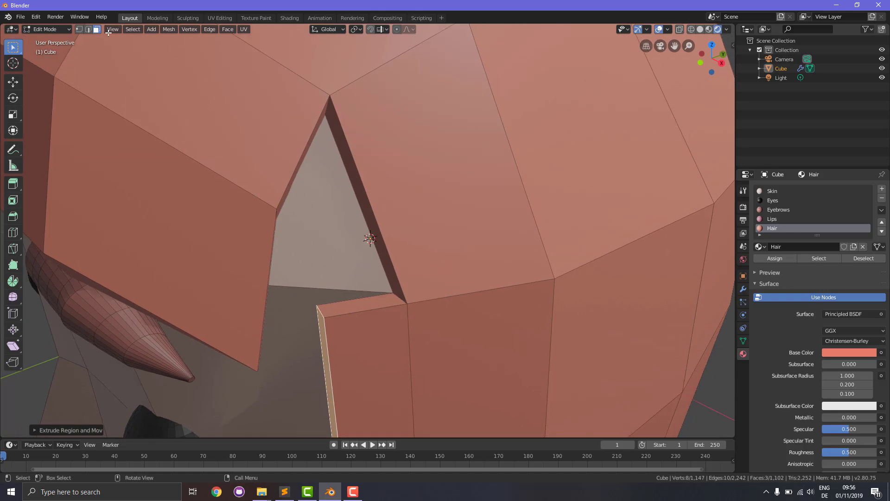
left_click(79, 29)
left_click(327, 315)
mouse_move(364, 340)
middle_mouse_down()
mouse_move(369, 236)
mouse_move(363, 332)
middle_mouse_up()
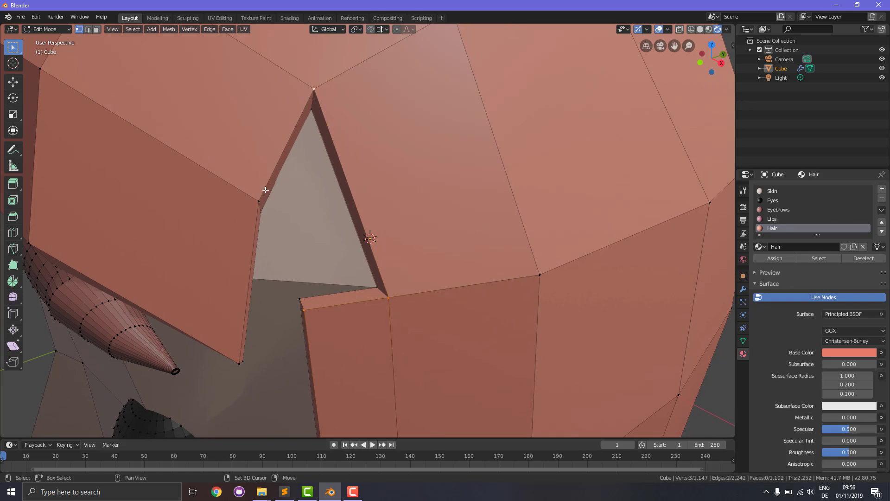
left_click(259, 201, "shift")
key("f")
middle_click_drag(370, 308, 303, 268)
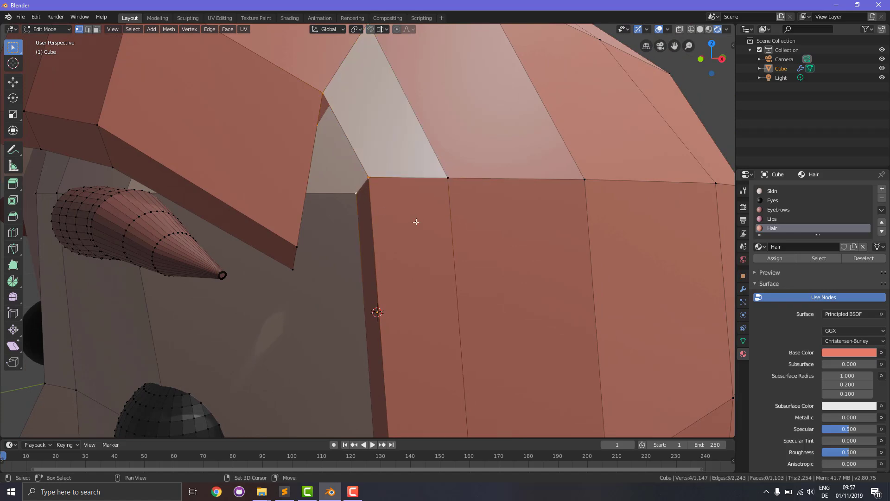
key("f")
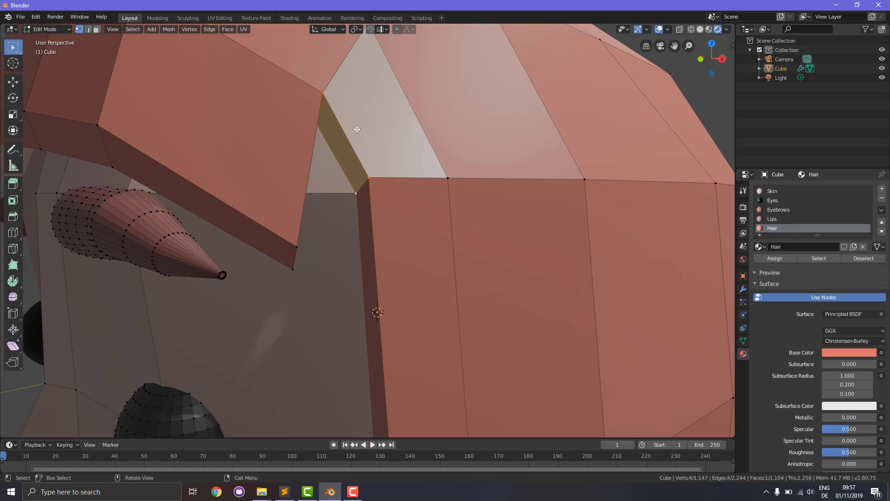
Assign the Hair material to the outer face and the narrow inner face filling the gap beside the fringe.
key("alt+a")
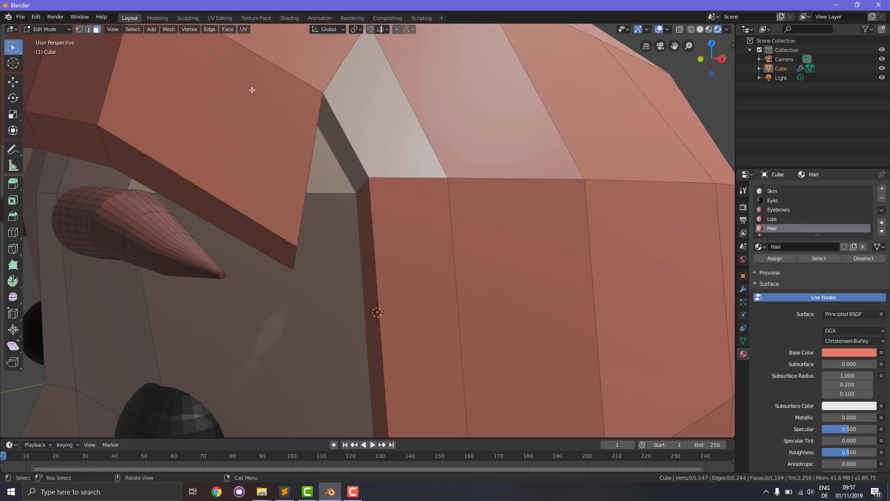
left_click(351, 107)
left_click(347, 153, "shift")
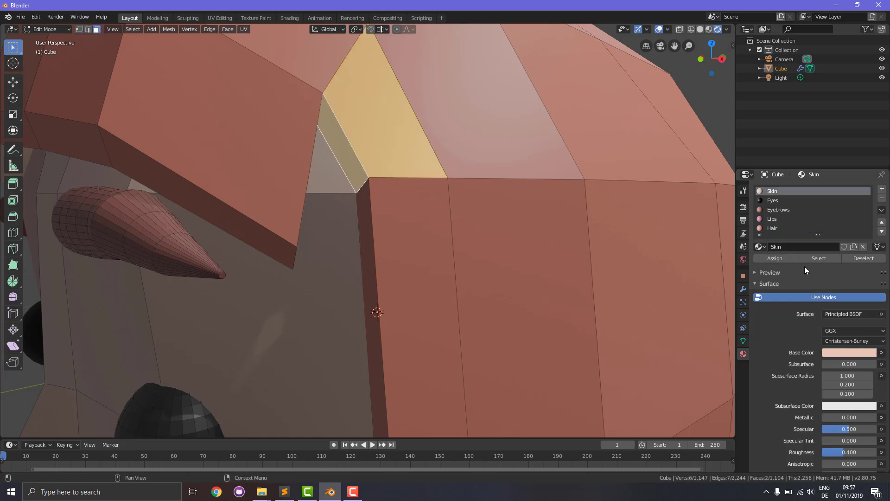
left_click(774, 228)
left_click(772, 260)
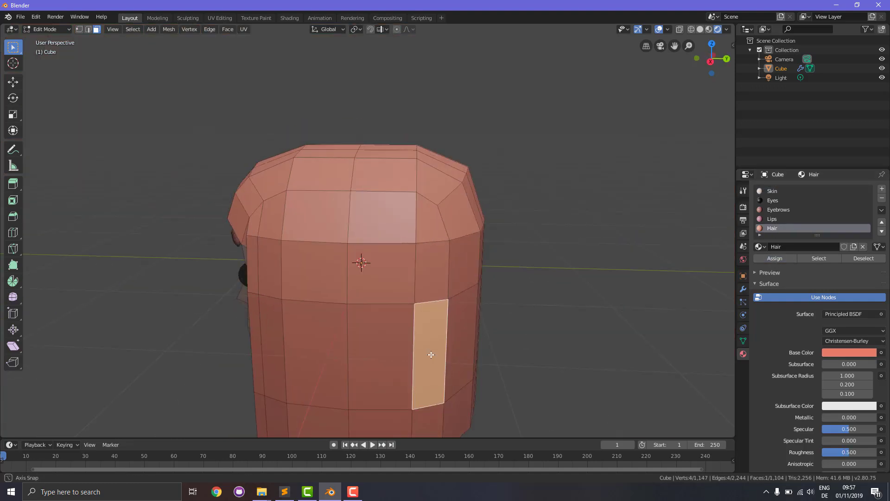
Lower the fringe's two bottom-edge vertices at the mirror line by about 0.02 m.
middle_click_drag(431, 355, 510, 343)
scroll(528, 344, "up", 5)
scroll(515, 325, "up", 5)
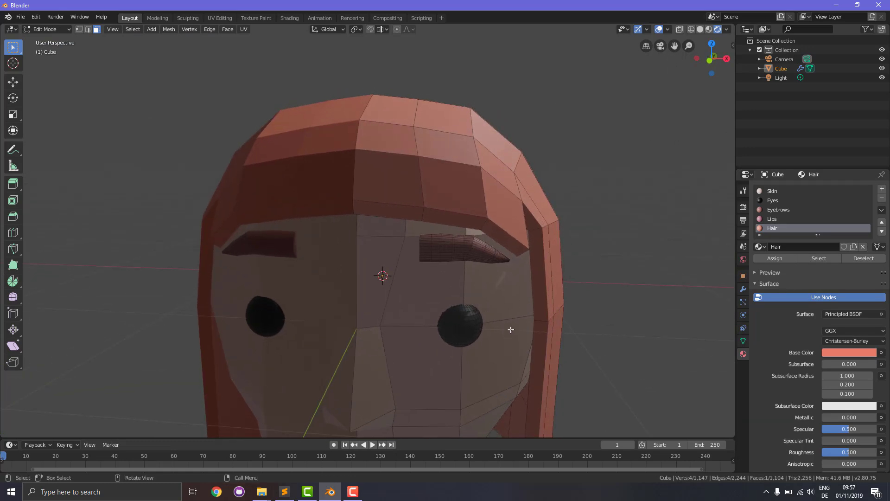
left_click(80, 29)
left_click(289, 73)
left_click(297, 147, "shift")
scroll(344, 179, "down", 5)
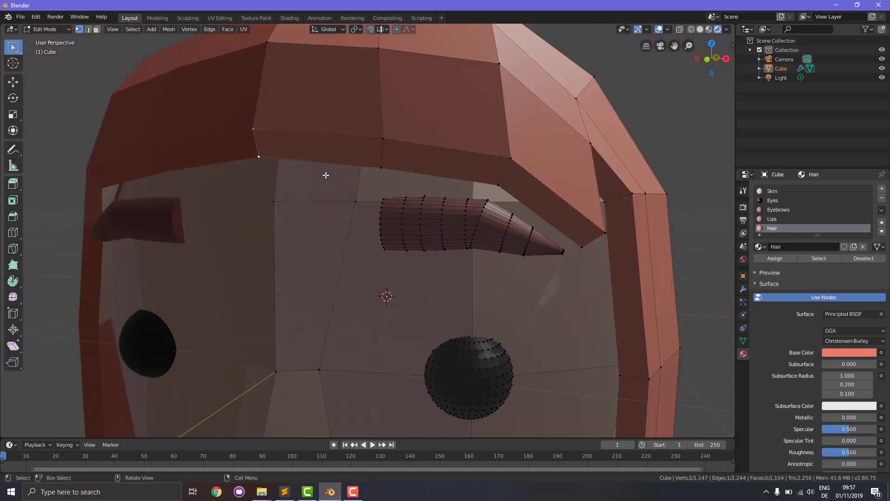
key("g")
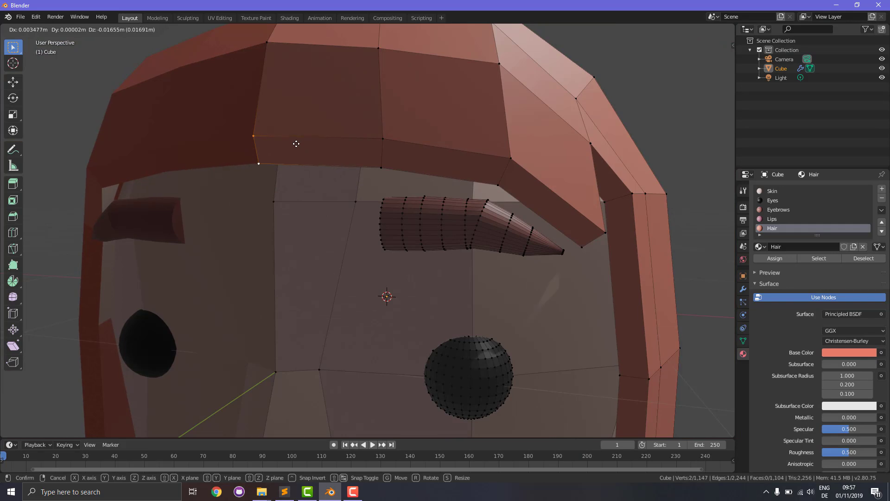
left_click(299, 148)
middle_click_drag(318, 149, 352, 167)
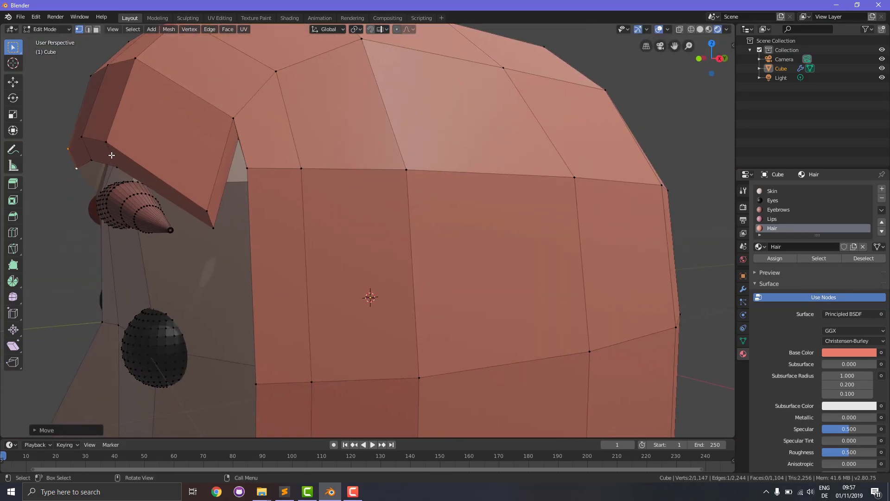
Try moving the fringe's centre vertex pair back and down about 0.04 m and rotating it about 13°, and undo it.
key("g")
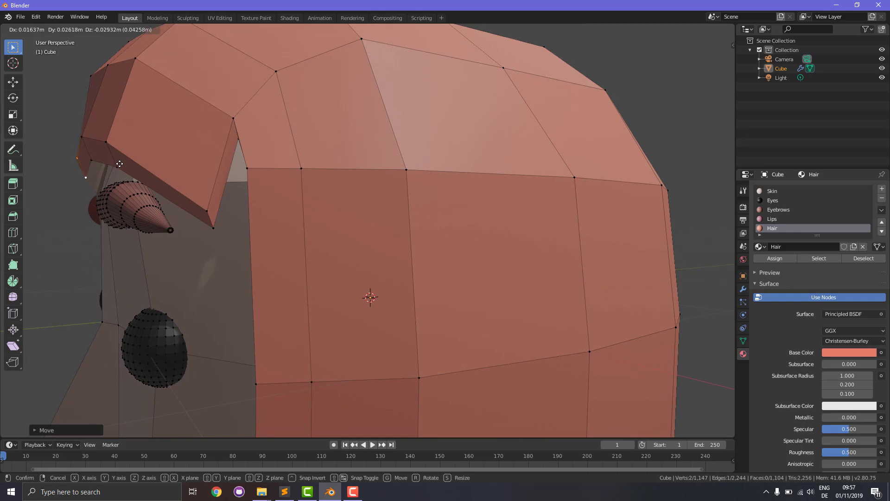
left_click(119, 164)
key("r")
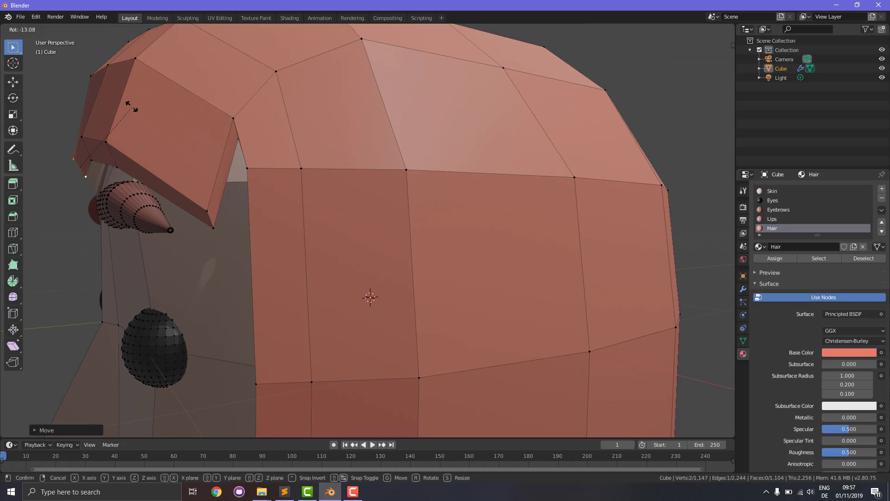
left_click(127, 108)
middle_click_drag(143, 171, 183, 179)
scroll(183, 179, "down", 8)
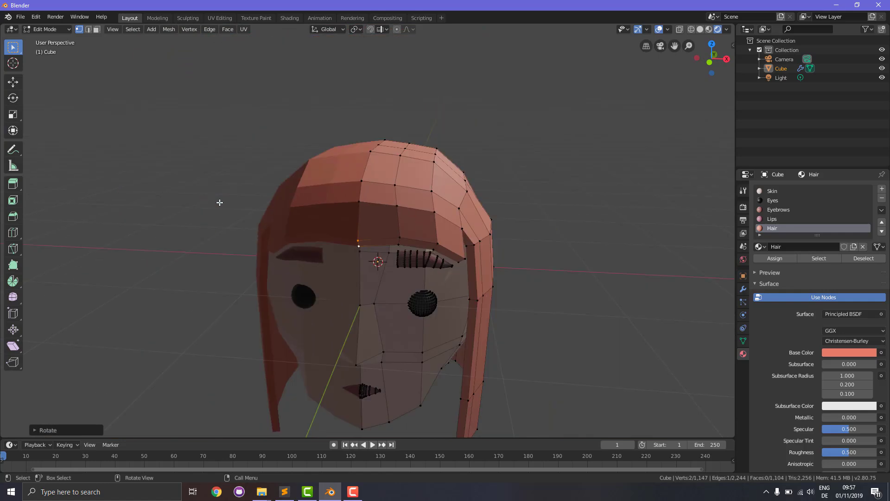
key("ctrl+z")
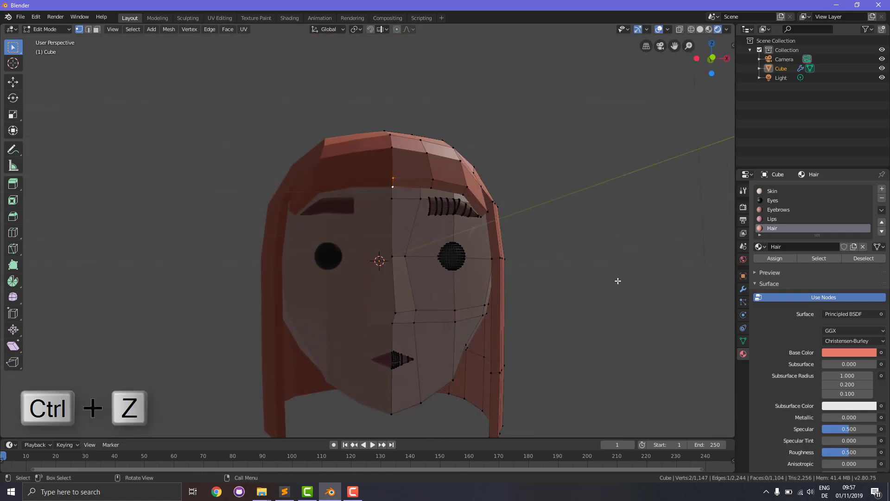
Add one centred vertical loop cut to the wide side hair strip just in front of the head's middle line.
scroll(578, 312, "down", 4)
middle_click_drag(578, 312, 437, 330)
scroll(473, 339, "up", 3)
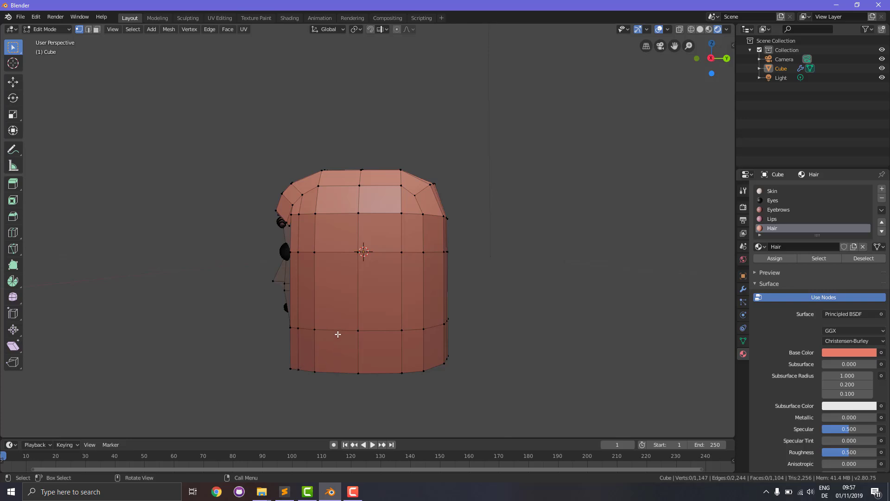
key("ctrl+r")
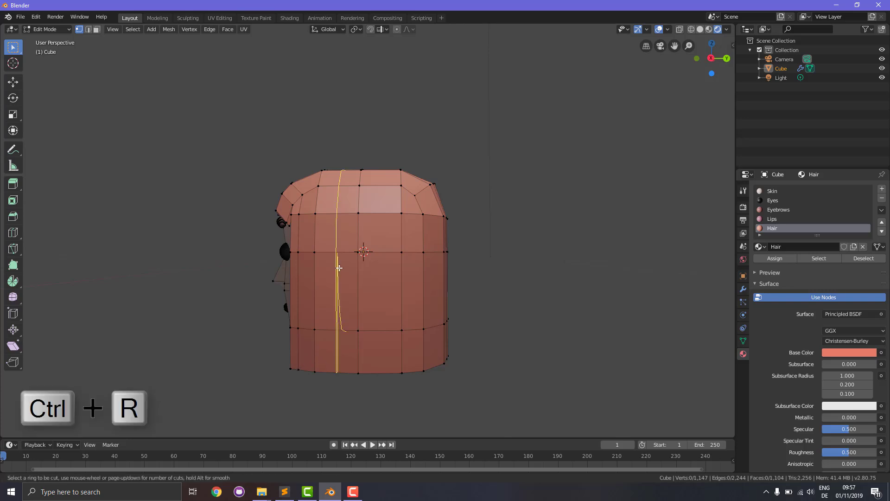
left_click(339, 268)
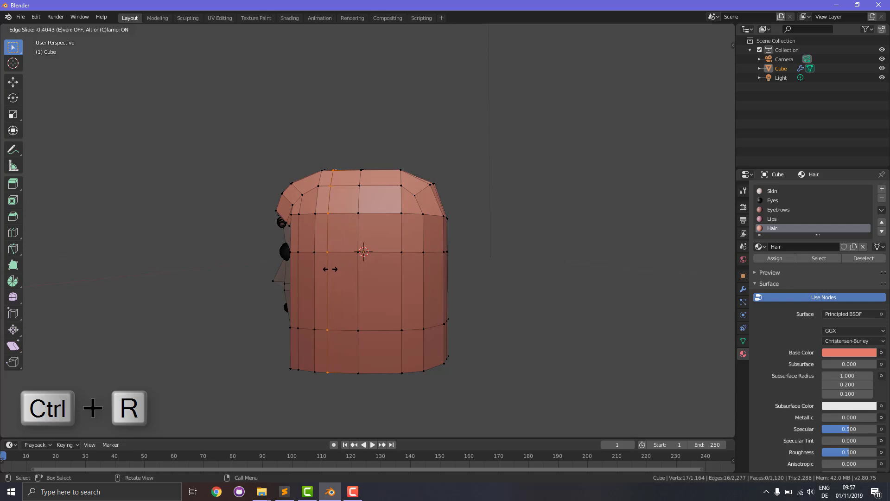
left_click(337, 268)
key("ctrl+f")
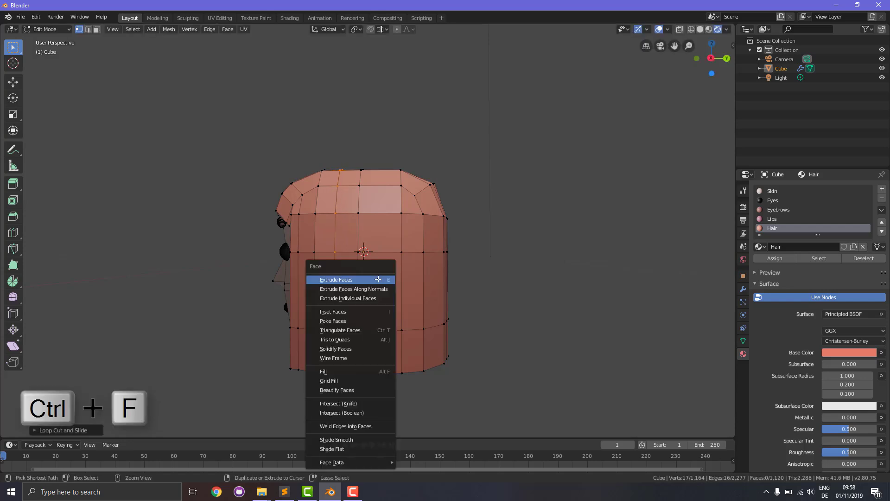
left_click(555, 283)
Add two vertical loop cuts to the wide side strip behind the middle line and one to the rear corner strip.
key("ctrl+r")
scroll(378, 252, "up", 1)
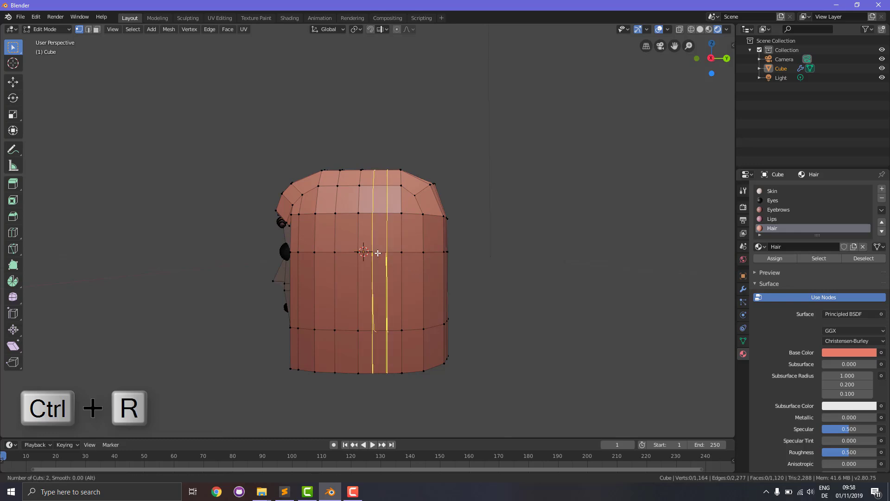
left_click(378, 253)
left_click(378, 253)
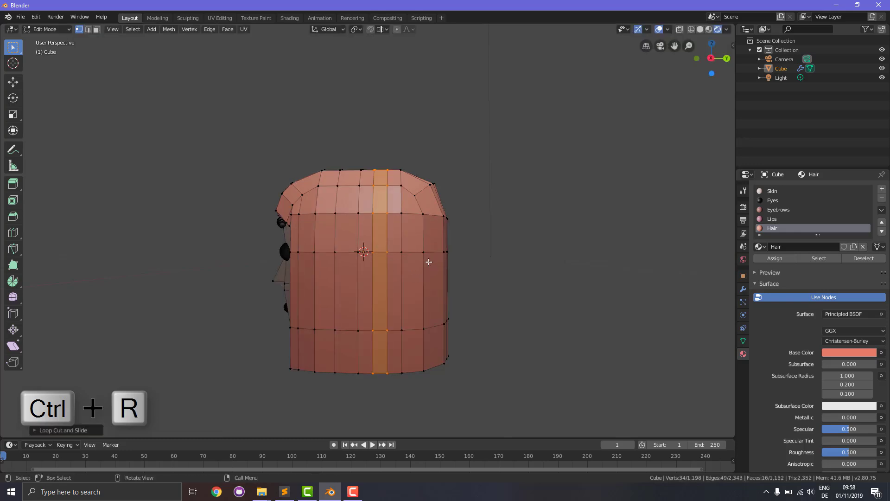
key("ctrl+r")
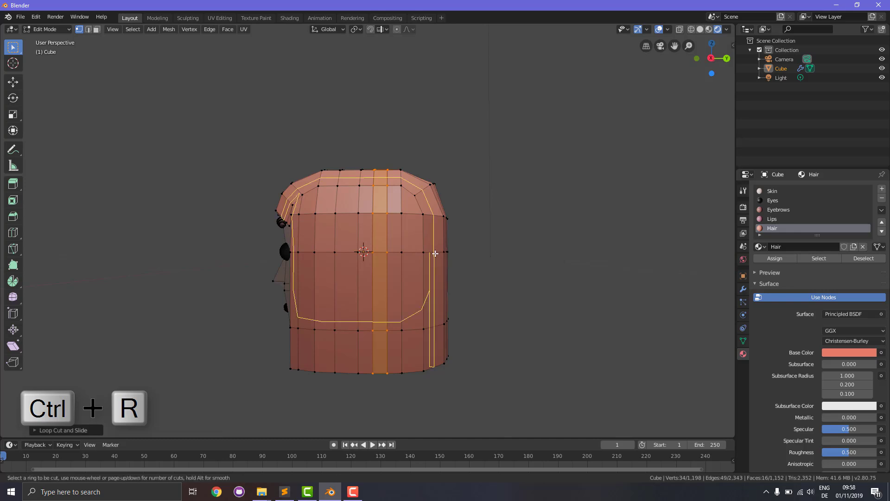
left_click(434, 254)
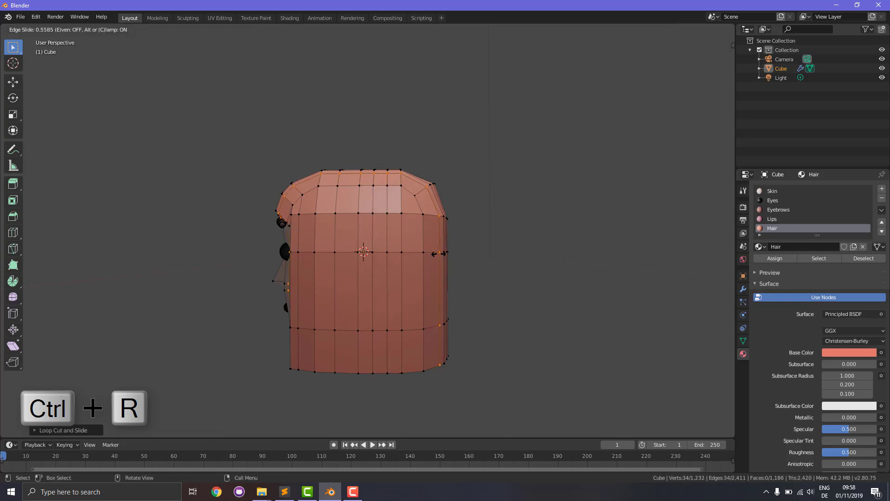
left_click(429, 254)
left_click(538, 315)
On the side hair's lower edge, raise the second vertex pair from the face about 0.06 m and lower the third about 0.02 m.
middle_click_drag(538, 316, 454, 345)
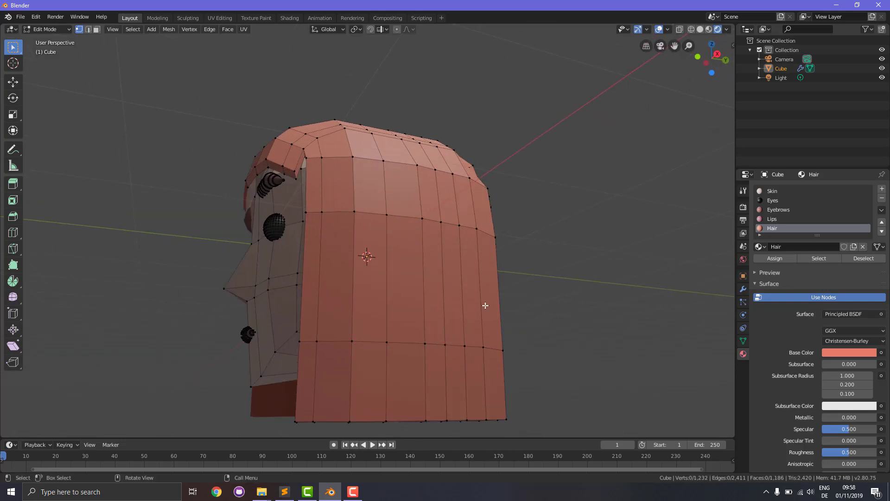
left_click_drag(676, 46, 675, 1)
scroll(445, 302, "up", 3)
scroll(256, 364, "down", 1)
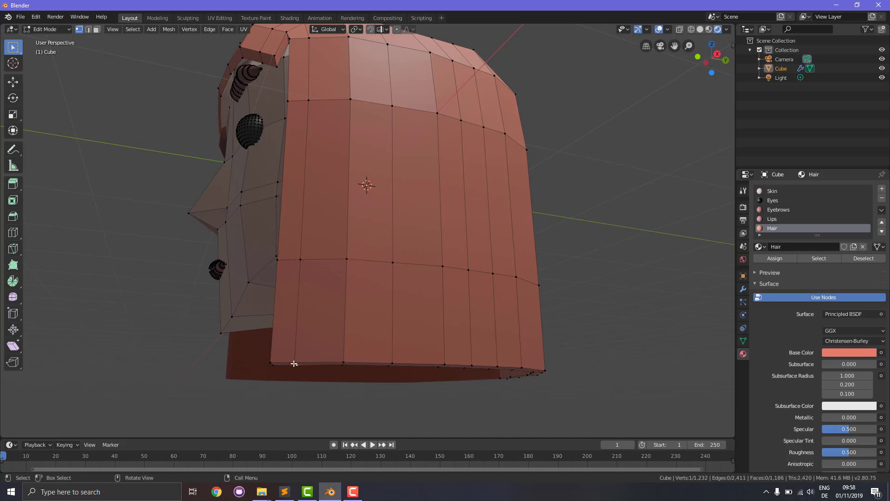
left_click(294, 363, "shift")
key("g")
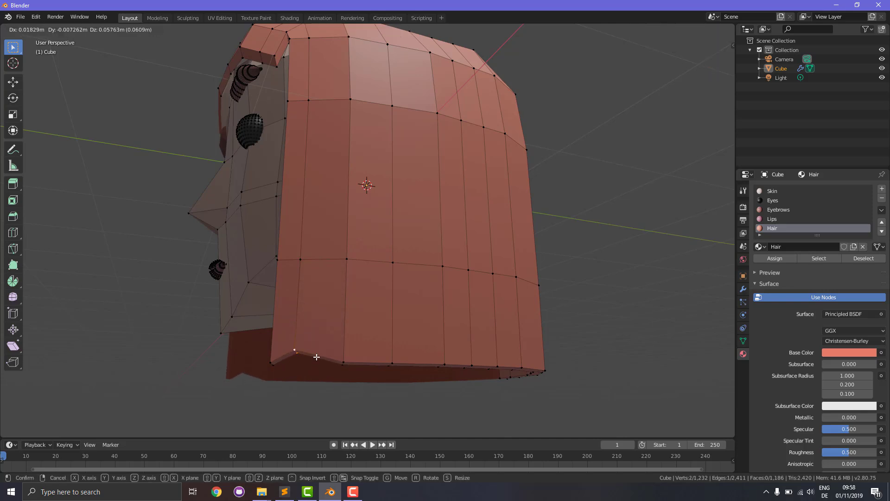
left_click(342, 362)
left_click(344, 362, "shift")
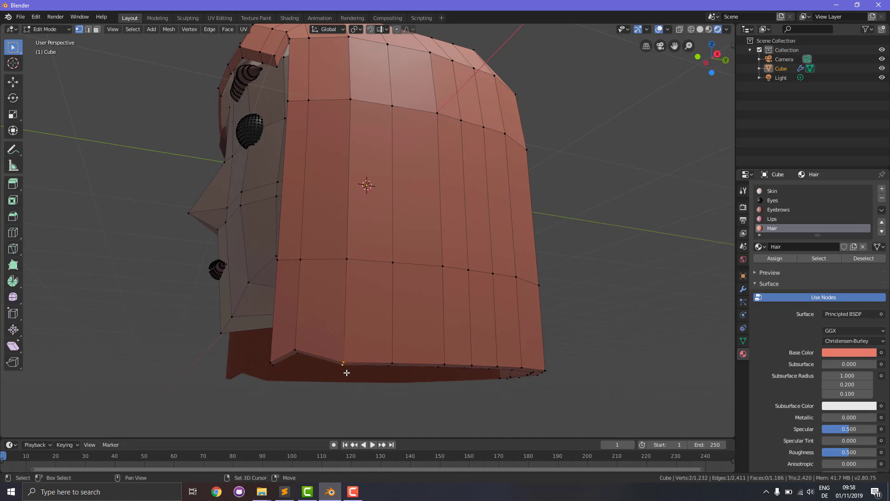
key("g")
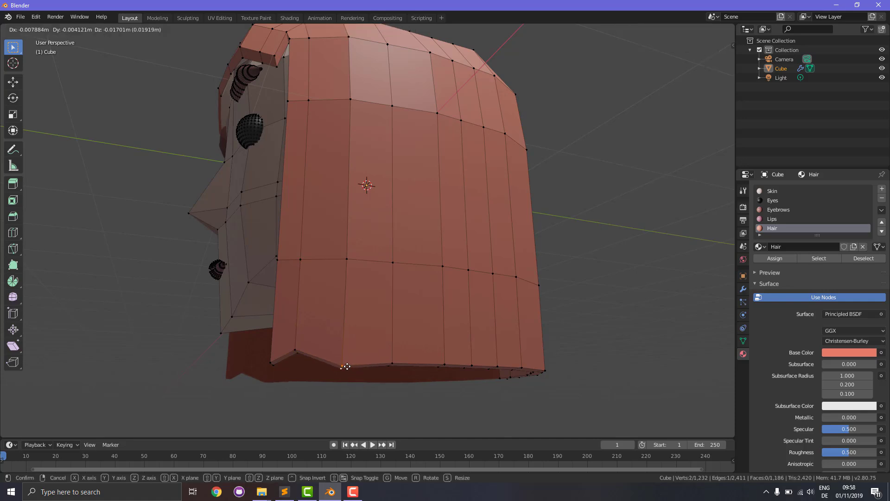
left_click(394, 387)
Raise the fourth lower-edge hair vertex pair from the face and lower the fifth by about 0.07 m.
middle_click_drag(455, 398, 437, 392)
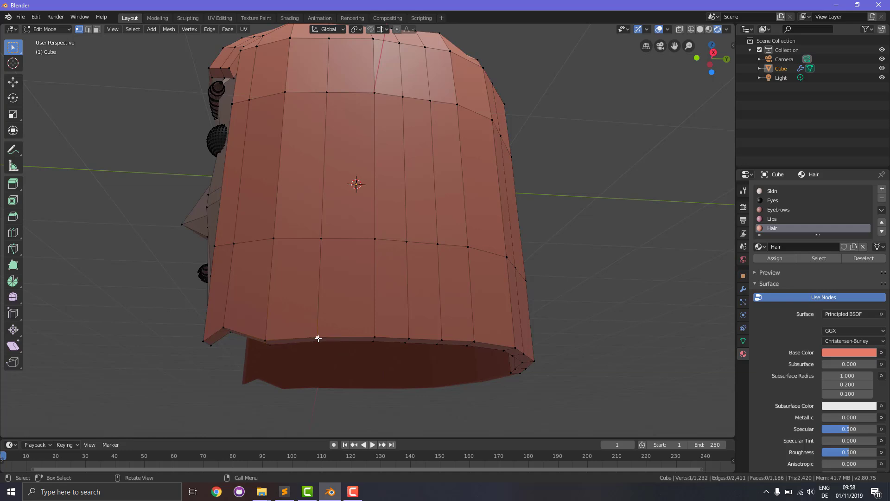
key("g")
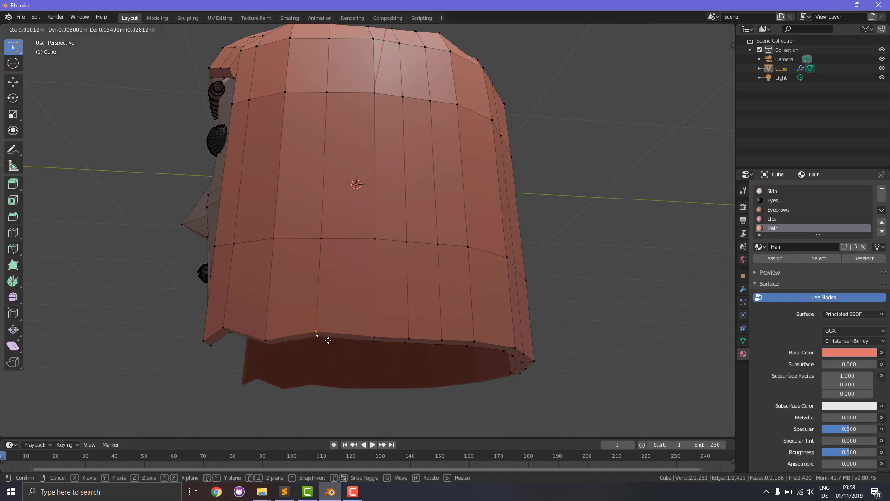
left_click(329, 340)
left_click(374, 336)
left_click(375, 343, "shift")
key("g")
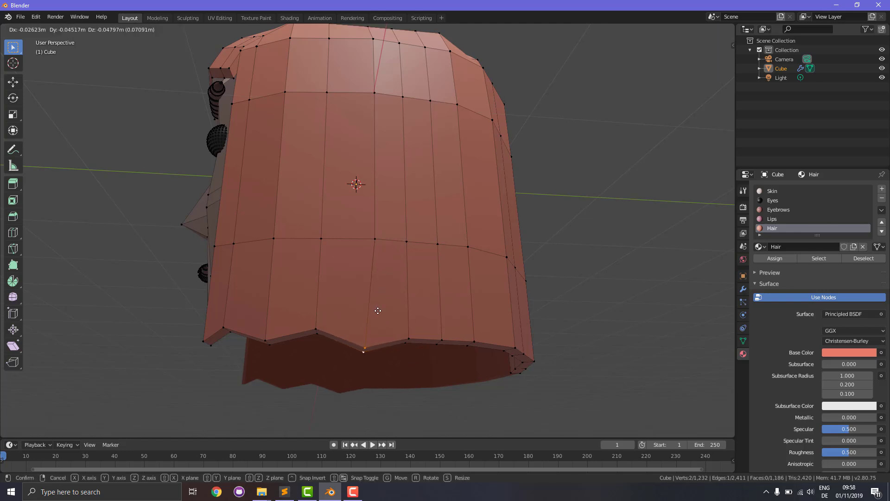
left_click(378, 310)
Continue the zigzag hem by raising the sixth lower-edge vertex pair from the face and lowering the seventh.
middle_click_drag(516, 355, 380, 351)
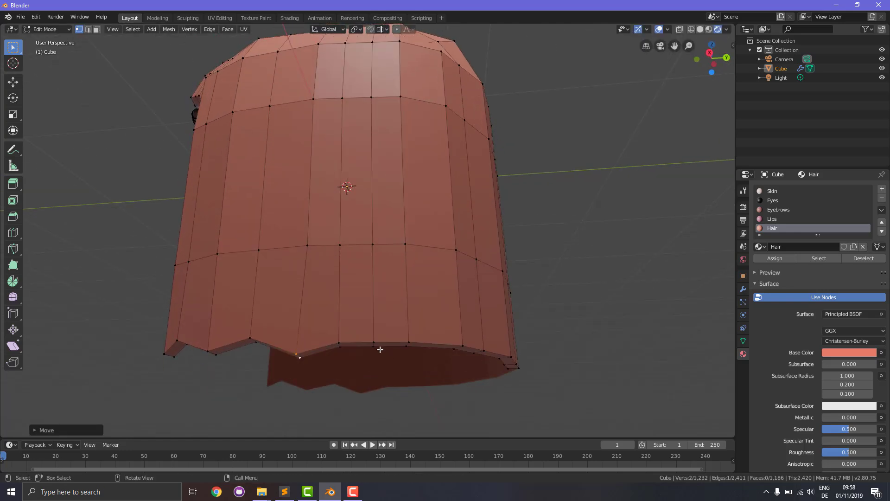
left_click(335, 342)
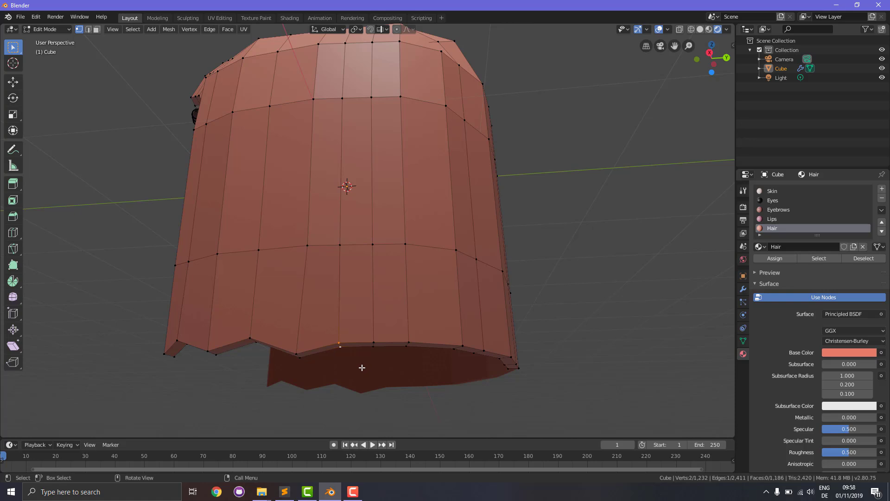
key("g")
left_click(359, 352)
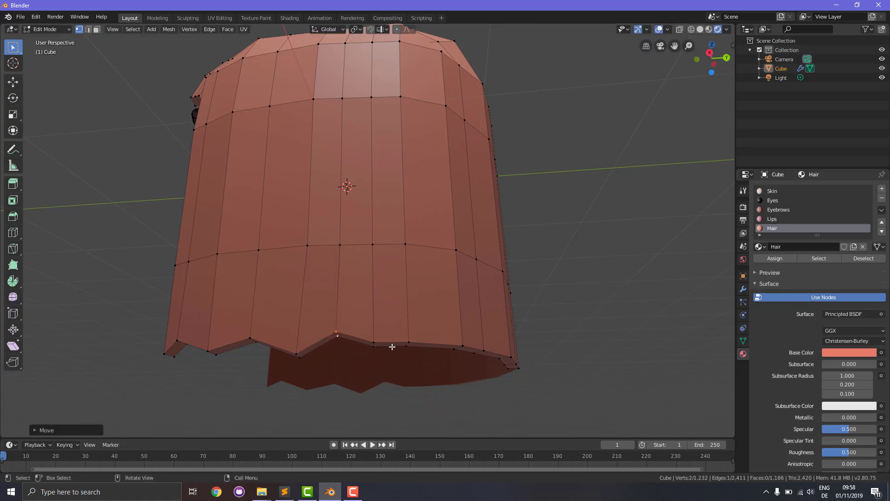
left_click(373, 343)
key("g")
left_click(383, 363)
Raise the eighth lower-edge hair vertex pair from the face and shift the ninth pair by about 0.05 m.
left_click(409, 344)
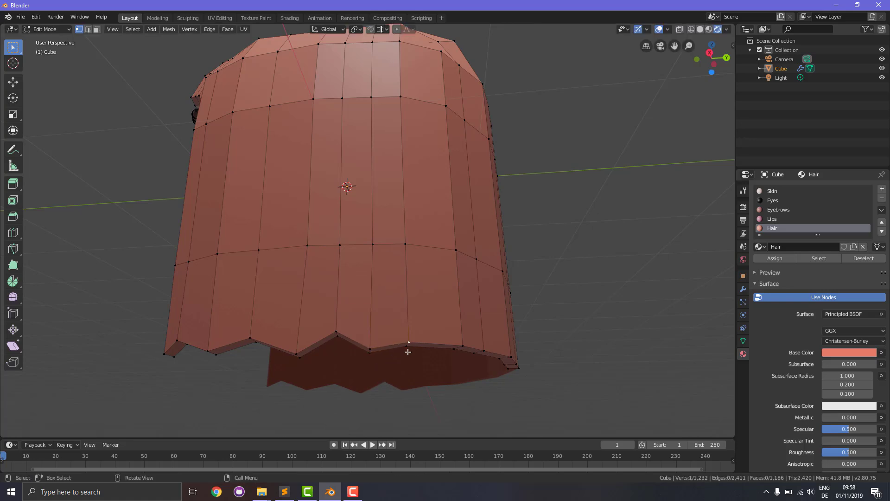
left_click(407, 350, "shift")
key("g")
left_click(505, 372)
middle_click_drag(505, 372, 339, 353)
left_click(331, 362)
left_click(341, 367, "shift")
key("g")
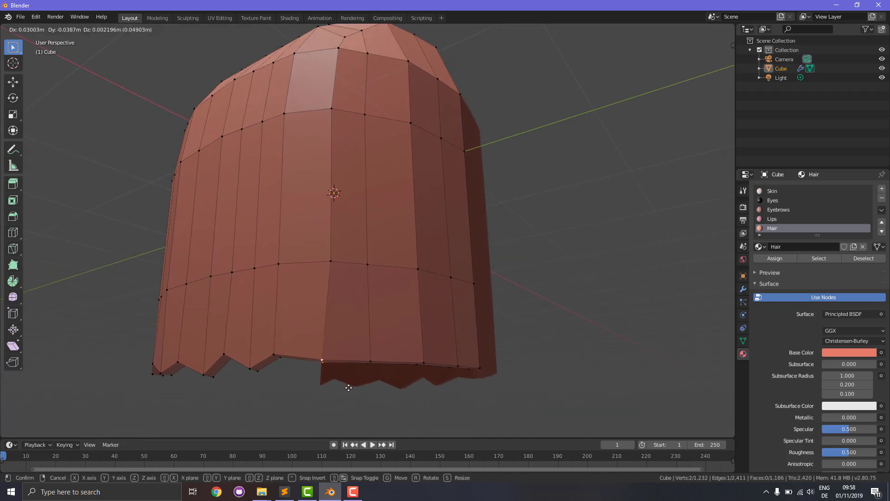
left_click(350, 394)
Add one vertical loop cut to each of the second and third back hair strips from the mirror line.
left_click(374, 361)
middle_click_drag(398, 370, 344, 362)
scroll(354, 370, "up", 1)
scroll(352, 371, "down", 2)
key("ctrl+r")
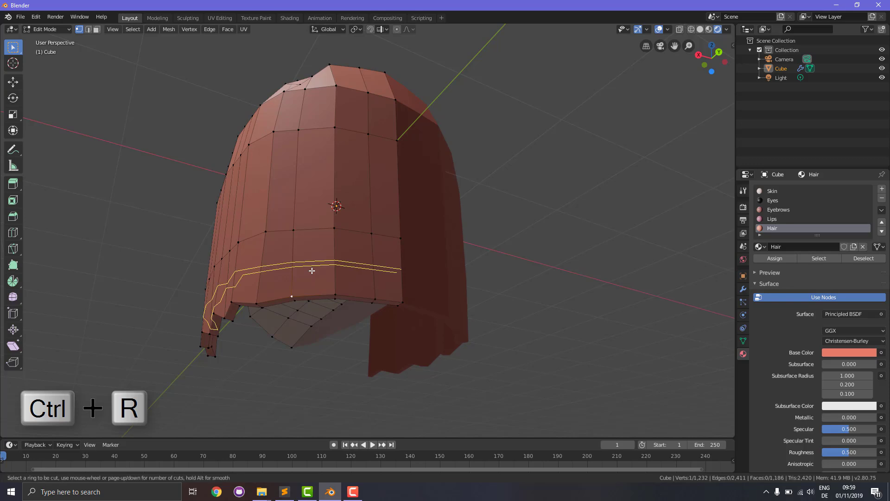
left_click(312, 241)
left_click(310, 239)
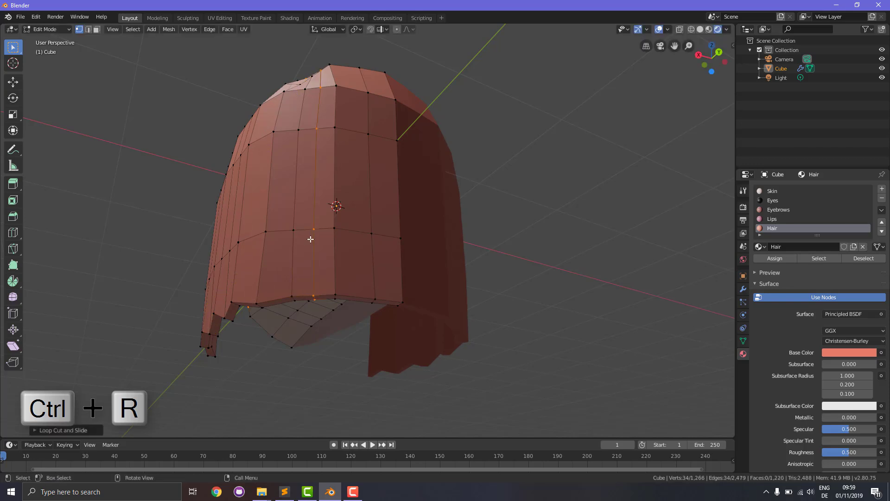
key("ctrl+r")
left_click(357, 239)
left_click(360, 239)
Raise the fifth back lower-edge hair vertex pair from the mirror line and lower the fourth pair slightly.
scroll(314, 316, "up", 2)
left_click(269, 318)
left_click(273, 323, "shift")
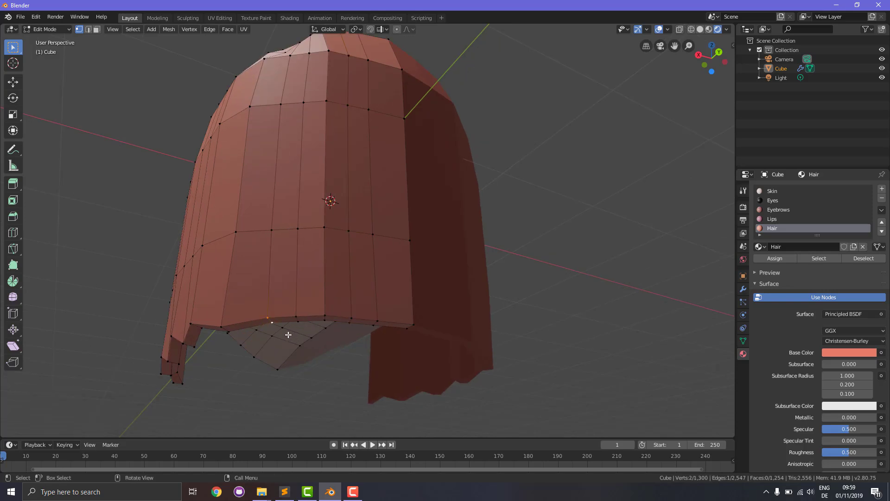
key("g")
left_click(284, 324)
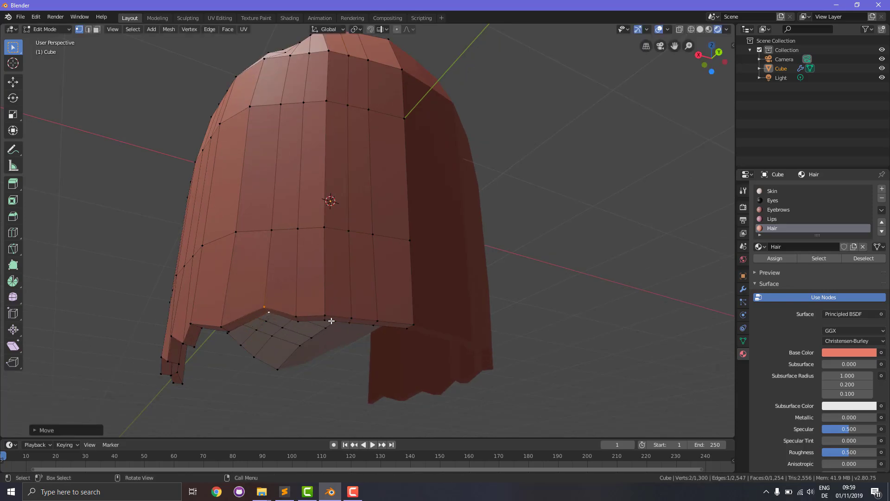
left_click(298, 317)
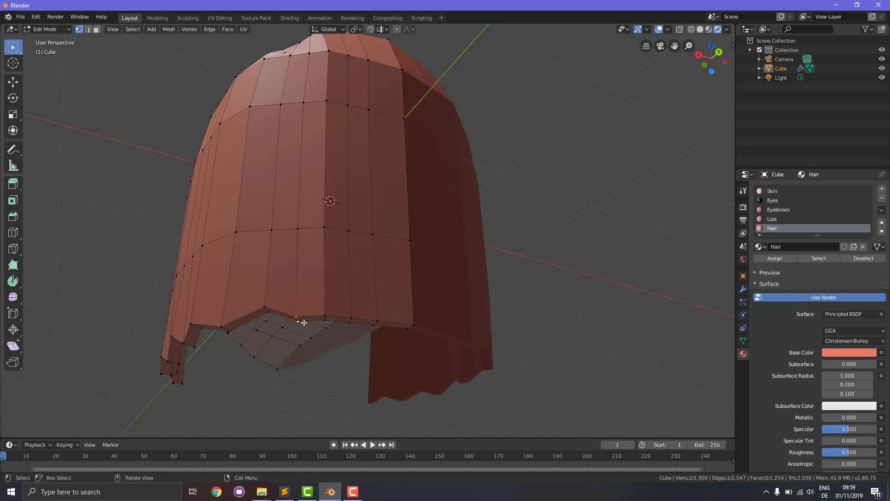
key("g")
left_click(303, 322)
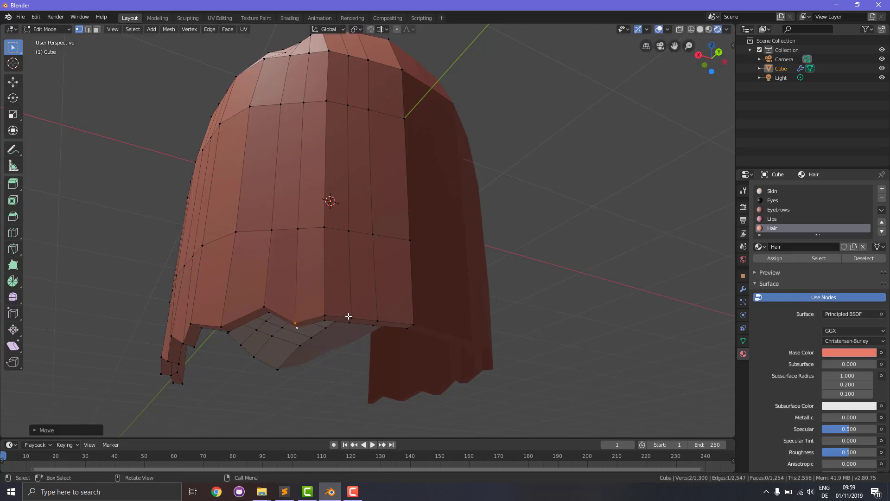
Lower the second back lower-edge hair vertex pair from the mirror line by about 0.04 m.
left_click(348, 317)
key("g")
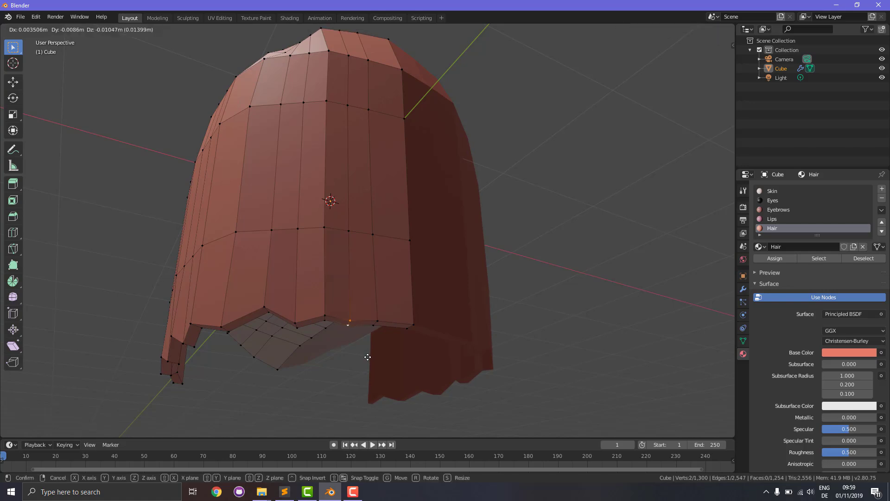
left_click(371, 354)
middle_click_drag(418, 363, 382, 385)
key("g")
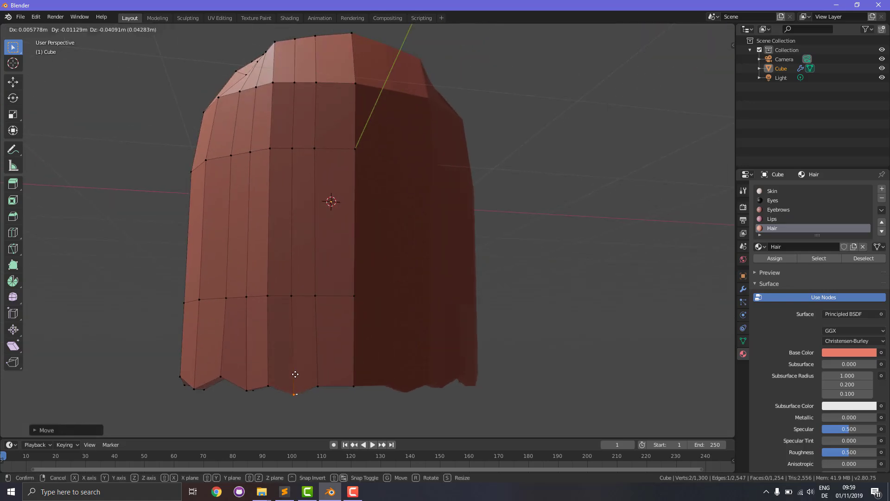
left_click(296, 373)
Shift the back lower-edge hair vertex pair on the mirror line to finish the zigzag hem.
left_click(320, 385)
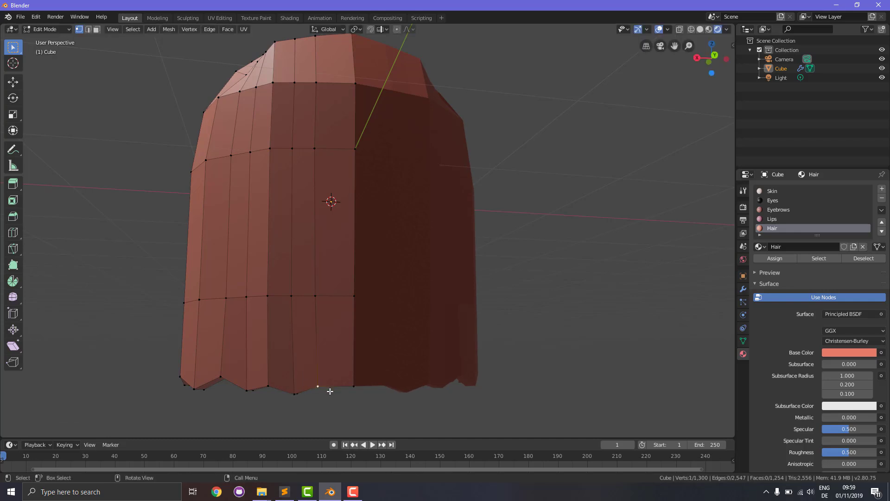
middle_click_drag(341, 395, 327, 374)
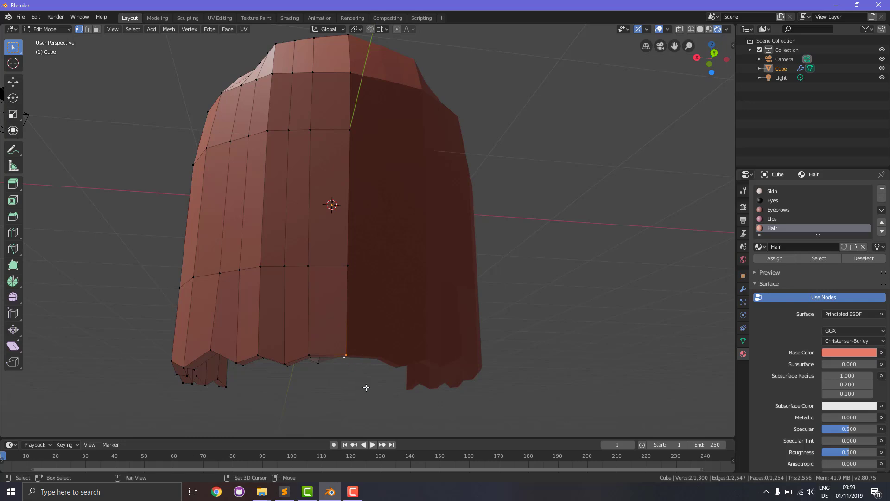
key("g")
left_click(335, 358)
Add one horizontal loop cut around the hair between eye and chin height and scale it slightly.
middle_click_drag(335, 358, 490, 362)
scroll(442, 380, "down", 3)
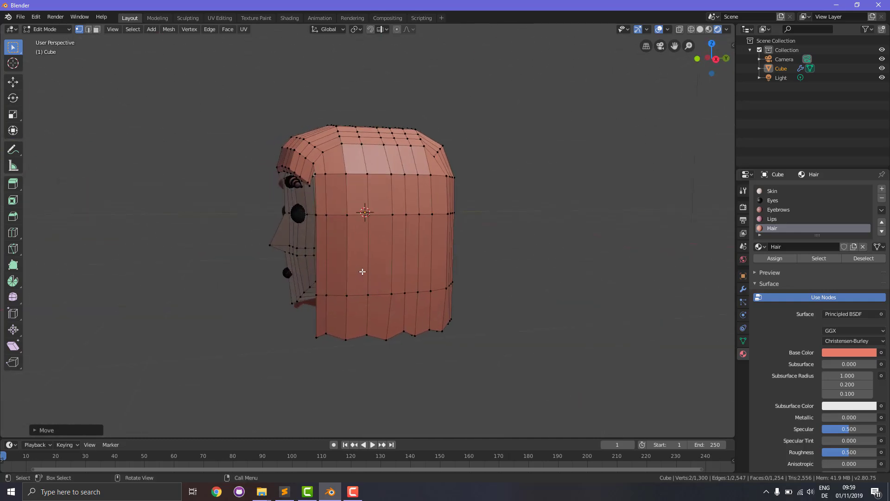
key("ctrl+r")
left_click(364, 257)
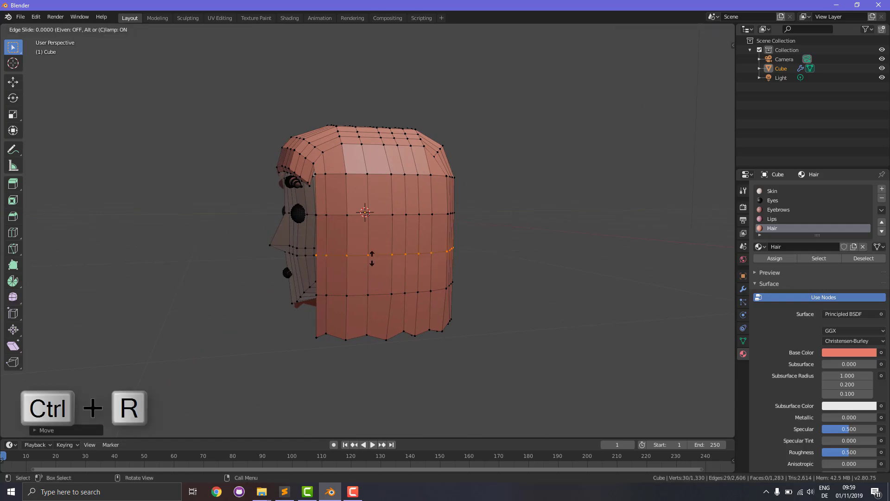
left_click(393, 262)
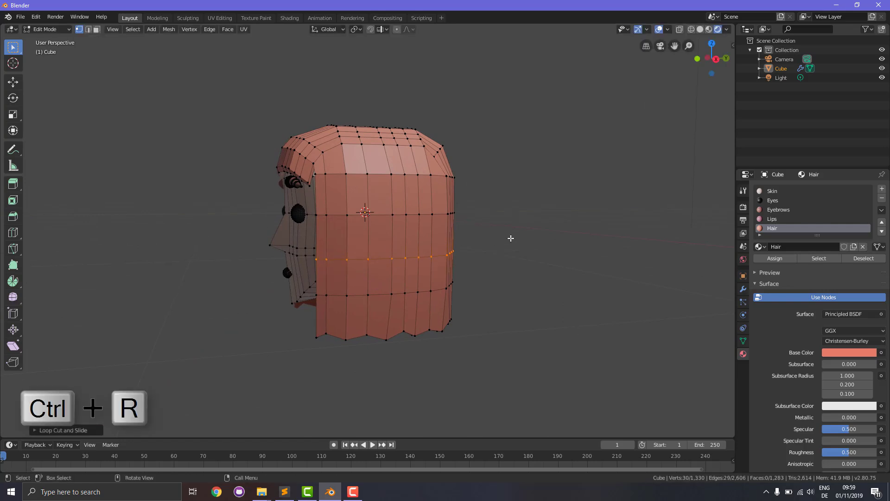
key("s")
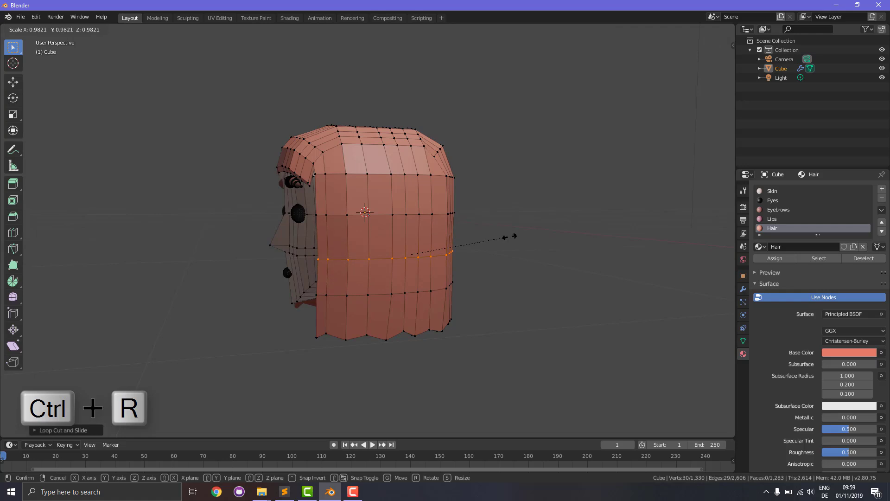
left_click(514, 235)
middle_click_drag(446, 339, 579, 321)
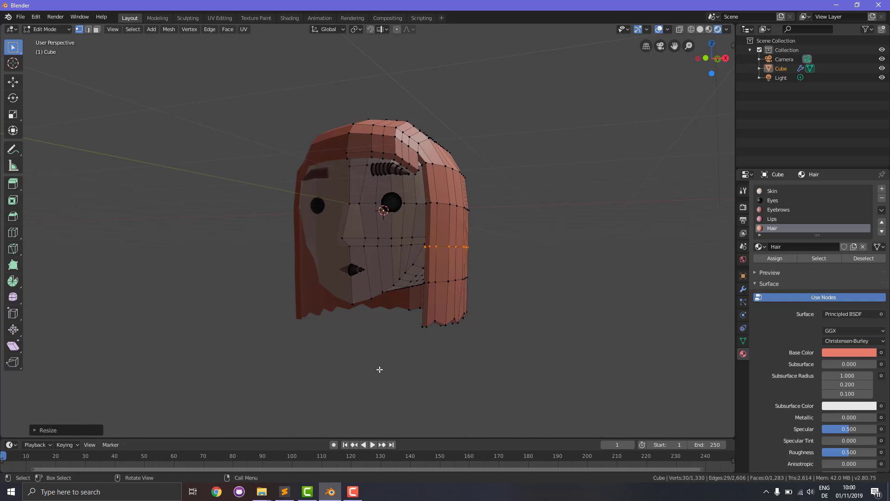
key("KP_1")
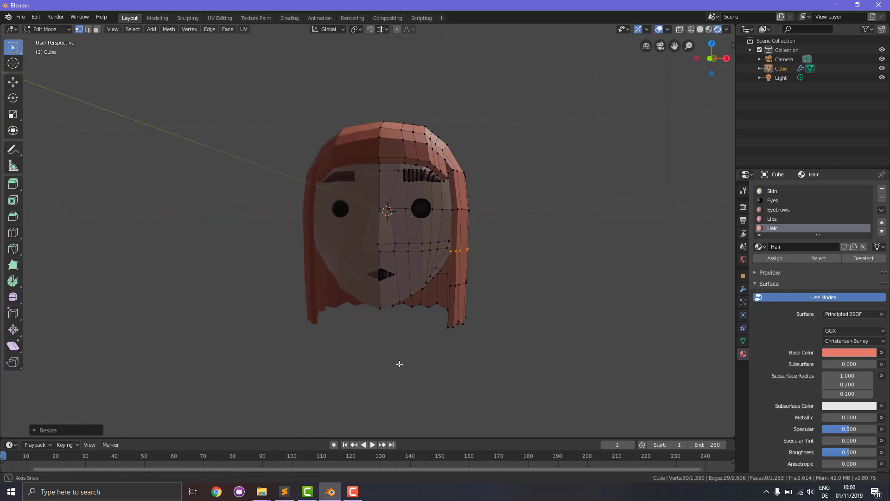
key("KP_5")
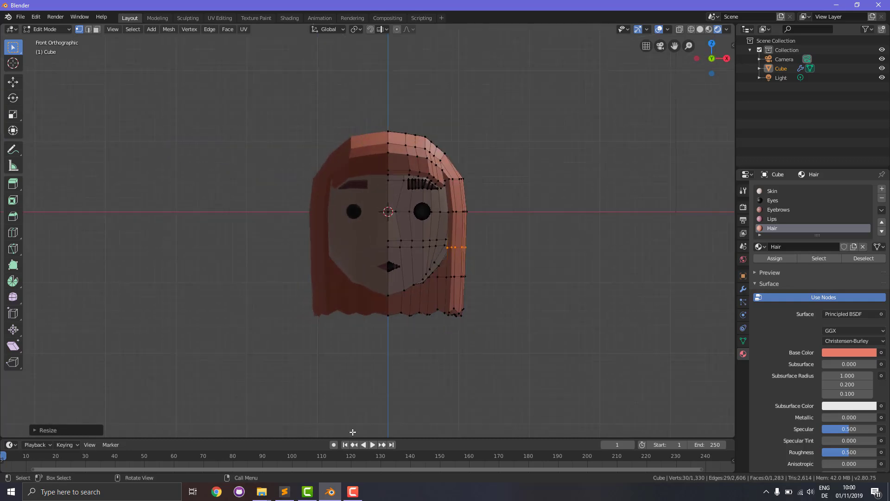
left_click(353, 492)
left_click(857, 461)
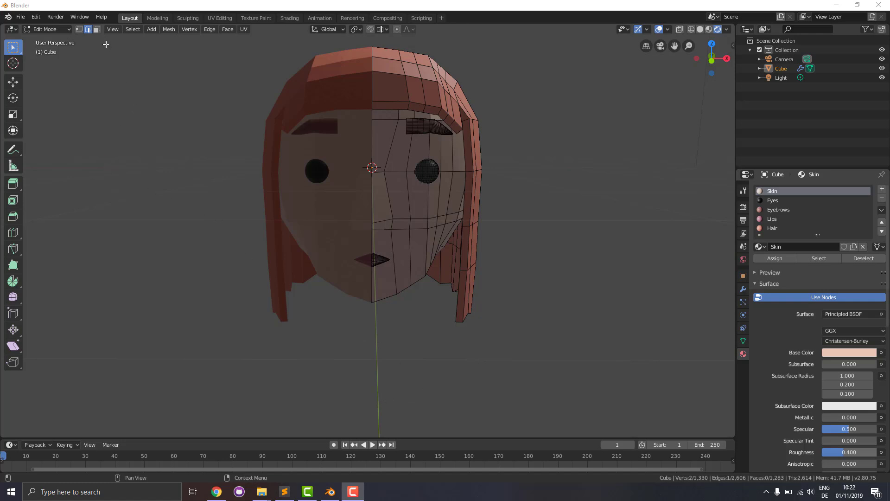
Extrude six faces on the head's underside beside the mirror line about 0.43 m downward to form the neck.
left_click(97, 29)
middle_click_drag(575, 425, 557, 332)
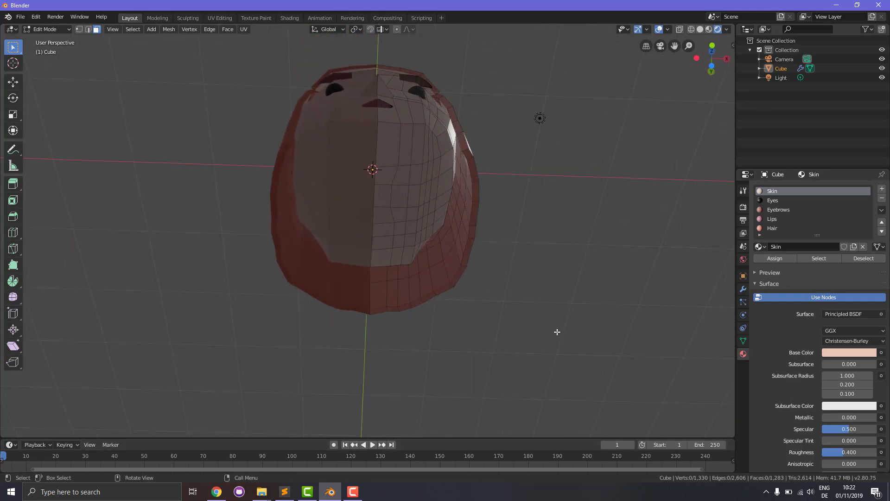
left_click(385, 179)
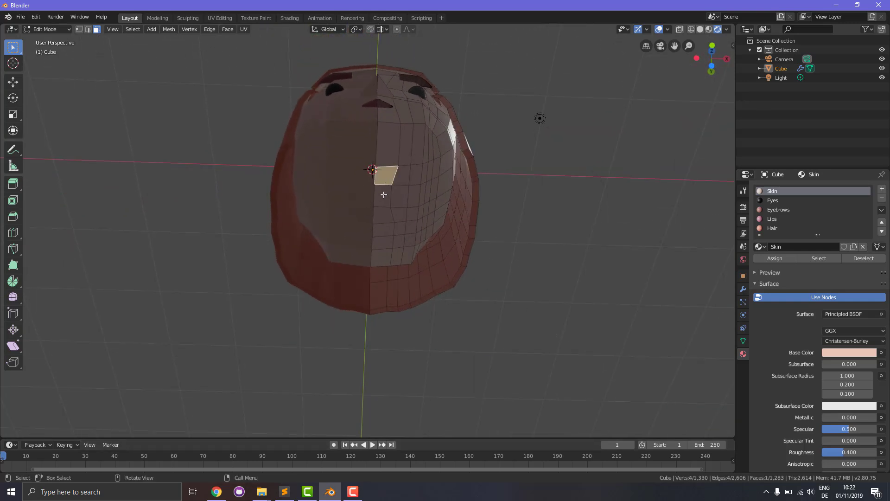
left_click(383, 195, "shift")
left_click(378, 215, "shift")
left_click(403, 212, "shift")
left_click(400, 197, "shift")
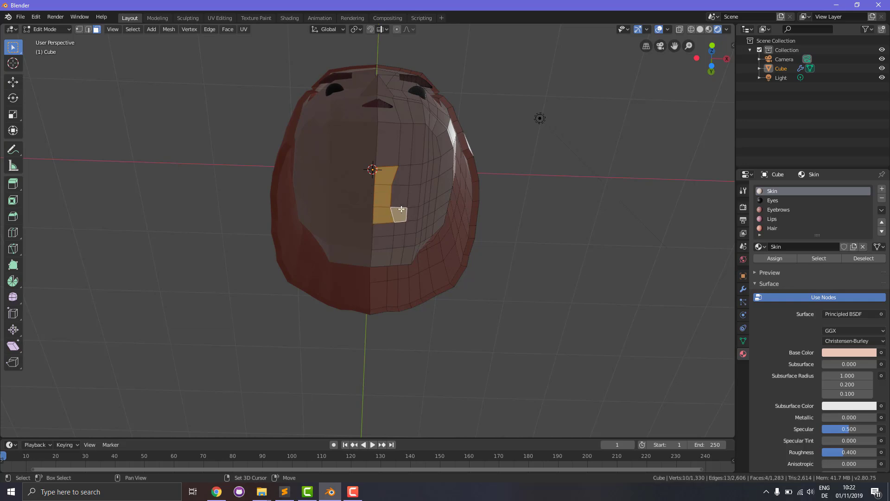
left_click(400, 178, "shift")
key("KP_1")
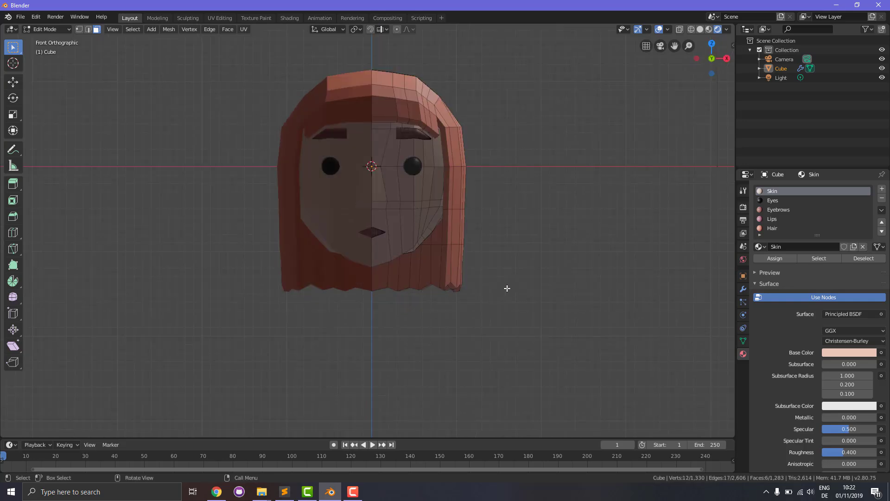
key("e")
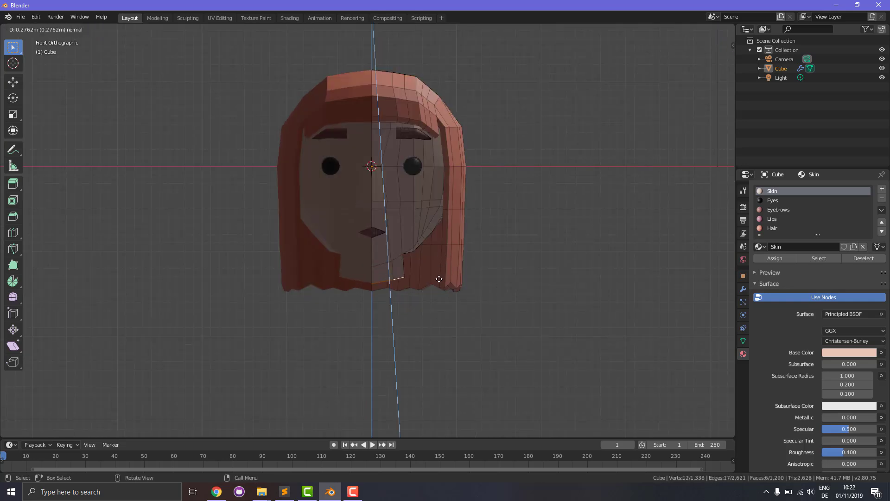
key("z")
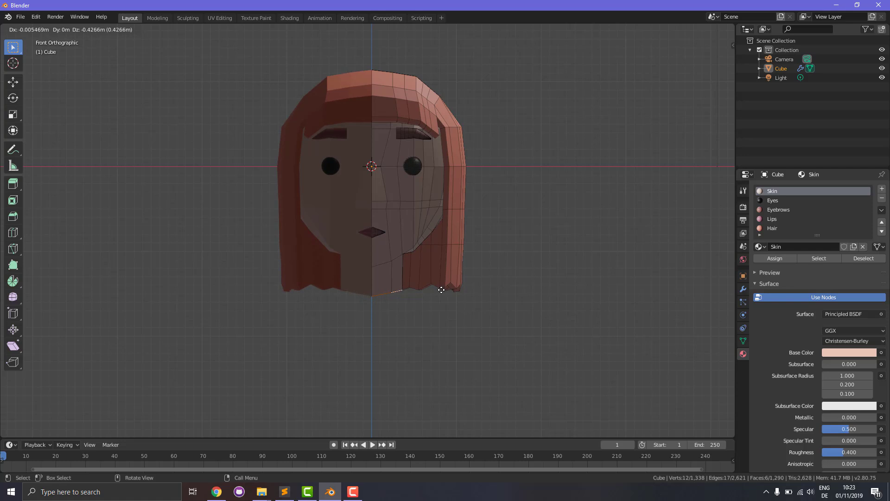
left_click(441, 289)
left_click(559, 351)
Round the front of the neck's lower outline by moving its outer corner vertex and the neighbouring front vertex.
middle_click_drag(554, 351, 546, 293)
scroll(546, 292, "up", 3)
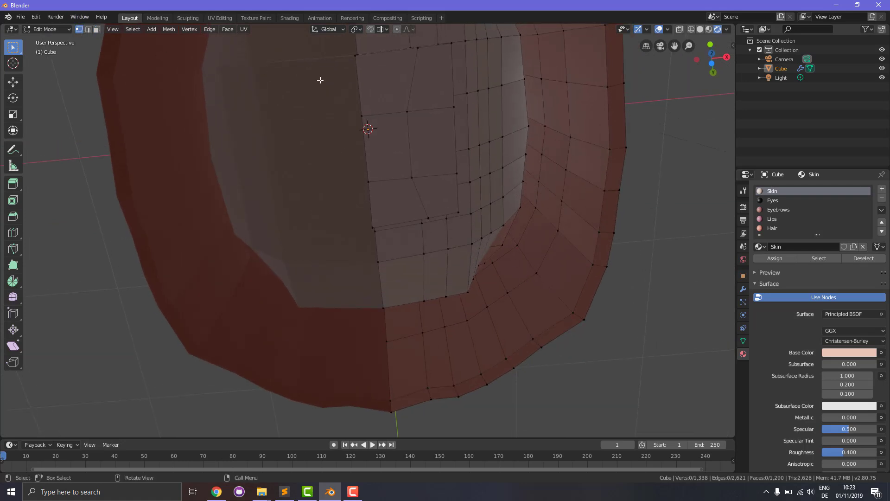
key("g")
left_click(449, 109)
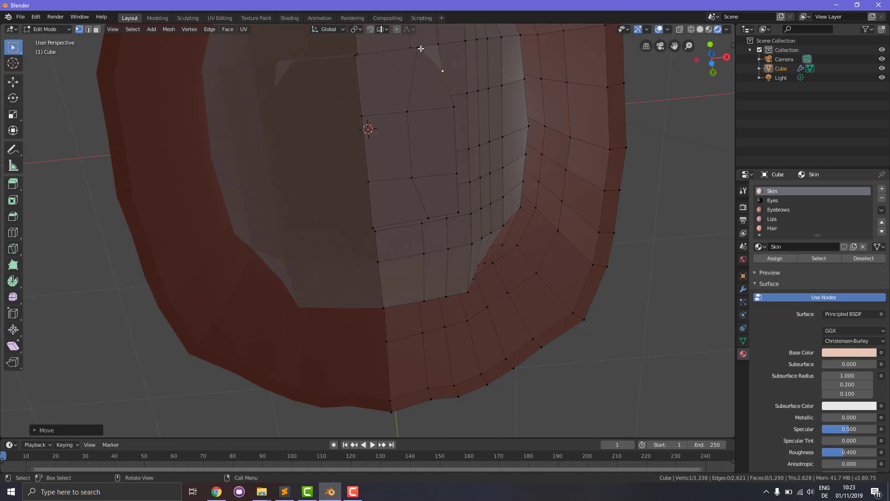
key("g")
left_click(413, 72)
Round the back of the neck's lower outline, moving its outer corner vertex about 0.06 m and adjusting the neighbouring back vertices.
key("g")
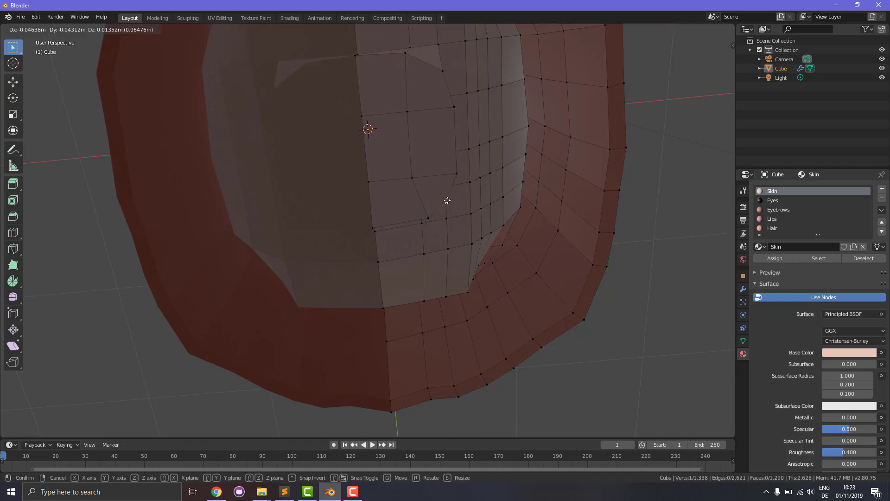
left_click(449, 201)
key("g")
left_click(417, 219)
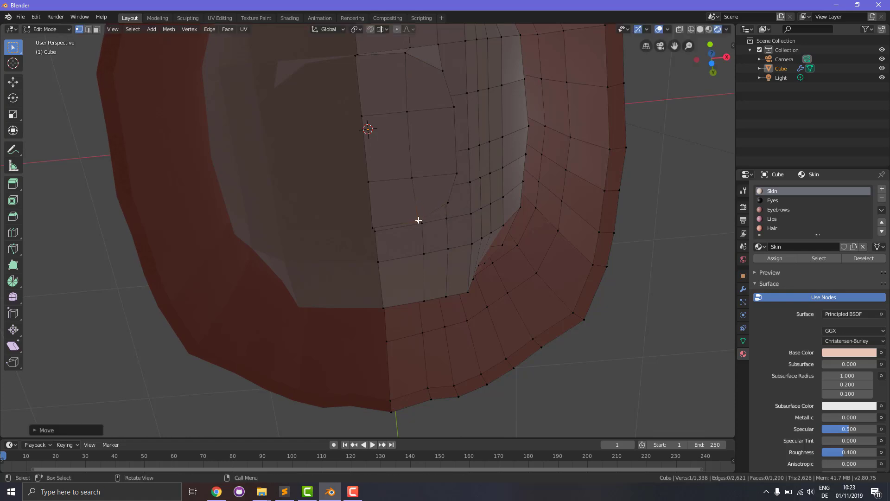
key("g")
left_click(372, 231)
Add one horizontal loop cut around the middle of the neck and scale it slightly inward.
scroll(524, 163, "down", 5)
middle_click_drag(503, 174, 510, 246)
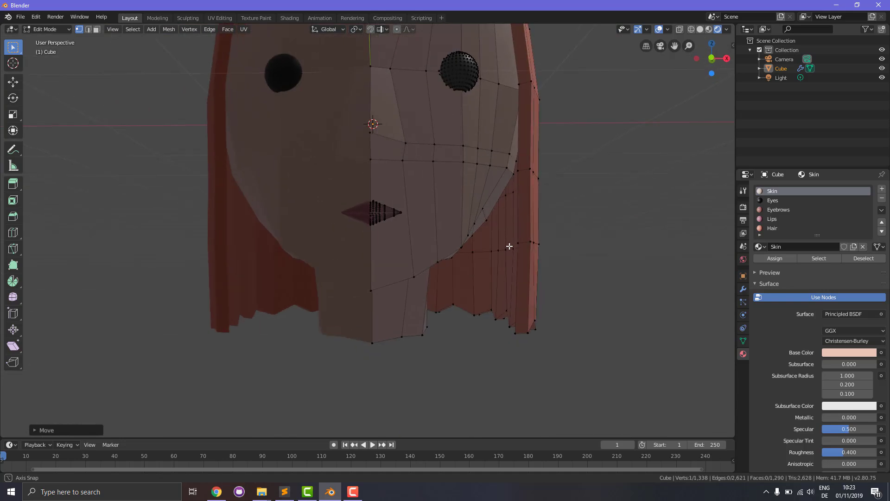
key("ctrl+r")
left_click(406, 310)
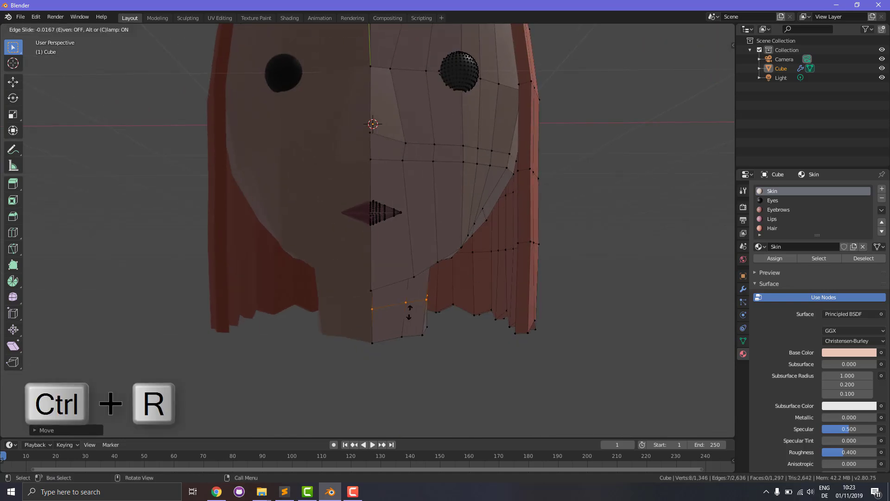
left_click(420, 315)
key("ctrl+r")
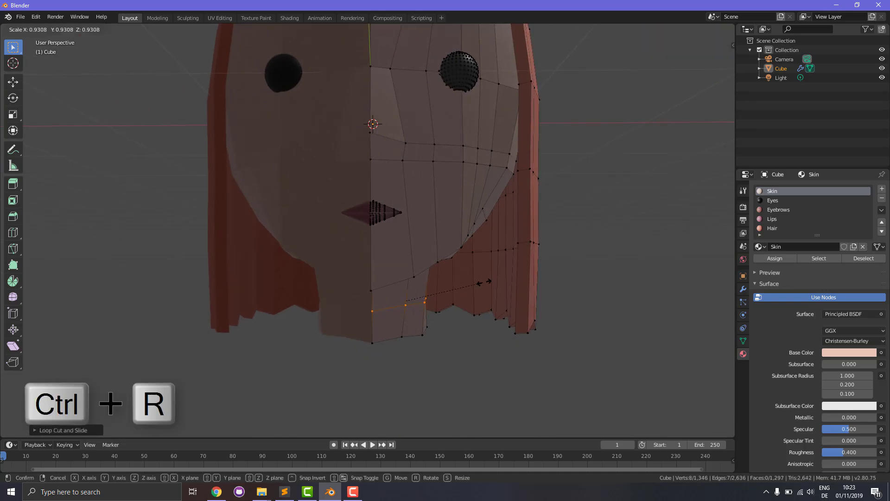
key("Escape")
left_click(496, 324)
Extrude the six faces on the neck's underside about 1 m sideways and 0.2 m down to form the shoulder slope.
middle_click_drag(496, 324, 505, 250)
left_click(97, 29)
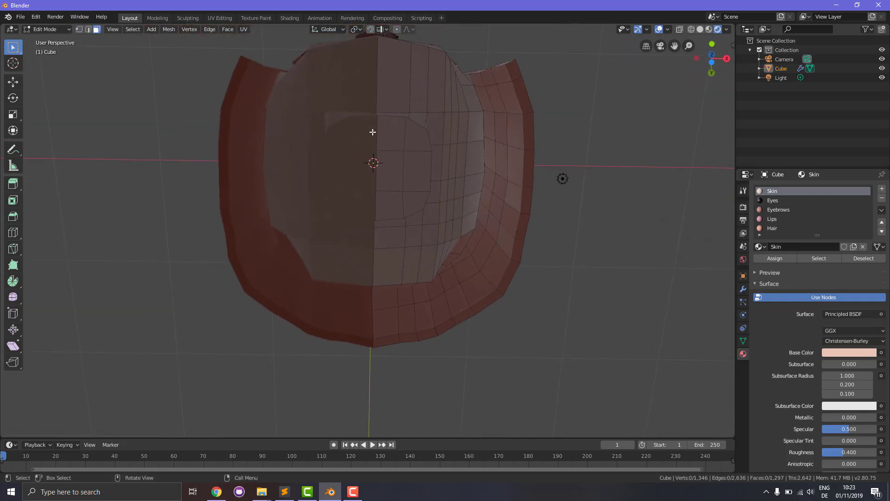
left_click(393, 137)
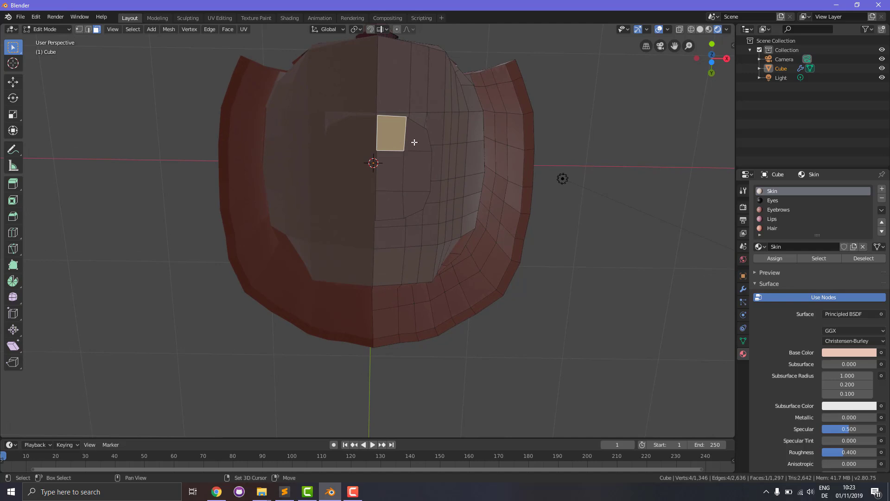
left_click(414, 139, "shift")
left_click(389, 172, "shift")
left_click(419, 183, "shift")
left_click(390, 204, "shift")
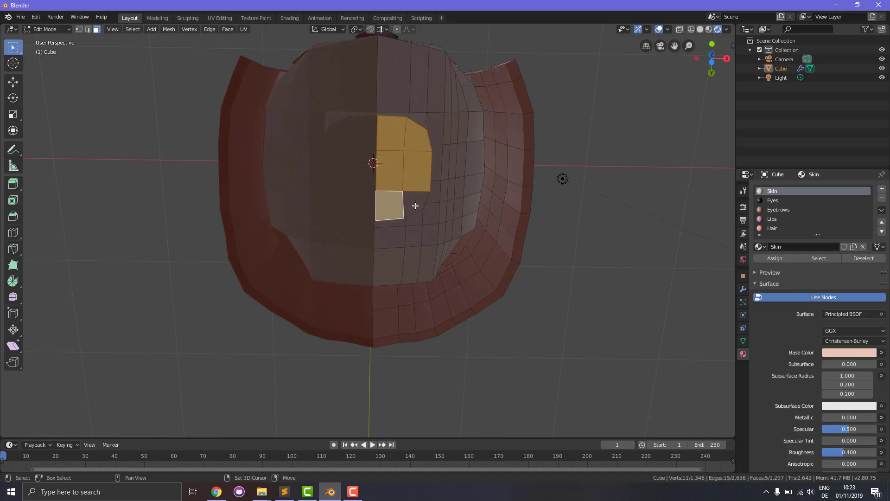
left_click(414, 204, "shift")
key("KP_1")
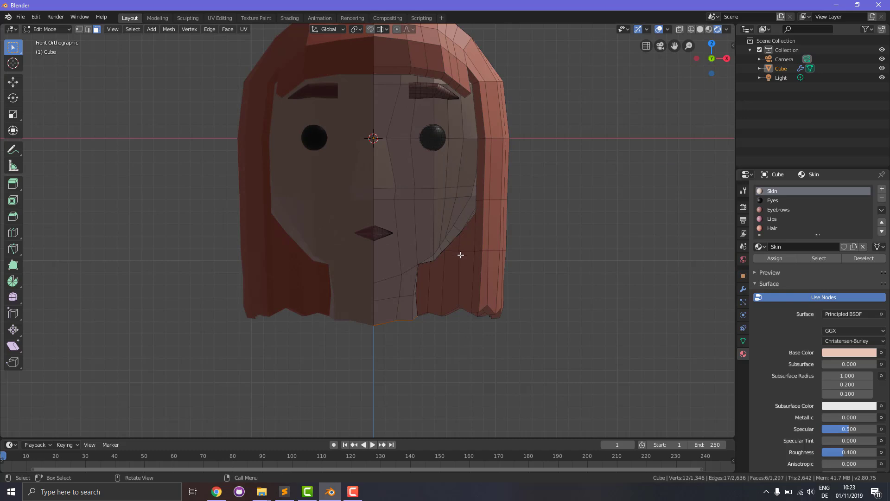
key("e")
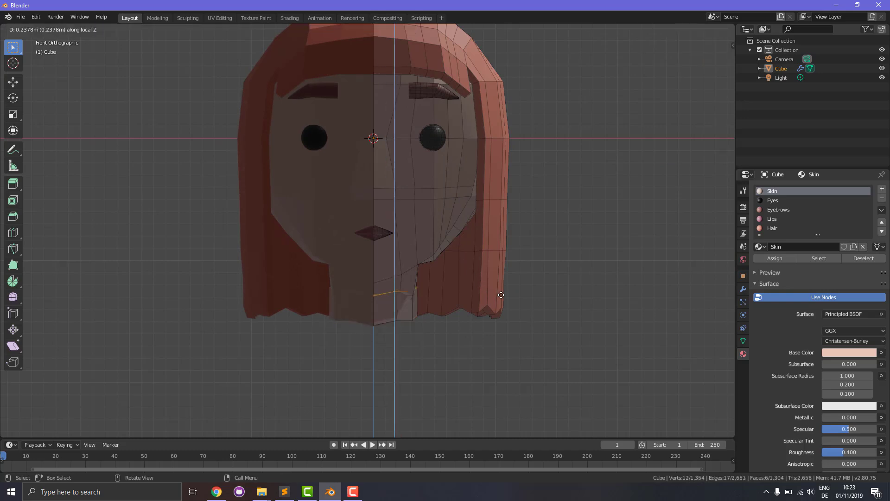
key("g")
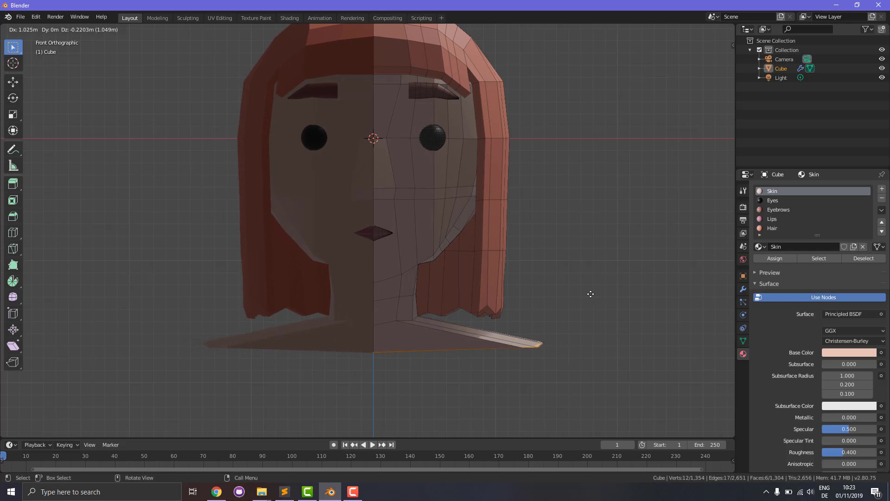
left_click(582, 293)
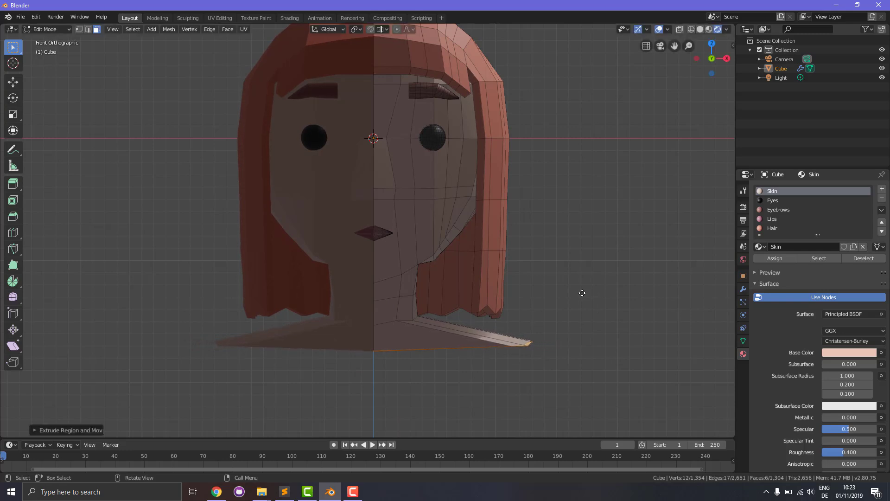
Extrude the shoulder's underside faces straight down to form the upper chest block, and clear the selection.
middle_click_drag(646, 382, 519, 350)
scroll(519, 350, "up", 3)
key("KP_1")
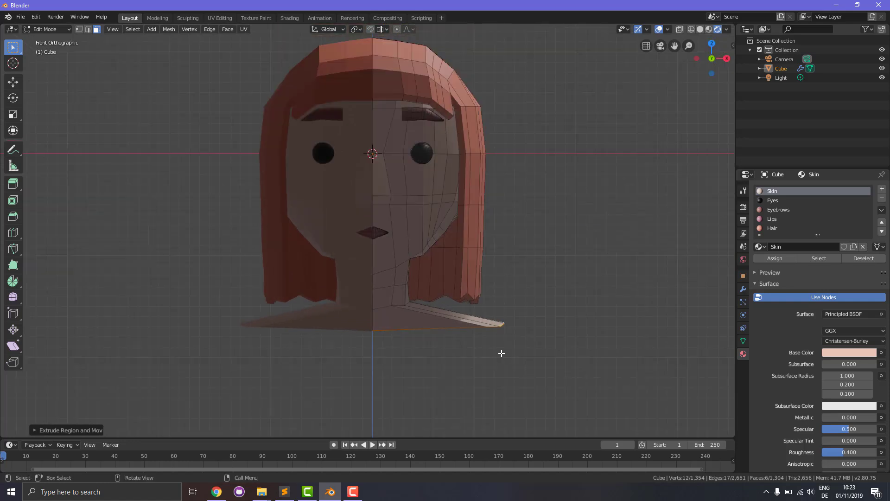
key("e")
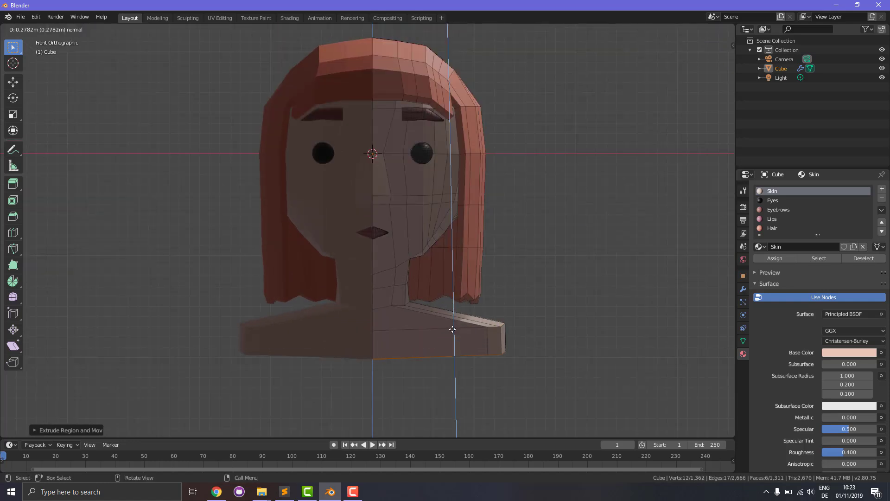
left_click(453, 350)
key("alt+a")
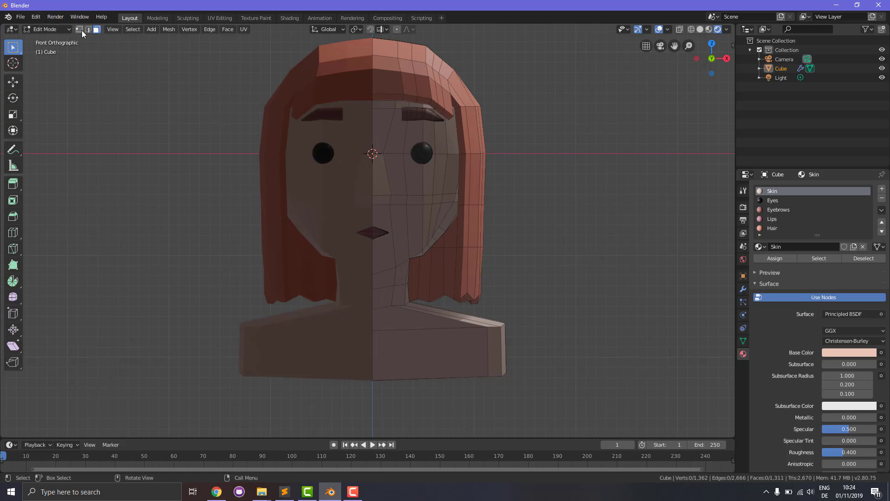
Delete the front and back faces between the neck base and the chest block, keeping the surrounding edges and faces.
left_click(412, 327)
middle_click_drag(589, 361, 317, 329)
left_click(316, 327, "shift")
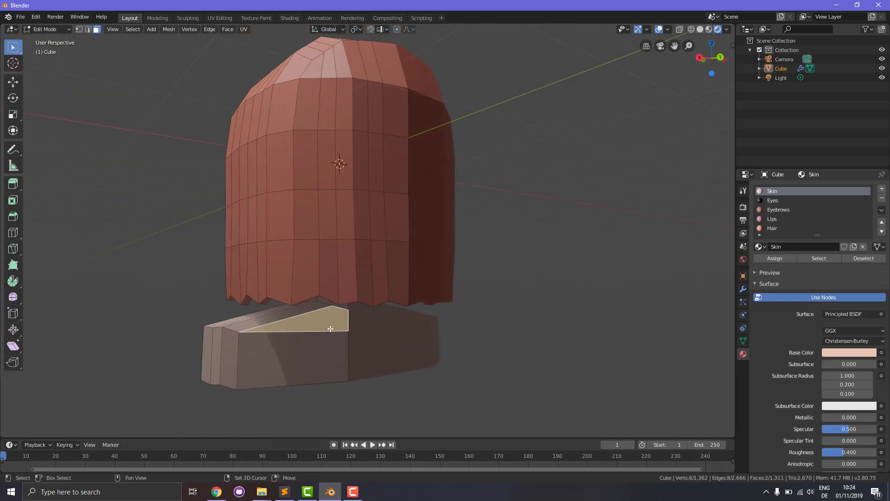
key("x")
left_click(334, 330)
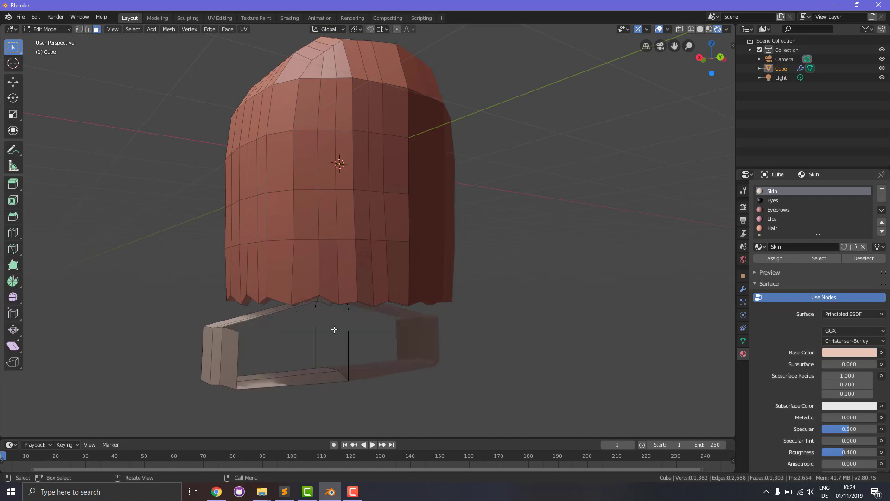
key("ctrl+z")
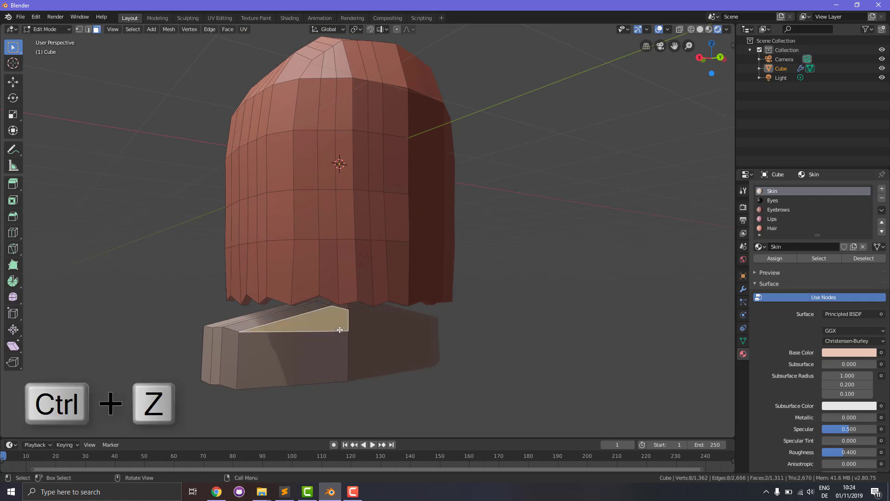
key("x")
left_click(306, 343)
Add three evenly spaced vertical loop cuts across the front of the chest block.
middle_click_drag(326, 392, 471, 396)
scroll(471, 396, "down", 2)
key("ctrl+r")
scroll(427, 366, "up", 2)
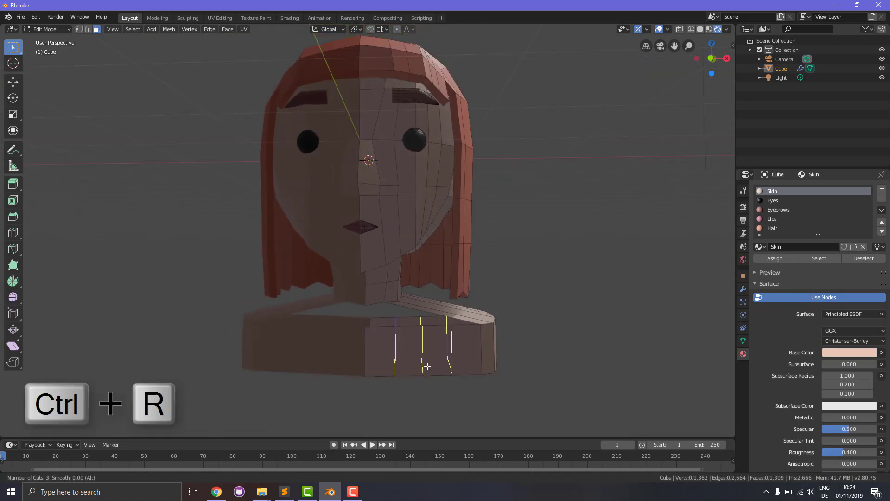
left_click(427, 365)
right_click(427, 366)
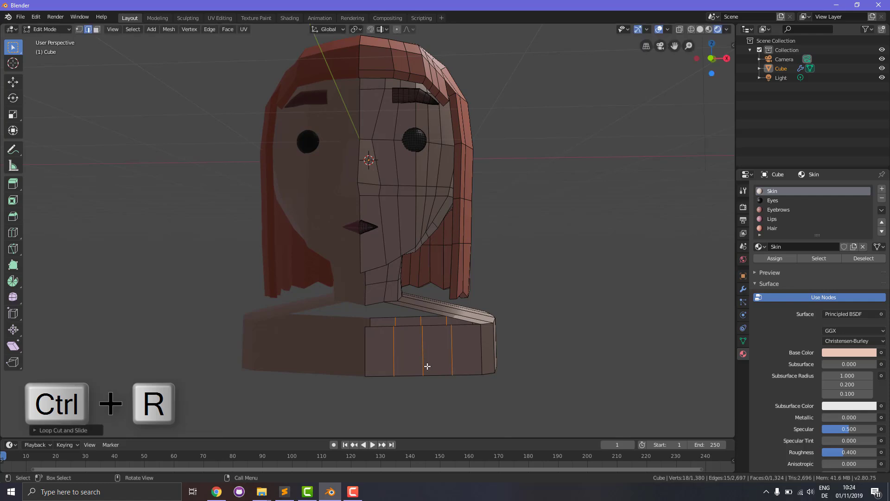
left_click(558, 374)
Add two evenly spaced loop cuts across the sloping strip on top of the shoulder.
scroll(558, 375, "up", 3)
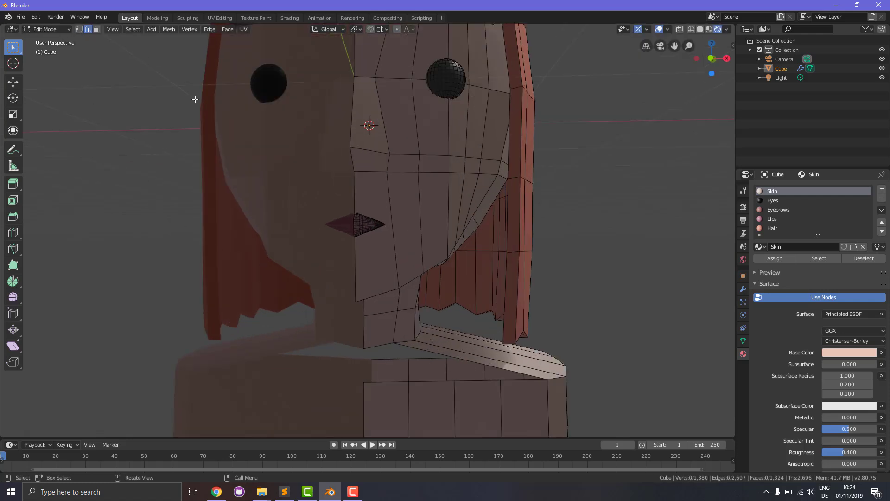
key("ctrl+r")
left_click(460, 344)
right_click(461, 345)
Raise the outer loop of the shoulder strip about 0.03 m in front view and rotate it slightly to round the shoulder.
left_click(516, 360)
left_click(516, 360, "alt")
middle_click_drag(555, 389, 675, 120)
key("KP_1")
mouse_move(674, 49)
left_mouse_down()
mouse_move(691, 84)
mouse_move(671, 55)
left_mouse_up()
scroll(668, 100, "down", 8)
mouse_move(533, 148)
middle_mouse_down()
mouse_move(539, 189)
mouse_move(543, 157)
middle_mouse_up()
key("KP_1")
left_click_drag(673, 47, 525, 93)
scroll(563, 145, "up", 6)
left_click_drag(675, 46, 729, 42)
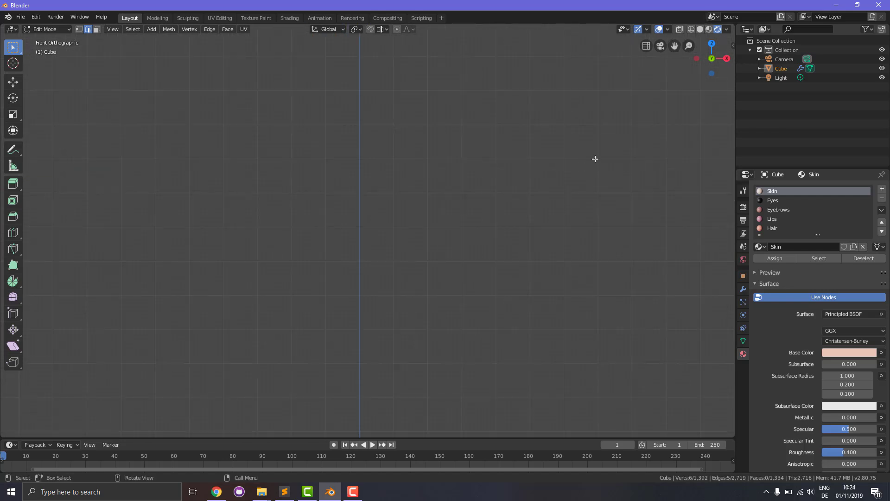
scroll(580, 177, "down", 8)
left_click_drag(674, 46, 657, 126)
scroll(507, 220, "up", 10)
left_click_drag(675, 46, 729, 28)
scroll(588, 159, "down", 7)
scroll(552, 168, "up", 6)
left_click_drag(676, 45, 668, 324)
scroll(475, 275, "up", 4)
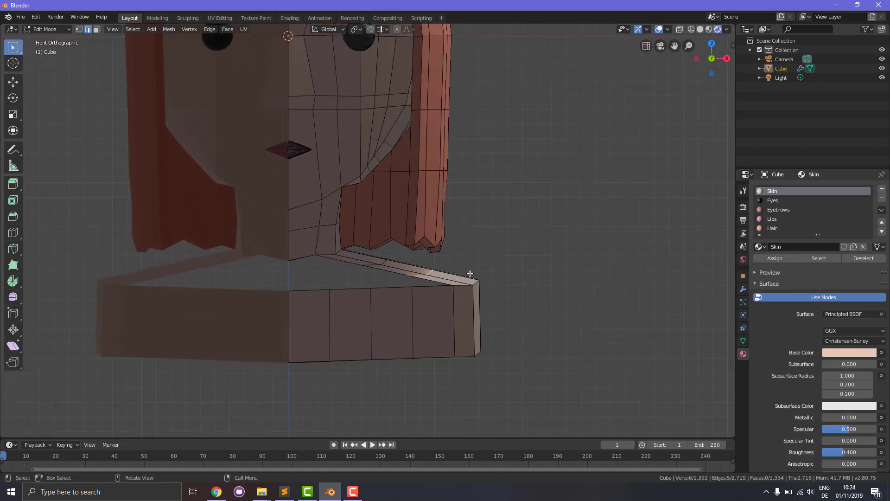
key("g")
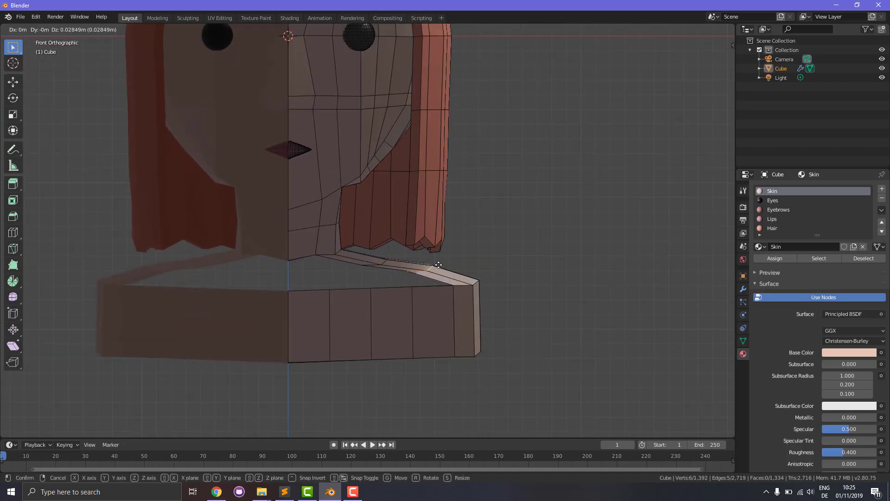
left_click(440, 265)
key("r")
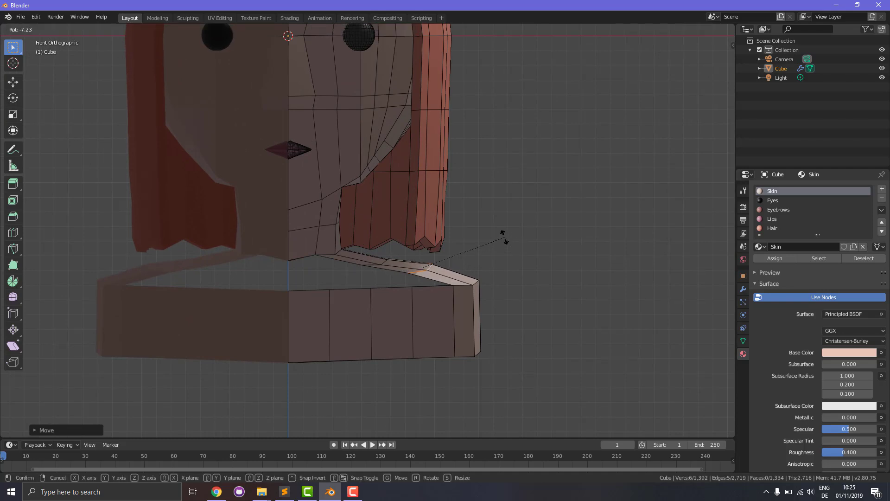
left_click(486, 238)
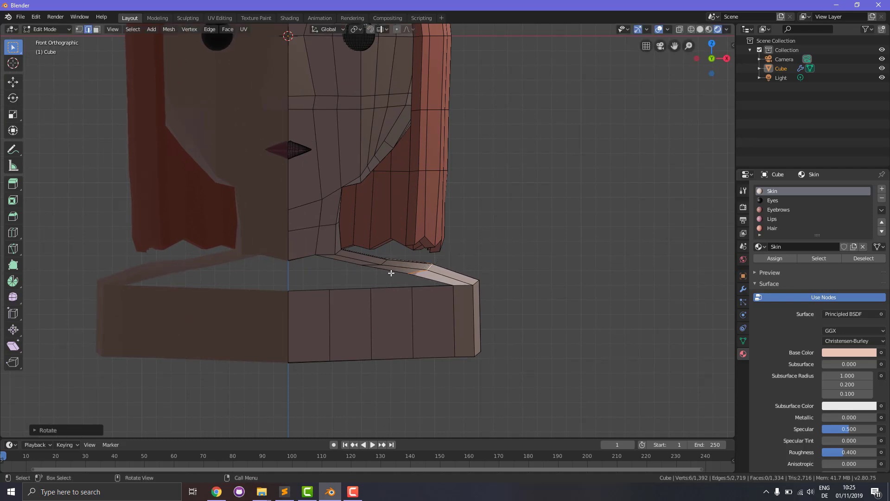
Rotate the inner loop of the shoulder strip slightly and adjust its position to smooth the slope beside the neck.
left_click(386, 264)
left_click(385, 263, "alt")
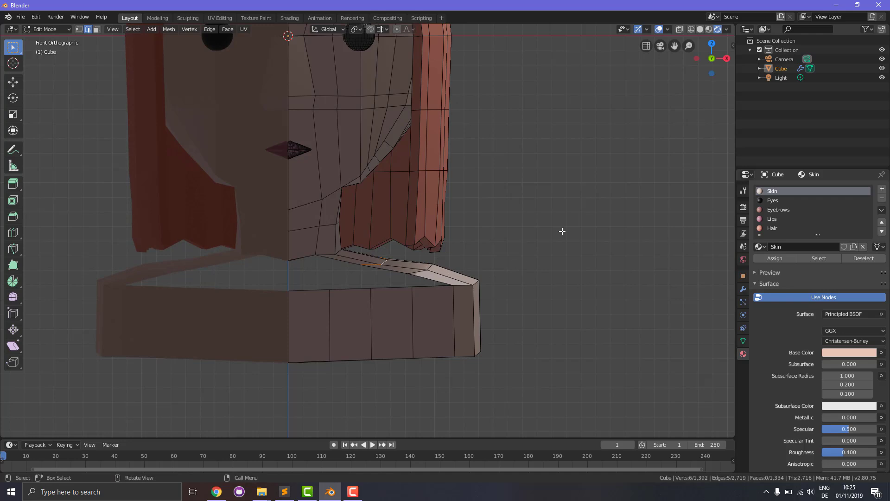
key("r")
left_click(529, 201)
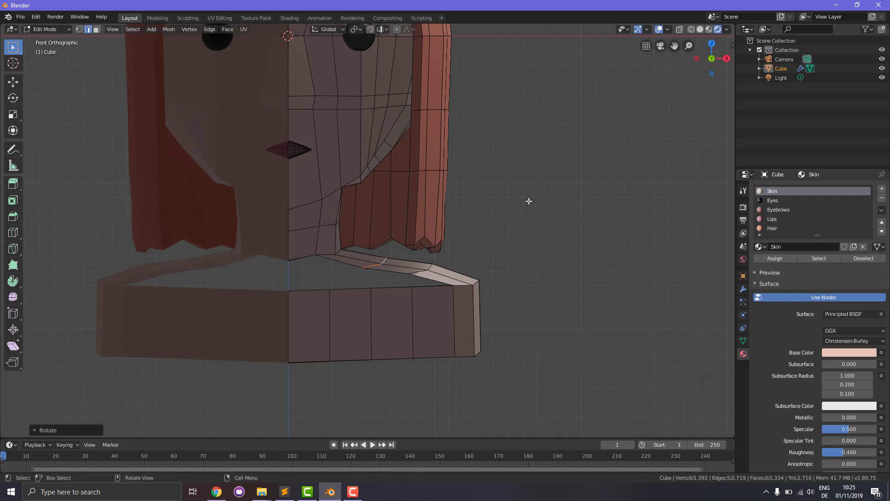
key("g")
left_click(528, 197)
left_click(572, 279)
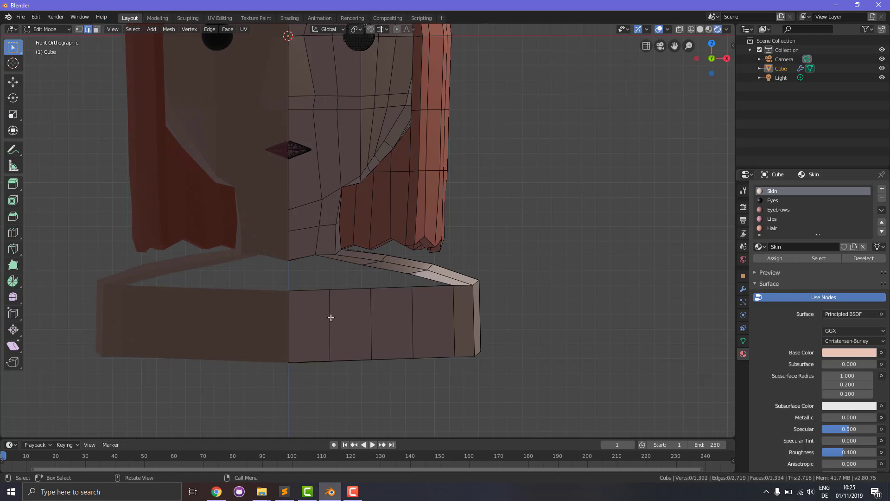
Fill the two gaps nearest the mirror line with faces between the neck and shoulder edges and the chest block's front edge.
left_click(309, 293)
left_click(304, 257, "shift")
key("f")
left_click(349, 290)
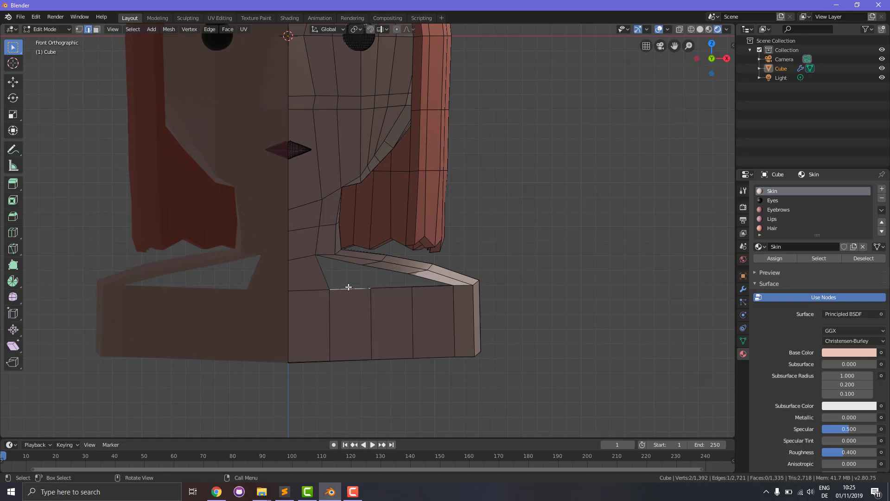
left_click(341, 261, "shift")
key("f")
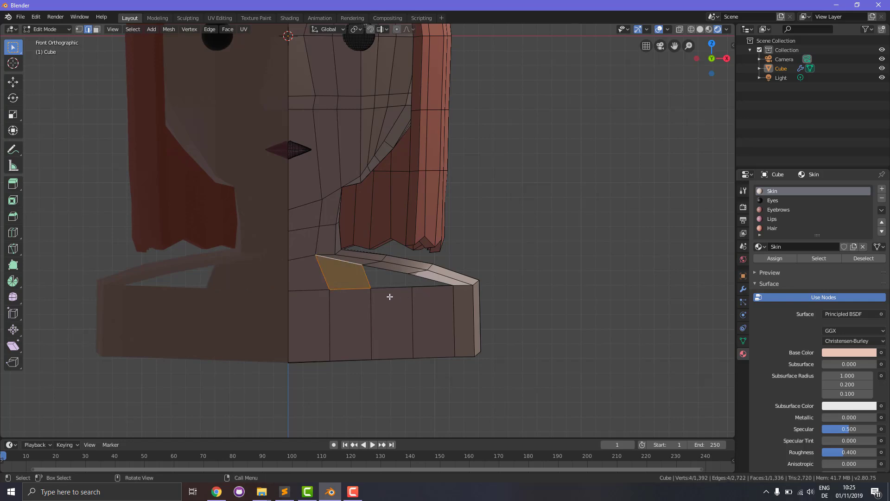
left_click(386, 289)
left_click(387, 269, "shift")
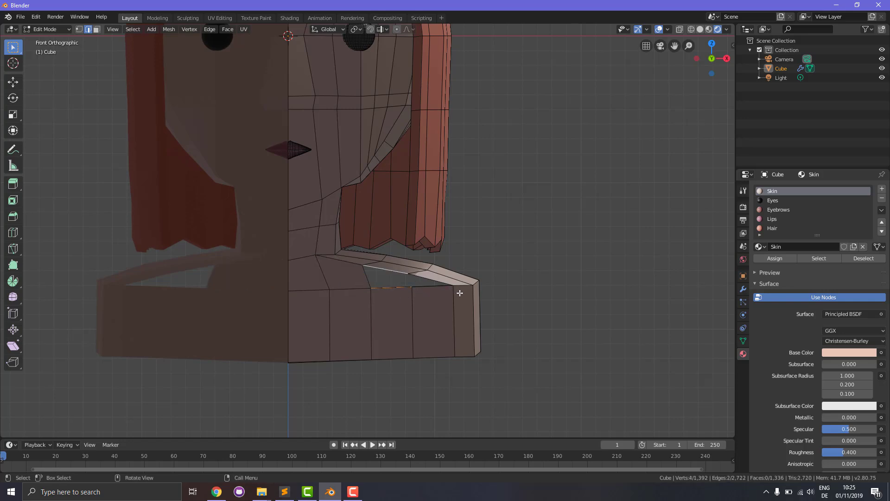
Add a loop cut near the shoulder's outer end, rotate it slightly and move it about 0.03 m up and outward.
scroll(460, 293, "up", 2)
left_click(469, 299)
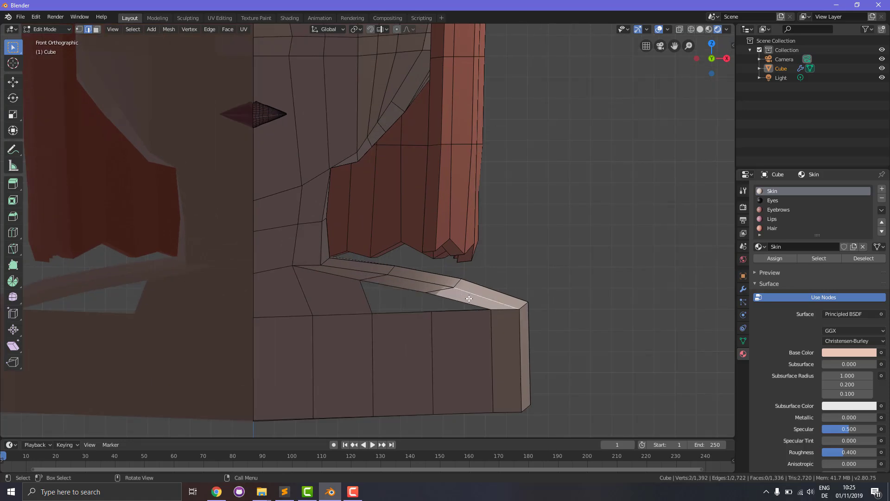
key("ctrl+r")
left_click(470, 299)
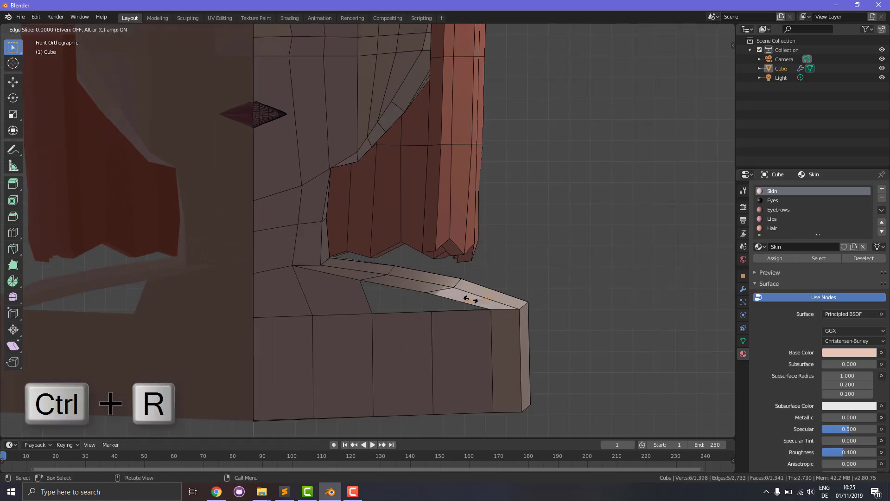
right_click(471, 300)
key("r")
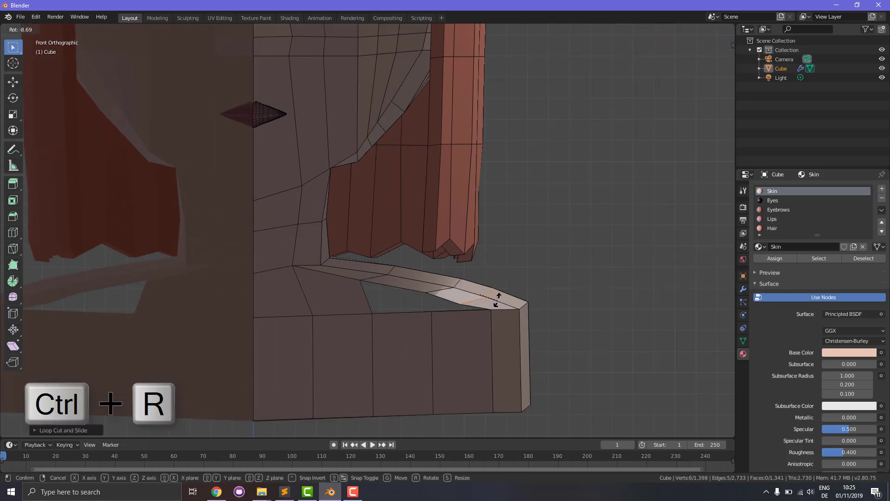
left_click(503, 303)
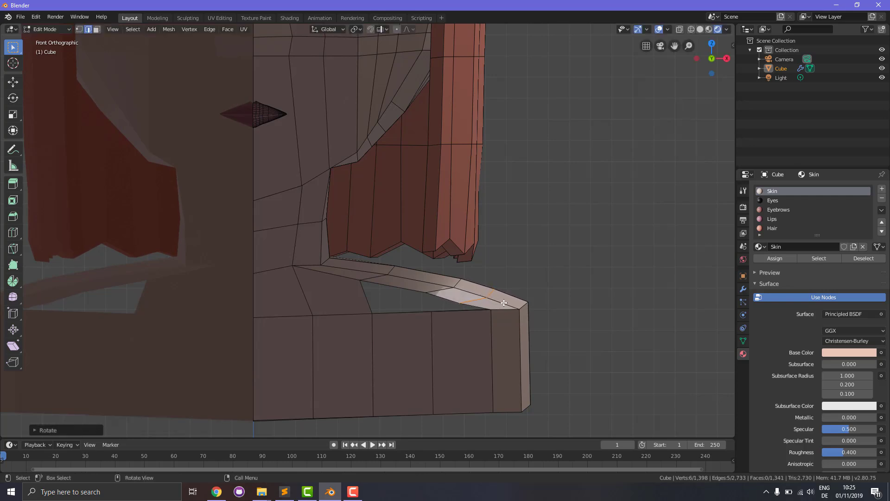
key("g")
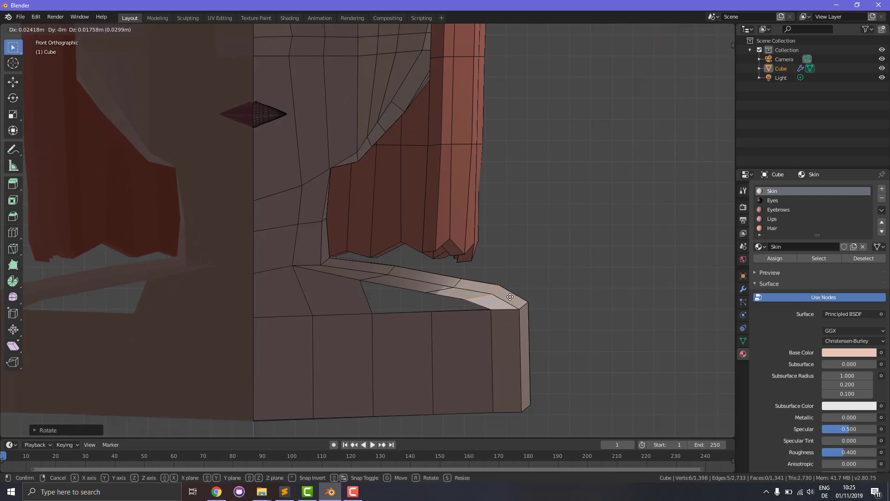
left_click(533, 312)
Move the middle loop of the shoulder strip slightly up and inward, and fill the third front gap beneath the strip with a face.
left_click(447, 289)
left_click(491, 291, "ctrl")
key("g")
left_click(483, 288)
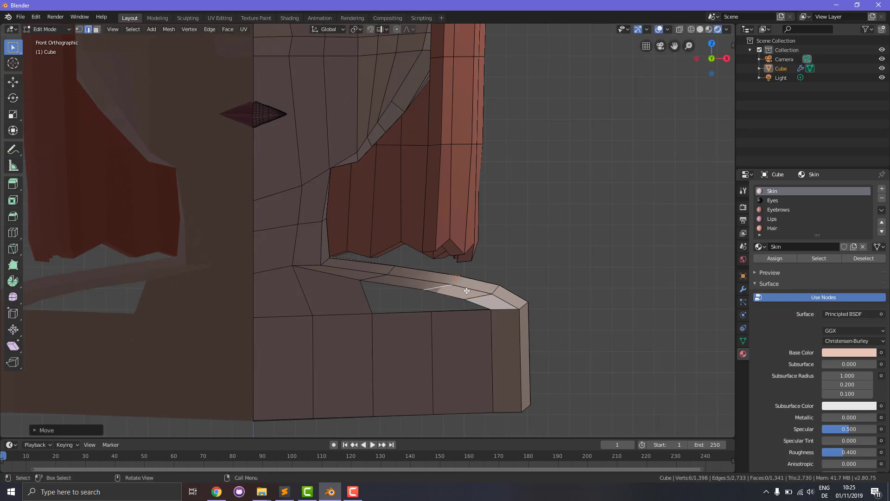
left_click(394, 285)
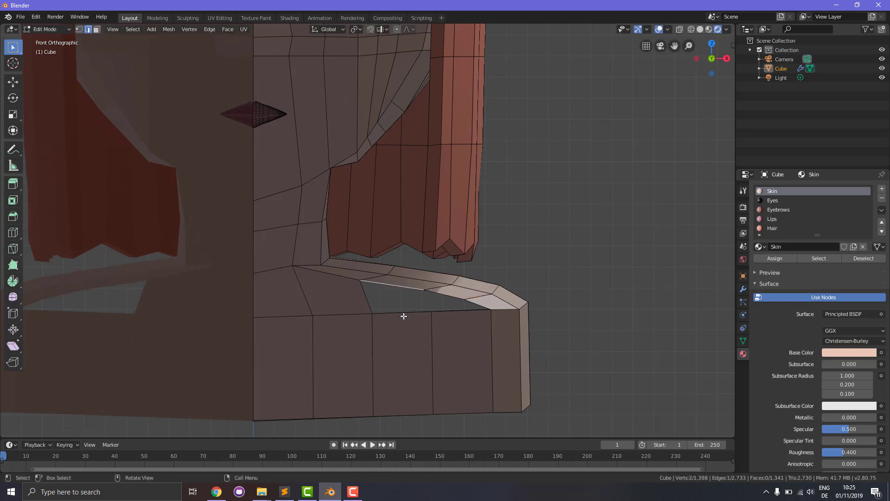
key("f")
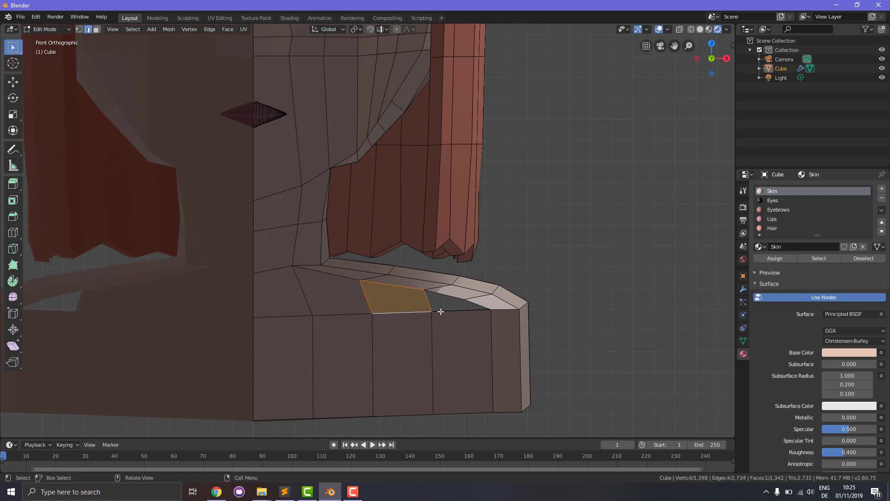
Try to fill the last front gap beneath the shoulder strip with a face, then undo it.
left_click(441, 295, "shift")
left_click(476, 303, "shift")
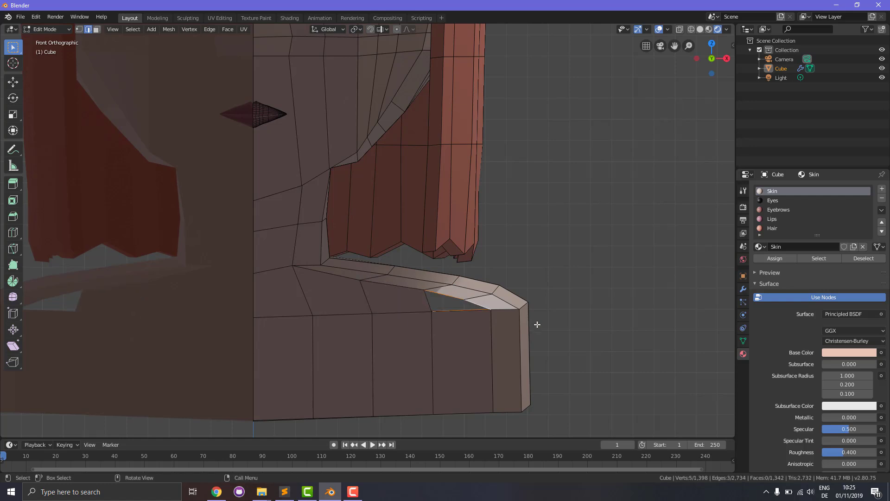
key("g")
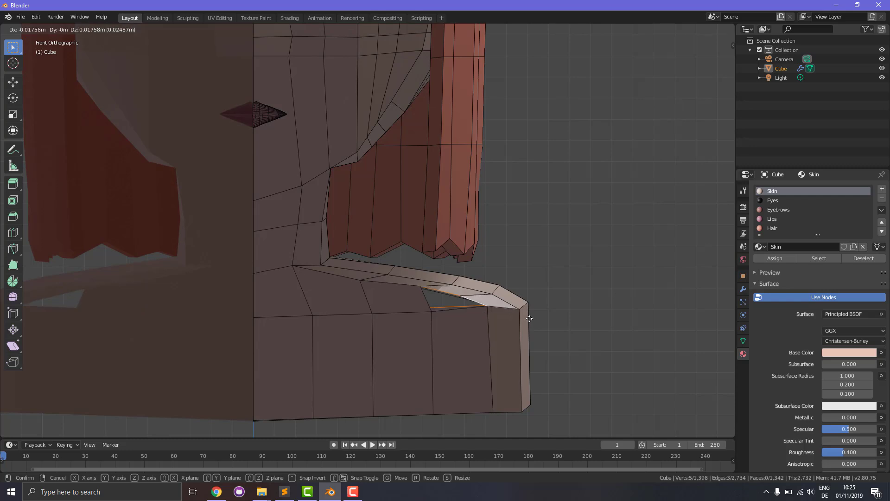
right_click(531, 319)
key("f")
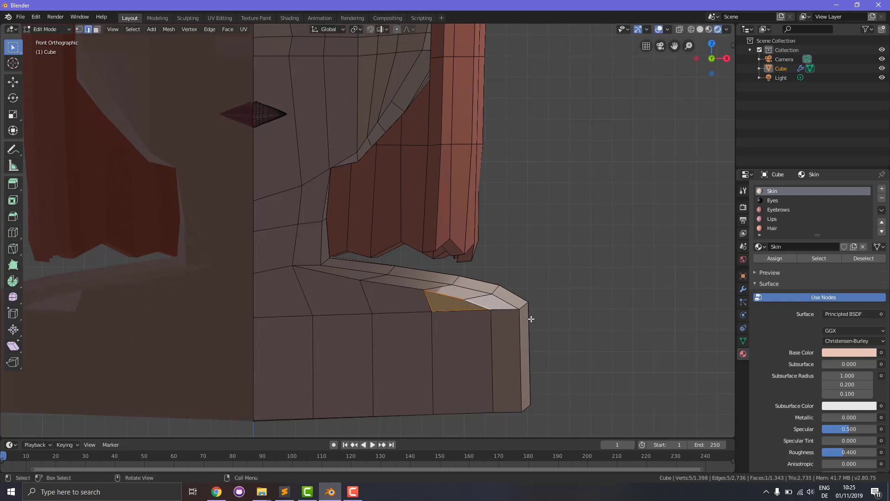
left_click(581, 326)
middle_click_drag(615, 318, 594, 320)
key("ctrl+z")
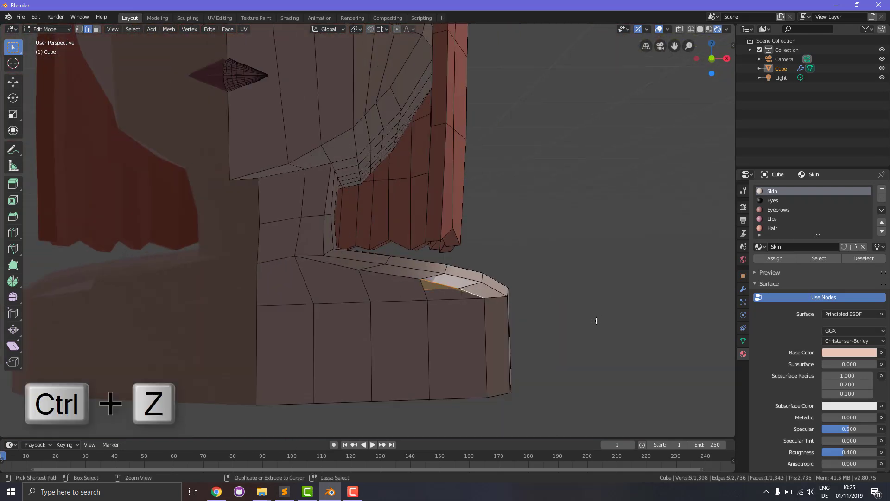
key("ctrl+z")
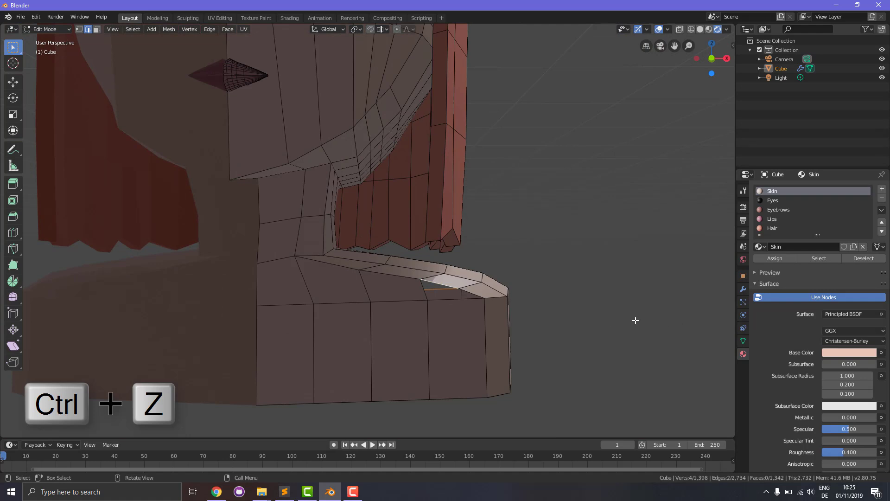
Fill the outermost front gap beneath the shoulder strip with a face, including both strip edges and the chest block's top edge.
scroll(631, 321, "up", 5)
scroll(614, 324, "down", 4)
scroll(598, 331, "up", 2)
left_click(511, 351)
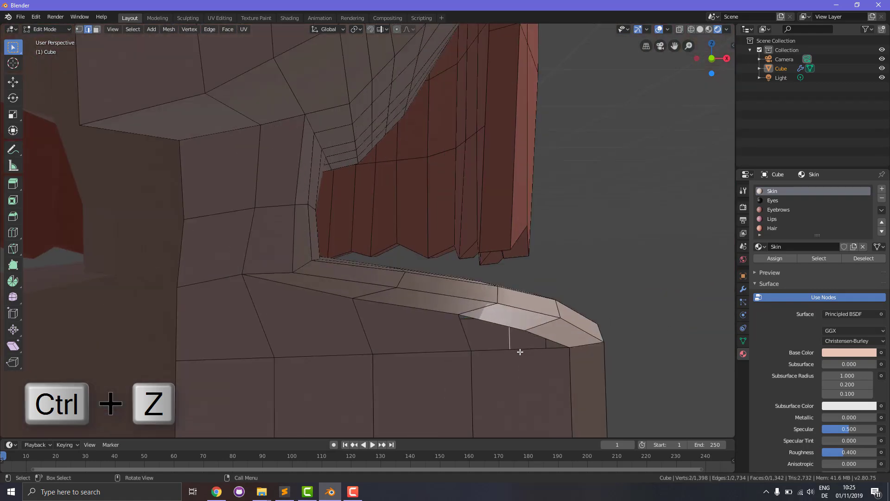
left_click(522, 336, "shift")
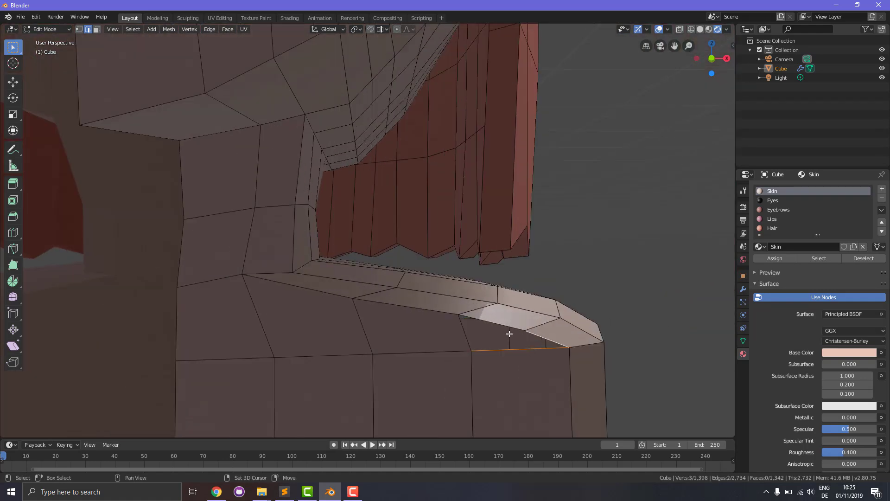
left_click(505, 325, "shift")
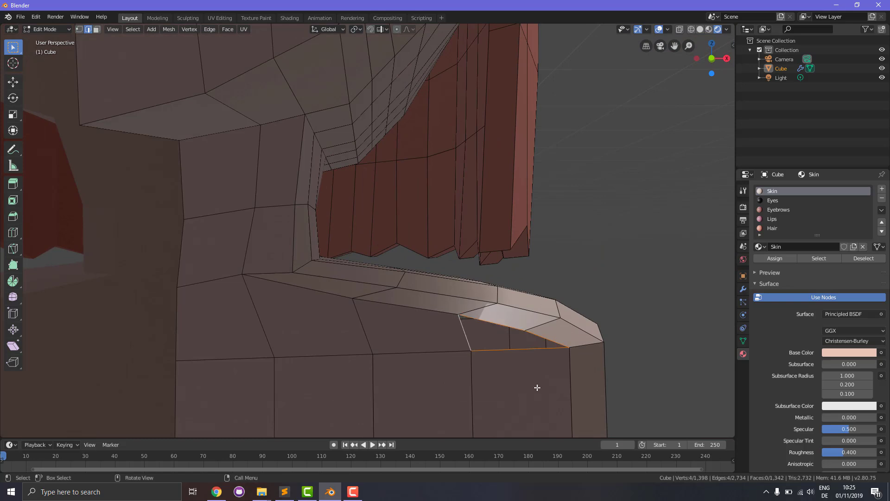
key("f")
left_click(624, 337)
Fill the two back gaps nearest the mirror line with faces between the neck and shoulder edges and the block's top edge.
middle_click_drag(624, 337, 430, 321)
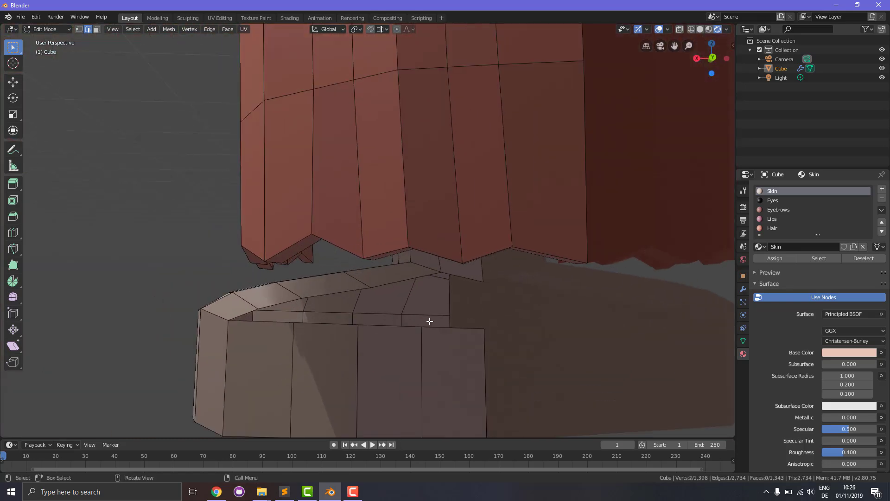
left_click(458, 277, "shift")
key("f")
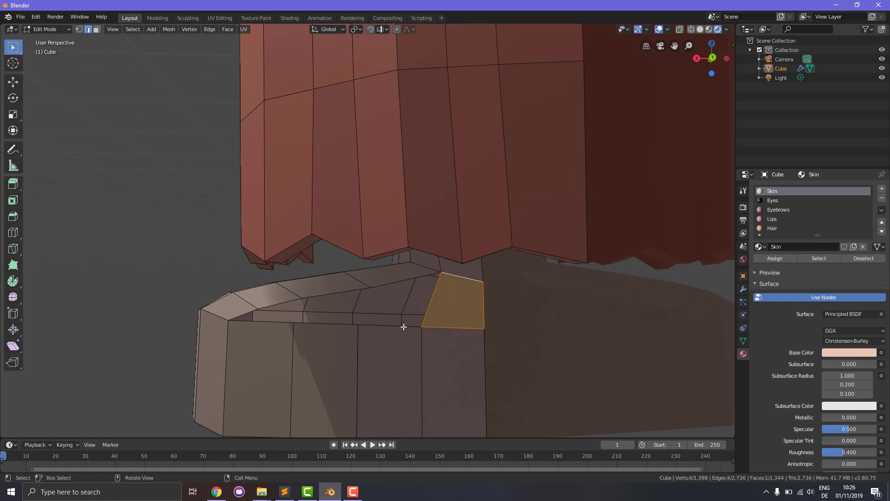
left_click(404, 327)
left_click(403, 282, "shift")
key("f")
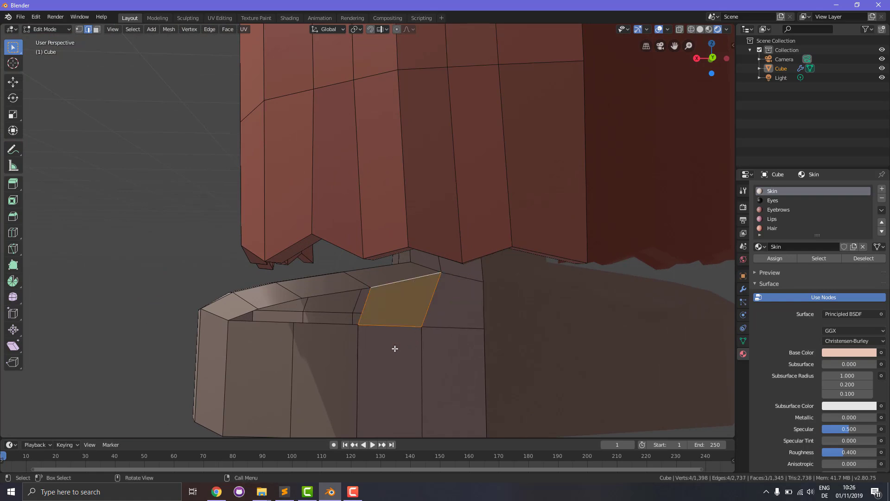
Fill the two remaining outer gaps on the back beneath the shoulder strip with faces.
left_click(326, 326)
left_click(324, 297, "shift")
key("f")
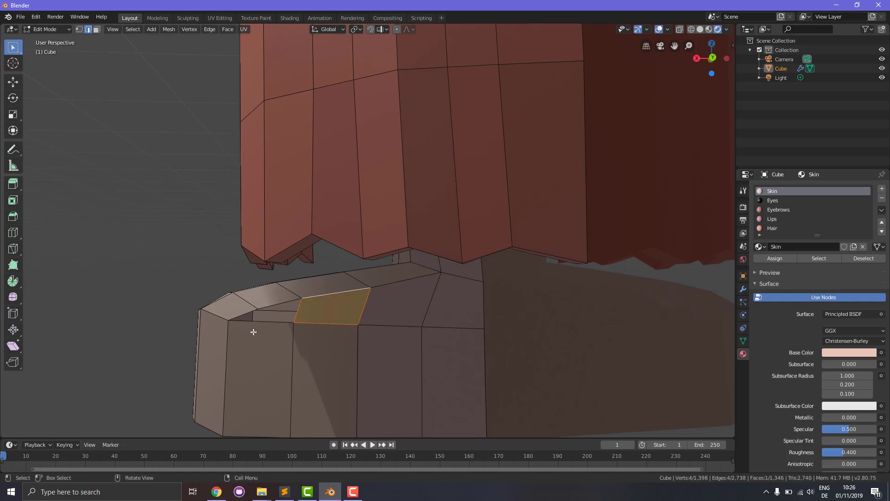
left_click(263, 321)
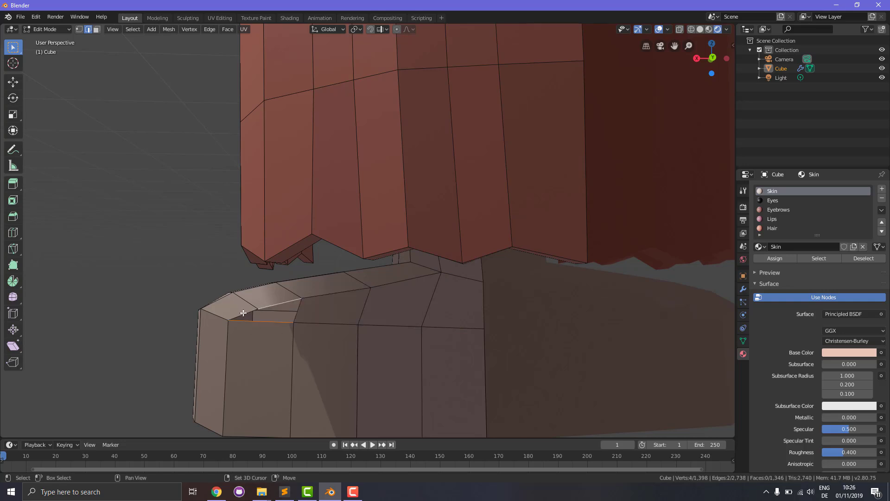
key("f")
Move the vertical edge column beside the back's outer corner slightly backward to start rounding the back.
left_click(291, 367)
middle_click_drag(227, 374, 317, 392)
left_click(281, 340, "shift")
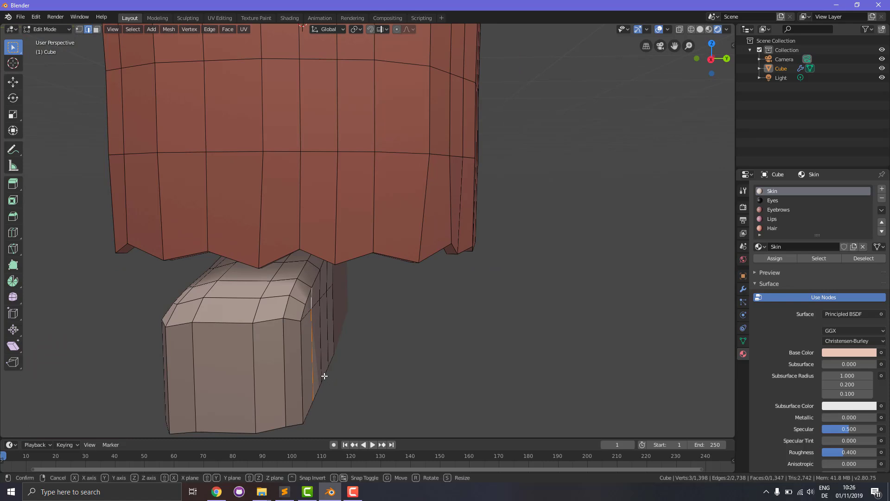
key("g")
left_click(327, 377)
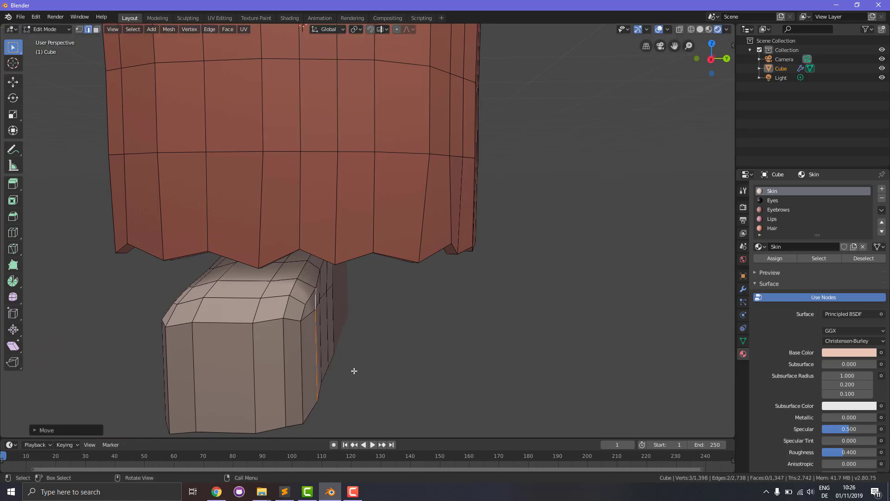
Try to move the middle vertical edge column of the back slightly backward, then undo the move.
left_click(324, 353)
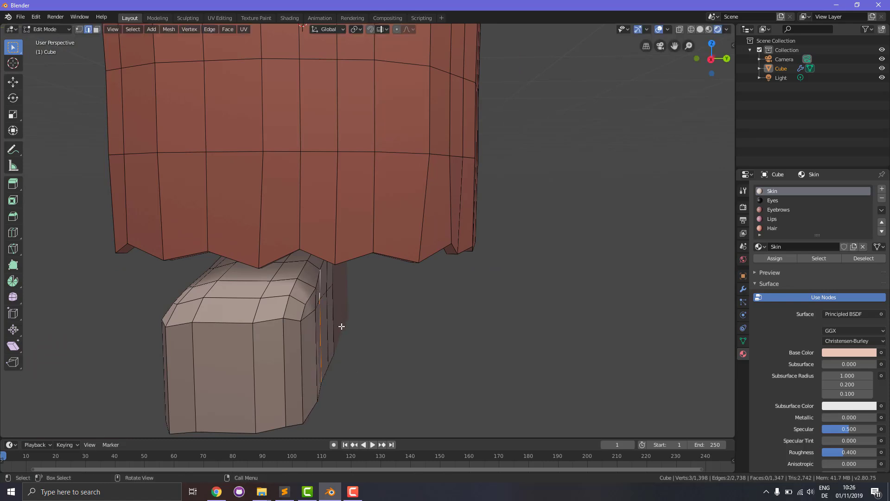
key("g")
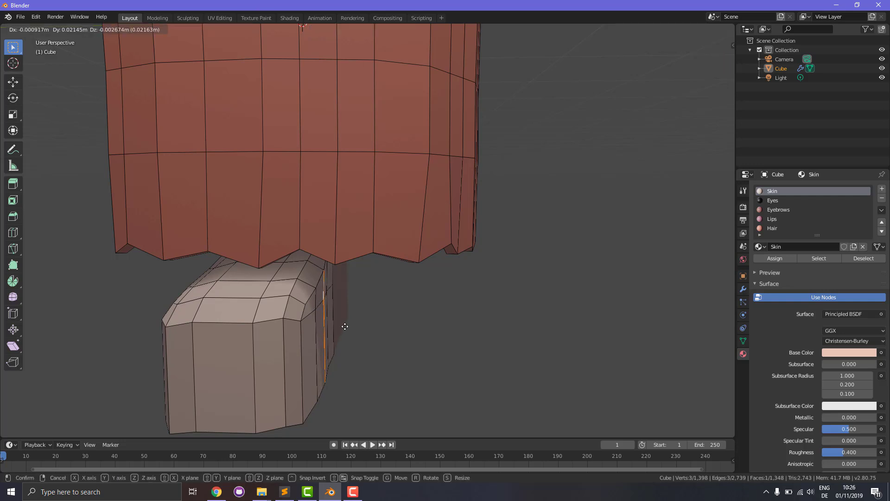
left_click(345, 327)
left_click(330, 339)
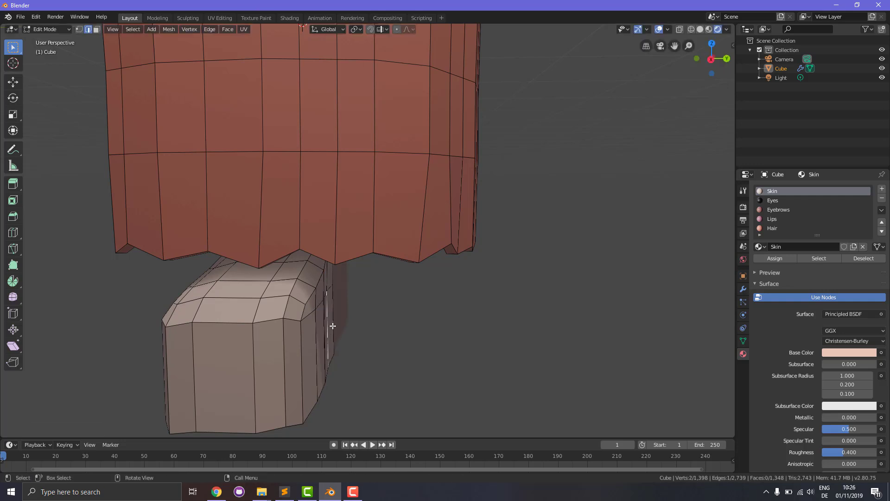
middle_click_drag(359, 334, 328, 328)
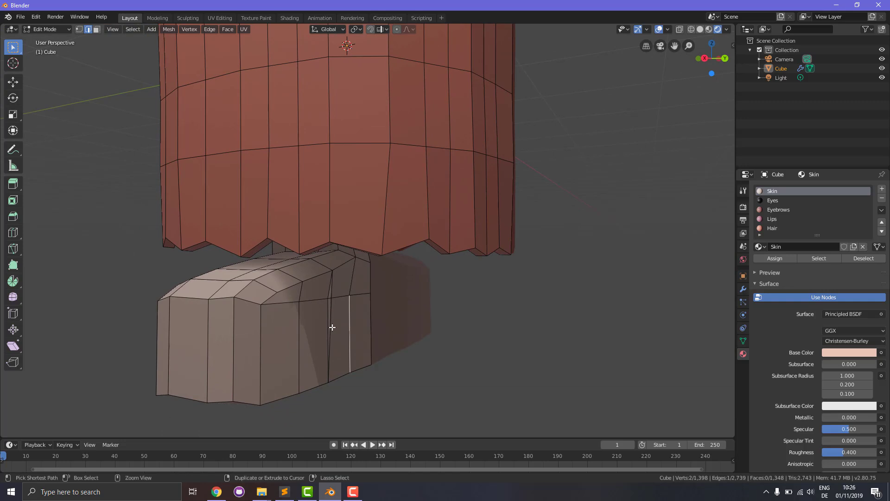
key("ctrl+z")
key("ctrl+z")
key("ctrl+z")
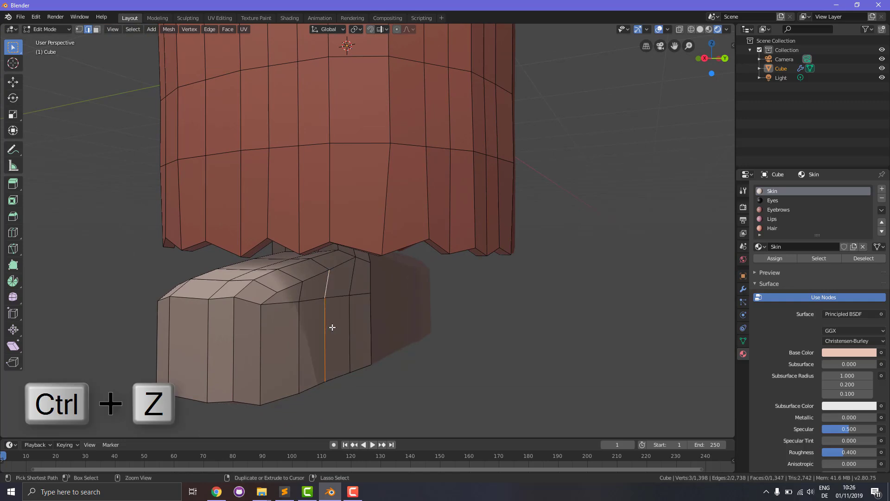
Select the two stacked vertical edges next to the mirror line on the back and reposition them along the back's curve.
left_click(351, 332)
left_click(350, 291, "ctrl")
middle_click_drag(350, 291, 413, 374)
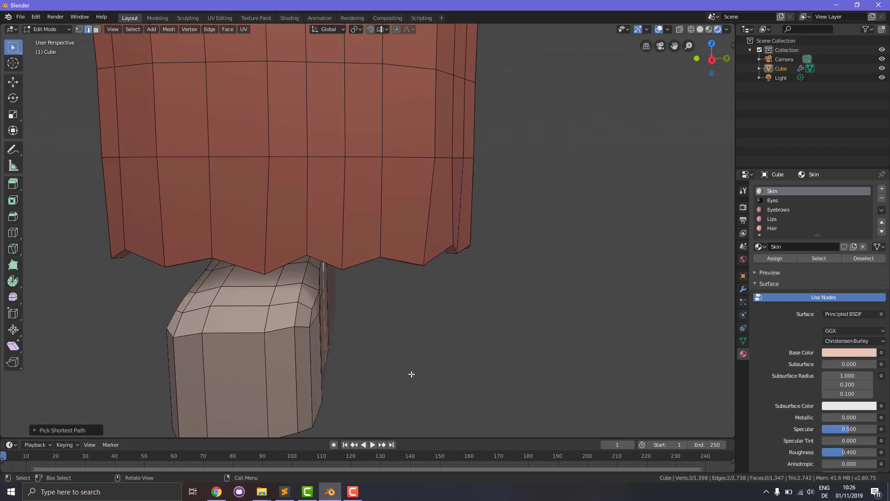
key("g")
left_click(387, 368)
Adjust the depth of another vertical edge column on the back to smooth the rounded profile.
middle_click_drag(330, 308, 334, 288)
left_click(331, 330, "ctrl")
key("KP_3")
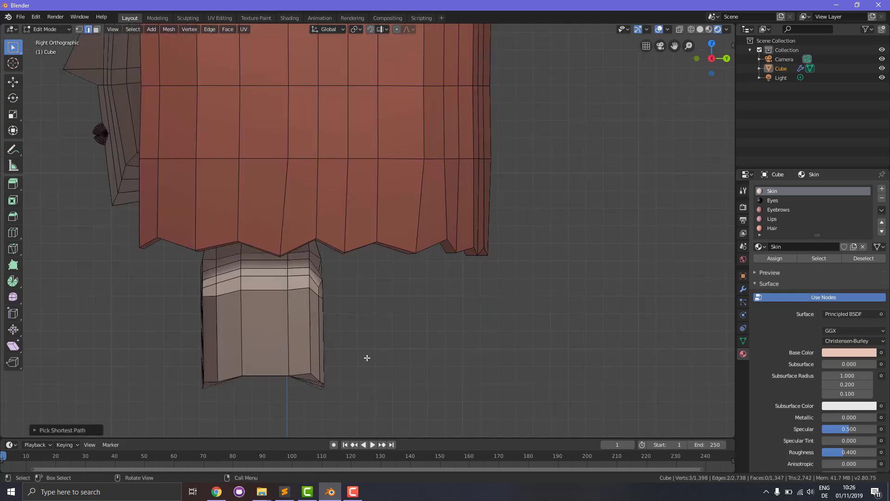
mouse_move(369, 352)
middle_mouse_down()
mouse_move(357, 372)
mouse_move(370, 361)
middle_mouse_up()
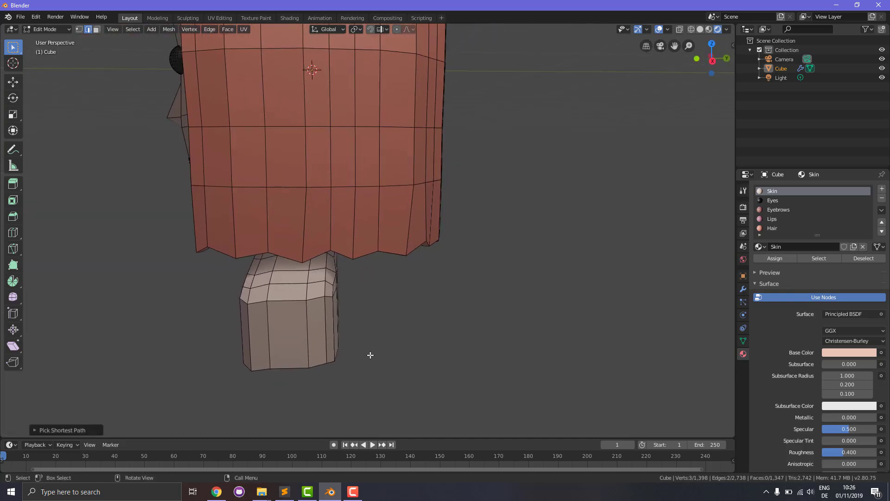
key("g")
left_click(372, 332)
Move the back's two vertical edges on the mirror line to continue the rounded profile.
middle_click_drag(459, 344, 390, 265)
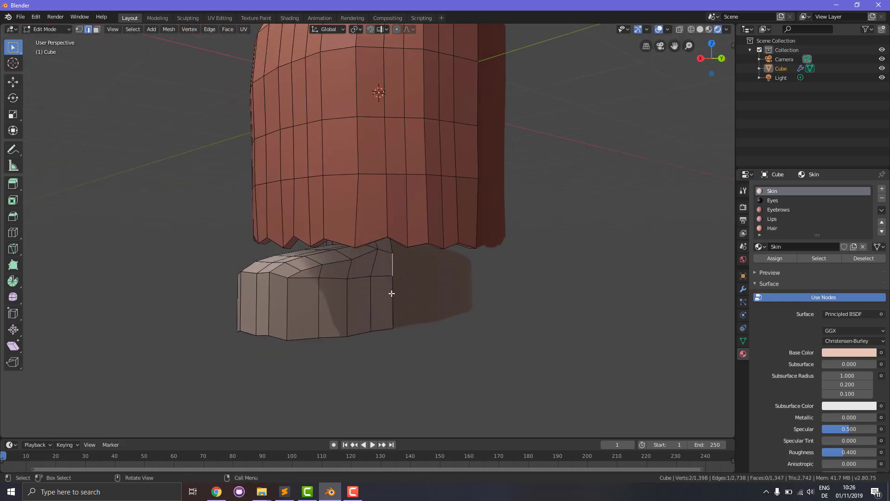
middle_click_drag(411, 339, 497, 365)
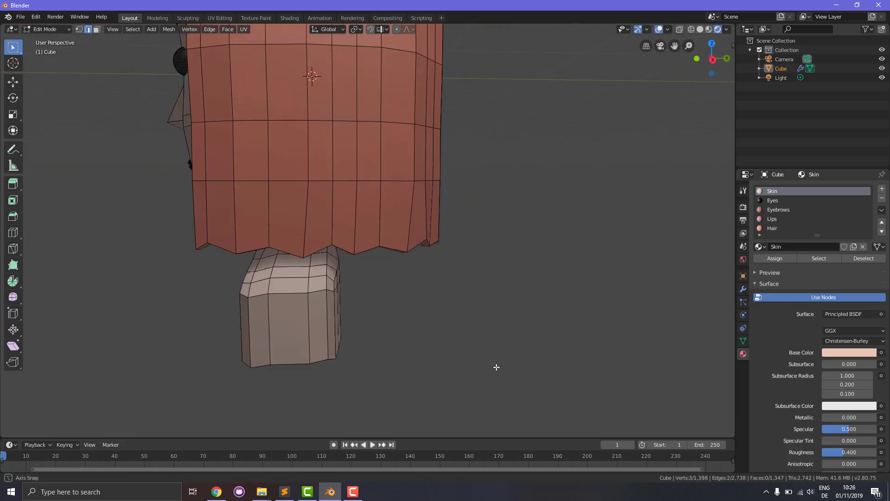
key("g")
left_click(427, 327)
Readjust the back's edge column next to the mirror line so it blends with the mirror-line edges.
middle_click_drag(424, 324, 371, 306)
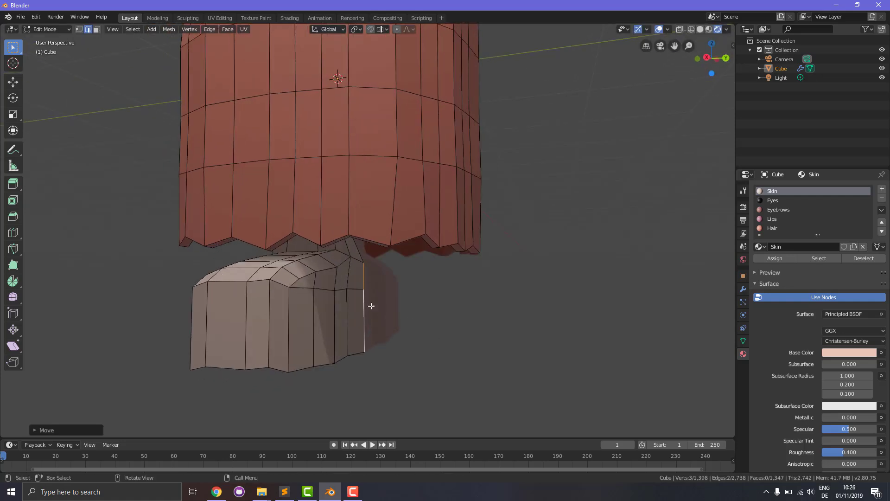
left_click(345, 274)
middle_click_drag(358, 344, 394, 359)
key("g")
left_click(417, 362)
left_click(469, 373)
Select the bottom edges of the back and move them slightly upward.
middle_click_drag(471, 374, 384, 425)
left_click(312, 328, "alt")
key("g")
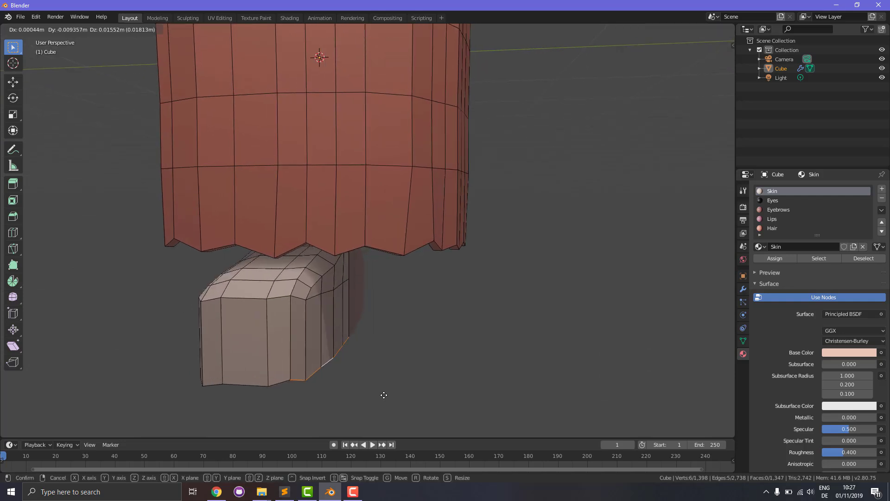
left_click(389, 393)
Select the chest's front bottom edges and move them about 0.05 m forward and slightly up in the right view.
middle_click_drag(388, 393, 402, 379)
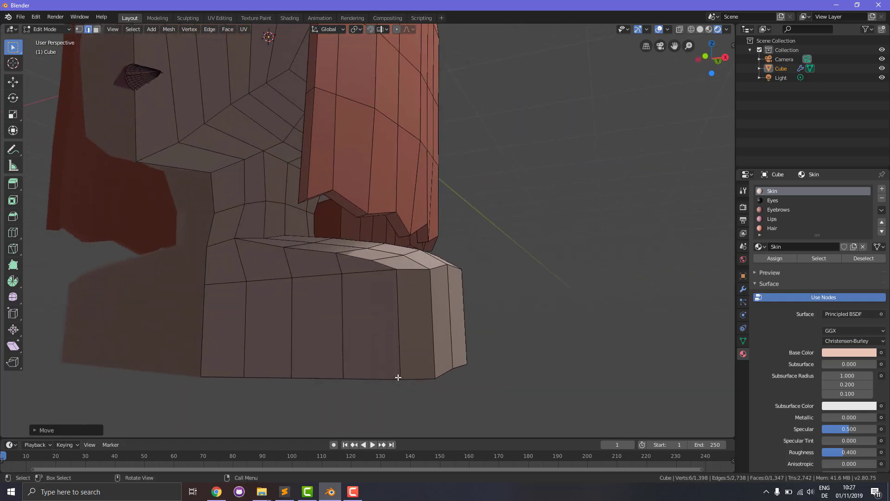
left_click(232, 373)
left_click(259, 378, "shift")
left_click(260, 378, "alt+shift")
middle_click_drag(447, 419, 361, 424)
key("KP_3")
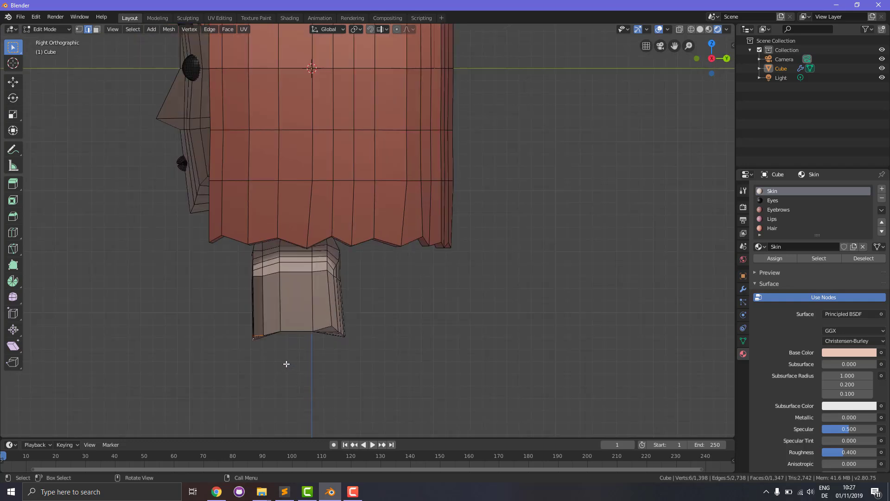
key("g")
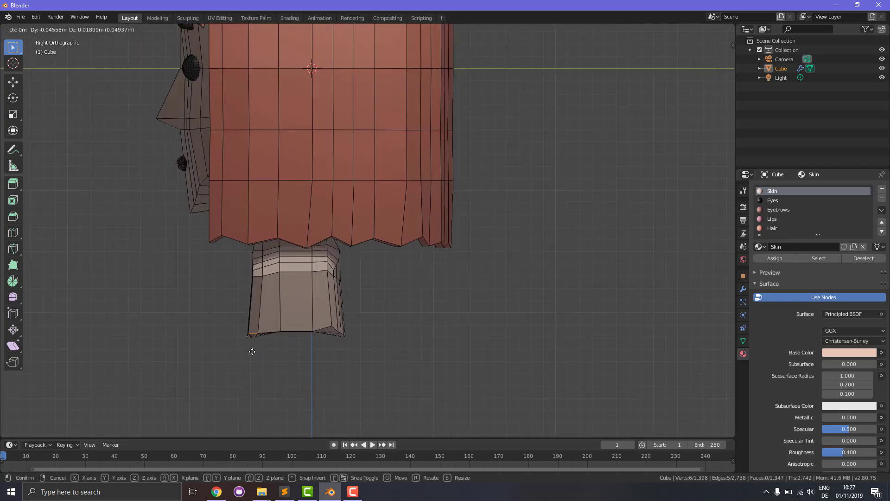
left_click(253, 351)
Move the chest's two front vertical edges on the mirror line about 0.03 m forward in the right view.
middle_click_drag(255, 314, 325, 297)
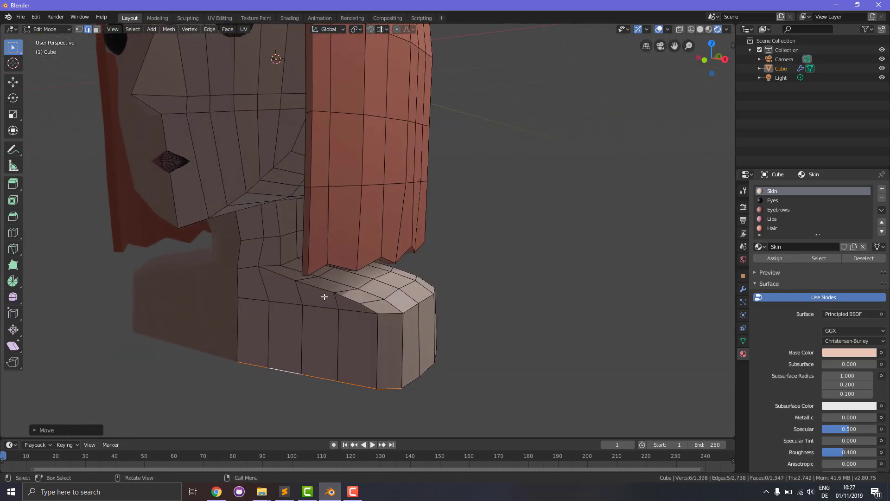
left_click(267, 287)
left_click(235, 323, "shift")
middle_click_drag(291, 354, 242, 356)
key("KP_3")
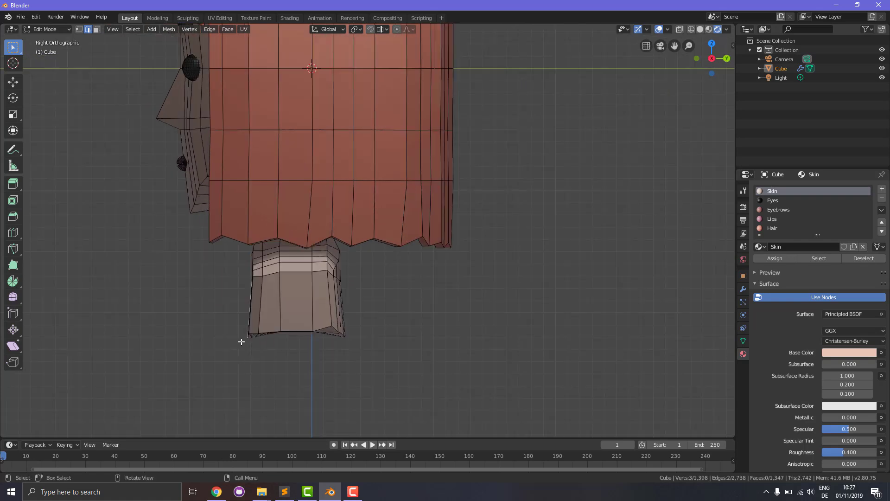
key("g")
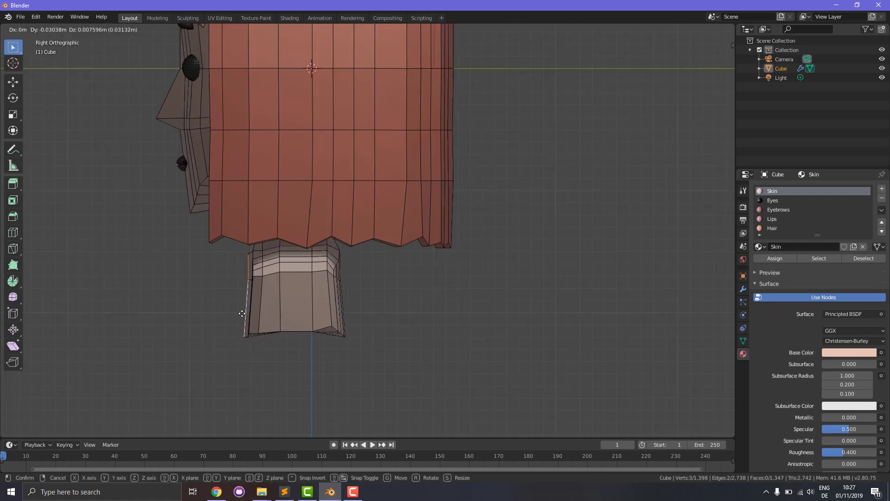
left_click(242, 312)
Move the chest's front edge column next to the mirror line slightly forward in the right view.
middle_click_drag(242, 312, 254, 289)
left_click(257, 286)
left_click(263, 322, "shift")
middle_click_drag(264, 323, 280, 368)
key("KP_3")
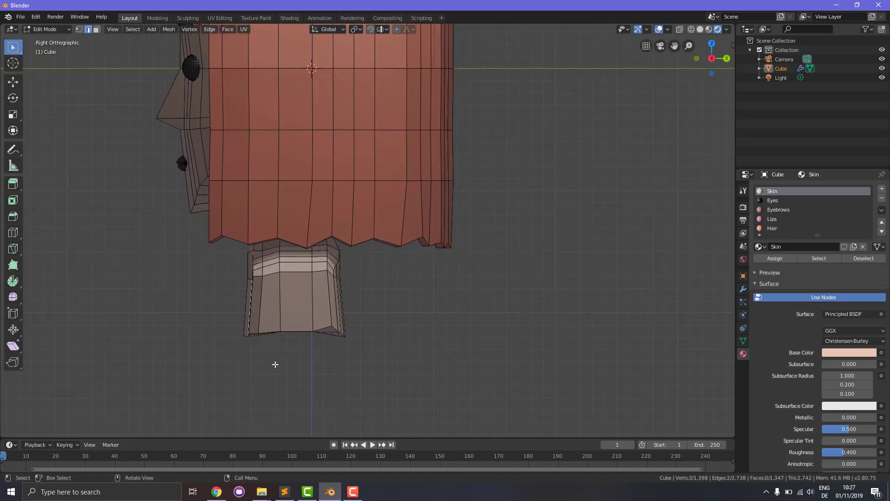
key("g")
left_click(250, 318)
Move the chest's second front edge column out from the mirror line slightly forward in the right view.
middle_click_drag(250, 318, 339, 324)
left_click(294, 315, "alt")
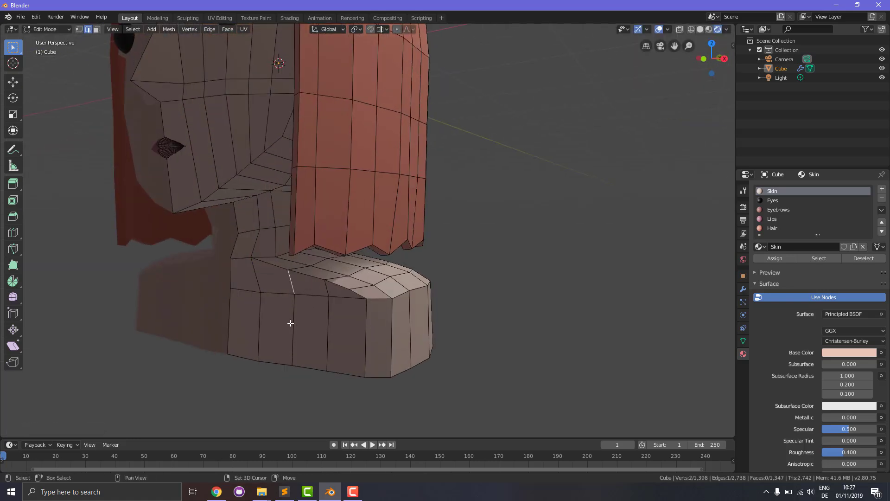
key("KP_3")
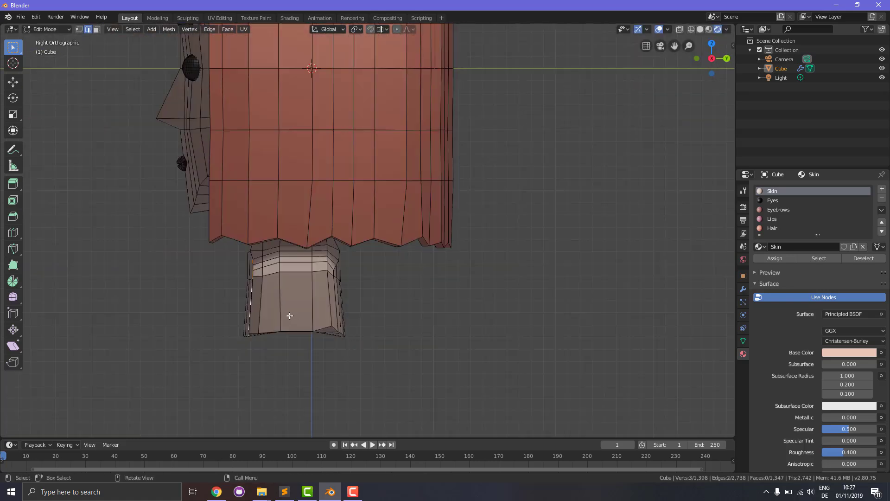
key("g")
left_click(265, 313)
Select the two edges of the chest's third front column from the mirror line and move them slightly forward in the right view.
middle_click_drag(265, 312, 348, 323)
left_click(309, 301)
left_click(309, 333, "shift")
key("KP_3")
key("g")
left_click(274, 311)
Select all the faces on the underside of the chest in face select mode.
middle_click_drag(291, 314, 391, 328)
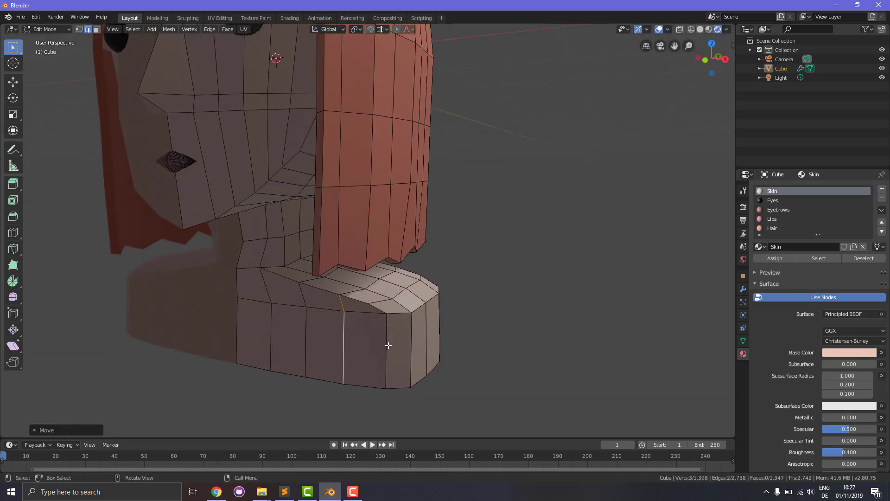
left_click(389, 345)
middle_click_drag(439, 354, 437, 282)
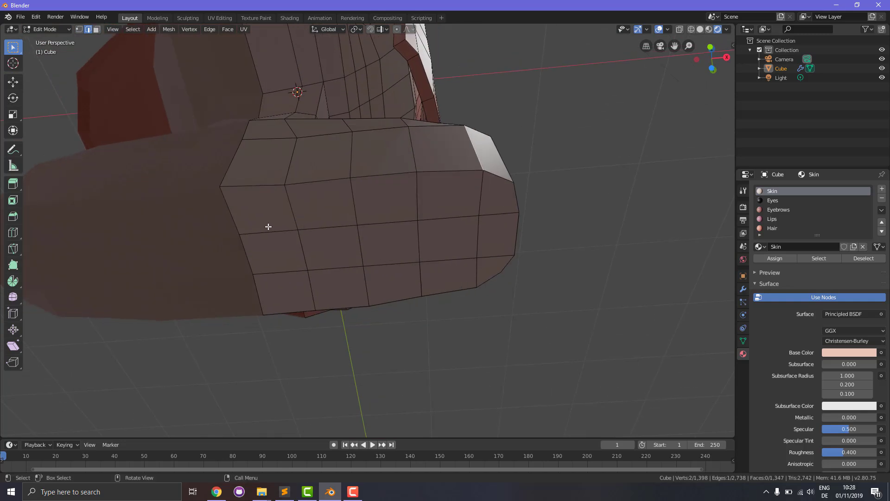
left_click(97, 29)
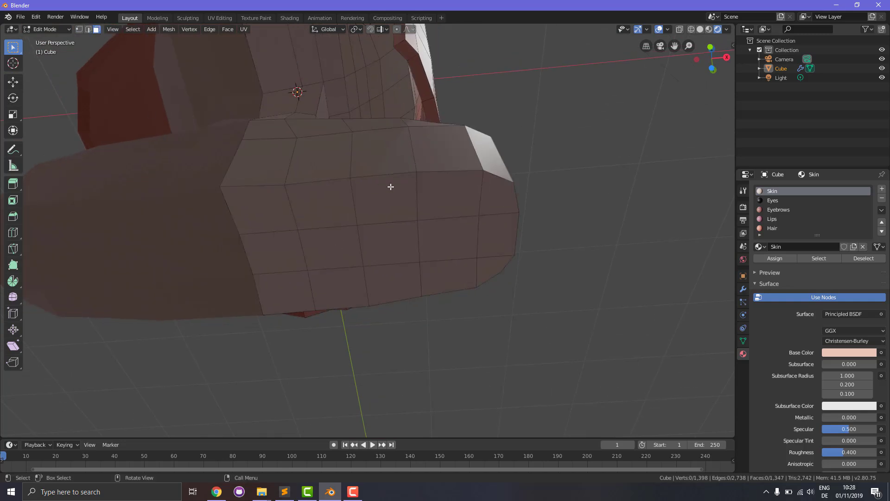
key("b")
left_click_drag(260, 209, 458, 275)
left_click_drag(485, 199, 506, 258)
key("b")
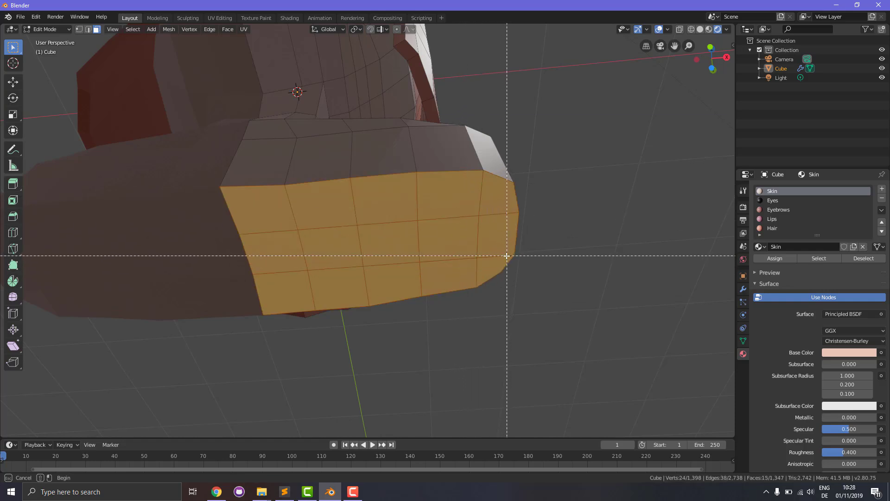
key("Escape")
Extrude the chest's underside about 0.57 m downward and scale the new end to about 0.83.
key("KP_1")
scroll(580, 270, "down", 3)
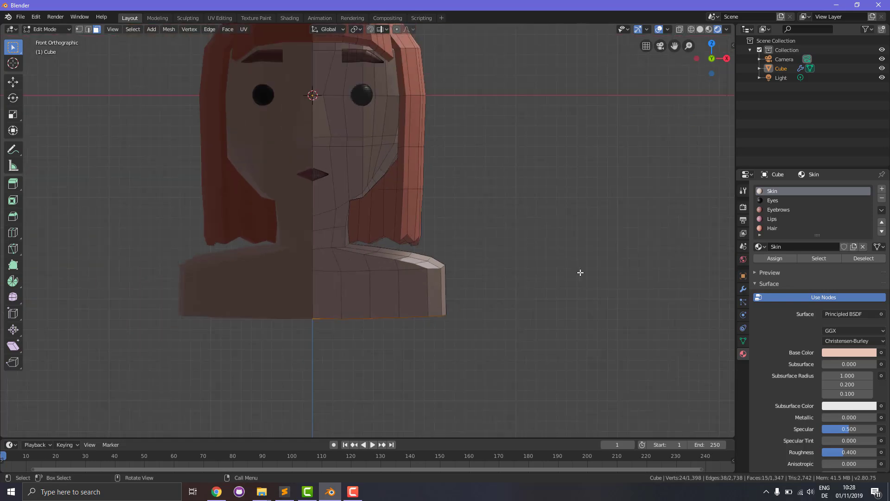
key("e")
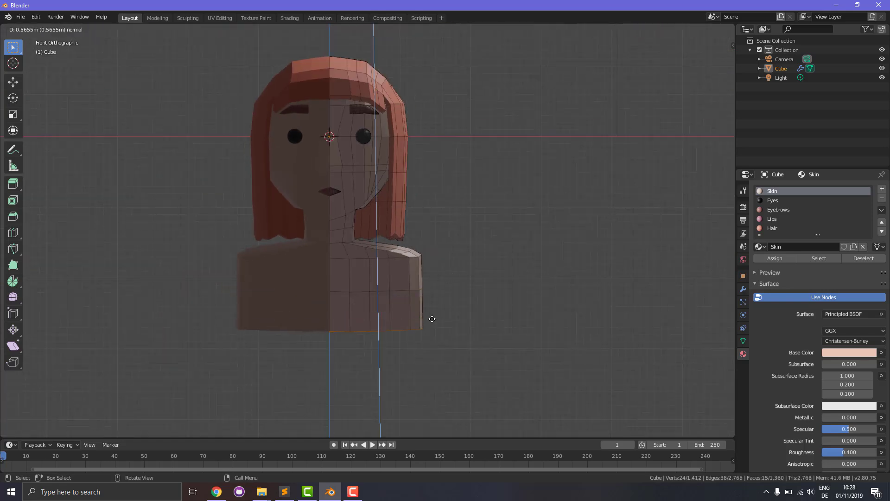
left_click(436, 317)
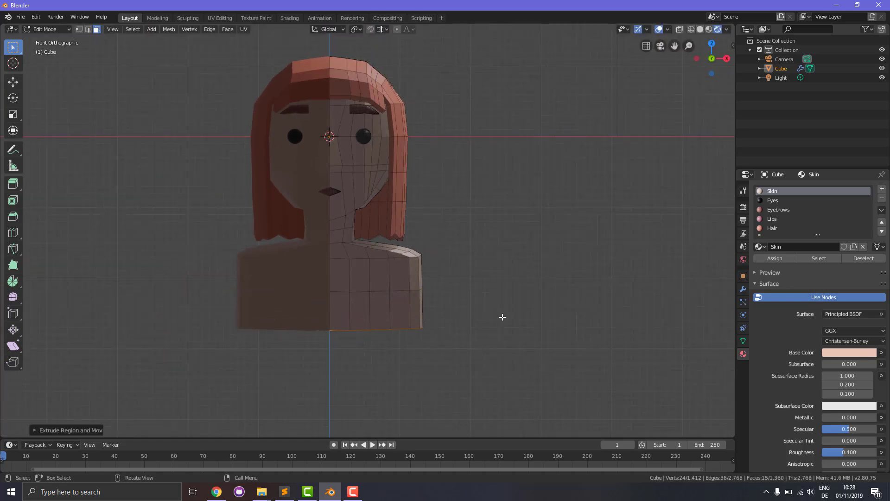
key("s")
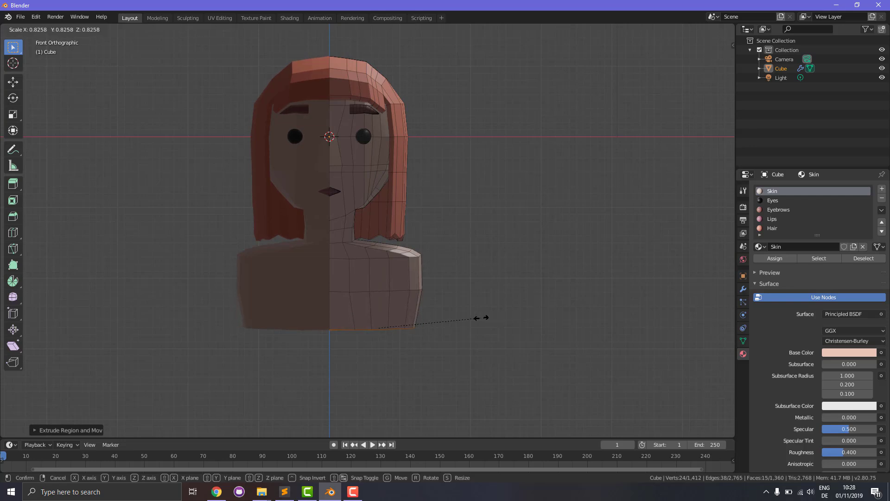
left_click(481, 318)
Extrude a second torso section downward from the underside and scale its end down to narrow the waist.
key("e")
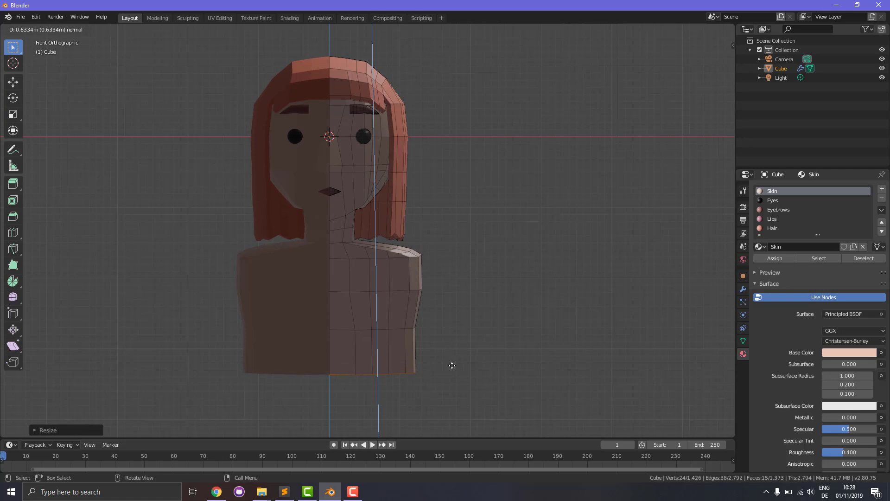
left_click(446, 359)
key("s")
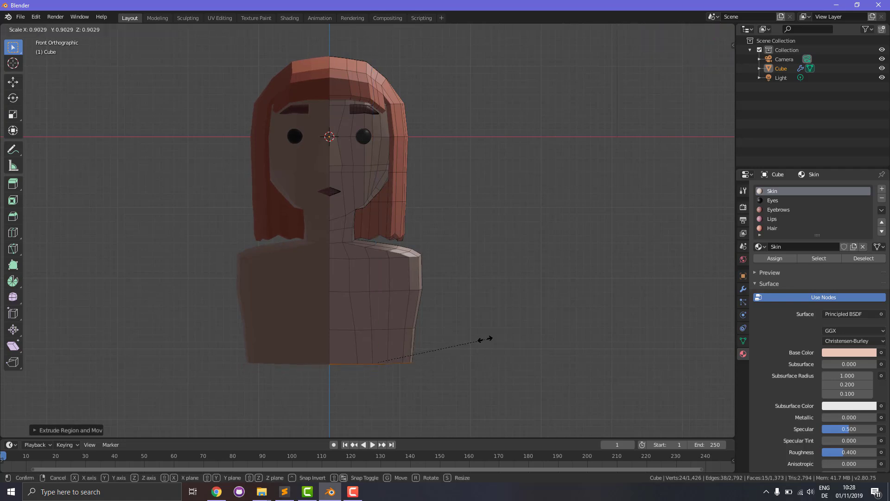
left_click(464, 346)
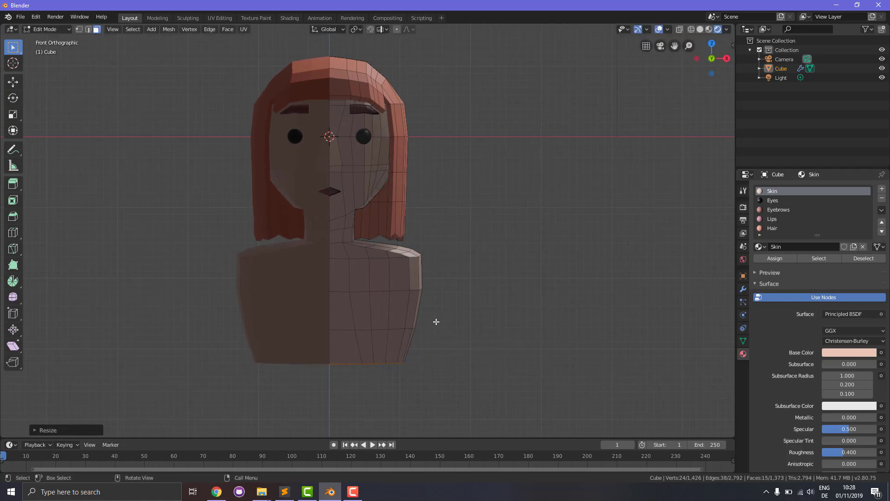
Extrude the torso's lower end about 0.86 m further down and scale it in slightly.
key("e")
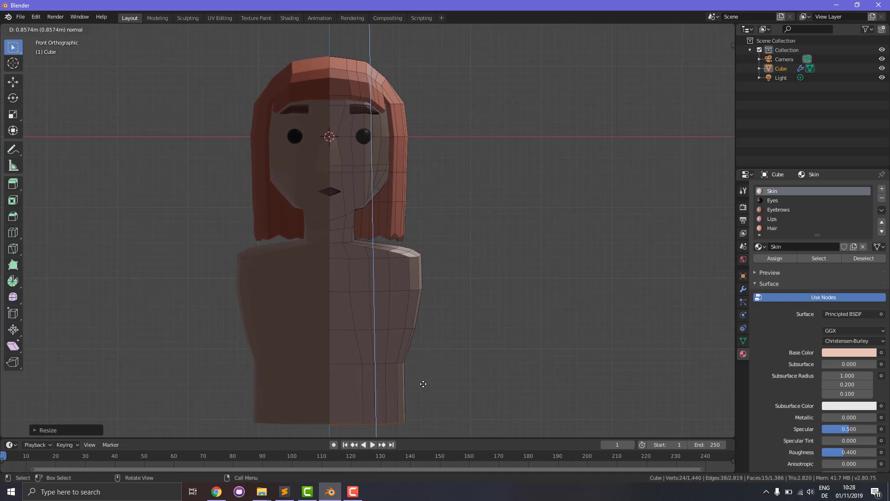
left_click(423, 384)
scroll(440, 383, "down", 3)
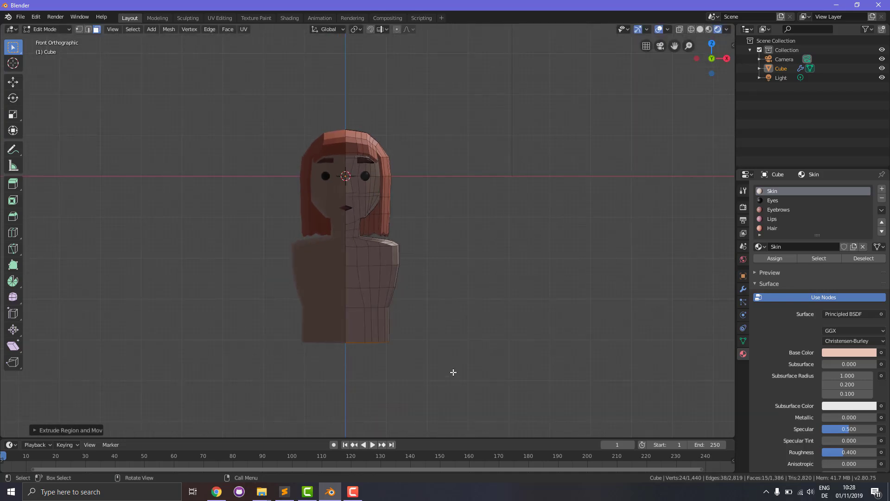
key("s")
left_click(439, 375)
Extrude one more short section from the torso's lower end and clear the selection.
key("e")
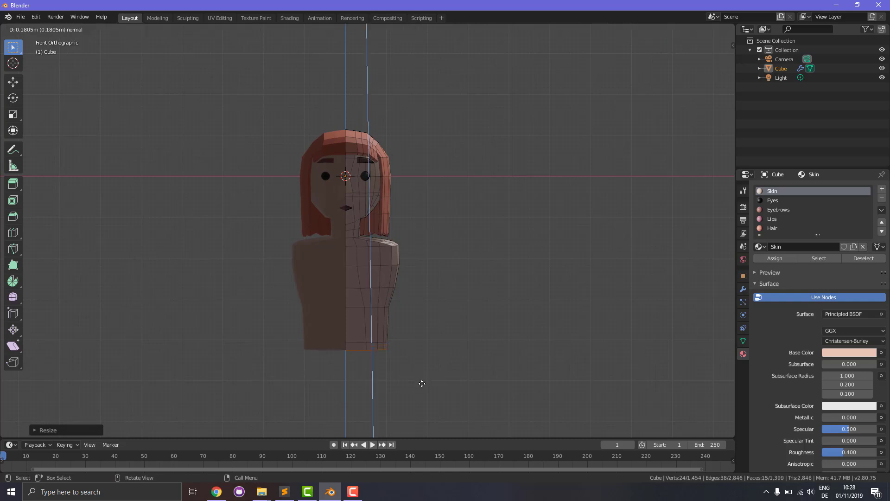
left_click(422, 386)
left_click(470, 362)
Select the horizontal edge loop just above the torso's lower end in edge select mode and scale it to about 1.12.
middle_click_drag(472, 350, 374, 354)
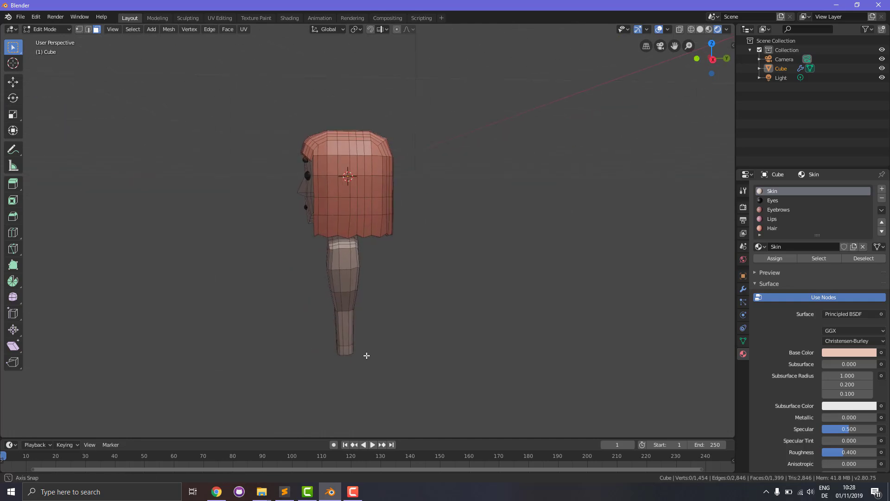
scroll(365, 367, "up", 2)
left_click_drag(674, 46, 668, 52)
scroll(485, 269, "up", 6)
middle_click_drag(453, 354, 449, 334)
scroll(445, 335, "down", 2)
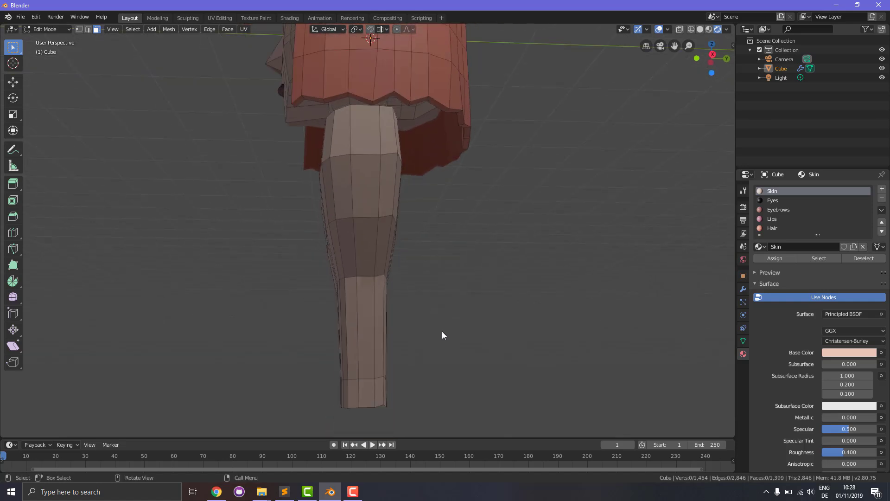
left_click(366, 379)
left_click(367, 380)
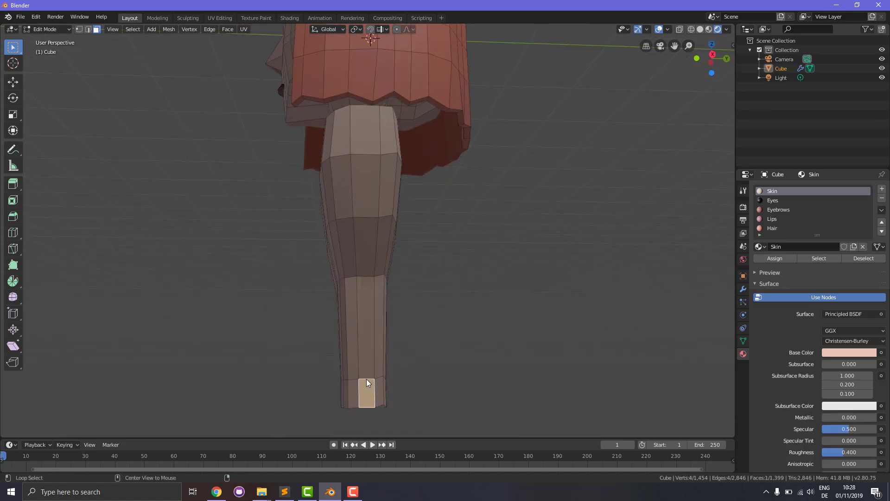
left_click(366, 379, "alt")
left_click(351, 377, "alt")
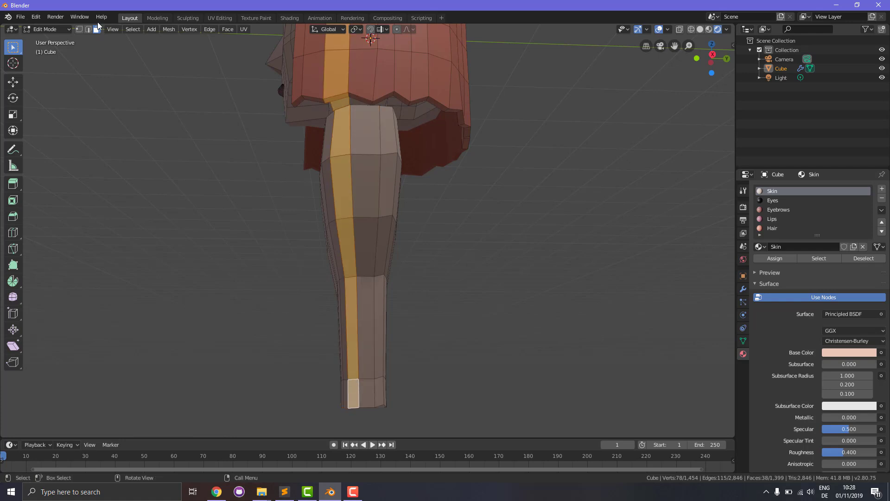
left_click(88, 29)
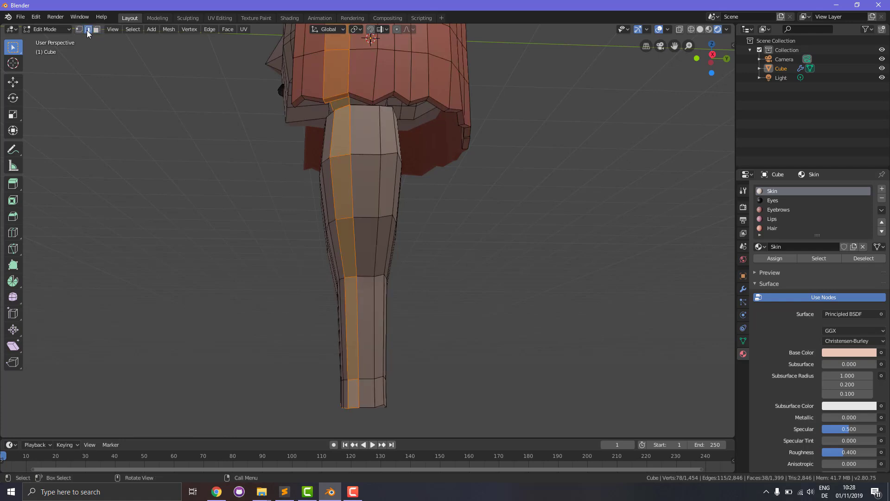
left_click(369, 379, "alt")
key("s")
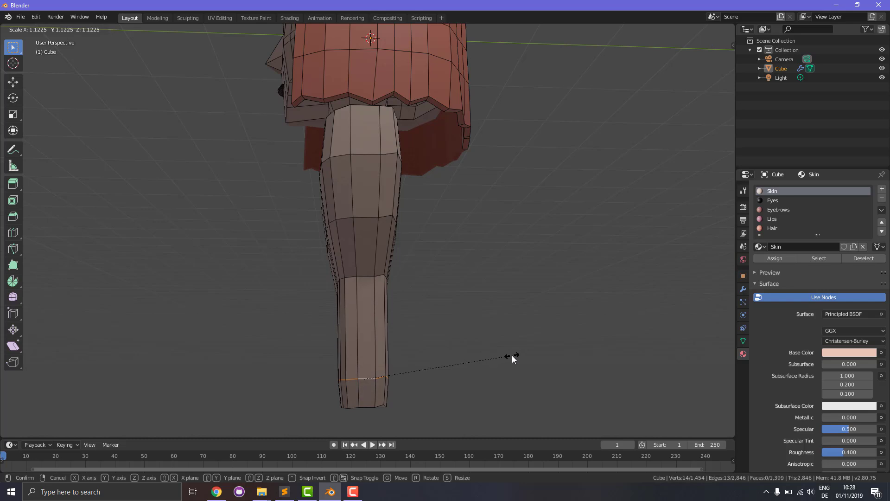
right_click(512, 355)
Select the narrow edge loop at the waist and scale it up to about 1.30.
left_click(365, 277)
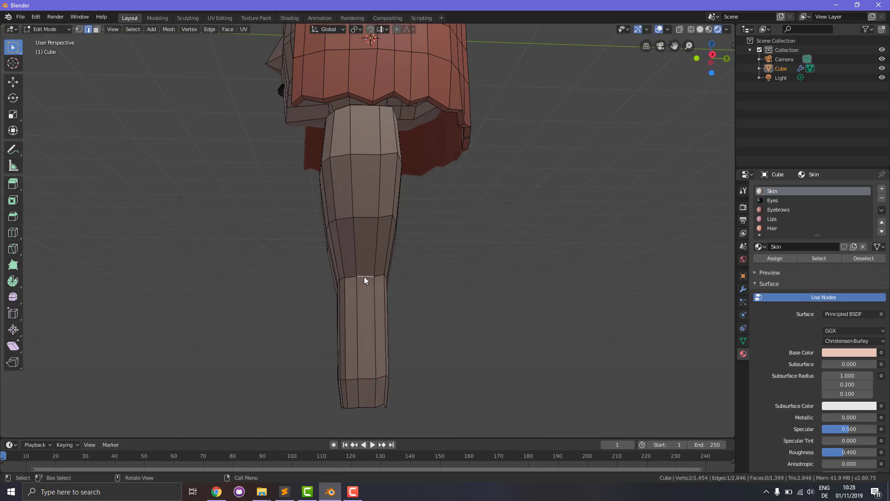
left_click(363, 276, "alt")
key("s")
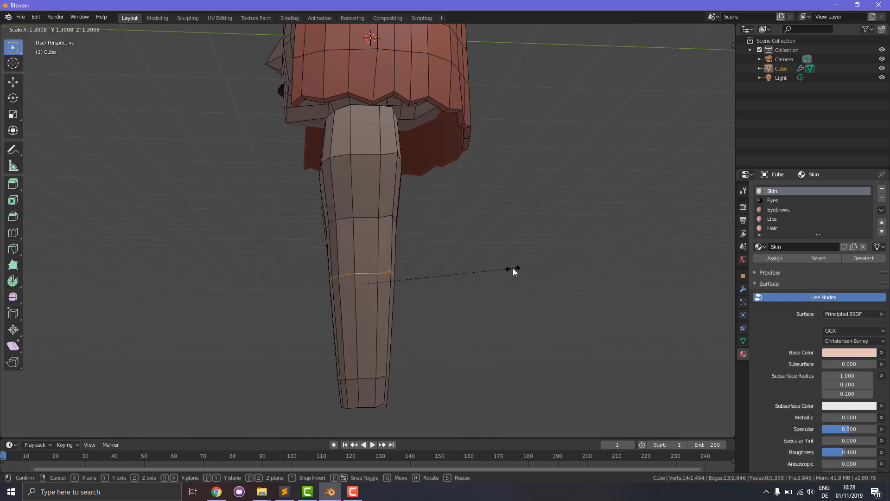
left_click(510, 268)
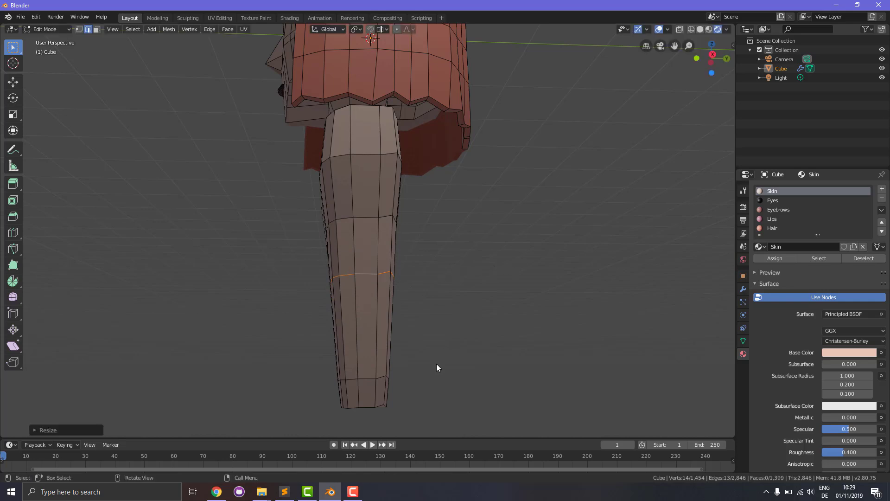
Scale the edge loop just above the torso's lower end up again by about 1.10 and clear the selection.
left_click(368, 380)
left_click(367, 407, "alt")
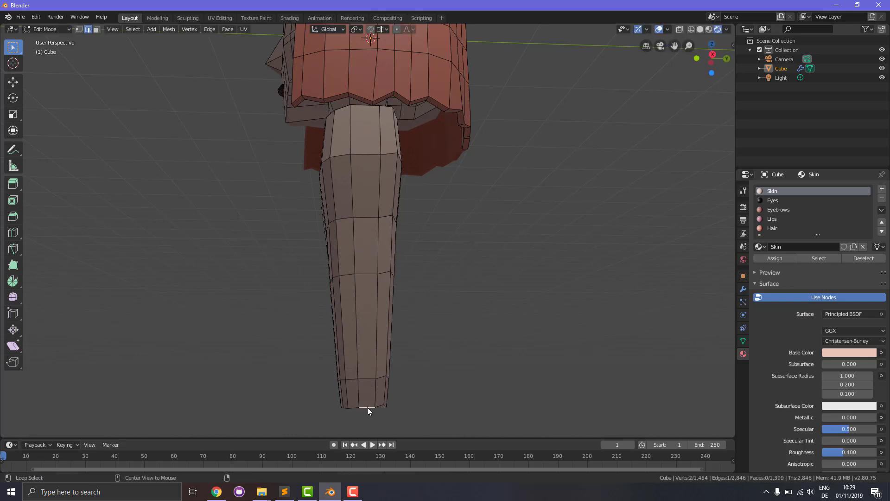
left_click(370, 379, "alt")
key("s")
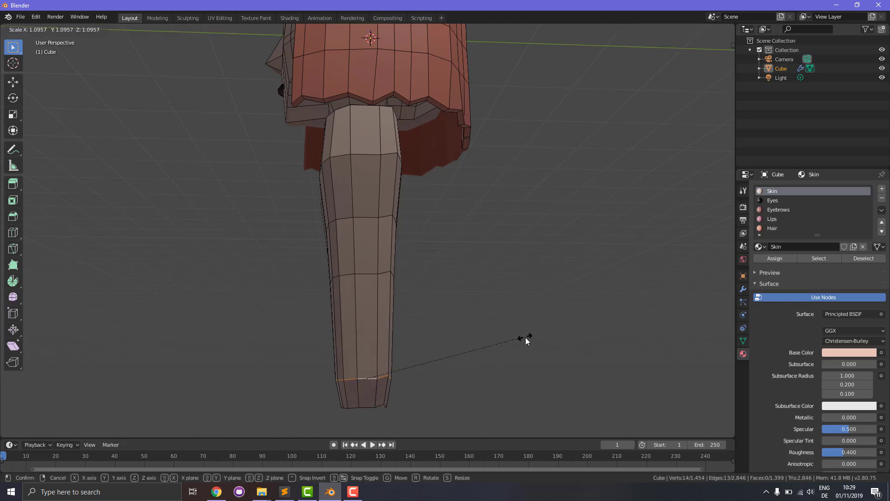
left_click(528, 338)
left_click(497, 361)
Move the front mirror-line vertex just above the torso's lower end about 0.13 m outward with proportional editing at size 1.00.
middle_click_drag(497, 360, 324, 385)
left_click(79, 30)
middle_click_drag(373, 378, 310, 367)
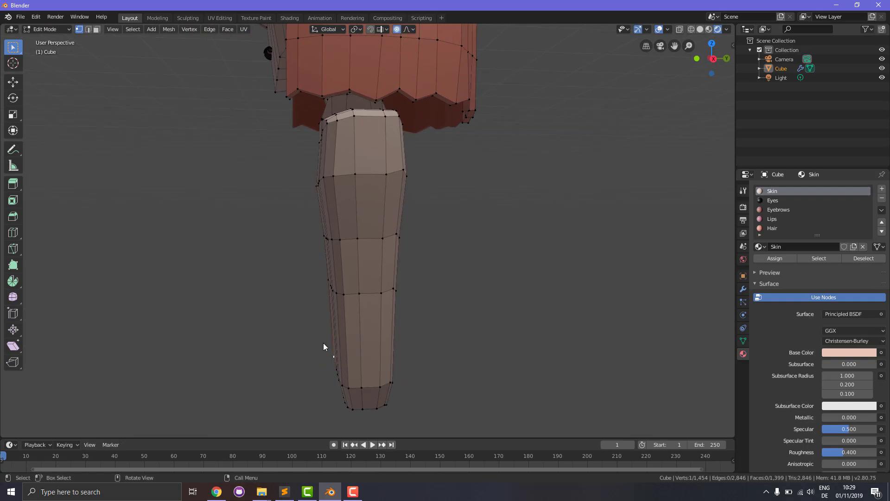
scroll(324, 344, "up", 2)
middle_click_drag(373, 353, 347, 353)
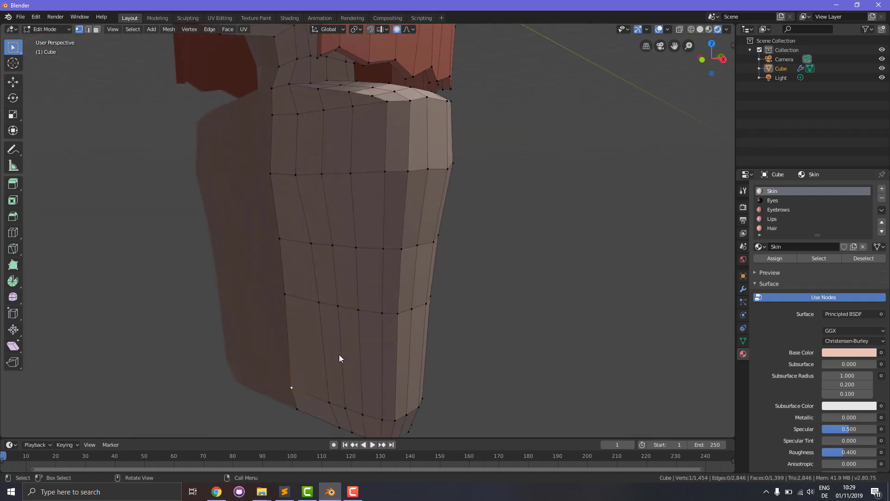
scroll(300, 371, "down", 2)
scroll(283, 369, "up", 2)
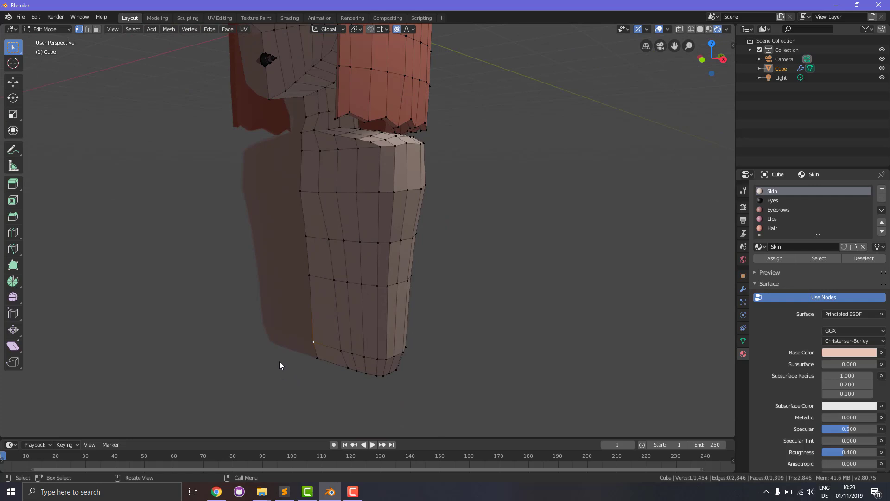
scroll(297, 357, "down", 2)
key("g")
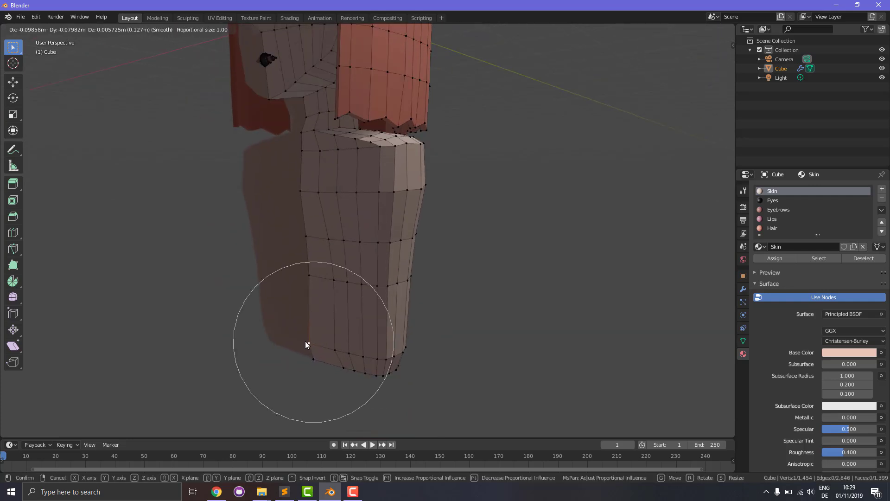
Move the front mirror-line vertex at the waist outward, ending with about 0.07 m in side view, using proportional size 0.75.
left_click(306, 282)
key("g")
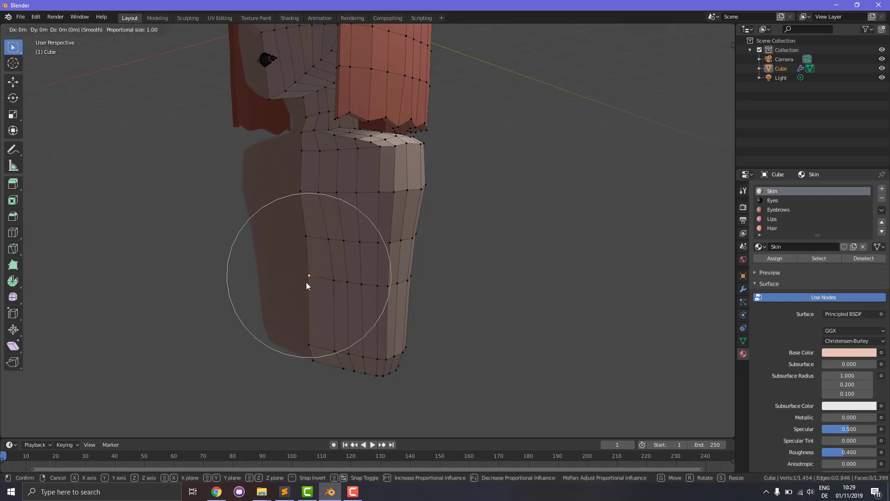
scroll(303, 285, "up", 4)
left_click(302, 285)
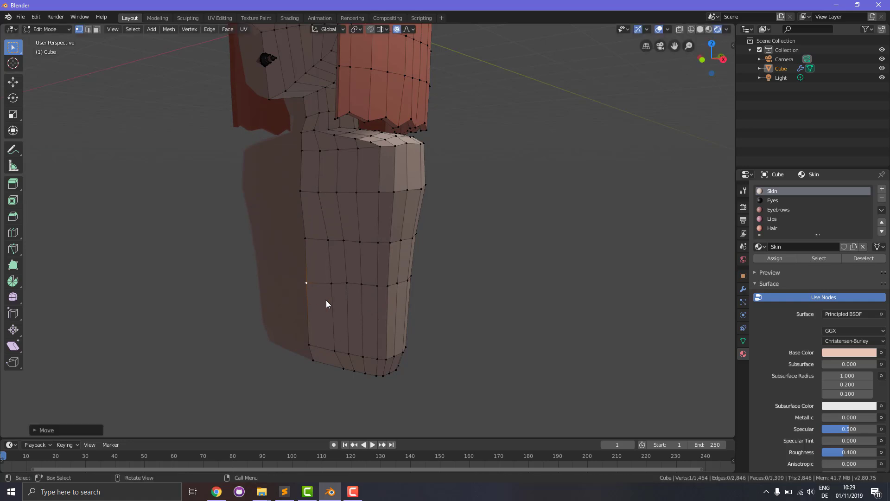
key("KP_3")
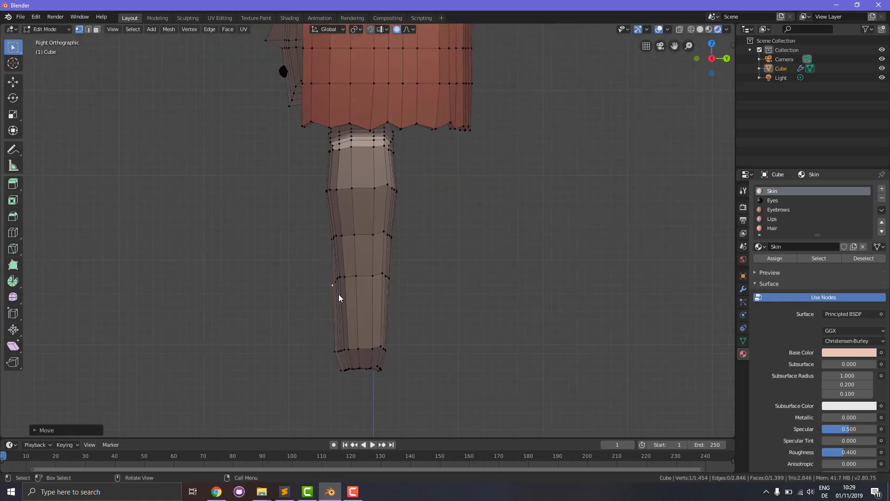
key("g")
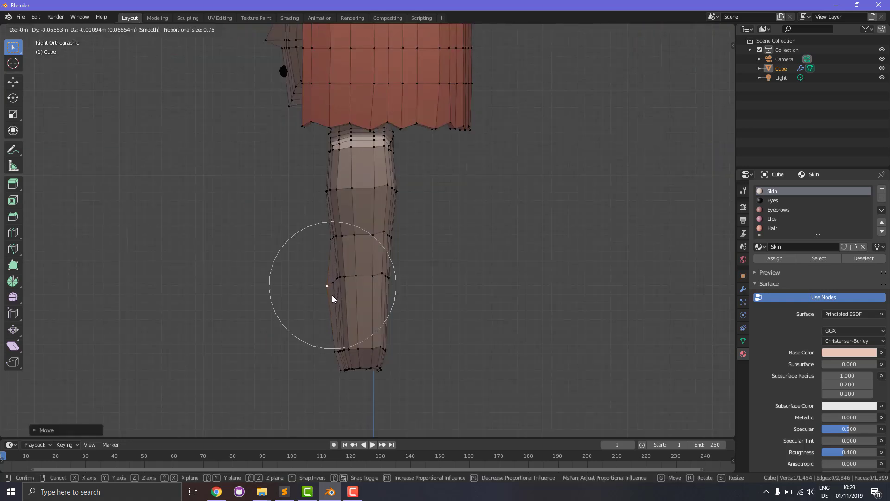
left_click(333, 297)
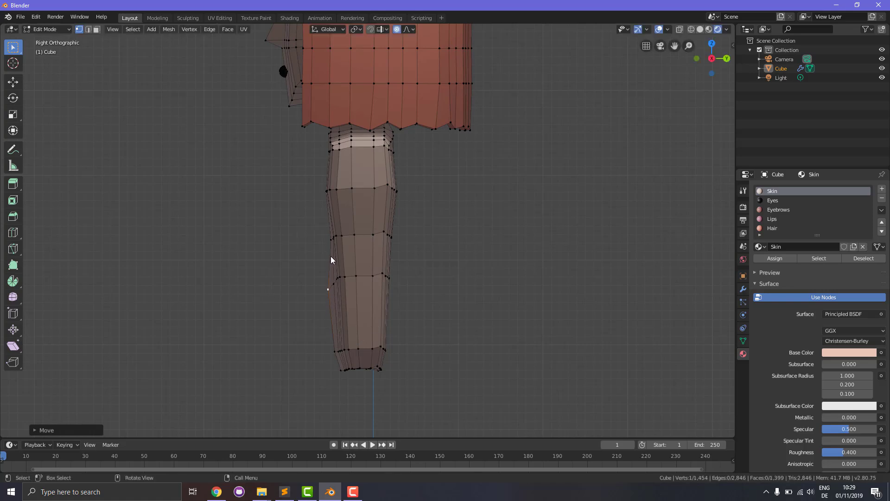
Nudge the front mirror-line vertex at chest level slightly forward with proportional editing.
left_click(324, 193)
key("g")
left_click(322, 194)
Nudge the back mirror-line vertices at the waist and one loop above it in side view with proportional editing at size 0.75.
scroll(401, 336, "up", 1)
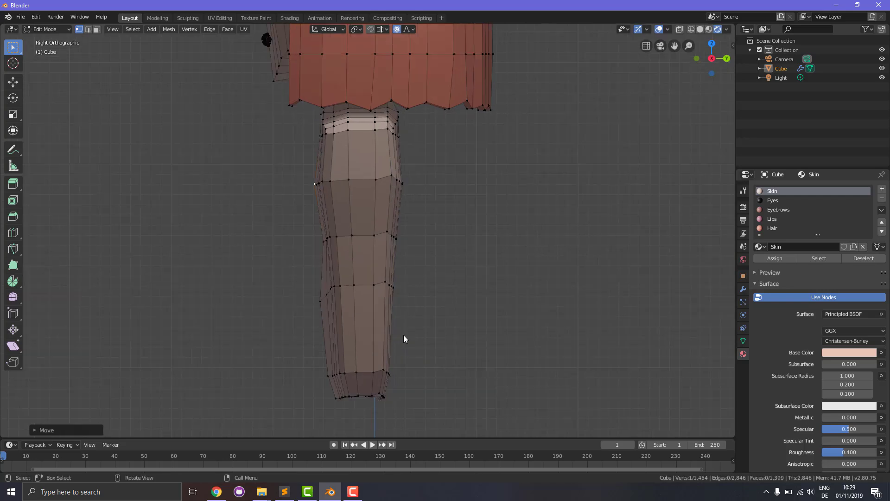
middle_click_drag(454, 321, 415, 294)
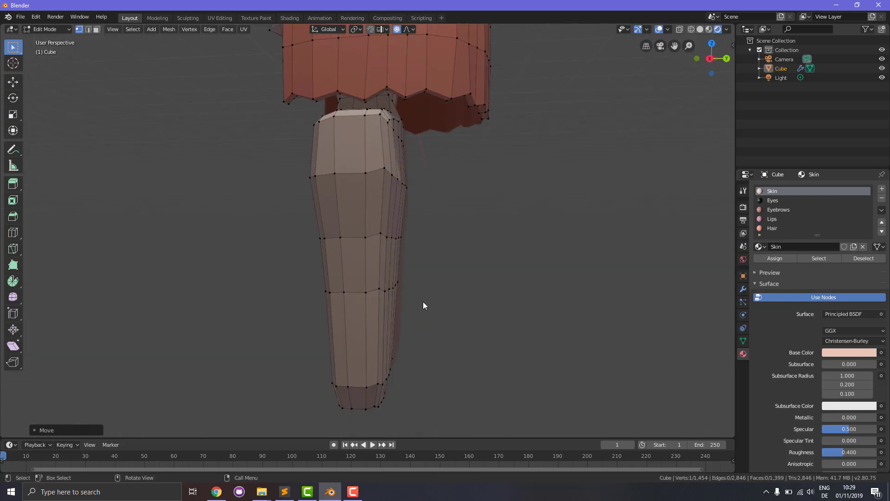
key("KP_1")
key("KP_3")
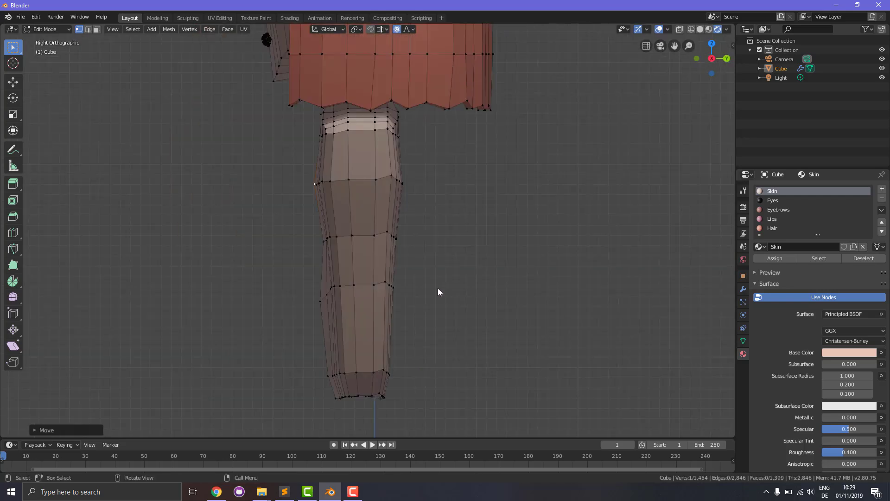
left_click(397, 240)
key("g")
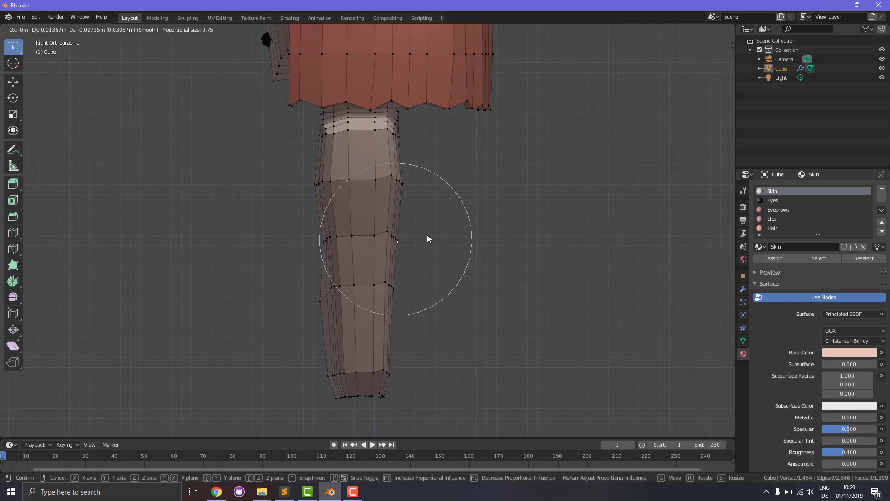
left_click(427, 235)
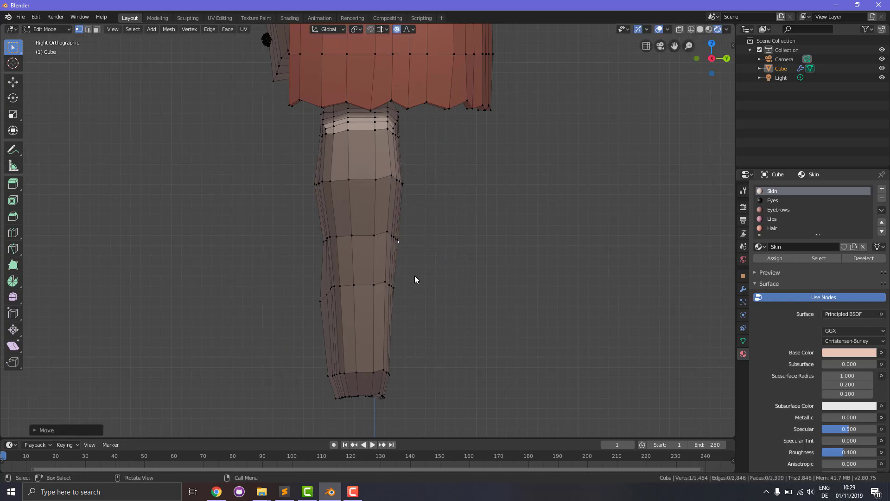
left_click(394, 289)
key("g")
left_click(414, 302)
In edge select mode, move the back edges of the loop just above the torso's lower end about 0.15 m backward without proportional editing.
middle_click_drag(482, 340, 396, 327)
left_click(88, 29)
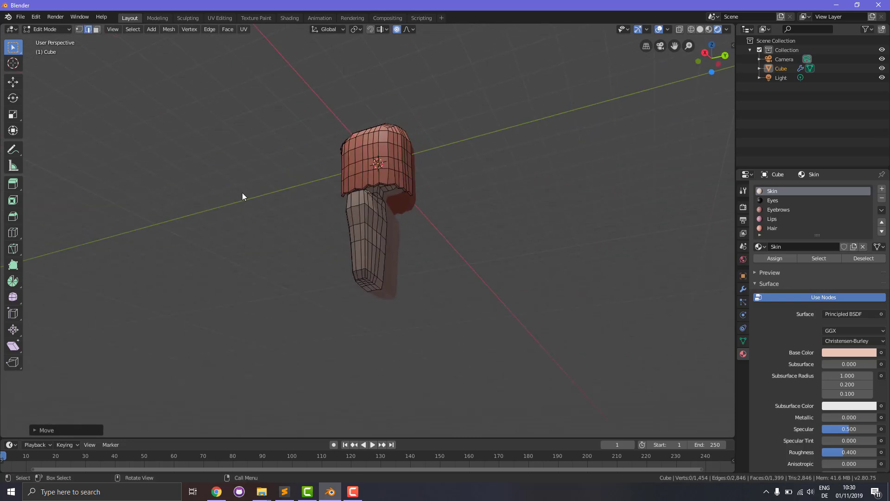
scroll(352, 293, "up", 4)
left_click(394, 338)
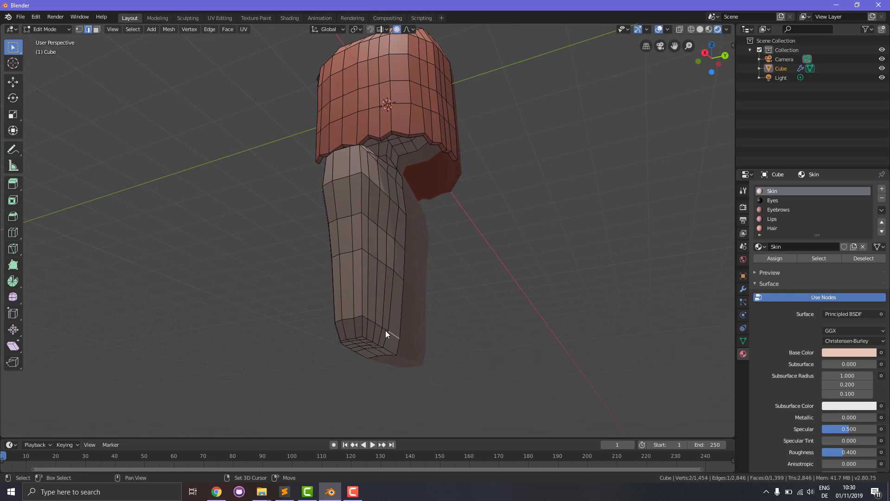
left_click(371, 325, "shift")
key("KP_3")
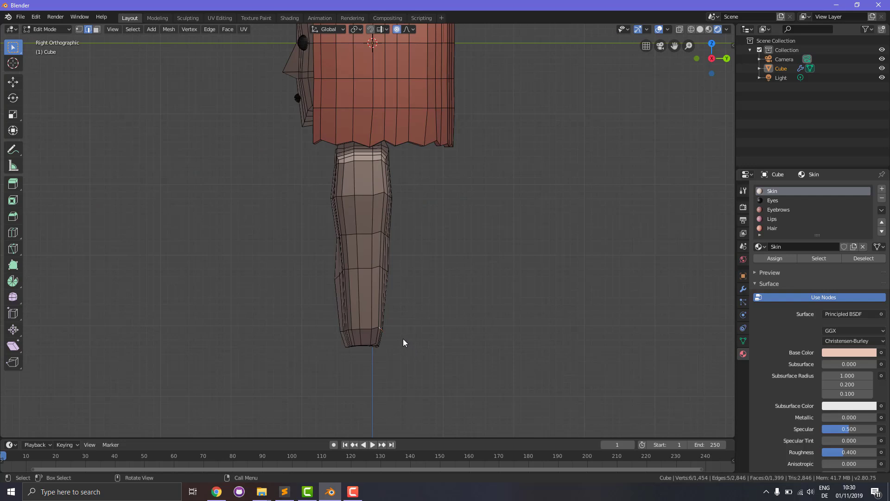
key("g")
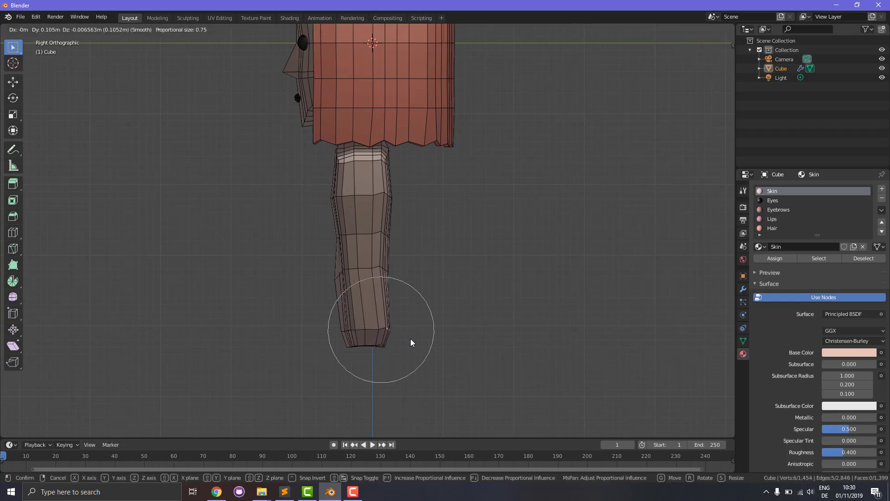
left_click(408, 337)
key("o")
key("g")
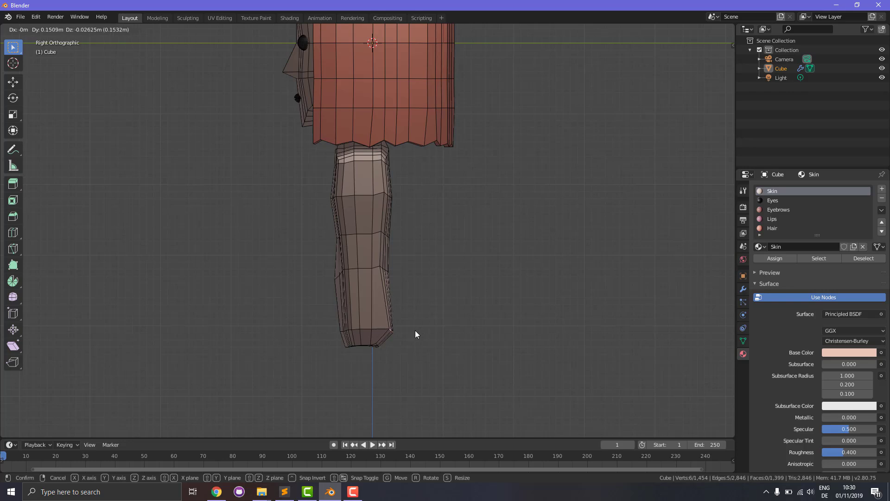
left_click(415, 330)
left_click(462, 335)
Move the side edges of the waist loop about 0.10 m inward and clear the selection.
middle_click_drag(461, 335, 361, 308)
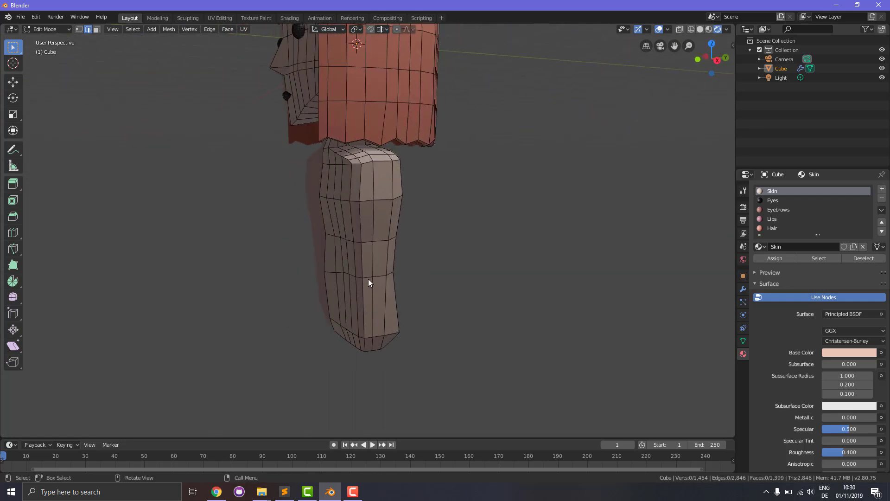
left_click(391, 276, "ctrl")
middle_click_drag(391, 276, 496, 308)
scroll(441, 301, "up", 2)
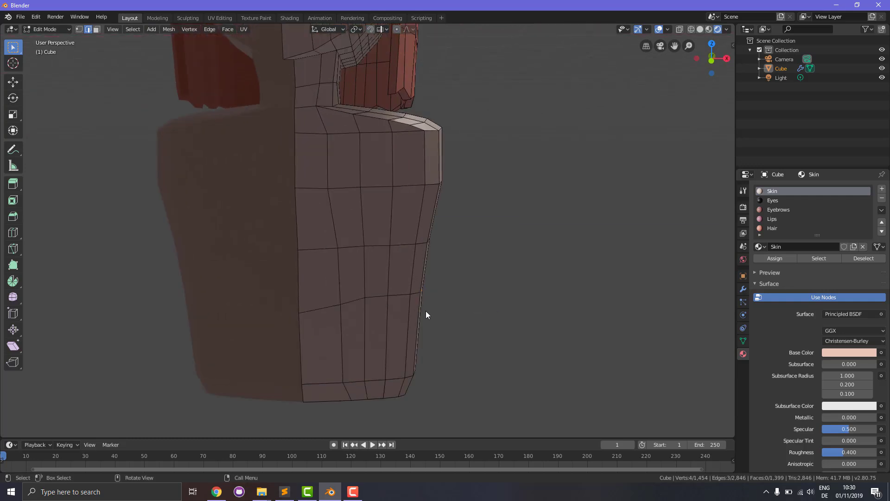
left_click(415, 293, "shift")
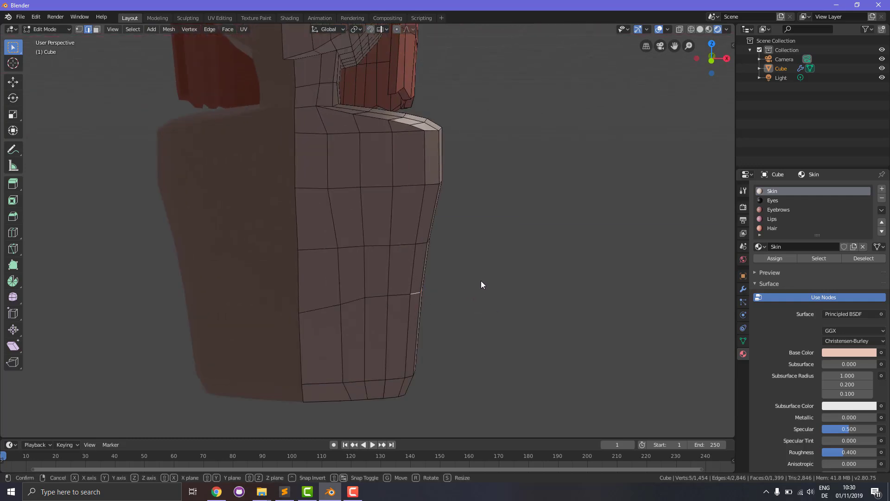
key("g")
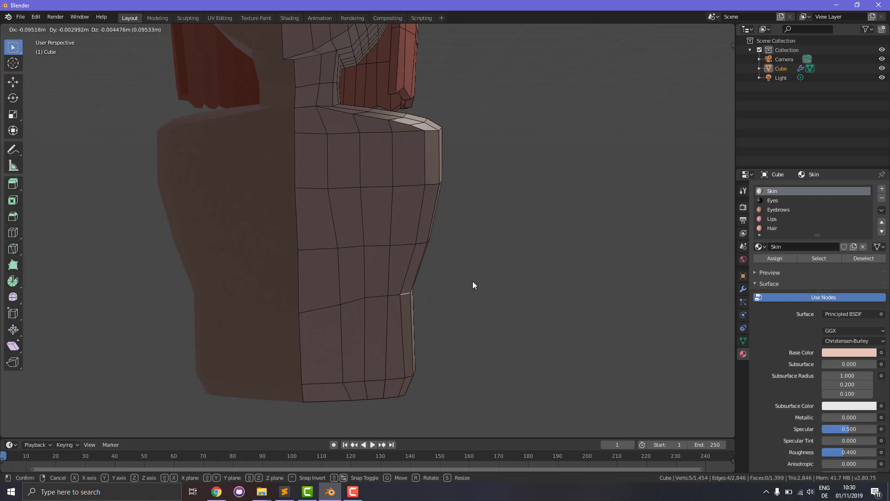
left_click(472, 285)
key("alt+a")
Add a horizontal loop cut around the upper torso between the shoulder and chest loops.
middle_click_drag(572, 329, 561, 374)
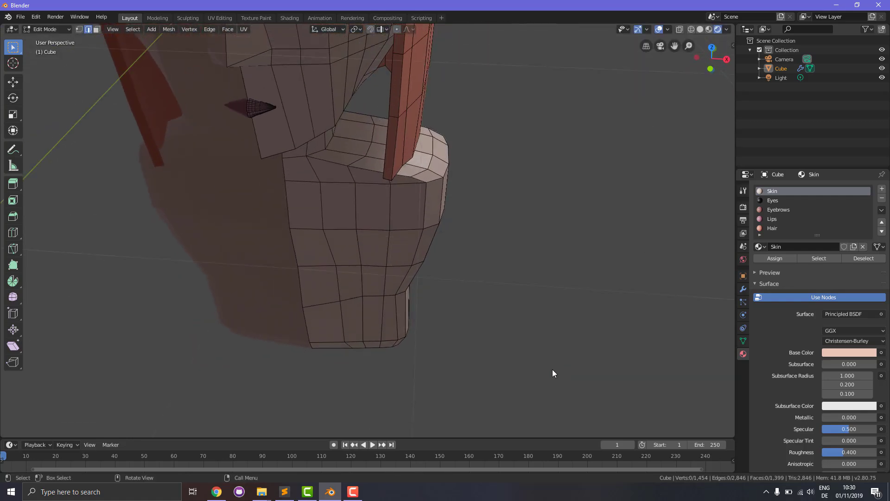
middle_click_drag(481, 370, 352, 278)
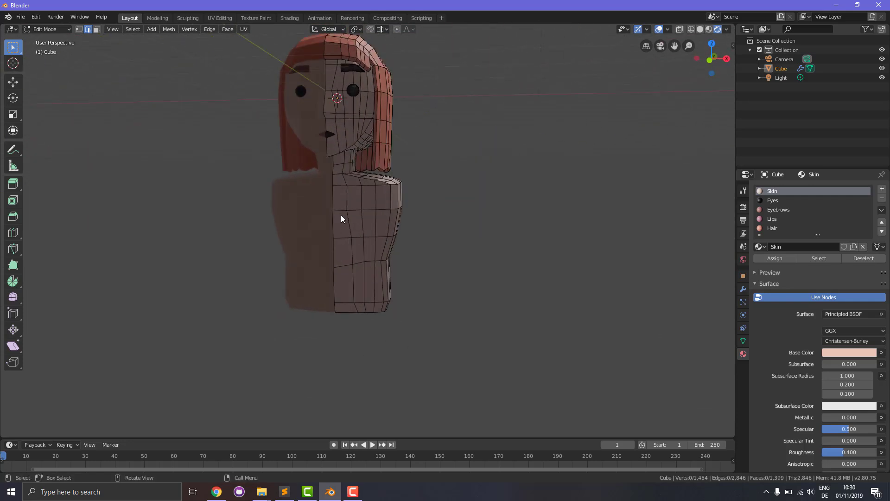
middle_click_drag(342, 216, 367, 202)
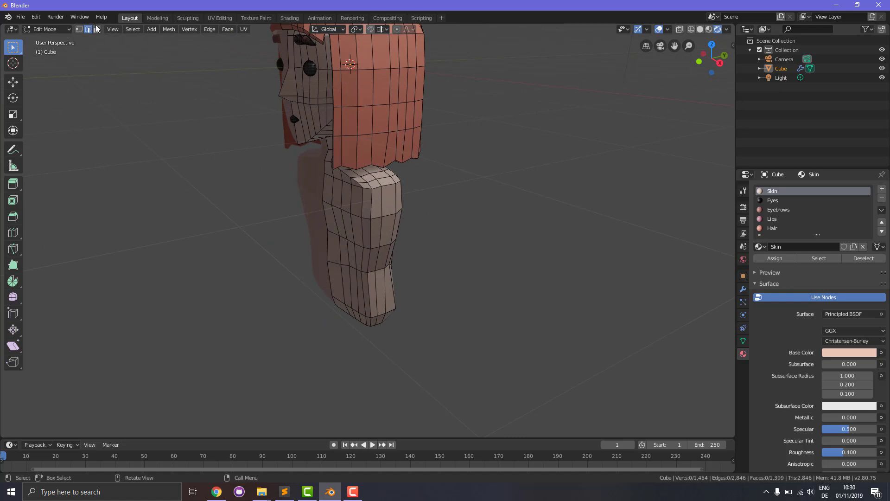
left_click(97, 31)
left_click(380, 207)
scroll(424, 244, "up", 2)
left_click(414, 183, "shift")
middle_click_drag(433, 239, 356, 193)
key("ctrl+r")
left_click(352, 182)
left_click(353, 182)
left_click(343, 173)
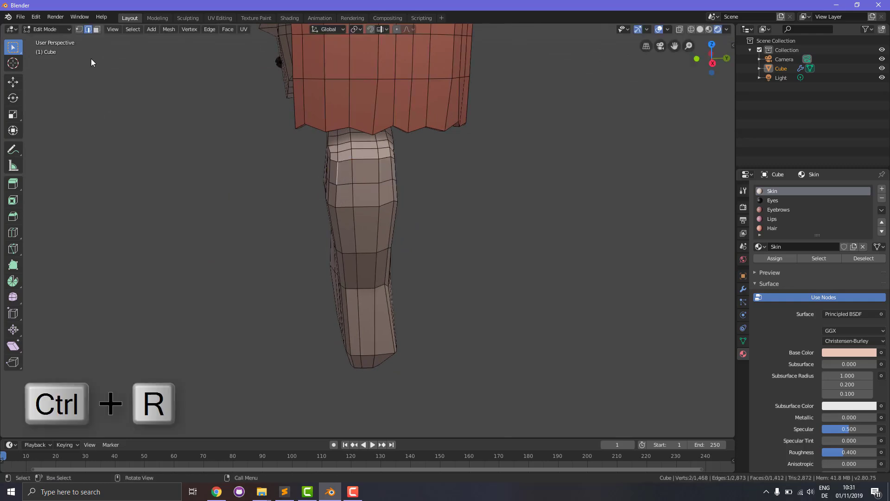
Select the six faces on the side of the upper torso in face select mode and extrude them outward as a short arm stub.
left_click(96, 29)
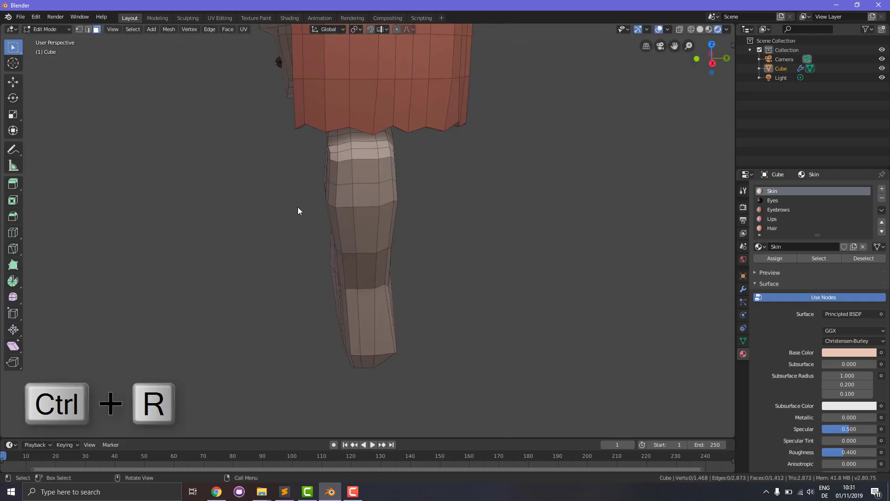
left_click(346, 194, "shift")
left_click(367, 178, "shift")
left_click(372, 199, "shift")
left_click(386, 170, "shift")
left_click(385, 190, "shift")
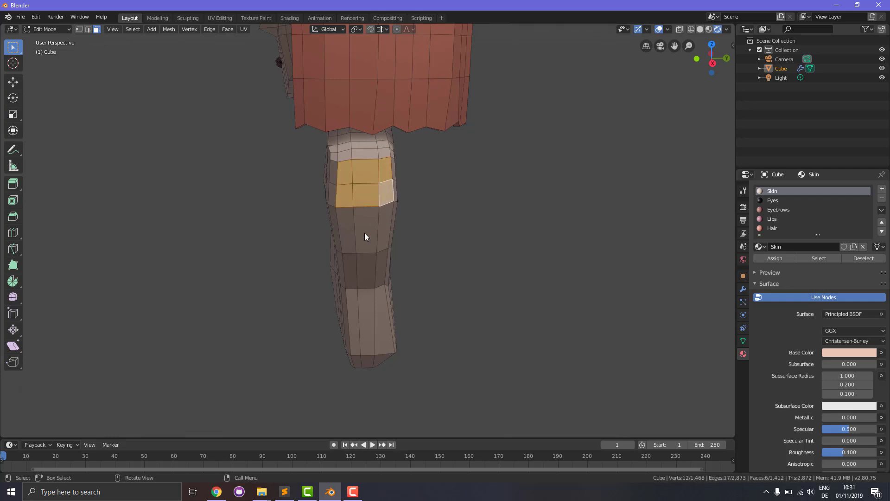
key("KP_1")
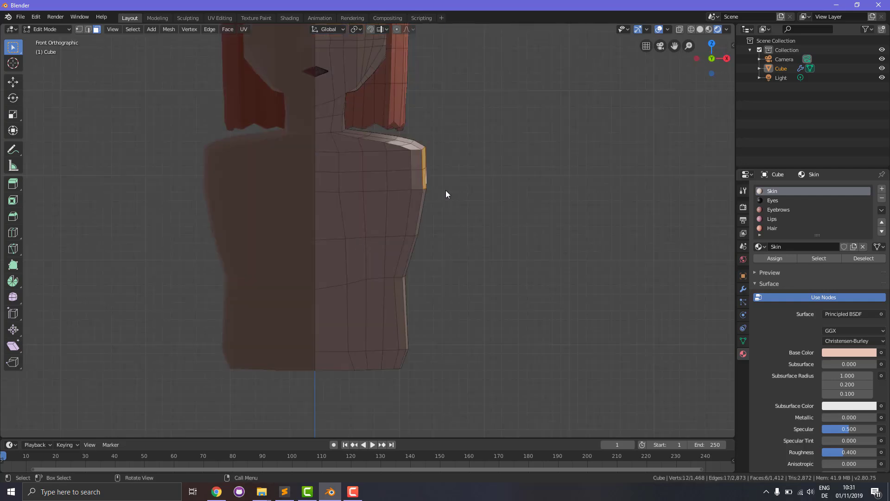
key("e")
left_click(464, 188)
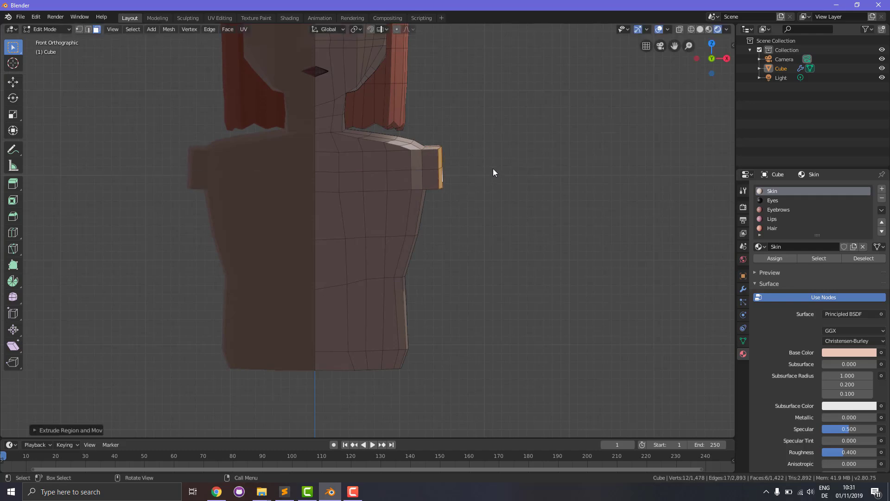
Tilt the arm stub's end faces downward with a small rotation and another of about 18°, and scale them down slightly.
key("s")
left_click(557, 138)
key("r")
left_click(514, 116)
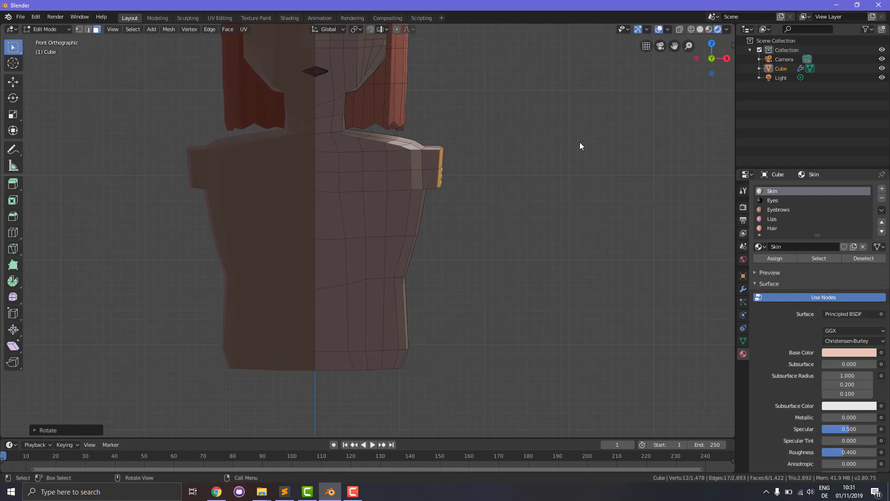
key("r")
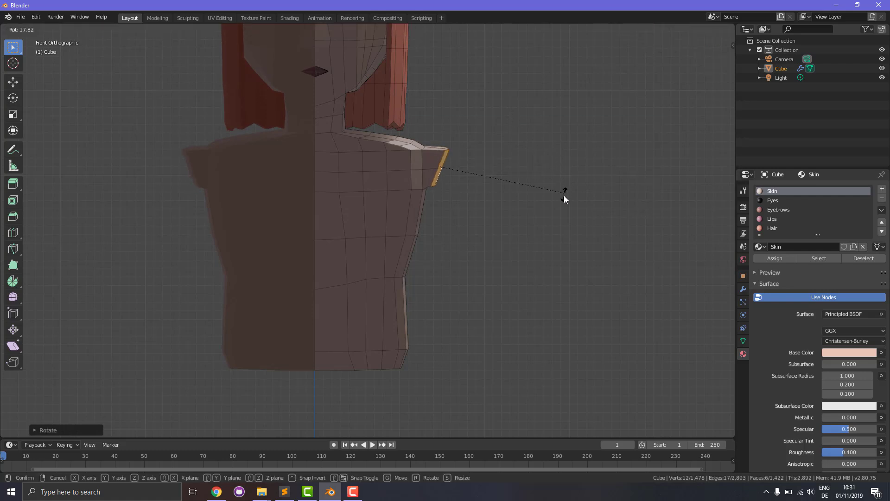
left_click(564, 195)
key("s")
left_click(565, 139)
In vertex select mode, move the two upper corner vertices of the arm stub's end about 0.06 m each to round its outline.
middle_click_drag(565, 140, 404, 224)
scroll(383, 202, "up", 4)
key("1")
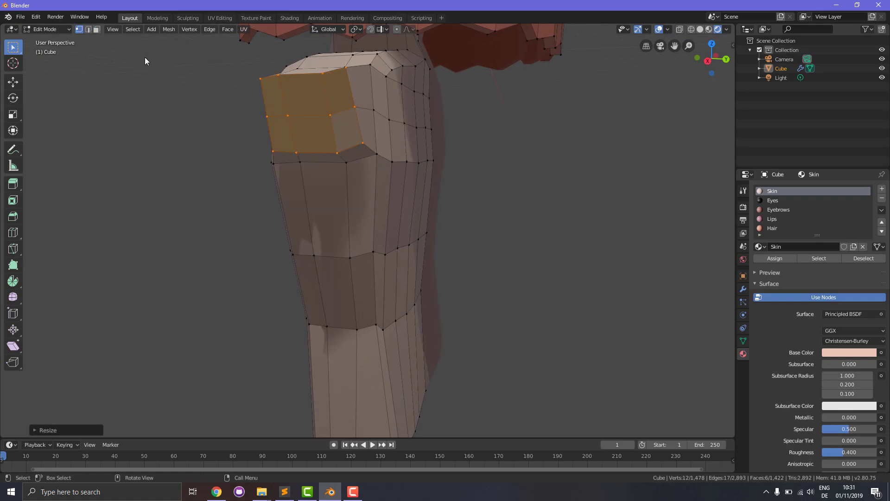
middle_click_drag(338, 149, 380, 122)
left_click(315, 104)
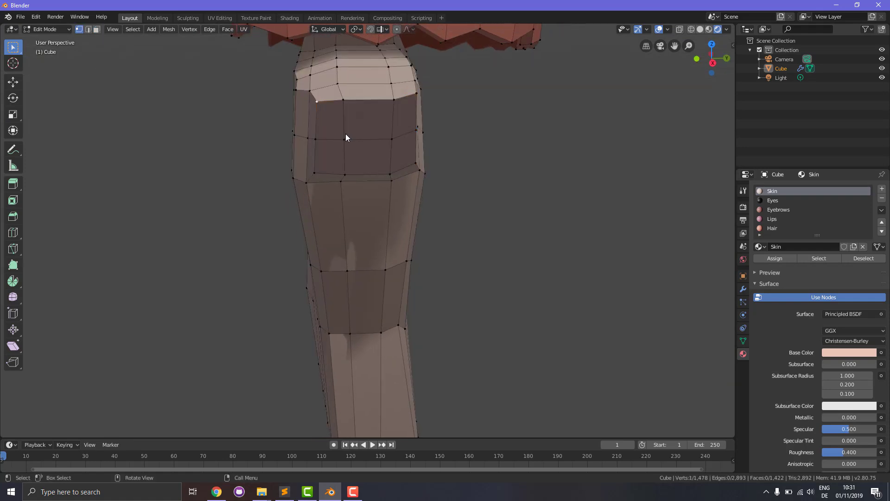
key("g")
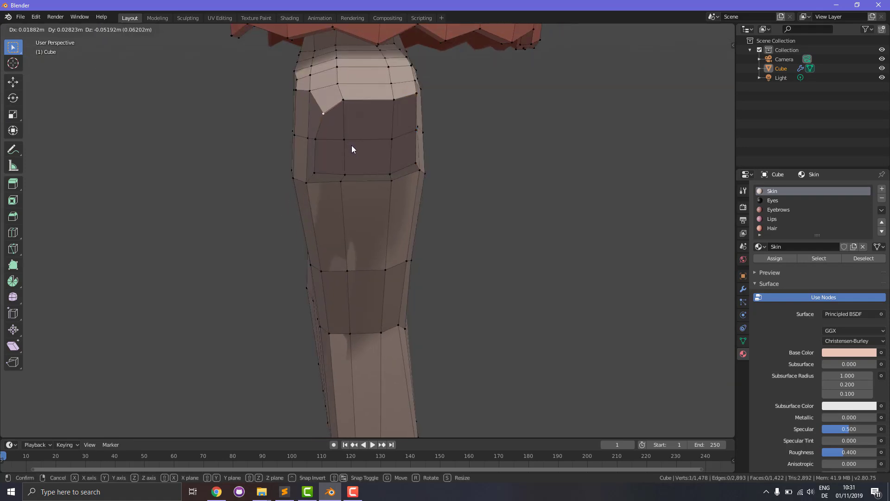
left_click(352, 149)
left_click(415, 95)
key("g")
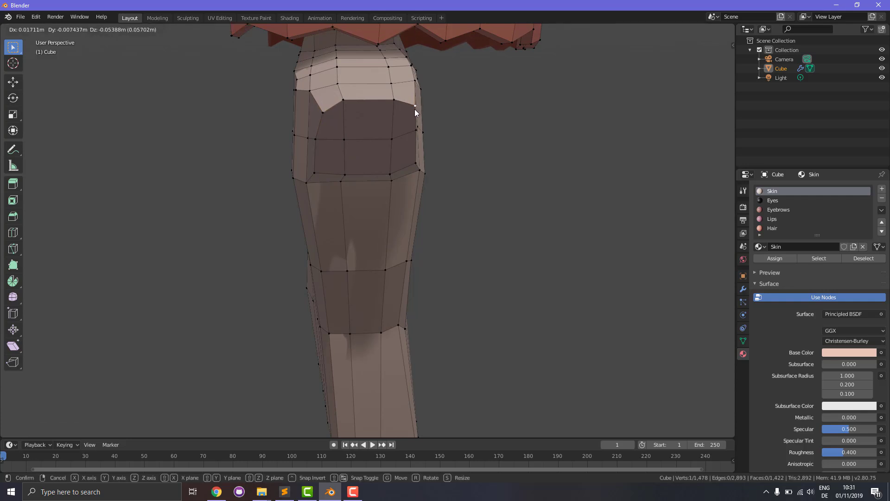
Nudge the two lower corner vertices of the arm stub's end inward to round its outline and clear the selection.
left_click(420, 164)
key("g")
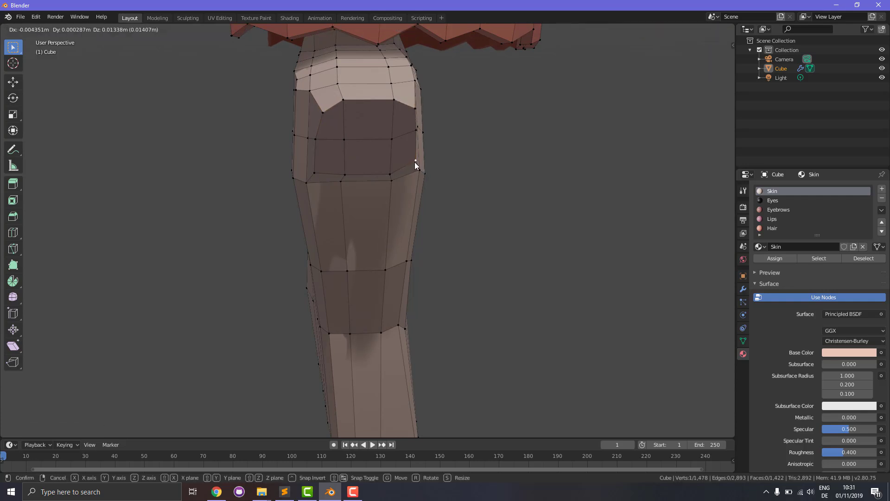
left_click(414, 163)
left_click(314, 173)
key("g")
left_click(327, 175)
middle_click_drag(447, 185, 380, 158)
key("alt+a")
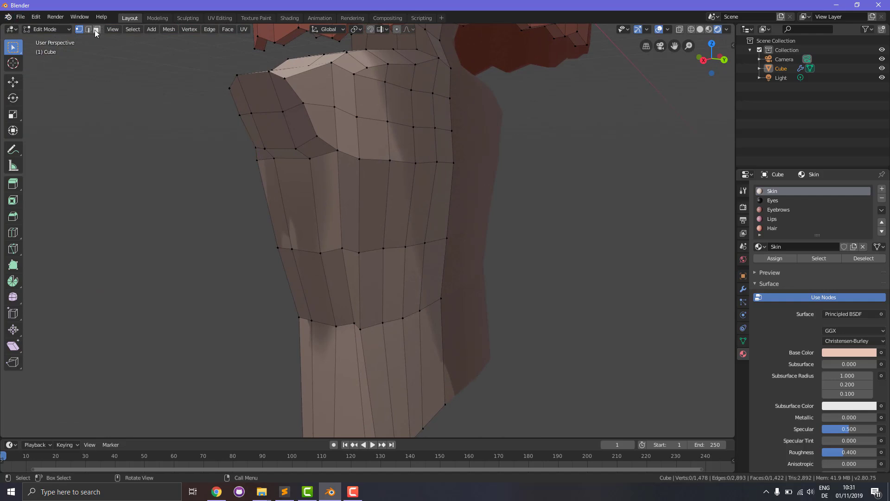
Select the six faces at the end of the arm stub and extrude them outward along their normal as the upper arm.
left_click(270, 104, "shift")
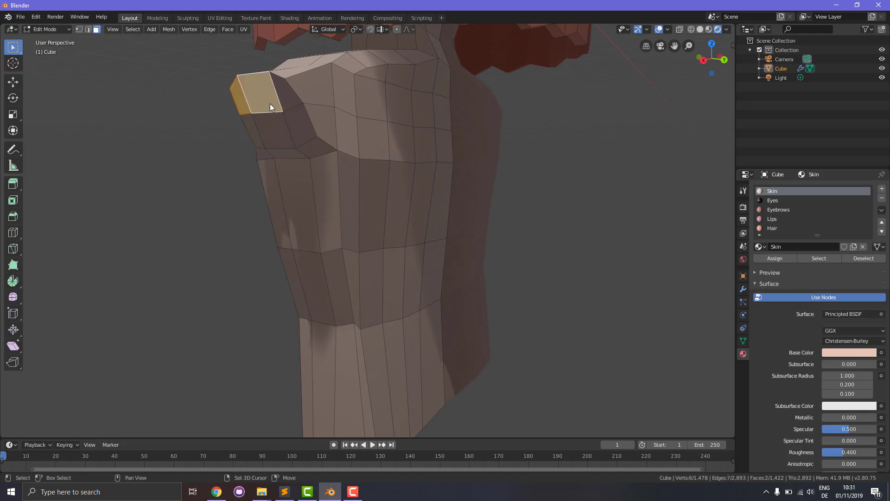
left_click(286, 99, "shift")
left_click(299, 130, "shift")
left_click(266, 136, "shift")
left_click(255, 138, "shift")
middle_click_drag(280, 169, 480, 241)
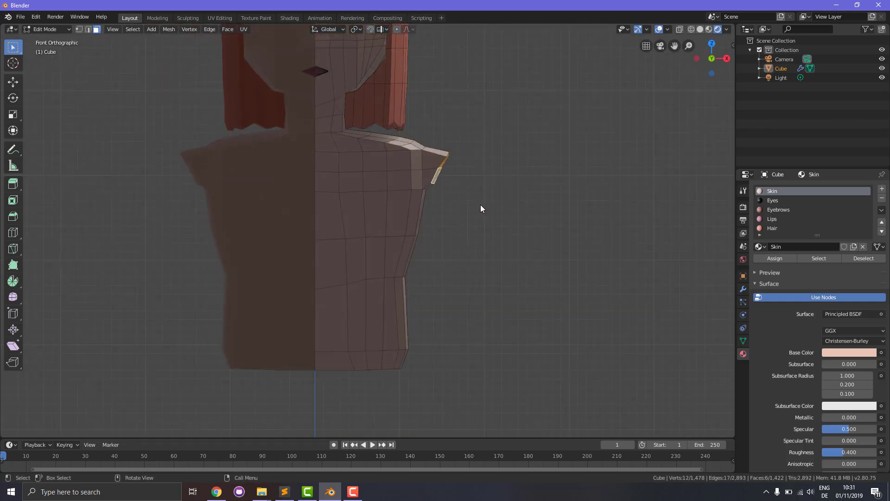
key("e")
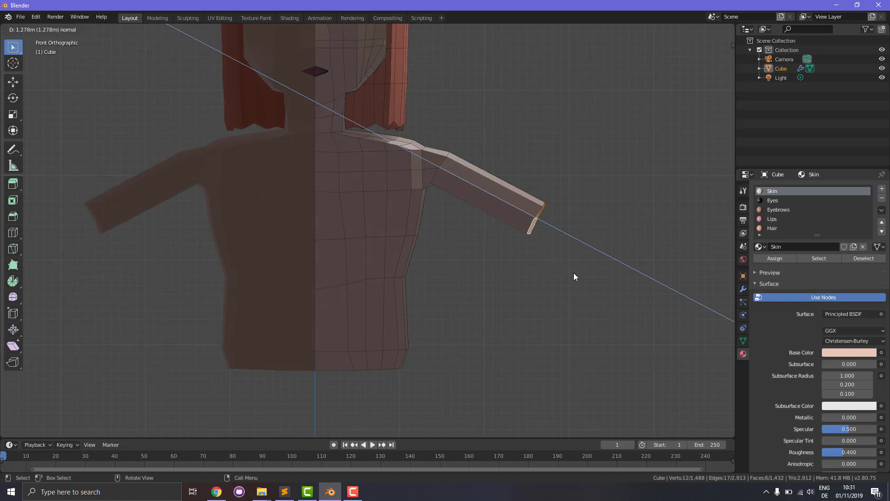
left_click(581, 279)
key("e")
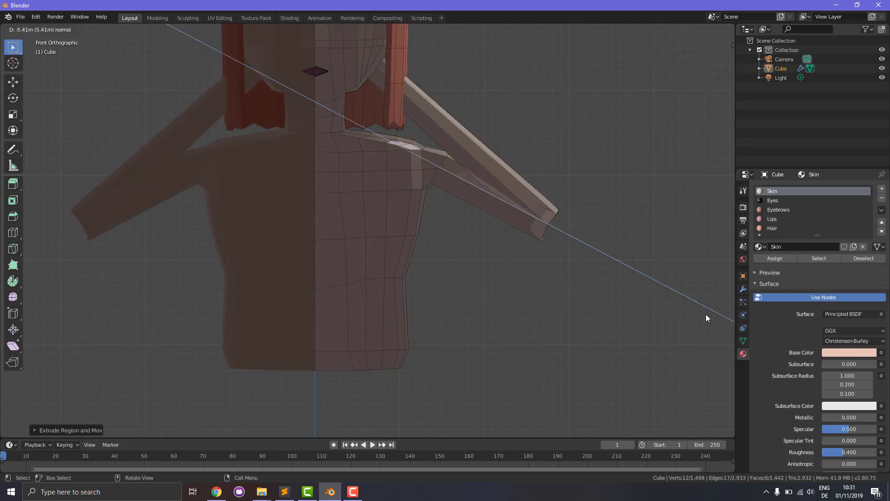
key("z")
key("z")
key("z")
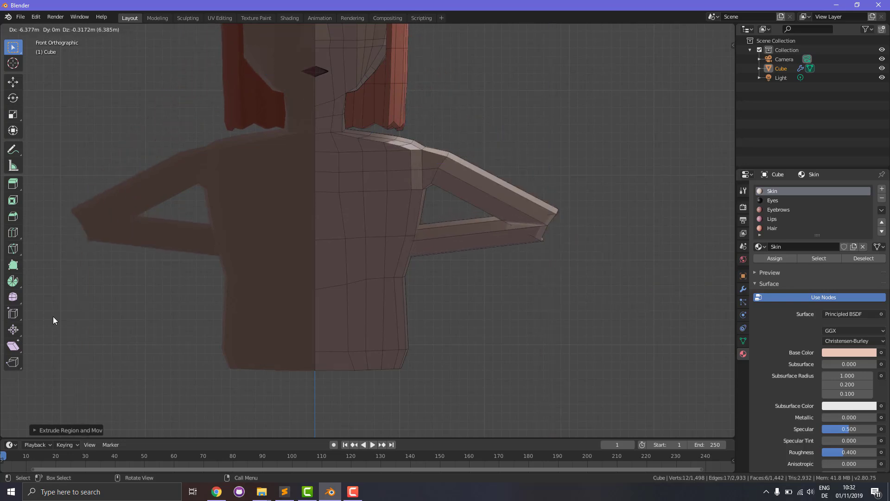
key("Escape")
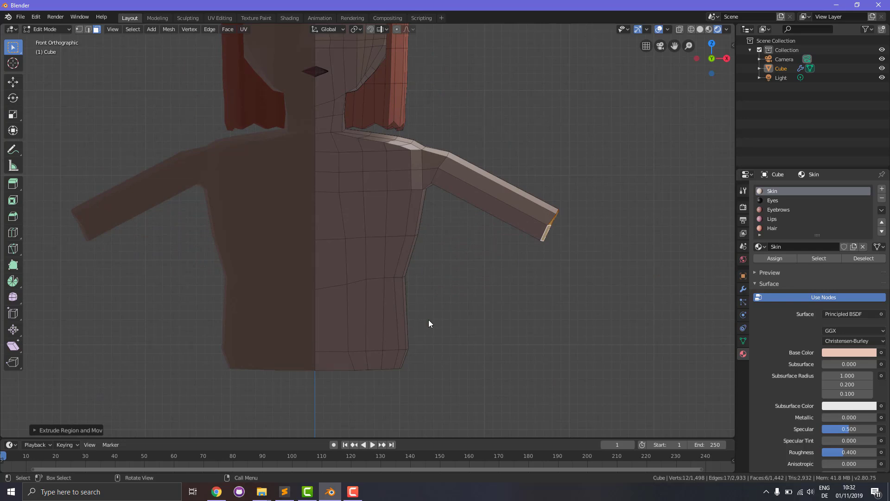
Extrude the arm's end faces along their normal as the forearm and scale them down to taper the wrist.
key("e")
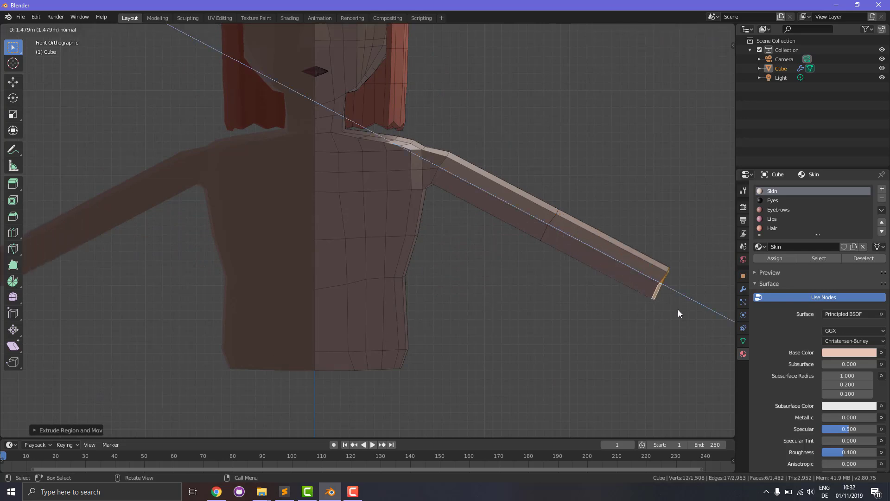
left_click(694, 323)
key("s")
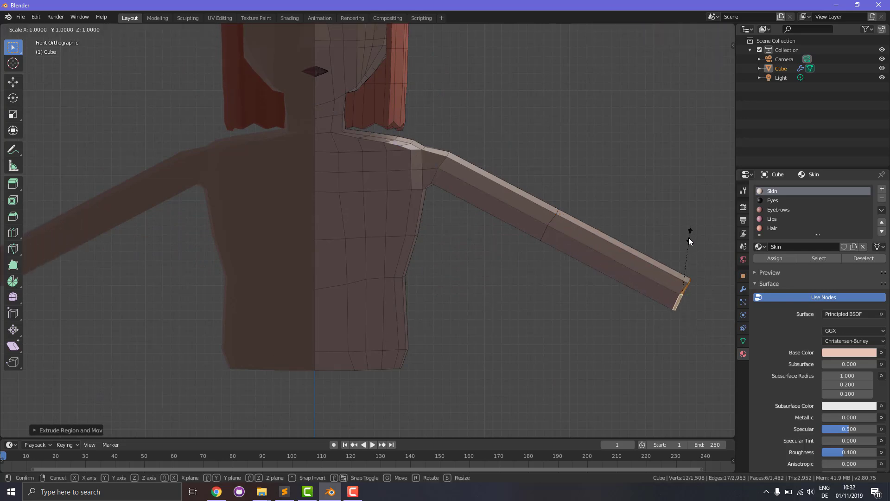
left_click(680, 258)
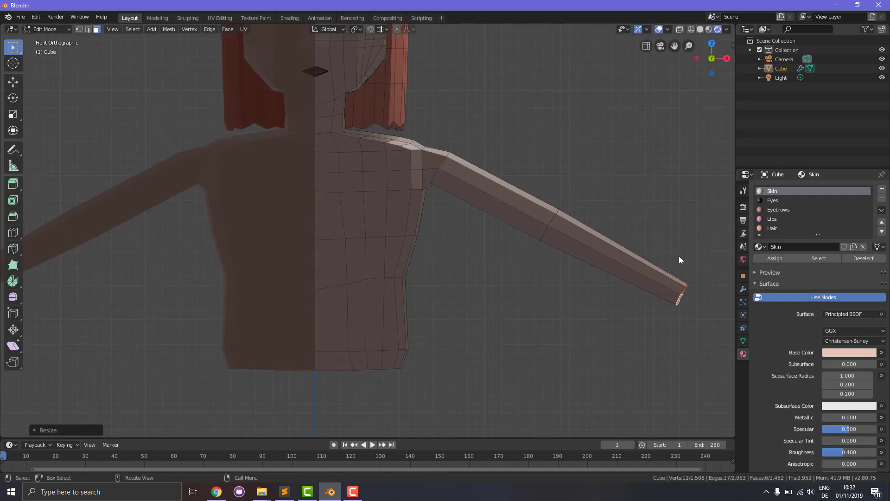
Add one loop cut on each side of the elbow and slide both close to the elbow edge loop.
key("ctrl+r")
left_click(531, 218)
left_click(567, 238)
key("ctrl+r")
left_click(572, 248)
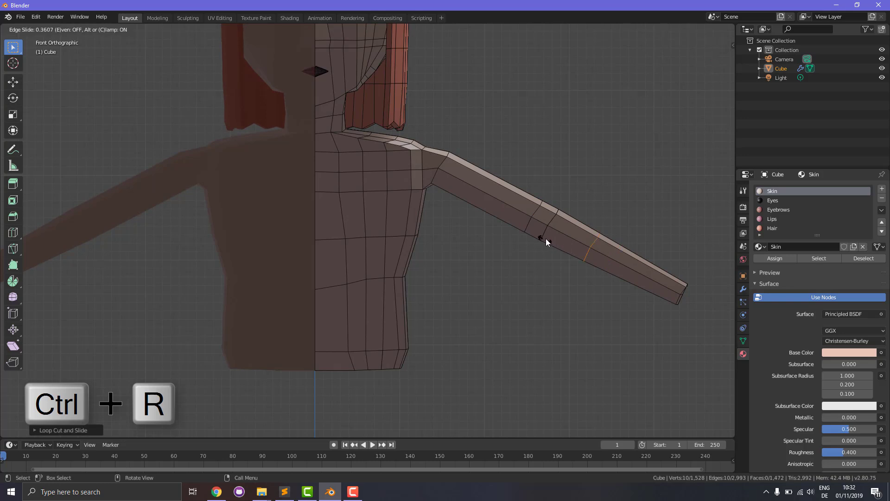
left_click(528, 226)
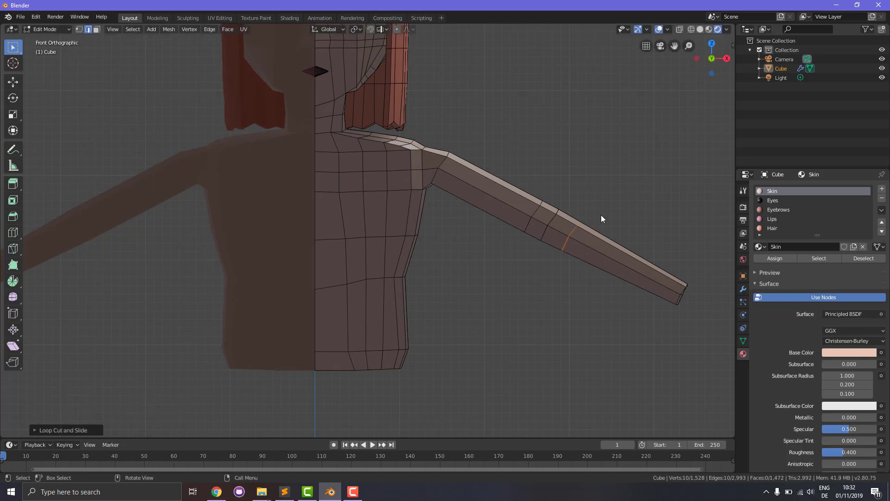
Scale the new forearm edge loop beside the elbow, and scale up the edge loop at the start of the upper arm slightly.
middle_click_drag(602, 207, 437, 295)
key("s")
left_click(446, 293)
left_click(363, 277)
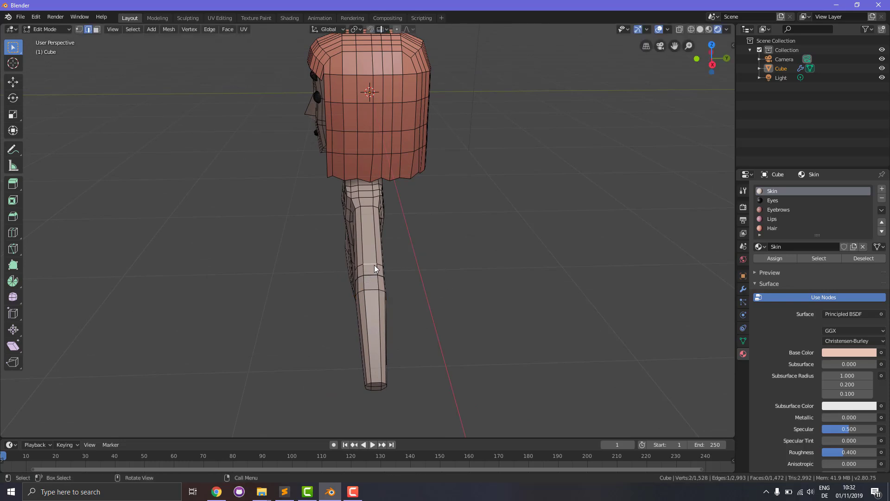
left_click(370, 206, "alt")
key("s")
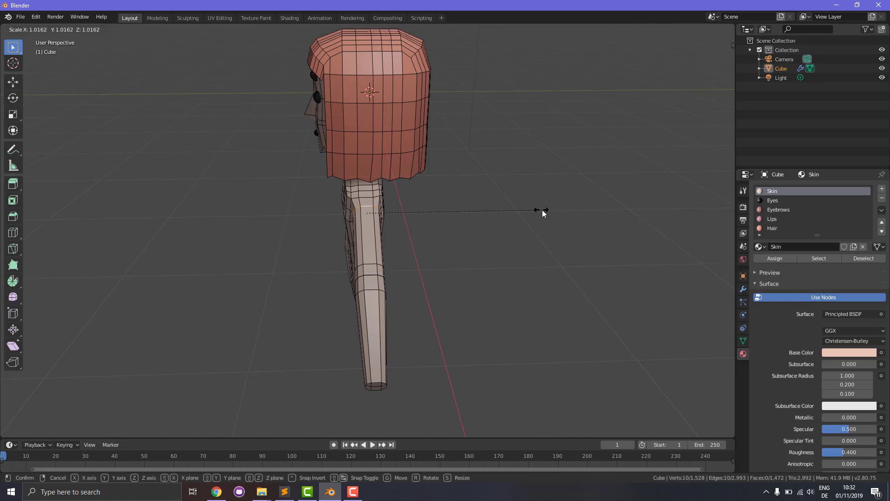
left_click(550, 212)
Select the six faces at the wrist end in face select mode and extrude them outward a short distance to start the hand.
middle_click_drag(535, 302, 631, 266)
middle_click_drag(637, 297, 452, 258)
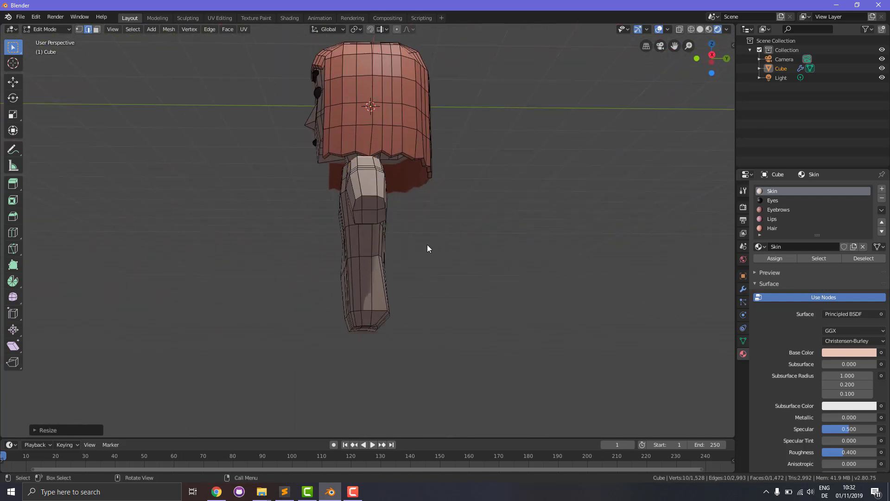
left_click(79, 29)
left_click(96, 29)
left_click(360, 205)
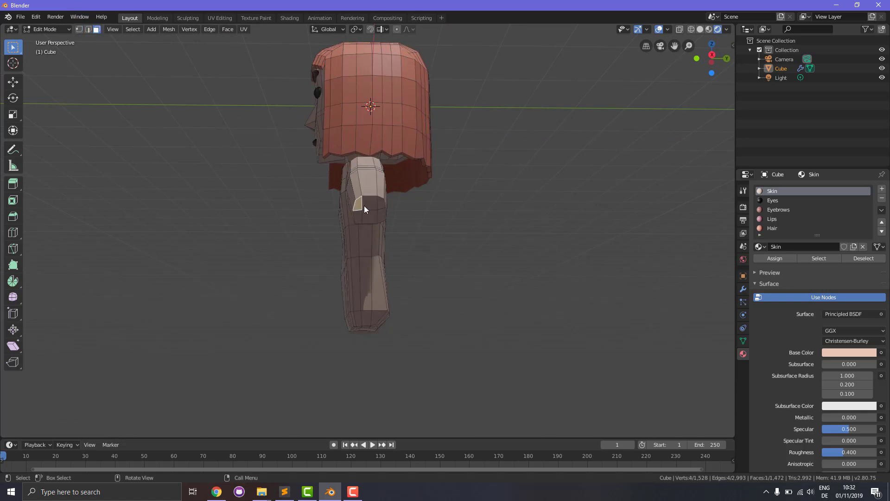
key("shift")
left_click(371, 205, "shift")
left_click(381, 206, "shift")
left_click(381, 216, "shift")
left_click(369, 217, "shift")
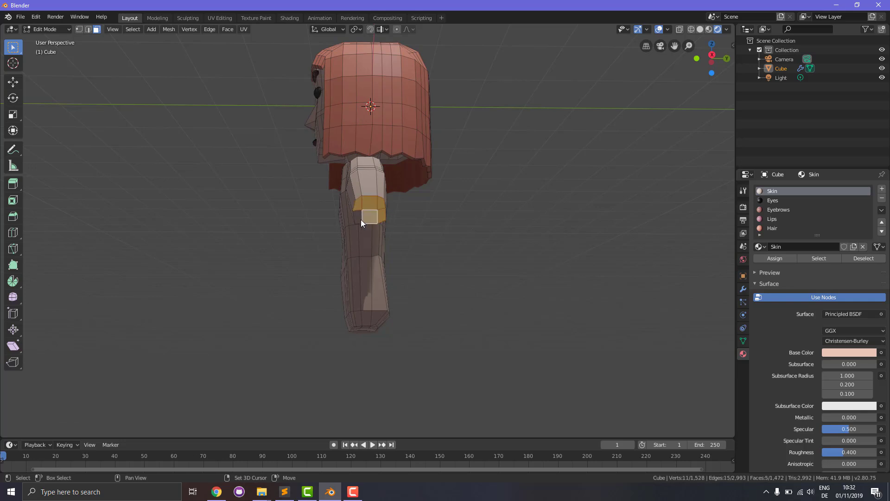
middle_click_drag(361, 224, 478, 316)
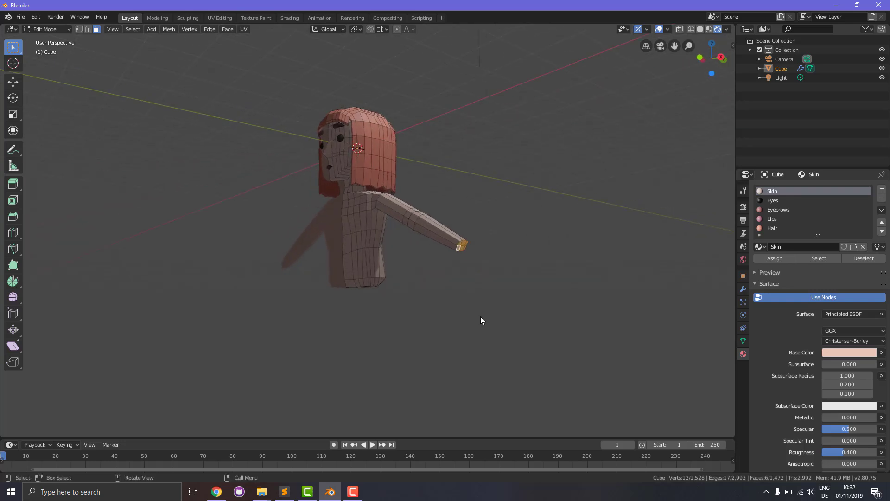
key("e")
left_click(501, 278)
Enlarge the hand's end faces, narrow them slightly along the Y axis, and scale them uniformly once more.
middle_click_drag(502, 279, 496, 305)
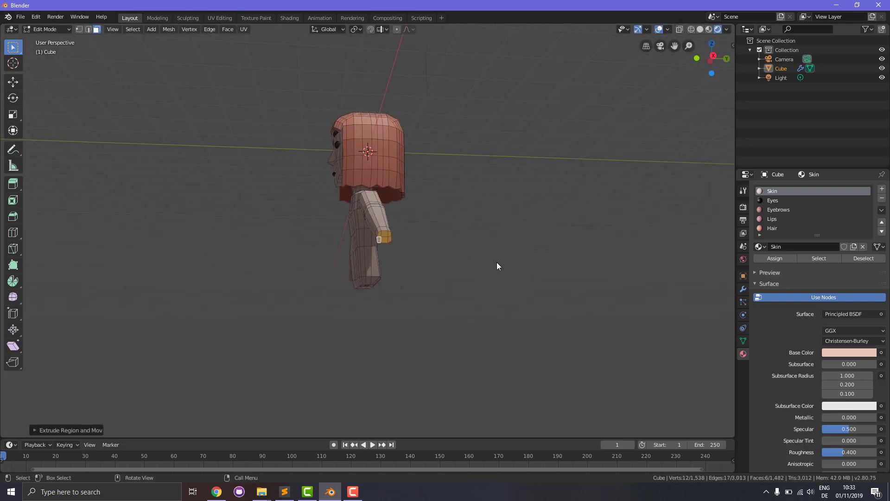
key("s")
left_click(513, 260)
middle_click_drag(546, 273, 520, 297)
key("KP_3")
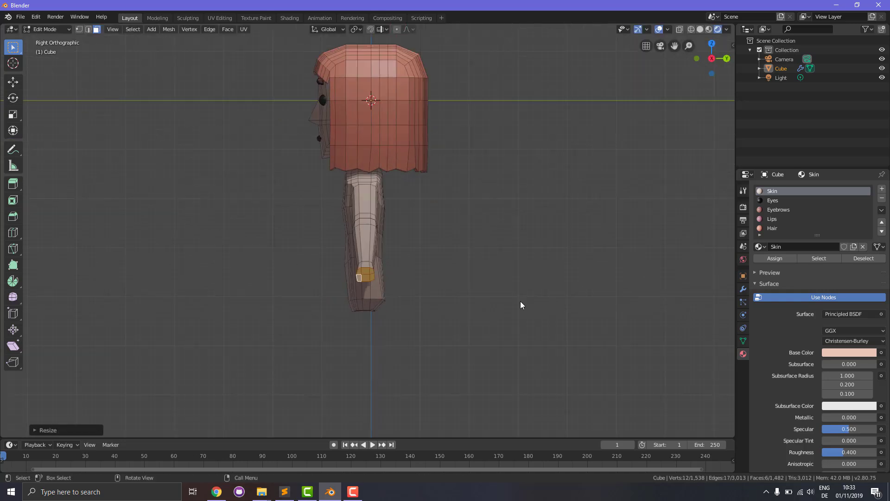
scroll(500, 304, "up", 1)
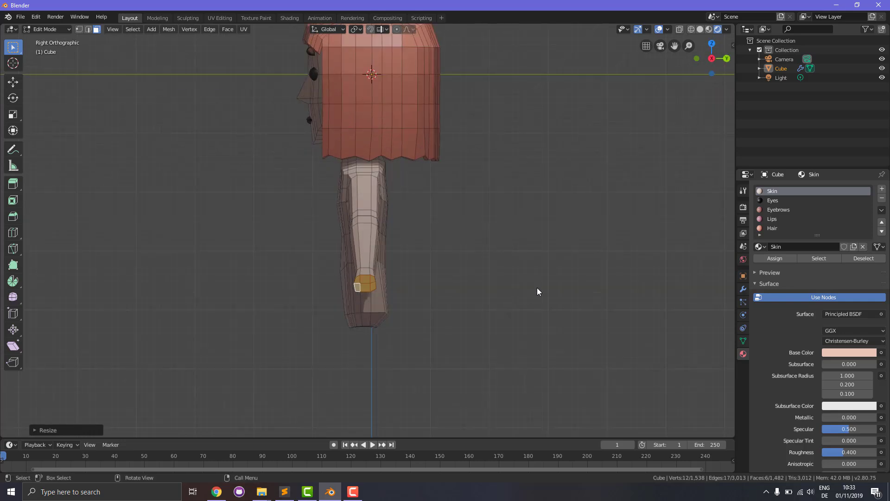
key("s")
key("y")
left_click(517, 286)
key("s")
left_click(527, 263)
Extrude the hand's end faces a short distance outward and scale them down to a narrow tip.
key("KP_1")
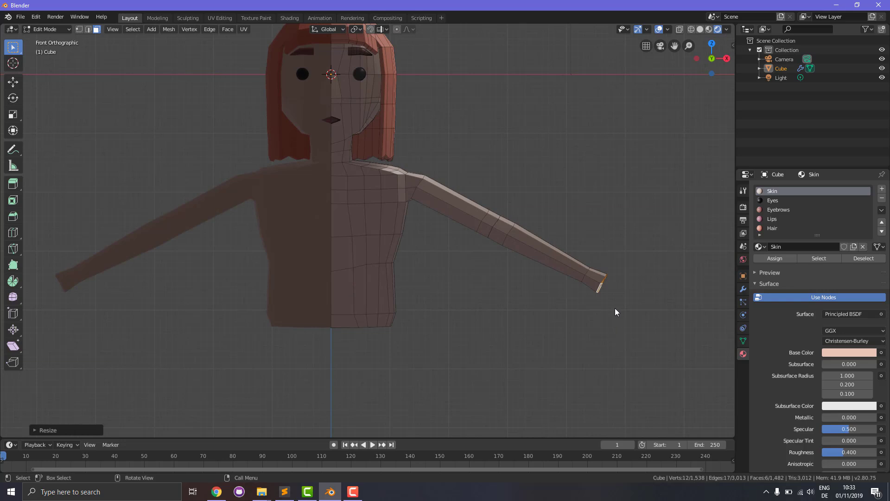
key("e")
left_click(635, 296)
key("s")
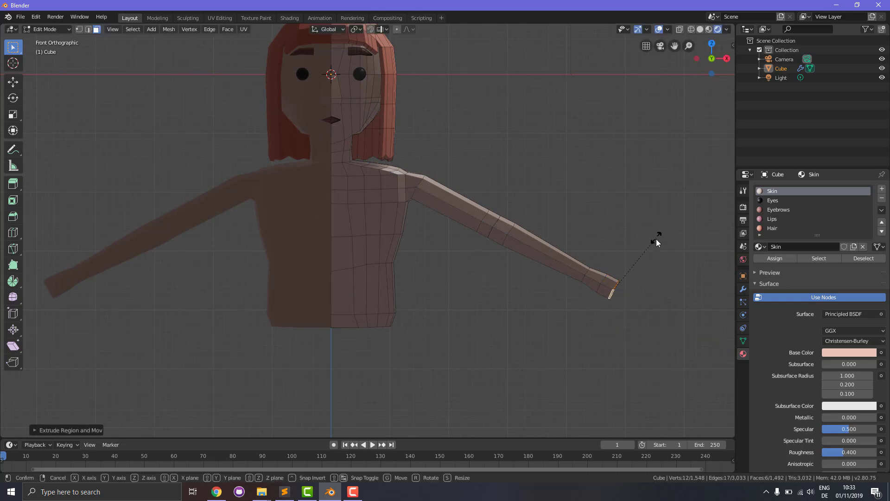
left_click(632, 278)
left_click(644, 289)
Select the wrist's edge loop in edge select mode and scale it down slightly.
middle_click_drag(644, 288, 402, 382)
left_click(341, 364)
left_click(342, 363)
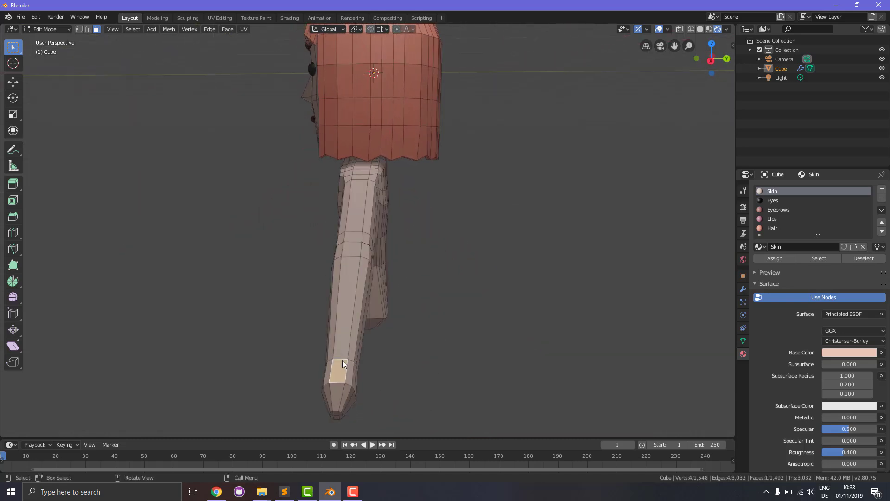
left_click(88, 29)
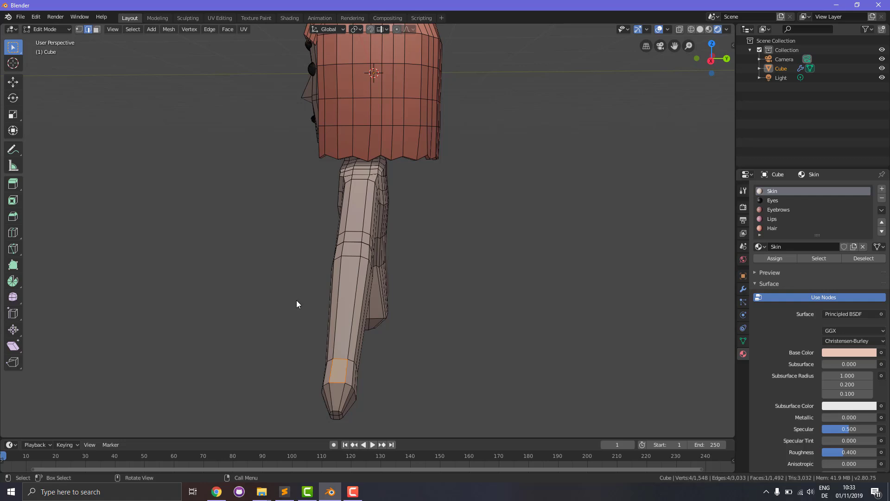
left_click(341, 358, "alt")
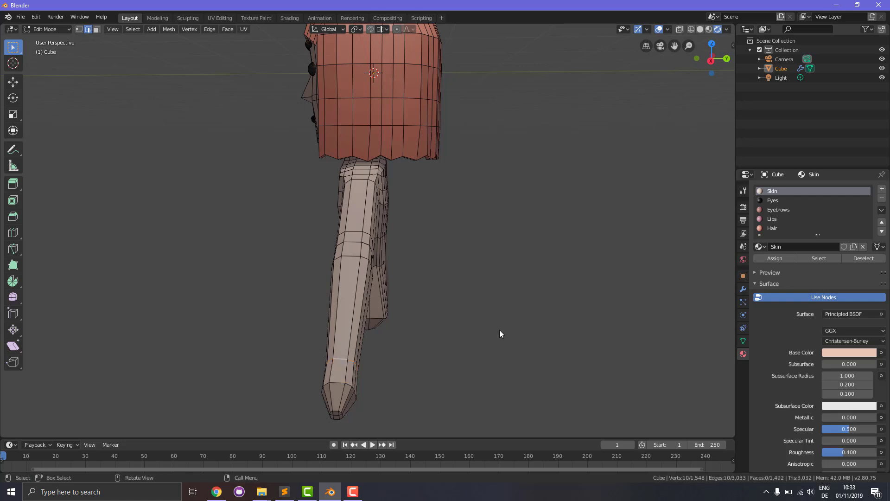
key("s")
left_click(478, 344)
Add a loop cut around the hand between the wrist and its widest edge loop.
middle_click_drag(482, 358, 515, 369)
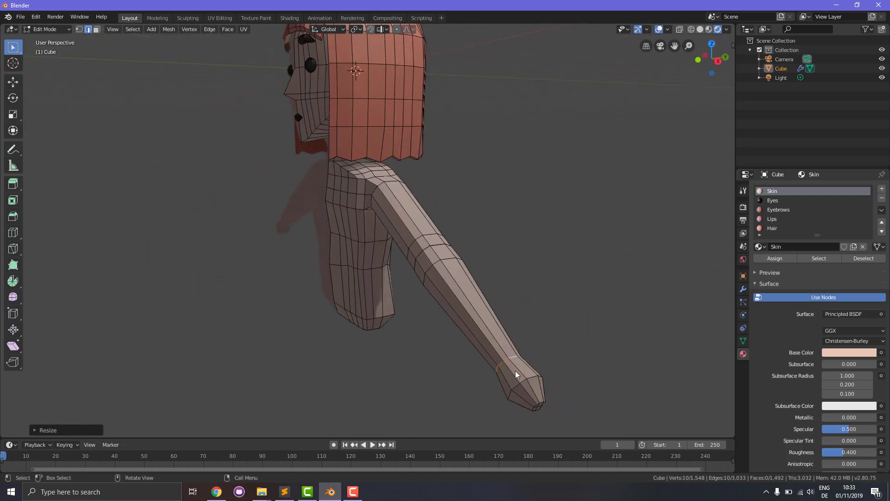
key("ctrl+r")
left_click(515, 372)
left_click(515, 372)
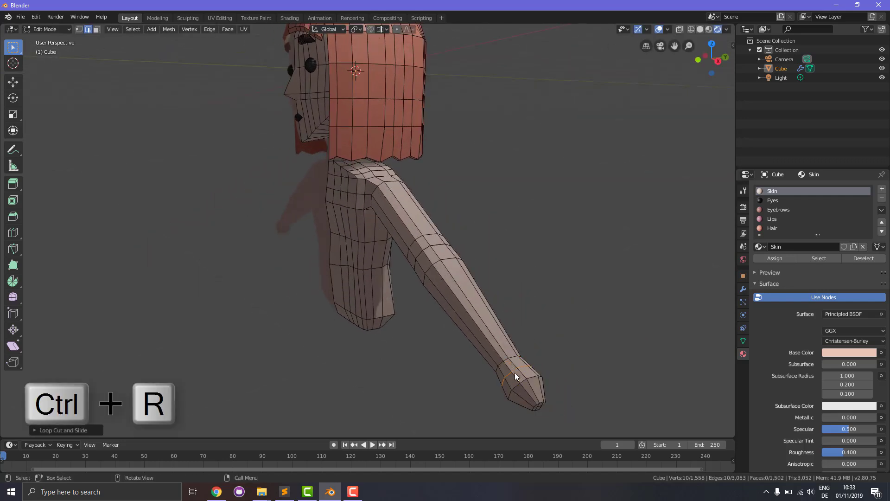
Extrude a thumb from the small face on the front side of the hand beside the wrist and move its end outward.
left_click(96, 29)
middle_click_drag(408, 288, 467, 405)
left_click(536, 399)
key("e")
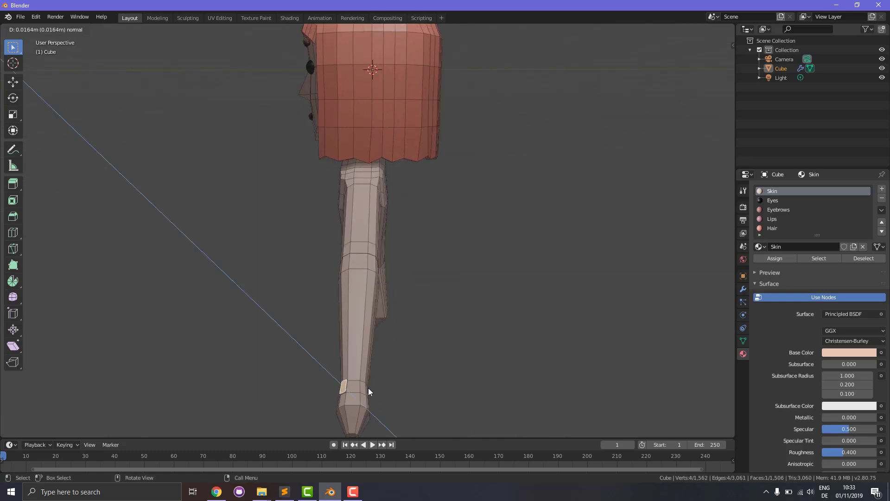
left_click(357, 386)
key("g")
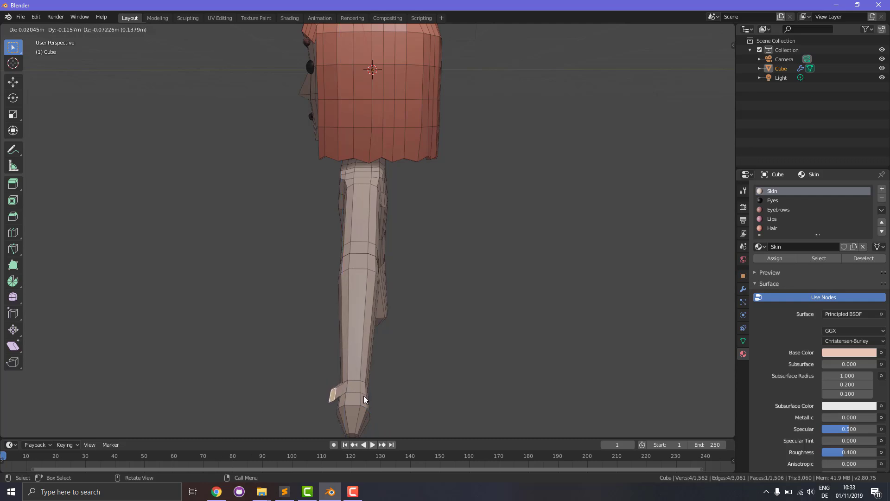
left_click(359, 396)
Reposition the thumb's end face from the front and the back so the thumb points along the hand.
middle_click_drag(358, 396, 383, 357)
key("g")
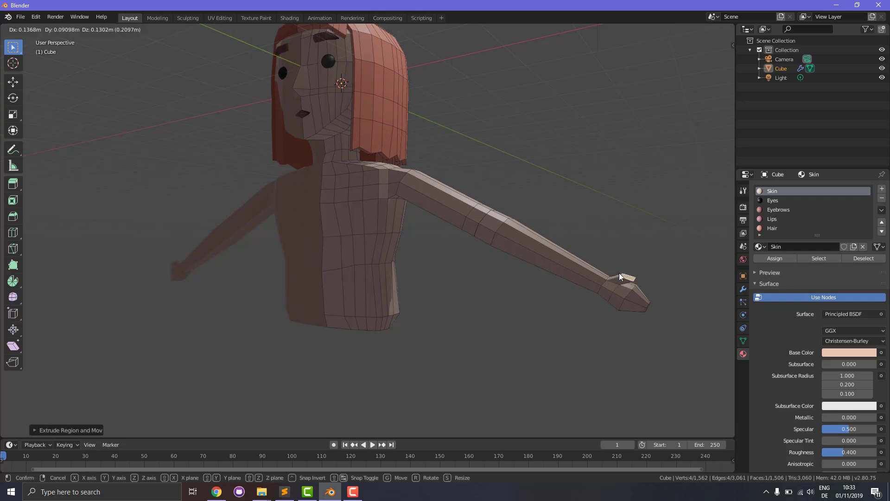
left_click(616, 272)
middle_click_drag(627, 299, 371, 296)
key("g")
left_click(640, 311)
key("g")
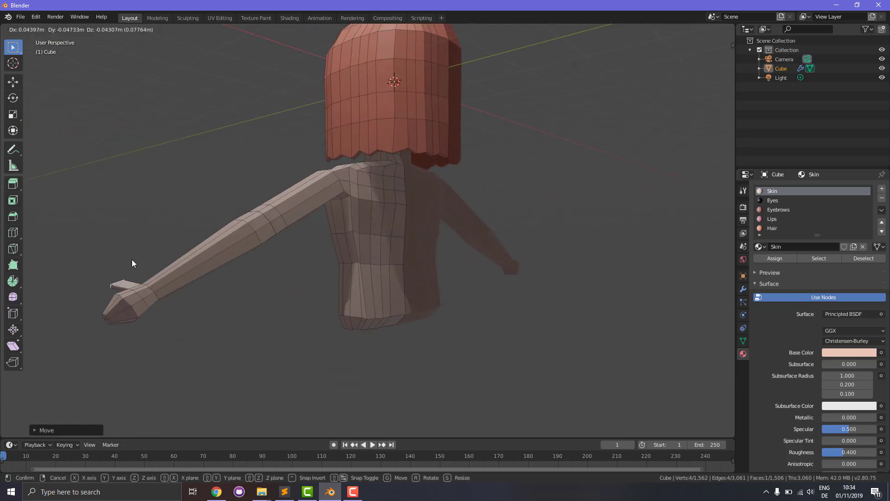
left_click(133, 266)
Add two evenly spaced loop cuts to the upper arm and two to the forearm, leaving them unslid.
middle_click_drag(221, 290, 438, 342)
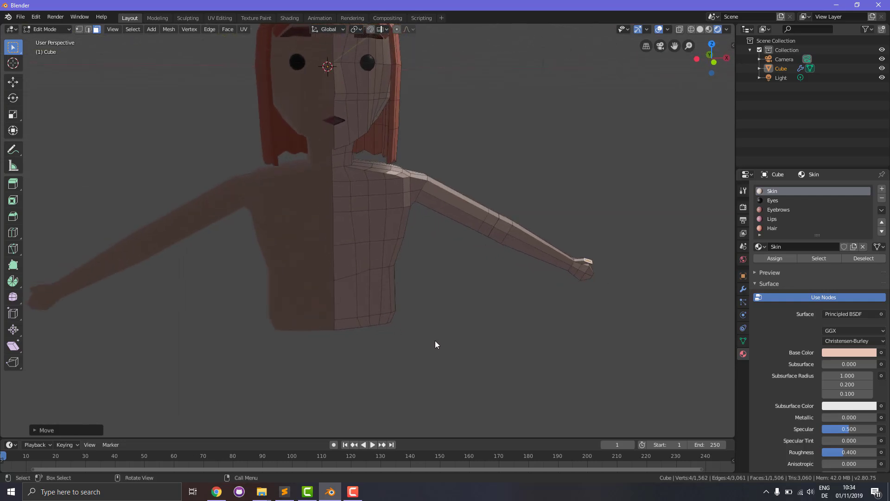
scroll(411, 370, "down", 3)
middle_click_drag(405, 370, 399, 343)
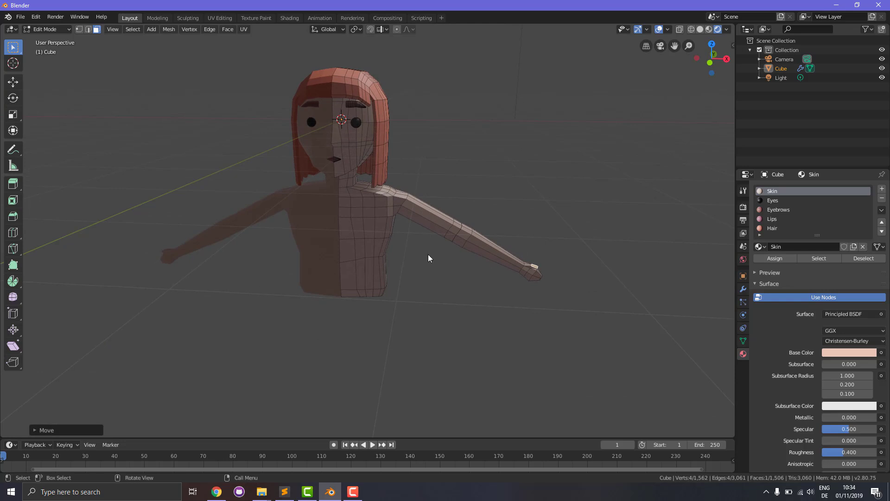
key("ctrl+r")
scroll(430, 217, "up", 2)
left_click(430, 216)
right_click(430, 216)
key("ctrl+r")
left_click(506, 261)
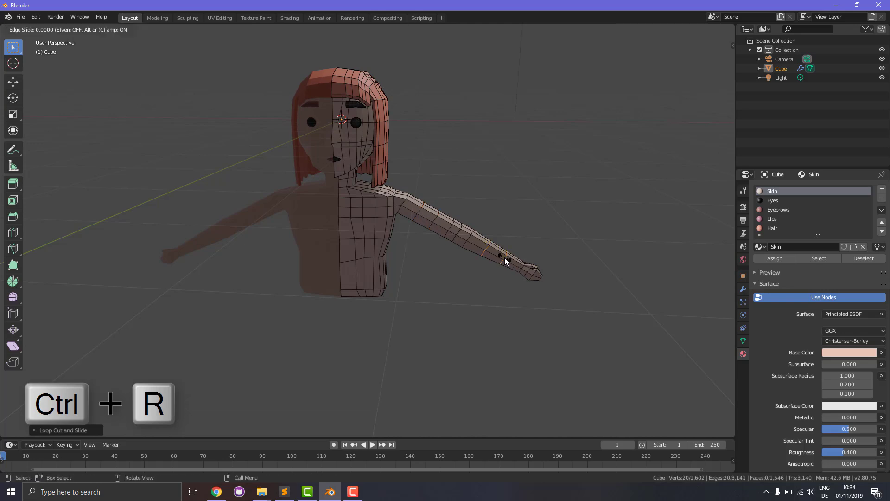
right_click(506, 261)
left_click(537, 228)
Select the block of faces on the torso's underside from the centre line to the side, leaving out the outer border faces.
middle_click_drag(408, 336, 379, 274)
scroll(379, 274, "up", 5)
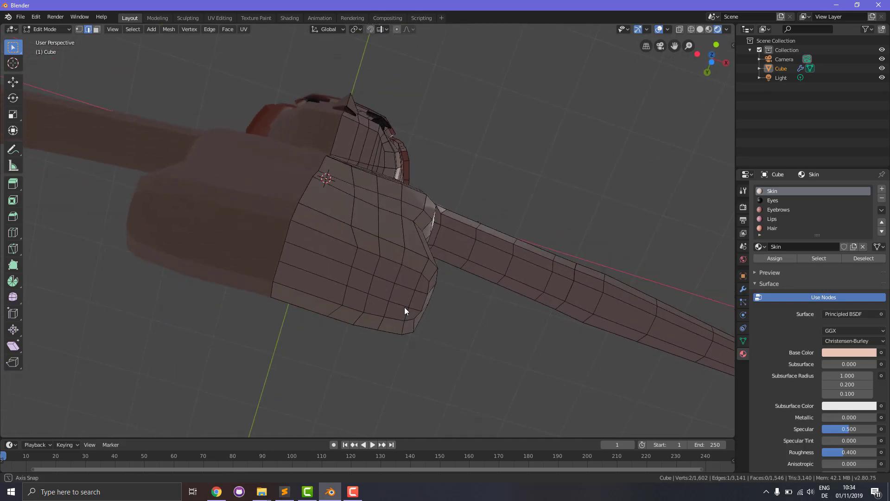
left_click(97, 29)
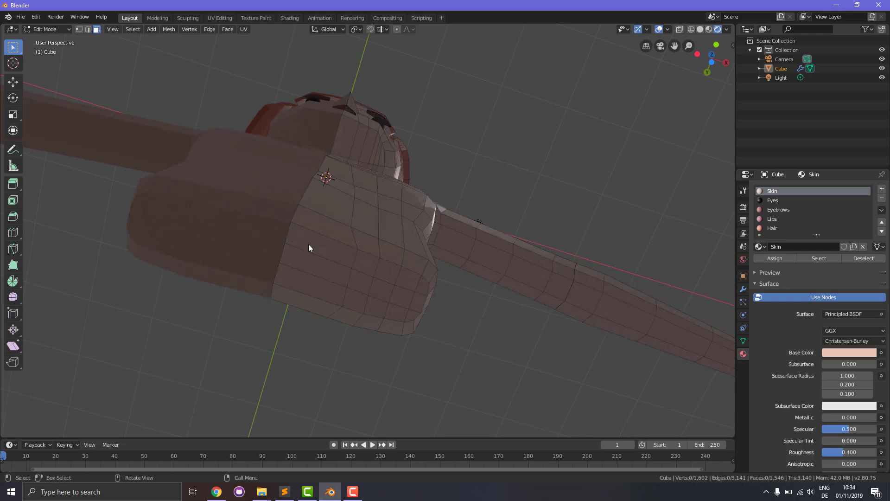
left_click(318, 246)
left_click(319, 260, "shift")
left_click(314, 284, "shift")
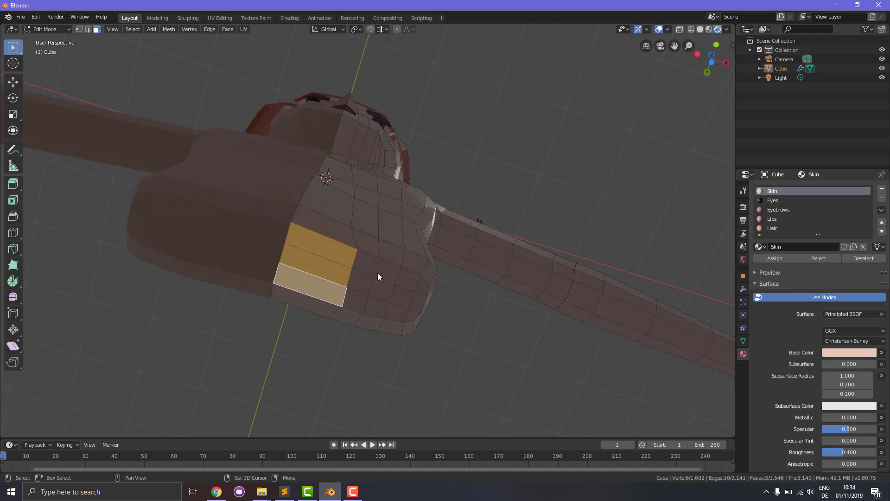
left_click(367, 277, "shift")
key("b")
left_click_drag(347, 268, 410, 316)
key("b")
key("b")
key("Escape")
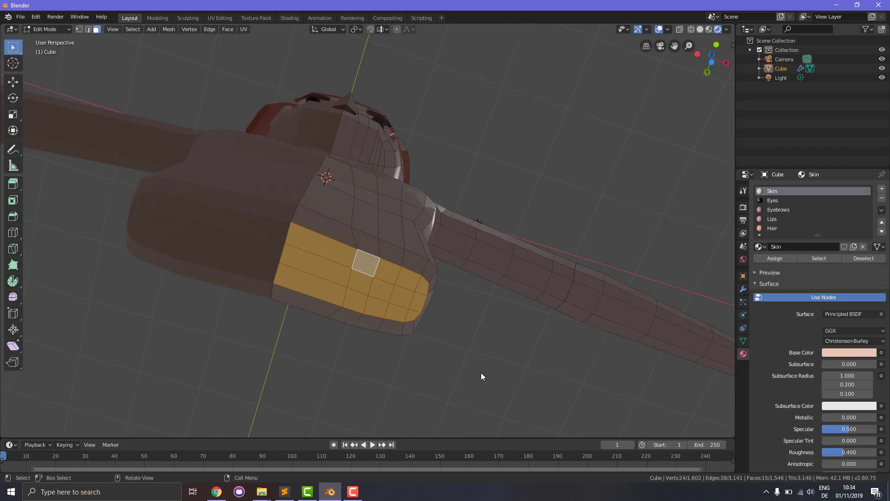
Turn off Clipping in the Mirror modifier while looking at the body from the front.
key("KP_1")
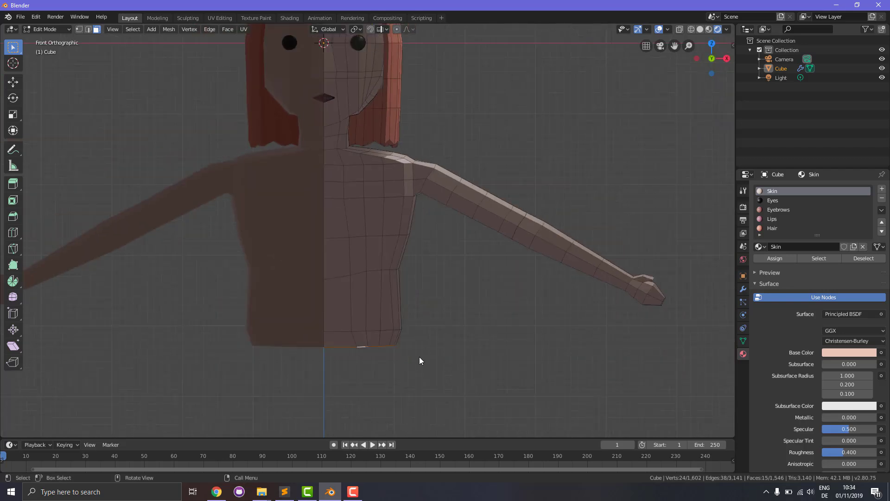
left_click(744, 288)
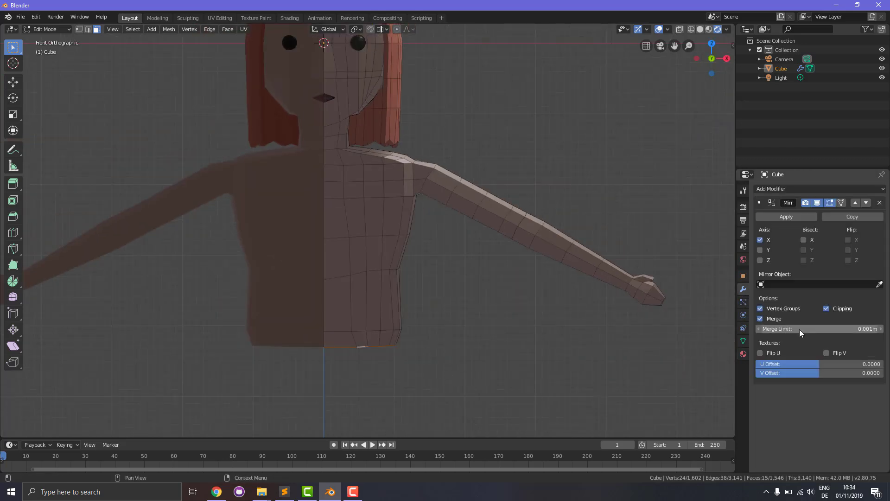
left_click(826, 308)
Extrude the selected underside faces about 1 m downward in front view to start the leg.
scroll(649, 327, "down", 4)
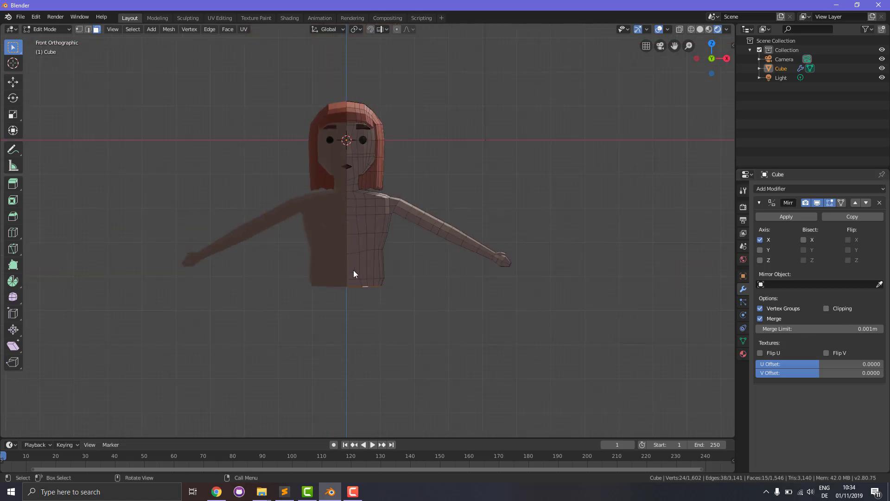
key("e")
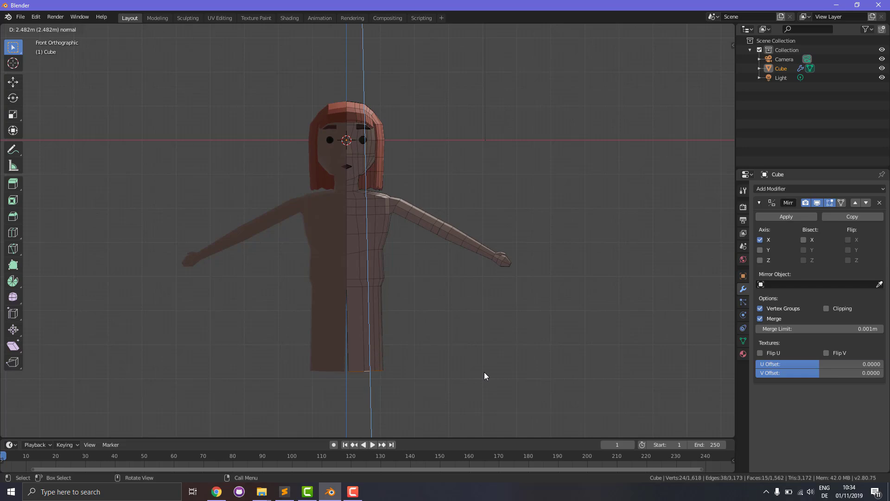
key("z")
key("z")
key("z")
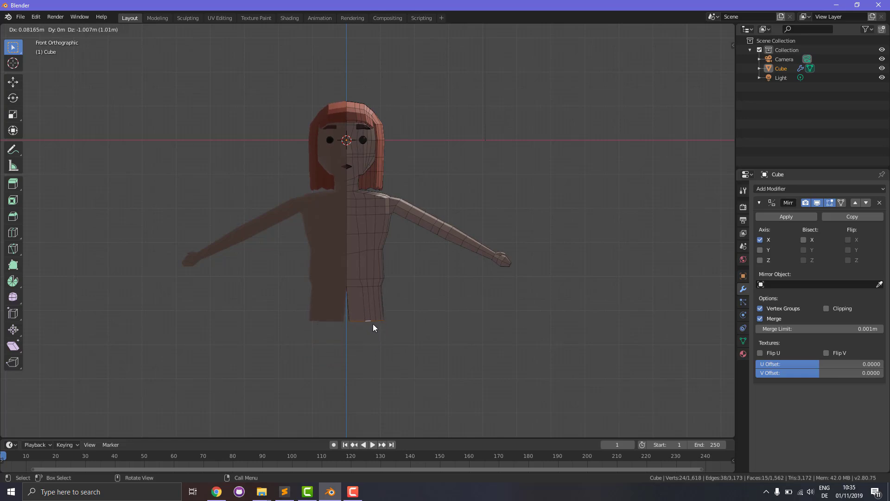
left_click(373, 318)
Move the front and back inner corner vertices of the leg's end face outward, away from the centre line, to round them.
mouse_move(411, 394)
middle_mouse_down()
mouse_move(398, 324)
mouse_move(427, 413)
mouse_move(424, 389)
middle_mouse_up()
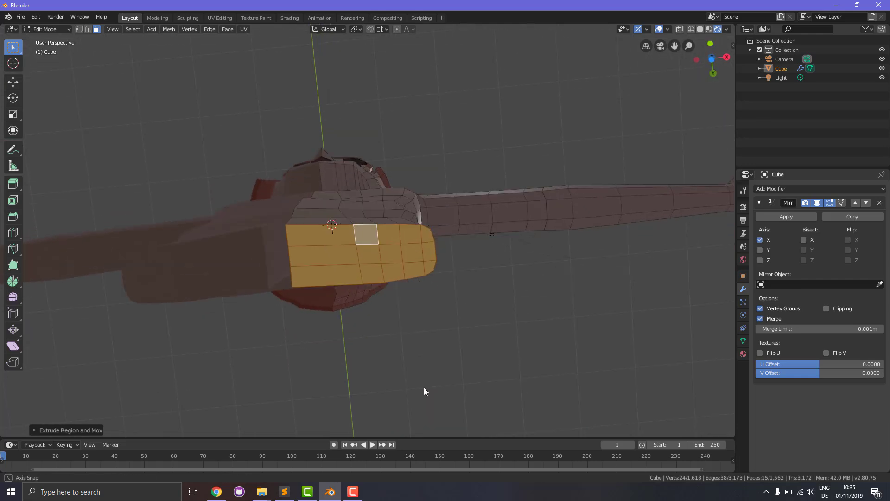
left_click(79, 29)
left_click(287, 227)
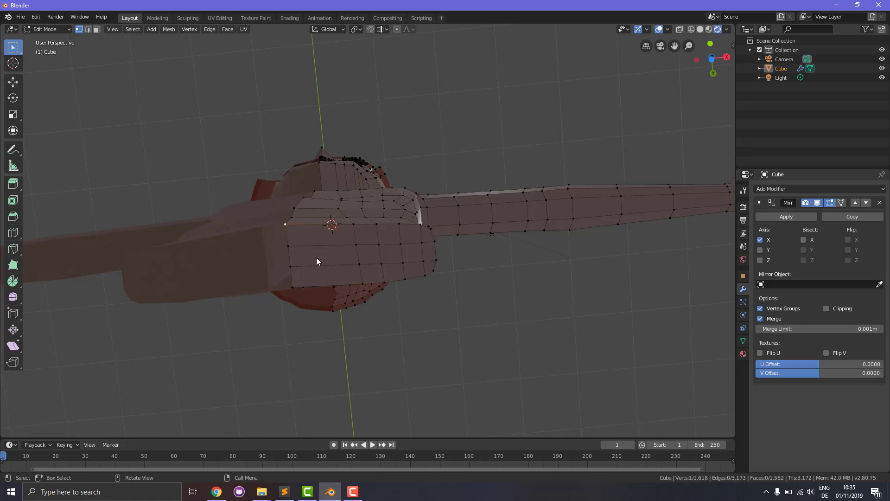
key("g")
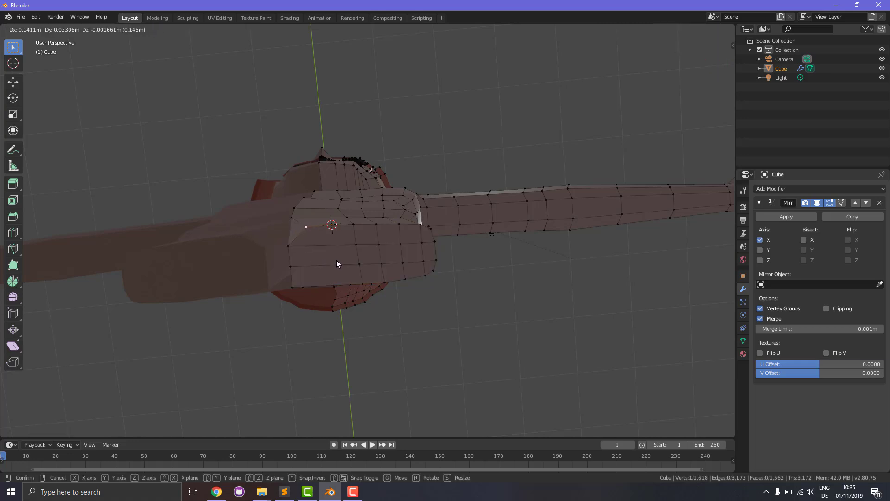
left_click(333, 260)
key("g")
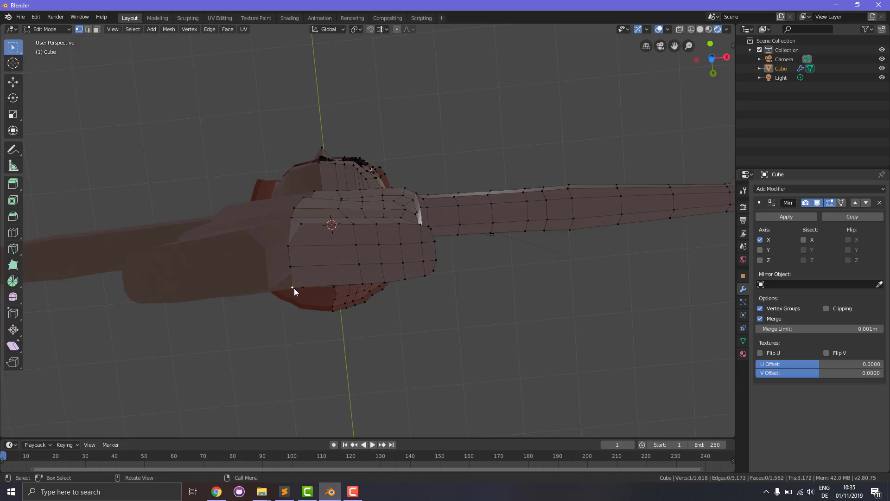
left_click(305, 286)
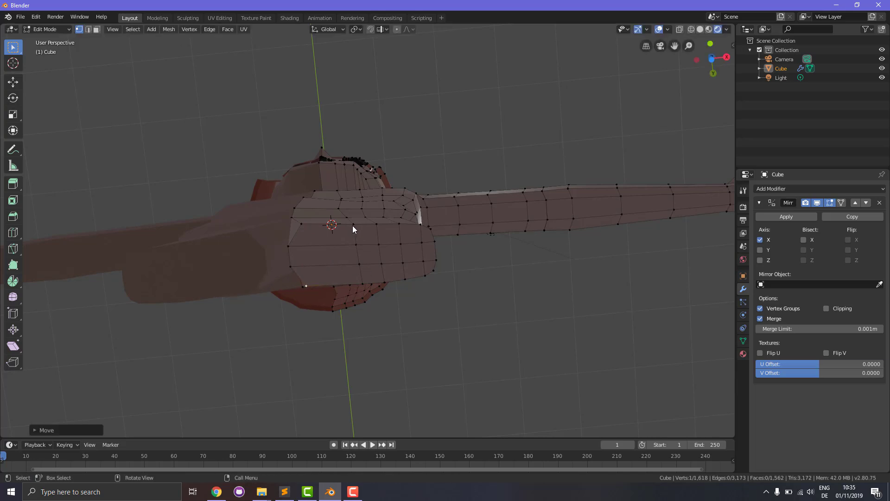
Move the three vertices along the front edge of the leg's end face slightly forward to curve the edge.
key("g")
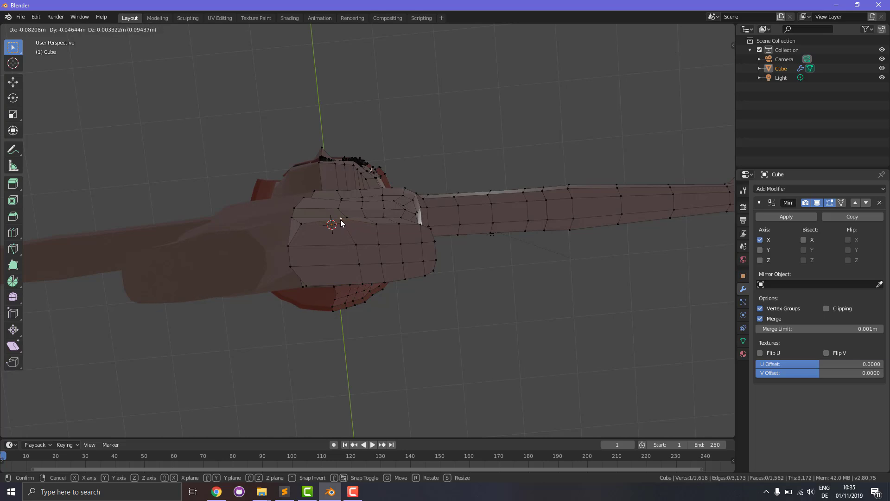
left_click(341, 219)
left_click(376, 225)
key("g")
left_click(377, 221)
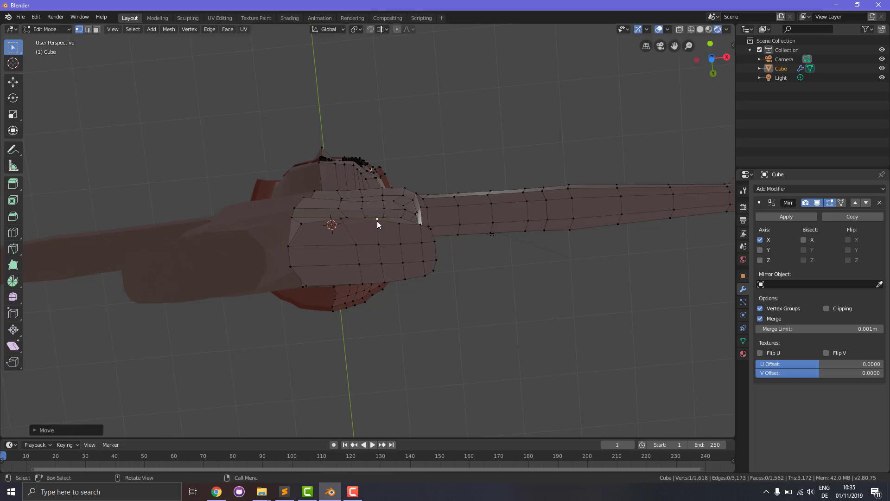
key("g")
left_click(400, 221)
Adjust a back-edge vertex and the inner vertex beside it on the leg's end face to even out the outline.
left_click(366, 283)
key("g")
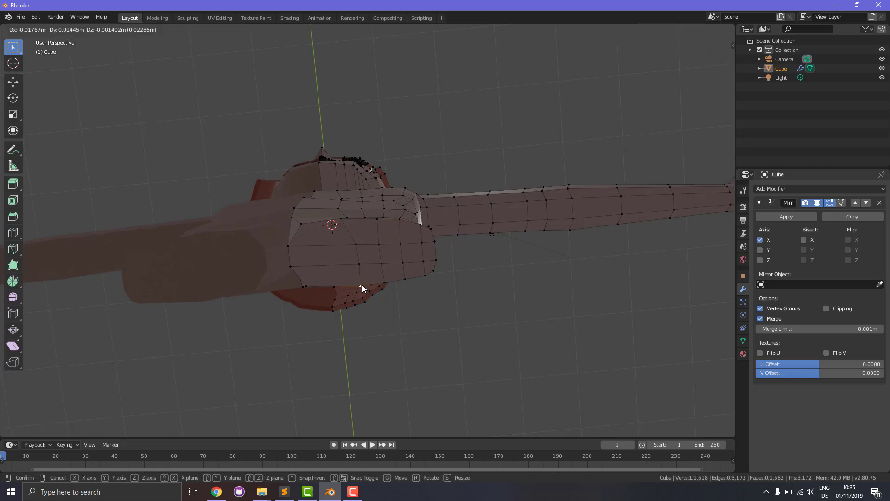
left_click(359, 288)
left_click(361, 265)
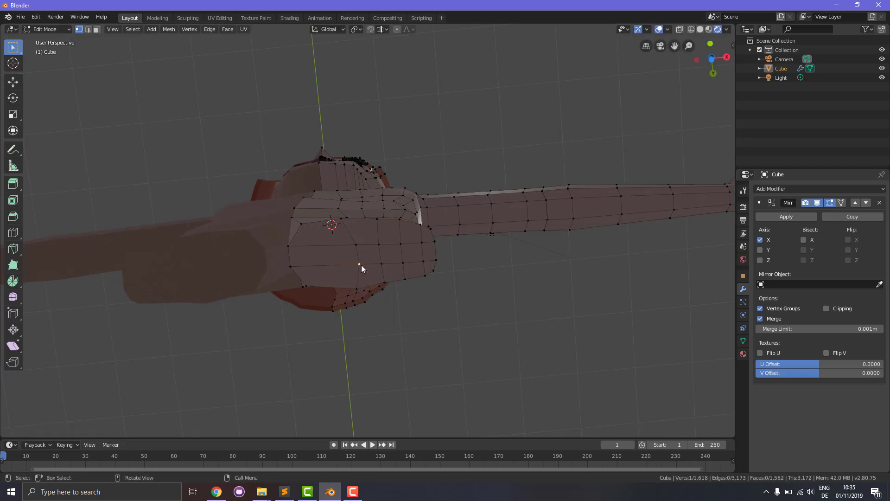
key("g")
left_click(359, 263)
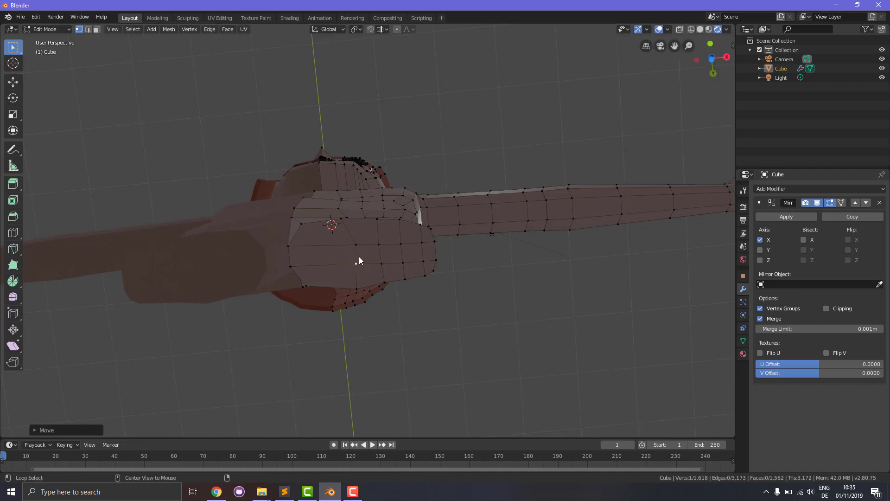
Slide the two lengthwise edge loops nearest the leg's inner side toward the centre line.
left_click(359, 257, "alt")
key("g")
key("g")
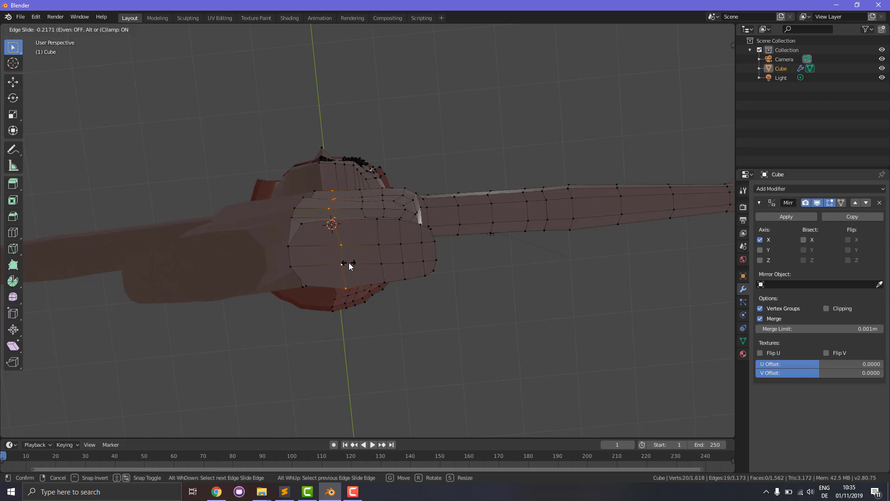
left_click(349, 262)
left_click(363, 278)
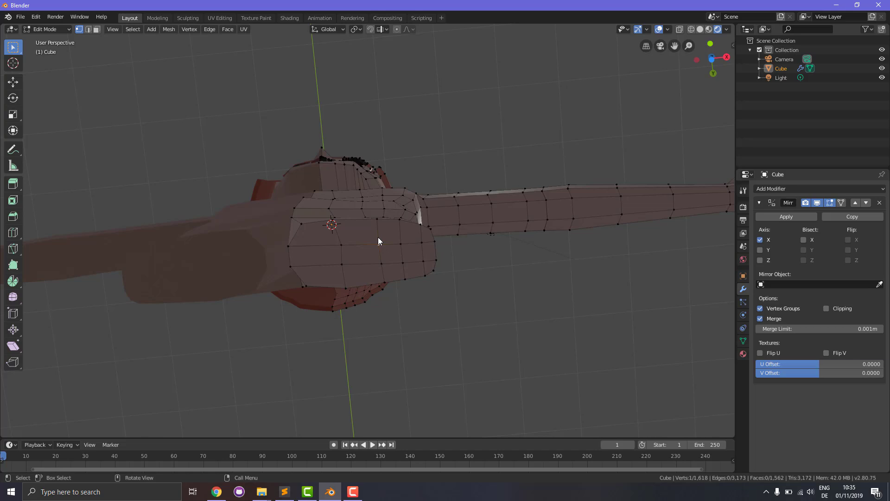
key("g")
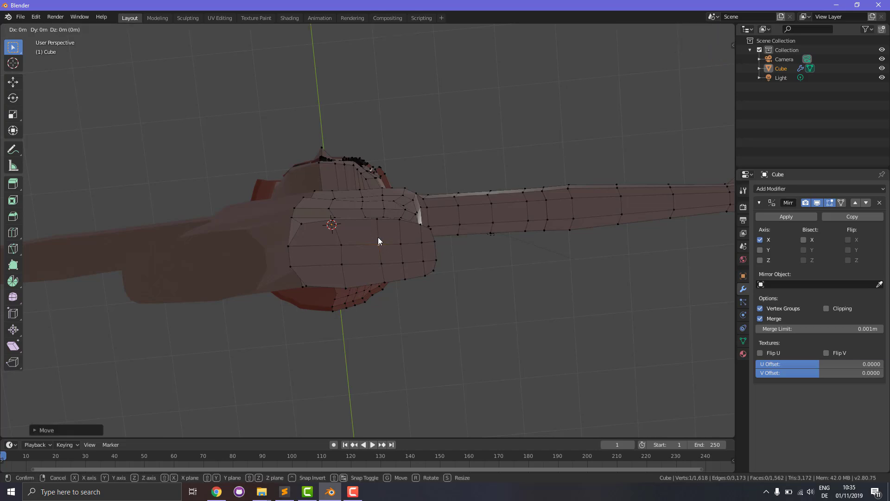
left_click(378, 238)
left_click(377, 238, "alt")
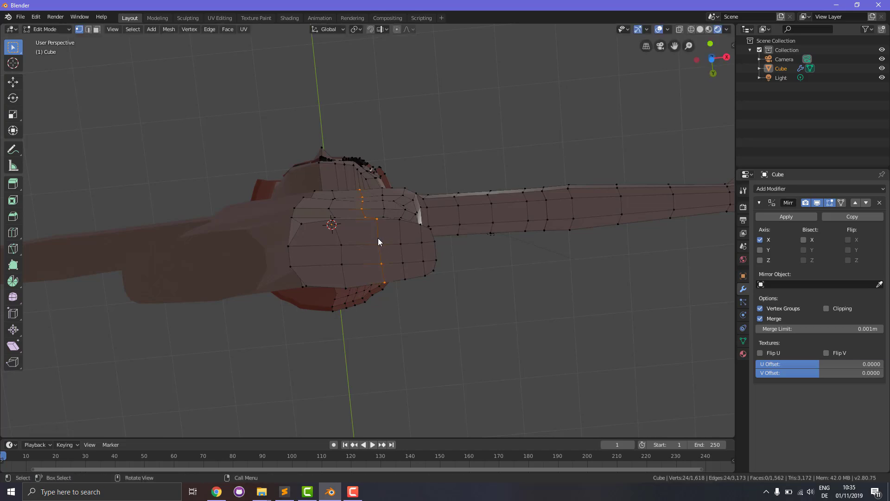
key("g")
key("g")
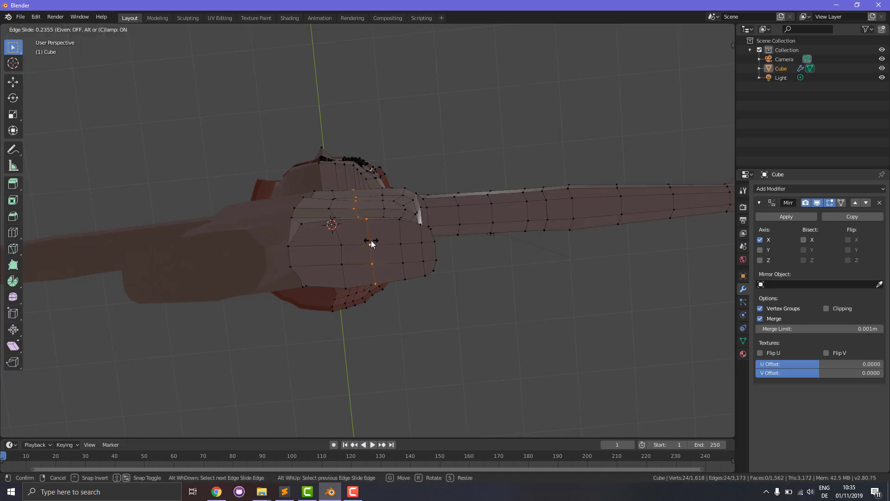
left_click(371, 240)
Slide the two outer lengthwise edge loops of the leg slightly inward to even out the spacing.
left_click(401, 236)
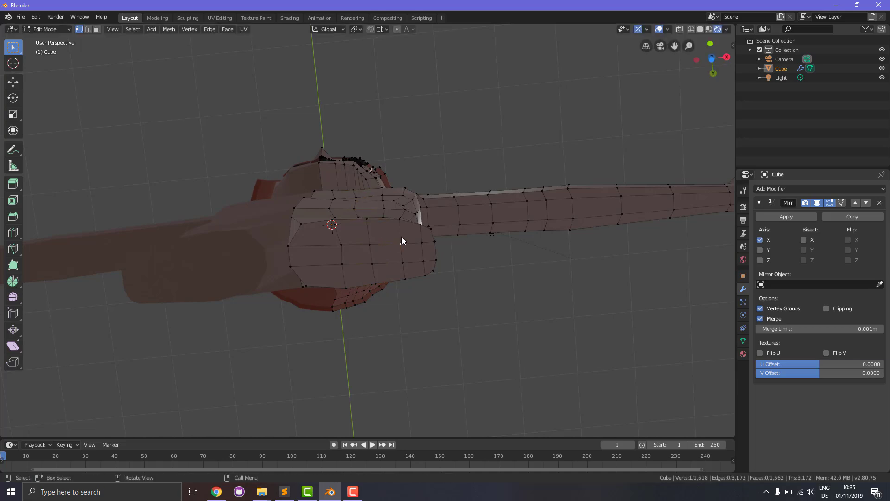
key("g")
key("Escape")
left_click(402, 237, "alt")
key("g")
key("g")
left_click(398, 237)
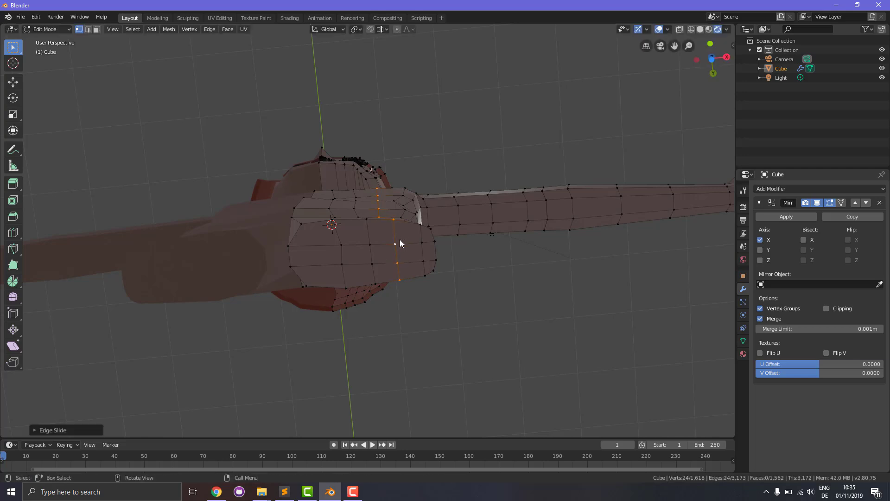
left_click(420, 236)
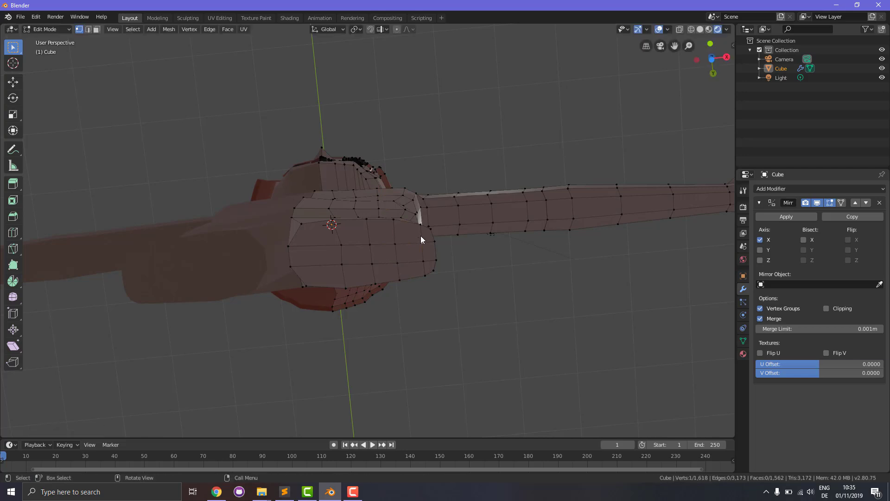
key("g")
left_click(421, 246)
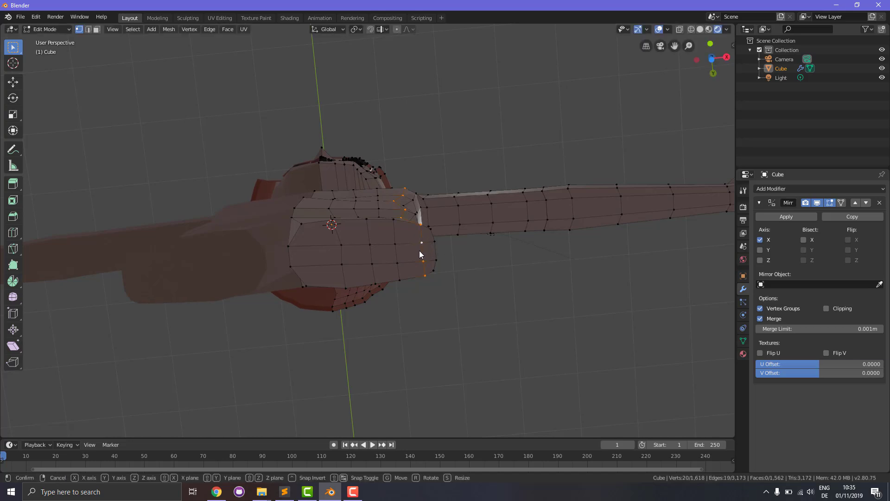
key("g")
key("g")
left_click(416, 251)
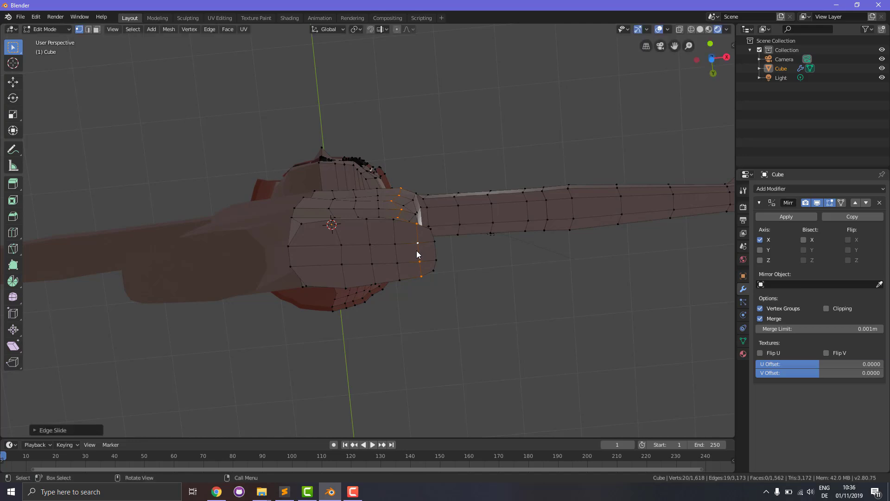
Select the horizontal edge loop around the top of the leg, where it joins the torso.
left_click(512, 303)
middle_click_drag(504, 304, 390, 405)
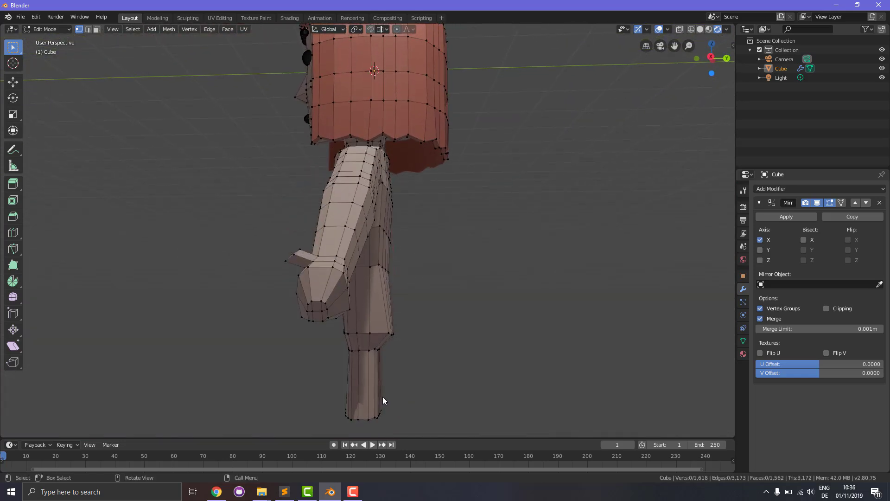
left_click(364, 354, "alt")
Try to enlarge the leg's top edge loop with Clipping off, and undo the scaling.
key("s")
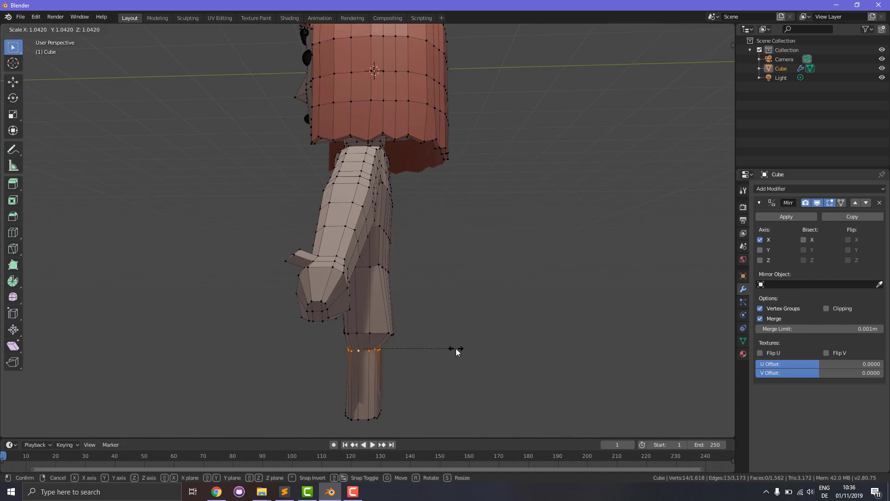
left_click(466, 351)
middle_click_drag(466, 351, 534, 381)
scroll(596, 380, "up", 3)
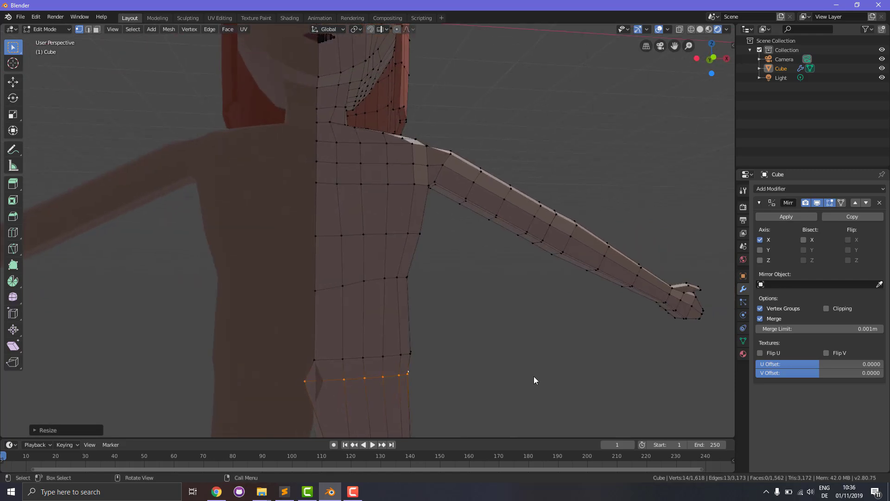
key("ctrl+z")
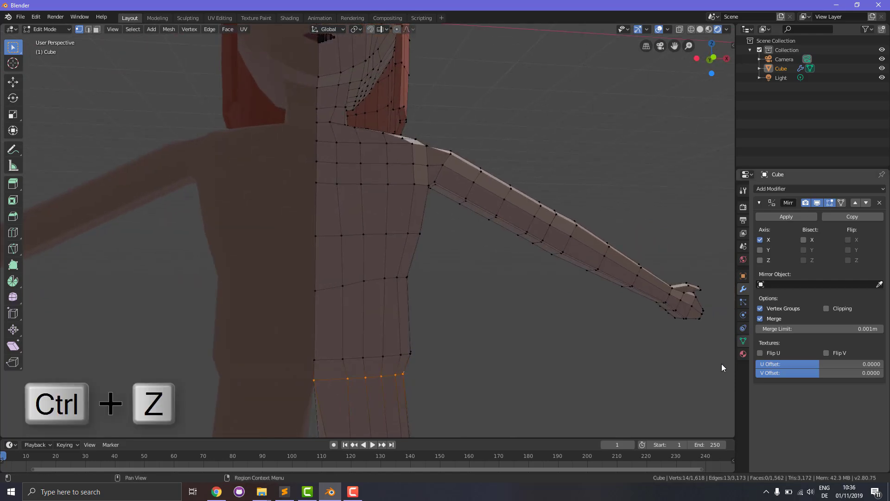
Turn Clipping back on in the Mirror modifier and scale the leg's top edge loop up to about 1.28.
left_click(827, 309)
middle_click_drag(589, 377, 543, 377)
key("s")
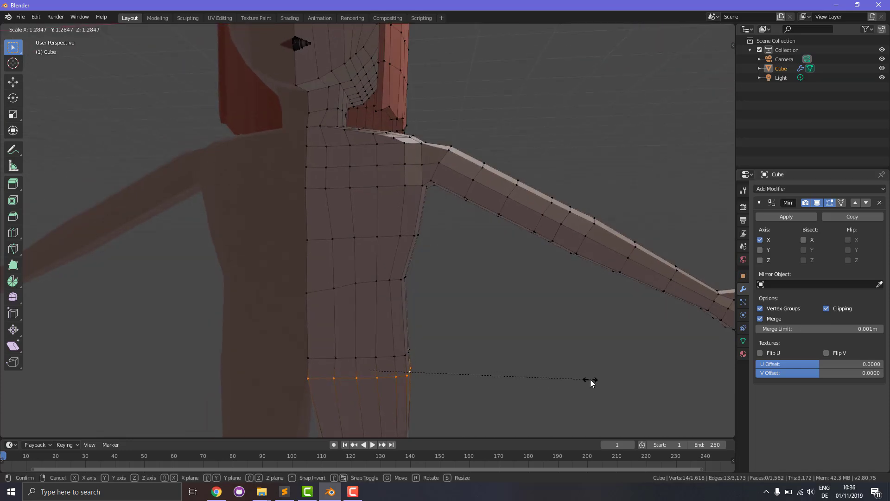
left_click(589, 379)
key("KP_3")
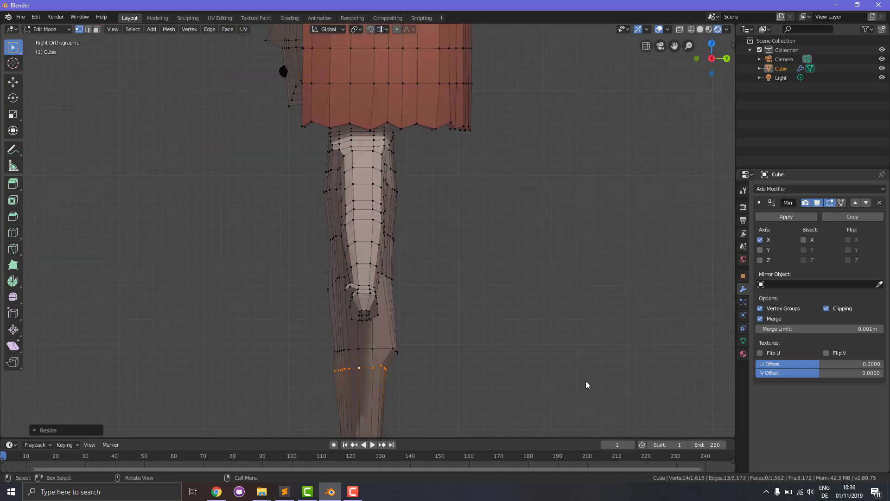
Scale the selected edge loop at the top of the leg up slightly more, by about 1.03.
middle_click_drag(597, 402, 583, 389)
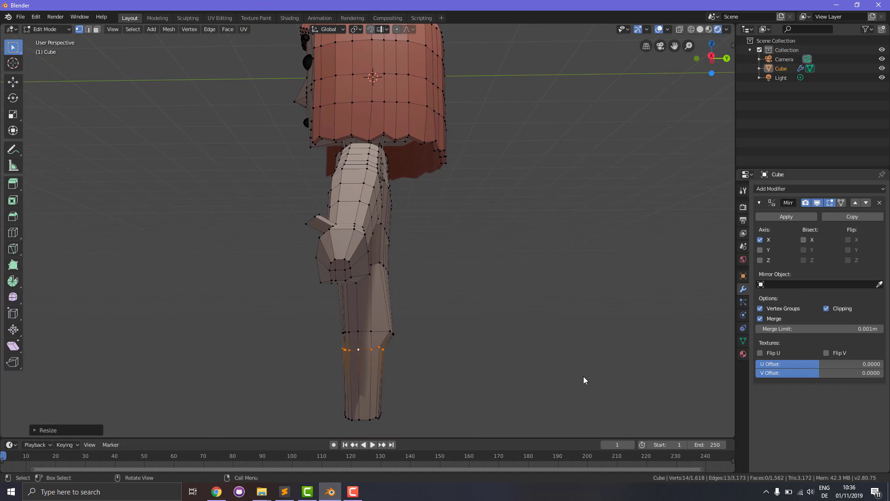
key("s")
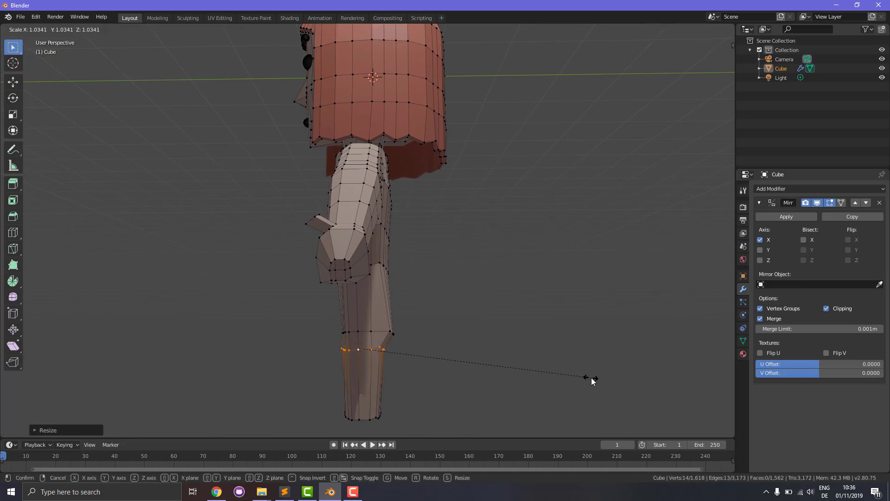
left_click(594, 378)
In face select mode, select only the faces that close the lower end of the leg, leaving the side faces unselected.
middle_click_drag(538, 397, 561, 312)
scroll(584, 392, "down", 3)
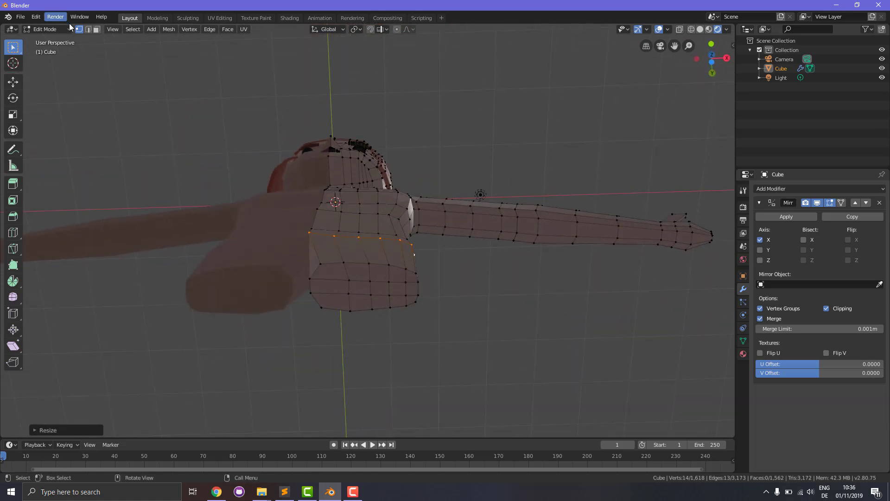
left_click(97, 30)
left_click(325, 277)
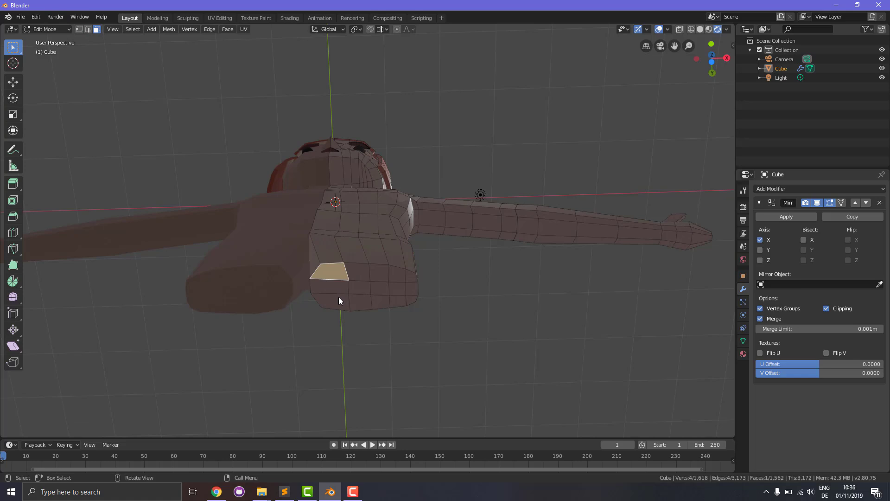
key("b")
left_click_drag(334, 271, 410, 306)
key("b")
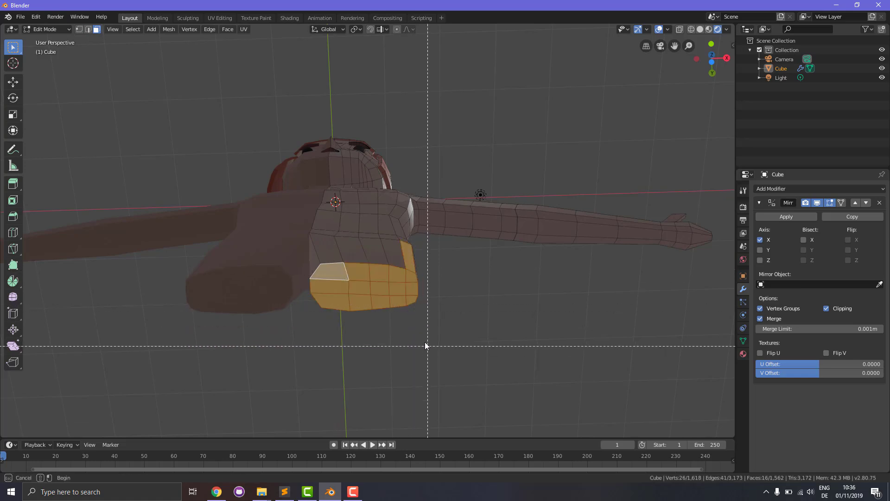
middle_click_drag(405, 257, 420, 265)
key("b")
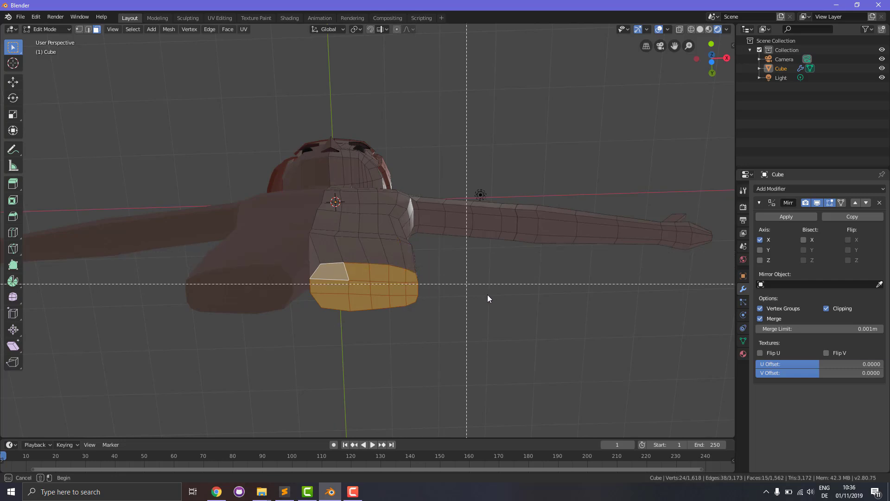
key("Escape")
From the front view, shrink the leg's lower end faces and adjust their position and size slightly to taper the thigh.
middle_click_drag(469, 374, 471, 437)
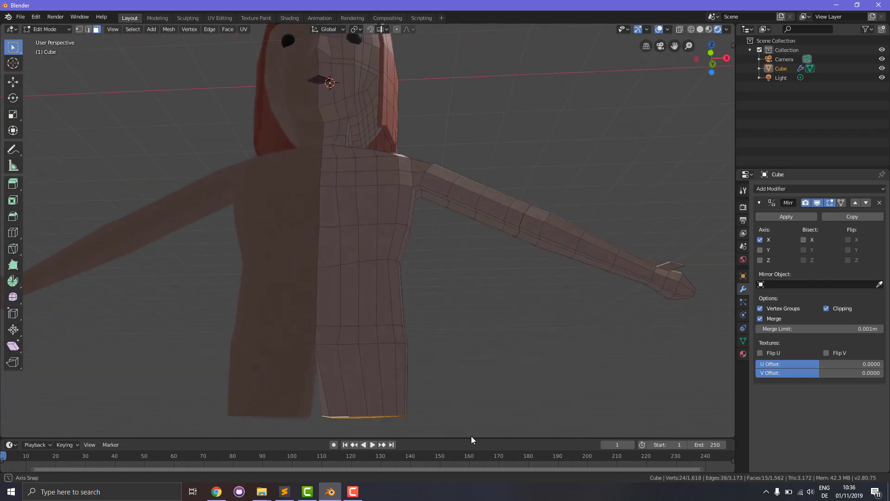
key("s")
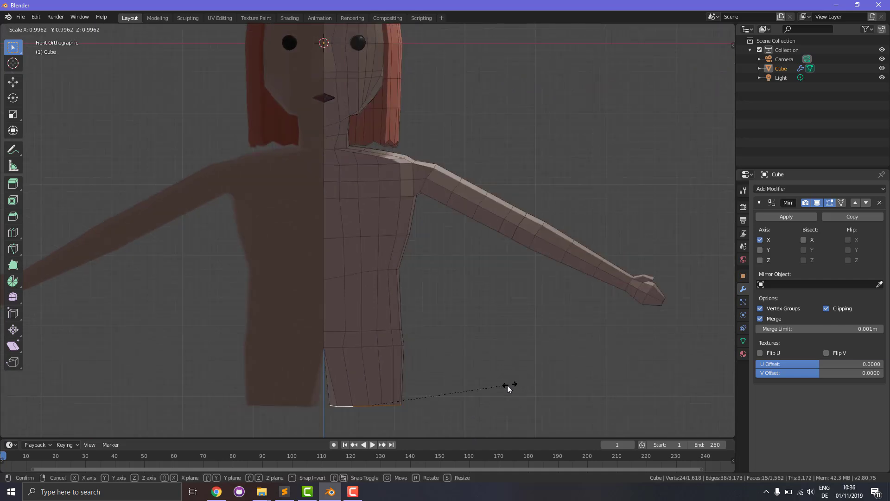
left_click(487, 389)
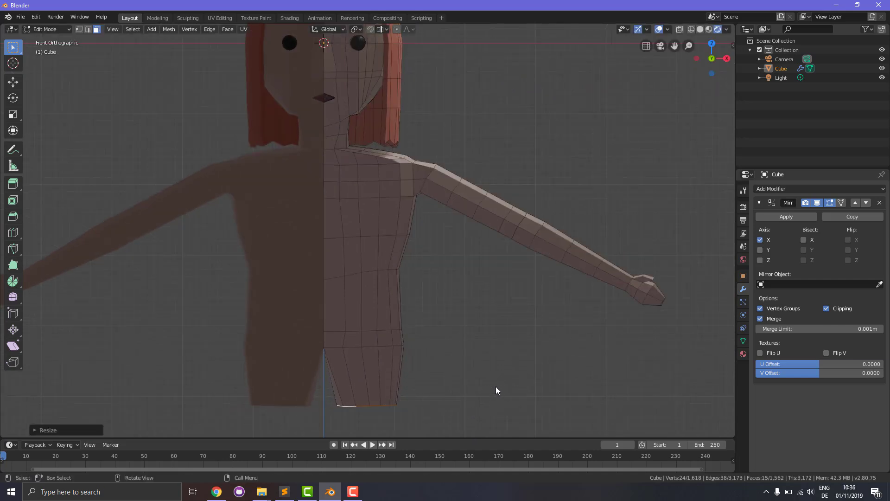
key("g")
left_click(491, 389)
key("s")
left_click(511, 387)
Scale the leg's lower end faces up by about 1.08 overall, and by about 1.27 along Y in the right view.
middle_click_drag(503, 418, 389, 411)
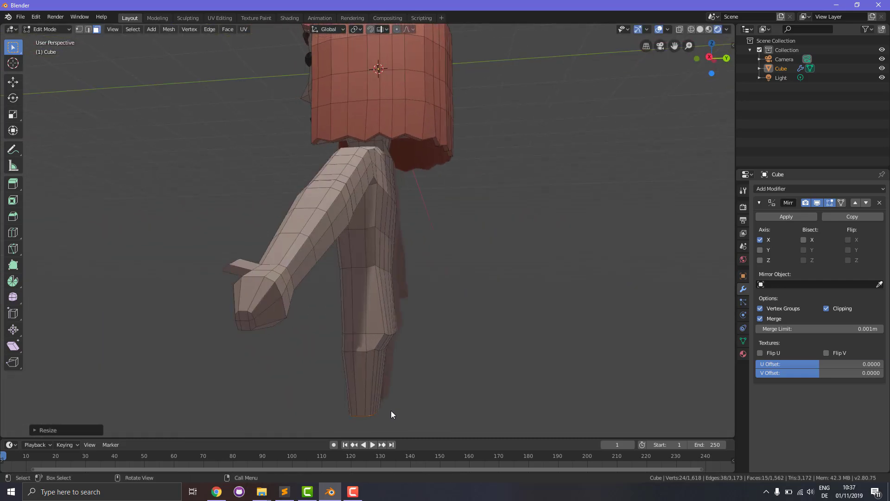
key("s")
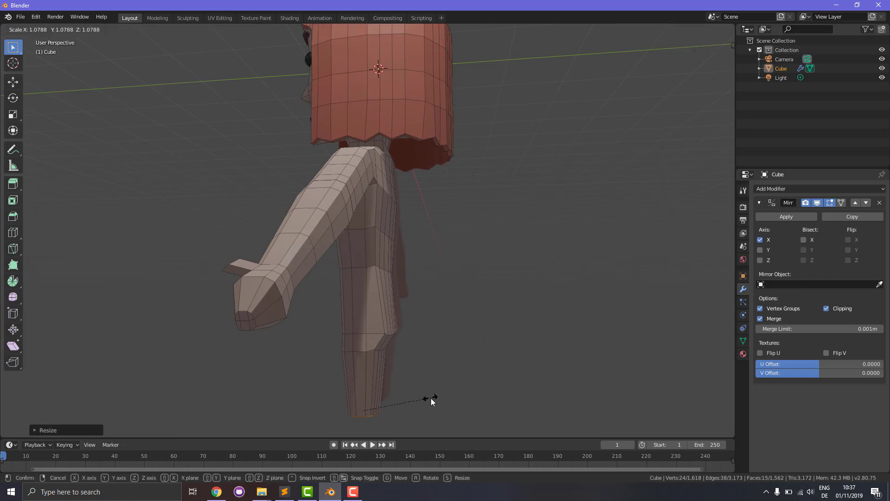
left_click(430, 397)
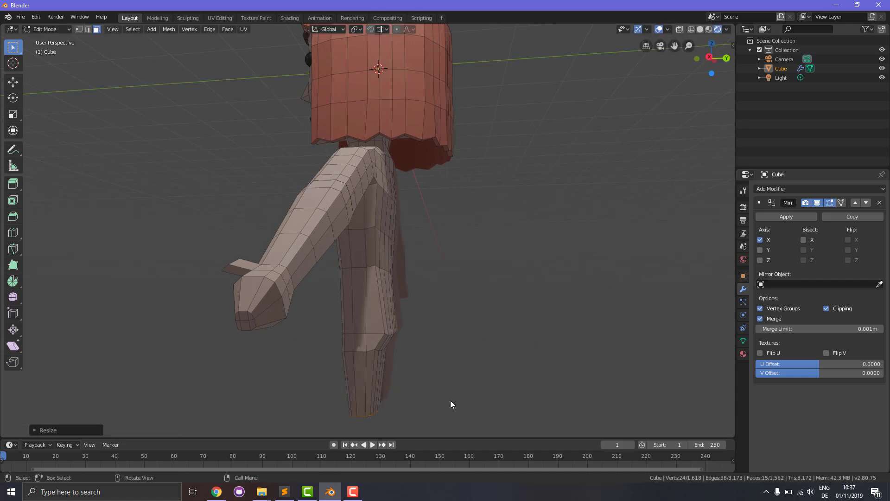
key("KP_3")
key("s")
key("y")
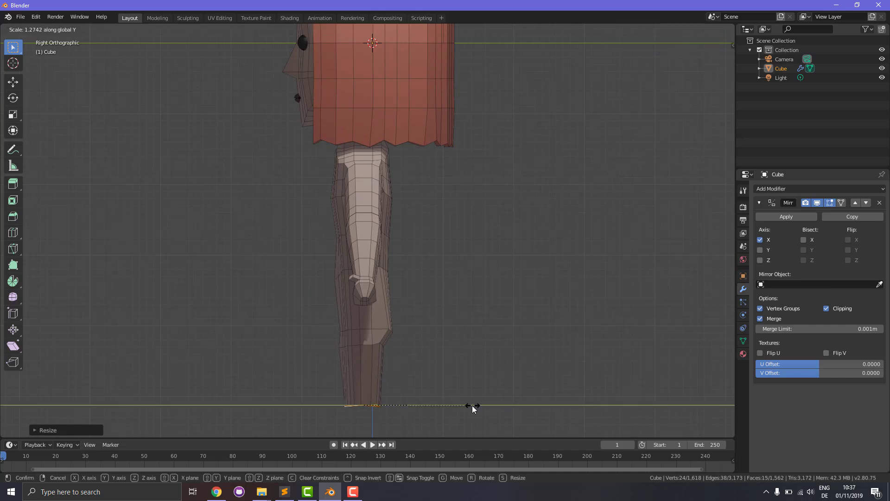
left_click(471, 407)
In the front view, extrude the leg's end faces downward to lengthen the thigh, and narrow and reposition the new end.
middle_click_drag(456, 405, 516, 380)
scroll(512, 379, "down", 5)
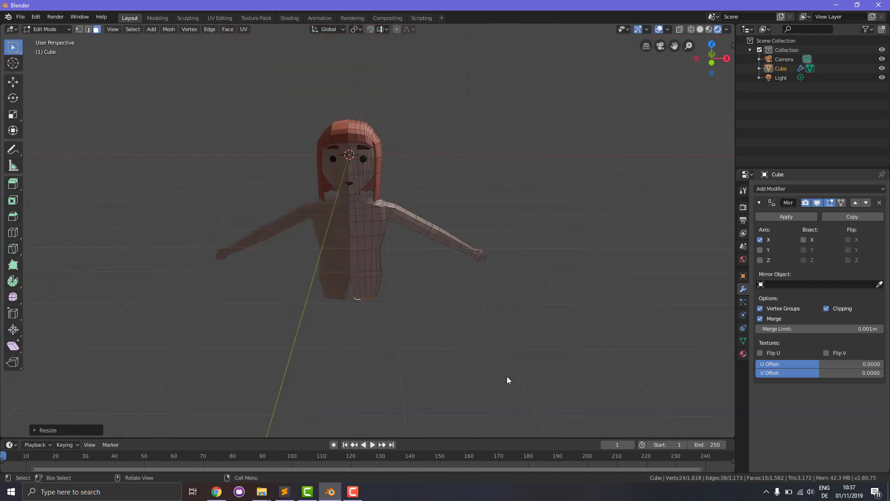
key("KP_1")
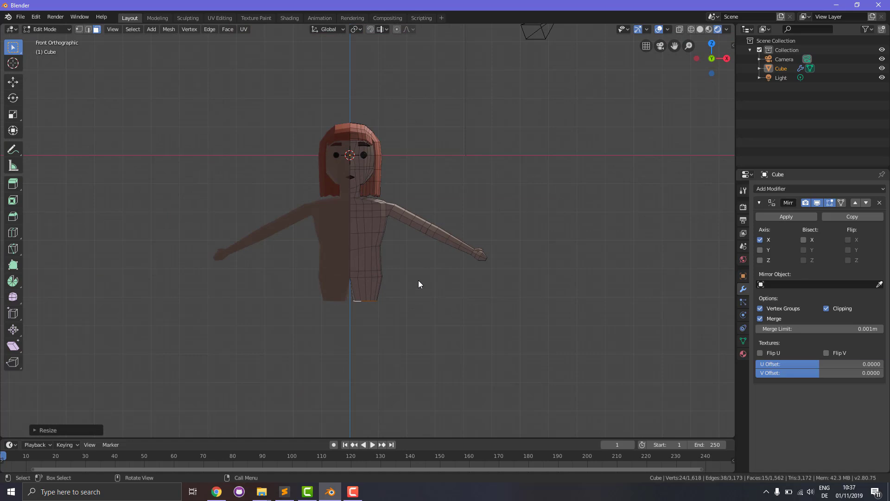
key("e")
left_click(424, 312)
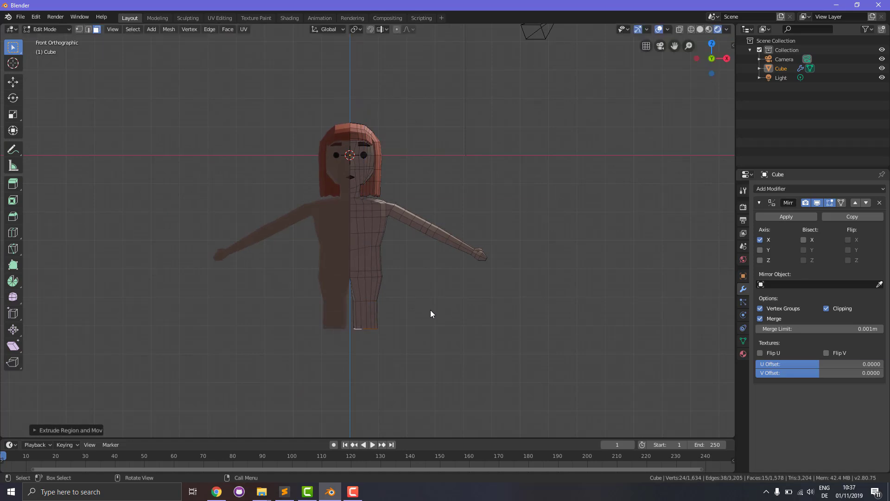
key("s")
left_click(453, 325)
left_click(451, 325)
Extrude a short knee section from the leg's end and scale its end faces, and extrude a longer lower-leg section downward.
key("e")
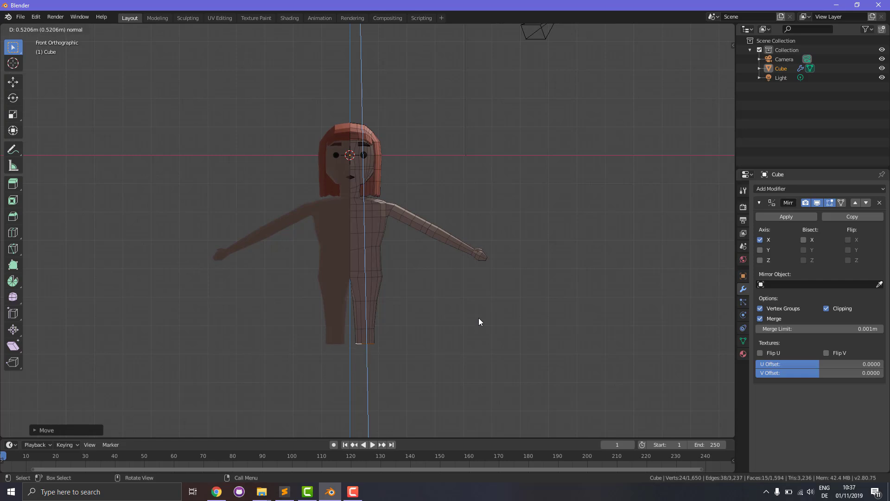
left_click(479, 316)
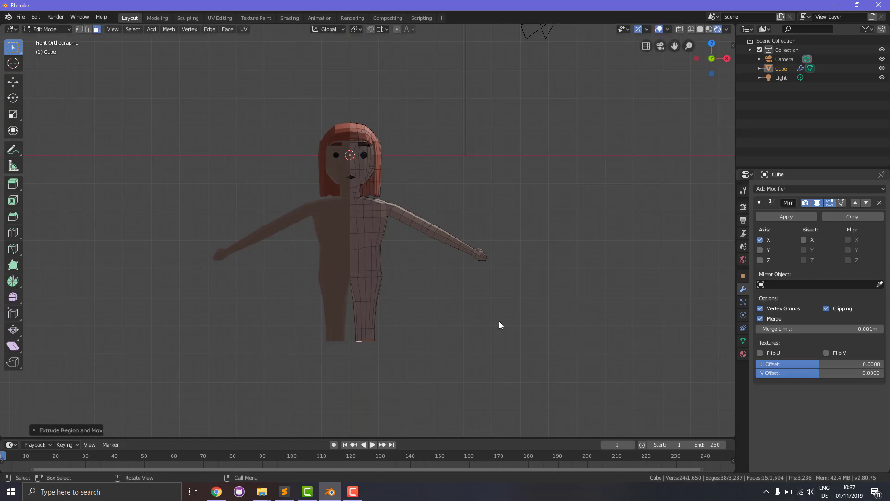
key("s")
left_click(494, 328)
key("e")
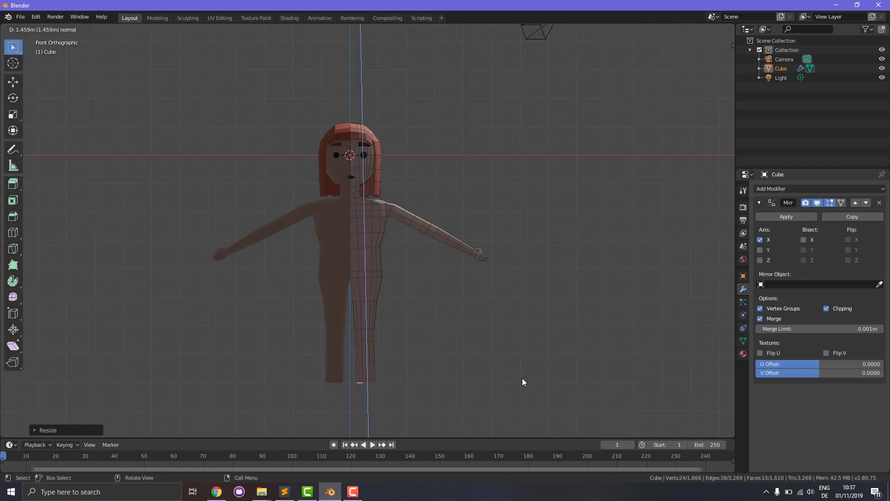
left_click(522, 371)
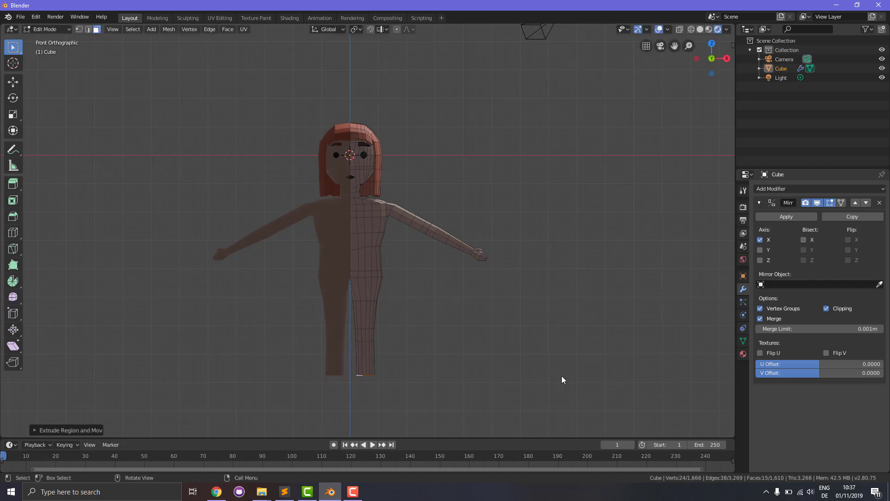
Scale the leg's bottom face down to just over half its size and extrude it slightly downward as an ankle.
key("s")
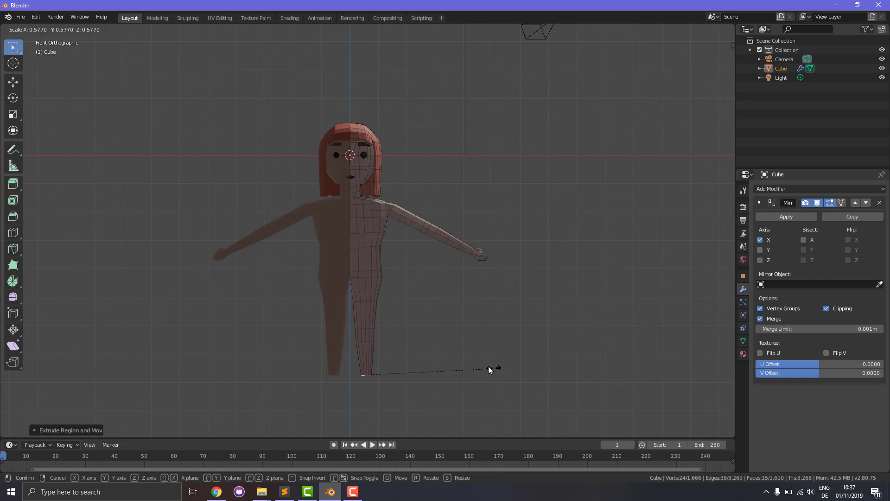
left_click(485, 368)
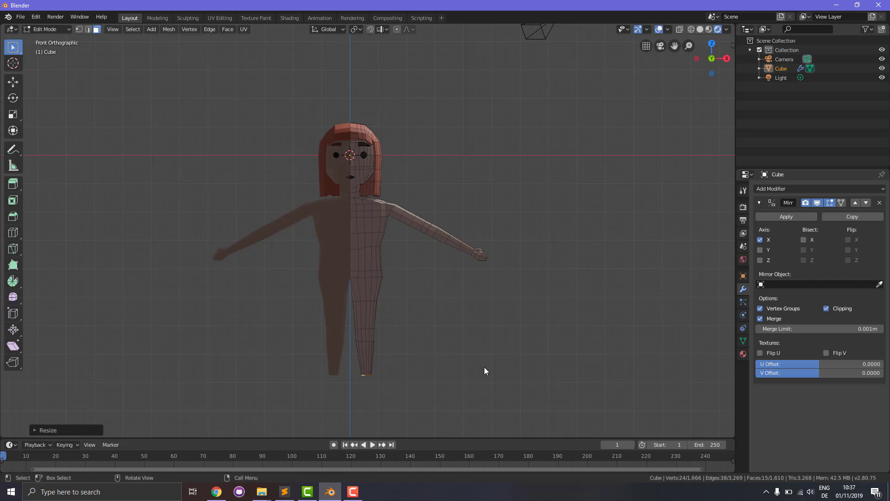
key("e")
left_click(489, 377)
left_click(572, 388)
middle_click_drag(572, 387, 449, 389)
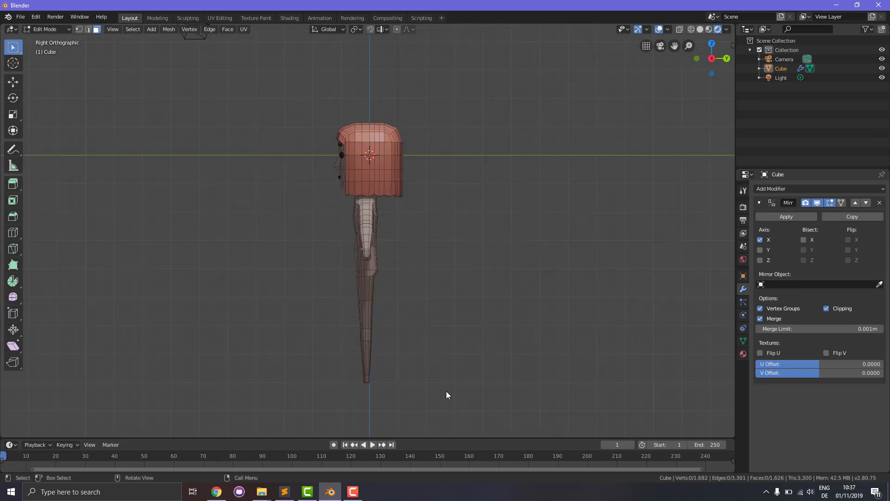
Try to box-select the body's leg and hip faces from the side view.
key("KP_3")
mouse_move(378, 407)
middle_mouse_down()
mouse_move(507, 424)
mouse_move(281, 416)
mouse_move(373, 416)
mouse_move(416, 403)
mouse_move(388, 405)
middle_mouse_up()
key("KP_1")
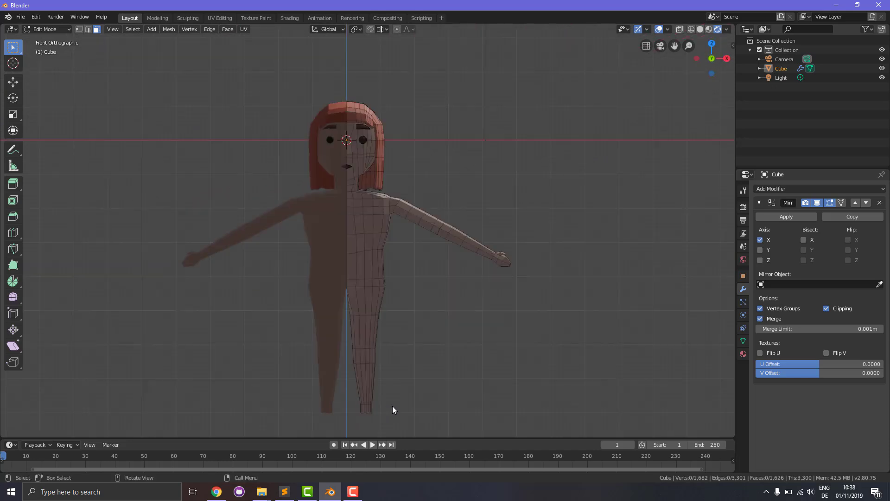
key("KP_3")
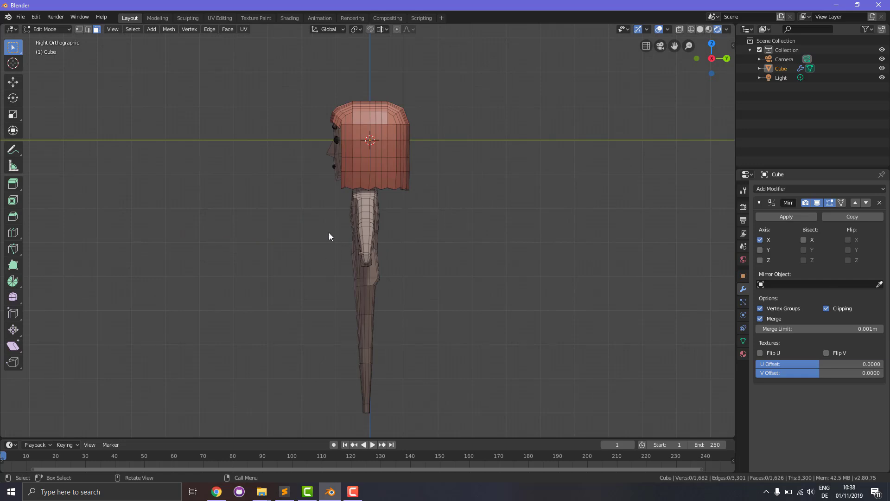
key("b")
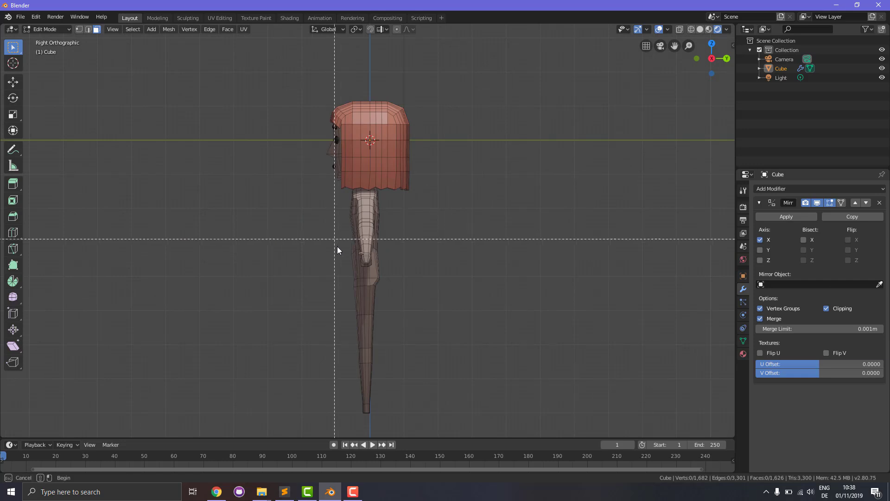
left_click_drag(349, 277, 428, 418)
middle_click_drag(422, 394, 513, 402)
key("b")
left_click_drag(350, 337, 398, 415)
Enable X-ray and box-select all faces of the torso and leg from below the chest down to the ankle.
key("b")
left_click(680, 29)
left_click_drag(346, 308, 402, 402)
key("b")
left_click_drag(342, 286, 425, 439)
key("b")
left_click_drag(338, 220, 397, 285)
key("b")
key("Escape")
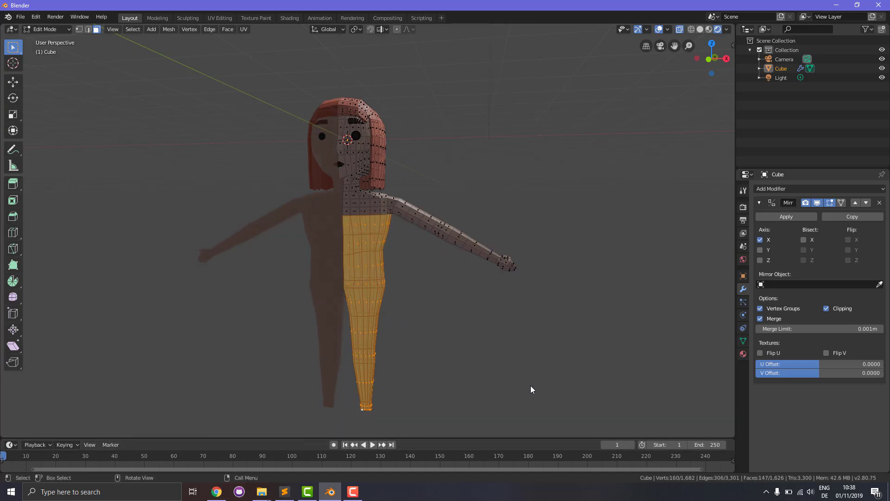
Scale the selected torso and leg faces up slightly along the Y axis in the side view.
key("KP_3")
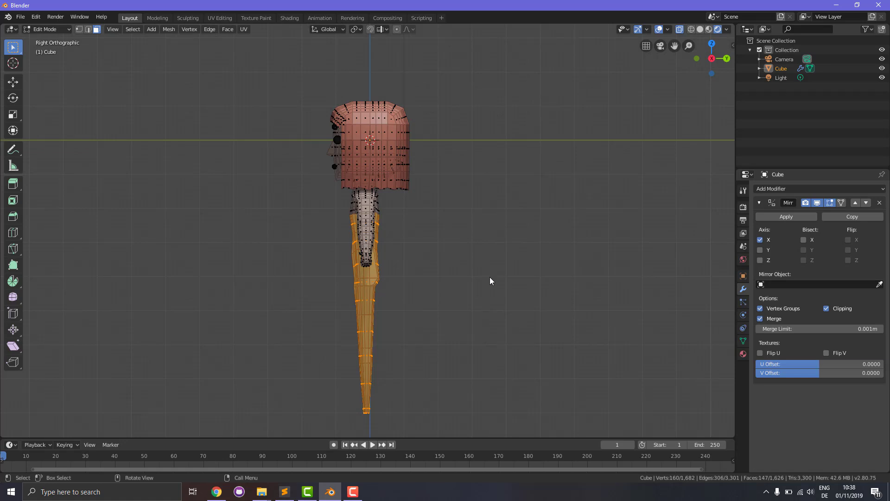
key("s")
key("y")
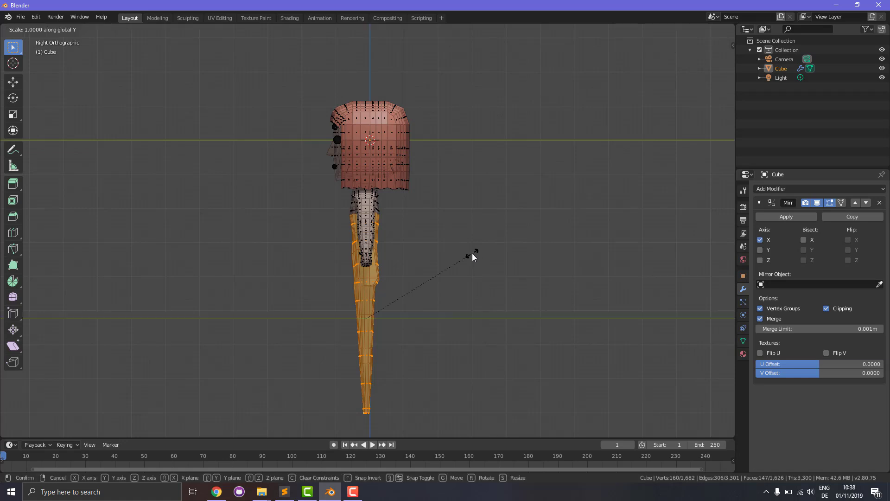
left_click(503, 266)
left_click(487, 332)
middle_click_drag(494, 343, 606, 355)
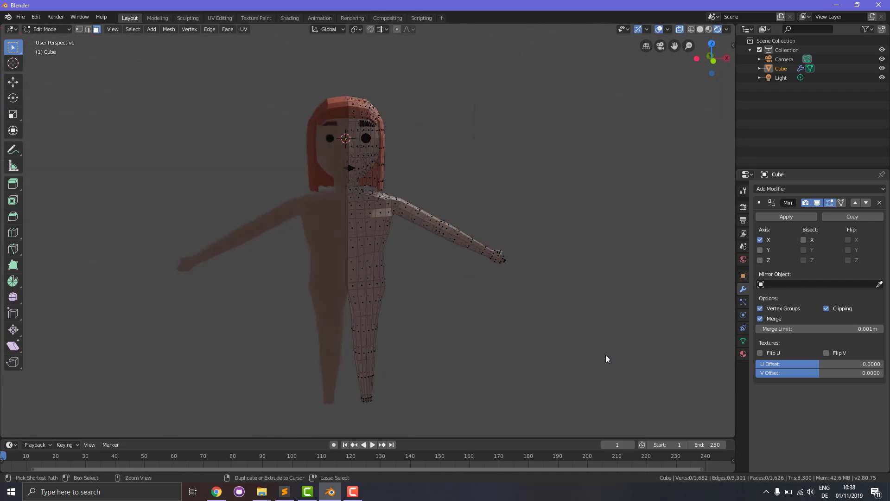
Restore the torso and leg selection and scale it slightly narrower along the X axis.
key("ctrl+z")
key("KP_1")
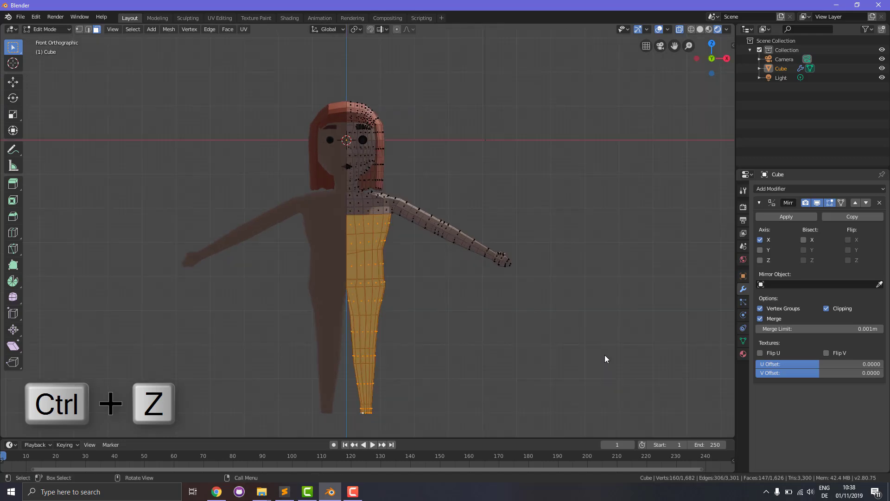
key("s")
key("x")
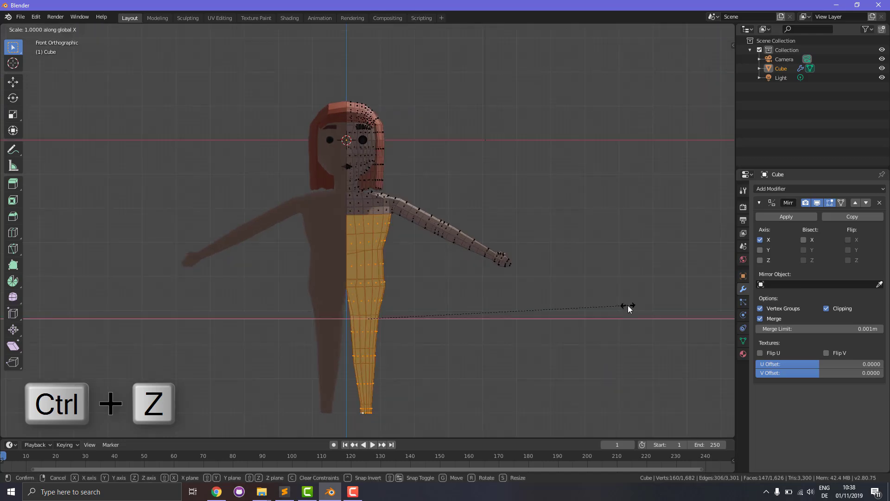
left_click(597, 323)
middle_click_drag(650, 352, 508, 358)
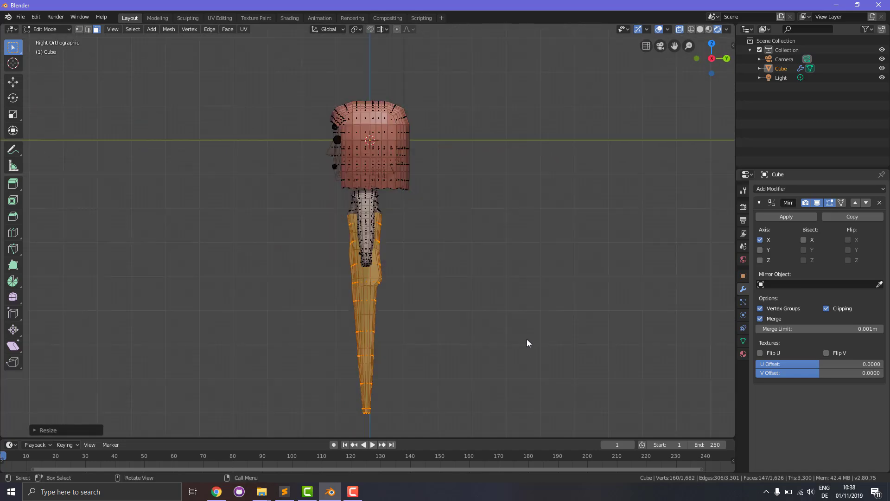
Scale the selected torso and leg faces along Y by about 1.1 and clear the selection.
key("s")
key("y")
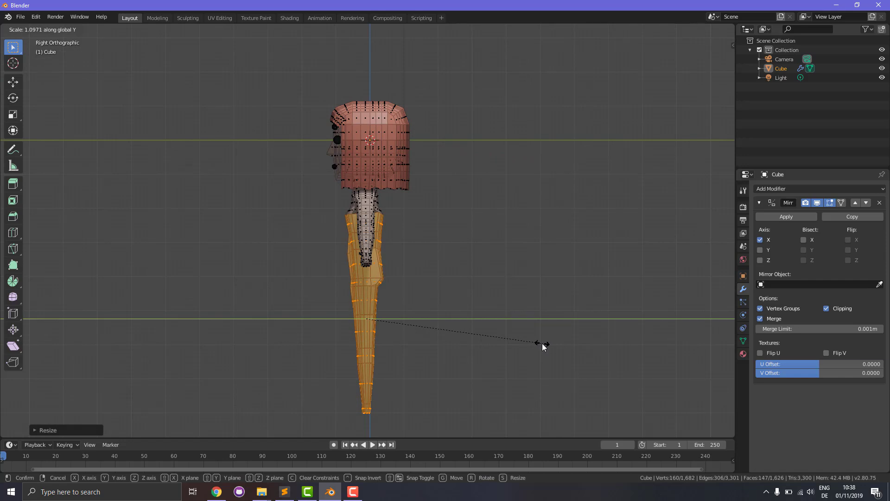
left_click(542, 343)
left_click(525, 366)
middle_click_drag(525, 366, 438, 398)
Turn off X-ray and move the protruding edge loop across the upper back about 0.09 m inward.
scroll(438, 398, "up", 6)
middle_click_drag(411, 305, 441, 302)
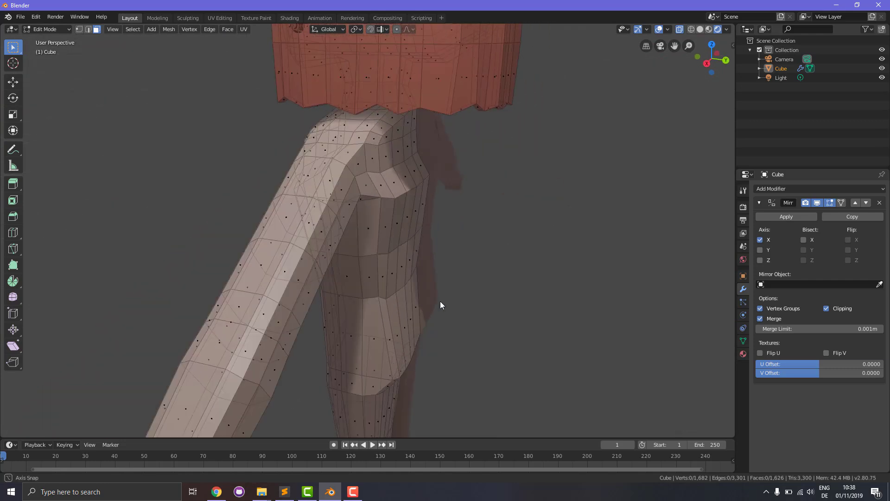
left_click(87, 29)
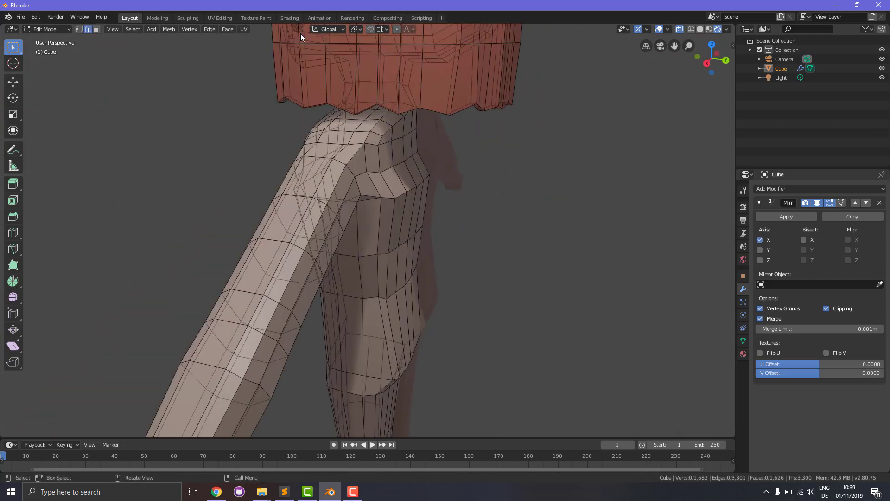
left_click(679, 30)
middle_click_drag(549, 164, 486, 187)
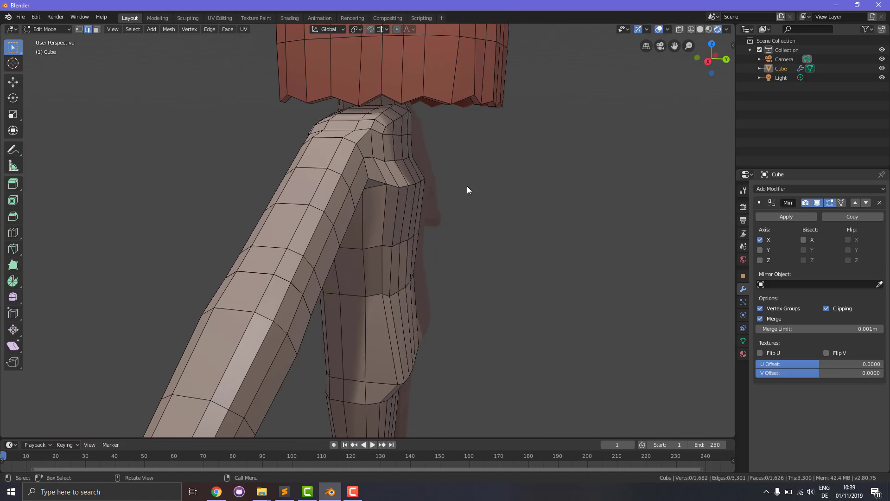
left_click(400, 191, "alt")
left_click(403, 188, "alt")
middle_click_drag(442, 205, 463, 206)
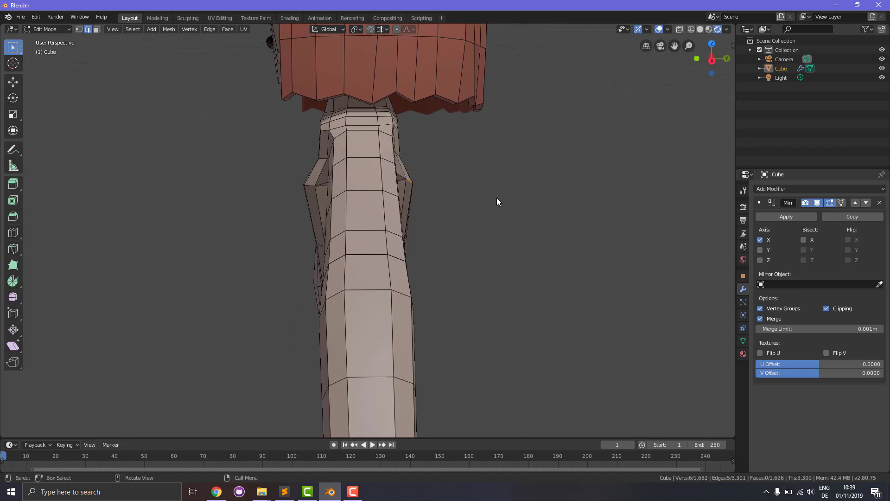
key("g")
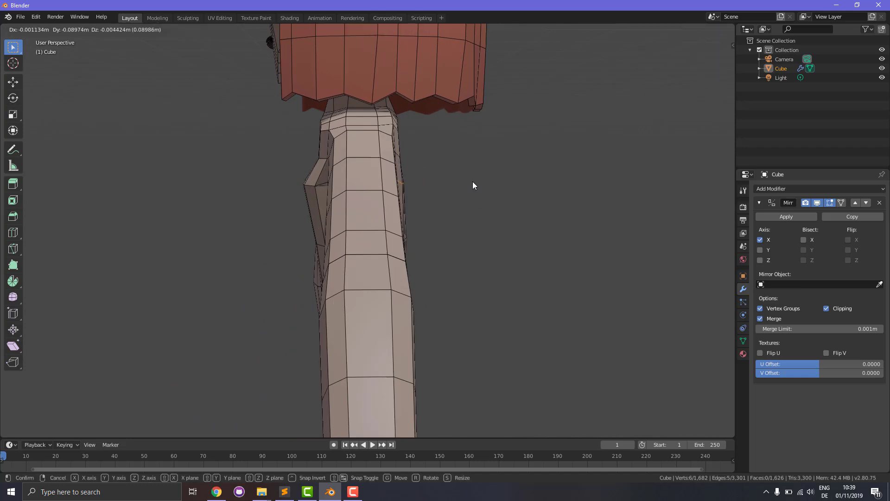
left_click(472, 181)
Move the protruding edge loop across the chest about 0.09 m inward and deselect it.
middle_click_drag(531, 242, 578, 248)
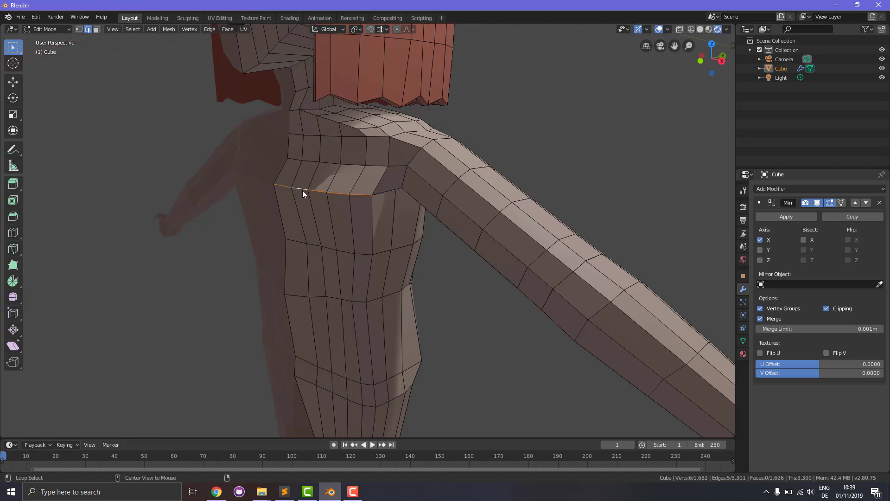
middle_click_drag(541, 240, 505, 235)
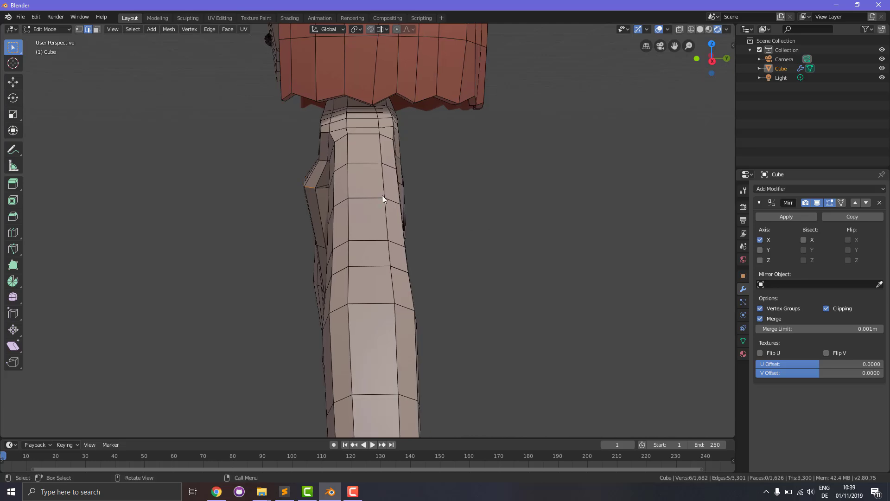
key("g")
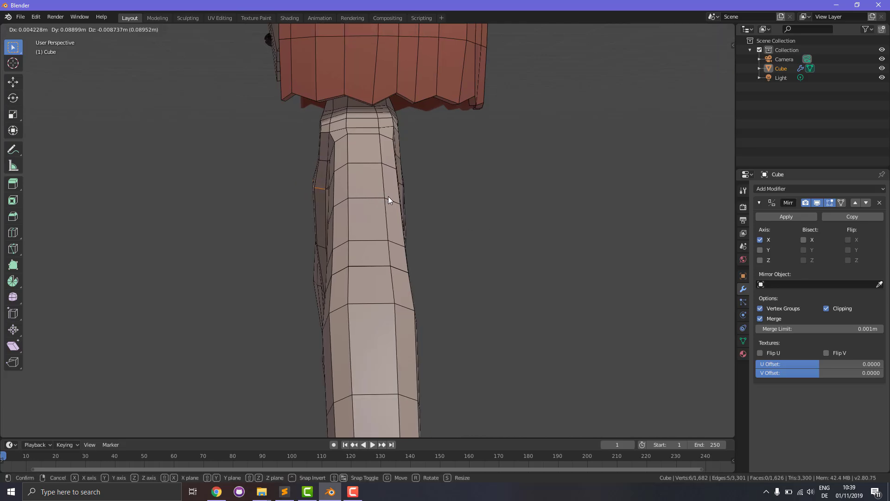
left_click(389, 196)
left_click(535, 271)
Examine the reshaped body's proportions from several angles and distances.
middle_click_drag(534, 271, 511, 337)
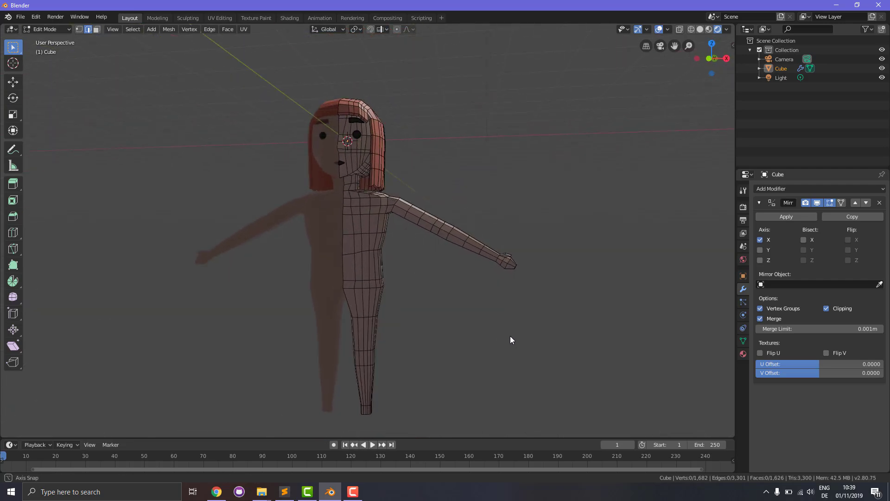
scroll(509, 341, "down", 2)
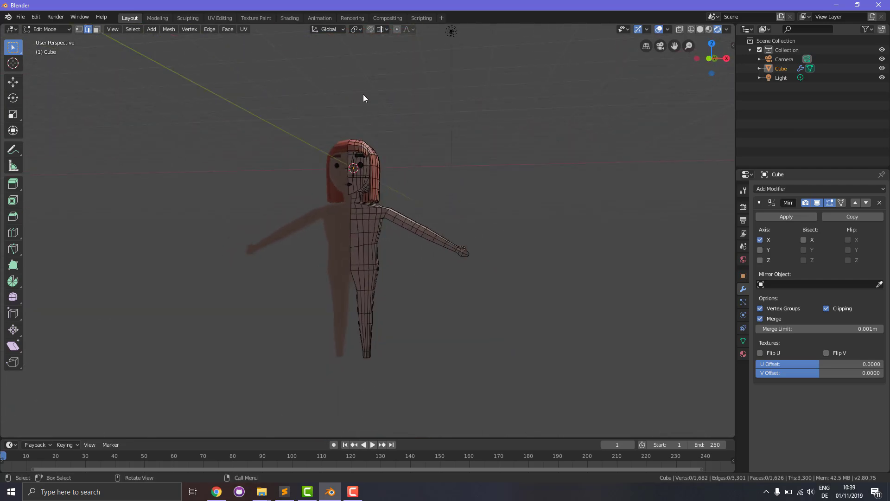
scroll(407, 326, "up", 4)
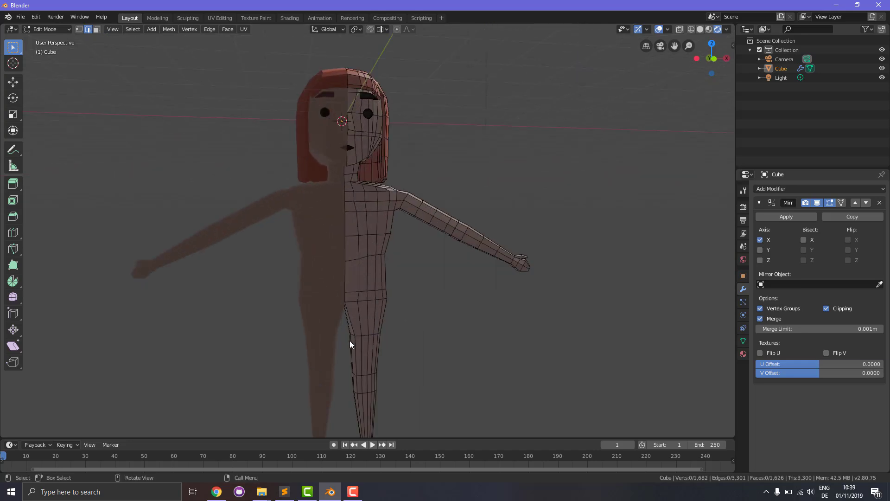
middle_click_drag(413, 360, 367, 352)
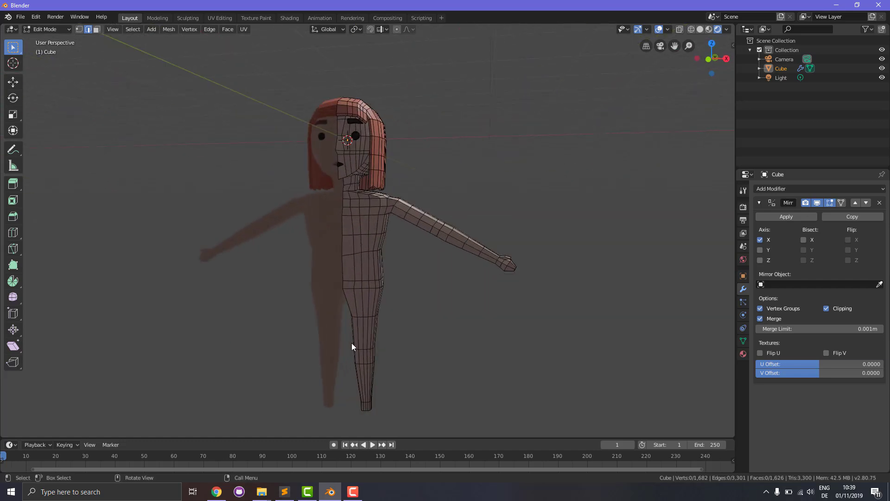
scroll(310, 360, "down", 2)
middle_click_drag(310, 360, 333, 377)
scroll(355, 368, "up", 1)
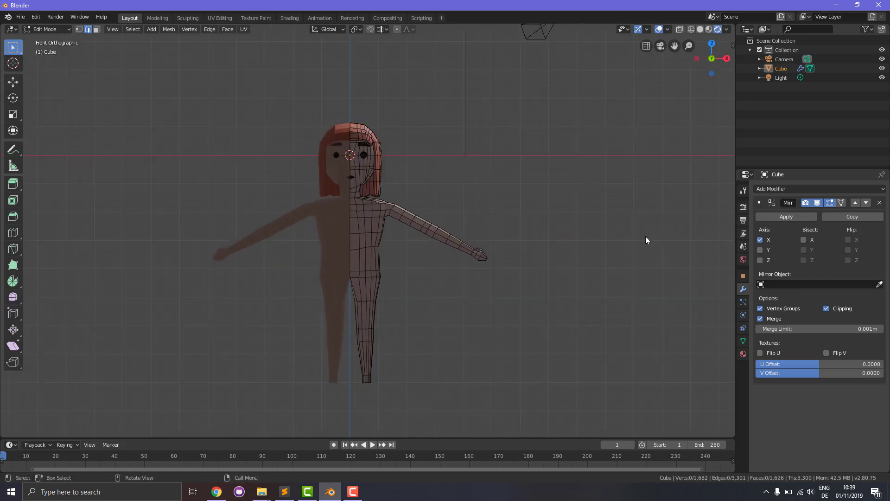
Try to select the front and side faces of the ankle segment in the front view.
scroll(646, 240, "up", 4)
left_click_drag(679, 47, 668, 101)
left_click_drag(674, 49, 509, 93)
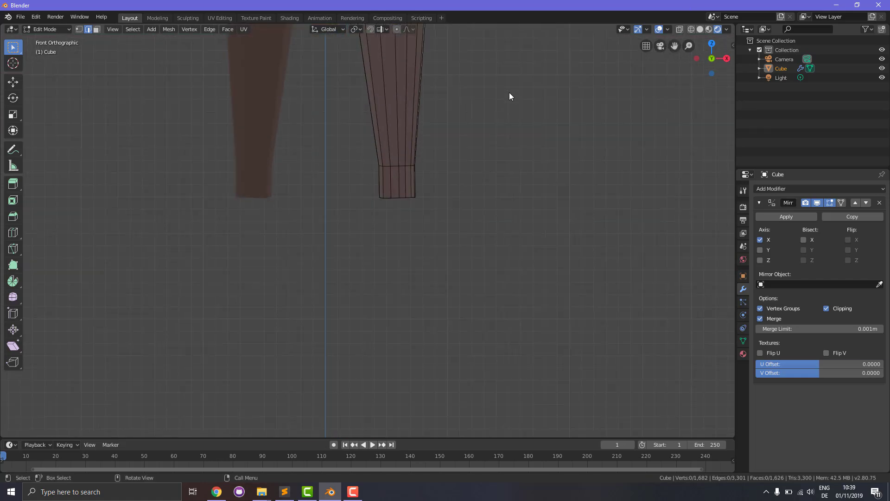
scroll(430, 126, "up", 4)
left_click(96, 30)
left_click(397, 156)
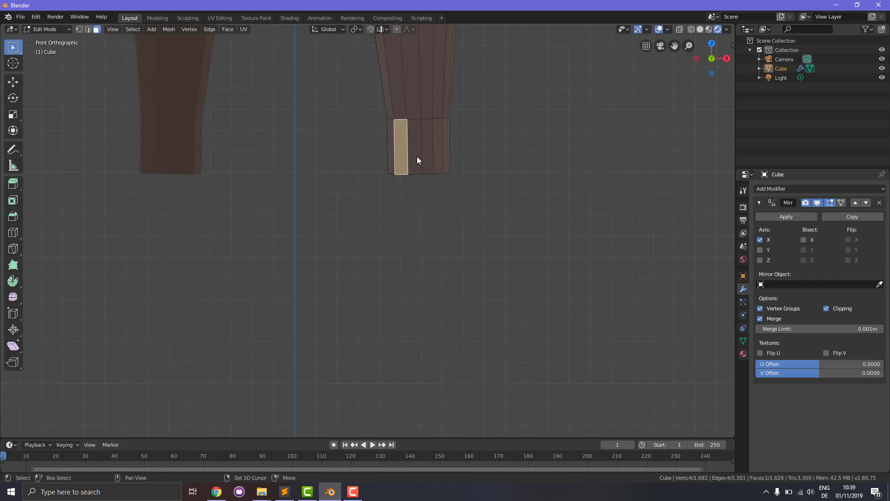
left_click(416, 157, "shift")
left_click(430, 155, "shift")
left_click(440, 153, "shift")
left_click(448, 152, "shift")
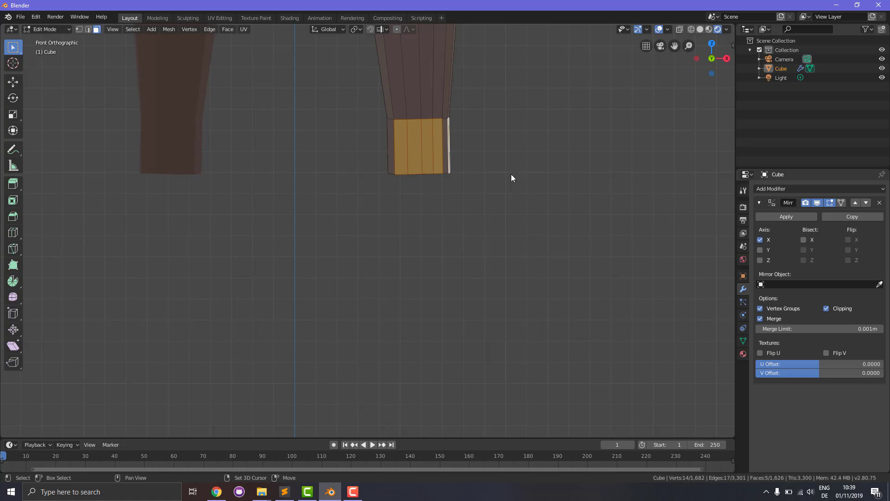
left_click(447, 157, "shift")
left_click(391, 151, "shift")
middle_click_drag(504, 180, 433, 185)
Select the five adjoining front faces of the ankle segment.
left_click(355, 162)
left_click(337, 167)
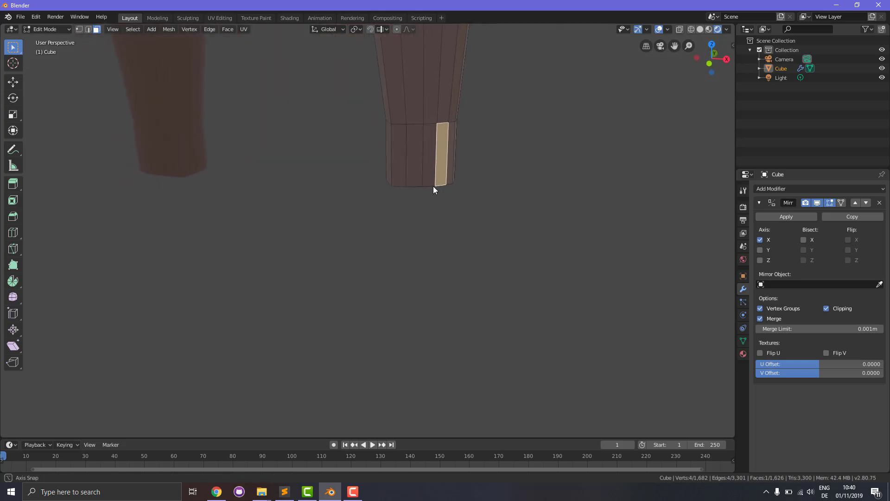
left_click(450, 150, "shift")
left_click(423, 153, "shift")
left_click(413, 155, "shift")
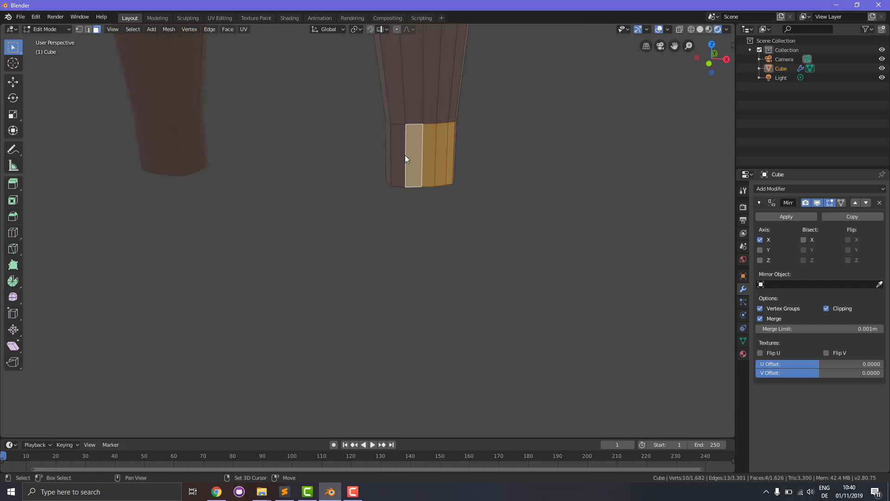
left_click(399, 155, "shift")
Extrude the selected ankle faces forward in the right side view to form the foot.
key("KP_3")
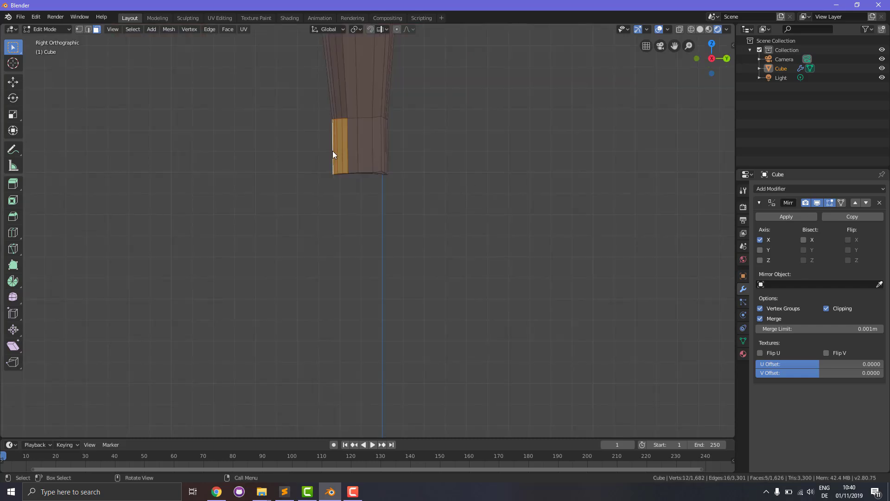
key("e")
left_click(261, 154)
scroll(299, 169, "down", 7)
scroll(300, 169, "up", 8)
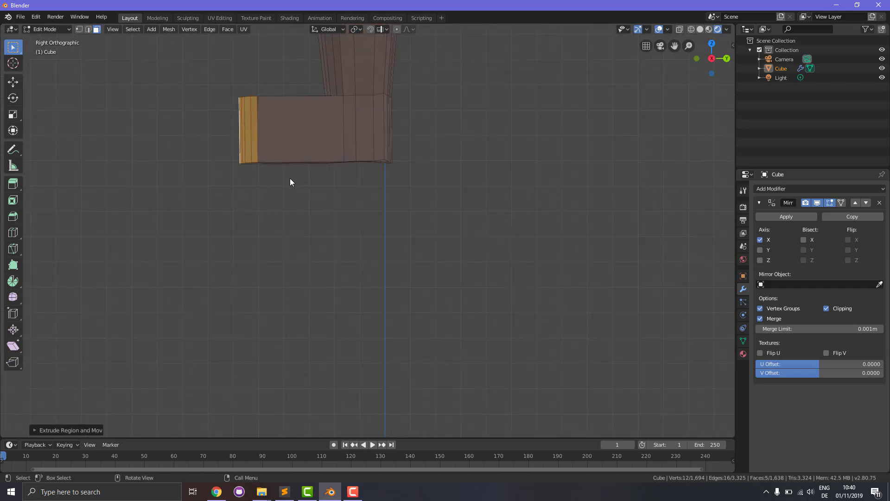
Scale the foot's front faces to about 0.78, lower them about 0.02 m and deselect them.
key("s")
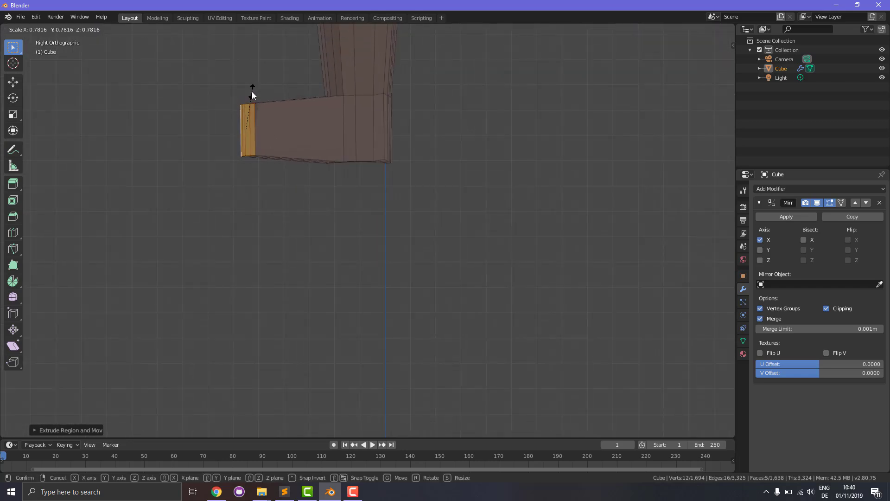
left_click(252, 95)
key("g")
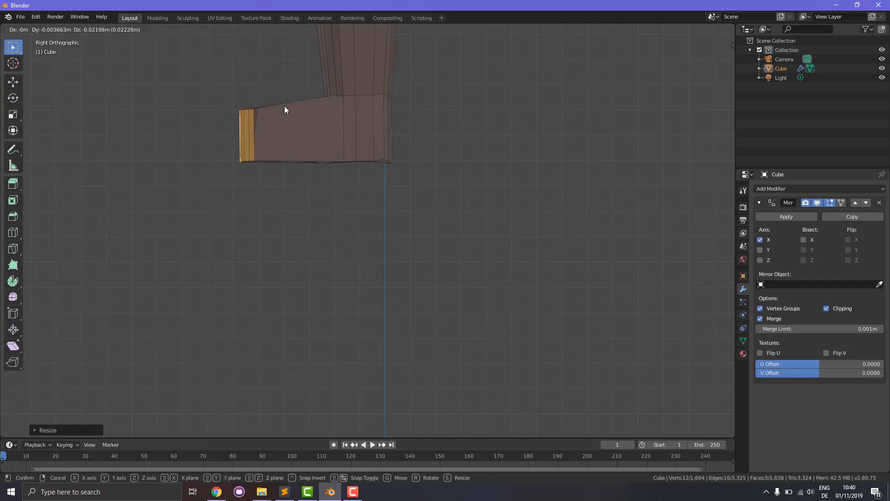
left_click(285, 107)
left_click(201, 120)
middle_click_drag(201, 120, 433, 201)
scroll(477, 212, "down", 3)
scroll(436, 198, "up", 5)
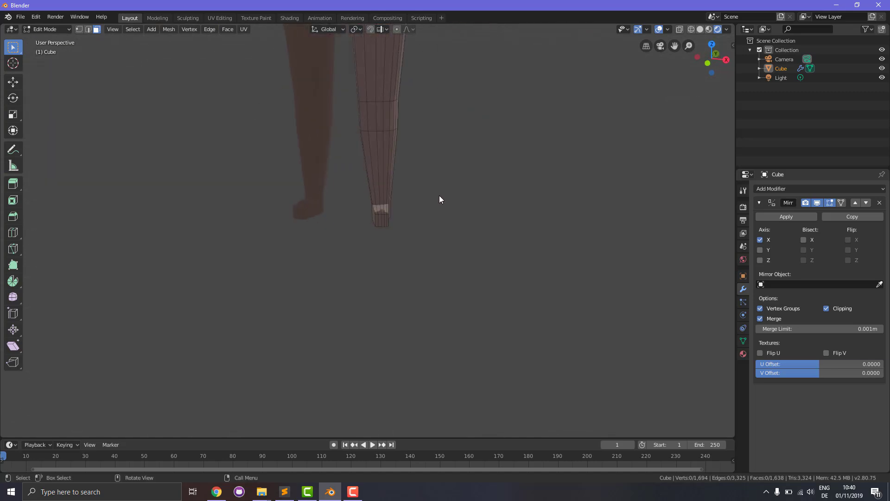
Scale the upper of the two close-set hip edge loops up to about 1.03.
left_click_drag(678, 49, 665, 239)
scroll(454, 106, "up", 4)
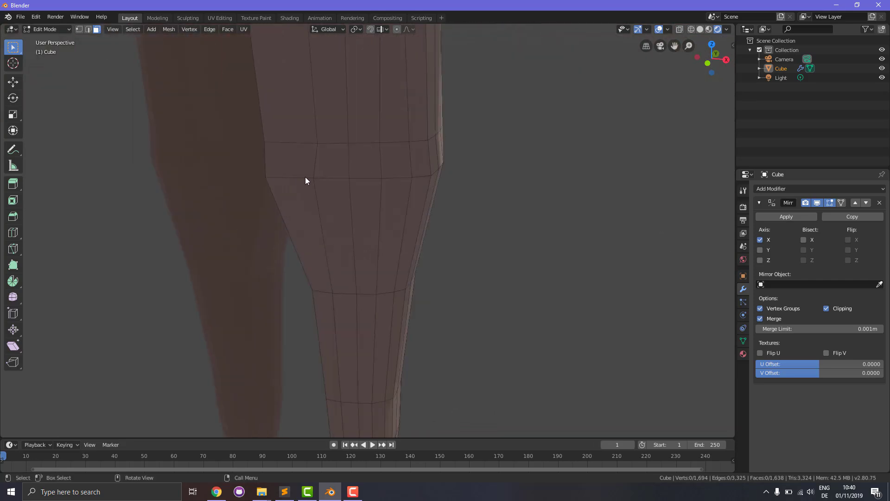
left_click(285, 151)
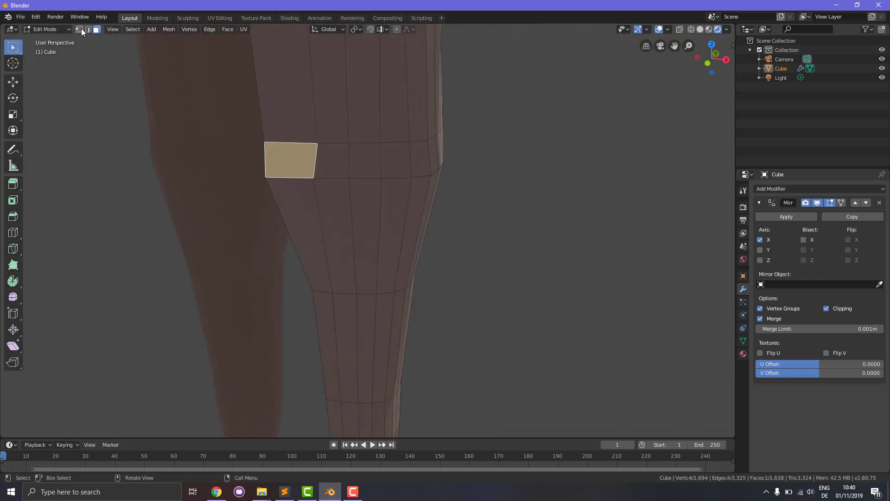
left_click(81, 29)
left_click(88, 30)
left_click(297, 144)
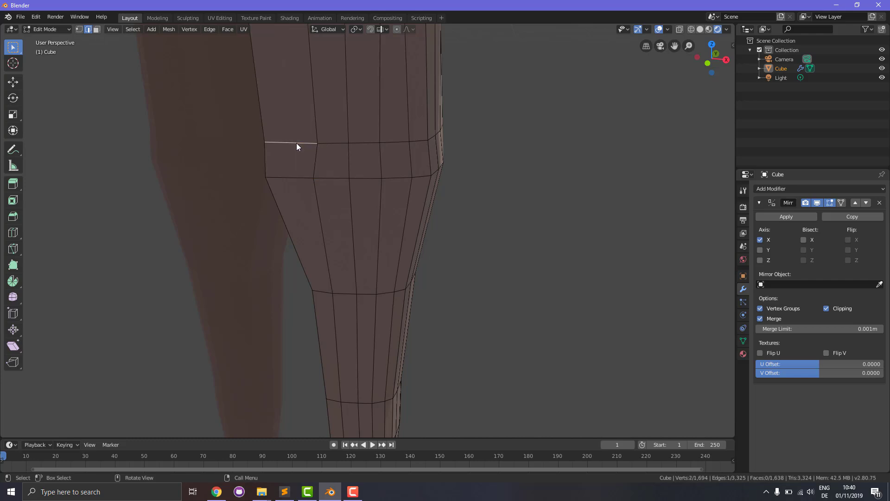
left_click(297, 144, "alt")
middle_click_drag(297, 144, 465, 181)
key("KP_3")
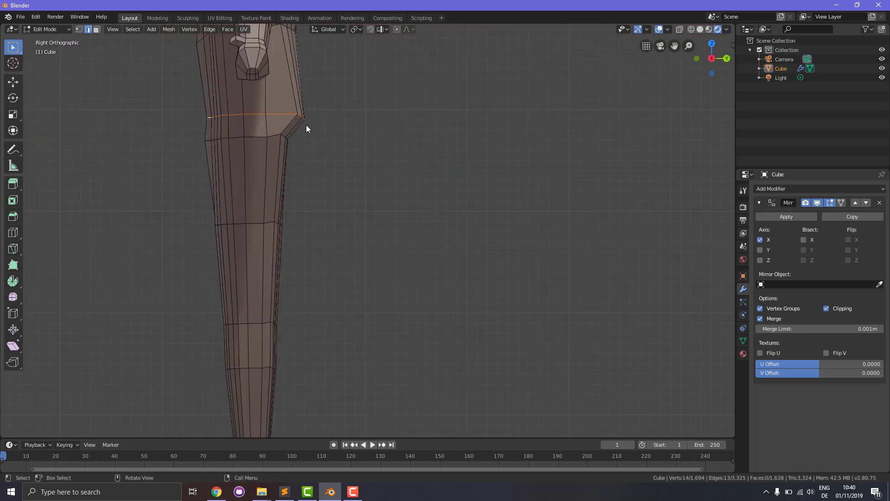
key("s")
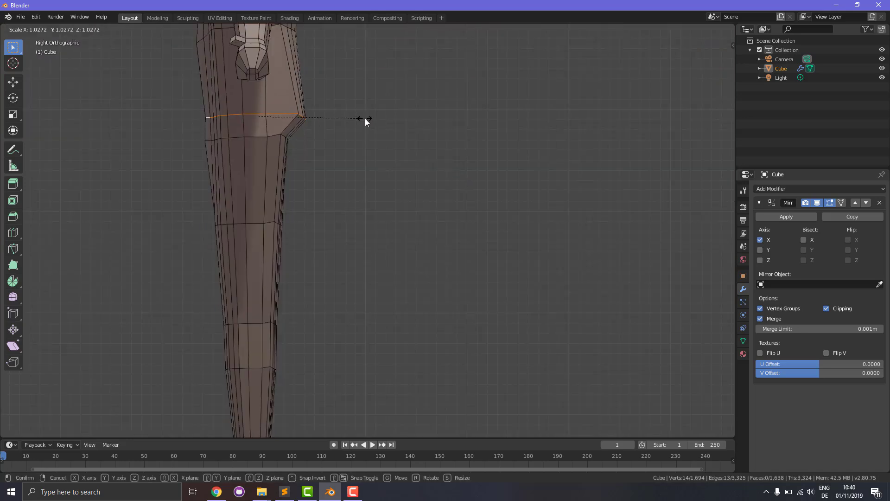
left_click(370, 122)
Slide the waist edge loop slightly downward along the torso and deselect it.
middle_click_drag(338, 167, 384, 129)
left_click(366, 113)
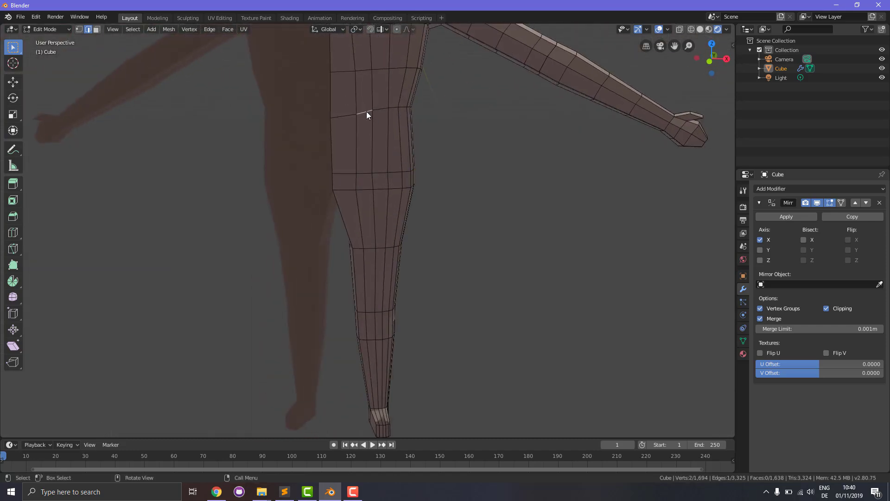
left_click(367, 113, "alt")
key("g")
key("g")
left_click(367, 125)
left_click(532, 194)
mouse_move(532, 194)
middle_mouse_down()
mouse_move(320, 215)
mouse_move(415, 203)
mouse_move(441, 187)
mouse_move(519, 189)
middle_mouse_up()
scroll(519, 189, "down", 8)
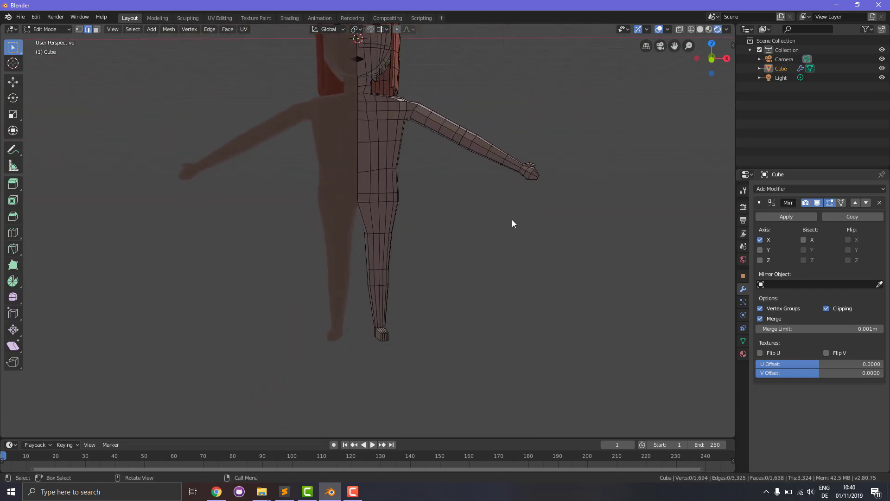
scroll(519, 215, "up", 7)
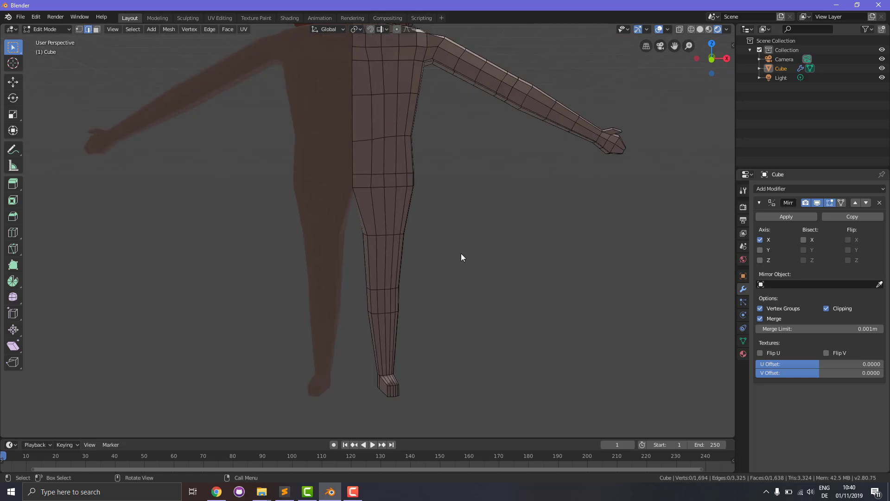
Enlarge the thigh edge loop below the crotch slightly and deselect it.
left_click(375, 239, "alt")
key("s")
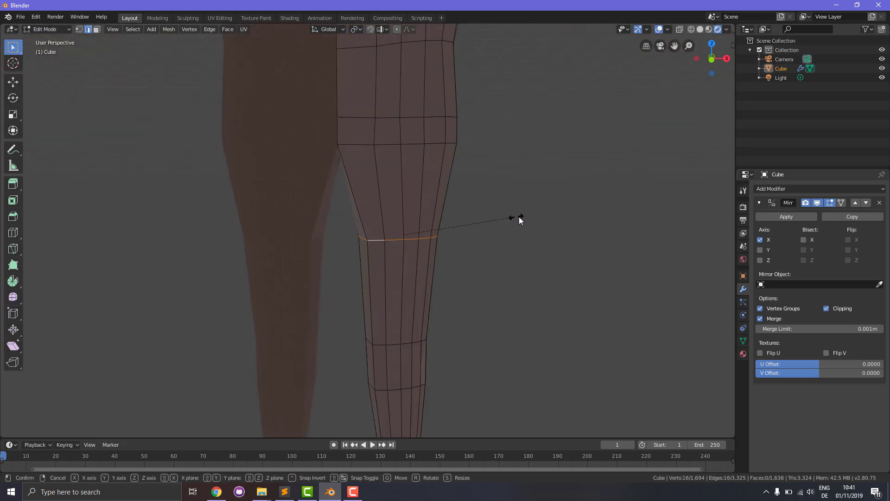
left_click(527, 219)
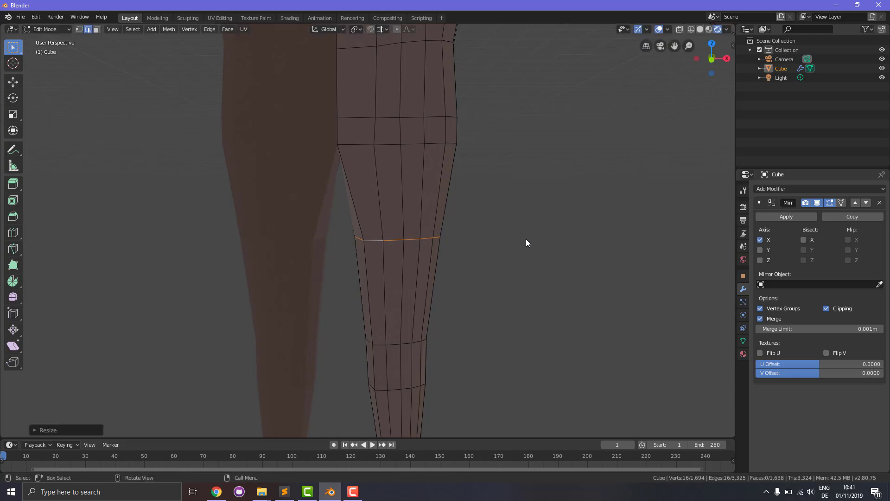
left_click(527, 238)
scroll(522, 239, "down", 4)
middle_click_drag(522, 240, 544, 240)
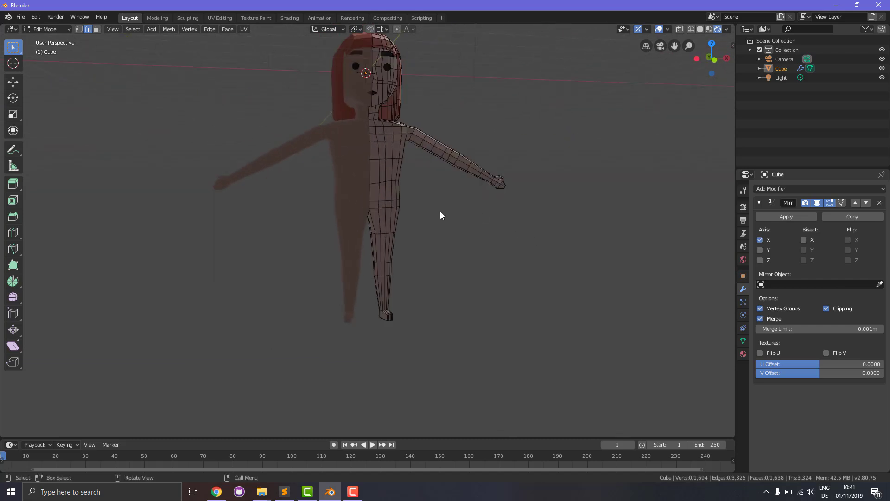
middle_click_drag(453, 201, 439, 230)
scroll(438, 228, "up", 2)
scroll(436, 223, "up", 3)
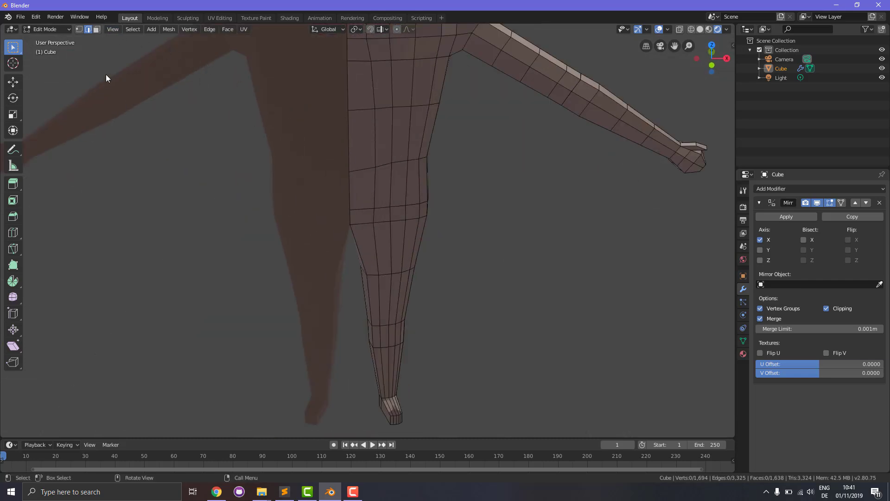
Show the material settings, and add an edge loop around the lower leg just above the foot in the front view.
left_click(97, 29)
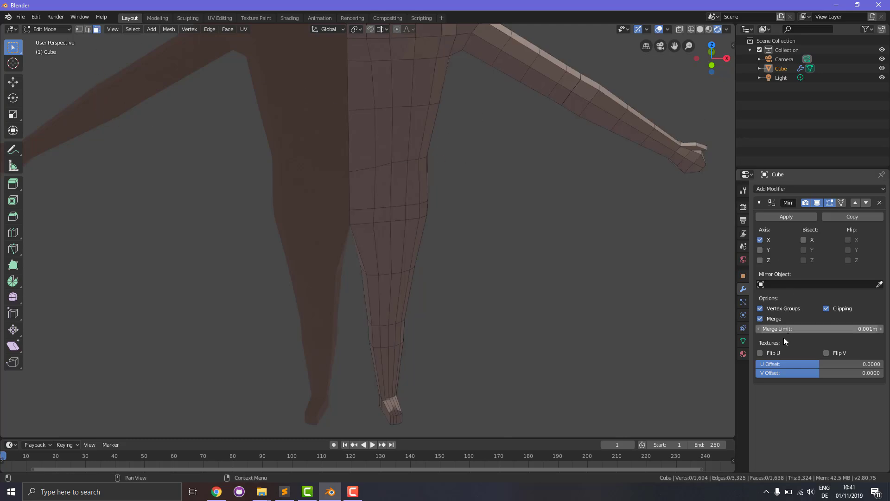
left_click(742, 354)
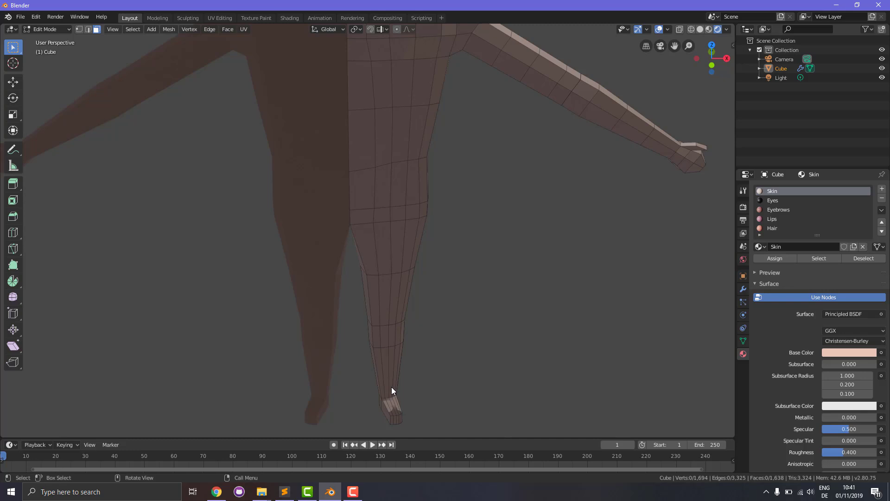
key("KP_1")
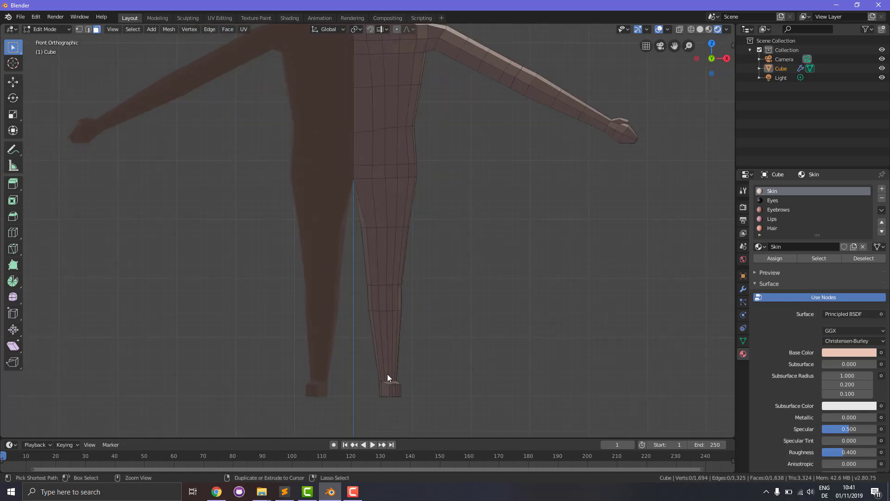
key("ctrl+r")
left_click(386, 370)
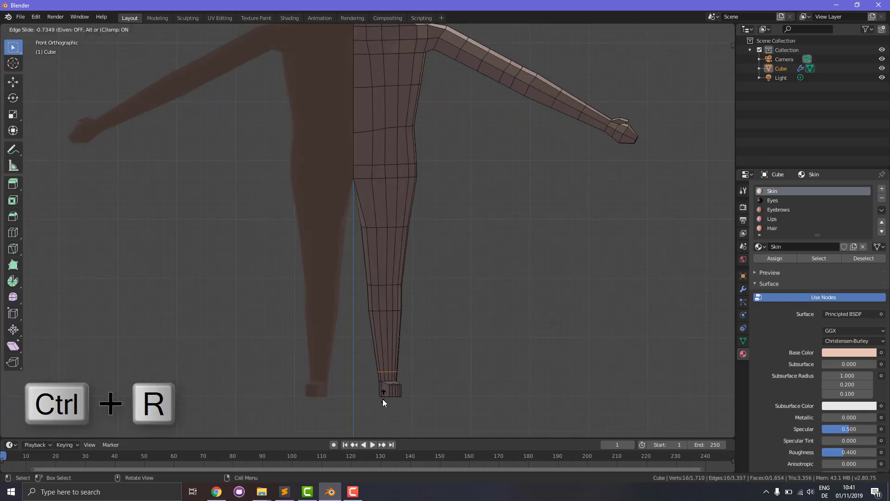
left_click(382, 401)
left_click(449, 363)
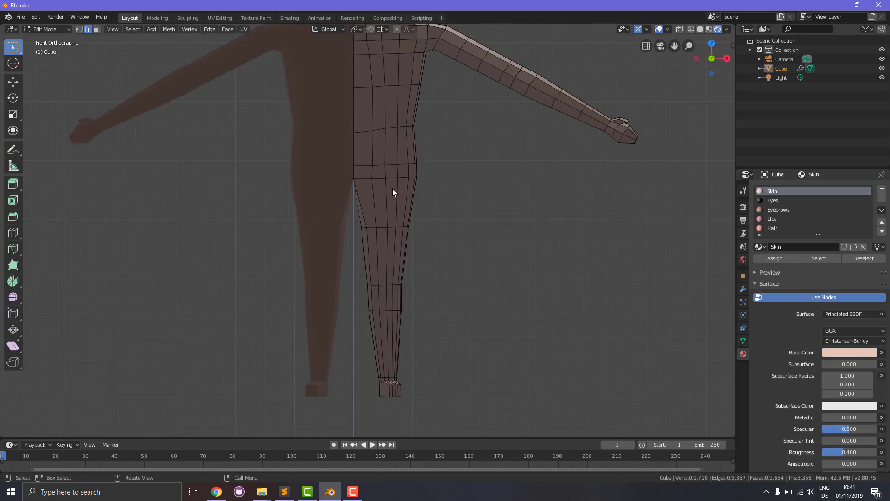
Add a centred edge loop between the waist loop and the upper hip loop.
key("ctrl+r")
left_click(374, 148)
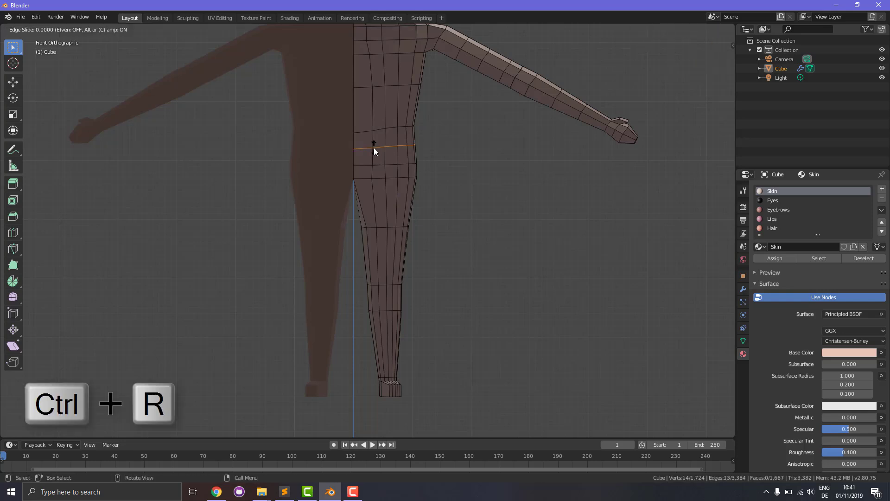
left_click(373, 147)
left_click(611, 327)
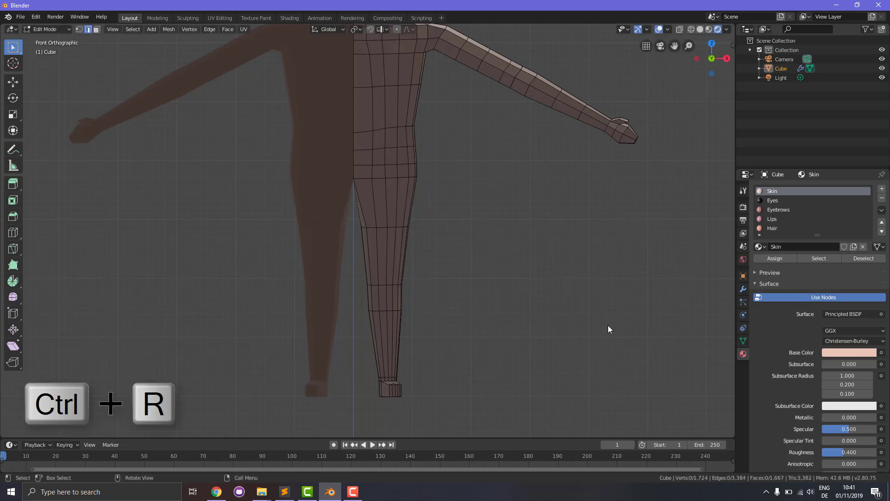
Box-select the front faces from the new hip loop down to the loop above the foot.
left_click(97, 30)
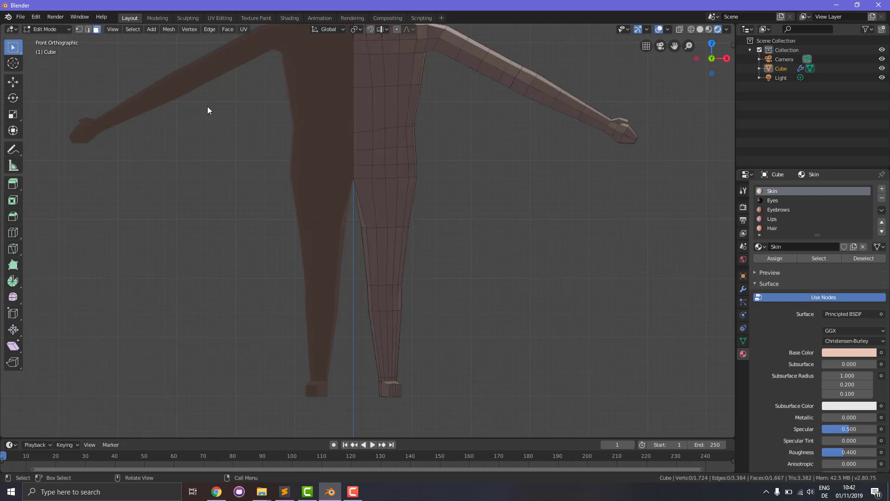
key("b")
left_click_drag(341, 155, 475, 366)
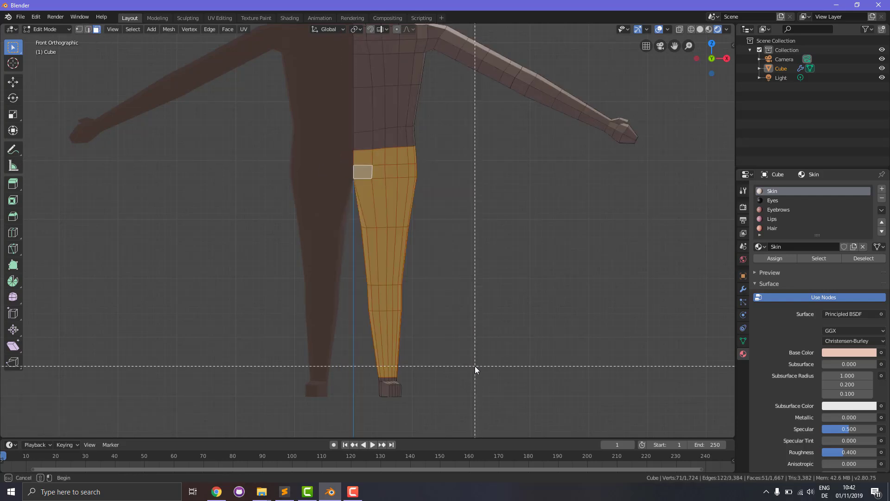
Extend the face selection around the side and back of the hips and leg.
middle_click_drag(522, 330, 397, 327)
key("b")
left_click_drag(251, 149, 317, 374)
key("b")
middle_click_drag(503, 352, 369, 267)
left_click_drag(337, 165, 363, 238)
key("b")
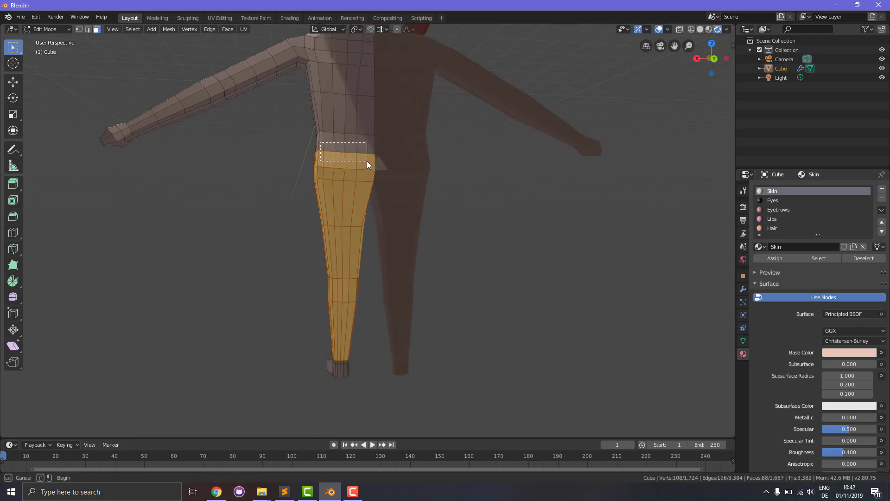
left_click_drag(367, 161, 367, 162)
Add the remaining hip and inner-leg faces to complete the selection of the trouser area.
middle_click_drag(497, 324, 625, 340)
key("b")
left_click_drag(323, 138, 406, 153)
middle_click_drag(487, 269, 230, 272)
key("b")
left_click_drag(403, 272, 411, 288)
left_click_drag(427, 329, 426, 330)
key("b")
key("Escape")
middle_click_drag(348, 316, 213, 304)
scroll(302, 324, "down", 2)
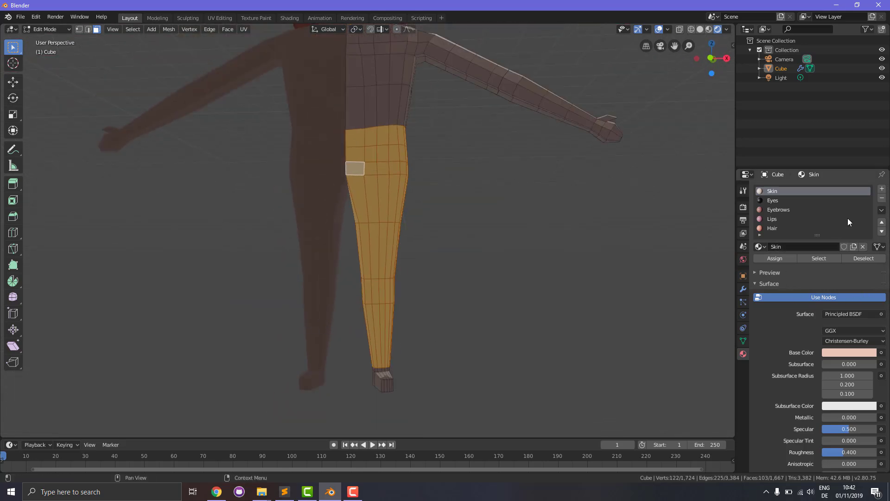
Add a material slot with a new material named Jeans.
left_click(882, 189)
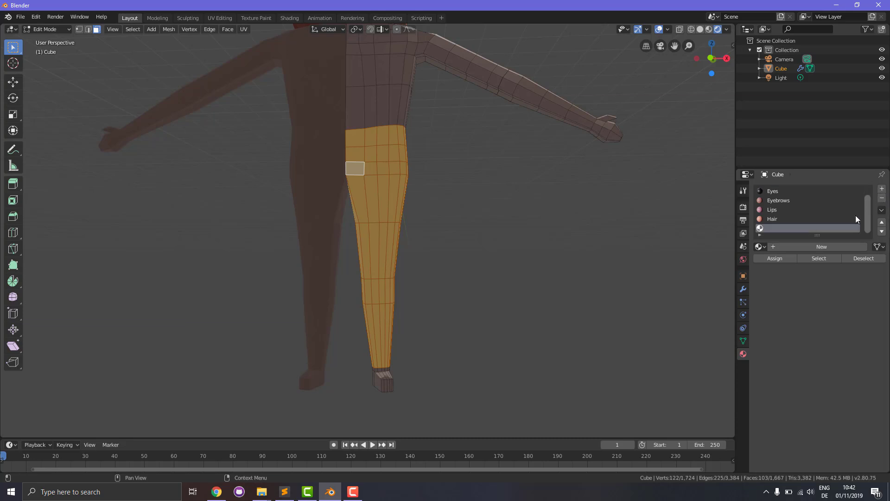
left_click(816, 247)
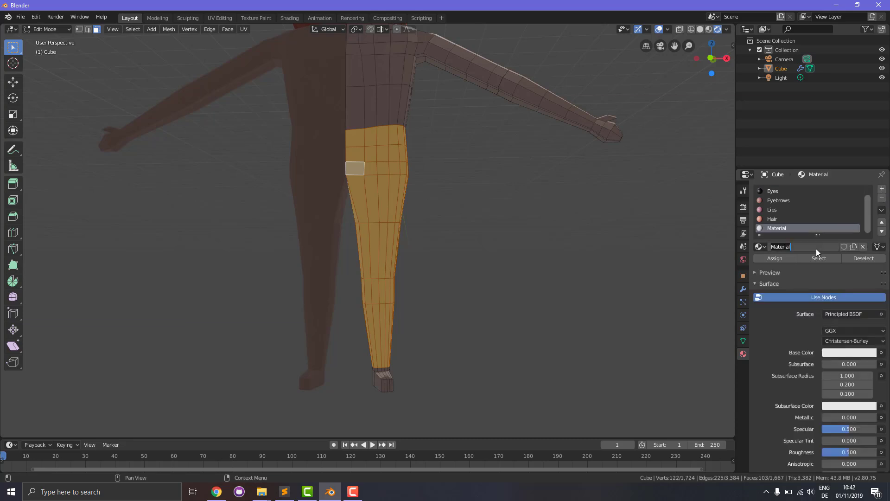
type("Jeans")
key("Return")
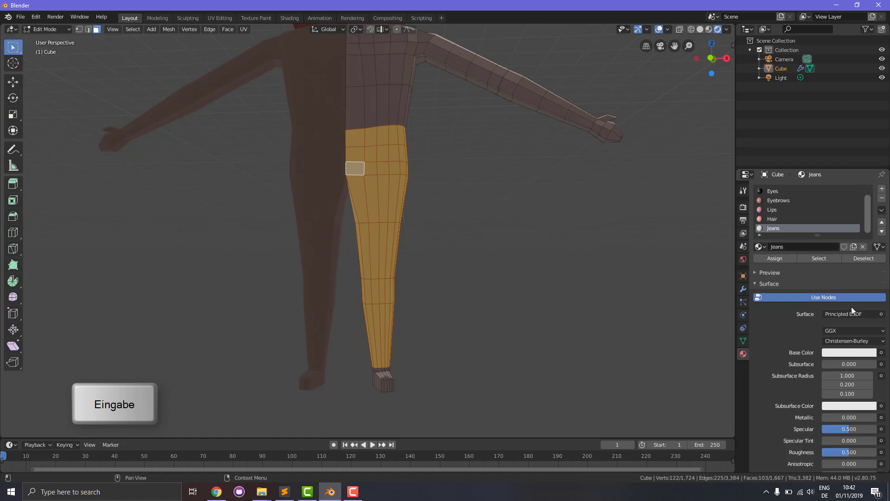
Assign Jeans to the selected faces and set its base color to light blue, about H 0.590, S 0.174, V 0.906.
left_click(771, 258)
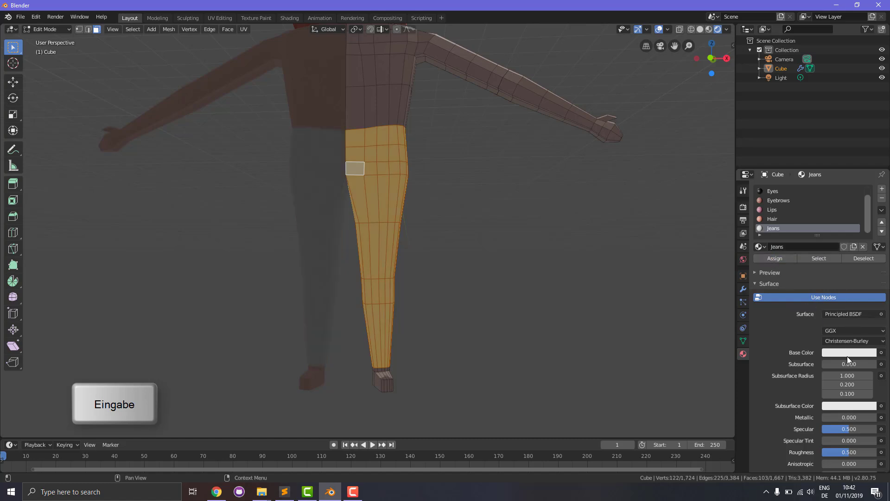
left_click(847, 354)
left_click(833, 247)
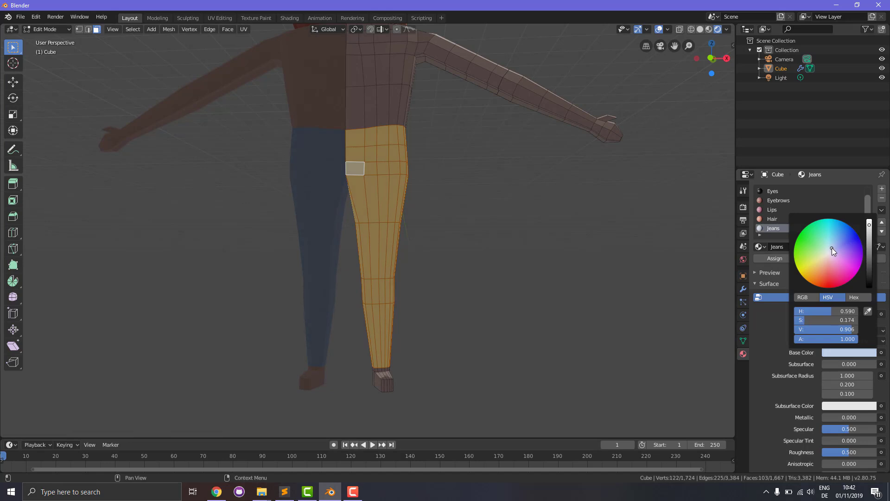
Extrude the selected jeans faces in place and offset them along their normals with Shrink/Fatten.
key("e")
right_click(519, 275)
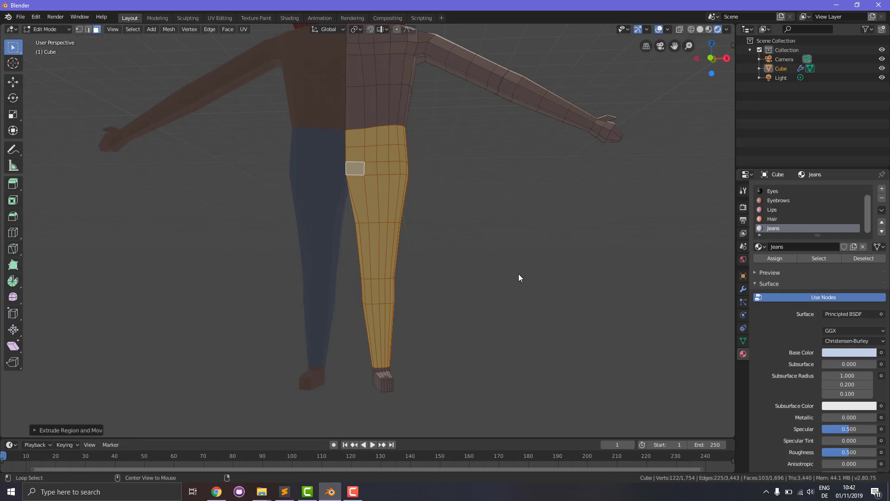
key("alt+s")
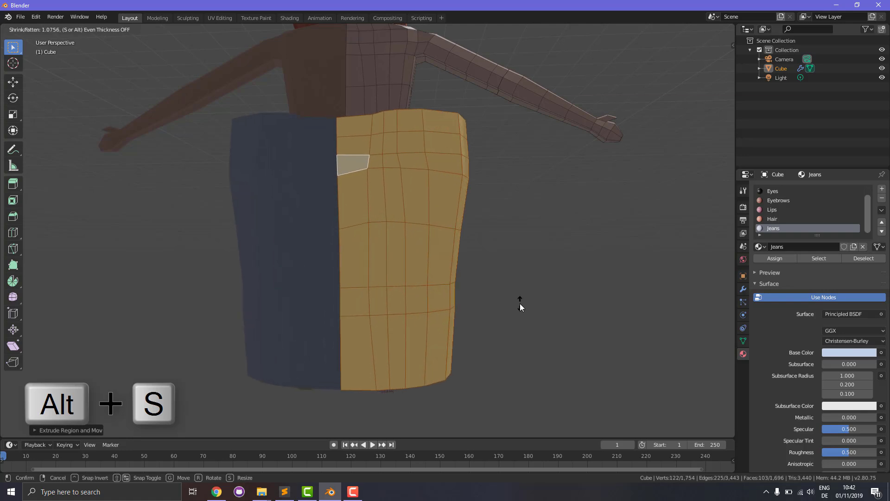
left_click(522, 273)
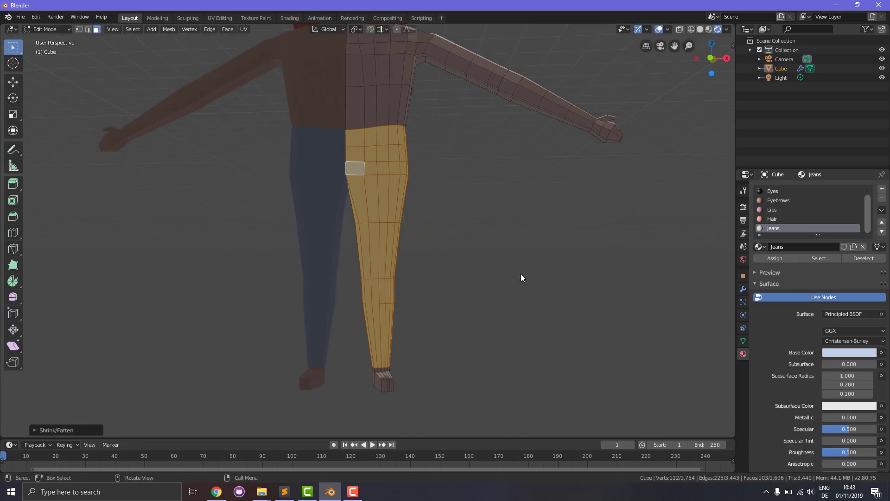
Restore the jeans face selection and fatten it slightly outward, by about 0.016.
key("alt+a")
middle_click_drag(553, 338, 497, 292)
scroll(499, 294, "up", 2)
key("alt+s")
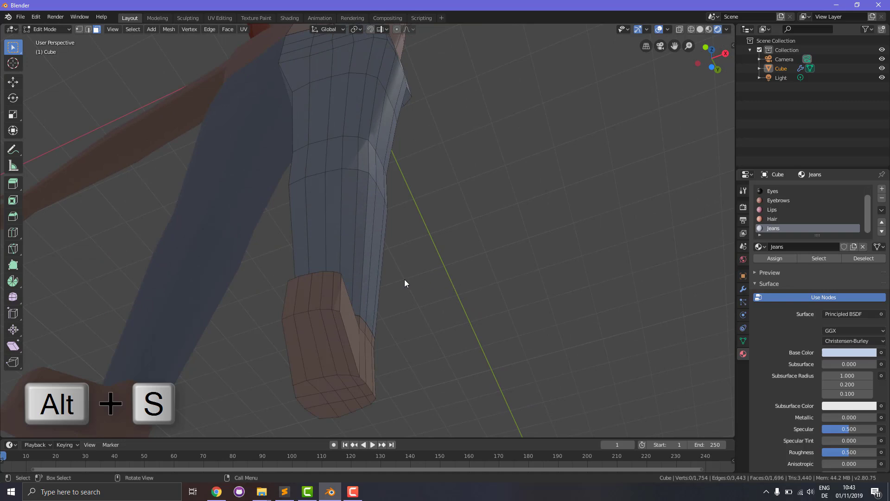
key("ctrl+z")
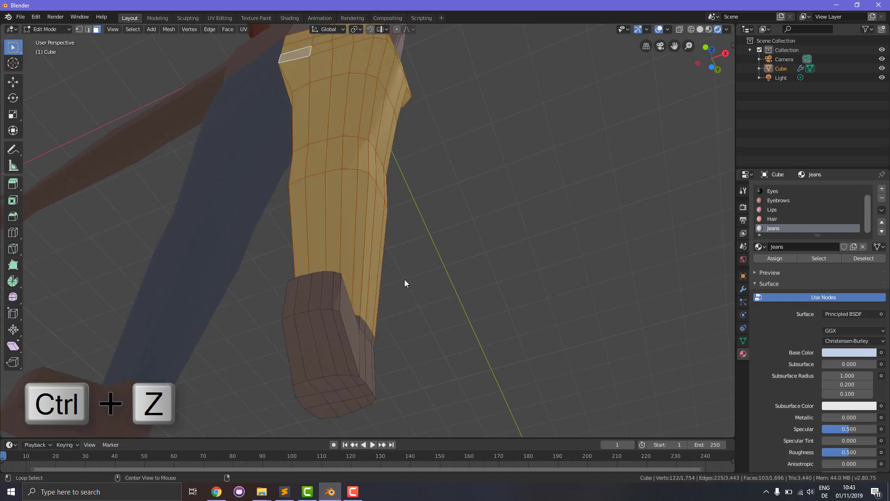
key("alt+s")
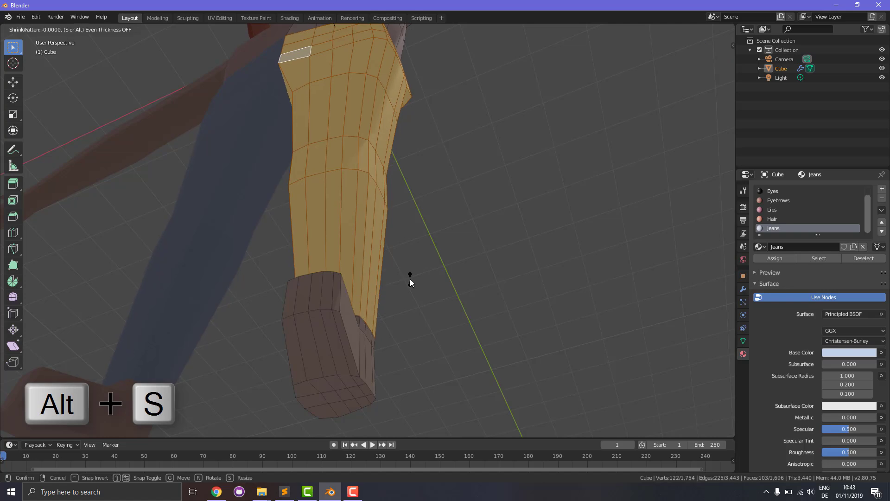
right_click(410, 280)
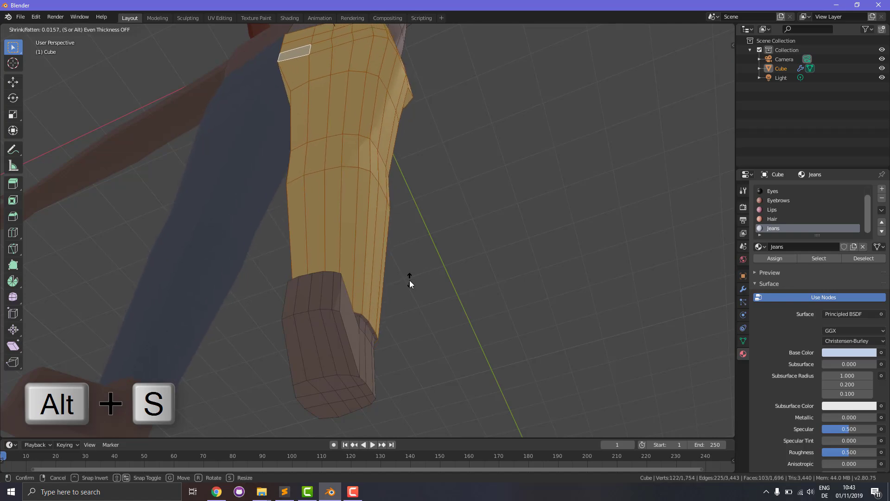
left_click(453, 281)
Select the first faces of the thin skin-colored rim at the bottom hem of the trouser leg.
middle_click_drag(448, 270, 498, 240)
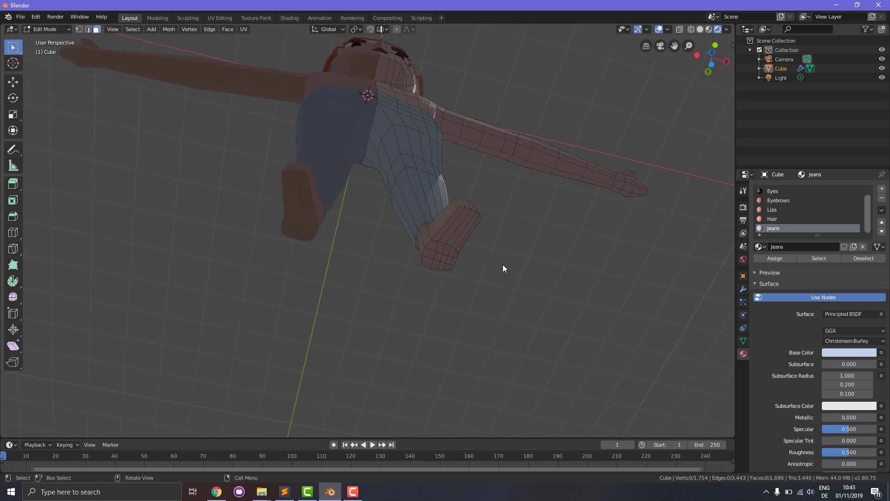
scroll(522, 246, "up", 5)
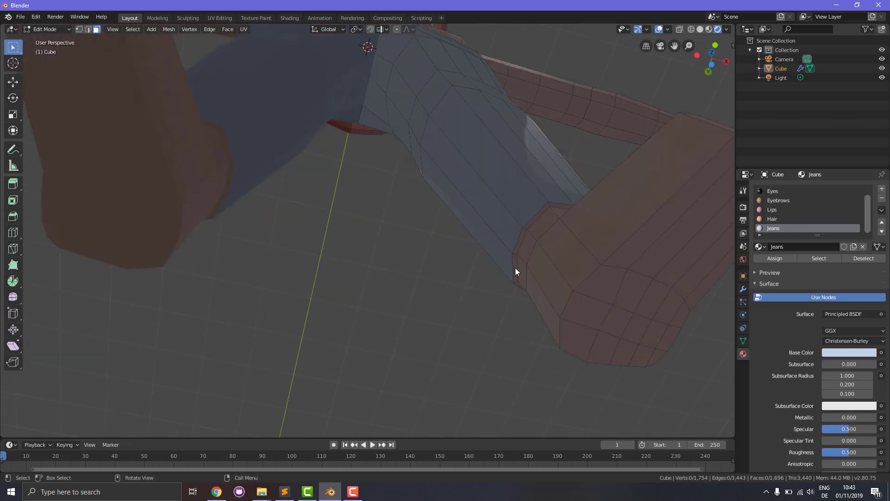
left_click(525, 236)
left_click(536, 220, "shift")
middle_click_drag(568, 227, 554, 202)
left_click(516, 179, "shift")
left_click(526, 190, "shift")
middle_click_drag(603, 229, 533, 230)
Extend the hem rim selection around the ankle, excluding the long trouser face above it.
left_click(210, 205, "shift")
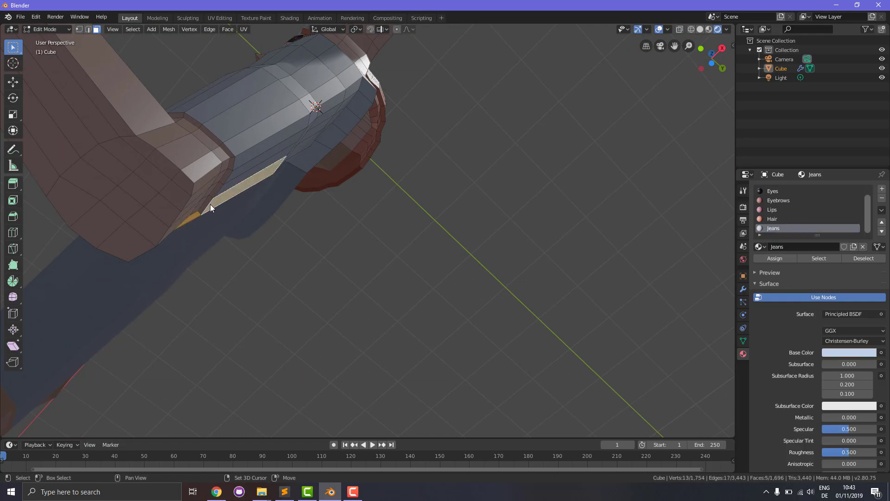
left_click(207, 203, "shift")
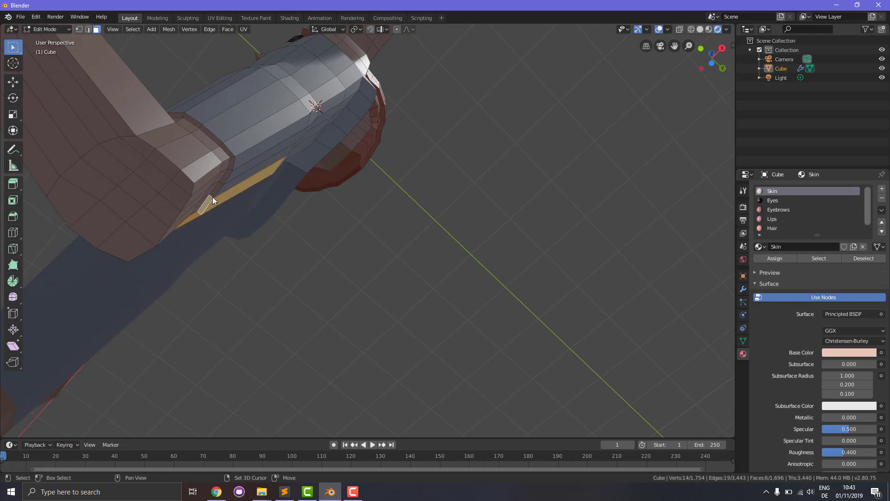
left_click(235, 193, "shift")
left_click(230, 165, "shift")
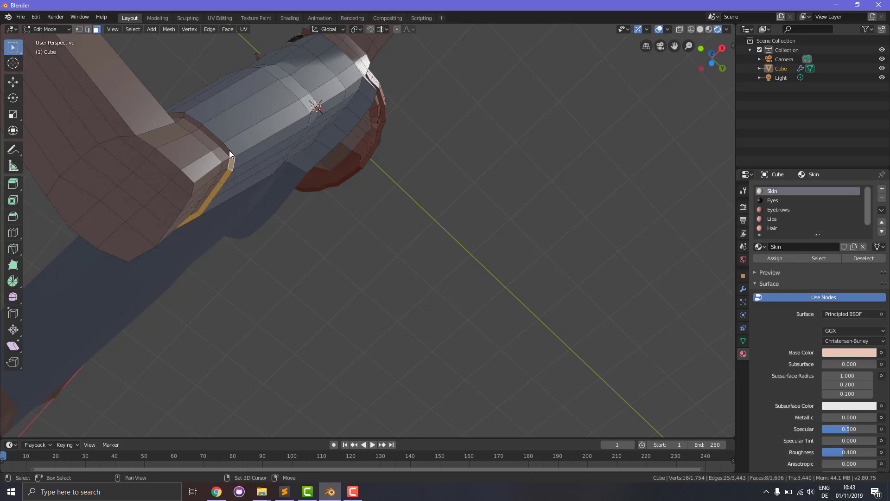
left_click(200, 122, "shift")
left_click(192, 121, "shift")
left_click(175, 117, "shift")
Complete the ring of hem rim faces, assign the Jeans material to it and clear the selection.
middle_click_drag(180, 118, 450, 85)
left_click_drag(672, 49, 572, 258)
left_click(549, 283, "shift")
middle_click_drag(559, 283, 489, 302)
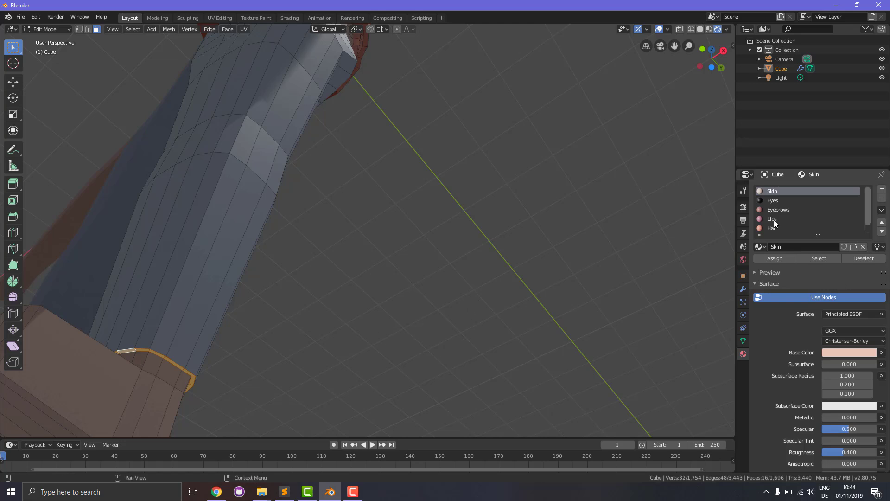
scroll(776, 222, "down", 1)
left_click(784, 228)
left_click(494, 264)
In front view with X-ray enabled, box-select the torso faces above the jeans through the body.
middle_click_drag(494, 263, 495, 325)
scroll(512, 302, "down", 7)
mouse_move(445, 286)
middle_mouse_down()
mouse_move(448, 278)
mouse_move(443, 292)
middle_mouse_up()
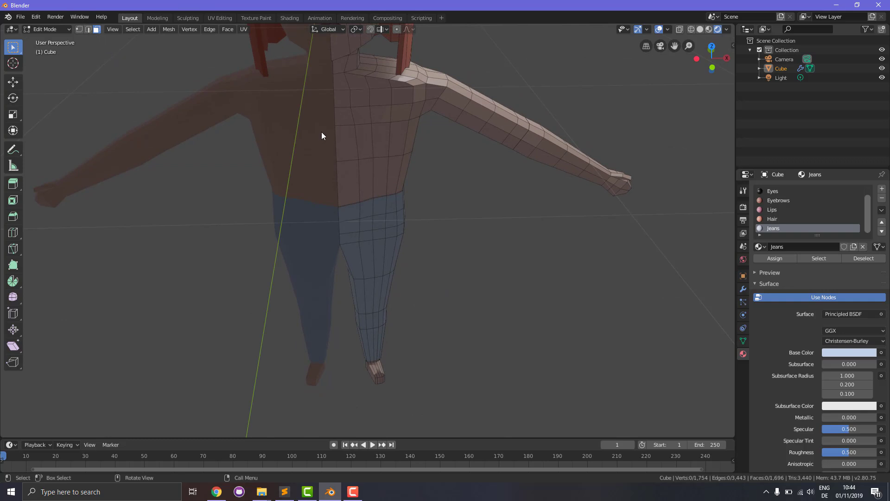
key("KP_1")
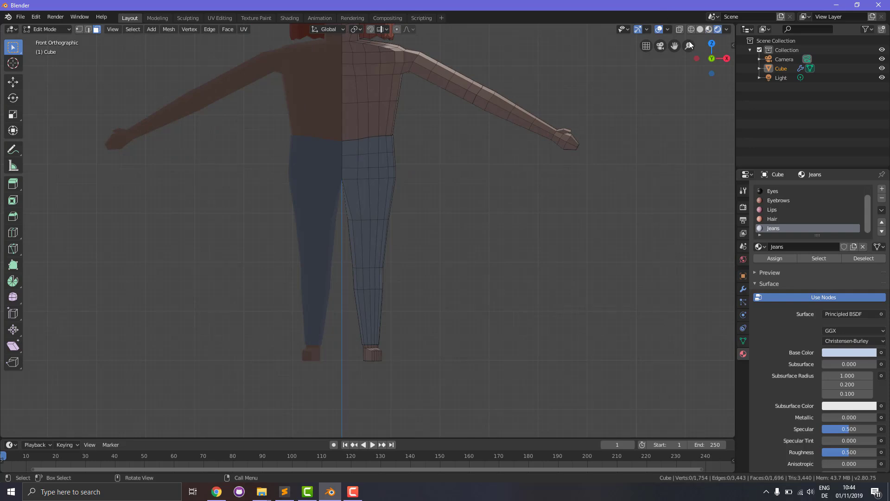
left_click(680, 30)
left_click(680, 30)
left_click(680, 29)
key("b")
left_click_drag(334, 58, 403, 121)
Box-select the upper chest faces up to the base of the neck to extend the torso selection.
key("b")
left_click_drag(349, 45, 401, 63)
key("b")
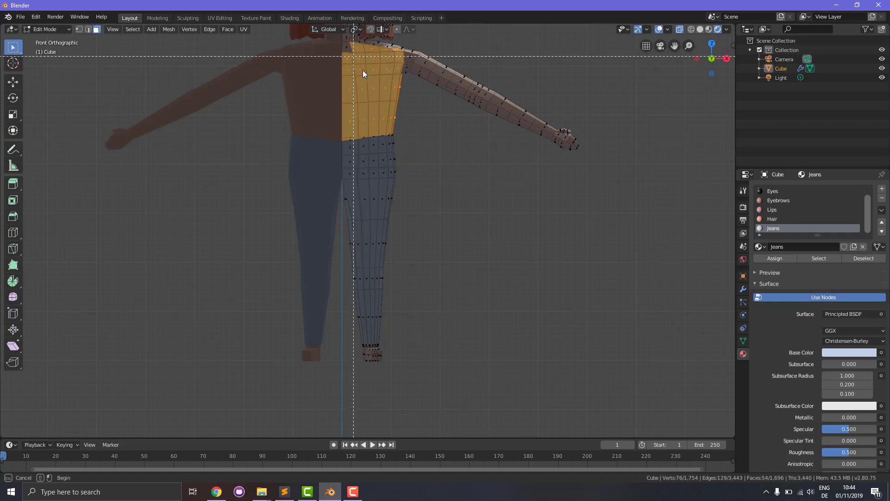
left_click_drag(338, 46, 360, 57)
key("b")
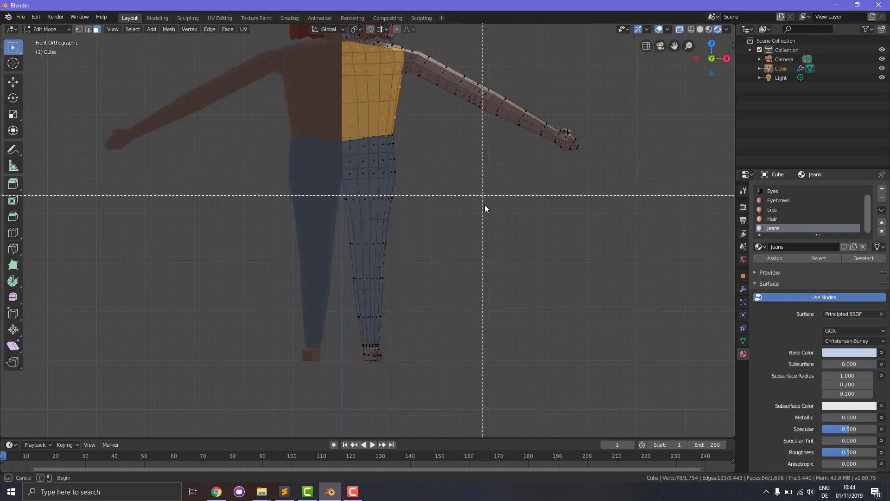
key("Escape")
Add the faces on top of the shoulder beside the neck to the torso selection.
middle_click_drag(520, 194, 547, 258)
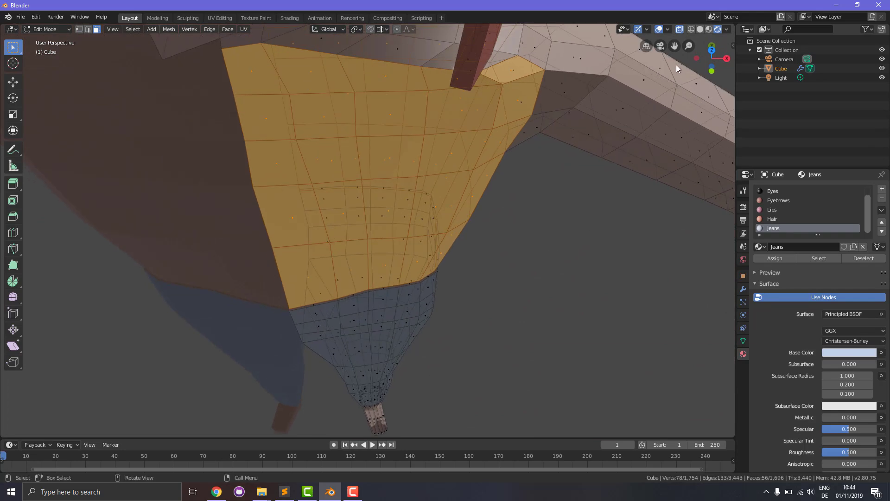
left_click_drag(671, 48, 643, 76)
key("b")
left_click_drag(279, 33, 314, 157)
key("b")
left_click_drag(269, 39, 315, 102)
key("b")
left_click_drag(218, 153, 336, 56)
key("b")
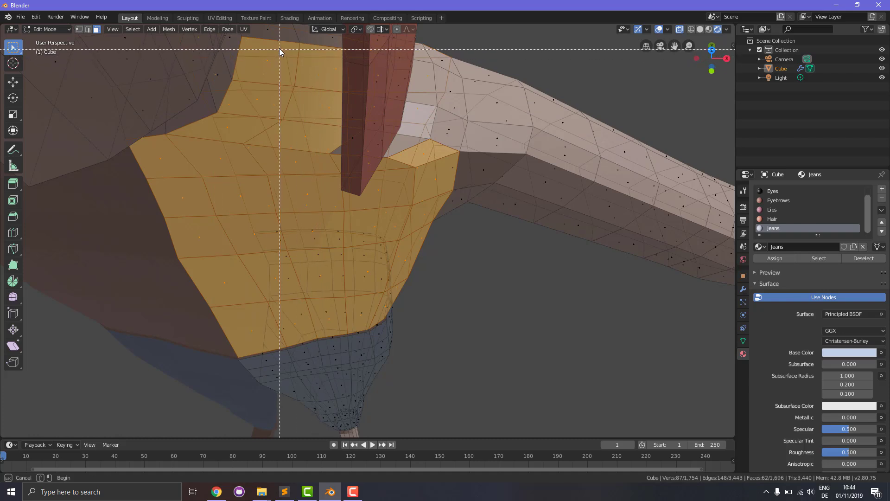
key("Escape")
Add the remaining upper-back and shoulder-top faces behind the hair, and turn X-ray off with the selection kept.
mouse_move(473, 258)
middle_mouse_down()
mouse_move(478, 282)
mouse_move(484, 251)
middle_mouse_up()
middle_click_drag(672, 50, 407, 152)
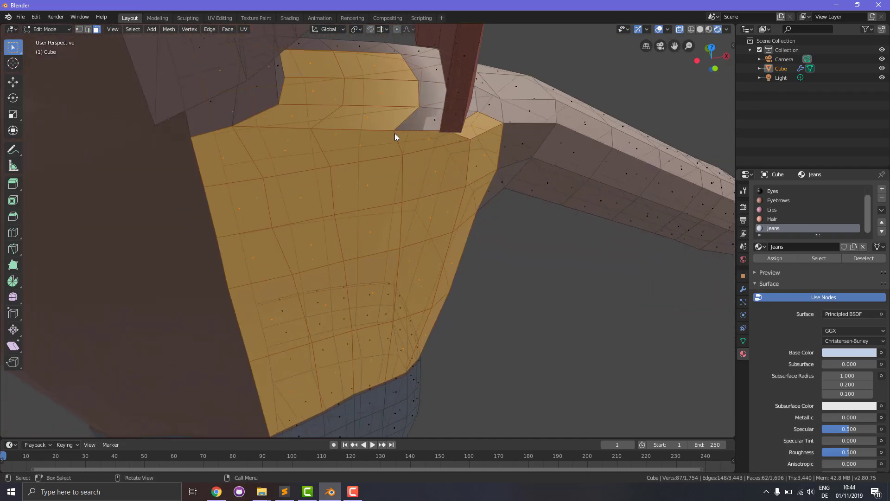
left_click(313, 46, "shift")
left_click(353, 49, "shift")
left_click(391, 49, "shift")
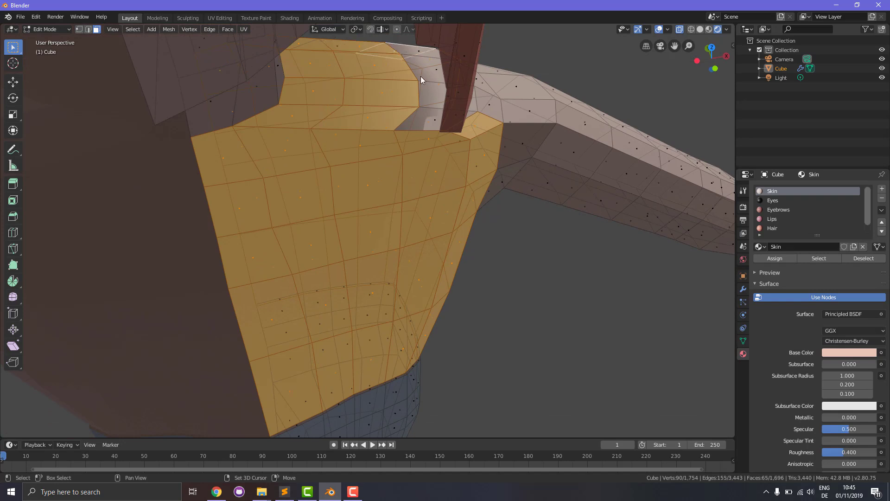
left_click(417, 55, "shift")
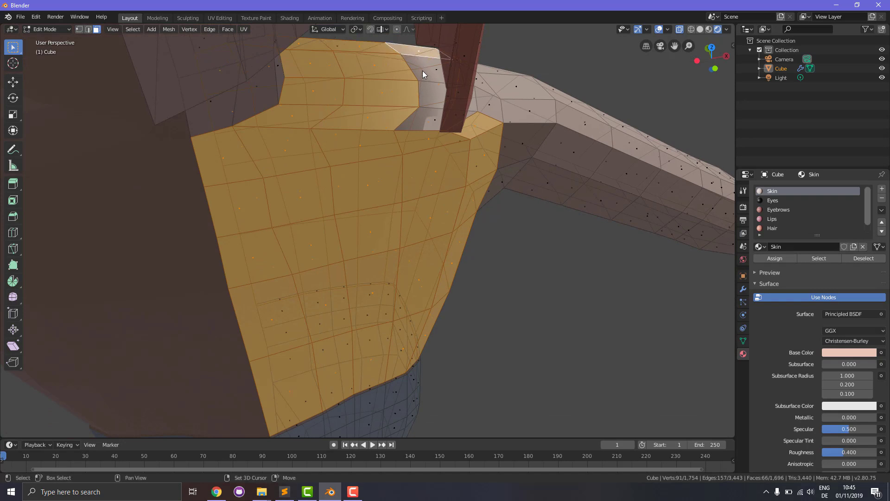
left_click(427, 96, "shift")
left_click(428, 124, "shift")
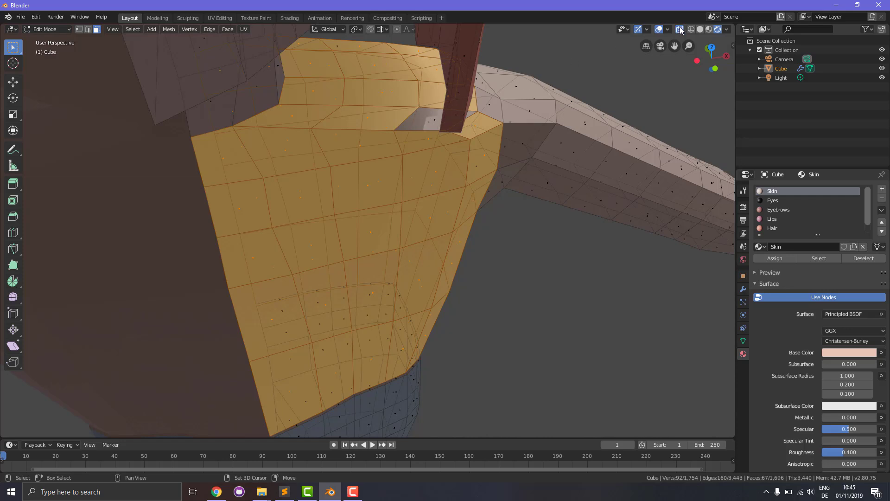
left_click(598, 297)
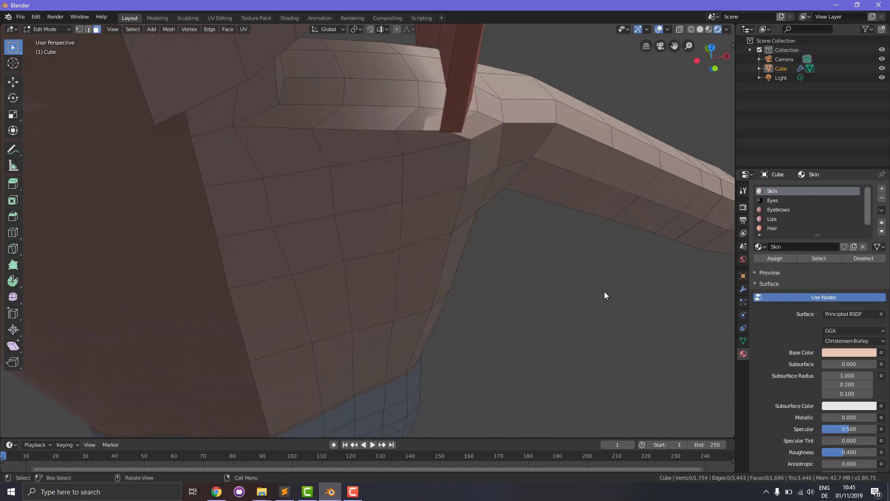
key("ctrl+z")
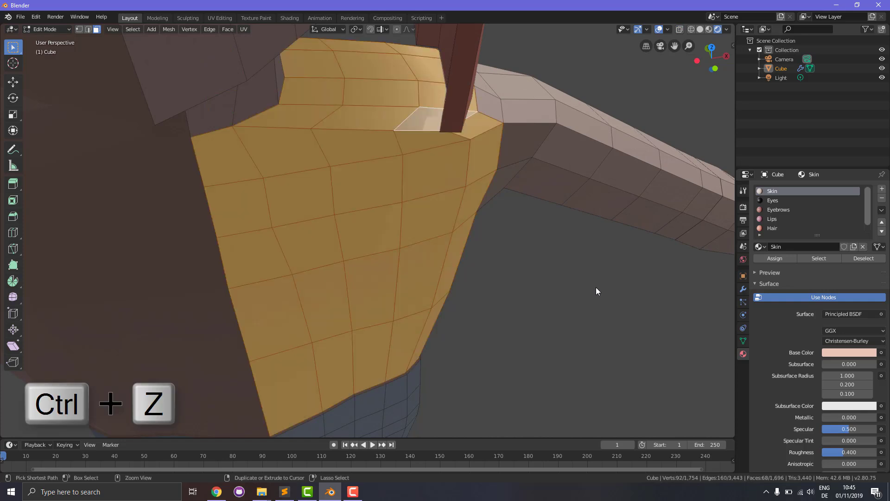
Add the side, top and back faces around the shoulder joint as the start of the sleeve.
middle_click_drag(635, 313, 547, 288)
left_click_drag(675, 49, 698, 135)
left_click(209, 156, "shift")
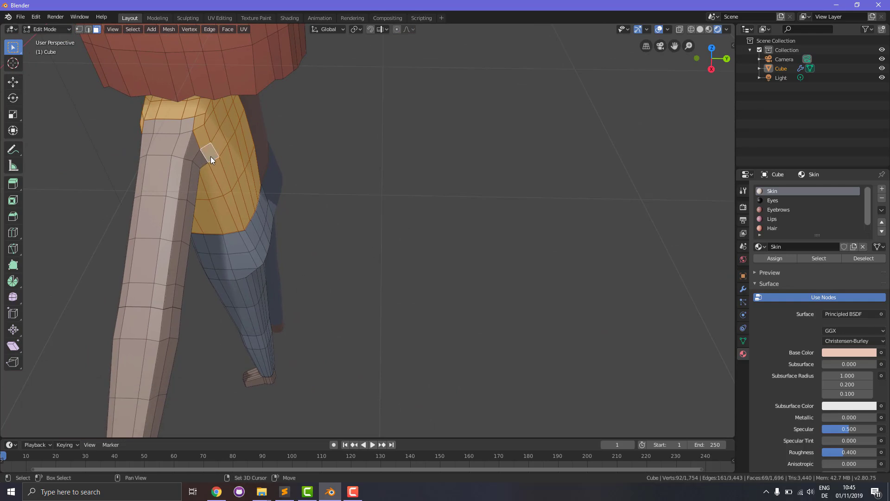
left_click(185, 130, "shift")
left_click(165, 130, "shift")
left_click(147, 132, "shift")
left_click(146, 148, "shift")
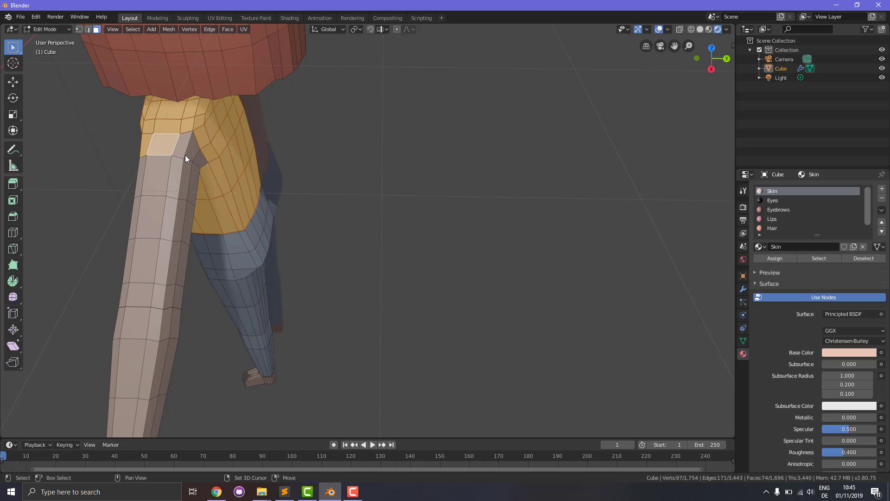
left_click(182, 153, "shift")
left_click(191, 155, "shift")
Add the faces joining the arm to the torso, leaving the next ring of upper-arm faces out of the shirt selection.
middle_click_drag(277, 236, 418, 214)
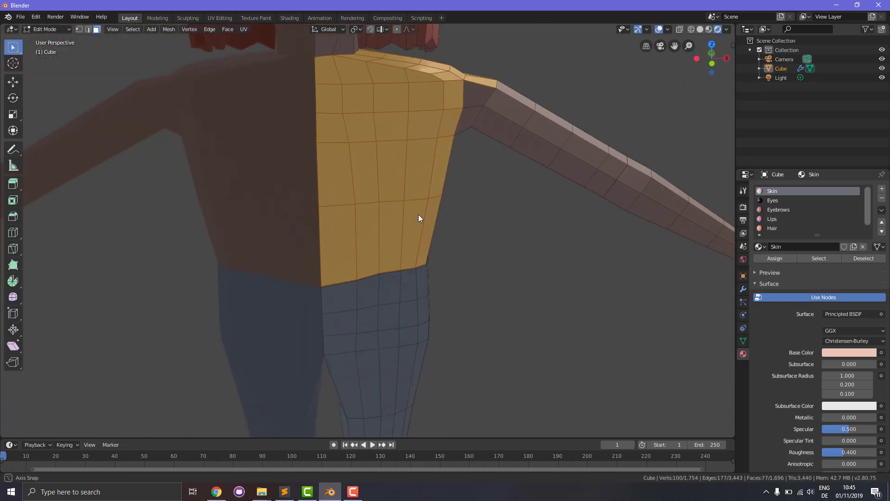
left_click(472, 125, "shift")
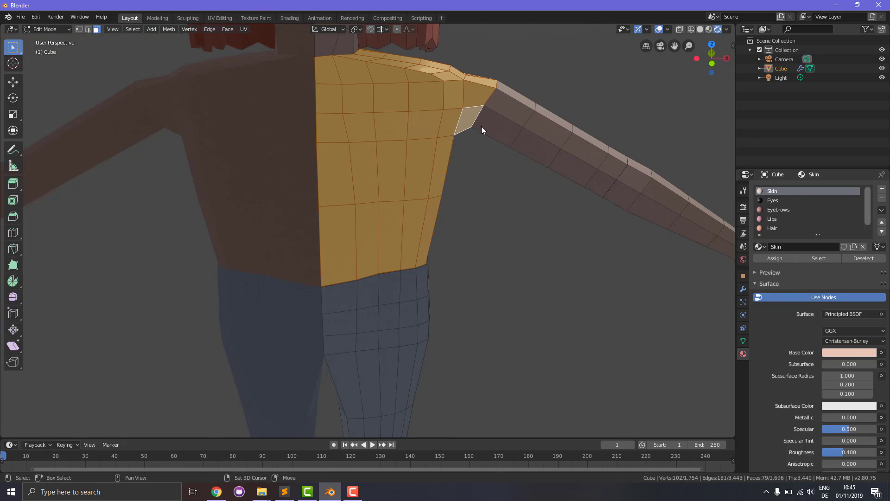
left_click(490, 123, "shift")
left_click(504, 108, "shift")
left_click(517, 95, "shift")
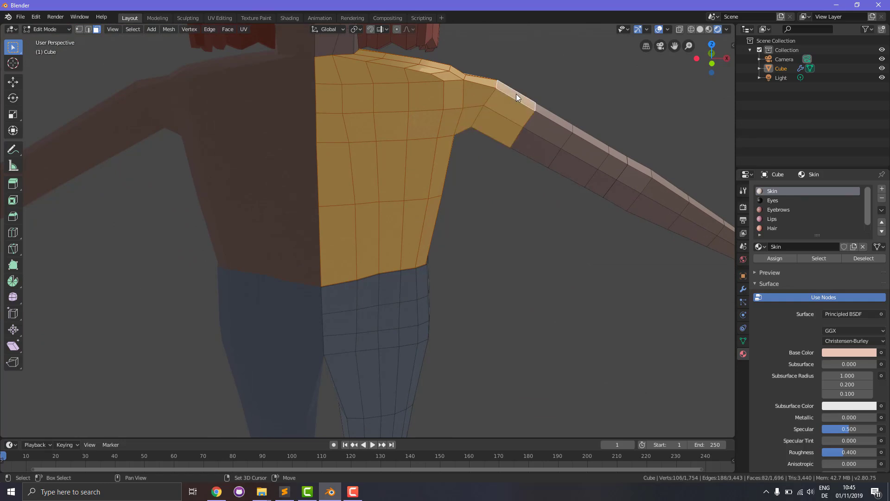
left_click(497, 127, "shift")
left_click(503, 111, "shift")
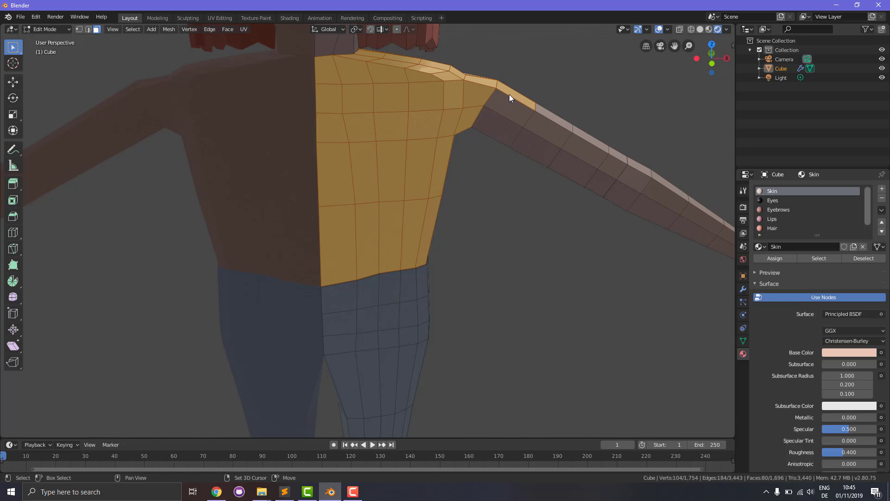
middle_click_drag(533, 163, 541, 123)
left_click(303, 82, "shift")
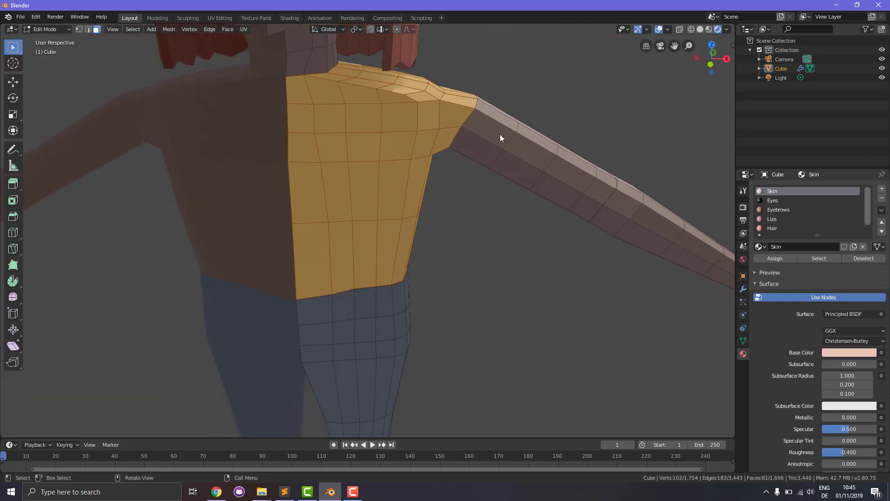
Add an edge loop around the upper arm just past the shoulder to define the sleeve end.
scroll(494, 137, "down", 3)
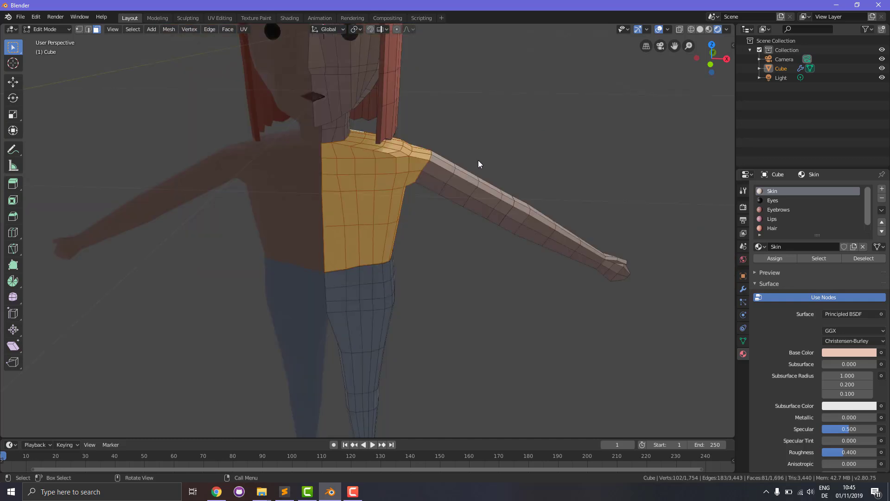
key("ctrl+r")
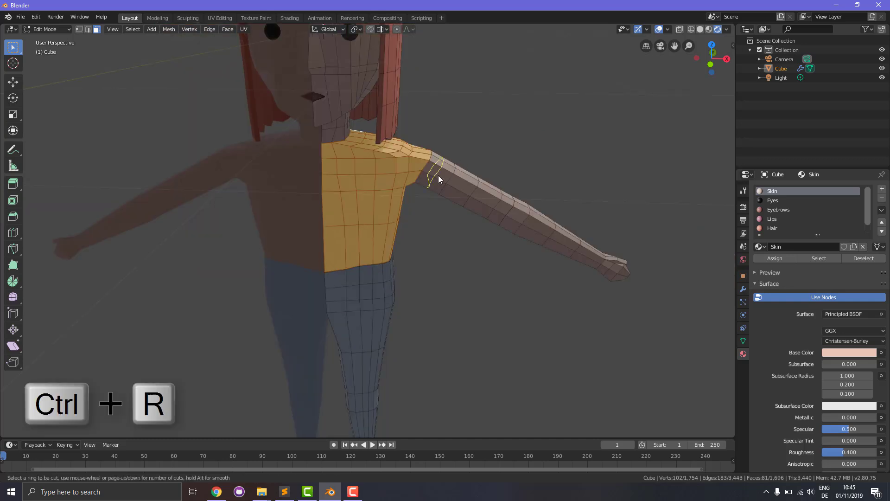
left_click(439, 175)
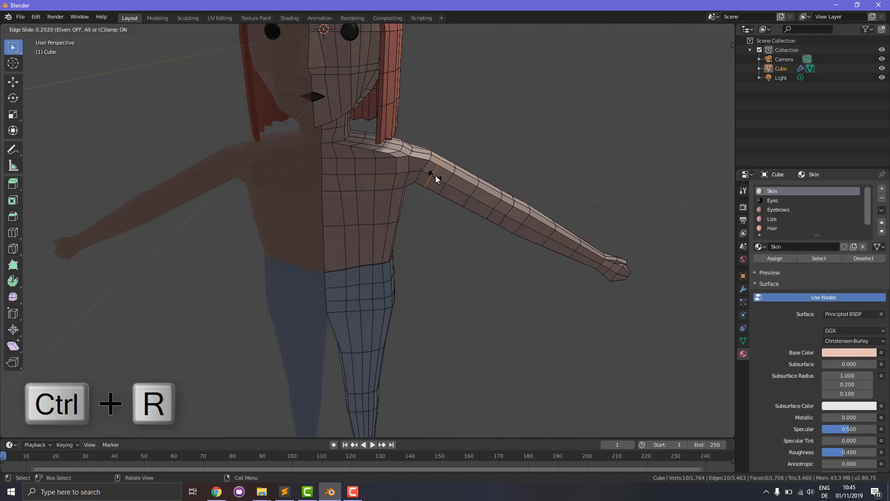
left_click(438, 180)
Switch to face selection and select the front torso faces from mid-chest down to the waist.
key("b")
left_click_drag(328, 170, 396, 252)
key("b")
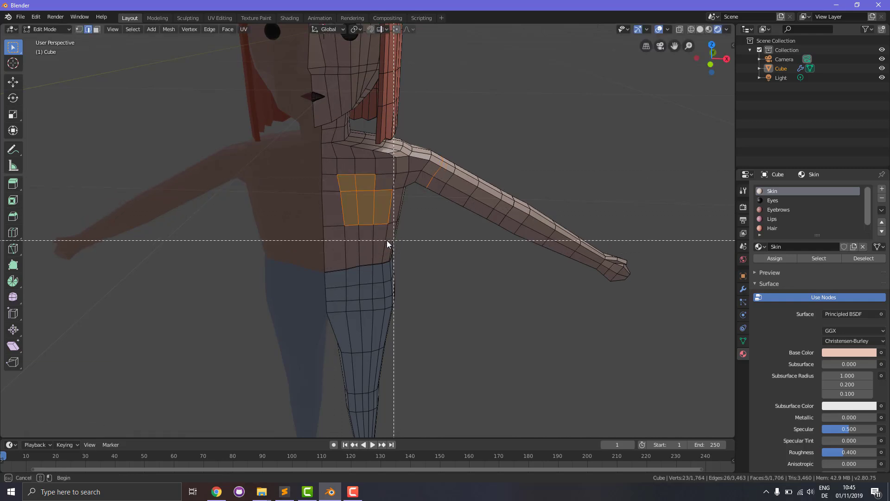
left_click_drag(327, 218, 378, 271)
key("b")
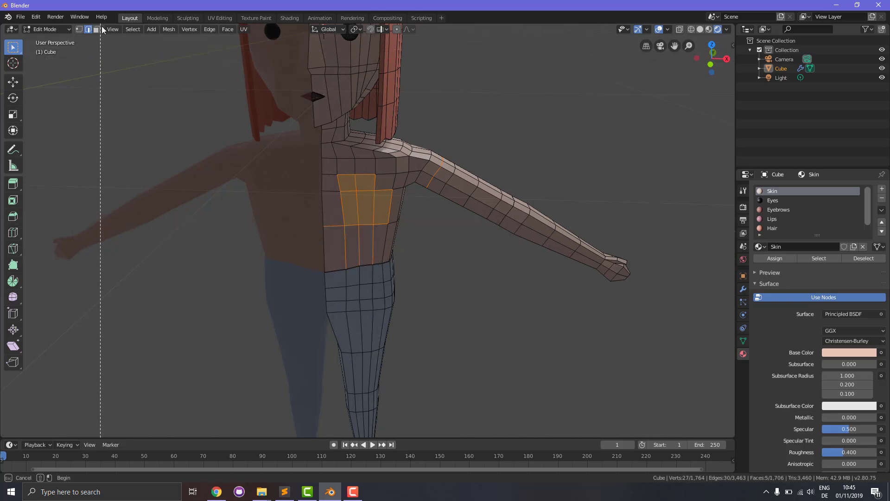
key("3")
key("b")
left_click_drag(326, 202, 398, 256)
key("b")
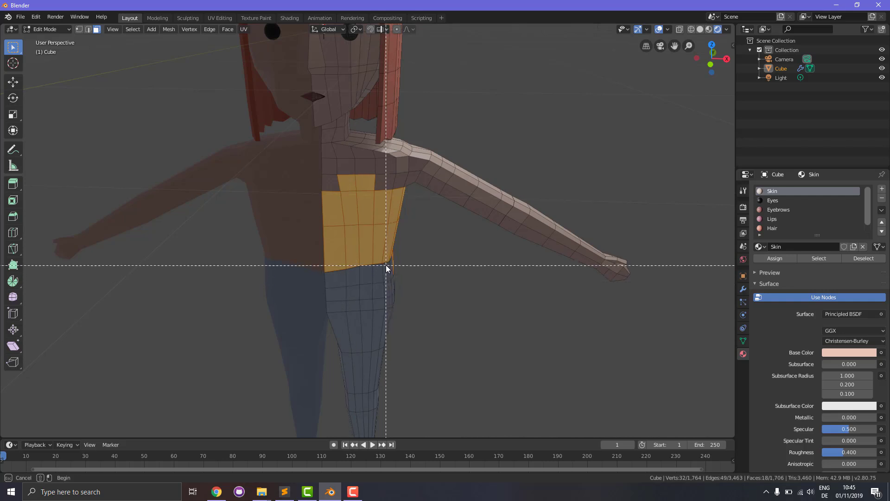
Remove the stray jeans faces at the hip from the selection and add the side, upper-chest and shoulder faces.
middle_click_drag(389, 252, 399, 267)
key("b")
left_click_drag(389, 234, 400, 244)
key("b")
left_click_drag(331, 154, 393, 195)
key("b")
left_click_drag(355, 135, 404, 186)
key("b")
Add the front sleeve faces up to the new edge loop, leaving the arm faces beyond it unselected.
key("b")
key("b")
left_click_drag(424, 156, 432, 185)
key("b")
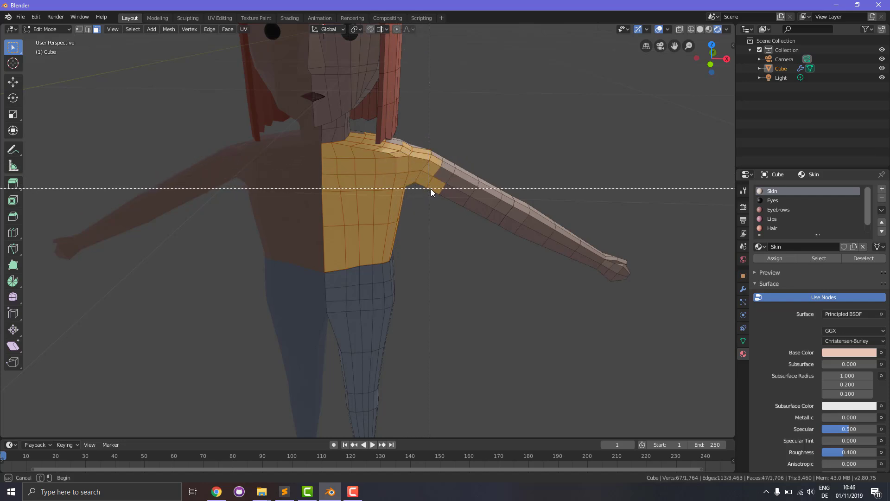
middle_click_drag(430, 183, 443, 195)
key("b")
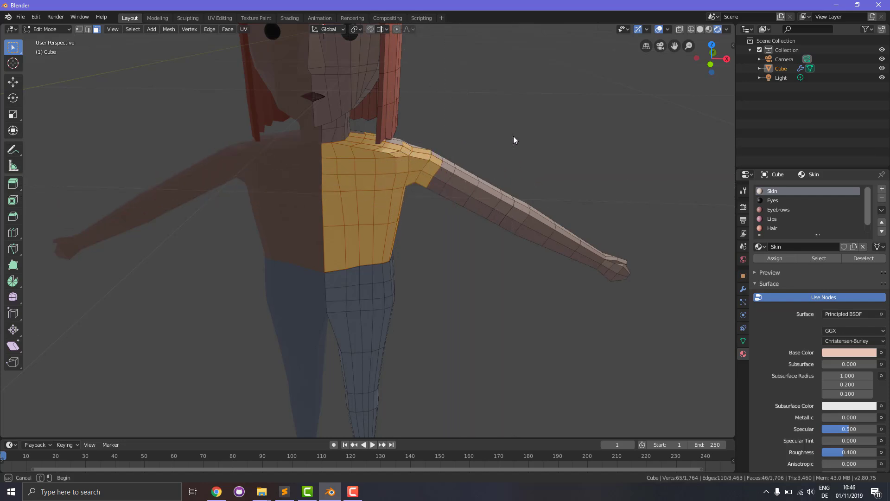
key("Escape")
Add the back torso faces between the shoulder blade and the waist to the shirt selection.
middle_click_drag(529, 151, 383, 161)
key("b")
left_click_drag(290, 113, 346, 177)
key("b")
left_click_drag(276, 146, 295, 152)
key("b")
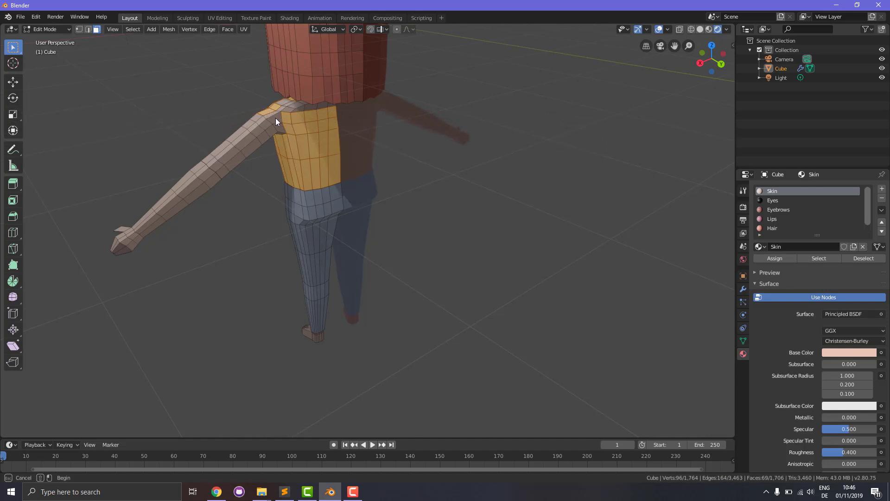
Add the rear shoulder and upper-back faces just below the hair, removing hair faces caught in the selection.
left_click_drag(289, 123, 290, 123)
key("b")
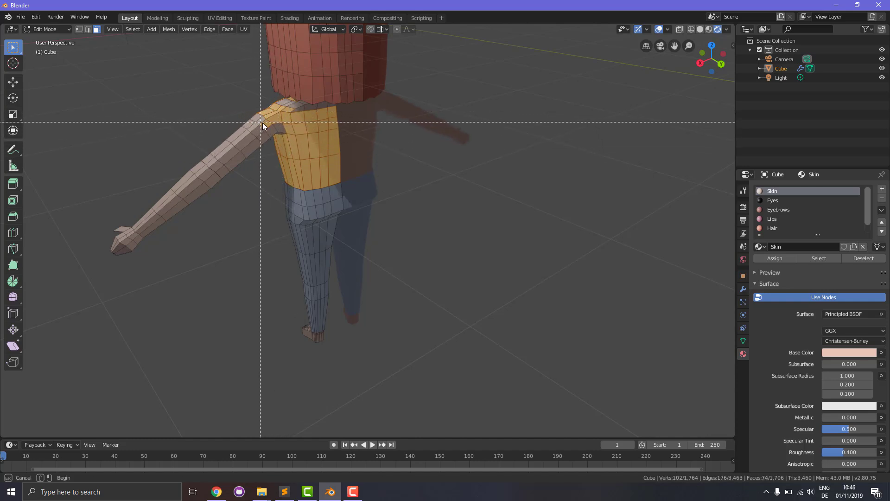
left_click_drag(283, 124, 347, 98)
key("b")
key("b")
key("b")
key("b")
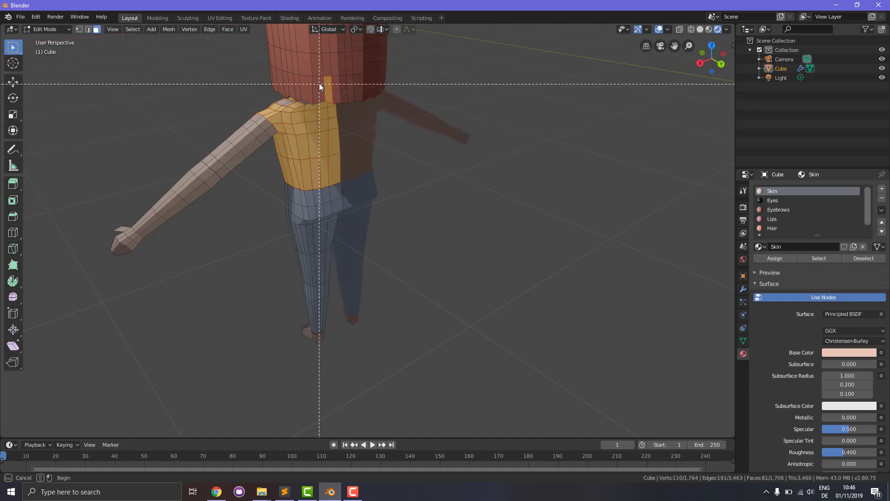
key("Escape")
Add the missing faces on top of the sleeve and on the shoulder beside the neck to the selection.
middle_click_drag(464, 194, 589, 217)
scroll(508, 240, "up", 5)
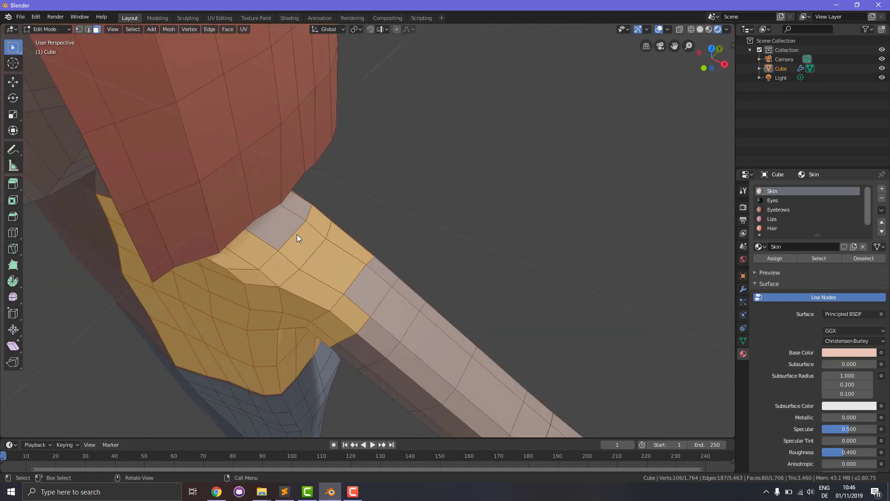
left_click(375, 268, "shift")
left_click(279, 231, "shift")
left_click(293, 205, "shift")
middle_click_drag(292, 205, 369, 96)
left_click(390, 145, "shift")
Add the remaining faces on the back and underside of the sleeve to complete the shirt selection.
middle_click_drag(391, 144, 281, 56)
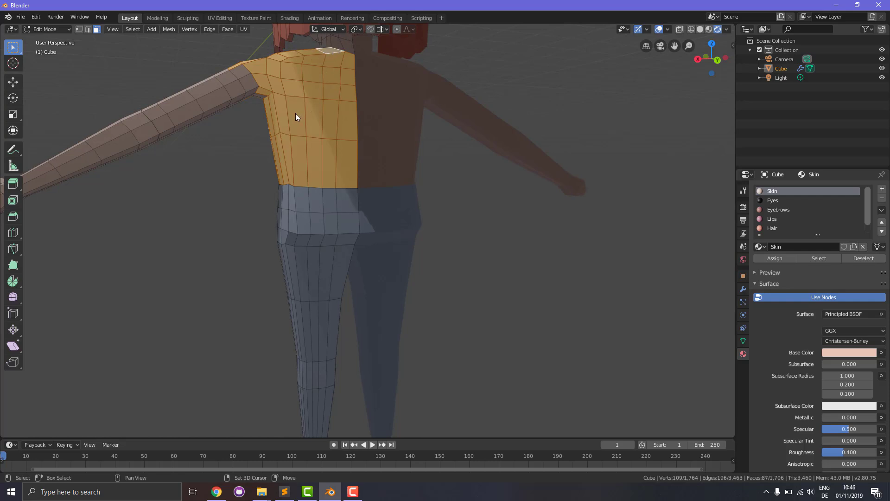
left_click(238, 72, "shift")
left_click(252, 91, "shift")
middle_click_drag(283, 132, 333, 124)
left_click(166, 85, "shift")
middle_click_drag(178, 96, 609, 38)
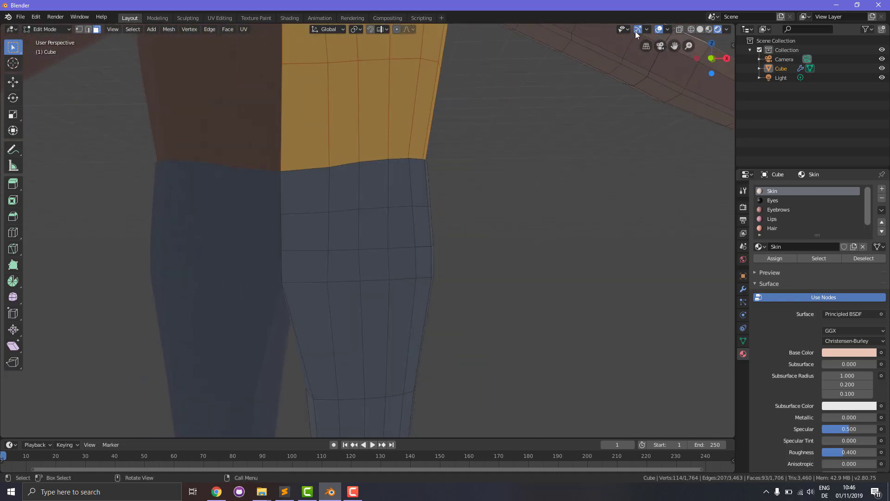
middle_click_drag(678, 46, 422, 70)
left_click(416, 55, "shift")
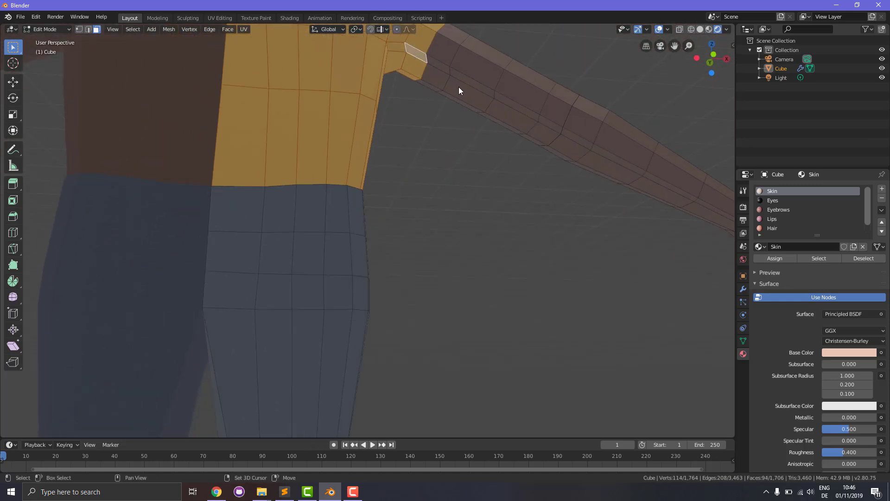
Create a new material named Shirt and assign it to the selected torso and sleeve faces.
scroll(440, 118, "down", 6)
middle_click_drag(412, 180, 453, 205)
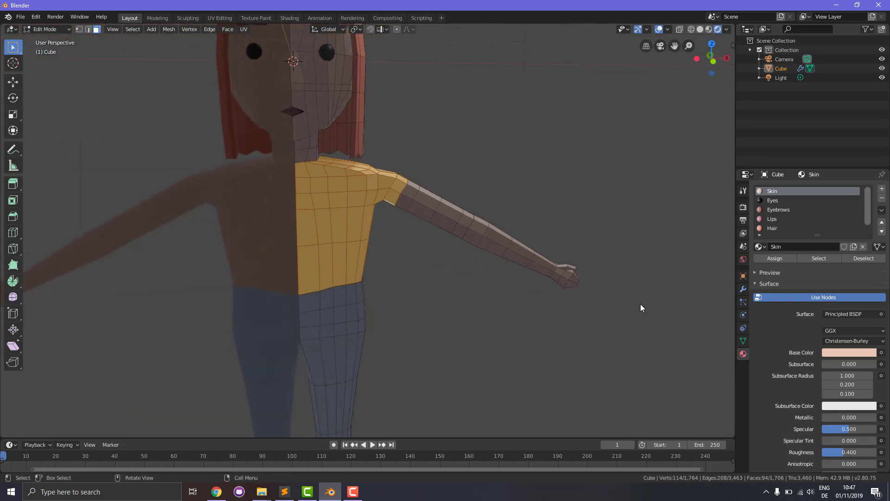
left_click(882, 189)
left_click(816, 246)
left_click(815, 245)
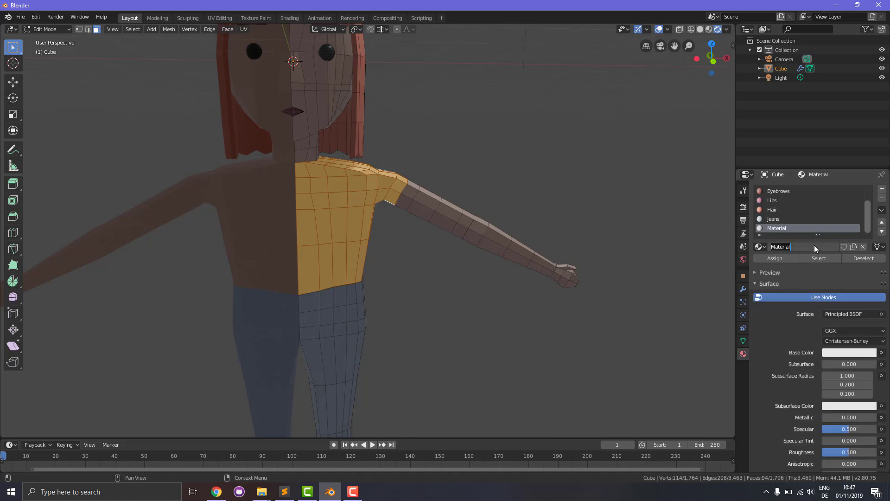
type("Shirt")
key("Return")
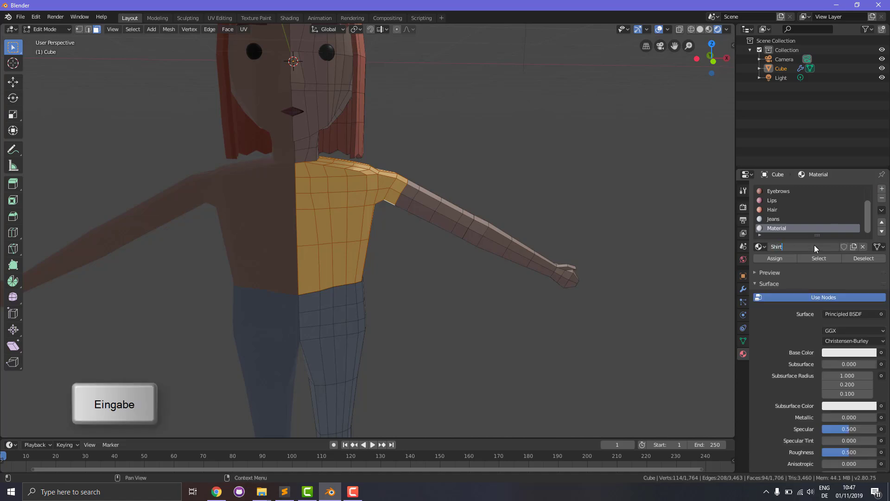
left_click(775, 258)
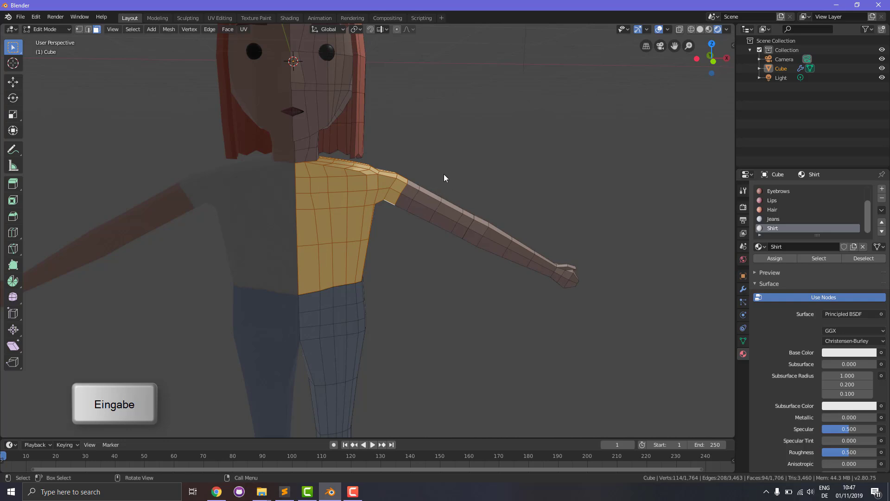
Extrude the shirt faces in place and fatten them outward along their normals by about 0.07.
key("e")
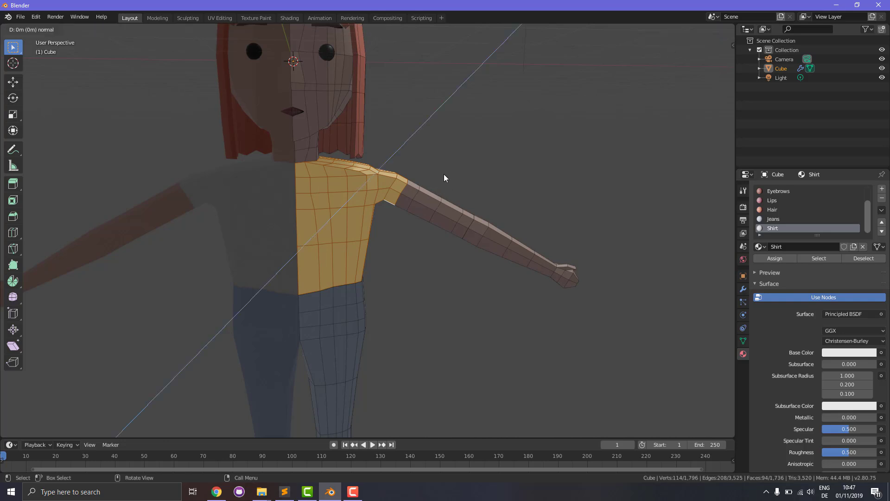
right_click(444, 177)
key("alt+s")
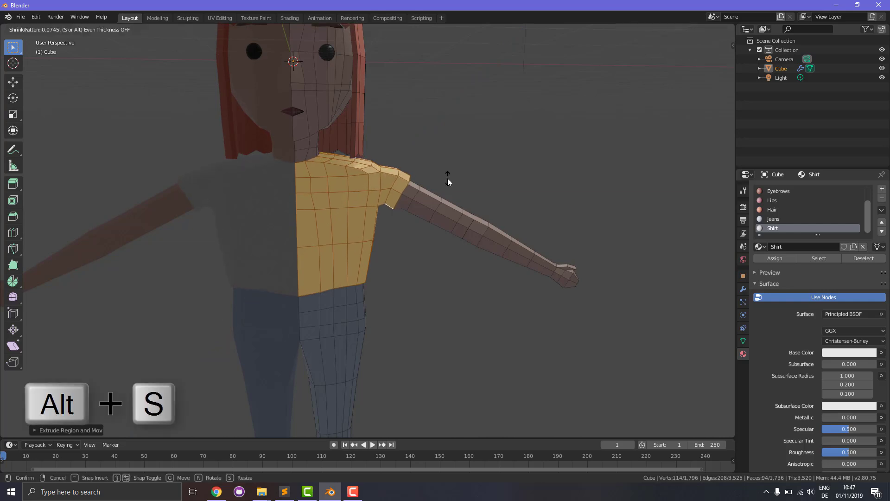
left_click(447, 178)
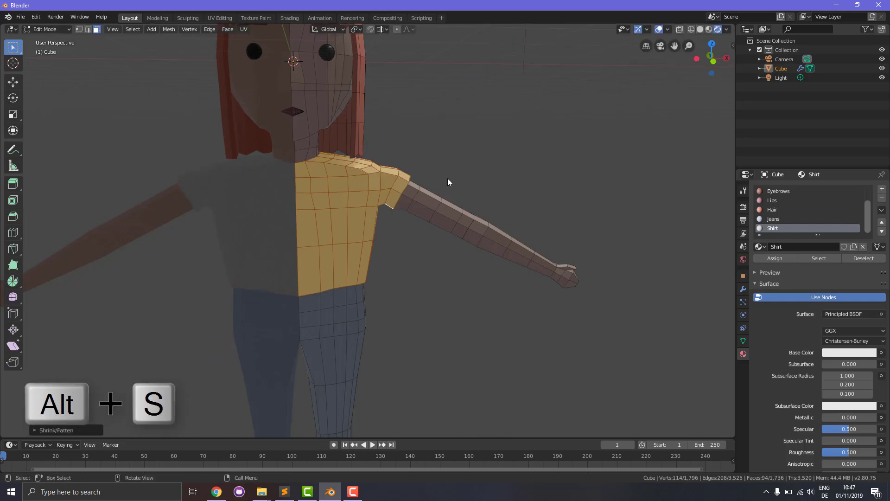
Select the skin-coloured rim faces along the front and top of the sleeve opening.
left_click(570, 182)
middle_click_drag(597, 215, 571, 224)
scroll(380, 229, "up", 2)
left_click(363, 218)
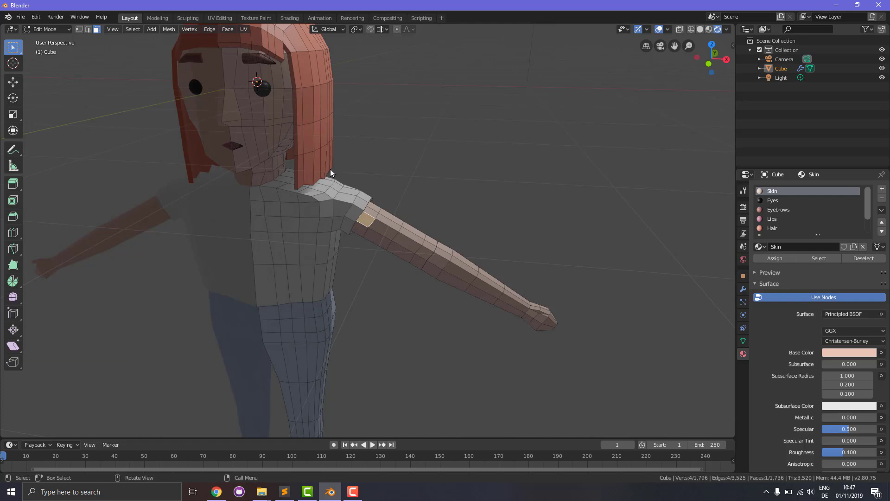
middle_click_drag(329, 211, 295, 208)
scroll(296, 208, "up", 4)
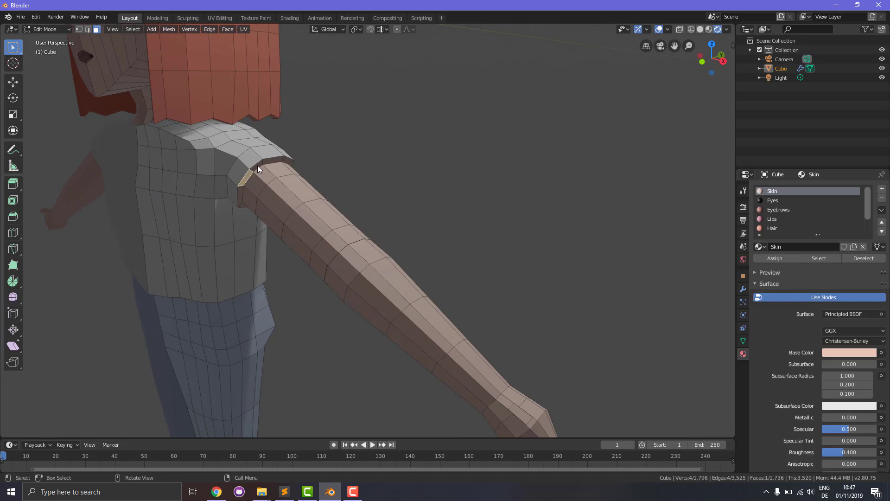
left_click(274, 161, "shift")
left_click(287, 160, "shift")
left_click(241, 195, "shift")
left_click(243, 208, "shift")
Add the rim faces on the back and underside of the sleeve opening to the selection.
middle_click_drag(251, 215, 211, 167)
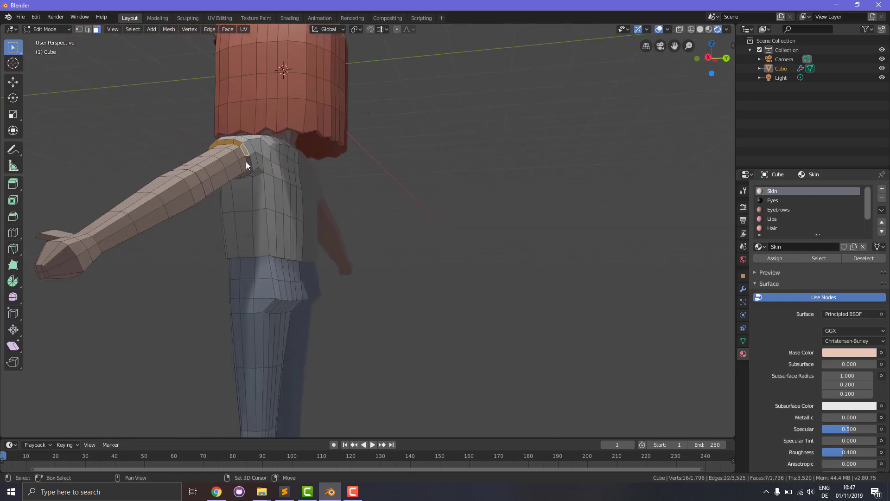
left_click(243, 182, "shift")
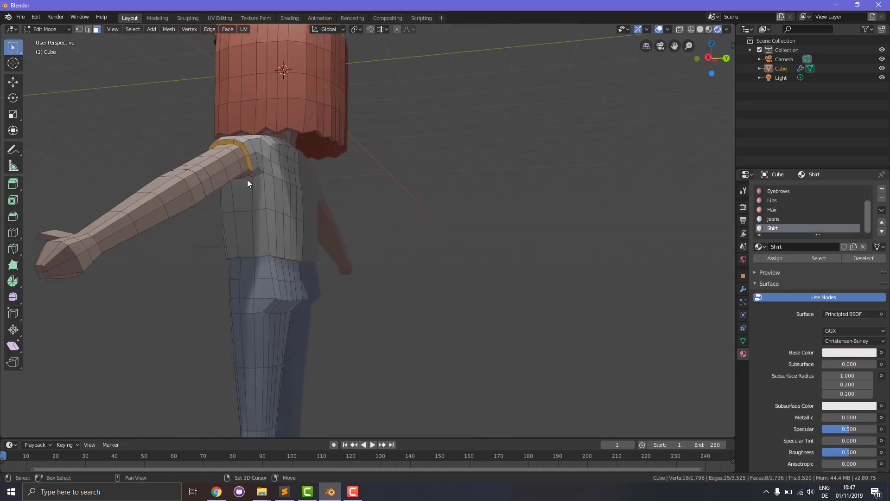
left_click(245, 176, "shift")
left_click(236, 180, "shift")
left_click(241, 179, "shift")
left_click(239, 180, "shift")
Add the skin-coloured rim faces along the front and side of the shirt's waist hem to the selection.
middle_click_drag(280, 196, 303, 173)
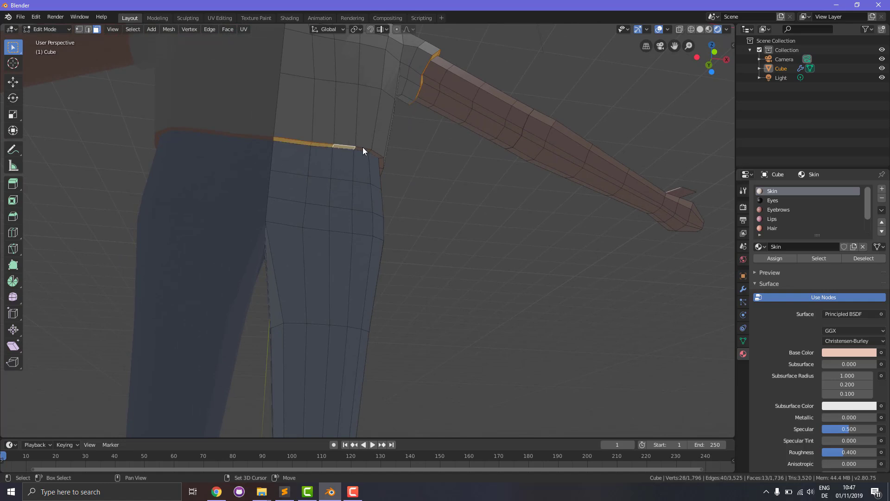
left_click(382, 163, "shift")
middle_click_drag(382, 163, 234, 262)
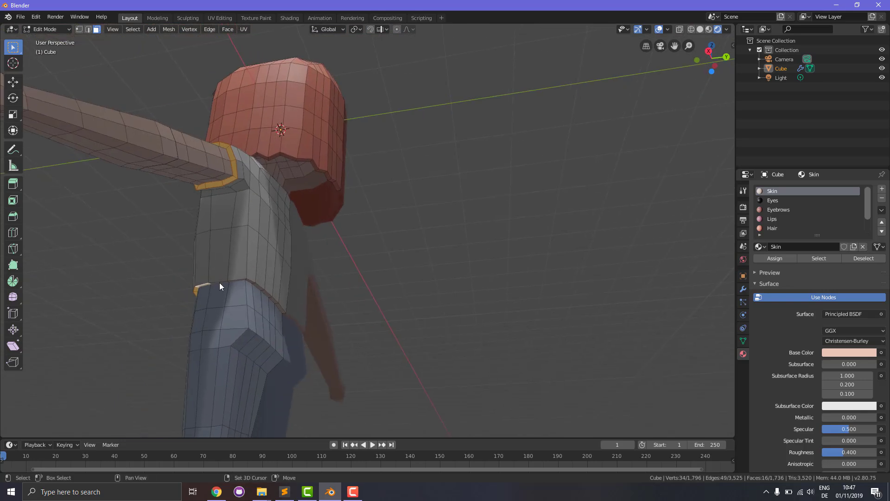
left_click(245, 284, "shift")
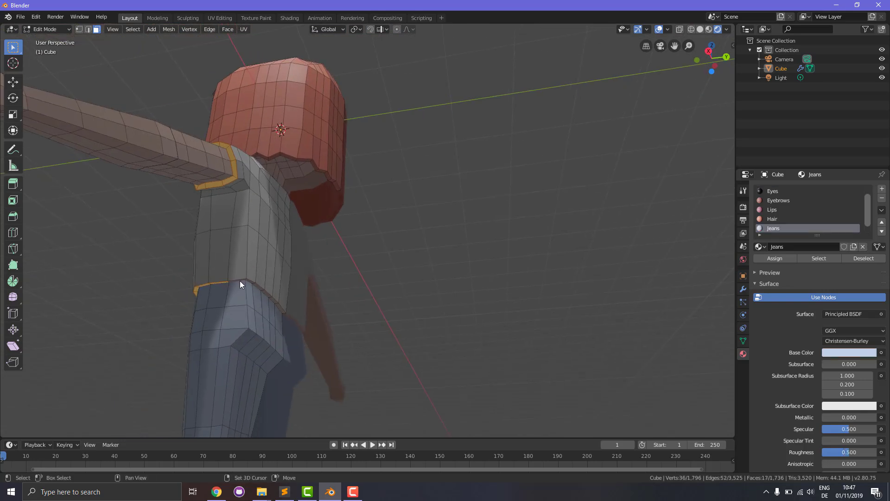
left_click(240, 279, "shift")
left_click(238, 274, "shift")
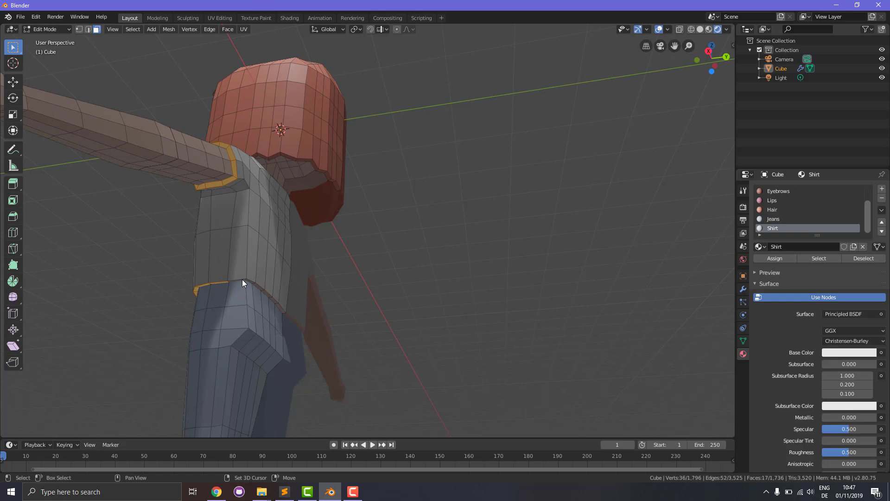
Add the rim faces along the back of the waist hem, leaving the adjacent jeans and shirt faces unselected.
left_click(249, 282, "shift")
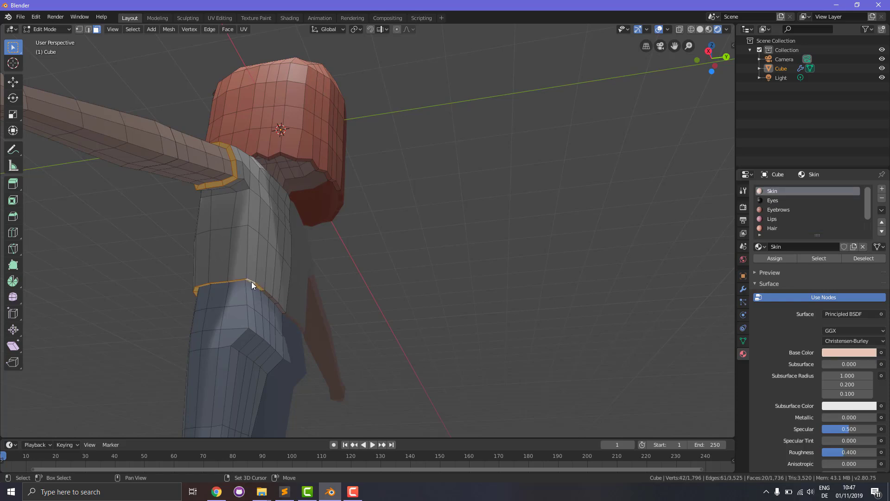
left_click(278, 304, "shift")
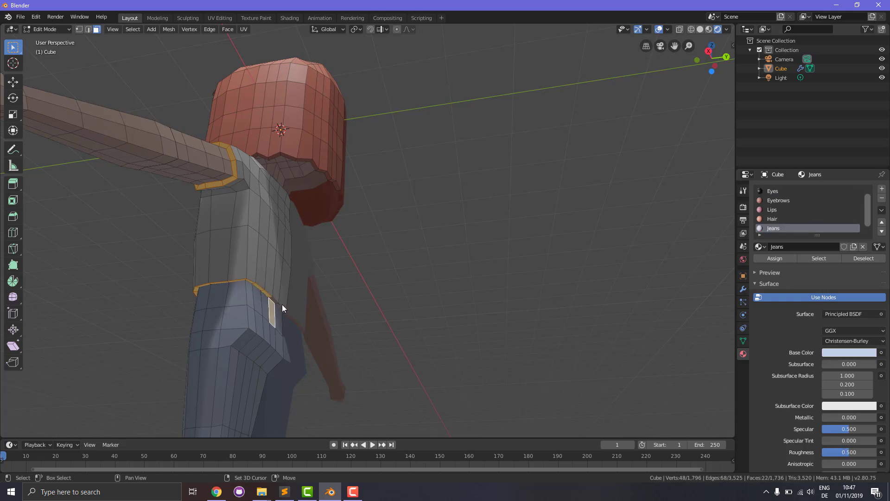
left_click(280, 306, "shift")
left_click(284, 309, "shift")
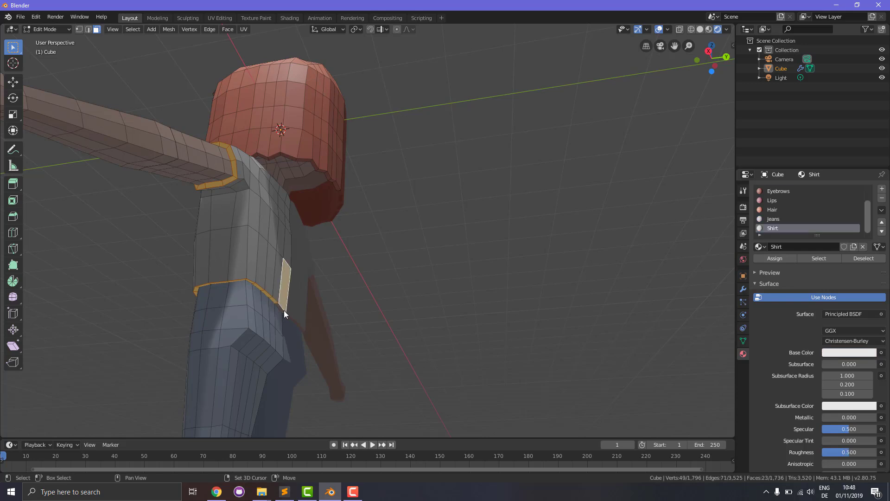
left_click(288, 312, "shift")
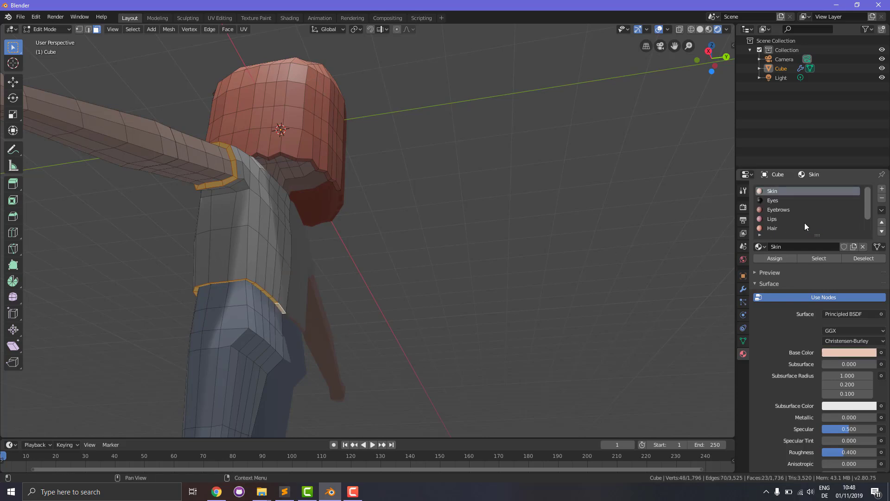
Assign the Shirt material to the selected sleeve and hem rim faces and clear the selection.
scroll(805, 223, "down", 2)
left_click(773, 228)
left_click(772, 259)
key("alt+a")
middle_click_drag(432, 256, 505, 286)
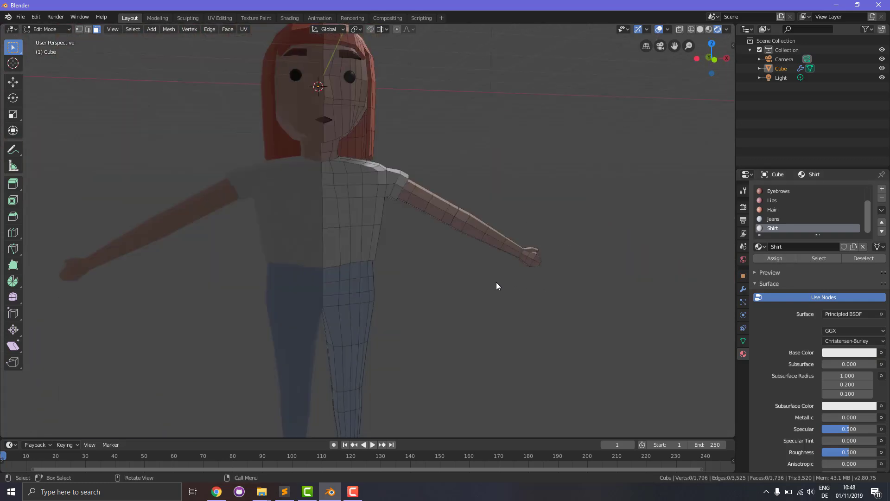
Add a horizontal edge loop around the lower part of the foot with Loop Cut.
scroll(464, 269, "down", 5)
middle_click_drag(449, 276, 467, 278)
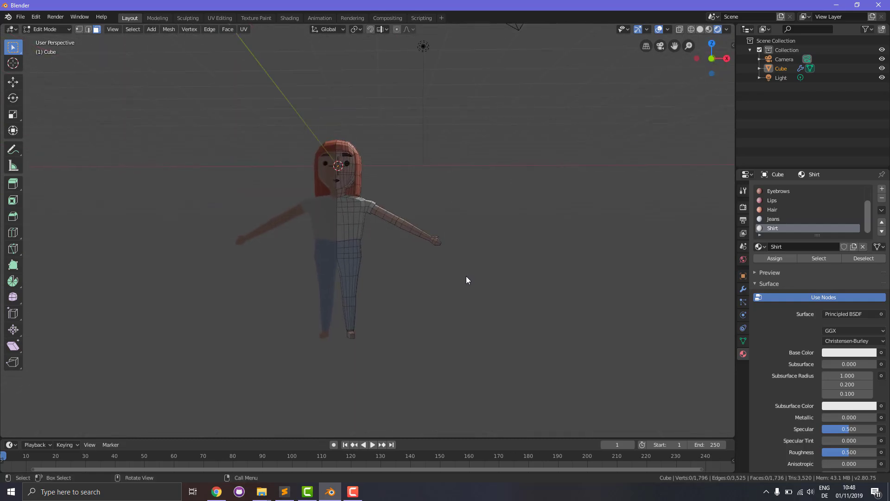
key("KP_1")
scroll(461, 305, "up", 5)
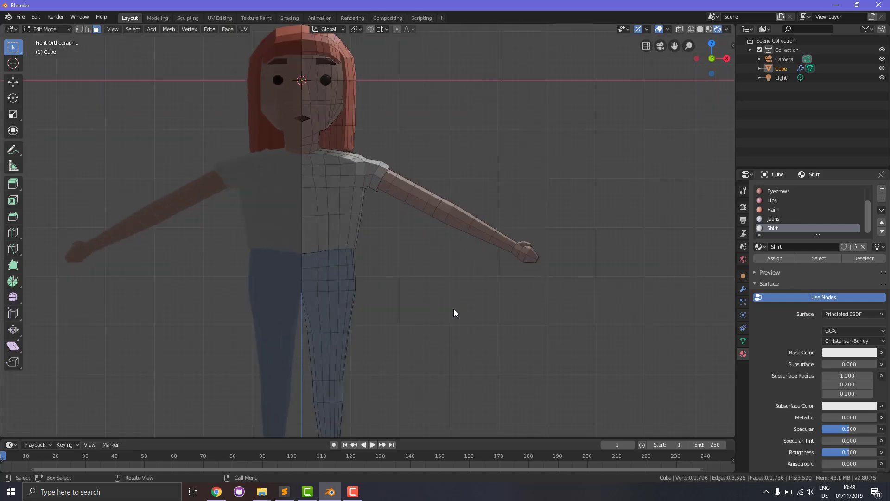
scroll(441, 309, "down", 2)
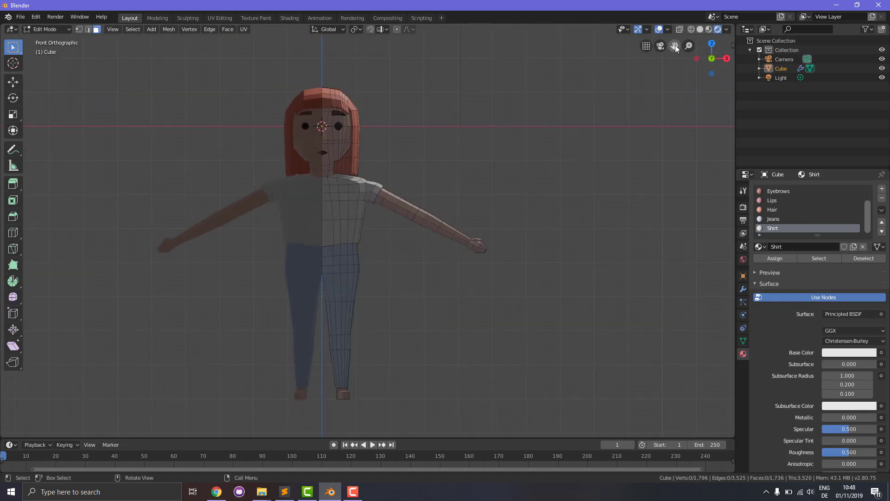
left_click(681, 30)
left_click(681, 30)
left_click_drag(674, 47, 36, 182)
scroll(604, 148, "down", 9)
scroll(337, 204, "up", 5)
scroll(337, 204, "up", 3)
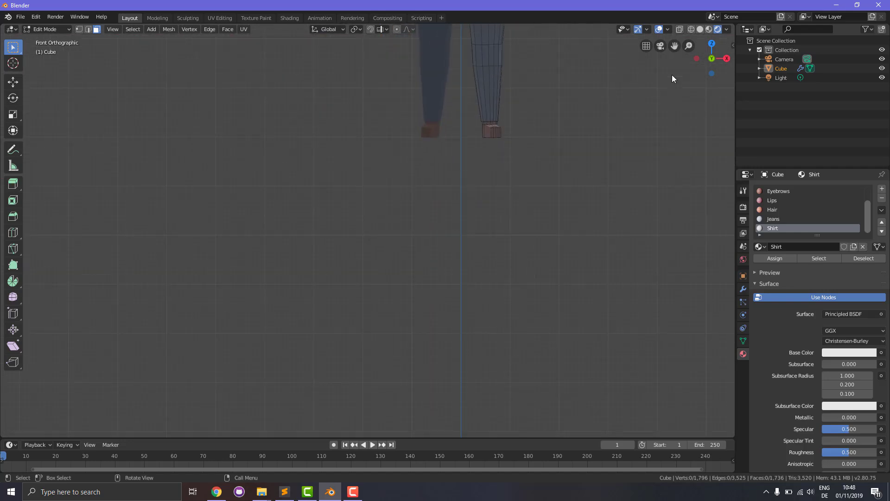
left_click_drag(675, 49, 574, 301)
scroll(525, 186, "up", 2)
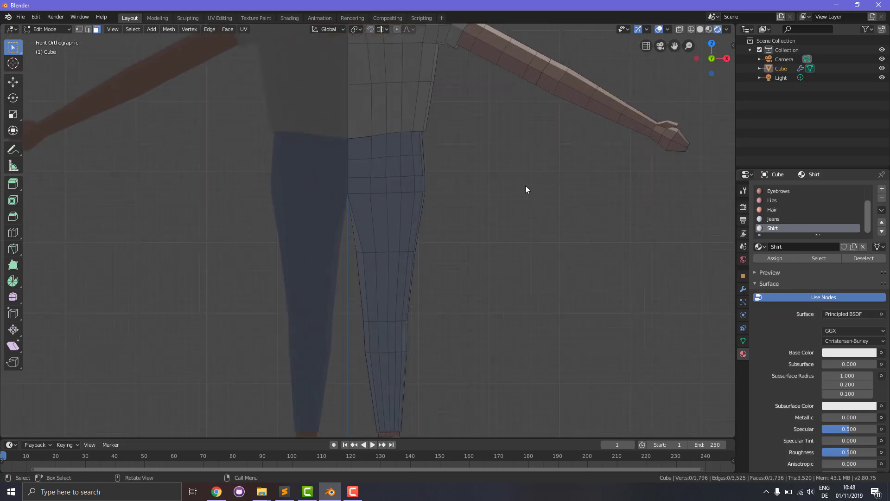
left_click_drag(676, 51, 709, 273)
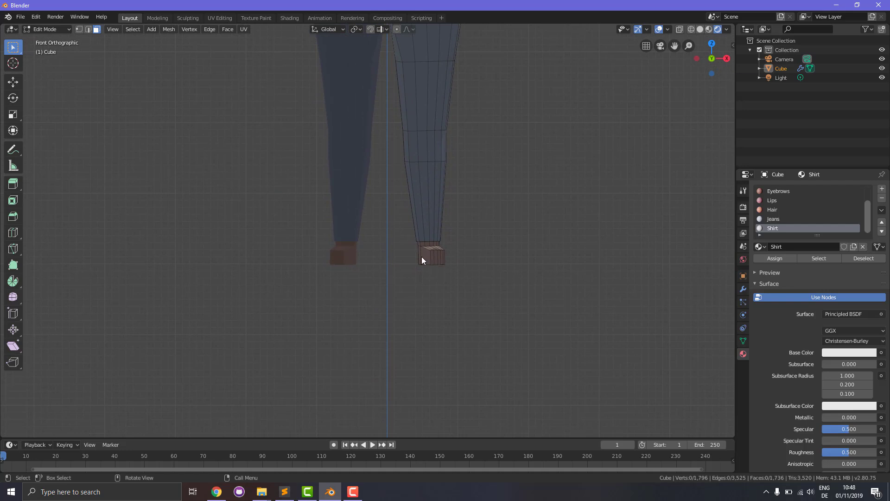
key("ctrl+r")
left_click(438, 261)
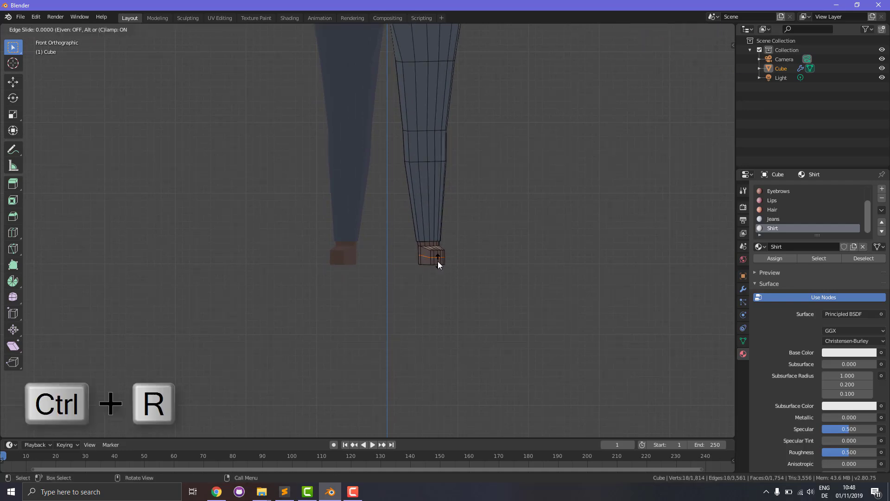
left_click(436, 264)
left_click(527, 263)
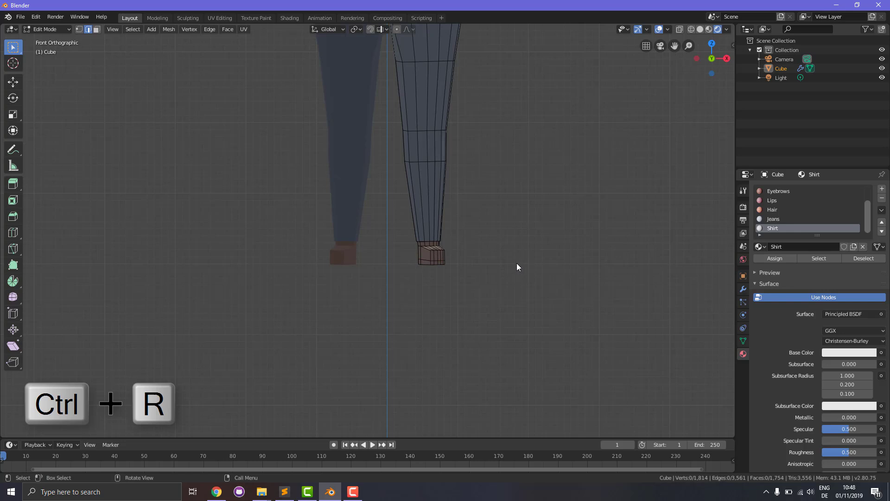
Turn on X-ray and box-select the foot's geometry below the ankle.
scroll(514, 263, "up", 2)
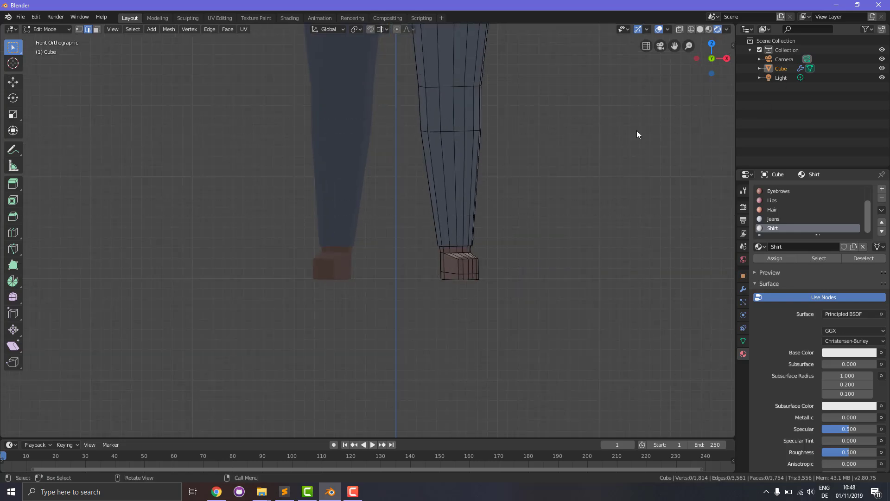
left_click(680, 29)
key("b")
left_click_drag(425, 262, 537, 299)
key("b")
left_click_drag(430, 265, 518, 282)
key("b")
key("Escape")
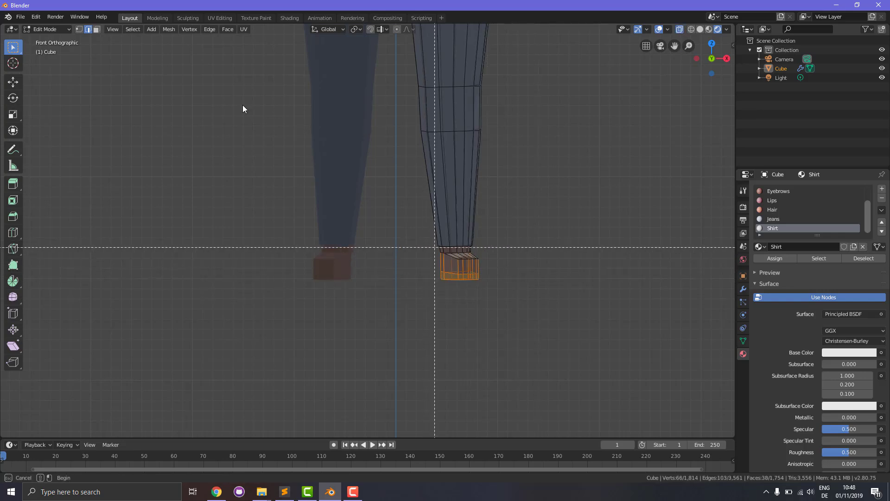
Switch to face selection and select all faces of the foot below the ankle, including the top of the foot.
left_click(97, 29)
left_click_drag(424, 260, 549, 307)
key("b")
middle_click_drag(549, 307, 495, 313)
key("b")
left_click_drag(174, 313, 195, 346)
key("b")
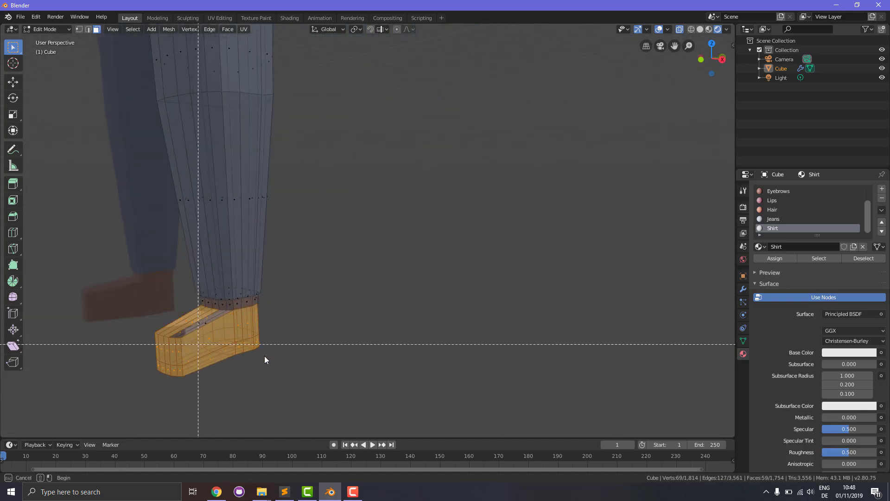
middle_click_drag(404, 353, 440, 359)
key("KP_1")
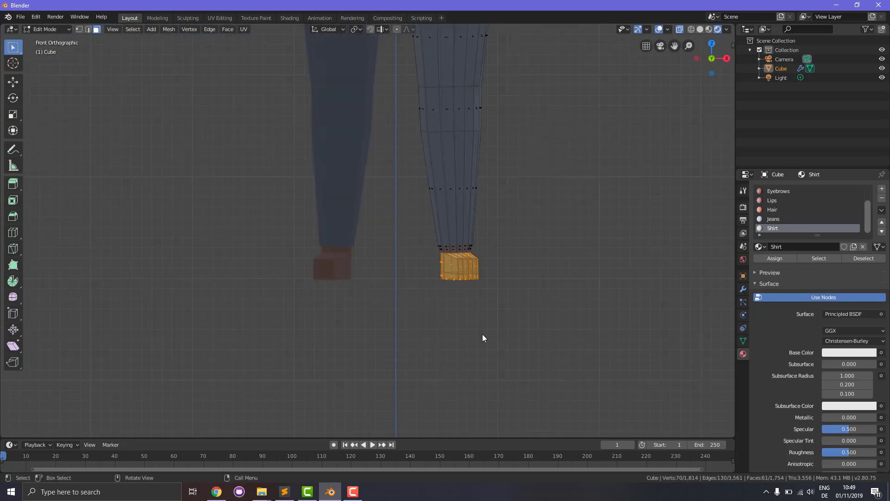
Extrude the foot faces in place and fatten them outward by about 0.009 to form a shoe, keeping them selected.
key("e")
right_click(525, 280)
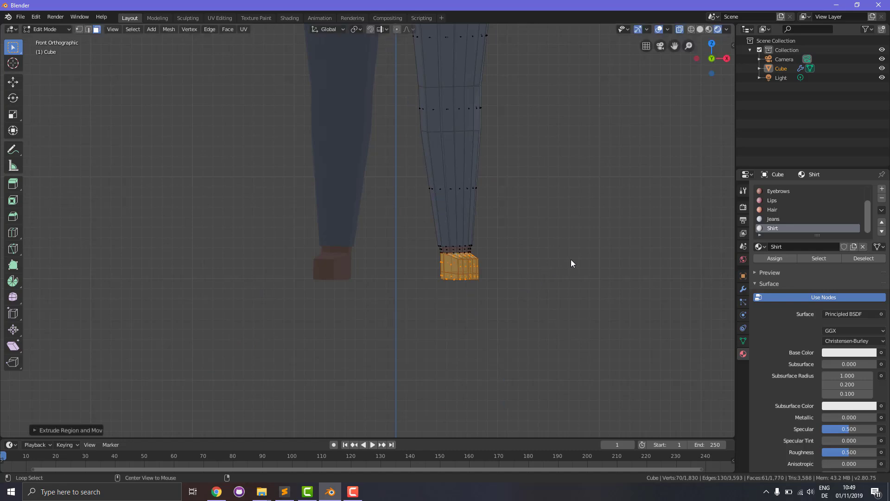
key("alt+s")
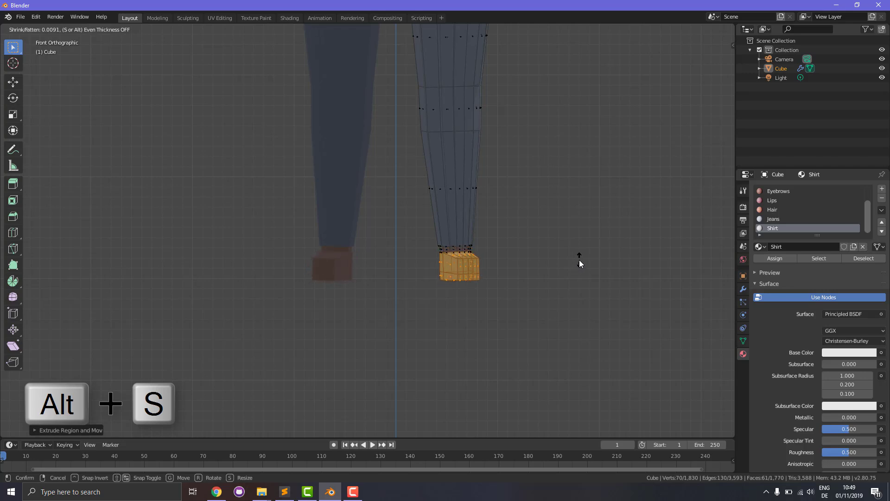
left_click(580, 259)
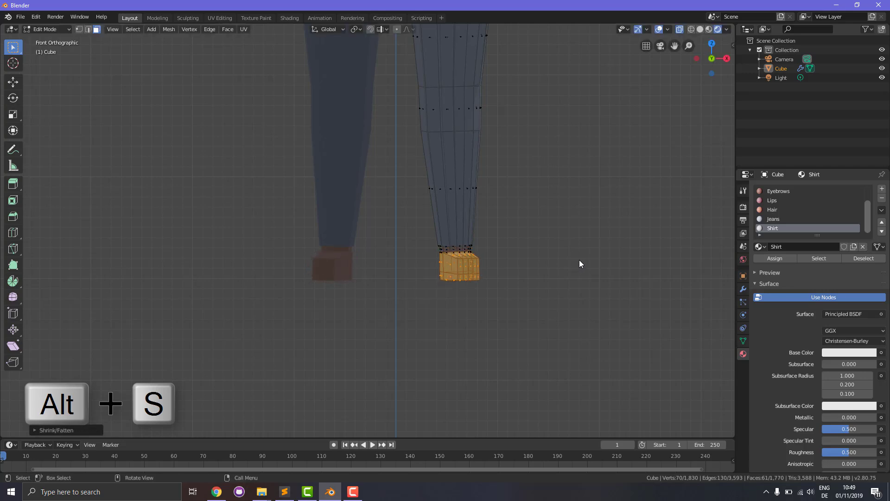
left_click(479, 278)
middle_click_drag(532, 298, 486, 317)
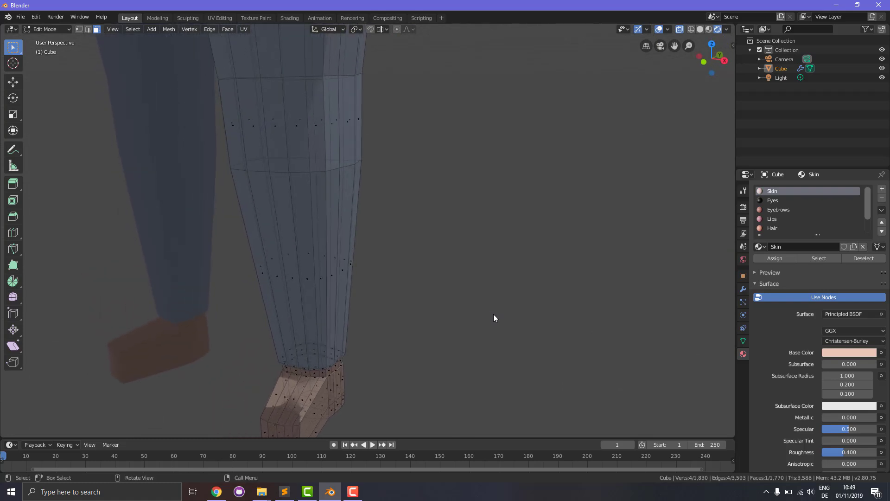
key("ctrl+z")
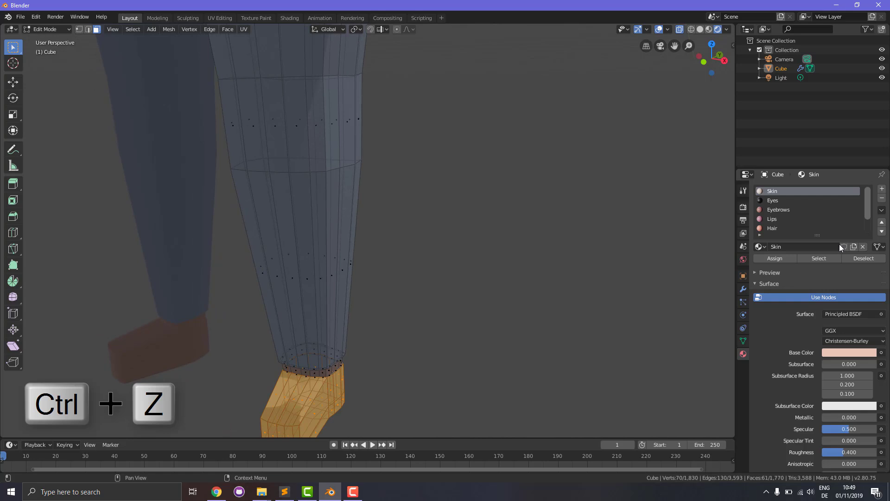
Add a new material slot with a material named Shoe.
left_click(882, 189)
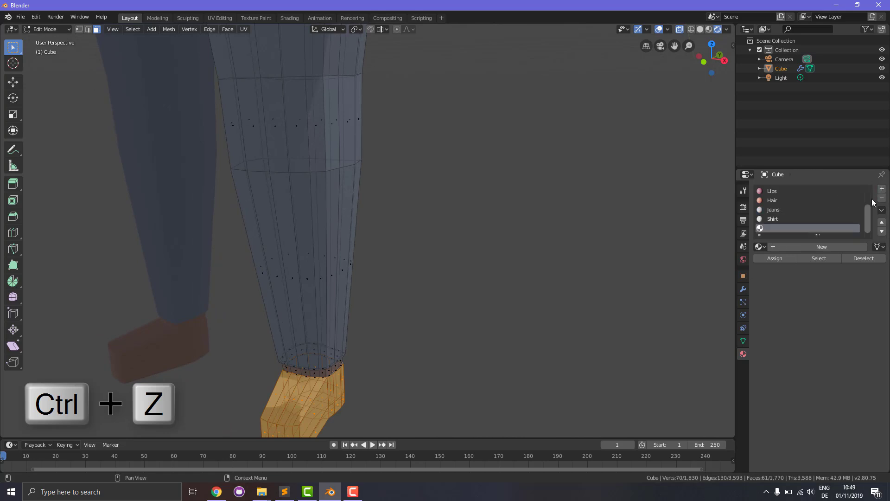
left_click(818, 247)
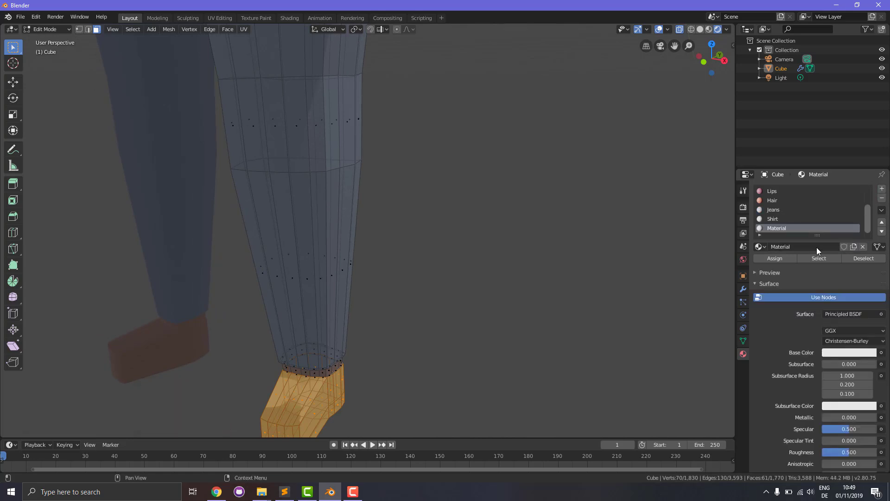
double_click(815, 247)
type("Shoe")
key("Return")
Set the Shoe material's base color to pink, assign it to the selected foot faces and clear the selection.
left_click(859, 350)
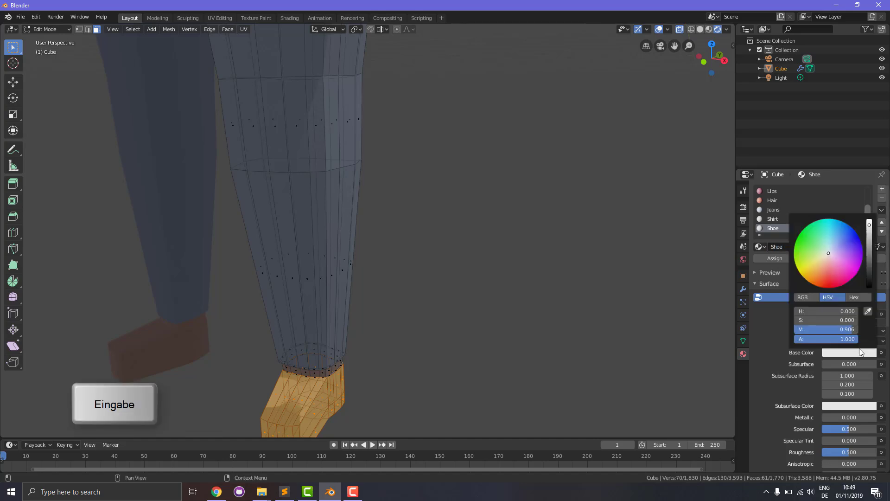
left_click(840, 261)
left_click(782, 259)
left_click(478, 374)
Box-select the bottom faces and the lowest band of faces around the shoe.
middle_click_drag(463, 385, 470, 363)
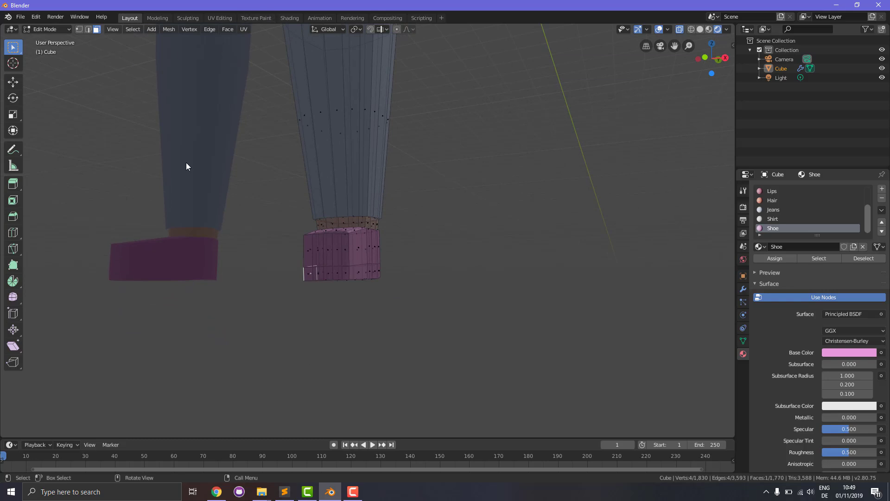
key("b")
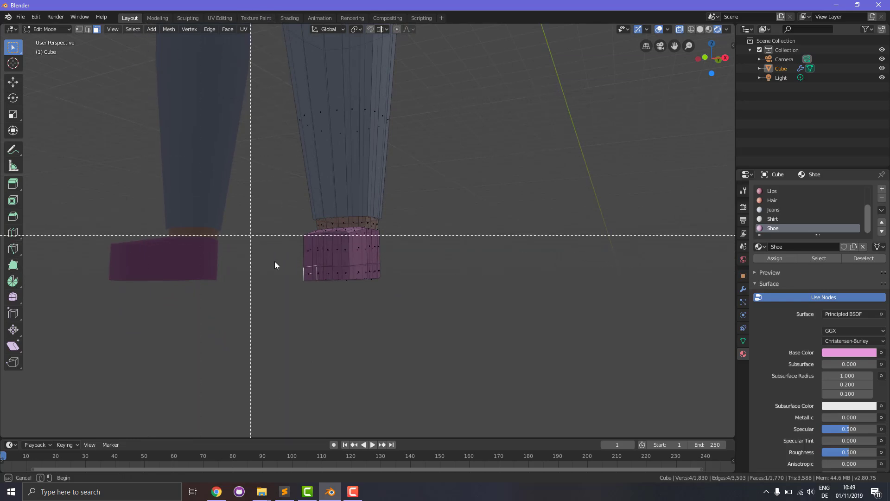
left_click_drag(297, 273, 388, 292)
key("b")
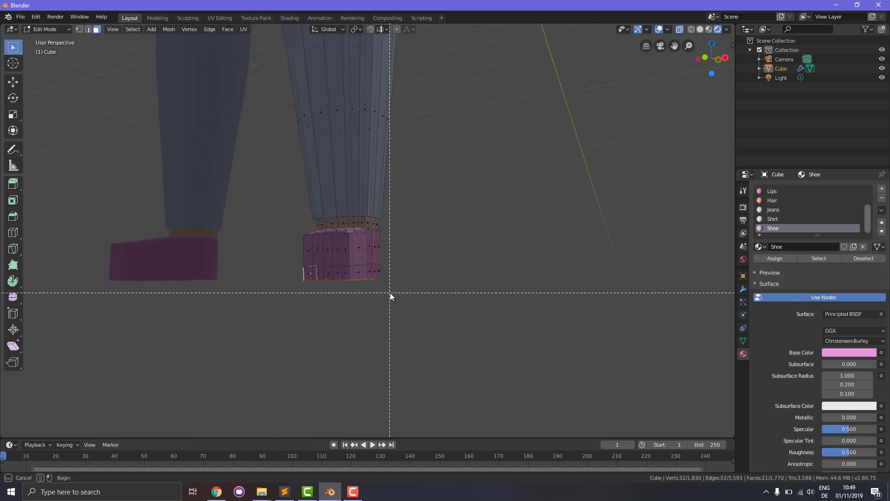
left_click_drag(305, 274, 387, 293)
key("b")
key("b")
left_click_drag(352, 266, 383, 286)
key("b")
right_click(436, 299)
Add the remaining faces of the shoe's lowest band from another side to complete the sole selection.
middle_click_drag(436, 299, 187, 296)
key("b")
left_click_drag(496, 293, 523, 300)
key("b")
right_click(523, 319)
middle_click_drag(523, 320, 12, 353)
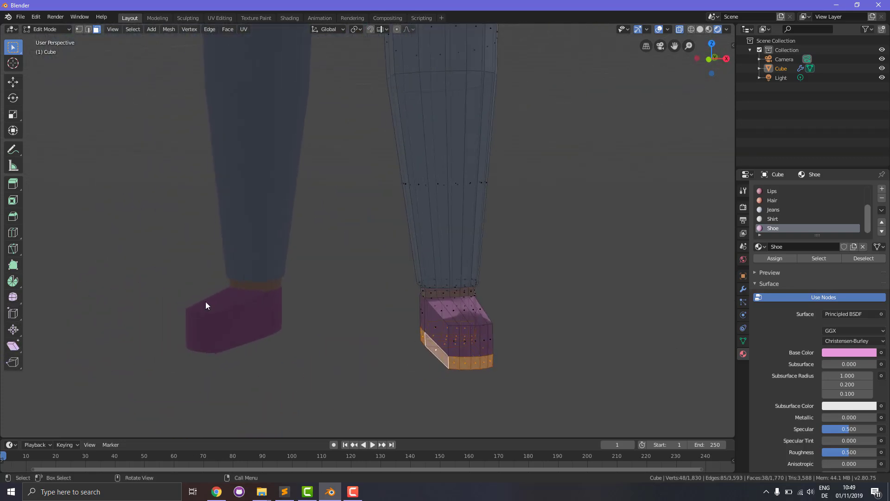
Create a new material named Sole and assign it to the selected faces at the bottom of the shoe.
scroll(315, 326, "down", 2)
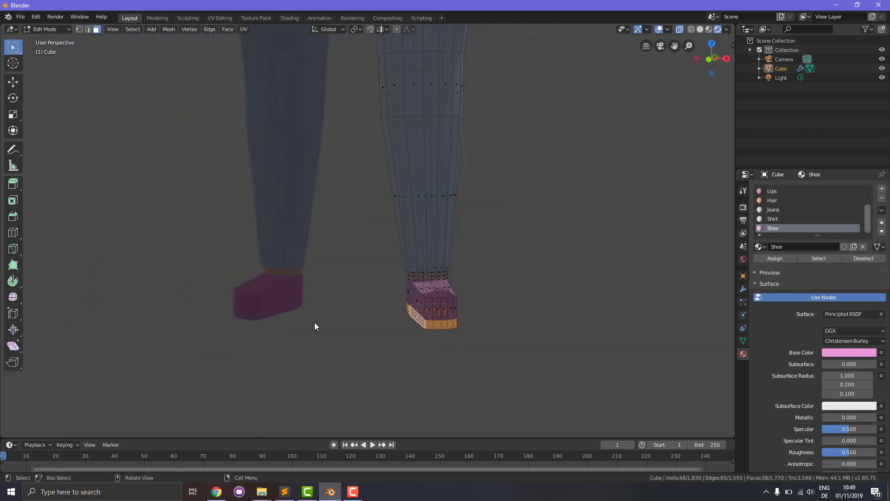
left_click(882, 189)
left_click(803, 248)
double_click(803, 248)
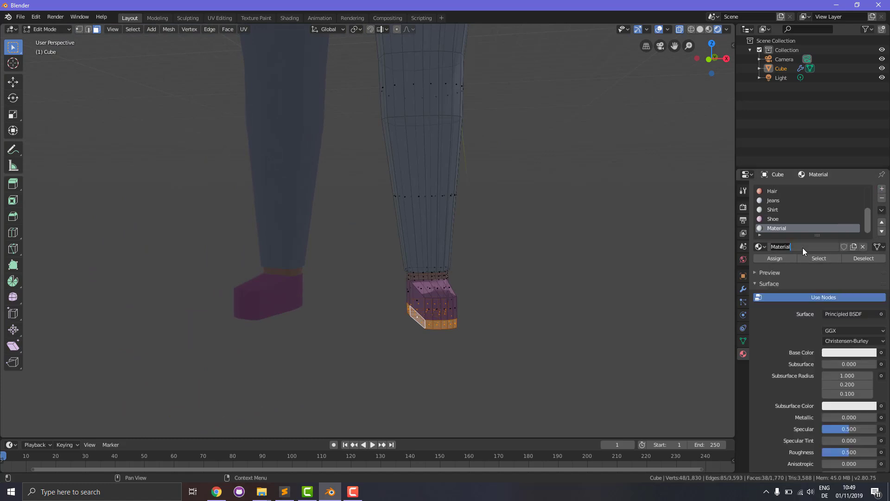
type("Sole")
key("Return")
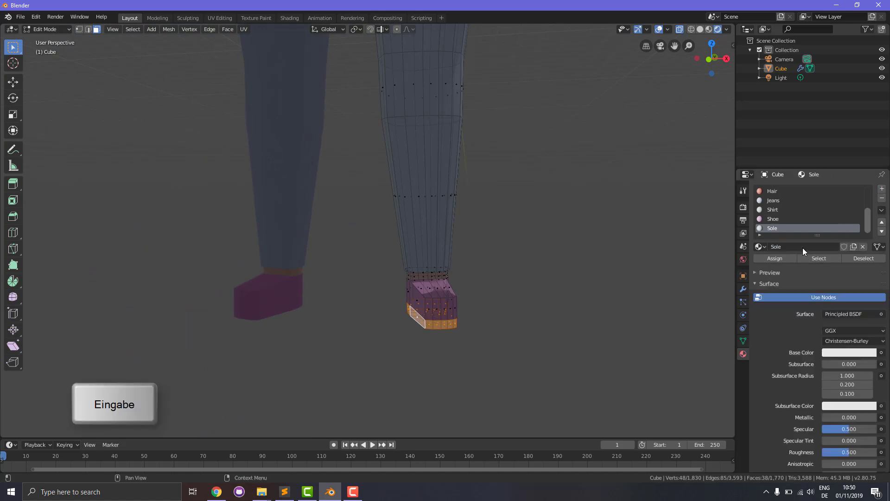
left_click(774, 258)
key("alt+a")
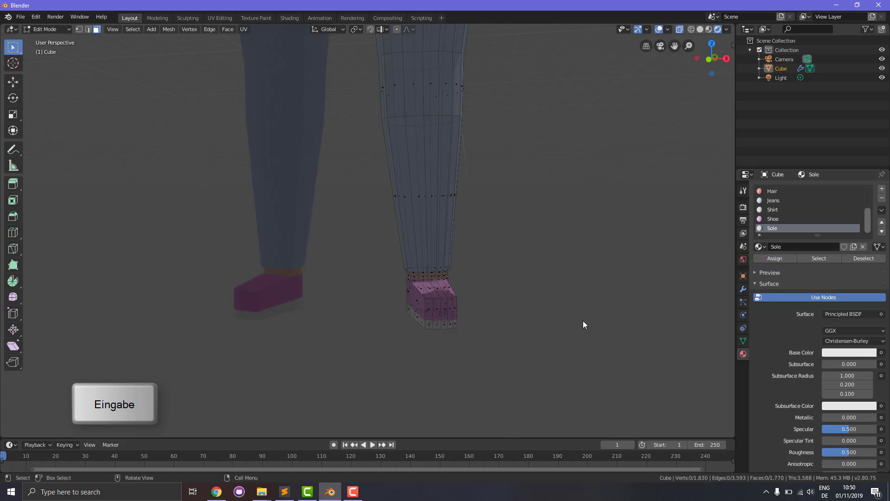
Restore the sole selection, extrude it in place and fatten it outward by about 0.028.
key("ctrl+z")
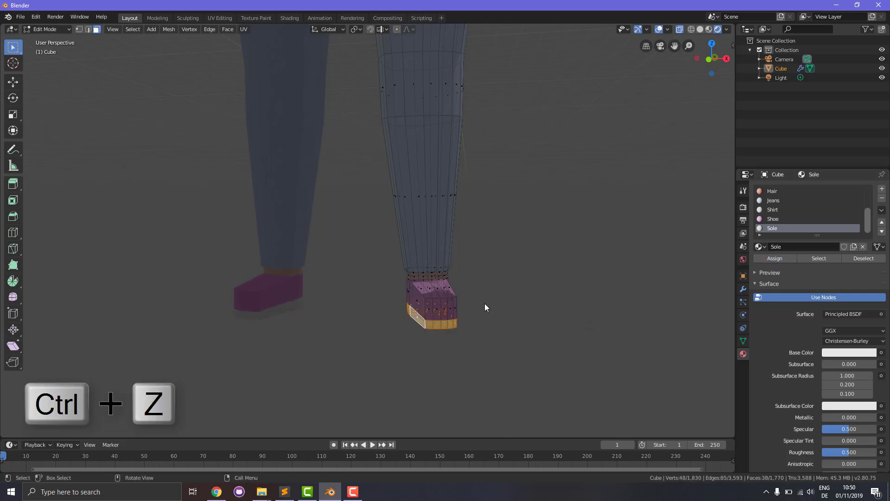
key("e")
right_click(486, 308)
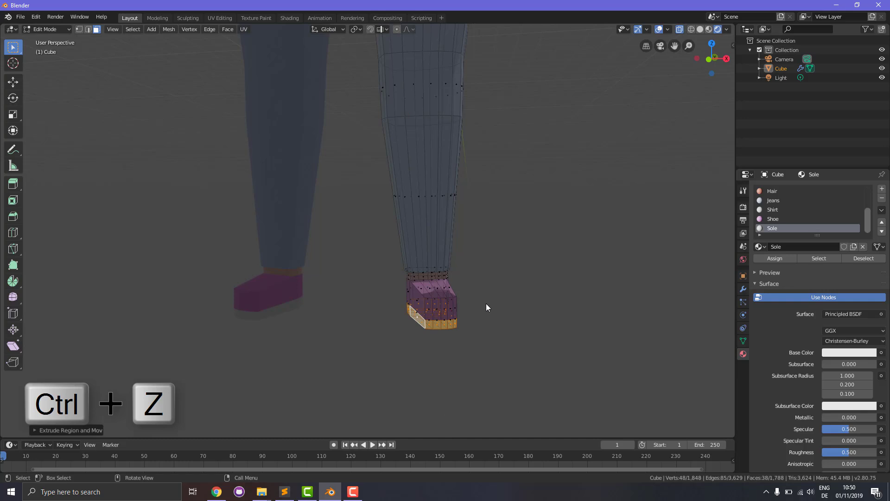
key("alt+s")
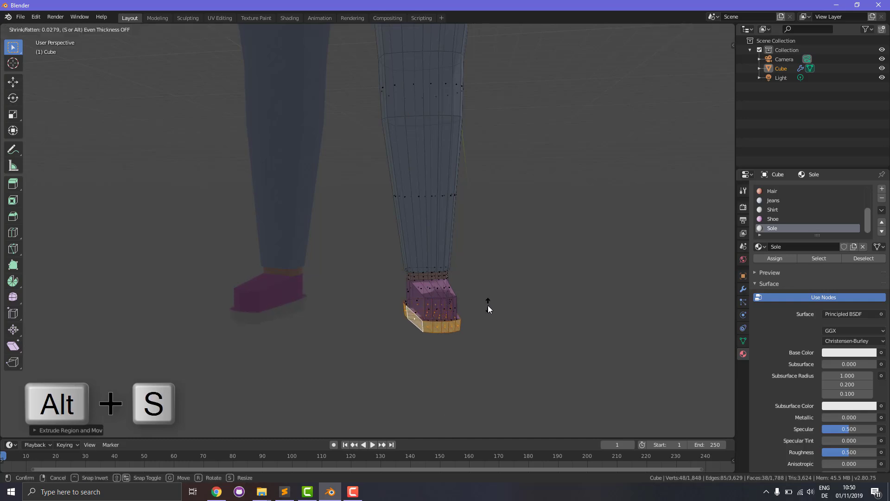
left_click(488, 305)
left_click(526, 320)
middle_click_drag(526, 320, 414, 351)
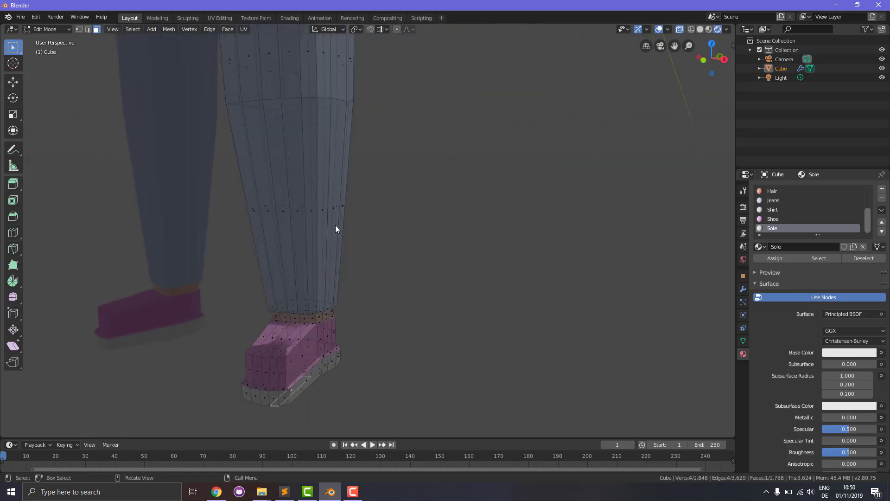
Turn off X-ray and select the pink rim faces on top of the sole along the shoe's outer side.
left_click(678, 29)
left_click_drag(678, 43, 703, 414)
scroll(502, 235, "up", 2)
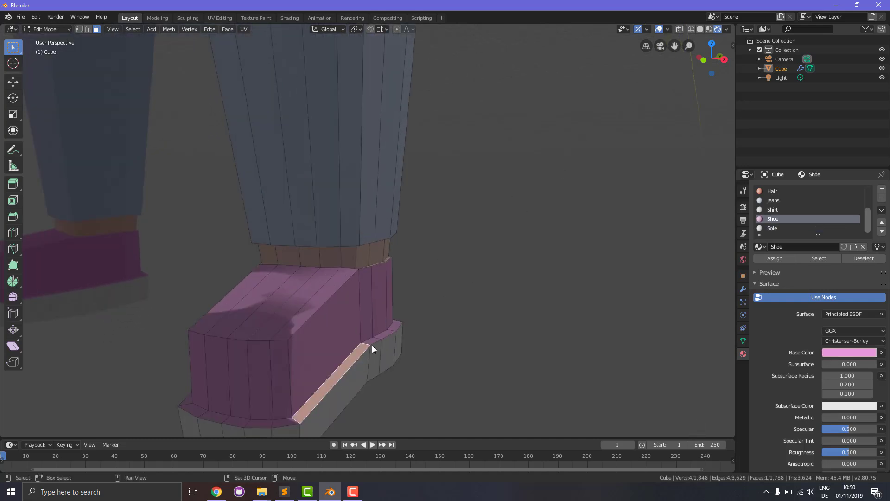
left_click(375, 346, "shift")
left_click(374, 342, "shift")
left_click(387, 334, "shift")
left_click(395, 326, "shift")
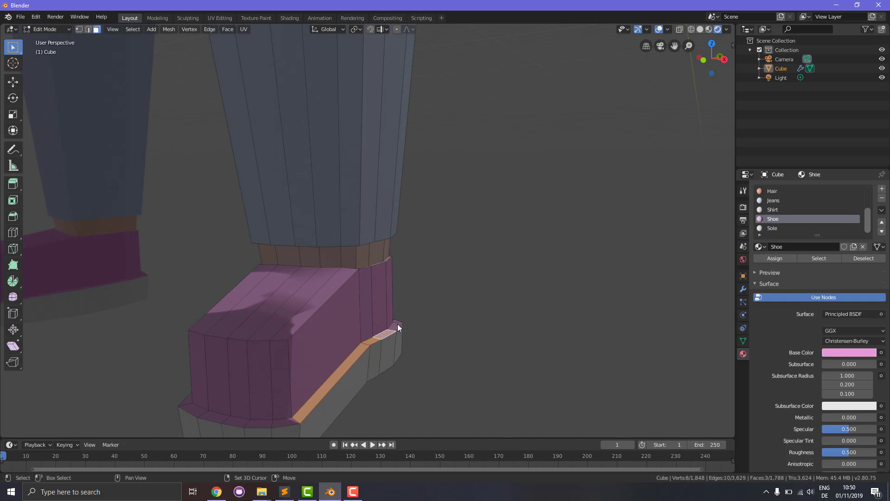
Add the pink rim faces on top of the sole around the shoe's toe to the selection.
left_click(276, 424, "shift")
left_click(265, 424, "shift")
left_click(242, 423, "shift")
left_click(211, 415, "shift")
left_click(194, 410, "shift")
middle_click_drag(216, 394, 411, 380)
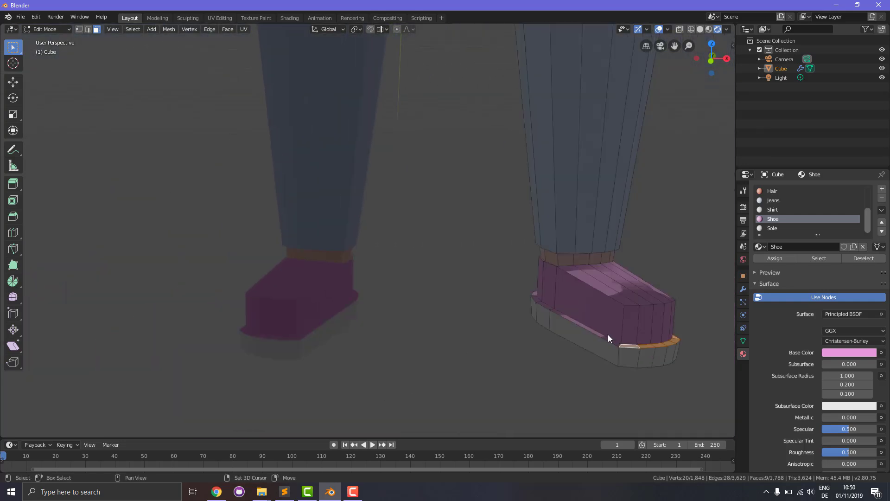
Add the remaining pink rim faces along the shoe's inner side and heel to the selection and assign them the Sole material.
left_click(582, 330, "shift")
left_click(541, 305, "shift")
left_click(536, 296, "shift")
middle_click_drag(536, 296, 488, 217)
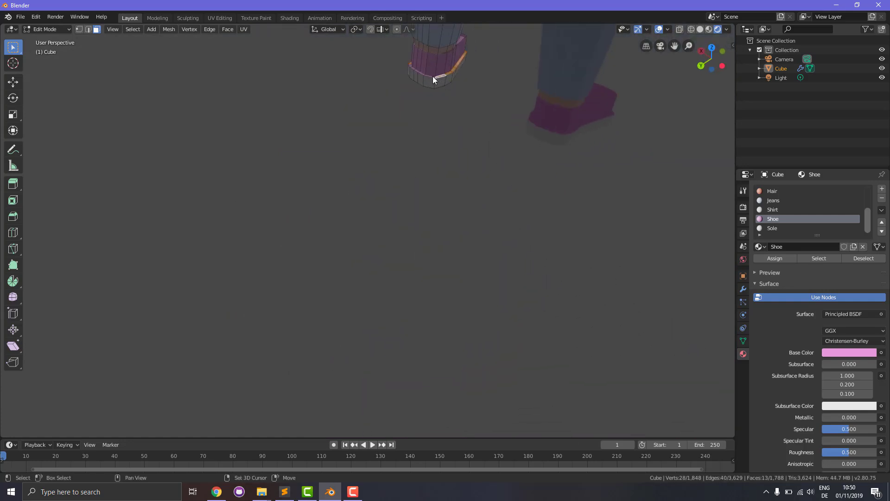
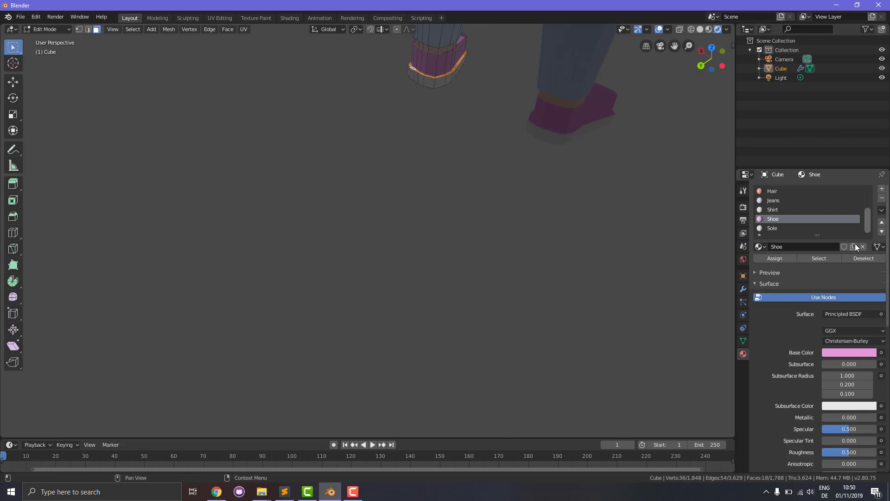
left_click(772, 228)
left_click(777, 256)
middle_click_drag(619, 203, 464, 207)
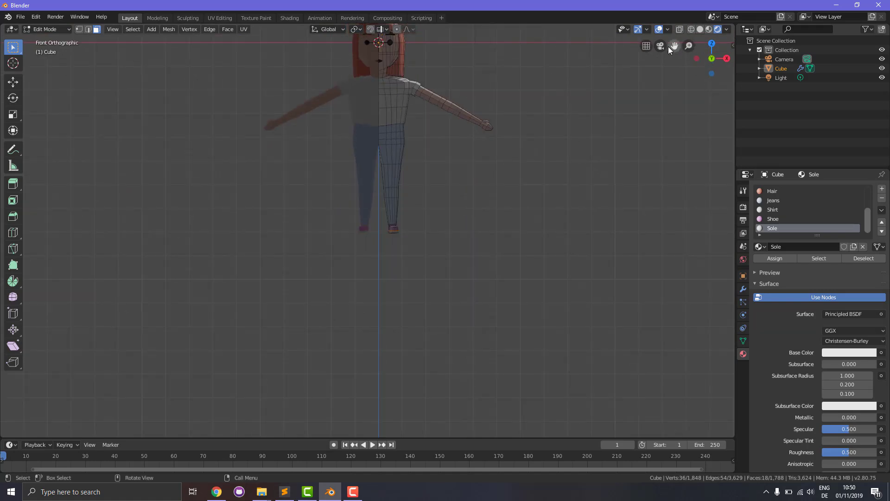
Switch to edge selection in front view and select the edge loop around the arm just below the elbow.
left_click_drag(673, 50, 658, 123)
scroll(569, 110, "up", 3)
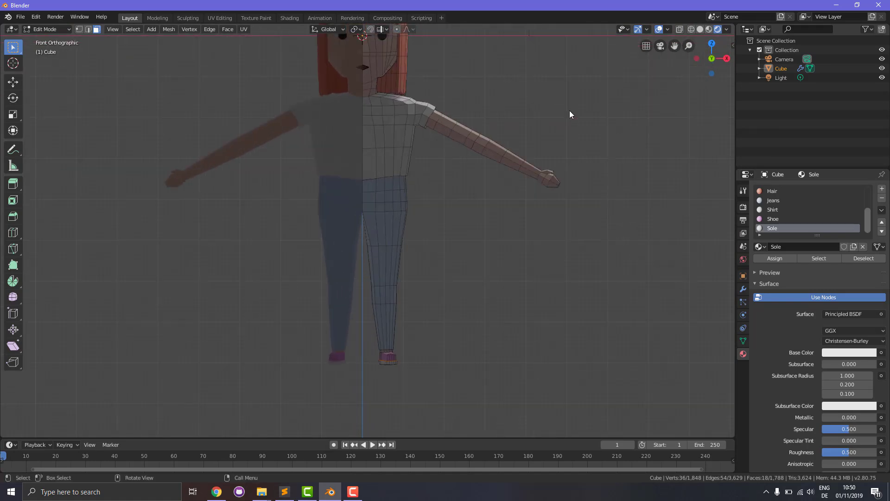
left_click_drag(675, 51, 678, 99)
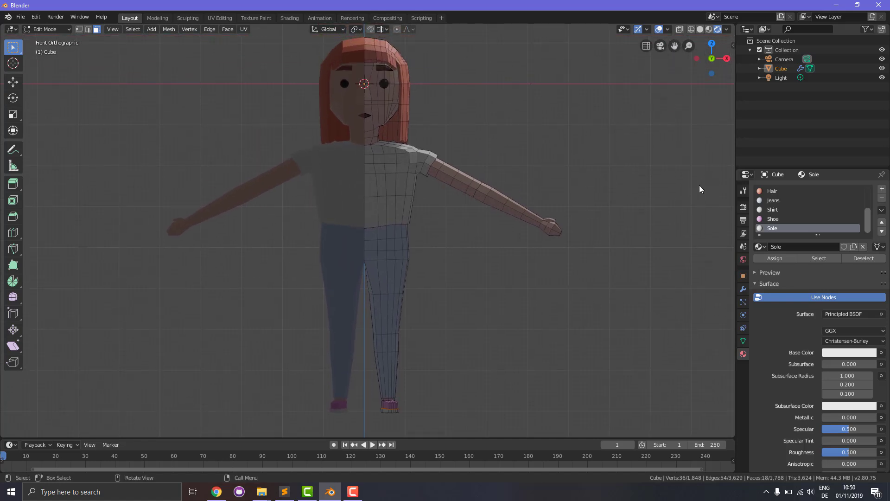
scroll(517, 187, "up", 1)
left_click(498, 177)
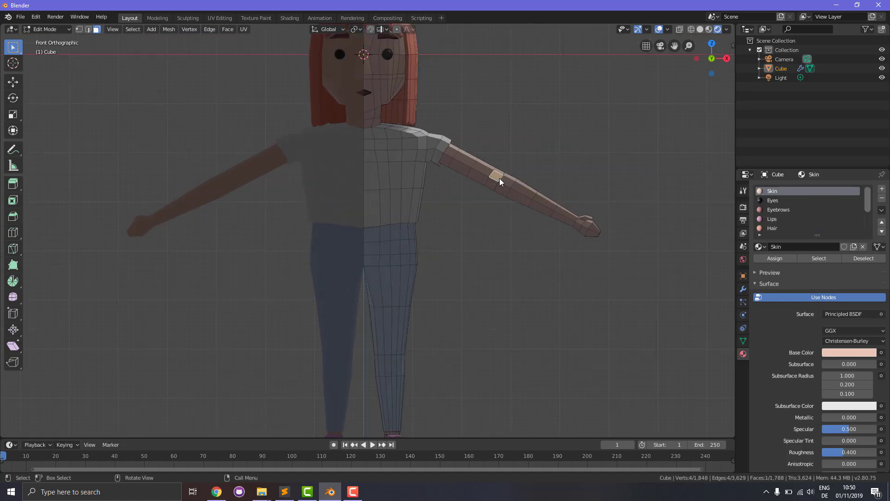
left_click(89, 31)
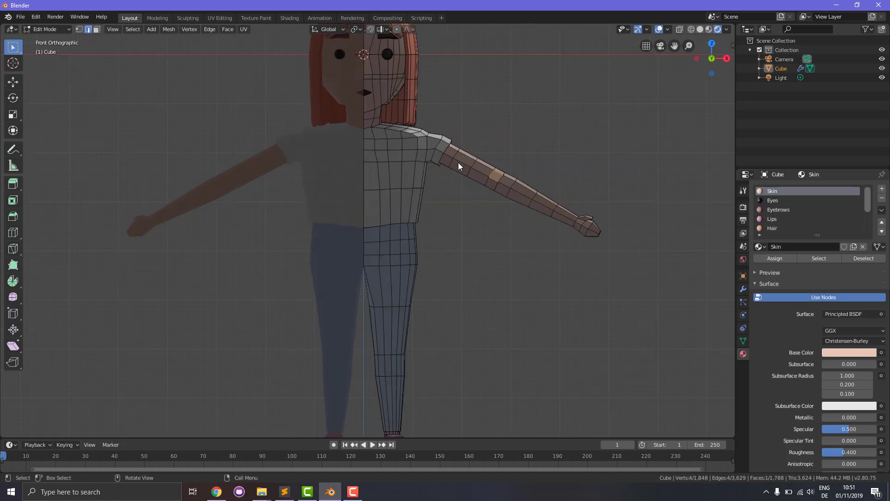
left_click(513, 184, "alt")
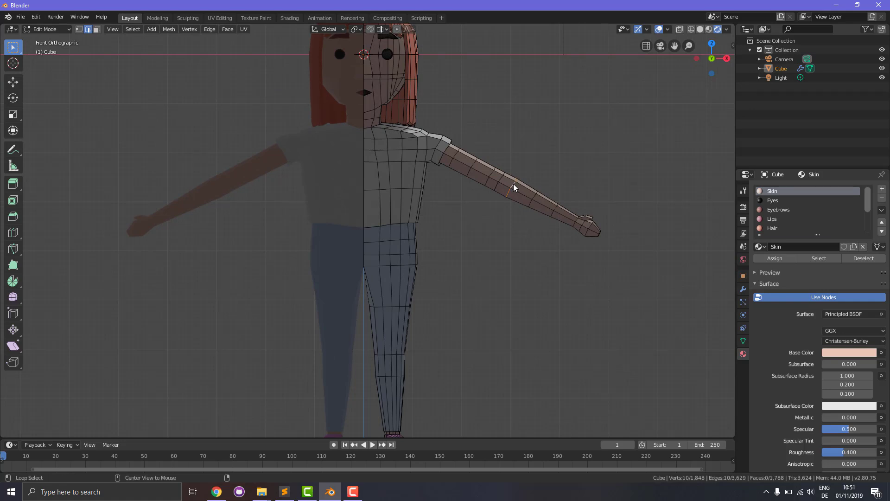
Try to slide the selected arm edge loop toward the shoulder, and undo the slide.
key("g")
key("g")
left_click(550, 177)
key("g")
key("g")
key("g")
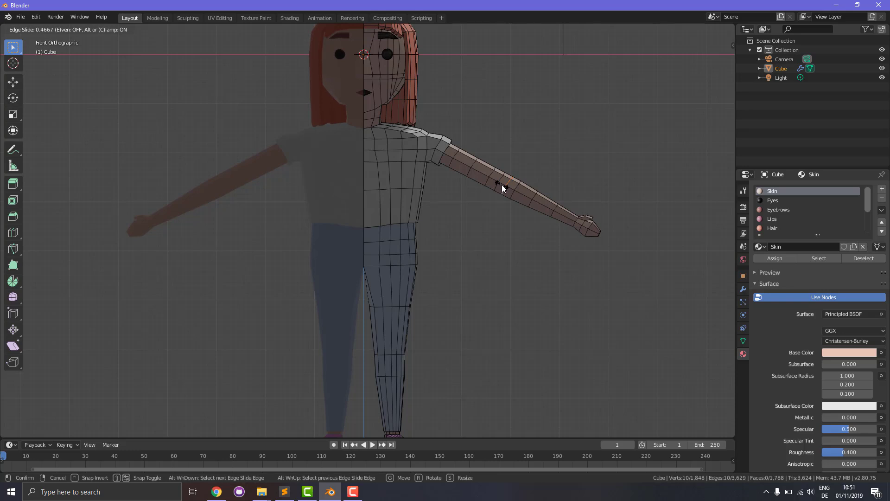
left_click(502, 184)
key("ctrl+z")
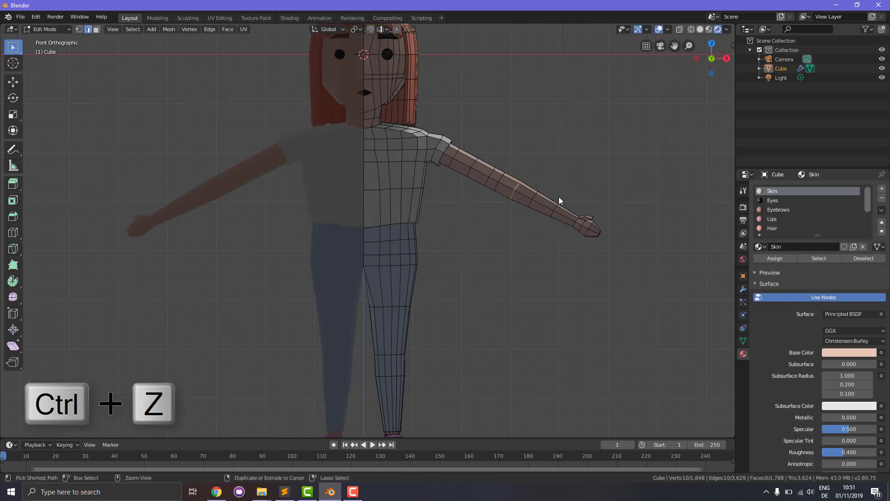
Slide the edge loop just above the elbow toward the hand by a factor of about 0.51 and clear the selection.
left_click(499, 179)
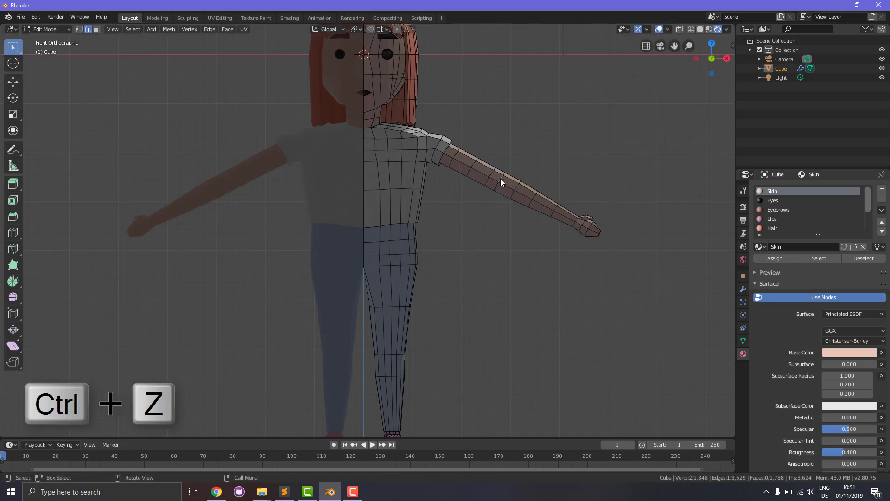
left_click(500, 179, "alt")
key("g")
key("g")
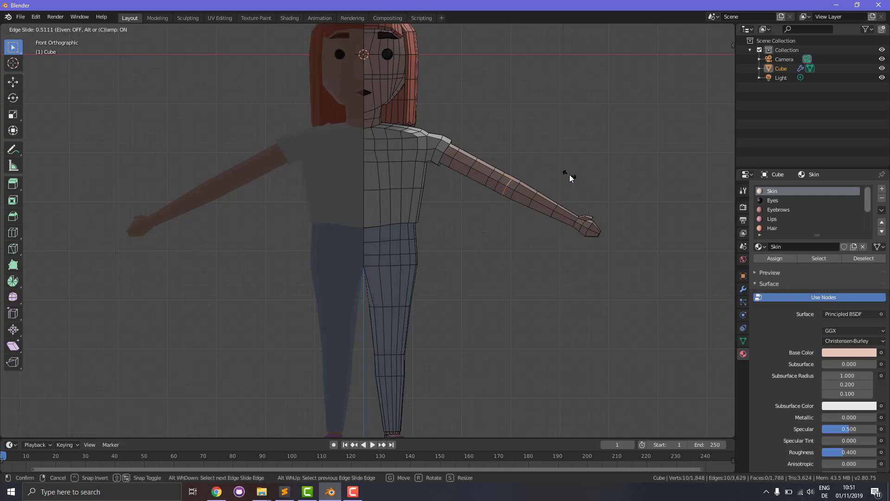
left_click(569, 174)
mouse_move(584, 183)
middle_mouse_down()
mouse_move(519, 203)
mouse_move(465, 204)
mouse_move(550, 206)
mouse_move(575, 189)
middle_mouse_up()
left_click(487, 251)
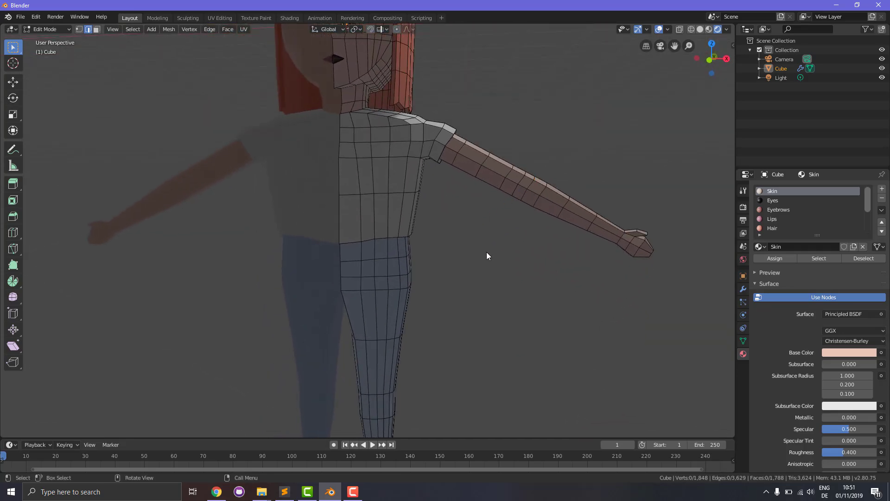
Add a loop cut around the jeans leg just above the knee, slid by a factor of about -0.41.
middle_click_drag(470, 273, 434, 283)
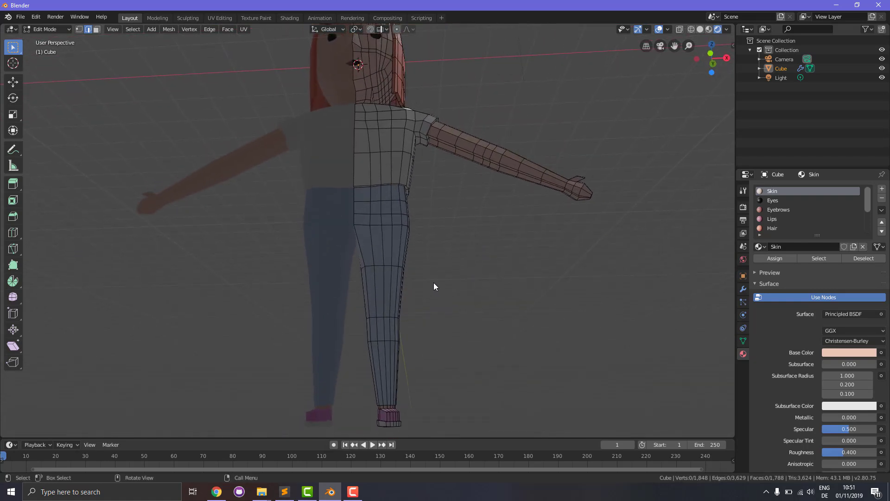
key("ctrl+r")
left_click(379, 307)
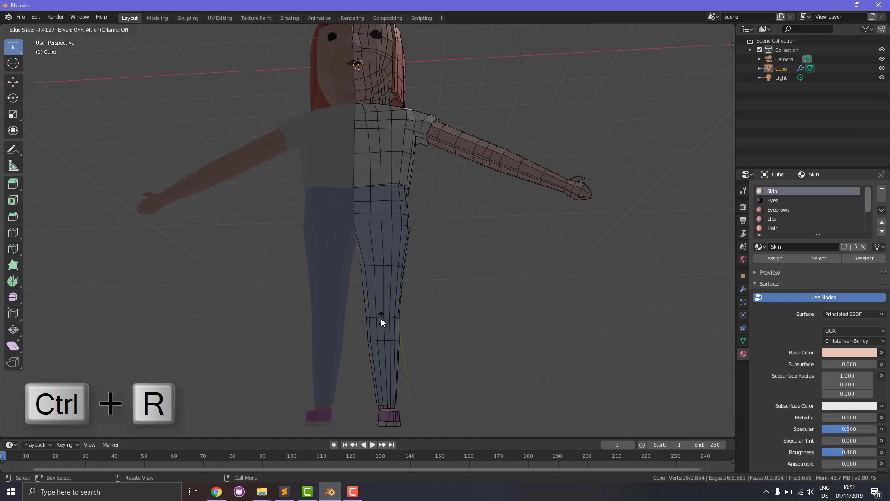
left_click(381, 319)
middle_click_drag(470, 312, 375, 311)
scroll(304, 325, "up", 5)
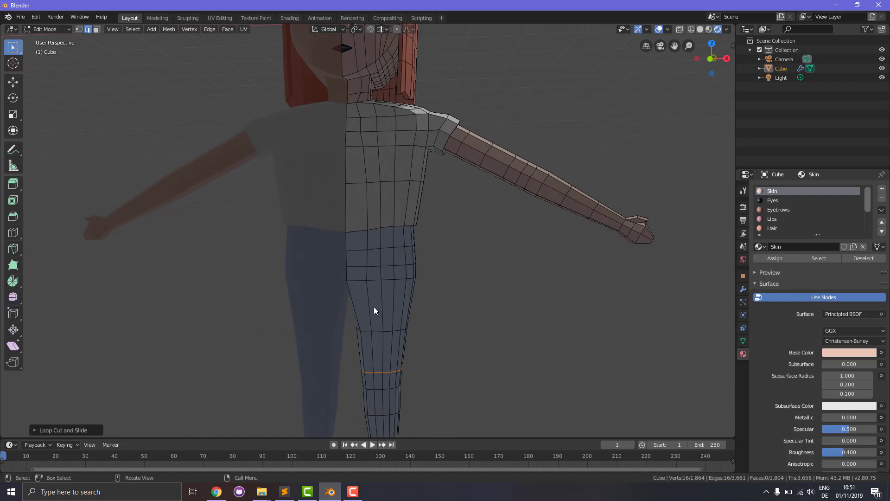
scroll(375, 310, "down", 2)
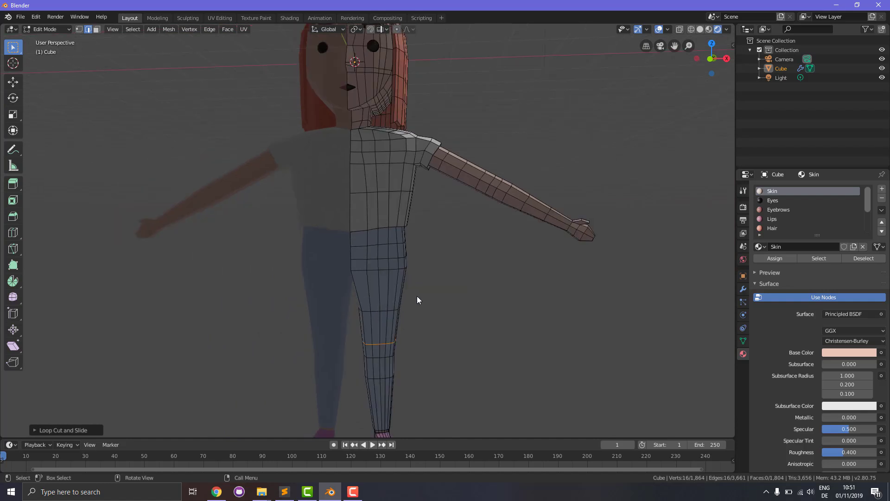
Add a cube to the mesh and, in front view, move it about 2.9 m along X to sit beside the head.
scroll(451, 310, "down", 5)
middle_click_drag(448, 302, 490, 315)
key("KP_1")
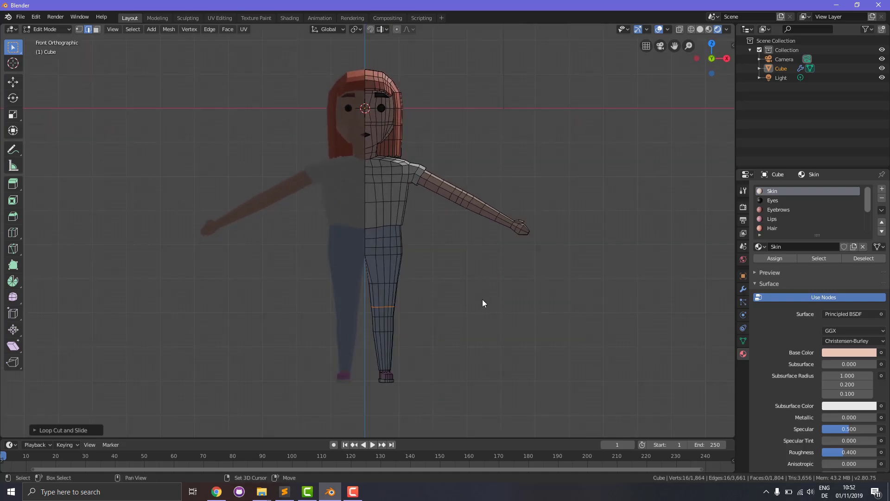
key("shift+a")
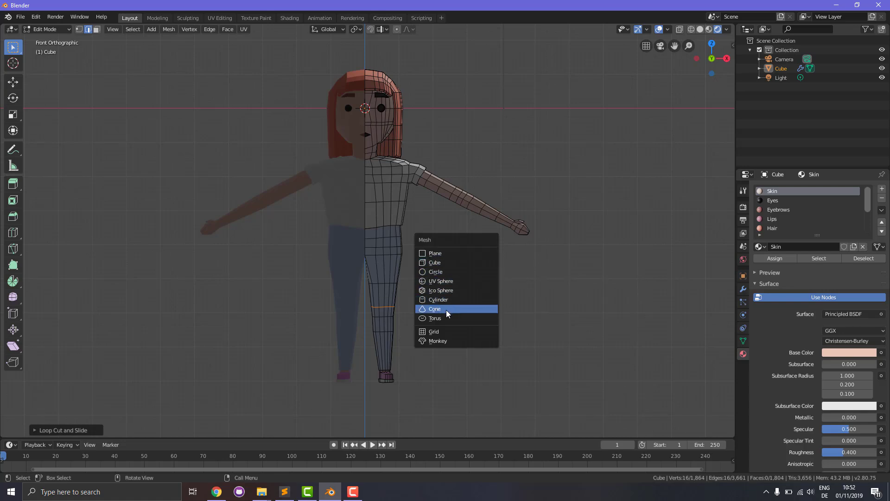
left_click(435, 263)
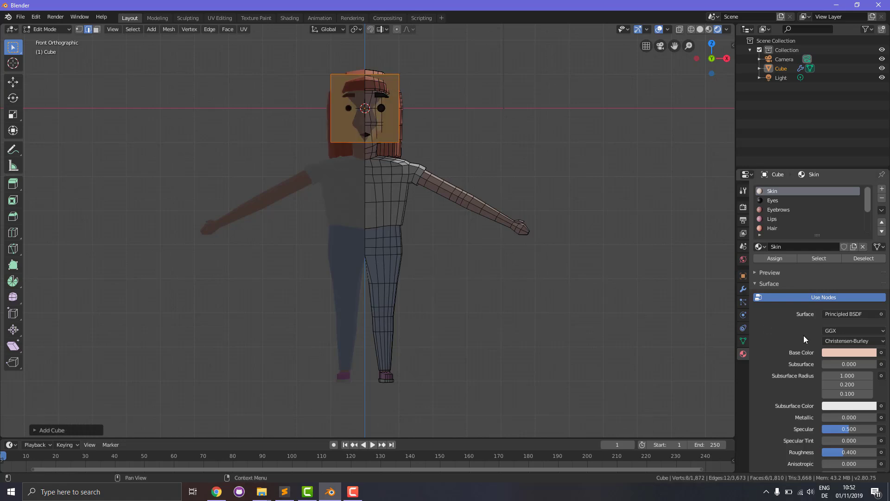
left_click(743, 289)
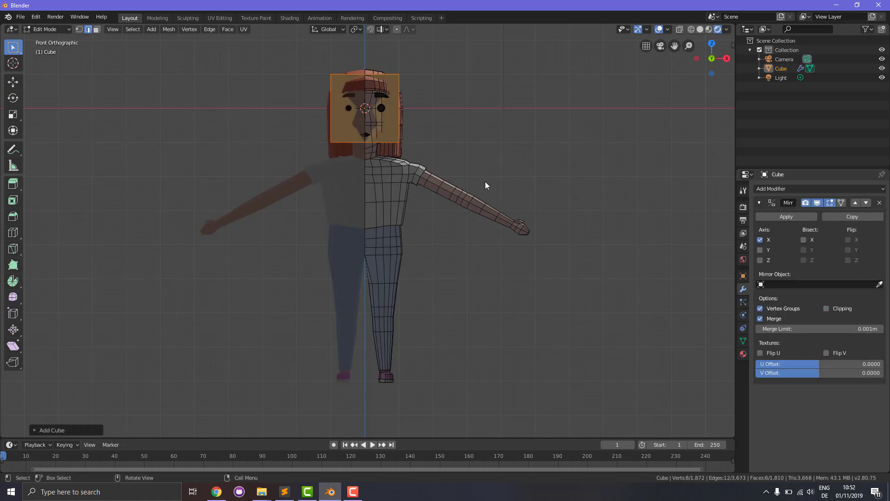
key("g")
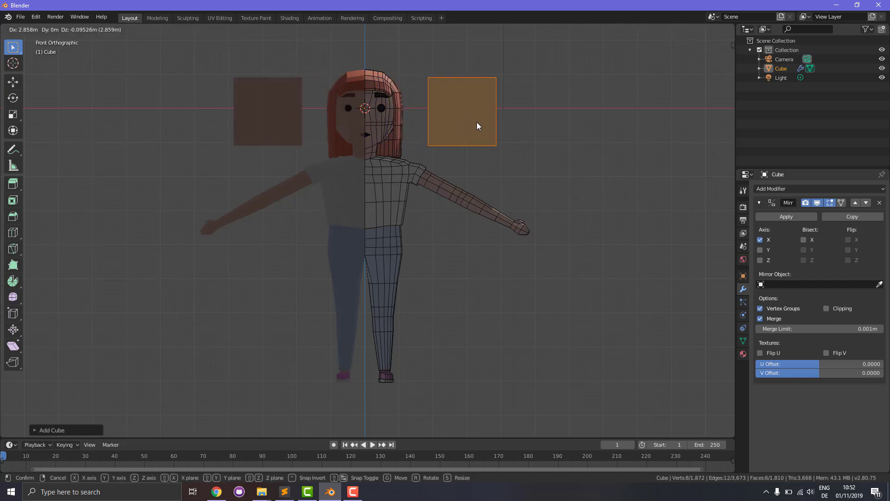
left_click(479, 123)
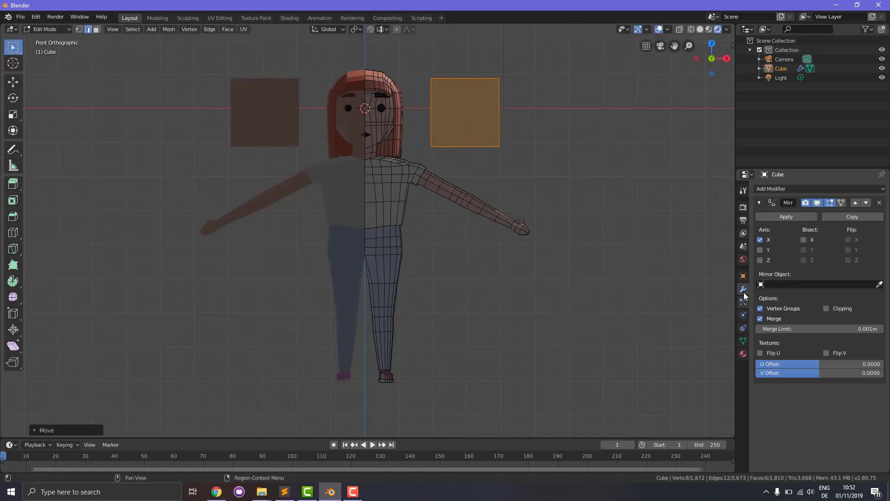
Create a new material named Glasses and assign it to the new cube.
left_click(740, 356)
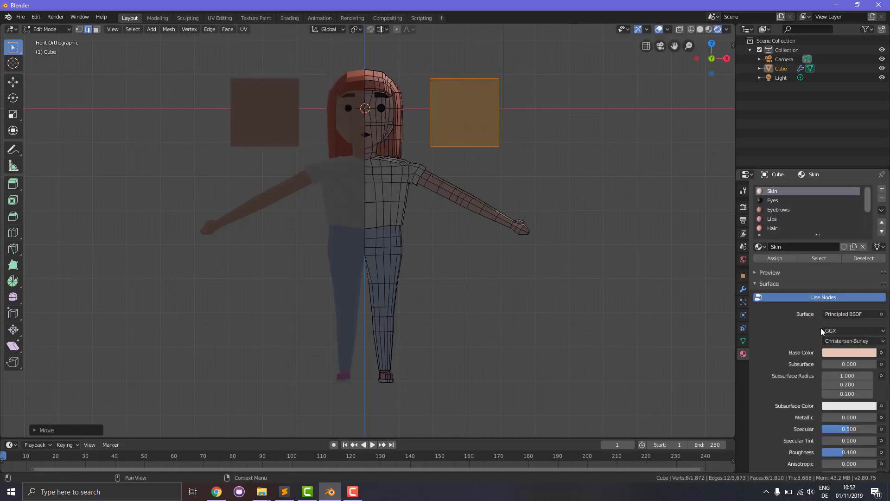
left_click(883, 190)
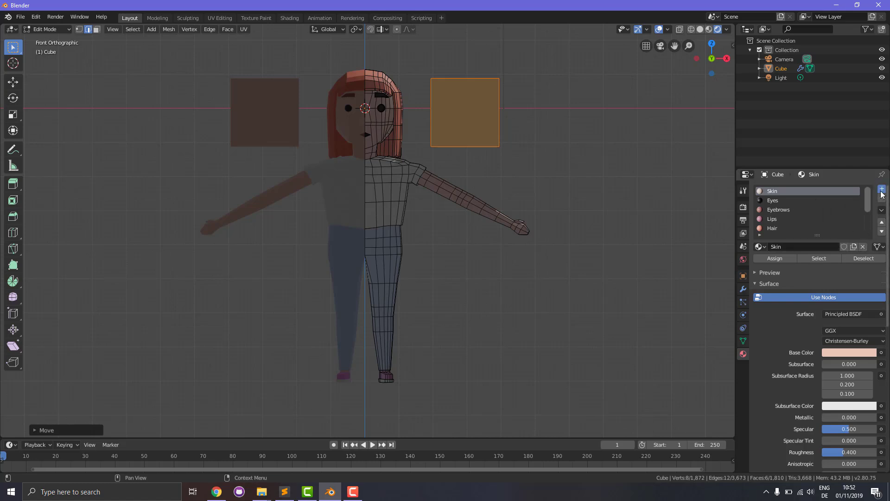
left_click(807, 247)
double_click(807, 247)
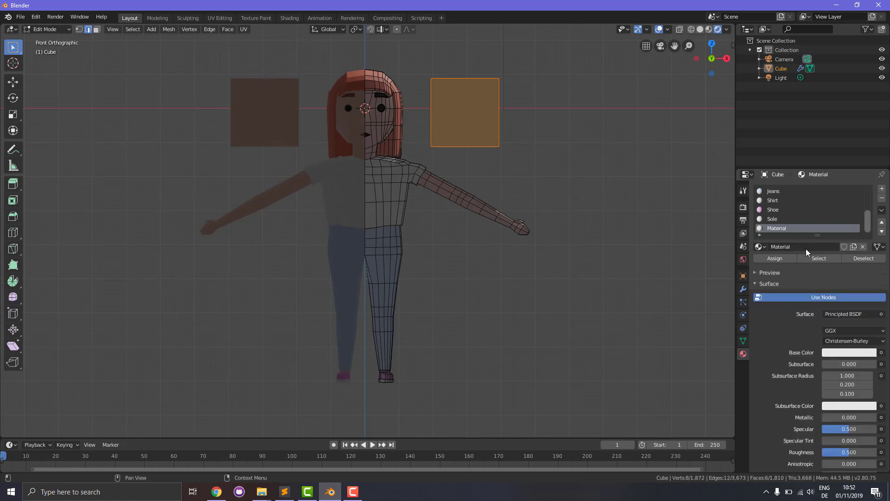
type("Glasses")
key("Return")
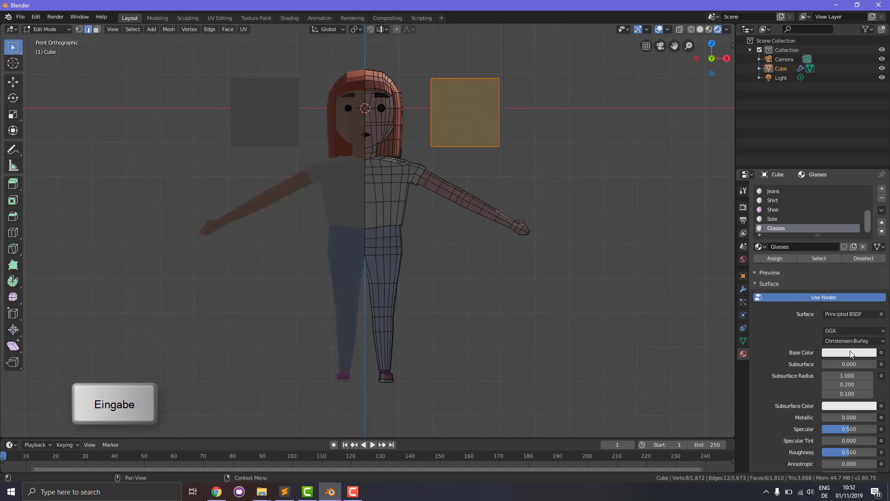
Set the Glasses material's base color to black.
left_click(849, 352)
left_click_drag(869, 238, 869, 287)
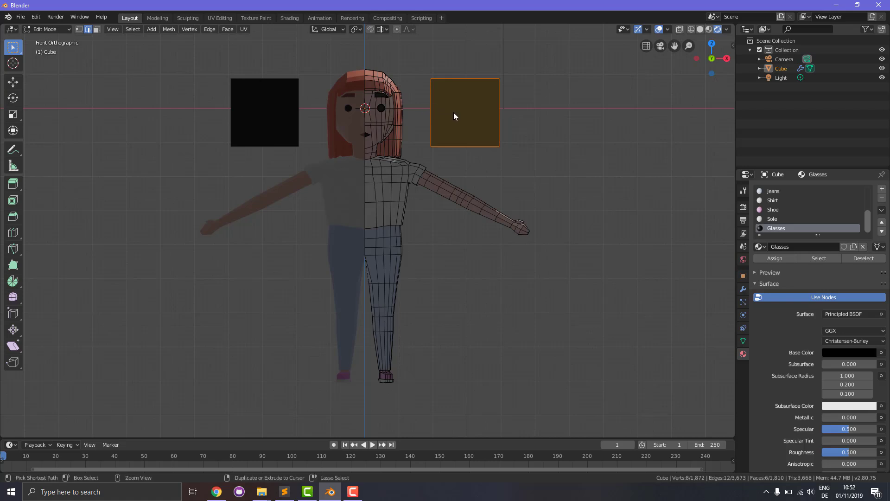
key("ctrl+r")
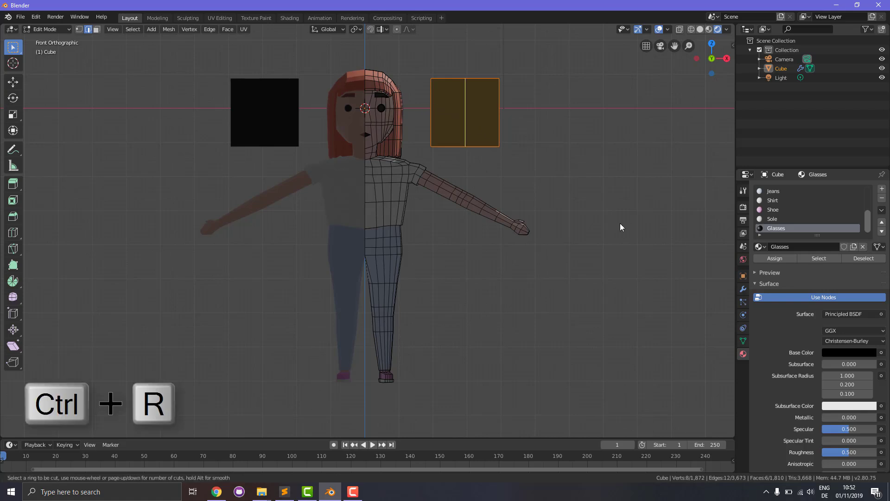
Set the Glasses material's base color to white.
left_click(851, 358)
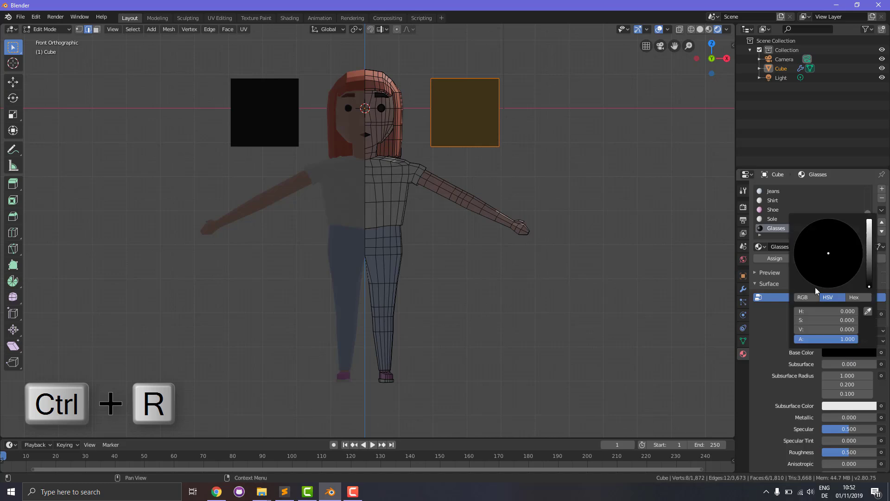
left_click_drag(871, 244, 871, 222)
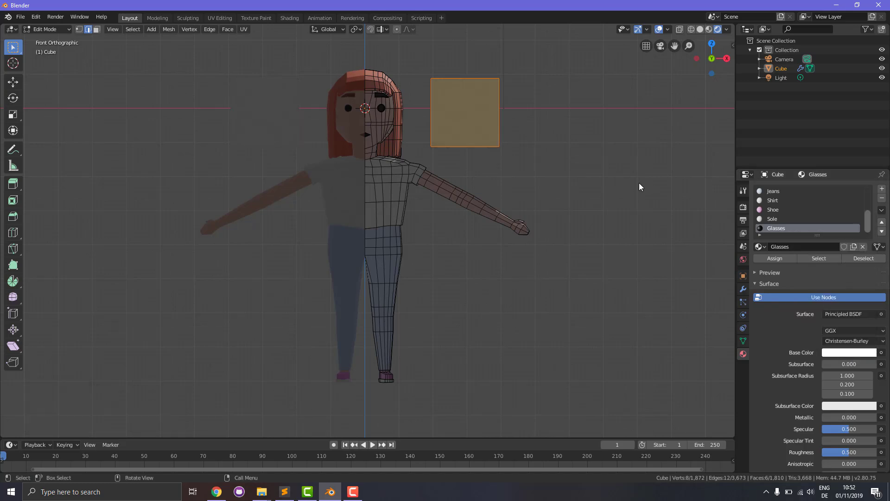
Select the whole linked cube and cut it with three evenly spaced vertical edge loops.
left_click(575, 159)
key("l")
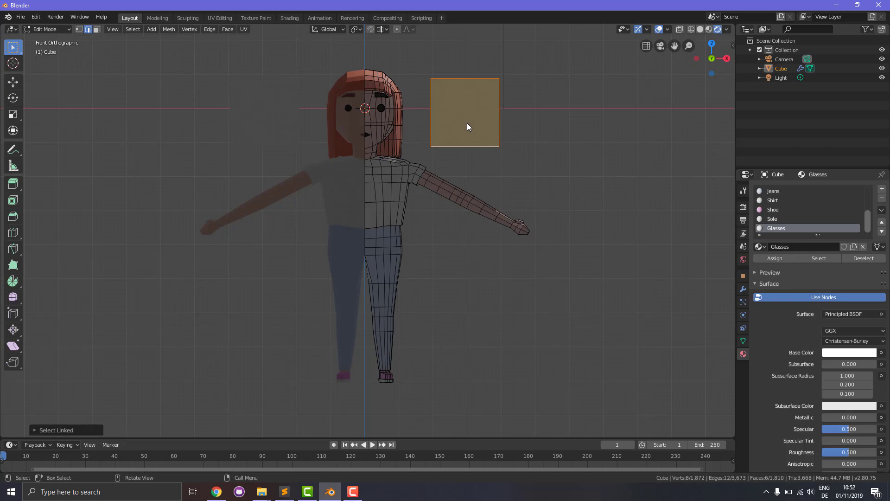
key("ctrl+r")
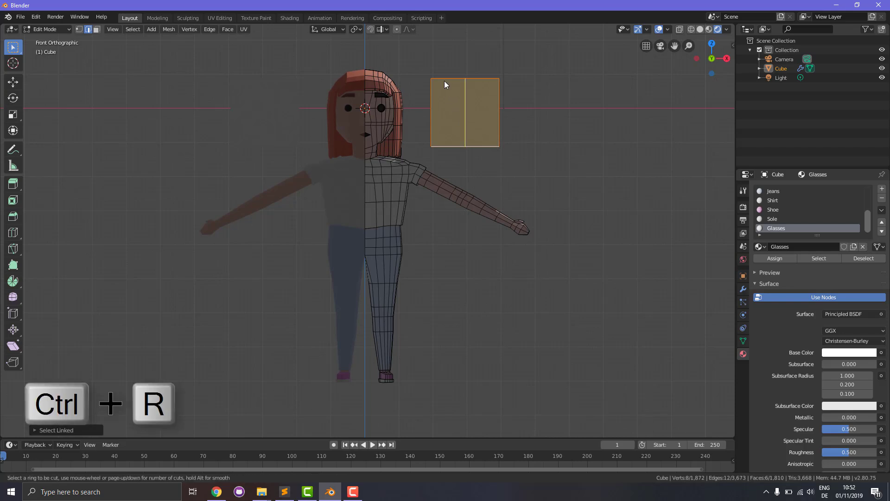
scroll(454, 95, "up", 2)
left_click(455, 92)
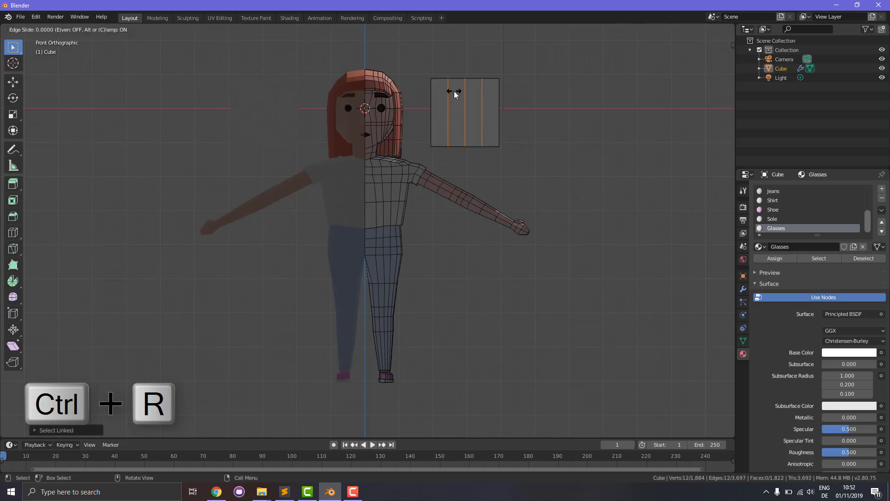
left_click(453, 98)
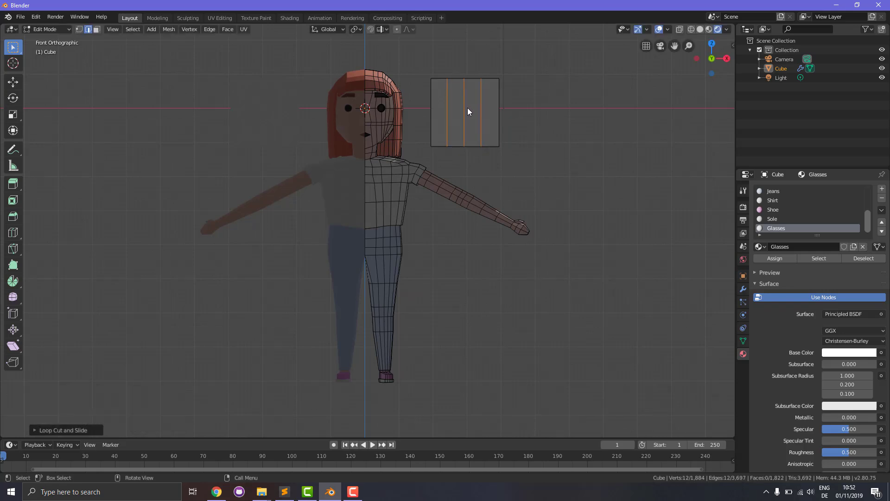
Cut the glasses cube with three evenly spaced horizontal edge loops.
key("ctrl+r")
scroll(465, 114, "up", 2)
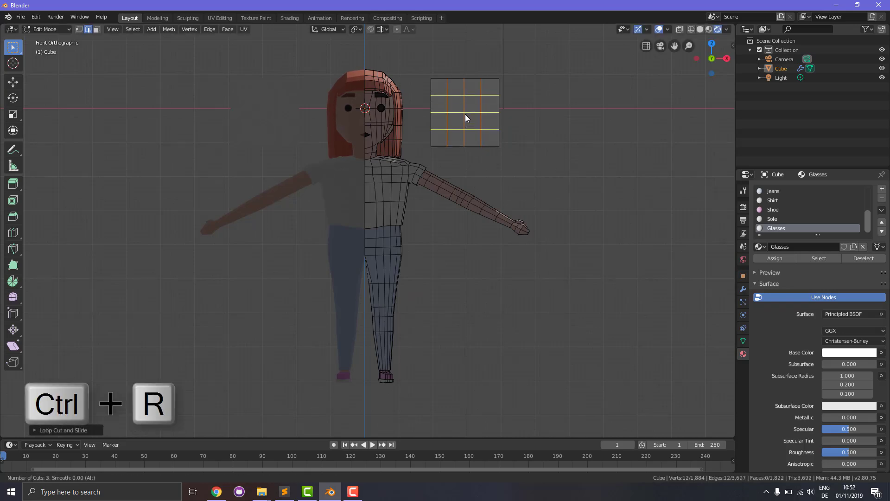
left_click(465, 115)
left_click(536, 115)
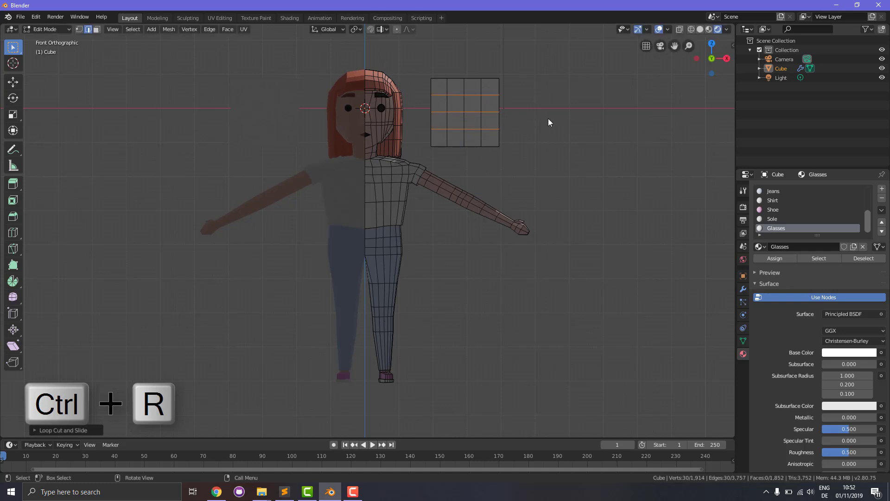
In the right side view, add one vertical edge loop to the cube, slid forward to about a quarter of its depth.
key("KP_3")
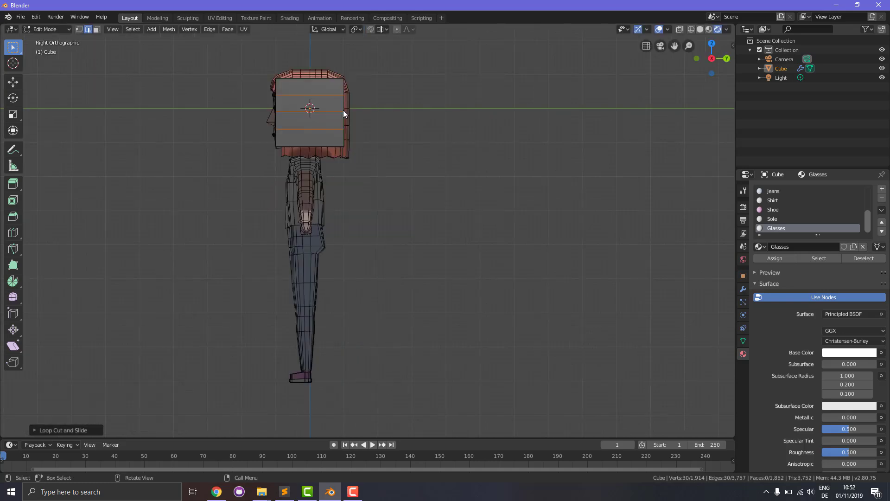
key("ctrl+r")
left_click(310, 111)
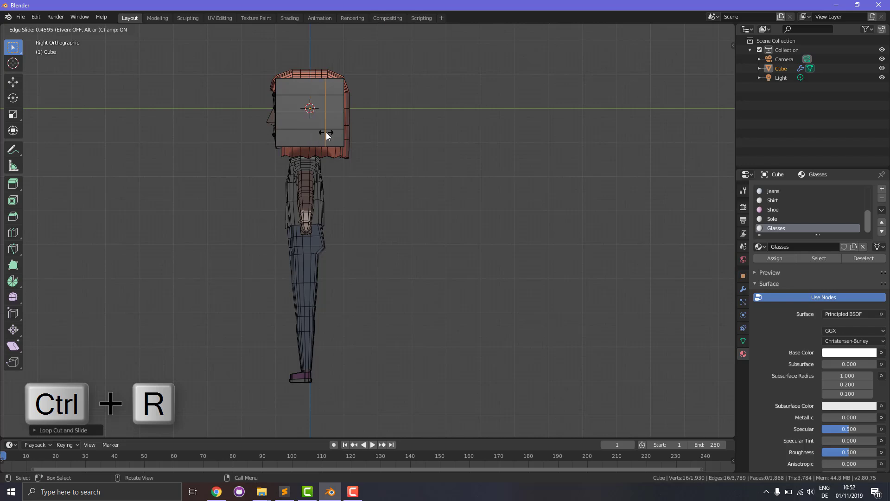
left_click(294, 119)
Select the whole linked cube and move it back along the Y axis until it clears the head.
key("l")
key("g")
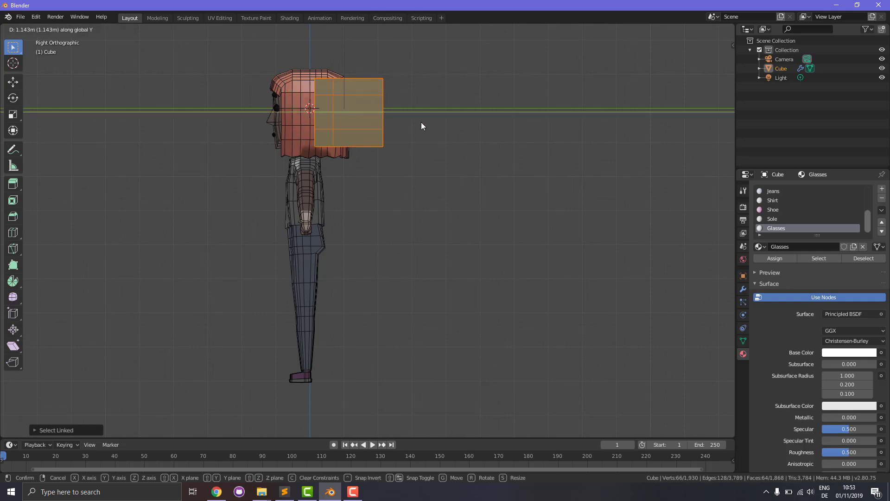
left_click(445, 126)
Try to select all vertices at the rear of the cube in the side view without X-ray.
scroll(498, 132, "up", 4)
left_click_drag(675, 48, 557, 306)
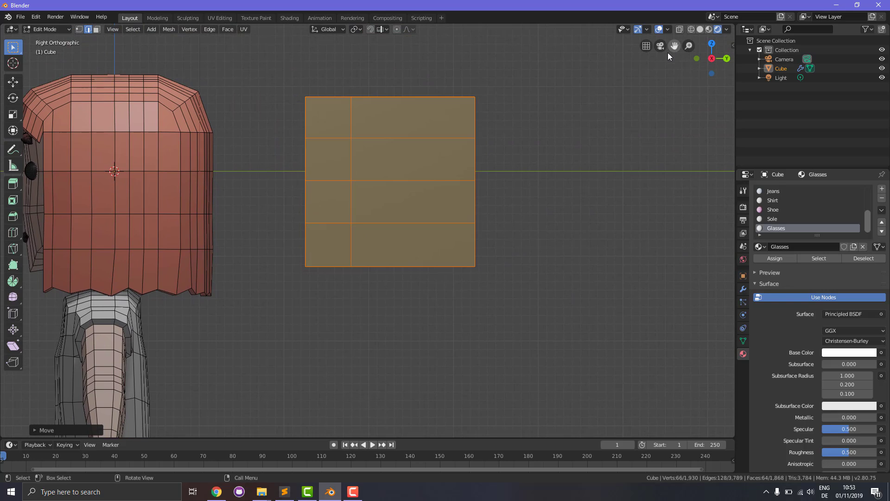
left_click(429, 130)
left_click(79, 29)
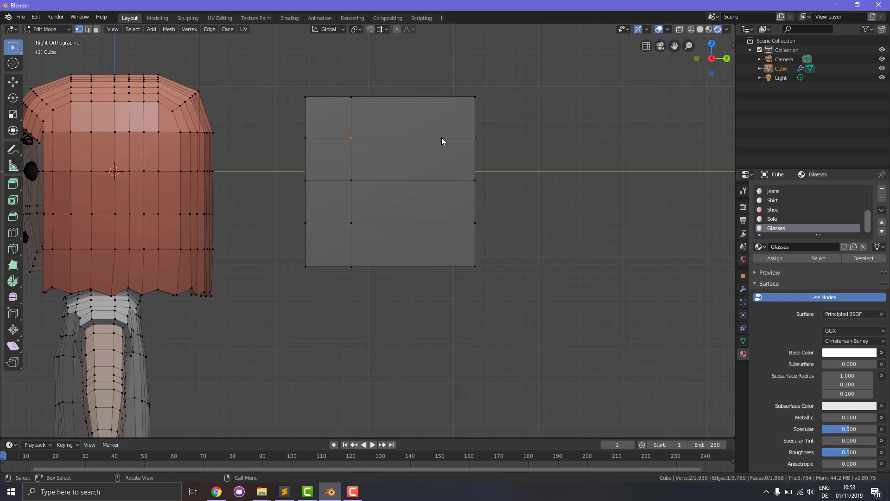
left_click_drag(373, 76, 548, 284)
left_click(89, 29)
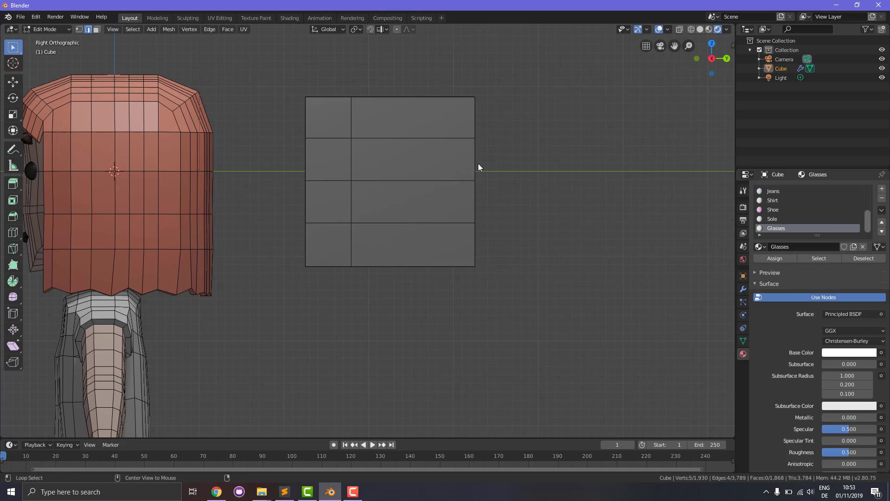
left_click(79, 30)
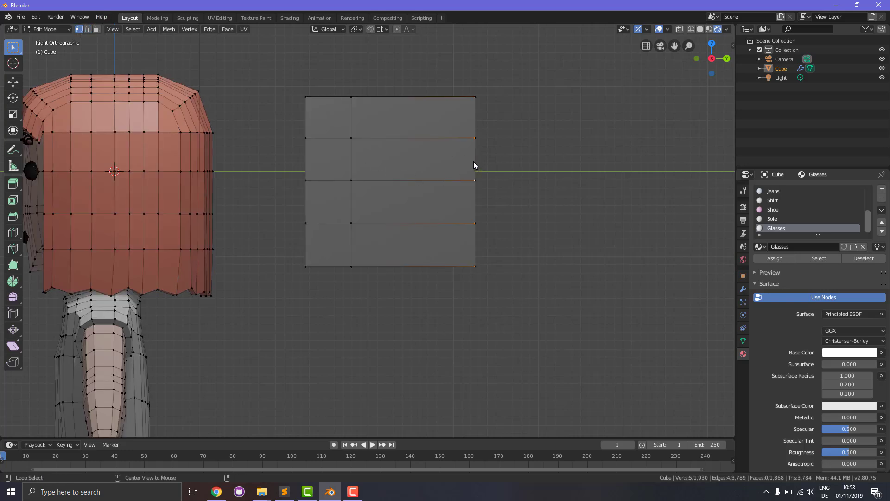
middle_click_drag(516, 150, 529, 181)
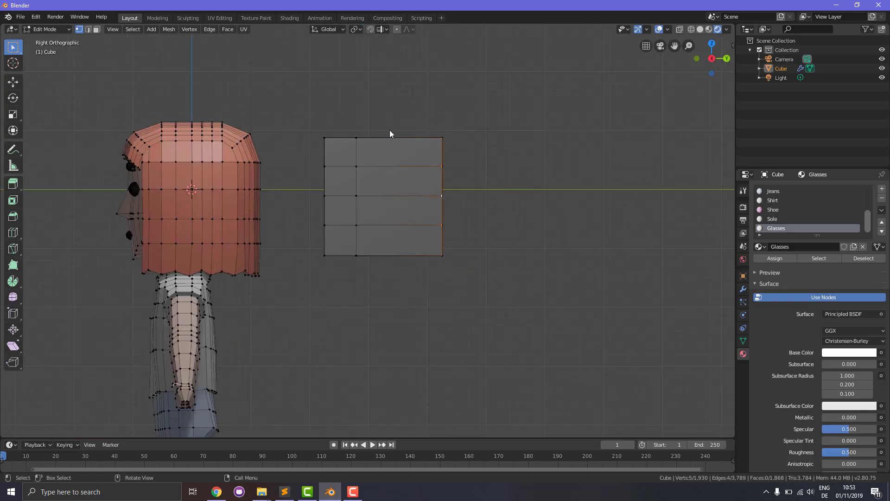
key("b")
left_click_drag(381, 99, 499, 281)
Turn on X-ray and delete all the cube's rear vertices, keeping only the thin front slab.
left_click(680, 30)
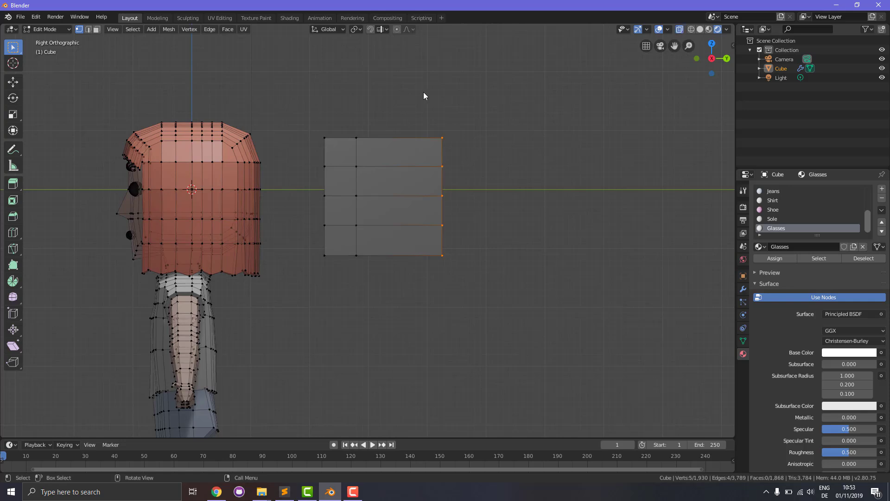
key("b")
left_click_drag(368, 100, 499, 284)
key("x")
left_click(465, 257)
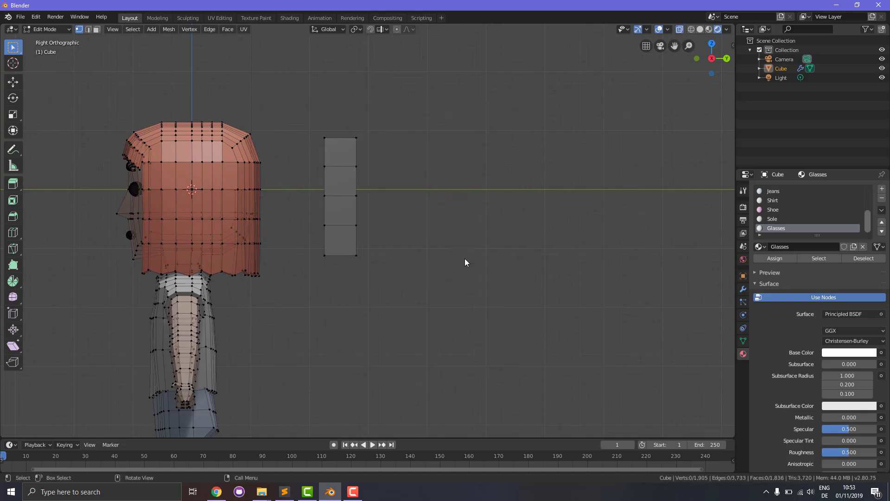
Fill the top row of the slab's open back with one face between its two outer side edges.
middle_click_drag(454, 230, 362, 235)
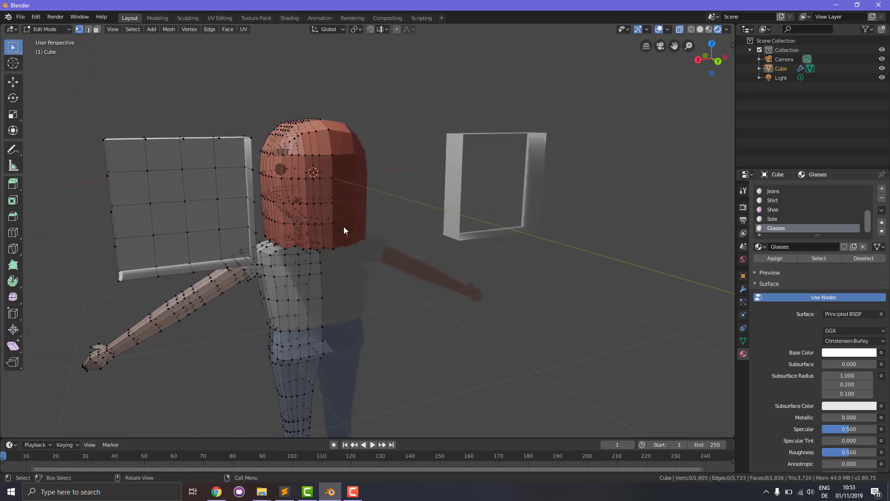
left_click(162, 194)
middle_click_drag(103, 82, 87, 162)
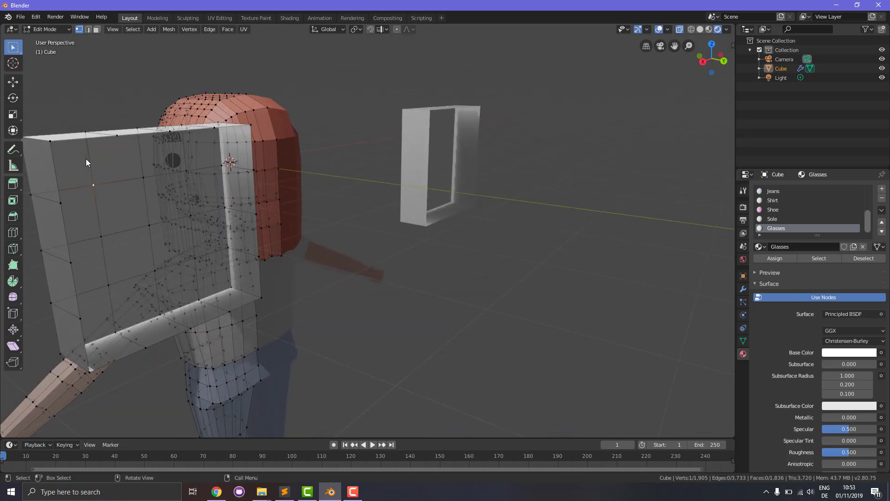
left_click(88, 29)
left_click(57, 182)
left_click(253, 162, "shift")
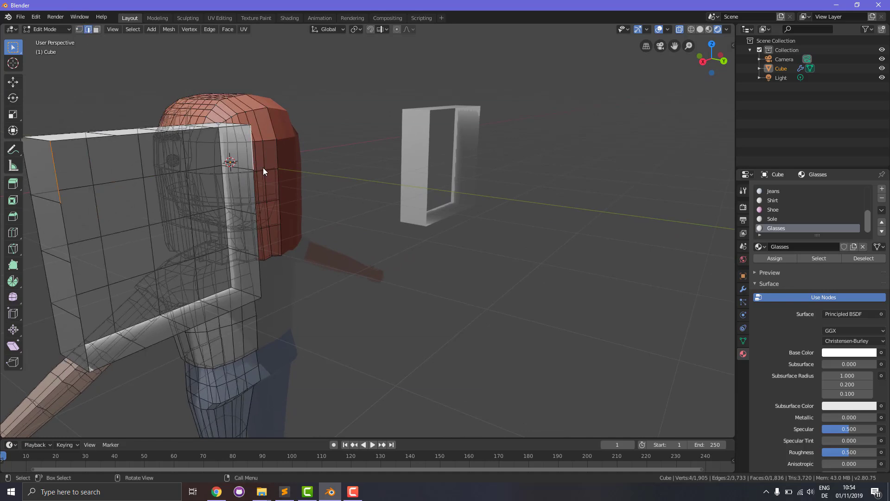
key("f")
Try to fill the second row of the slab's open back with a face and undo the misplaced results.
left_click(66, 237)
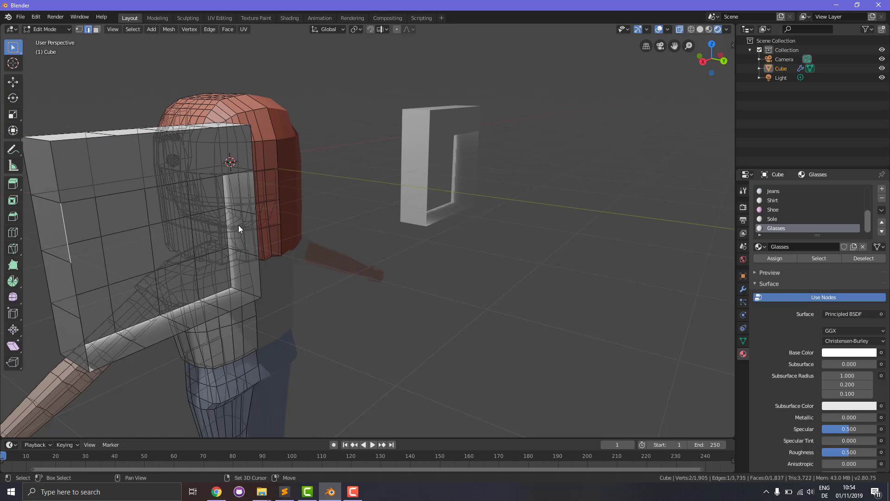
left_click(254, 198, "shift")
key("f")
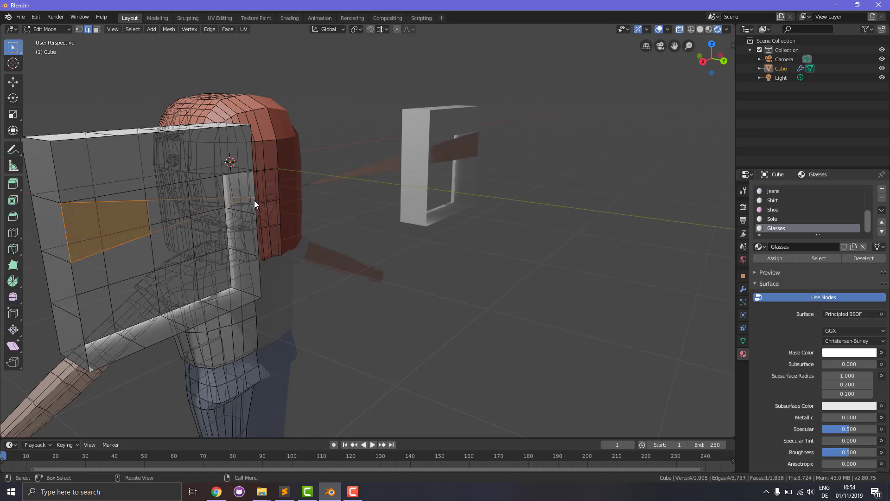
key("ctrl+z")
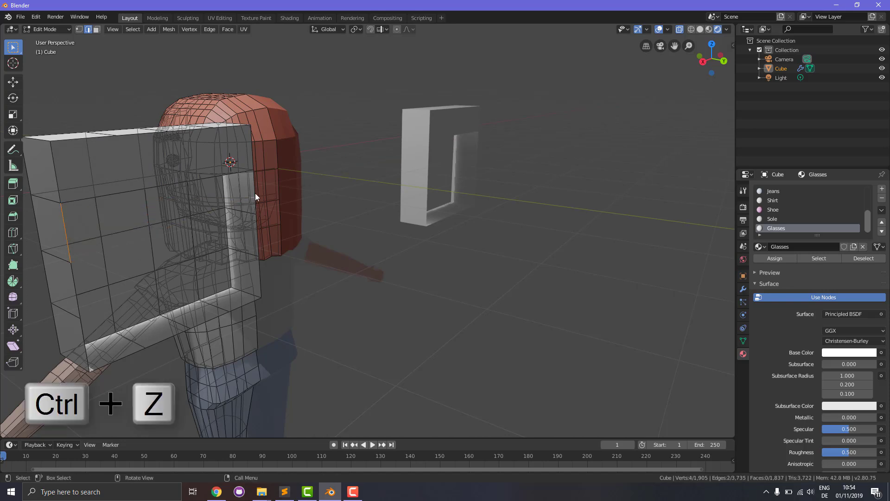
middle_click_drag(288, 248, 256, 244)
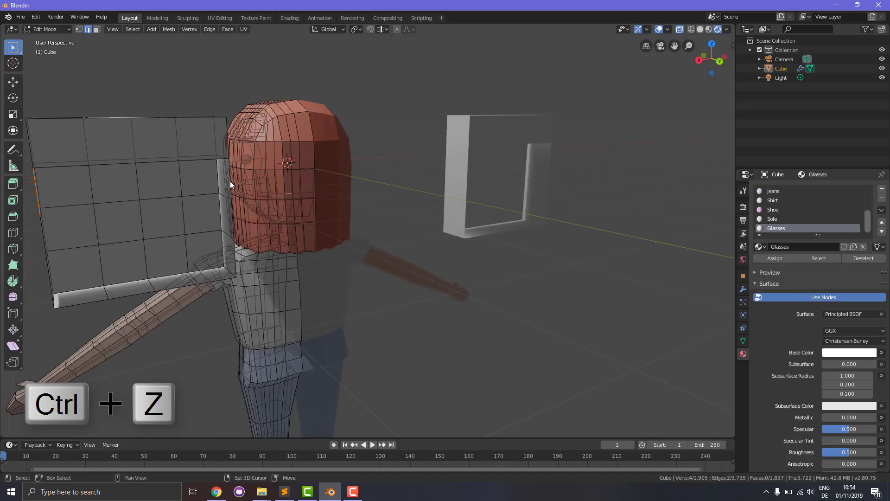
key("f")
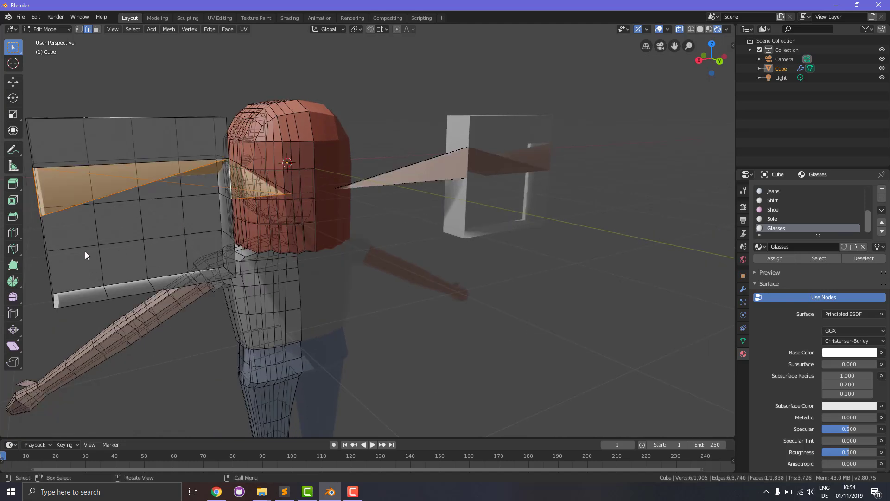
key("ctrl+z")
key("ctrl+z")
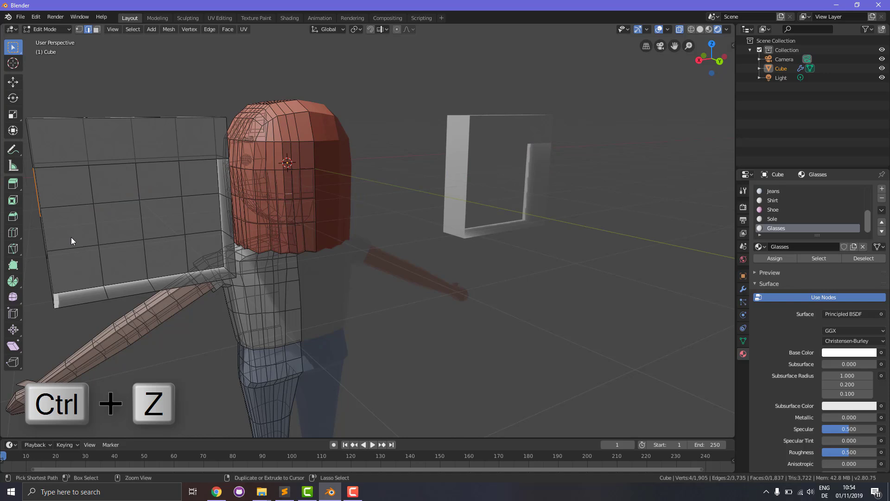
middle_click_drag(278, 202, 234, 194)
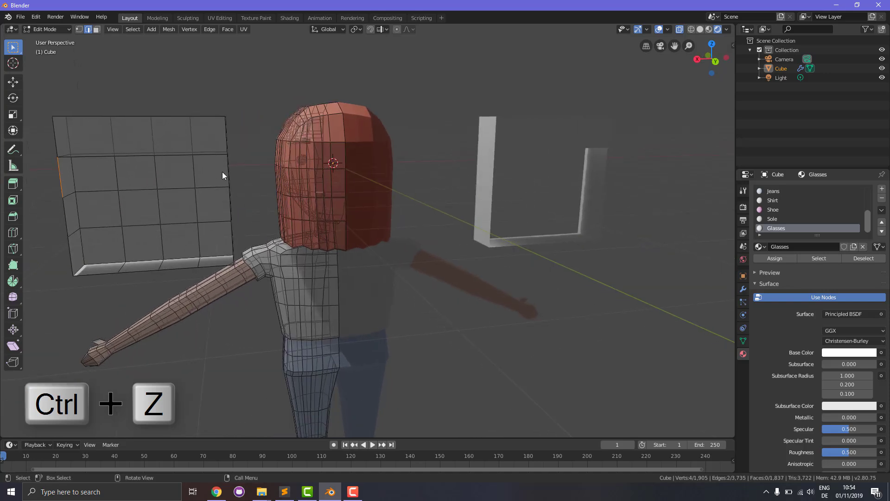
left_click(229, 181, "shift")
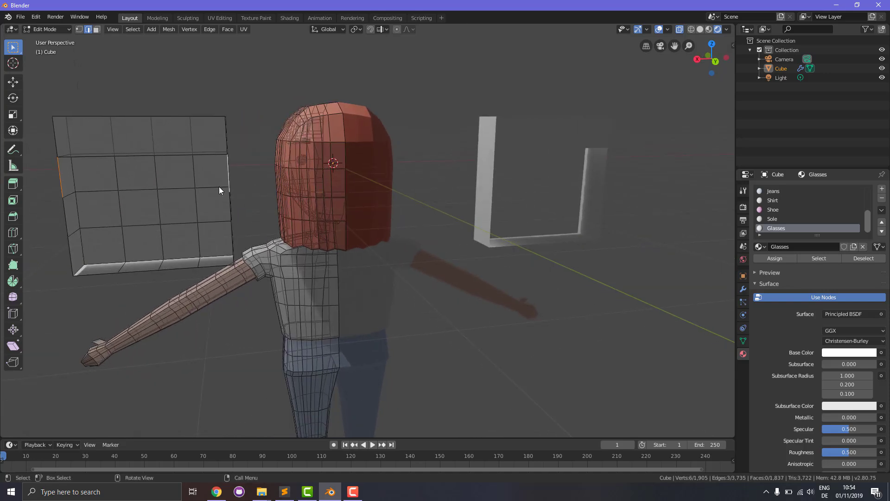
key("f")
middle_click_drag(158, 221, 205, 274)
key("ctrl+z")
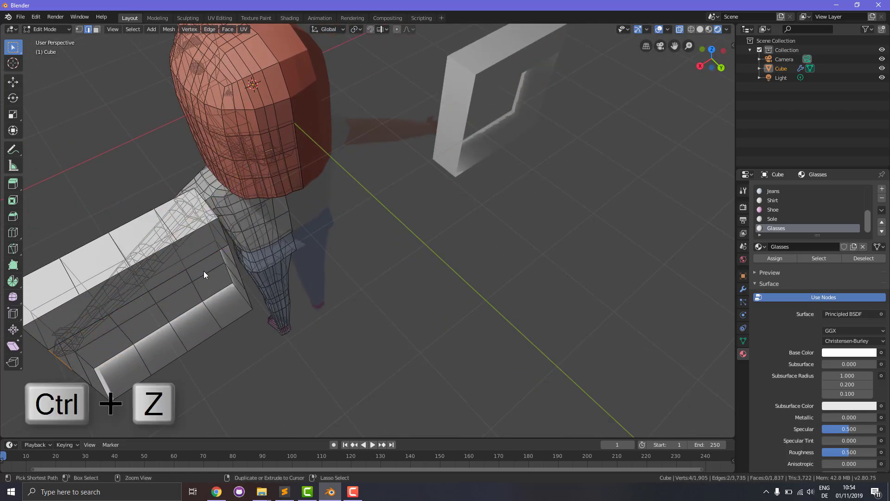
key("ctrl+z")
middle_click_drag(210, 305, 118, 238)
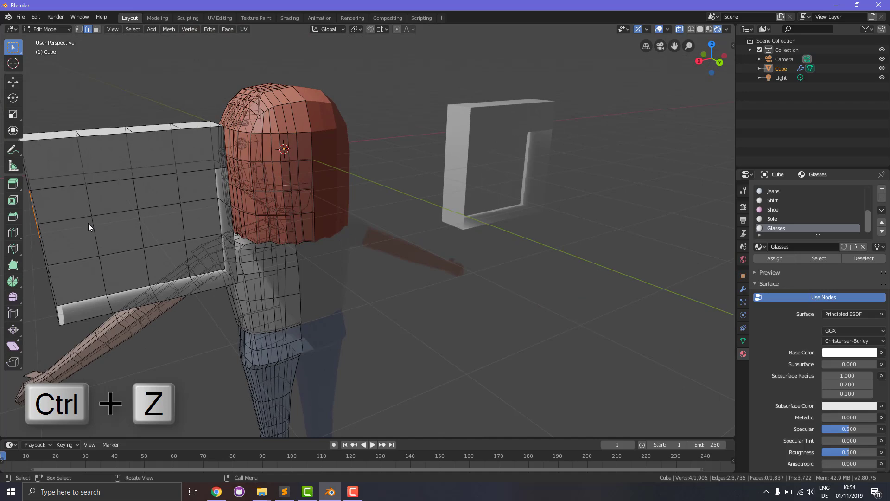
Fill each of the three remaining rows of the slab's open back with a face between opposite side edges.
middle_click_drag(233, 194, 201, 210)
left_click(227, 168)
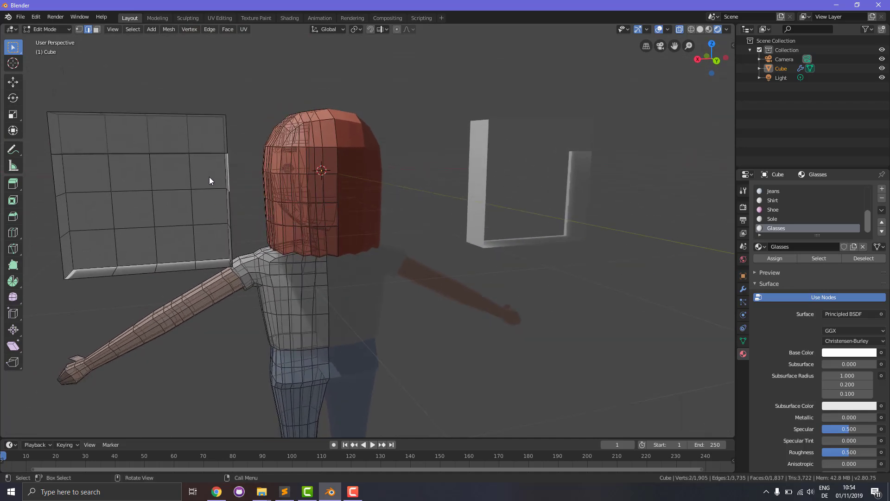
left_click(52, 176, "shift")
key("f")
left_click(230, 211)
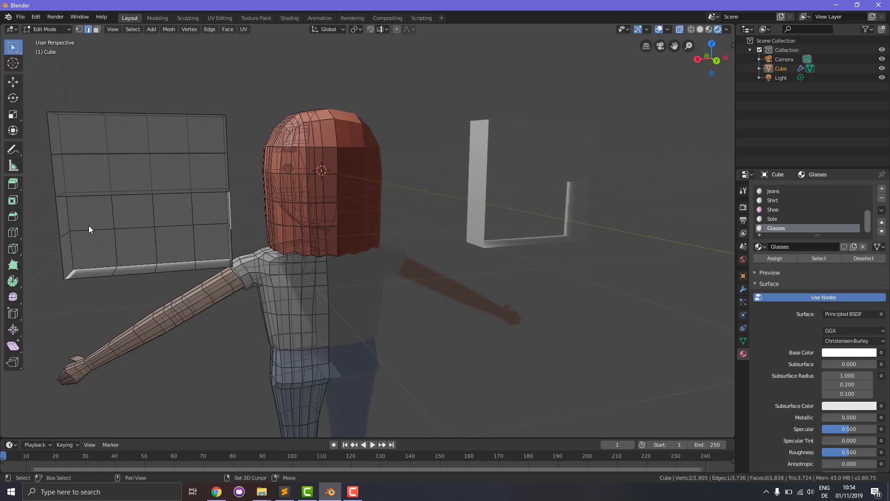
left_click(56, 225, "shift")
key("f")
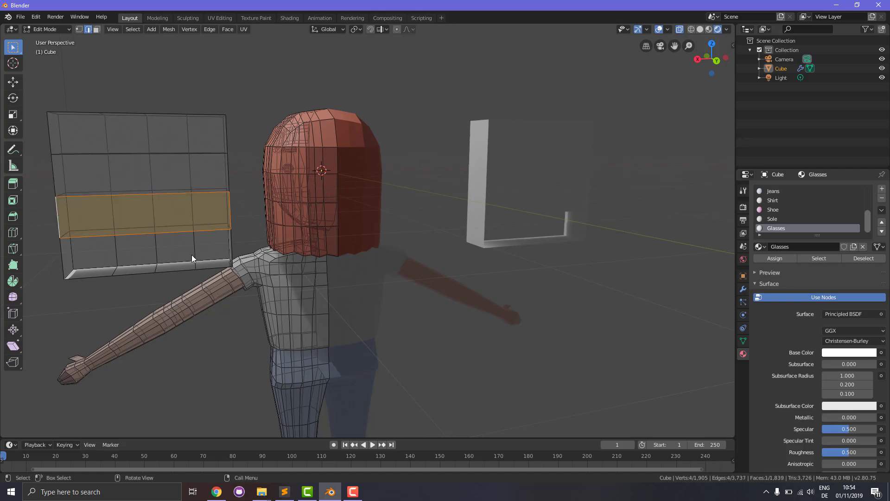
left_click(232, 250)
left_click(63, 260, "shift")
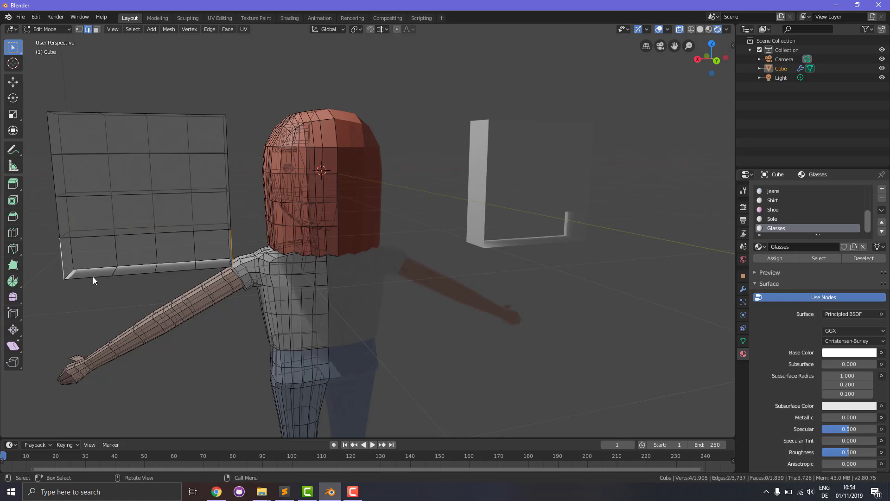
key("f")
Cut the slab's new back faces with three evenly spaced vertical edge loops.
key("ctrl+r")
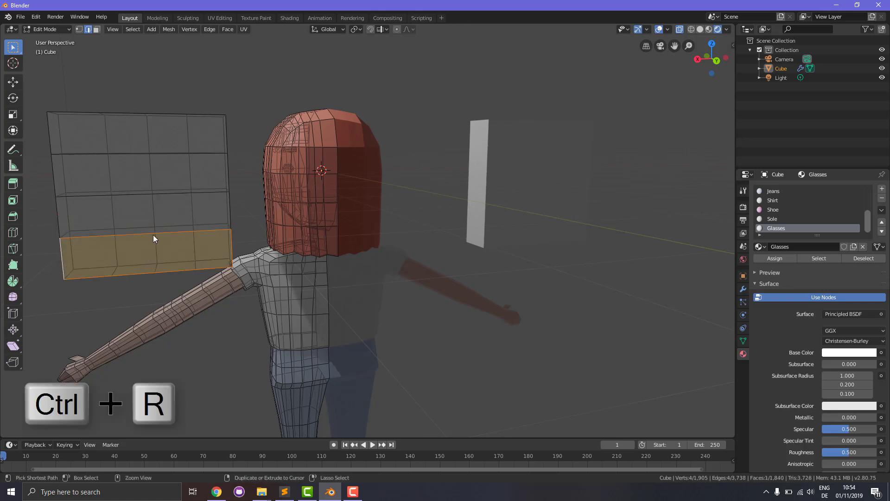
scroll(152, 221, "up", 1)
scroll(145, 206, "up", 1)
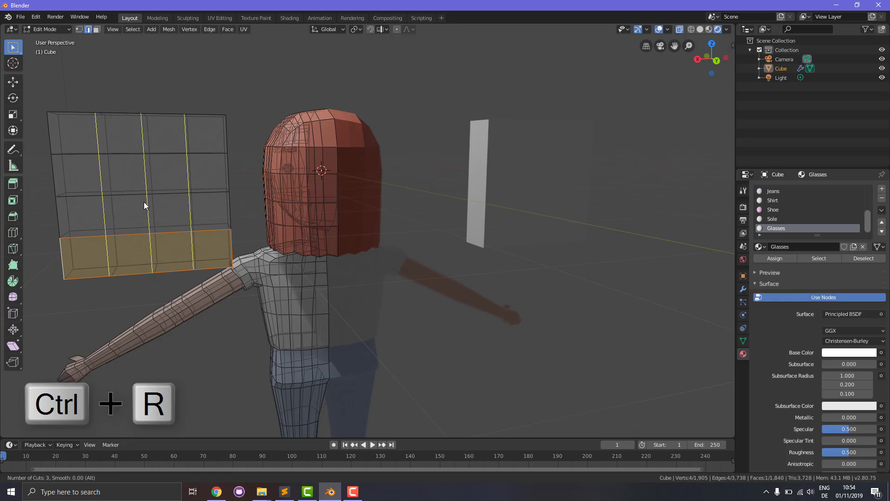
left_click(145, 206)
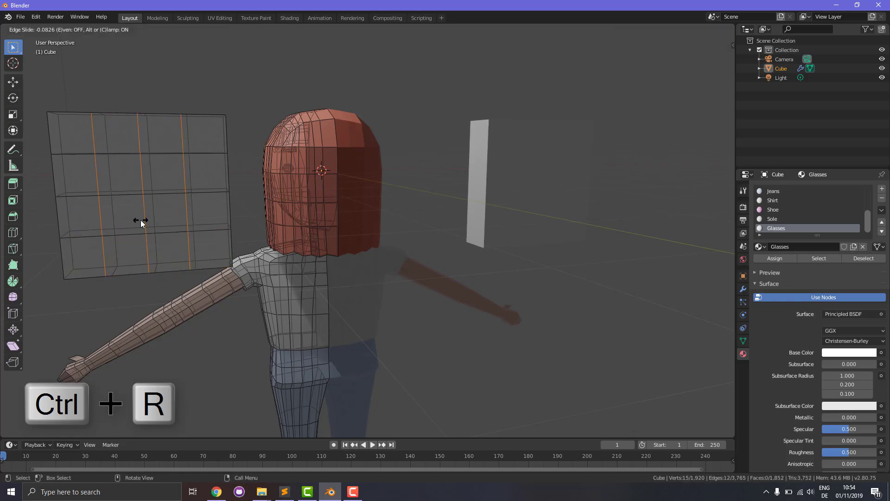
left_click(143, 221)
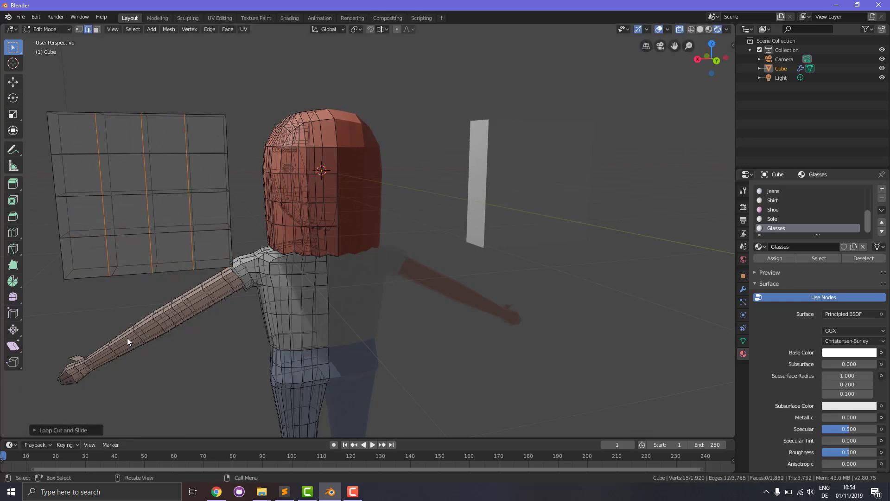
Delete the four middle faces on the slab's back and front to open a square hole for the glasses frame.
left_click(96, 29)
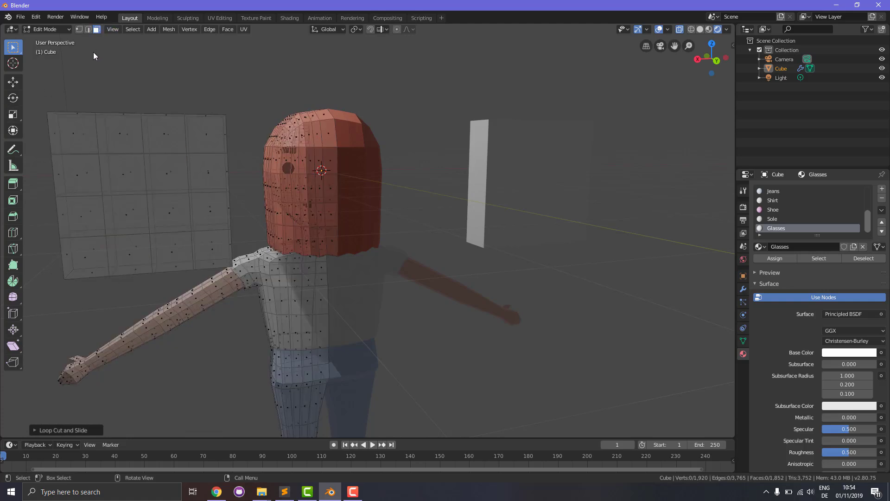
left_click(131, 185)
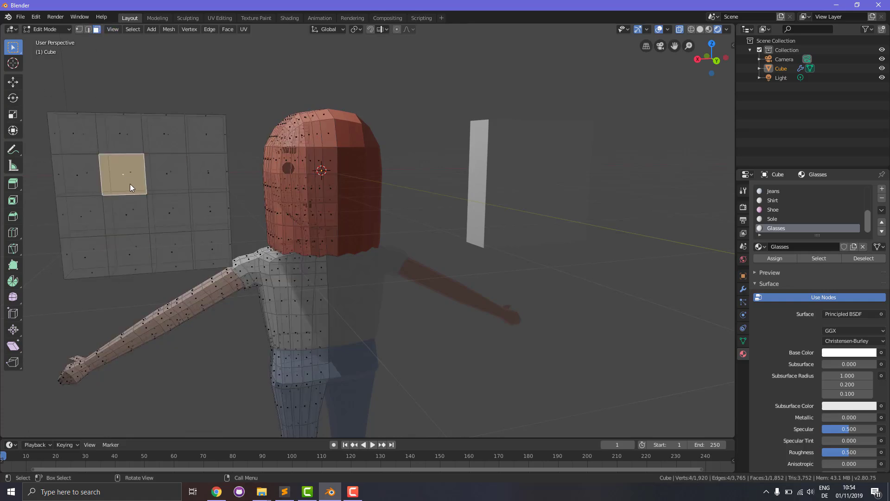
left_click(162, 178, "shift")
left_click(159, 213, "shift")
left_click(135, 224, "shift")
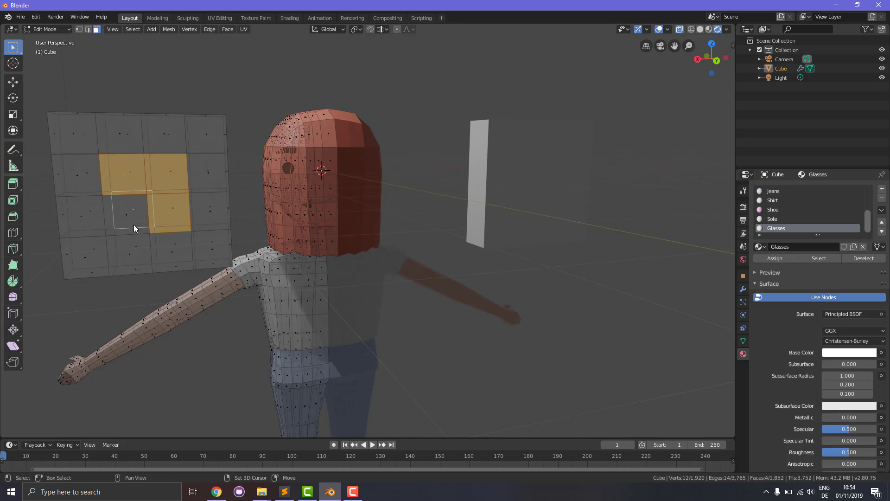
left_click(133, 224, "shift")
middle_click_drag(120, 229, 275, 235)
left_click(571, 203, "shift")
left_click(547, 238, "shift")
left_click(544, 242, "shift")
left_click(544, 202, "shift")
key("x")
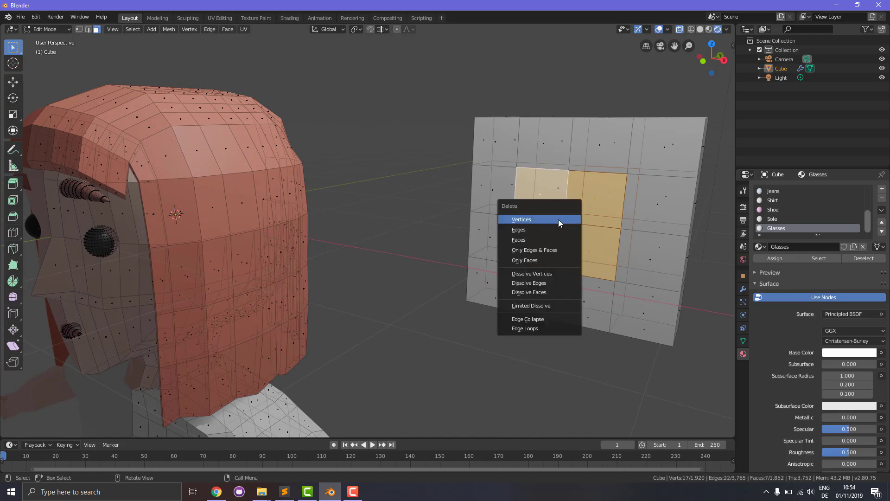
left_click(539, 240)
Delete the leftover middle face on the slab's back so the hole goes all the way through.
middle_click_drag(555, 356, 229, 233)
left_click(161, 184)
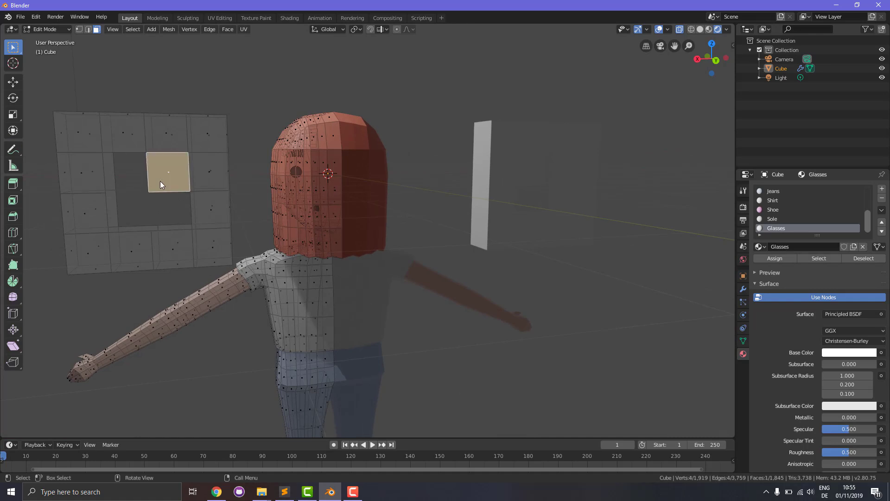
key("x")
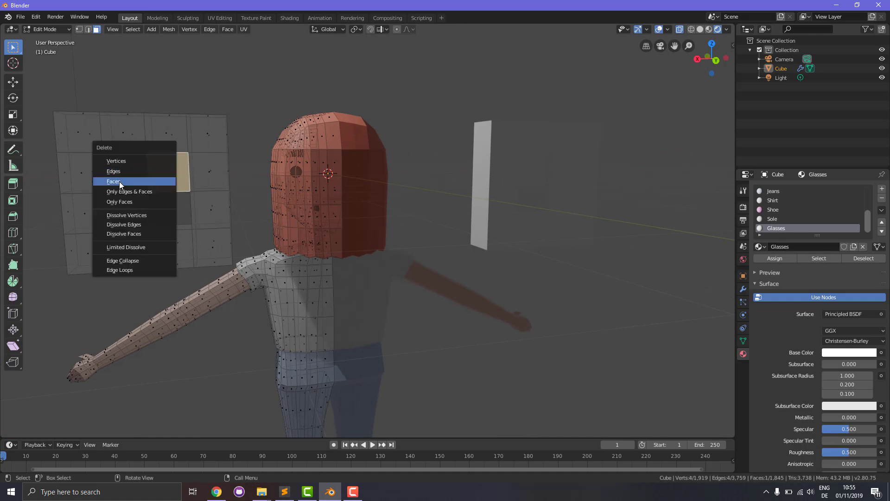
left_click(119, 182)
Close the hole's side wall nearest the head with two faces between the front and back edges.
middle_click_drag(181, 227, 304, 243)
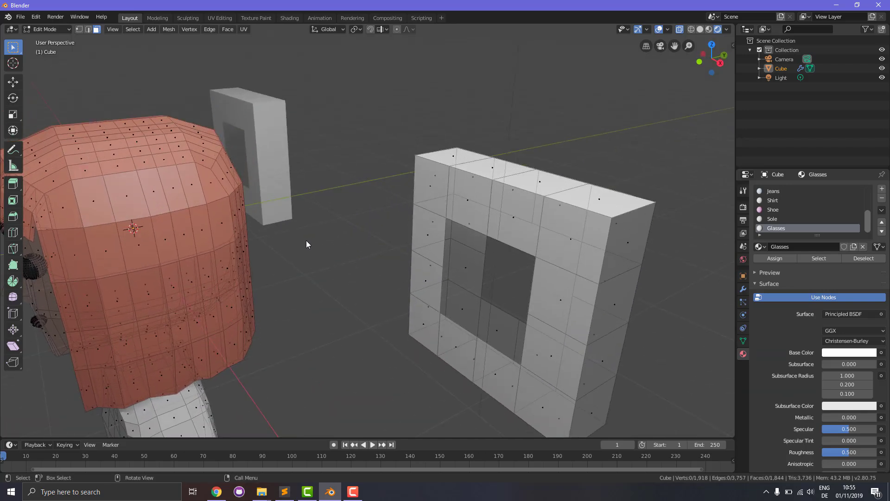
left_click(87, 29)
left_click(441, 290)
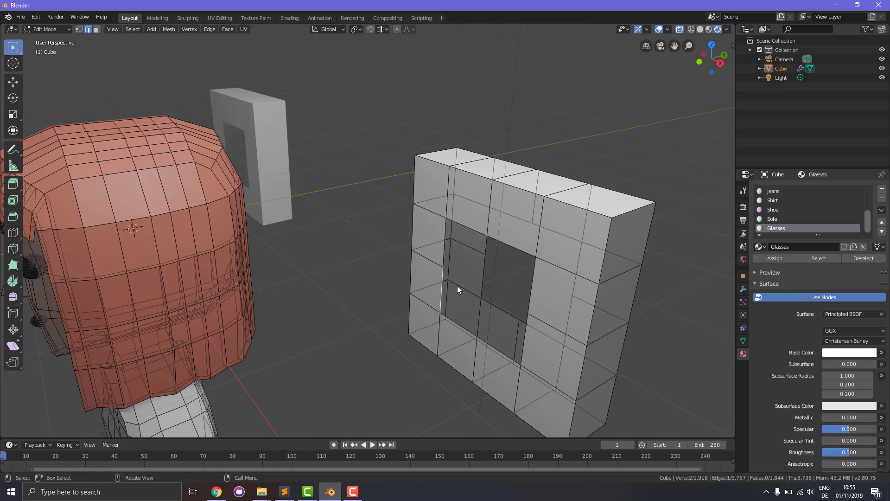
left_click(482, 278, "shift")
key("f")
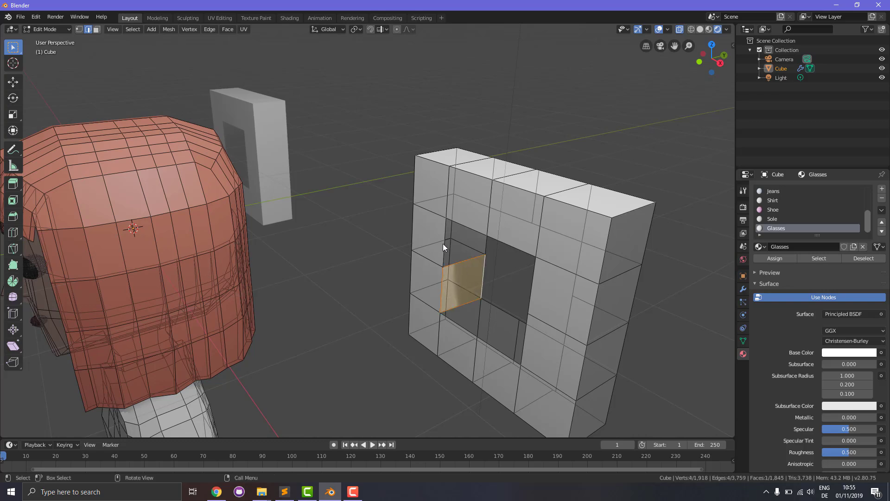
left_click(444, 245)
left_click(483, 246, "shift")
key("f")
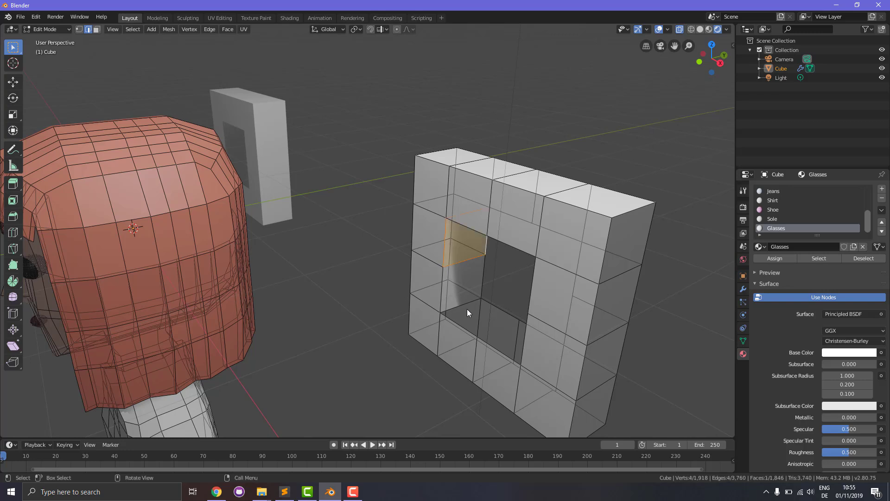
Close the hole's bottom wall with two faces between the front and back edges.
left_click(464, 324)
left_click(496, 313, "shift")
key("f")
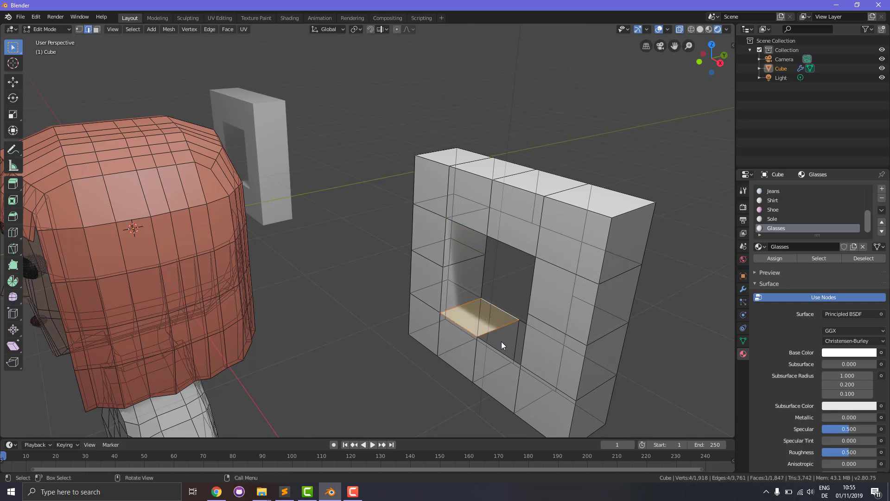
left_click(519, 333)
left_click(522, 321, "shift")
key("f")
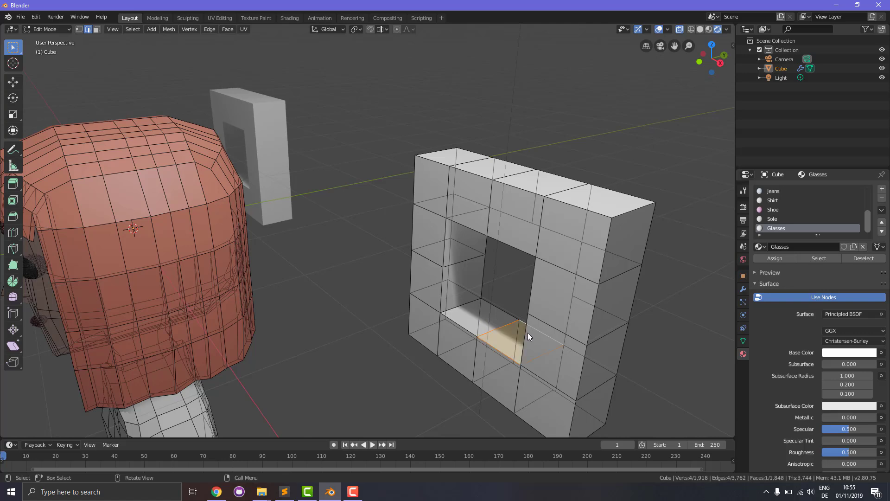
Close the hole's outer side wall with two faces between the front and back edges.
scroll(545, 342, "down", 4)
middle_click_drag(544, 341, 358, 308)
left_click(246, 185)
left_click(263, 182, "shift")
key("f")
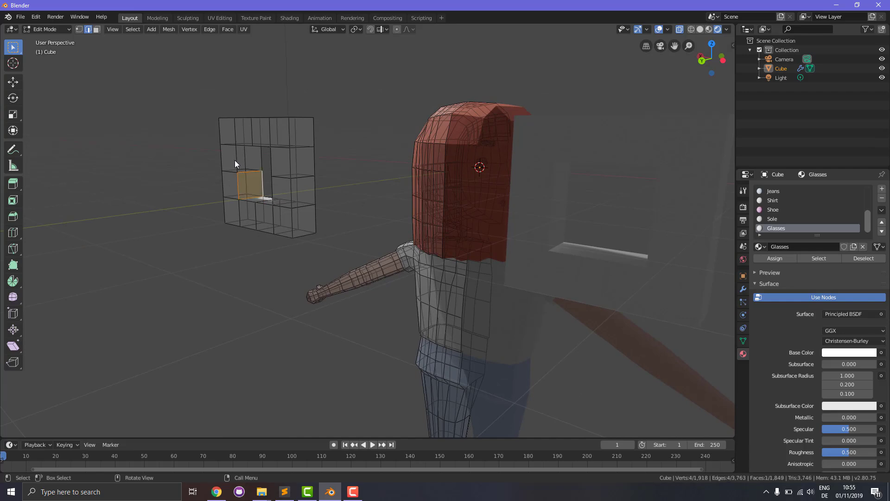
left_click(235, 160)
left_click(262, 163, "shift")
key("f")
Try to fill the hole's top wall with a face and undo the misplaced result.
left_click(224, 200)
middle_click_drag(209, 209, 254, 74)
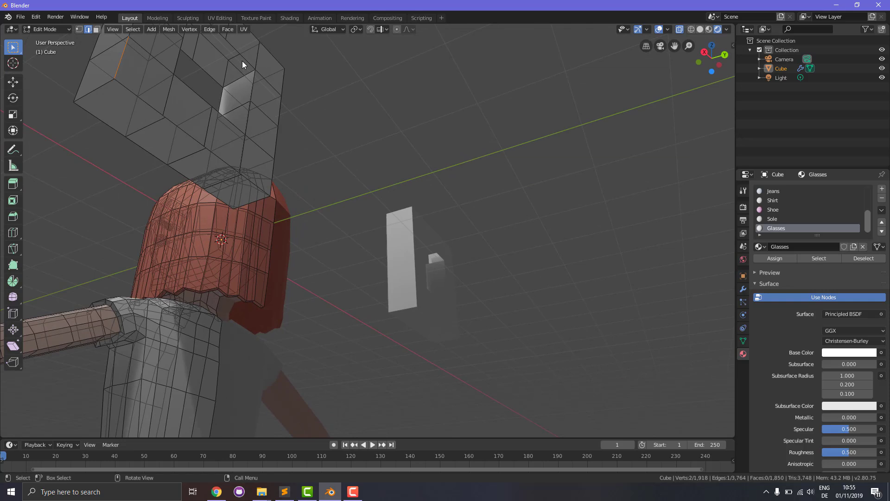
key("f")
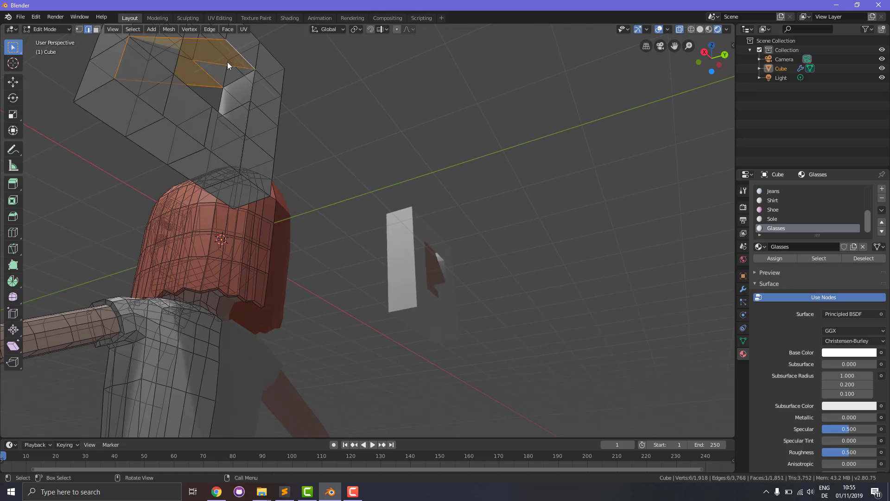
key("ctrl+z")
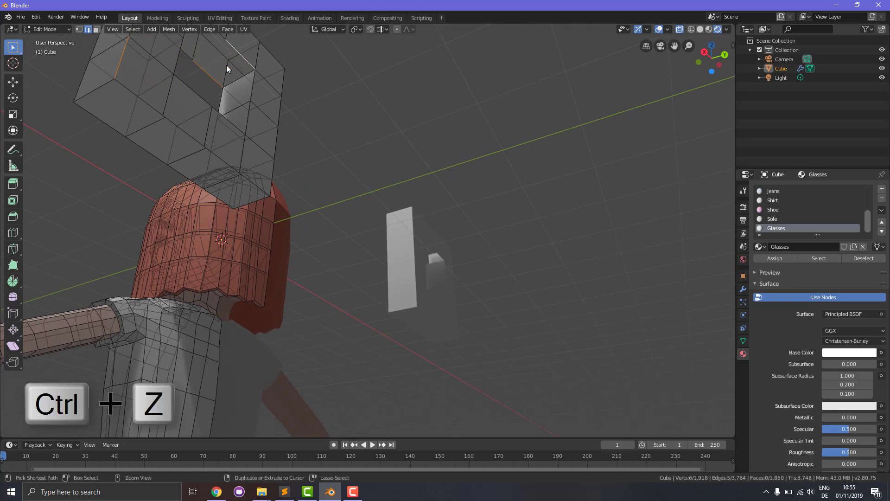
Close the hole's top wall with two faces between the front and back edges.
left_click(211, 77)
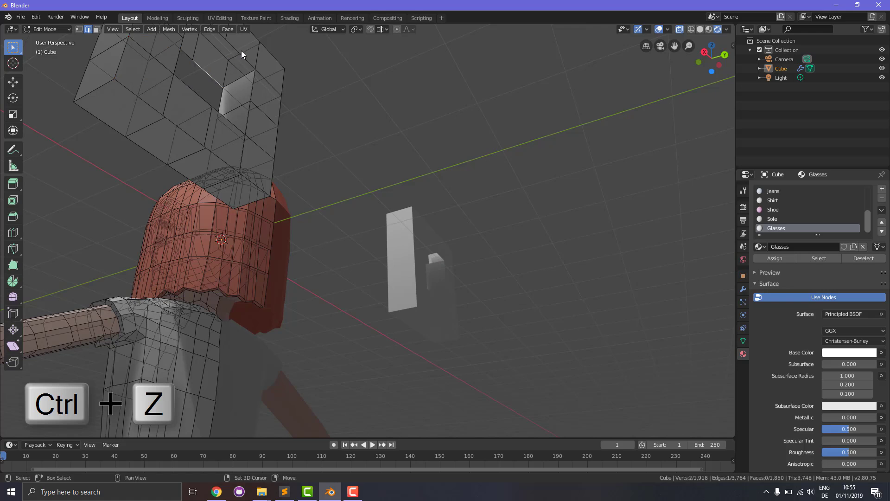
left_click(238, 57, "shift")
left_click(244, 53, "shift")
left_click(242, 60, "shift")
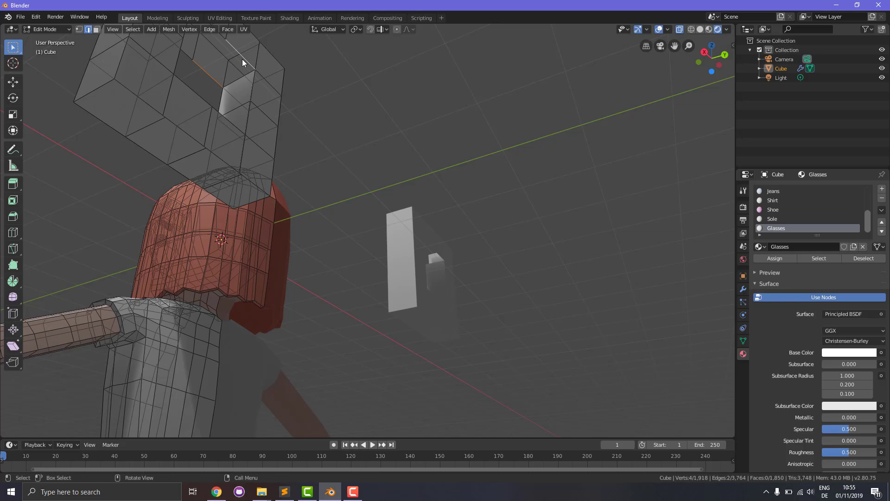
key("f")
middle_click_drag(241, 60, 216, 79)
scroll(232, 92, "up", 2)
left_click(190, 56)
scroll(195, 58, "down", 2)
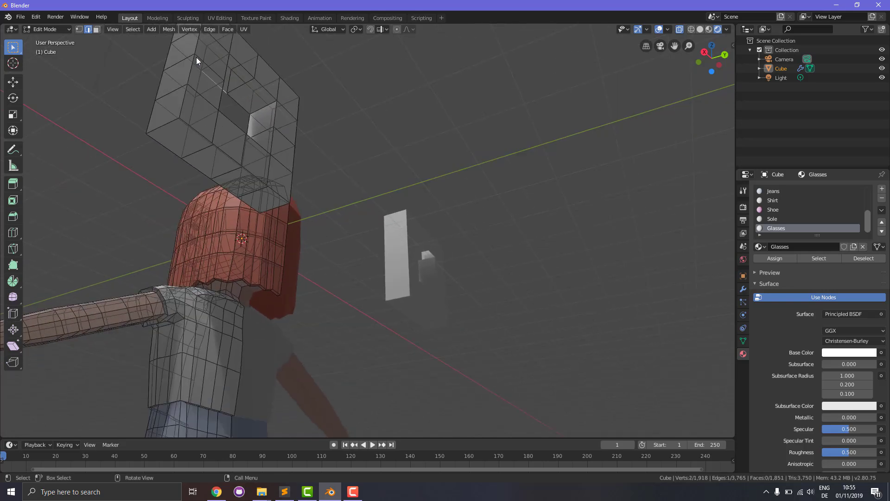
middle_click_drag(196, 57, 269, 98, "shift")
key("f")
Select the whole linked glasses frame and scale it down uniformly.
left_click(275, 133)
middle_click_drag(253, 134, 416, 202)
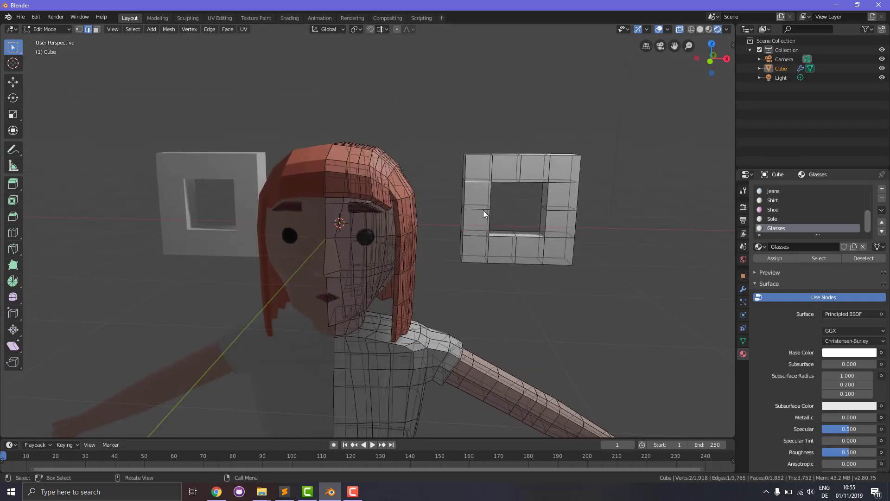
key("ctrl+l")
key("s")
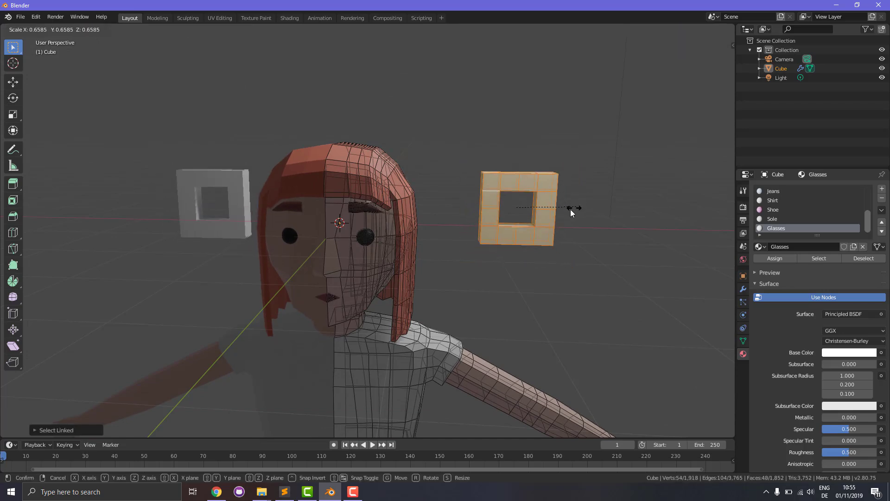
left_click(547, 214)
Turn off X-ray and extrude the top face of the frame's outer side outward as a short stub.
middle_click_drag(578, 224, 495, 234)
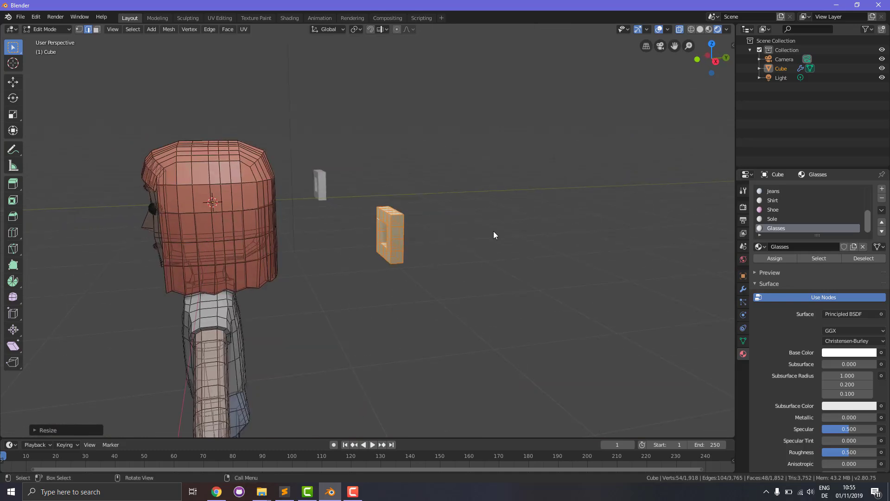
left_click(398, 223)
left_click(96, 29)
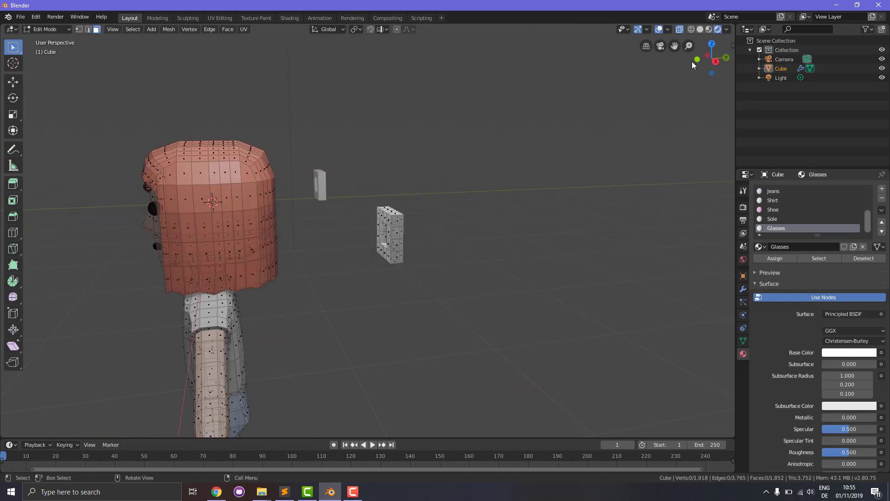
left_click(680, 30)
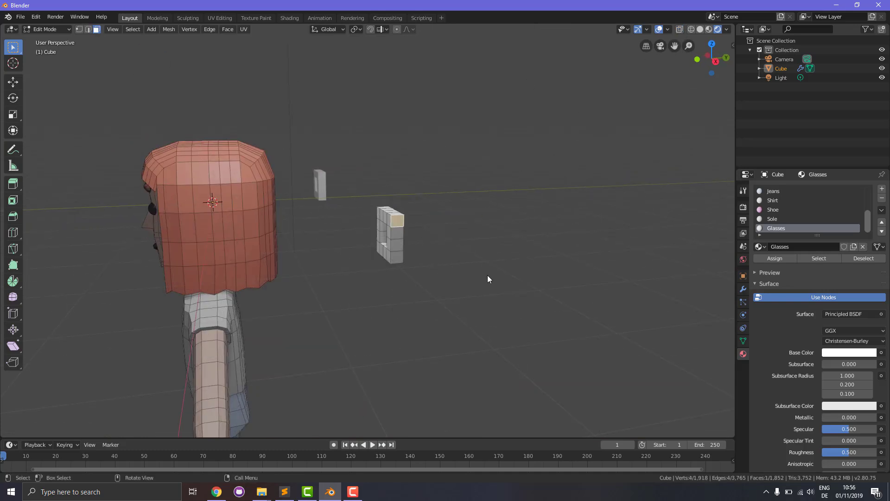
middle_click_drag(477, 277, 530, 275)
key("e")
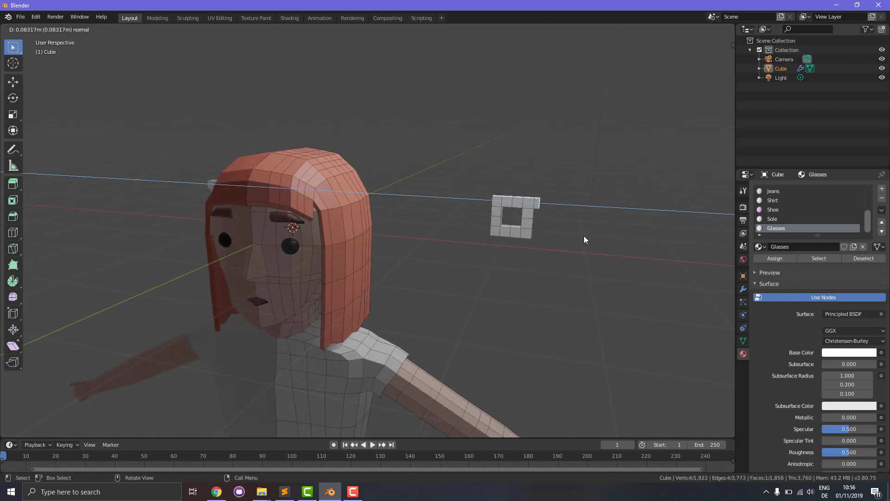
left_click(586, 238)
Extrude the second face from the top on the frame's inner side toward the head as the nose bridge.
middle_click_drag(583, 217, 240, 173)
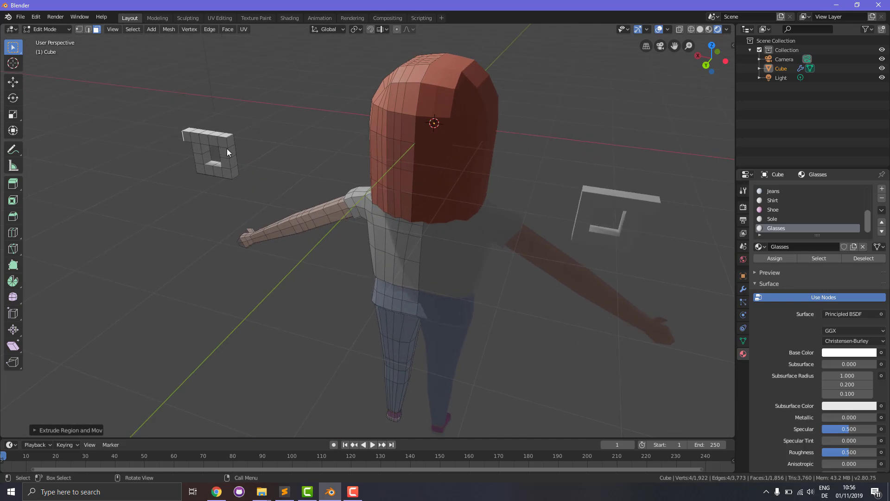
left_click(232, 150)
key("e")
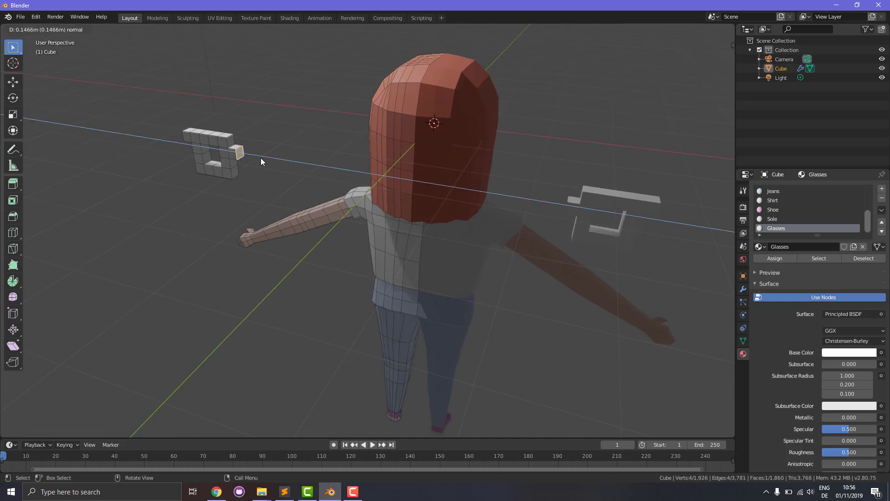
left_click(262, 160)
Select the whole linked frame and set the Glasses material's base color to black.
middle_click_drag(194, 215, 405, 187)
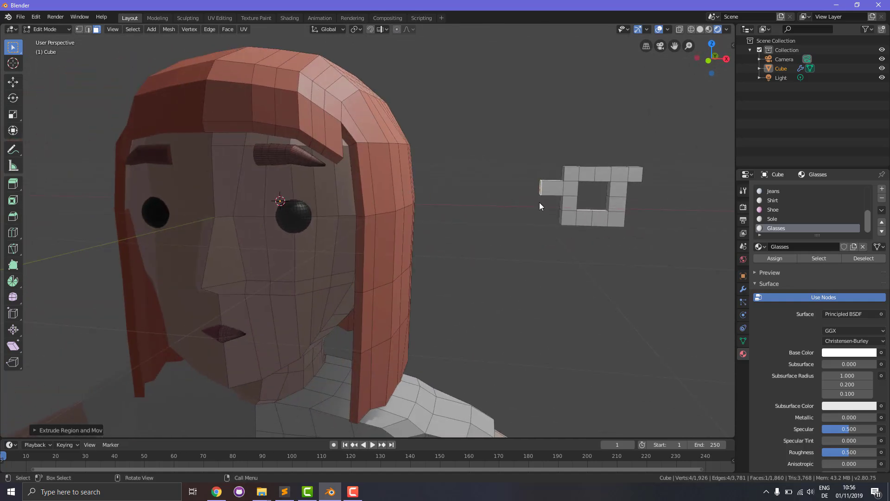
key("l")
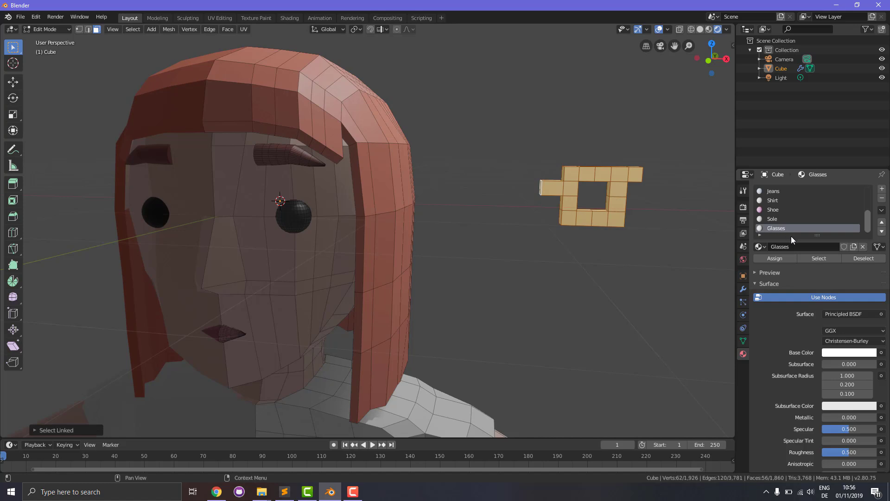
left_click(831, 353)
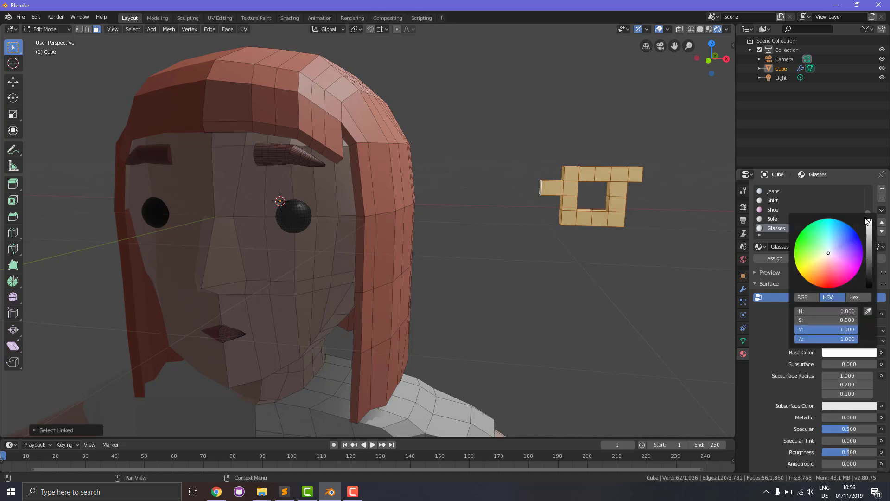
left_click_drag(870, 224, 872, 291)
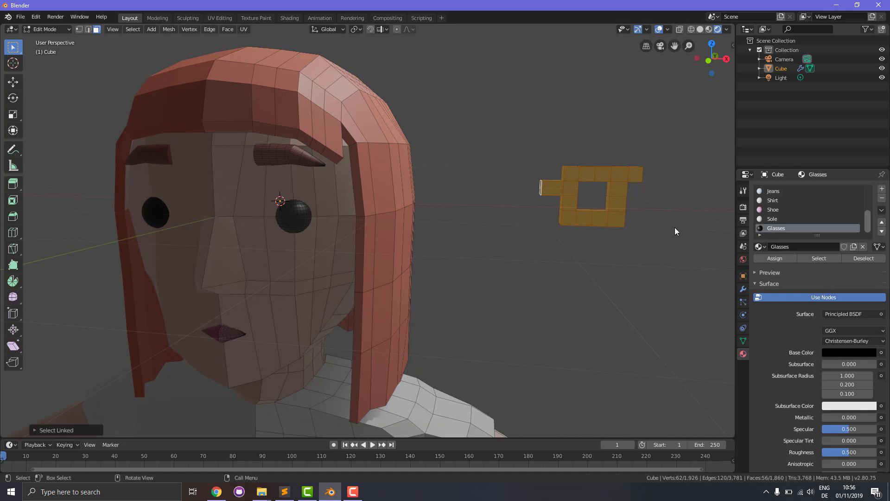
Move the frame forward along the Y axis until it sits just in front of the face in side view.
key("KP_3")
key("g")
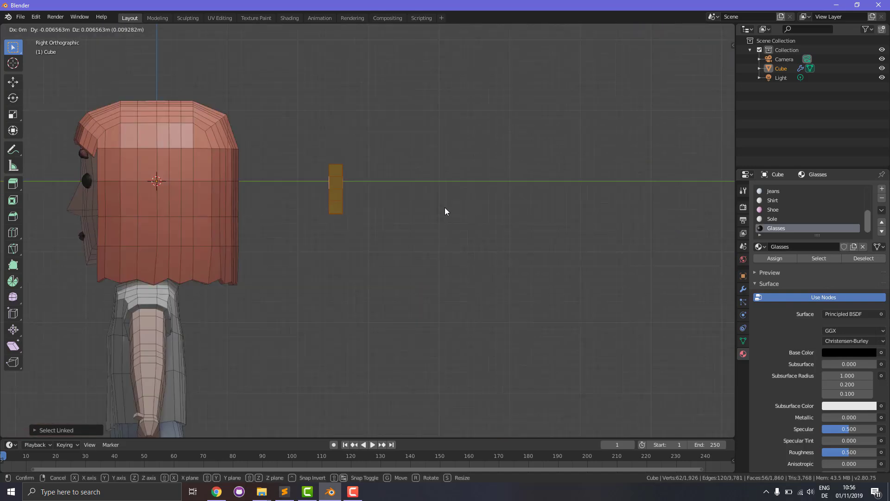
key("y")
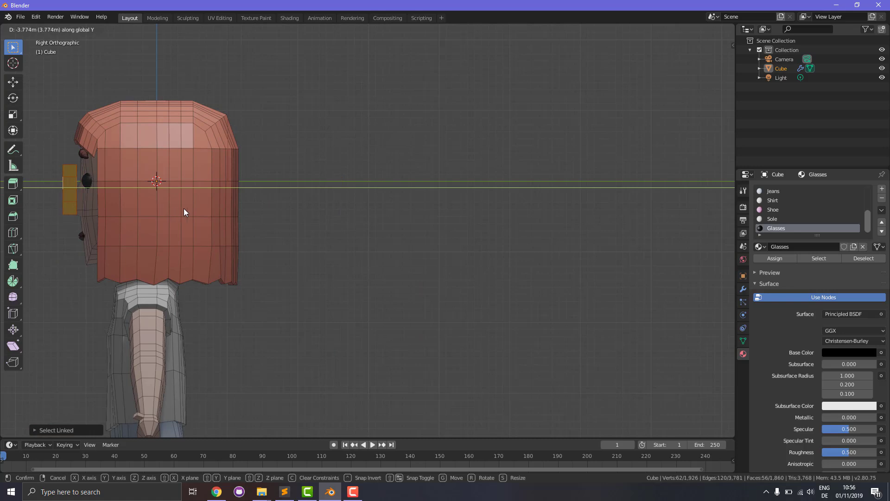
left_click(189, 209)
Move the glasses frame along X until its bridge meets the mirror line, and raise it along Z to centre the opening on the eye.
key("KP_1")
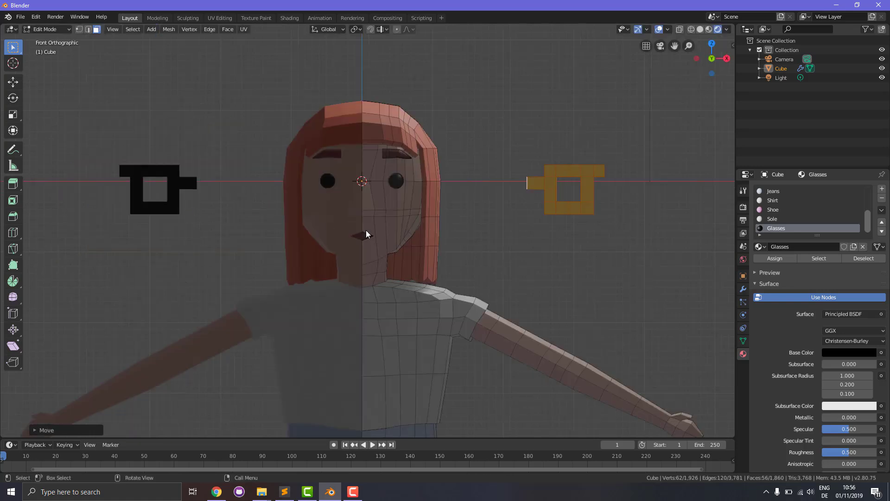
key("g")
key("x")
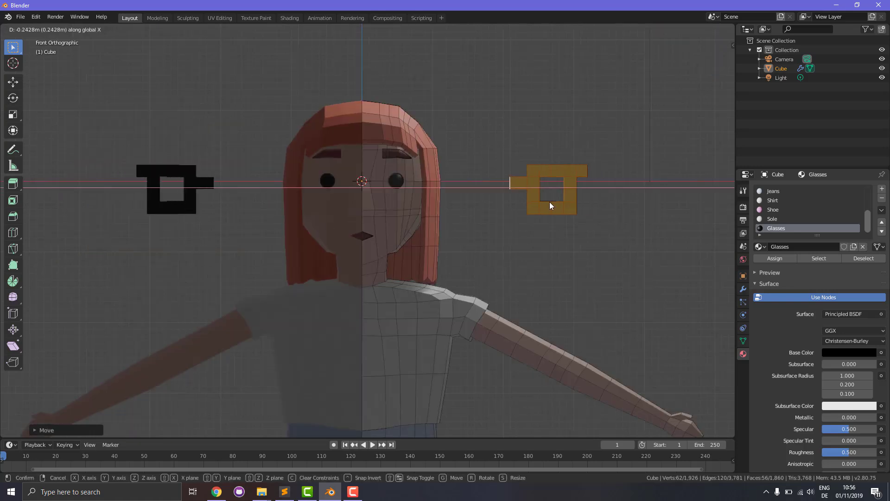
left_click(430, 193)
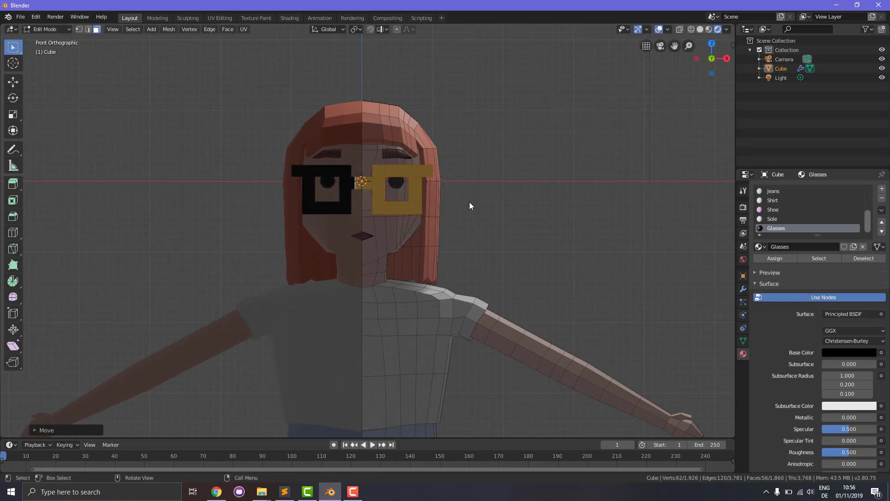
key("g")
key("z")
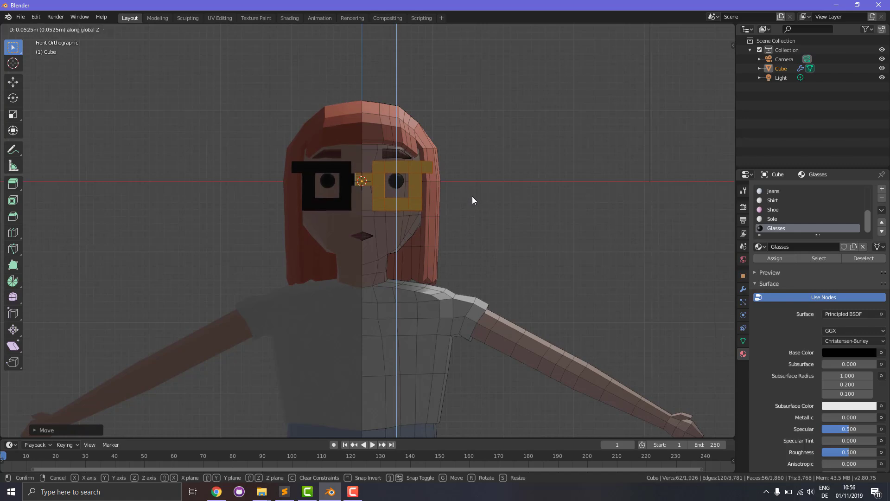
left_click(474, 195)
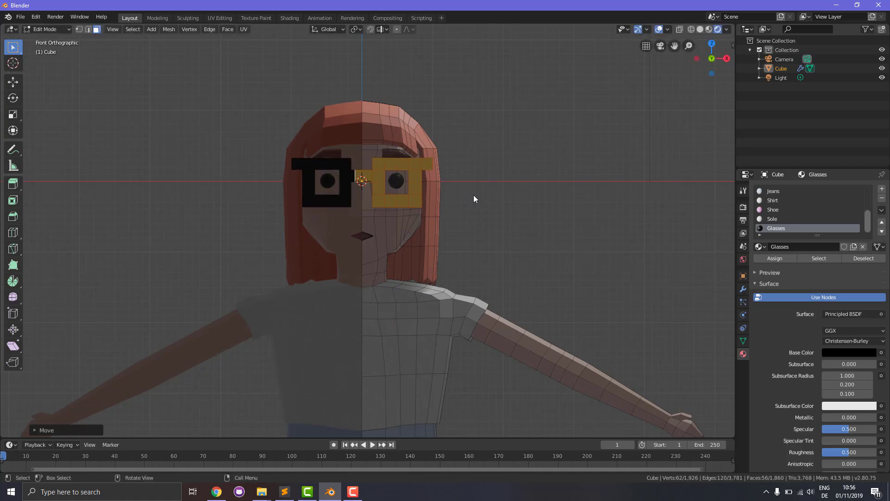
Scale the frame down uniformly around the eye and widen it along X by a factor of about 1.23.
key("s")
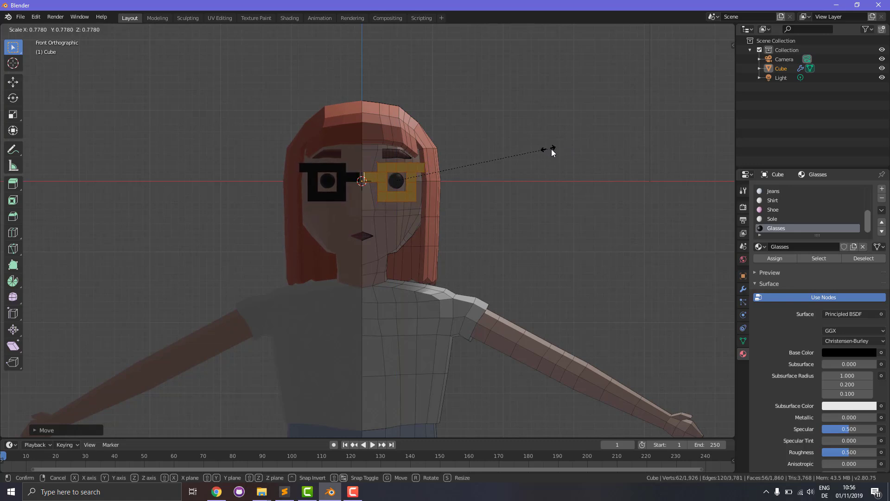
left_click(564, 146)
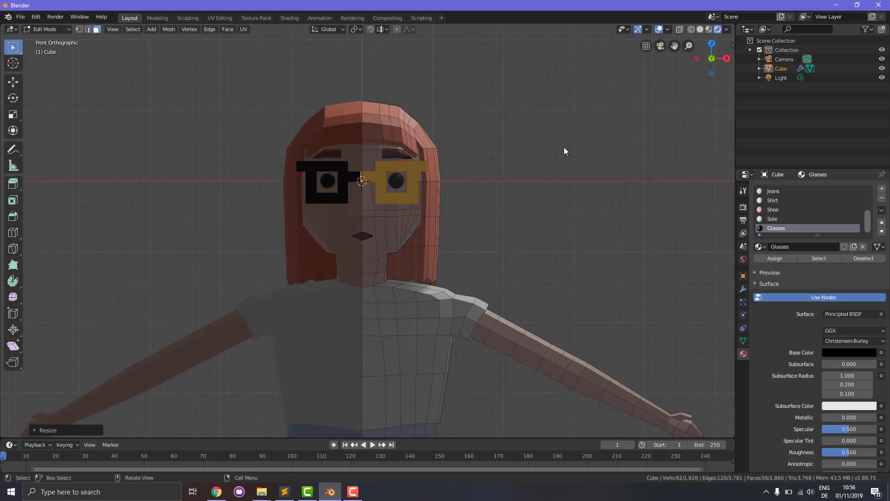
key("s")
key("x")
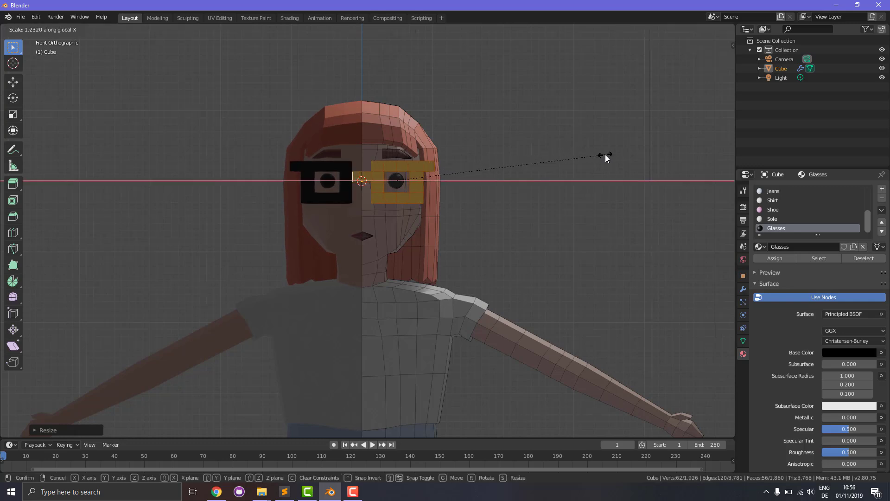
left_click(604, 155)
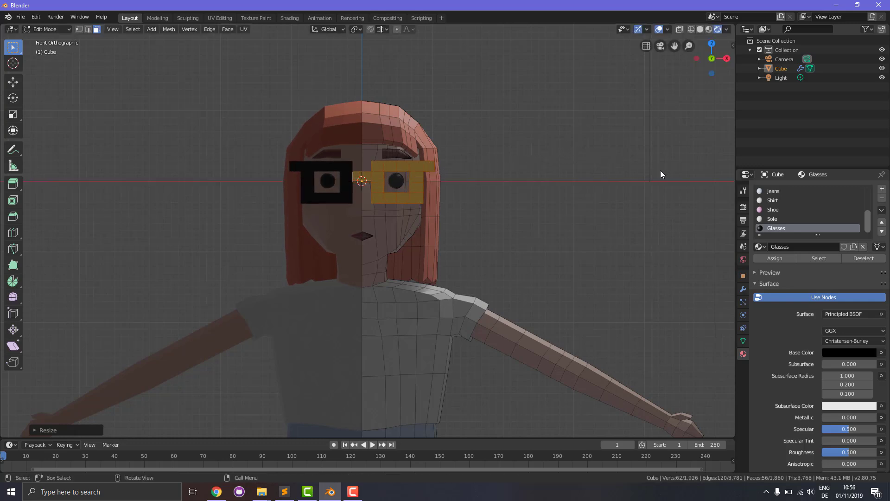
Shrink the frame uniformly once more and stretch it along X in two passes for a flatter, wider lens shape.
key("s")
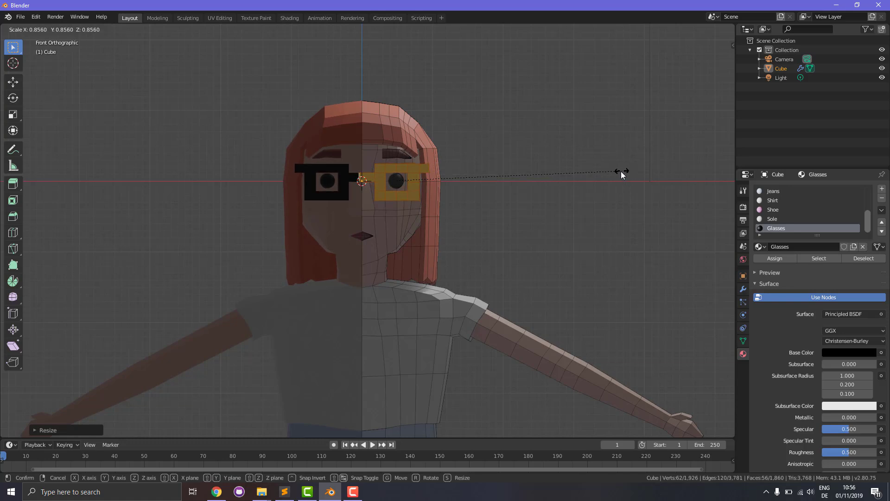
left_click(577, 177)
key("s")
key("x")
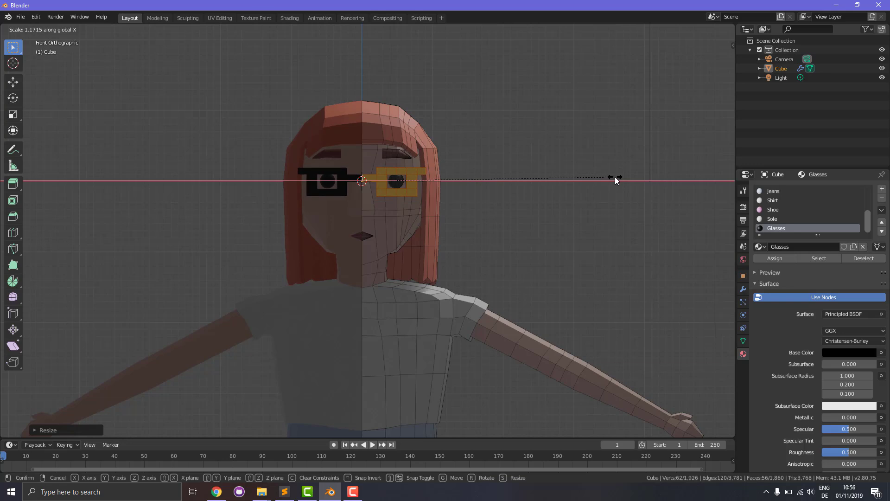
left_click(615, 177)
key("s")
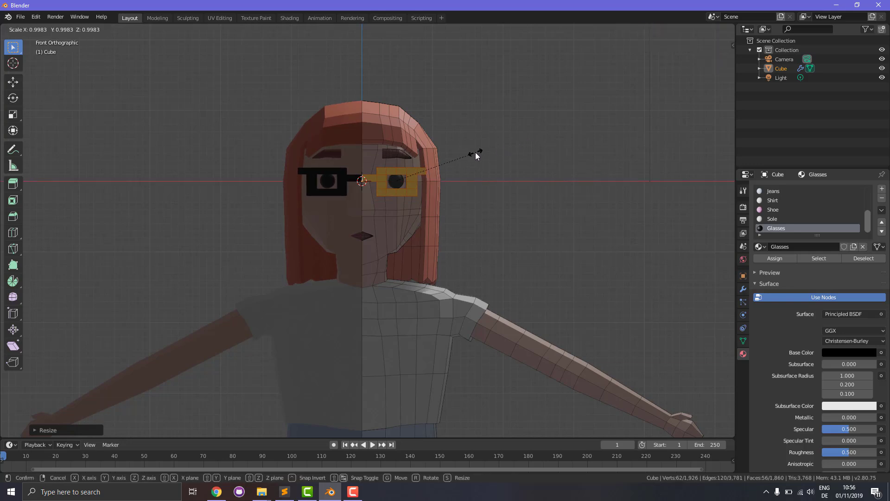
key("x")
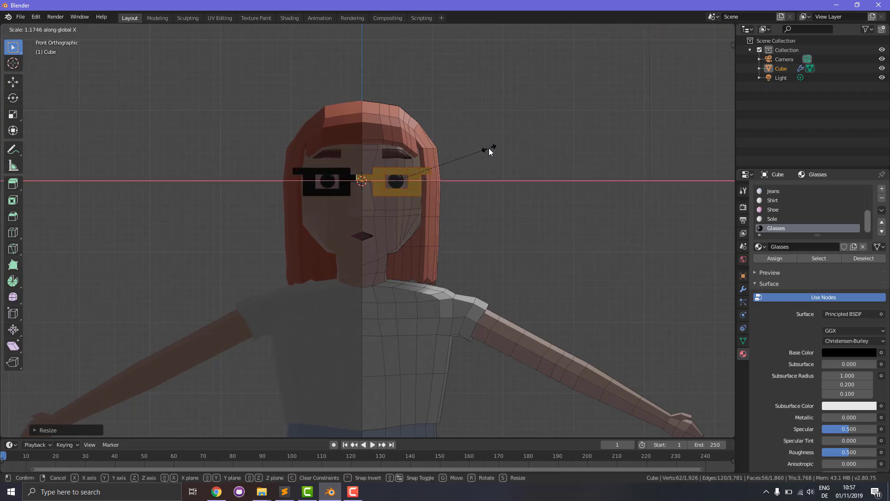
left_click(484, 150)
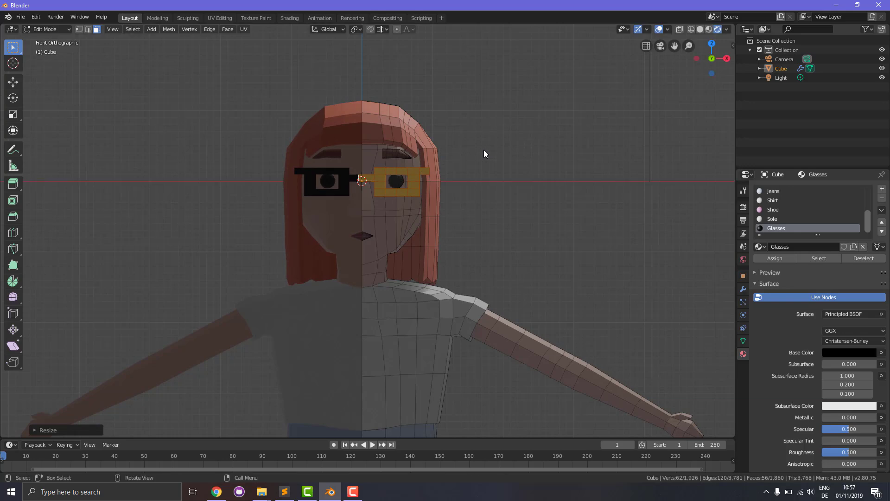
Stretch the frame along Z by a factor of about 1.13 and nudge it slightly to keep the eye centred.
key("s")
key("z")
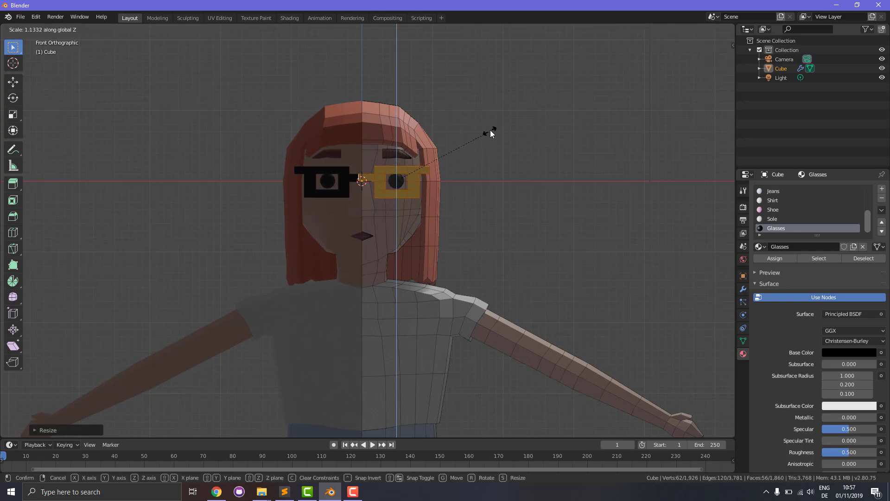
left_click(490, 129)
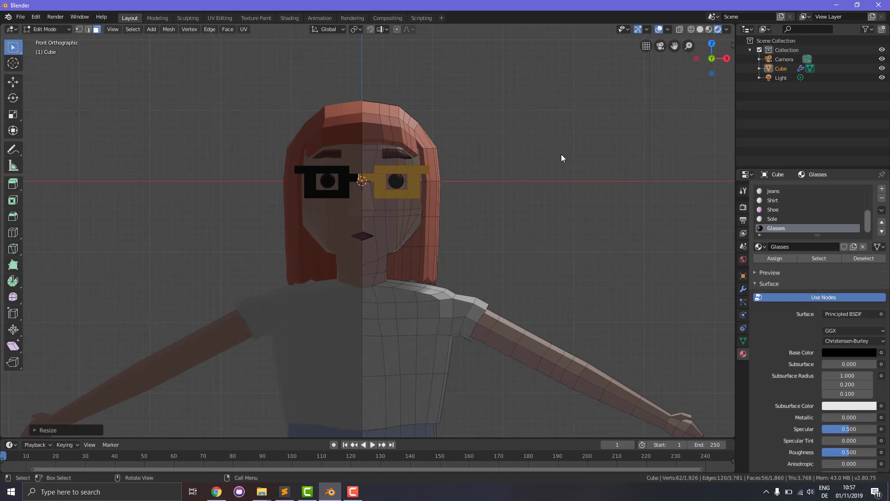
key("g")
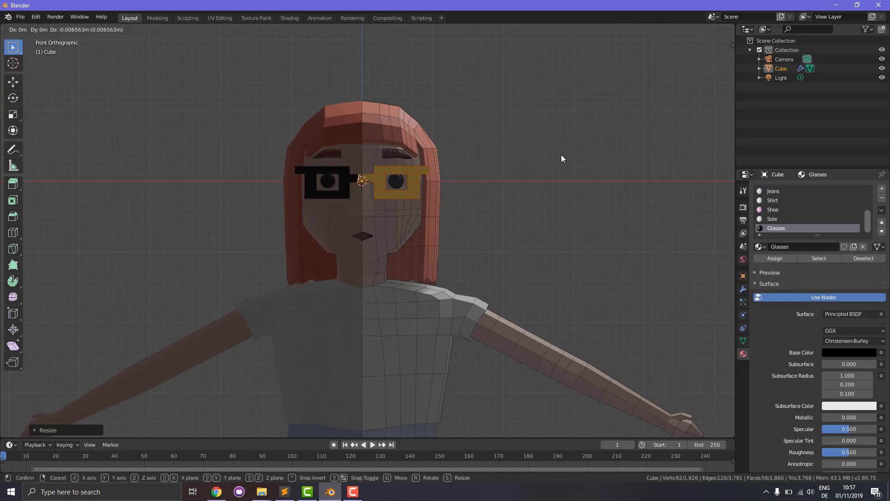
left_click(560, 154)
Enlarge the frame slightly with a uniform scale and shift it a little outward from the nose.
key("s")
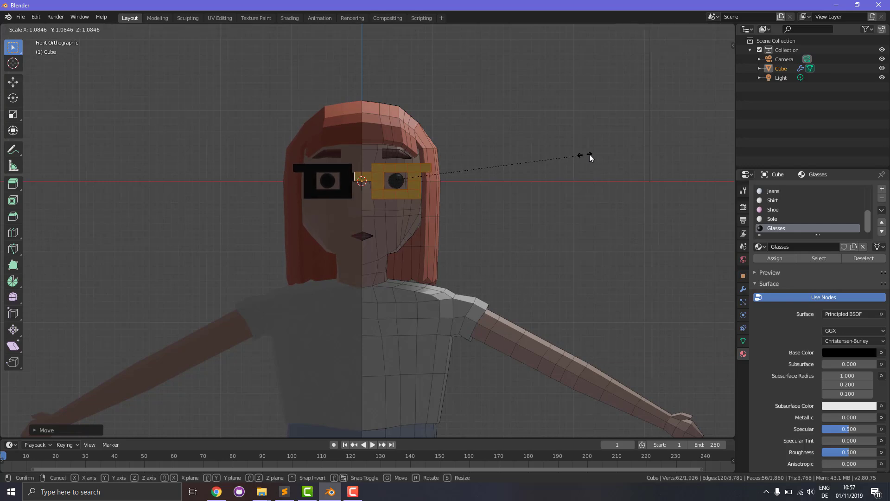
left_click(594, 154)
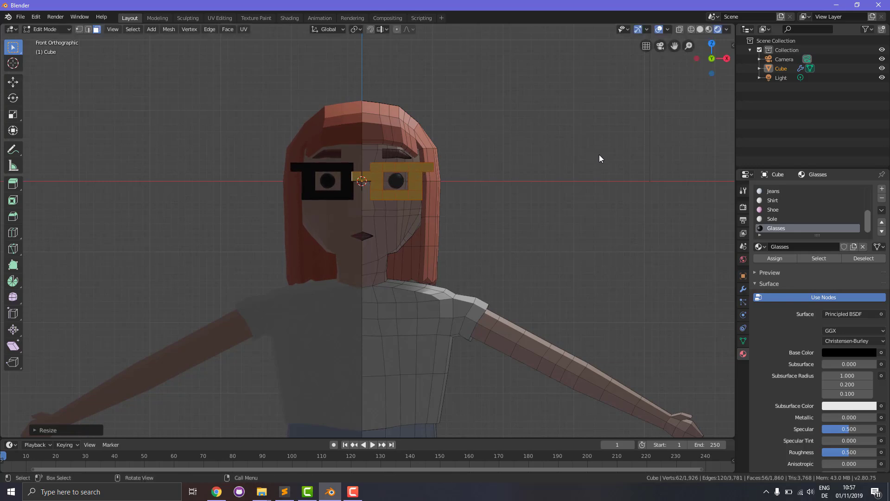
key("g")
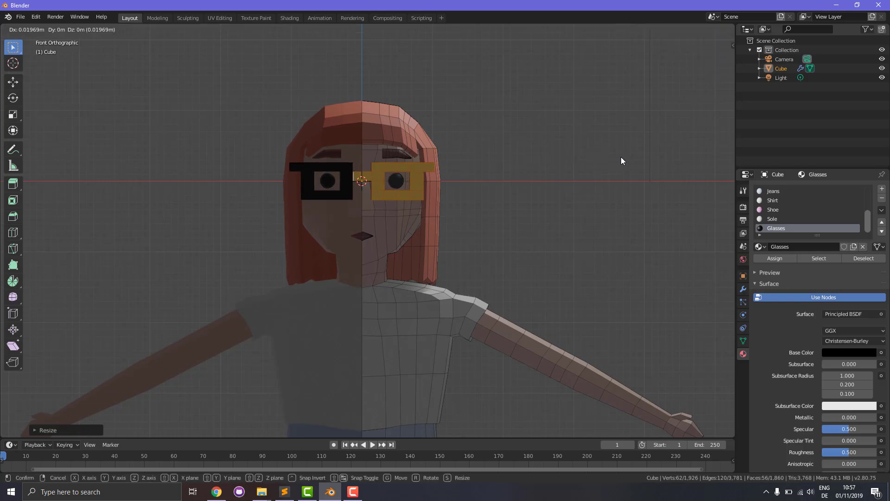
left_click(621, 158)
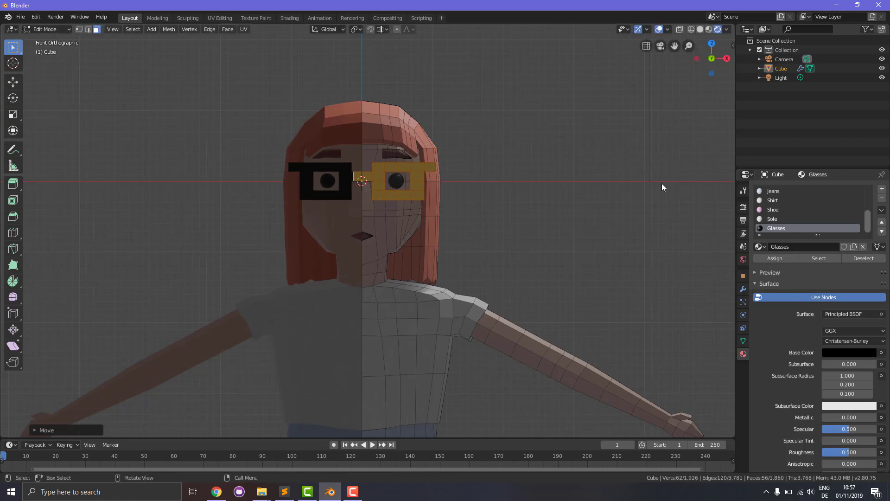
Move the frame back along Y by about 0.05 m in side view so it sits closer to the eyes.
key("KP_3")
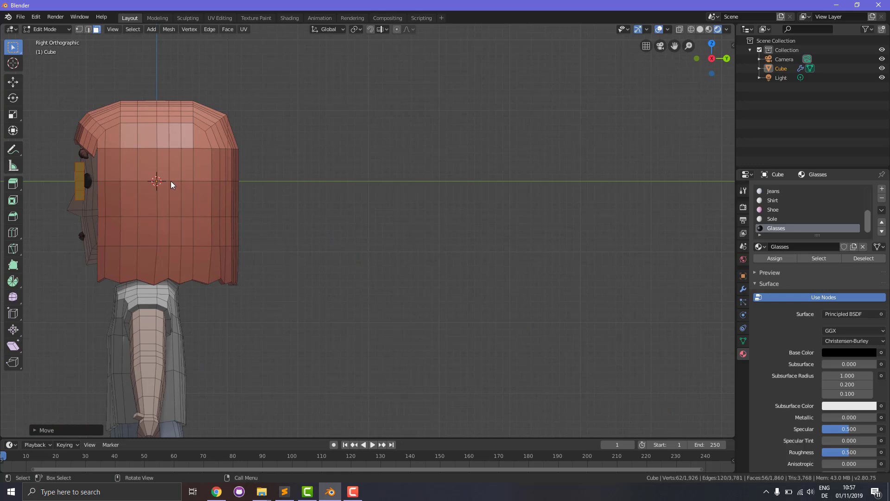
key("g")
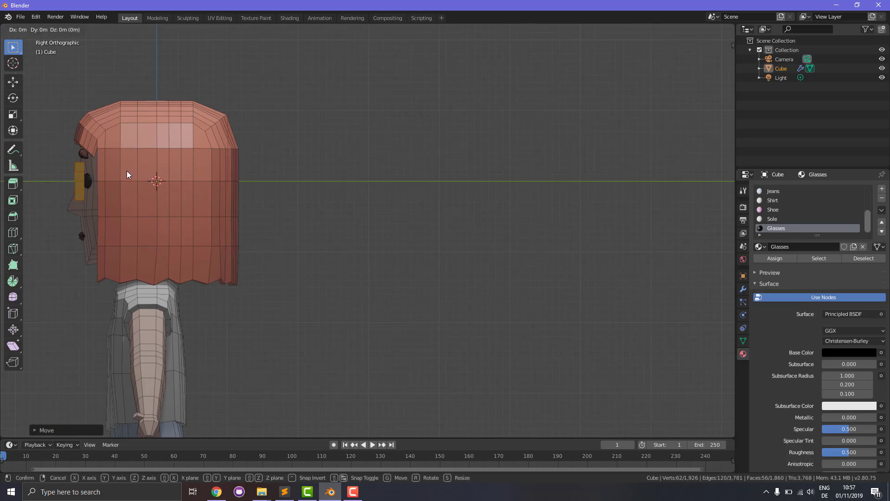
key("y")
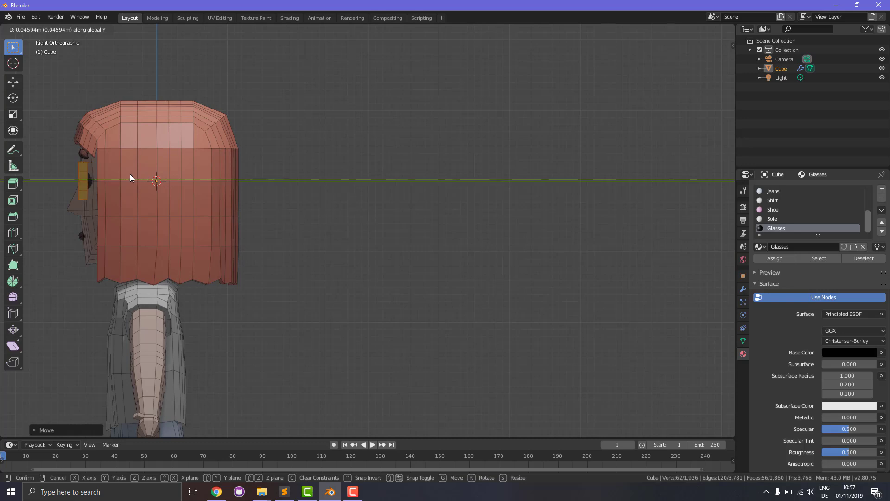
left_click(131, 176)
Deselect the frame and examine the glasses' fit on the head from the front, the side and farther away.
key("KP_1")
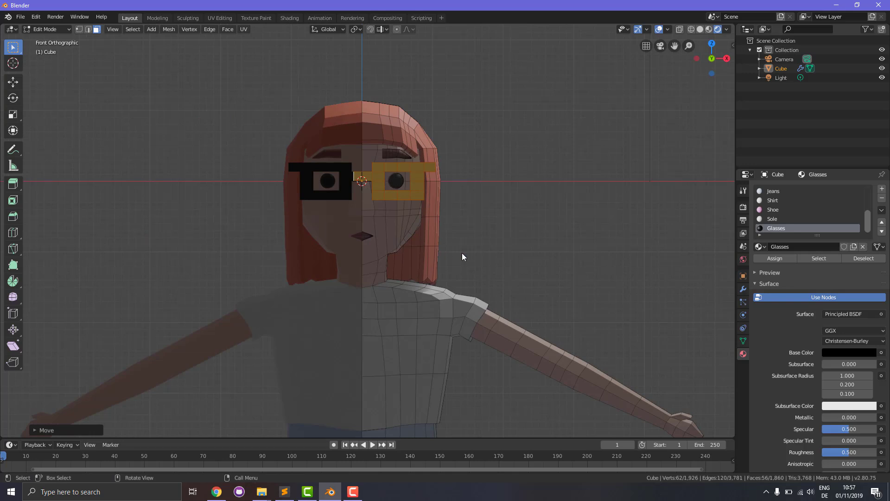
left_click(504, 253)
scroll(508, 255, "down", 6)
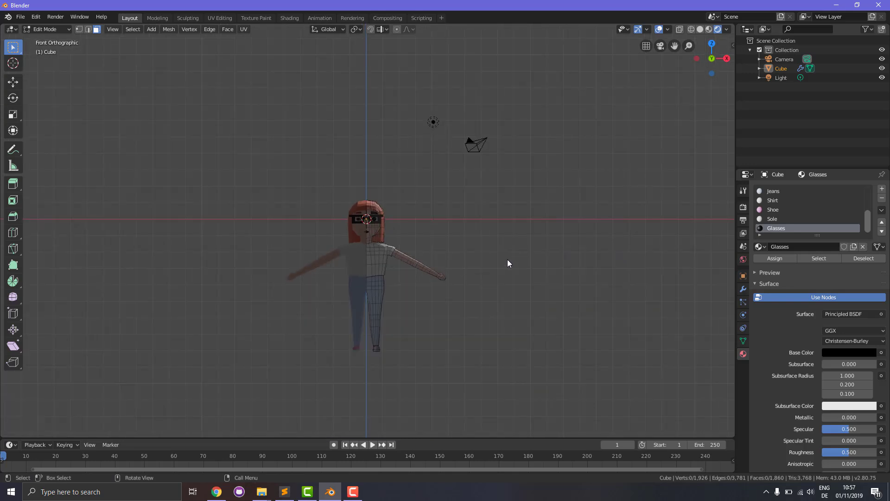
scroll(506, 262, "up", 6)
scroll(504, 266, "up", 4)
middle_click_drag(487, 275, 235, 282)
scroll(431, 274, "down", 5)
scroll(121, 230, "up", 4)
scroll(114, 226, "down", 2)
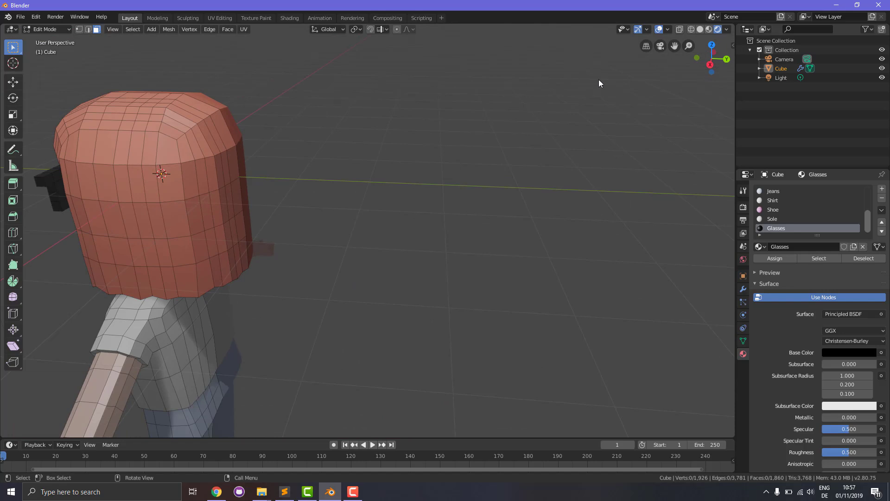
left_click_drag(676, 46, 591, 96)
scroll(528, 137, "down", 5)
scroll(529, 154, "up", 6)
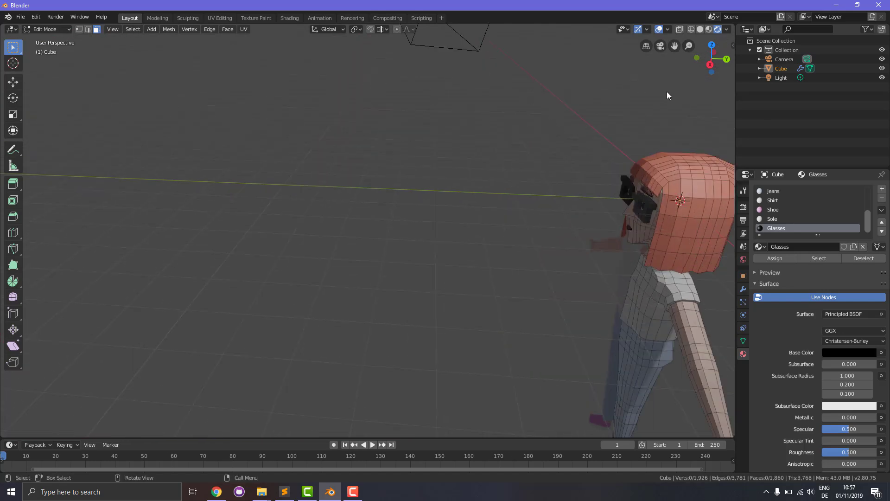
Select the whole linked glasses frame and move it forward along Y, well clear of the face.
left_click_drag(677, 49, 410, 371)
scroll(427, 126, "up", 4)
scroll(382, 106, "down", 2)
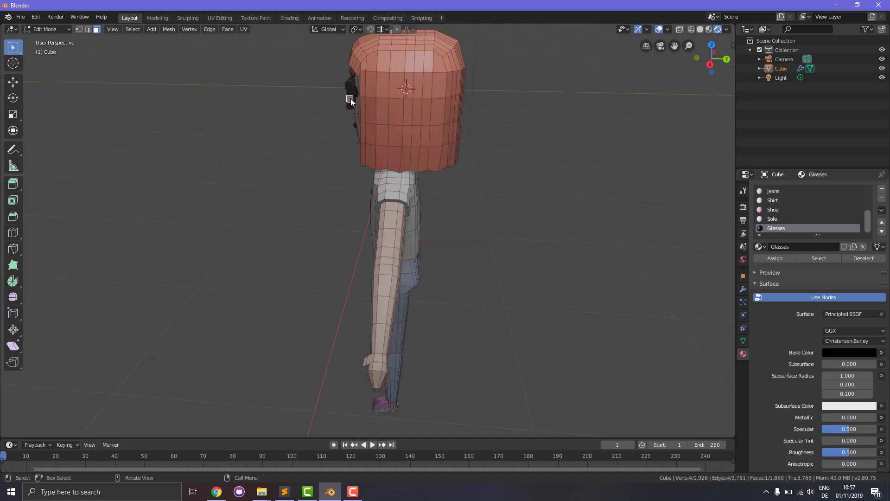
key("l")
key("g")
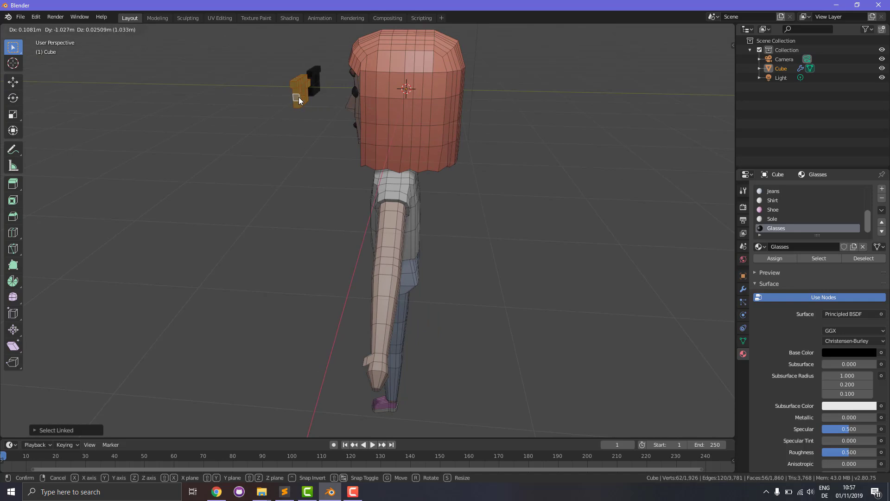
key("y")
left_click(274, 96)
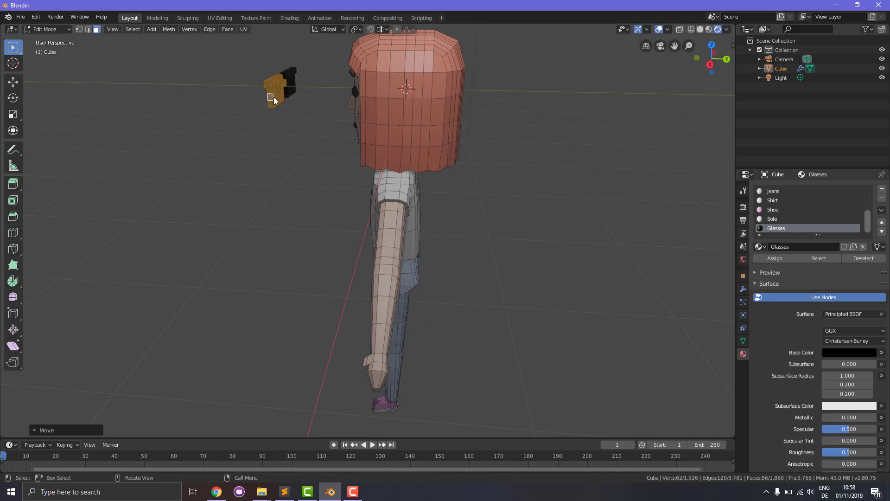
Extrude the rear face of the glasses frame's outer corner backward toward the head to start the temple arm.
scroll(274, 79, "up", 2)
left_click_drag(681, 55, 640, 260)
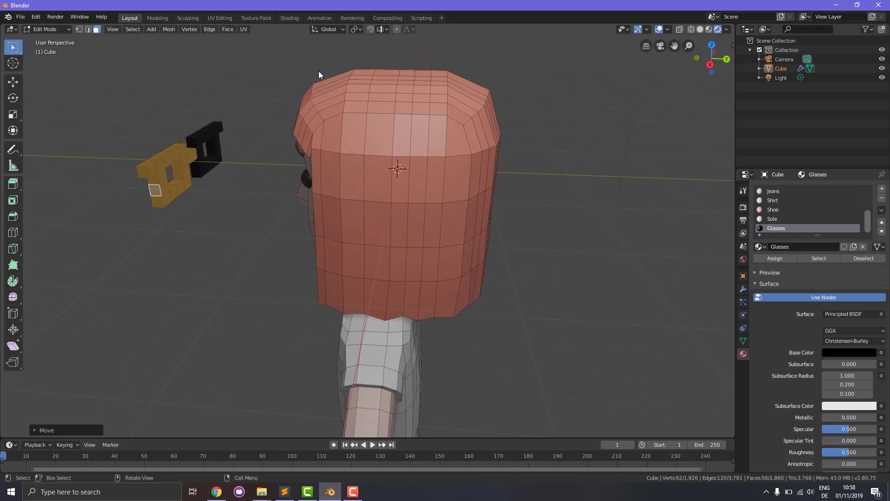
left_click(151, 171)
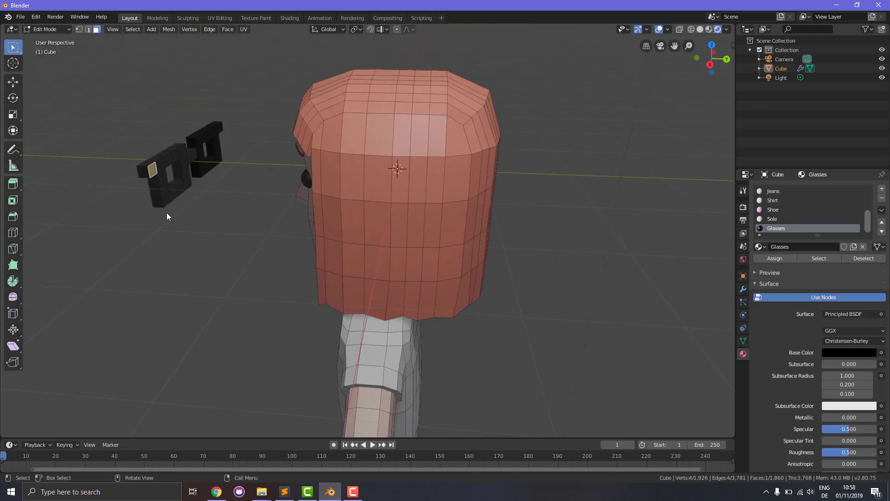
key("e")
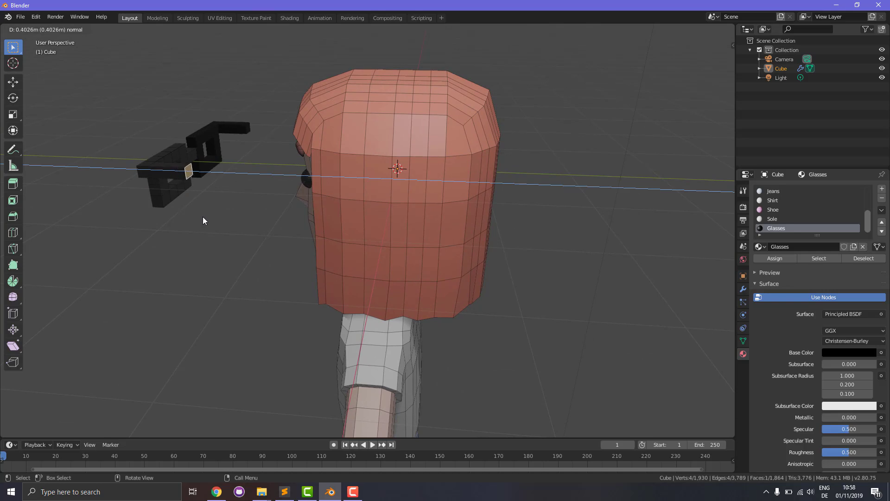
left_click(199, 216)
Scale down the temple arm's end face and pull it about 0.17 m forward to shorten the arm.
key("s")
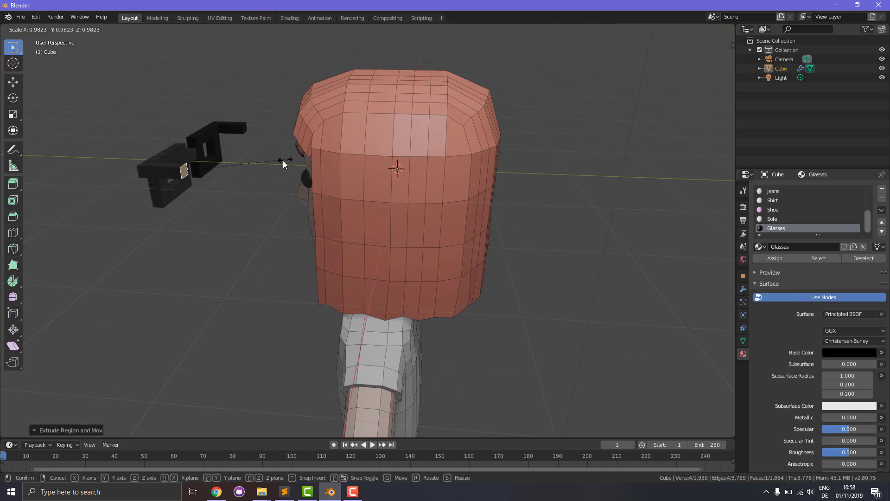
left_click(230, 171)
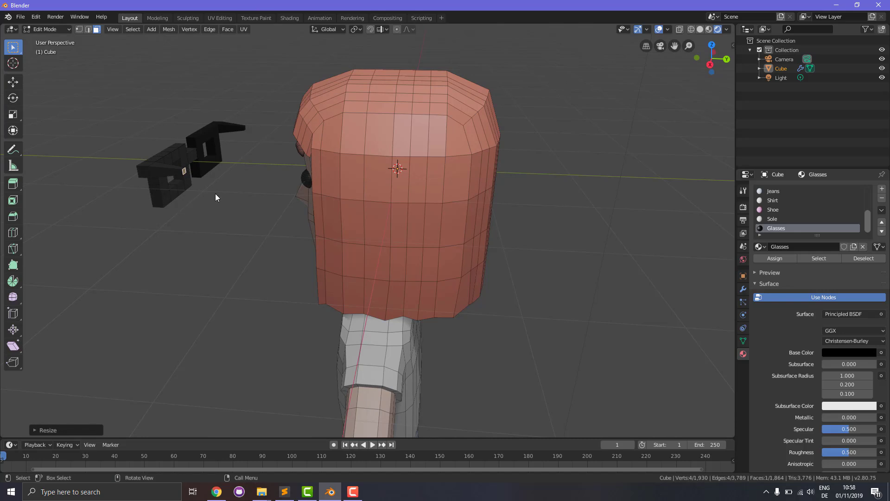
key("g")
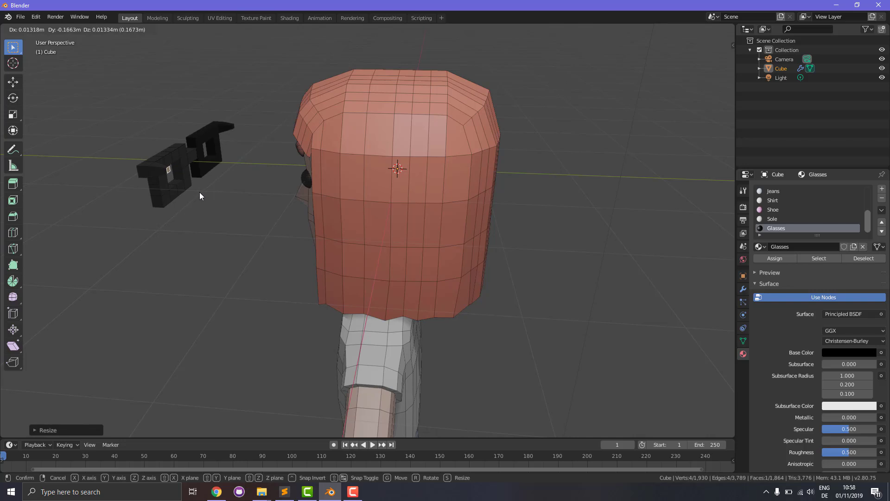
left_click(199, 192)
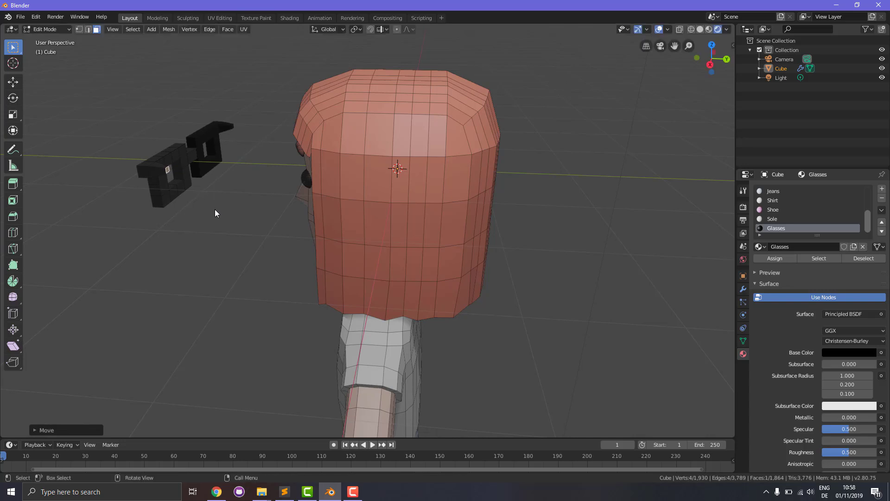
Select the whole linked glasses frame and move it back along Y onto the face, checking from the front and above.
key("l")
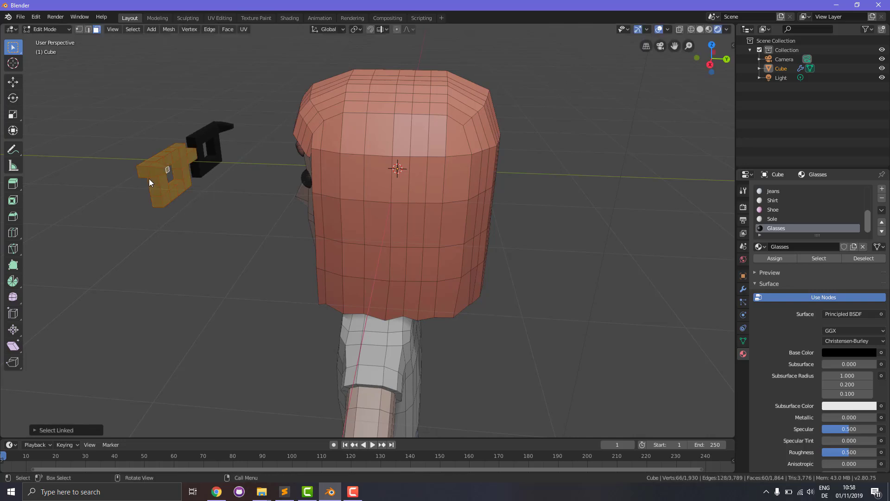
key("g")
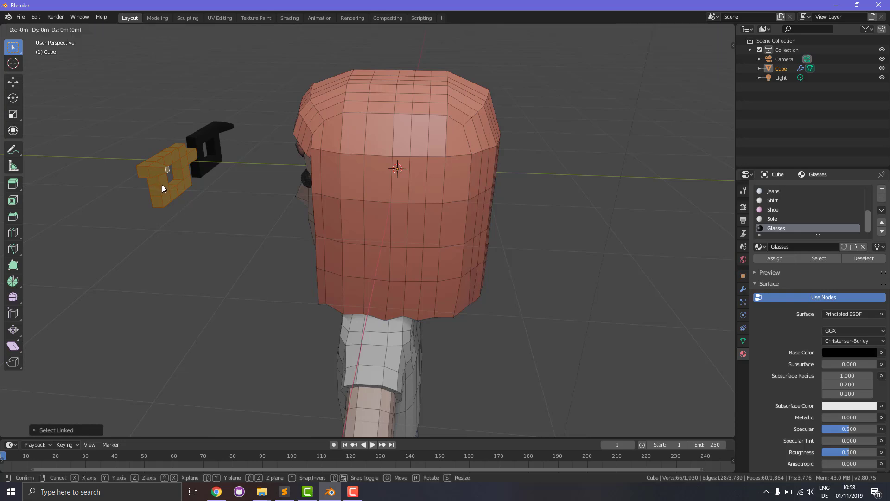
key("y")
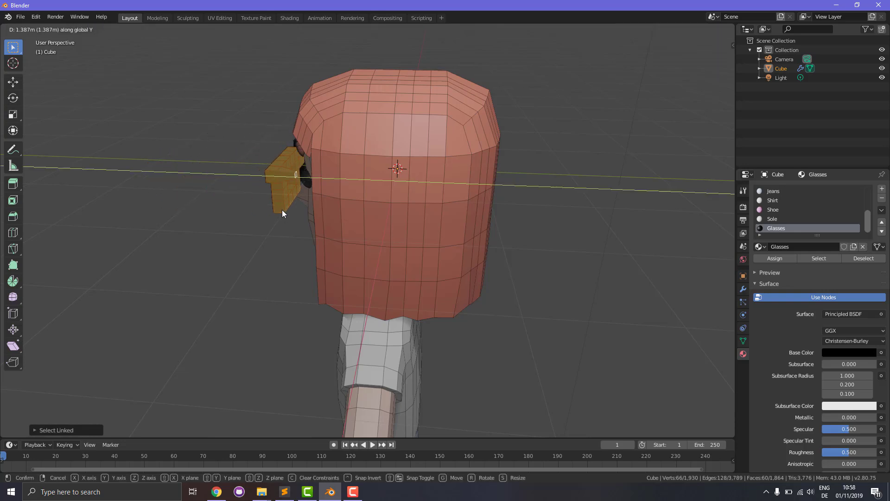
left_click(297, 215)
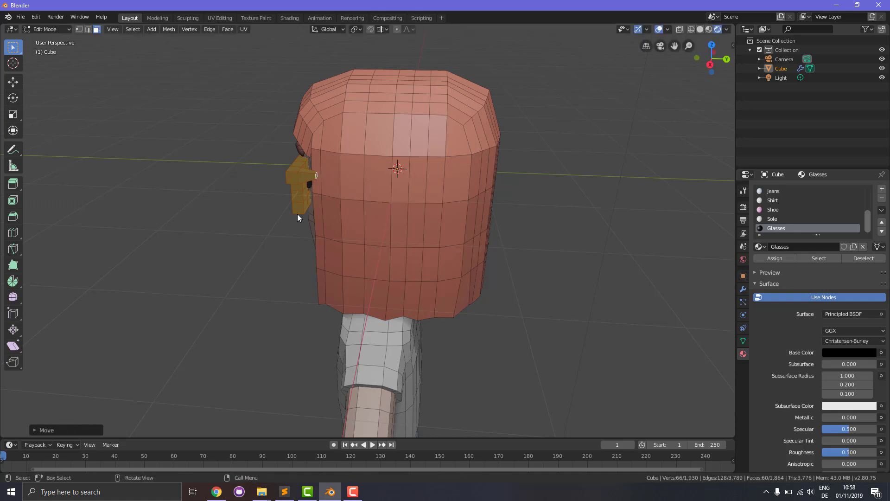
key("KP_1")
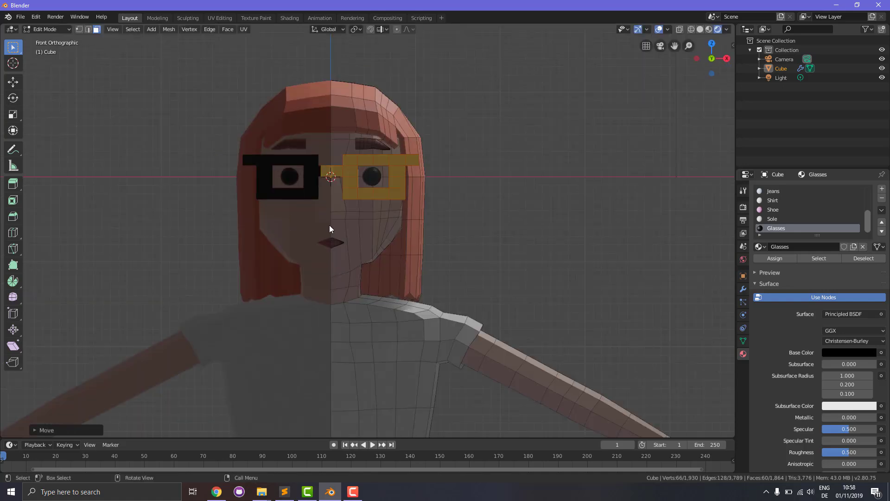
scroll(329, 228, "down", 1)
middle_click_drag(491, 249, 301, 373)
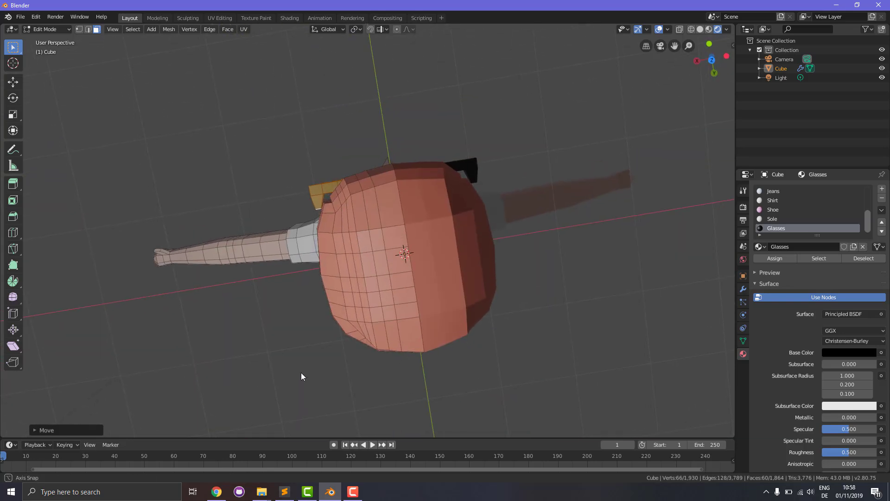
key("g")
left_click(325, 289)
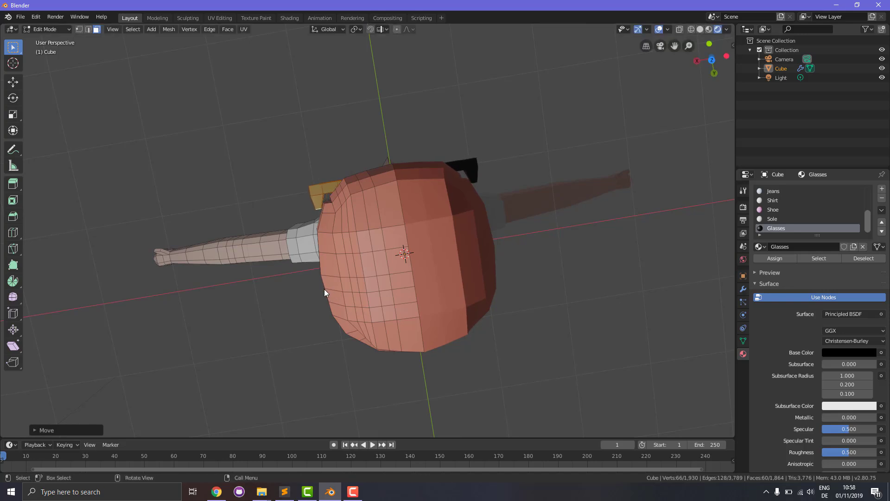
Reselect only the temple arm's end face and move it about 0.07 m backward and inward toward the head.
middle_click_drag(309, 235, 313, 183)
key("alt+a")
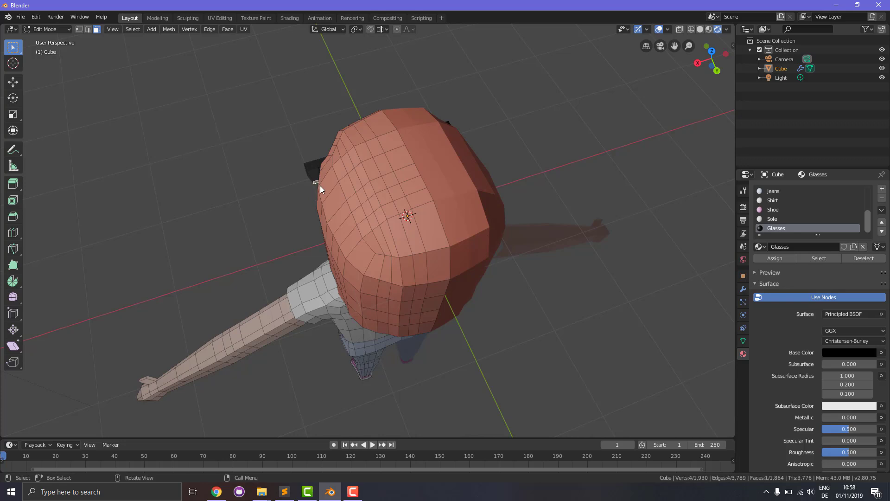
middle_click_drag(320, 188, 336, 244)
key("g")
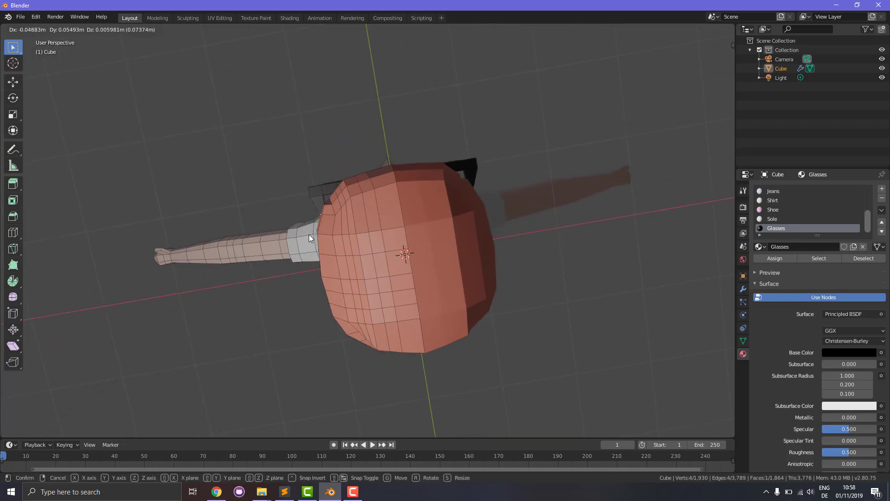
left_click(311, 238)
Pull the temple arm's end face about 0.18 m, mostly forward and slightly inward, in a side view.
middle_click_drag(388, 278, 376, 189)
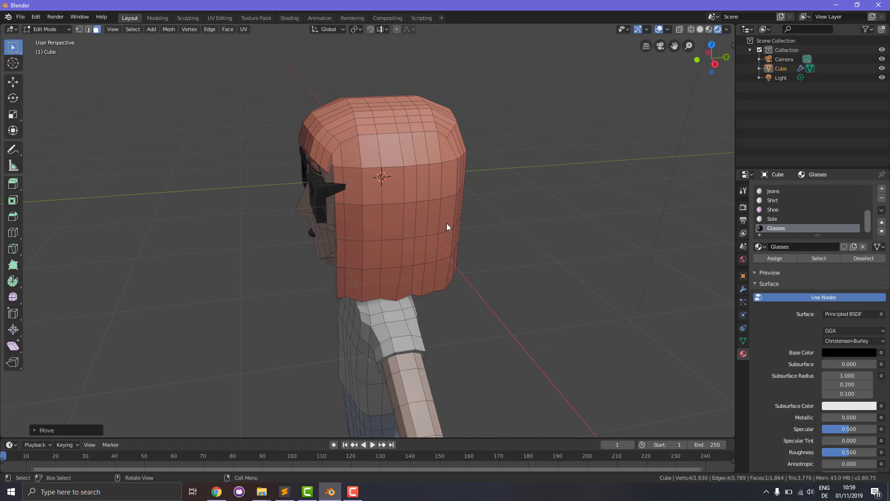
key("g")
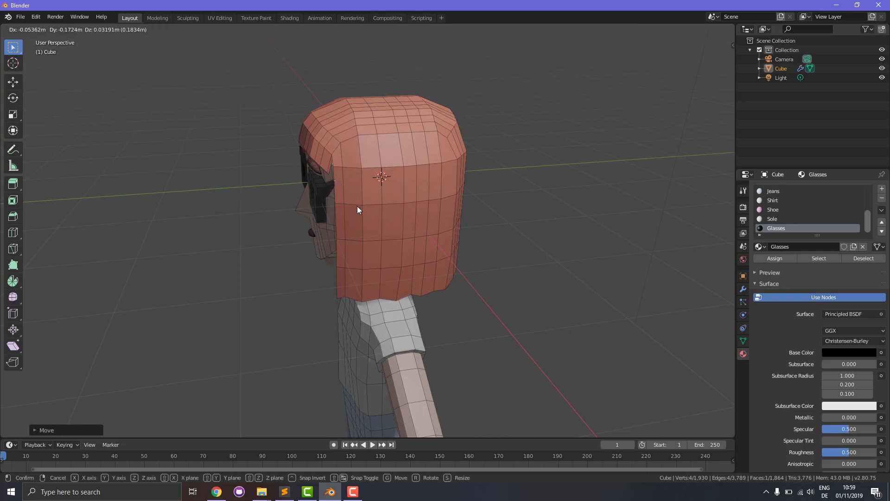
left_click(358, 206)
Shift the temple arm's end face inward along X by about 0.08 m in a front view.
middle_click_drag(358, 206, 455, 270)
middle_click_drag(452, 245, 397, 223)
left_click(401, 225)
left_click(397, 221)
middle_click_drag(418, 252, 446, 221)
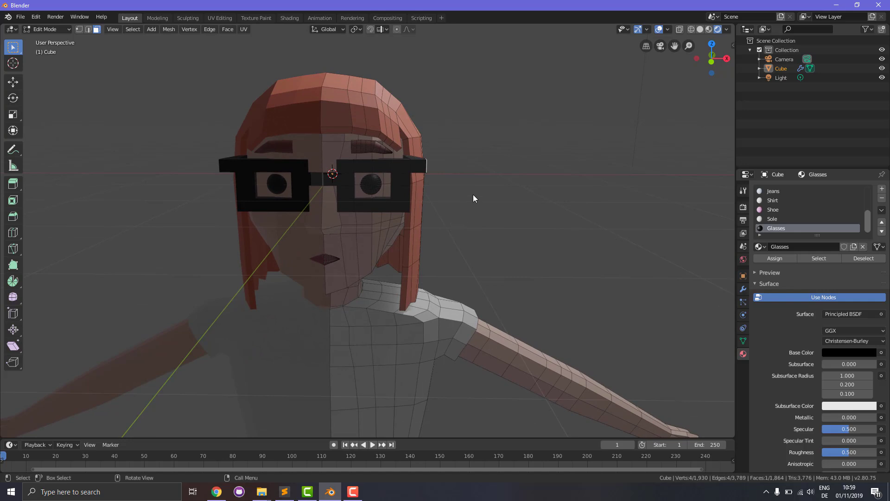
key("g")
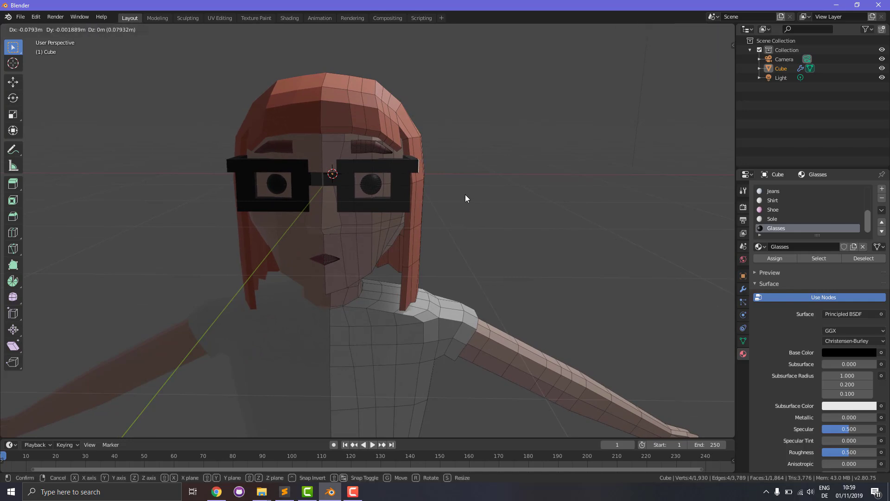
left_click(465, 194)
In vertex mode, select the frame's lower outer corner vertices and move them about 0.06 m up and inward to bevel the corner.
middle_click_drag(454, 216, 399, 202)
scroll(405, 199, "up", 3)
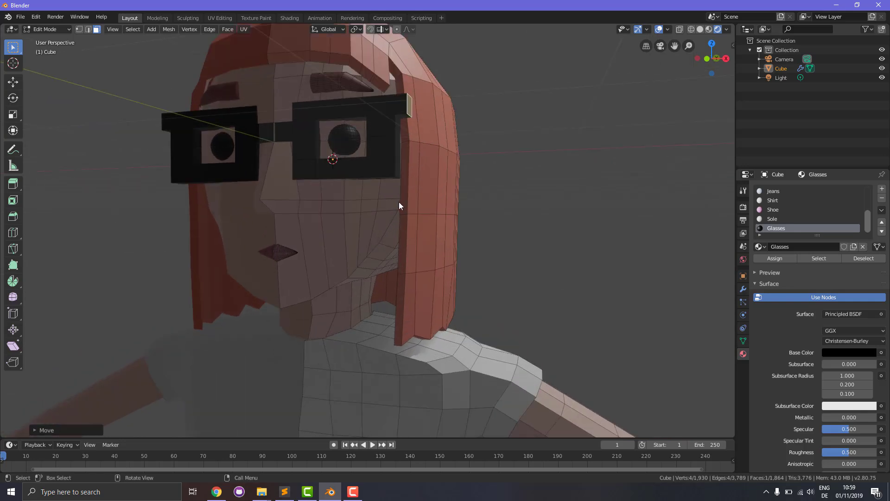
left_click(79, 29)
left_click(395, 177)
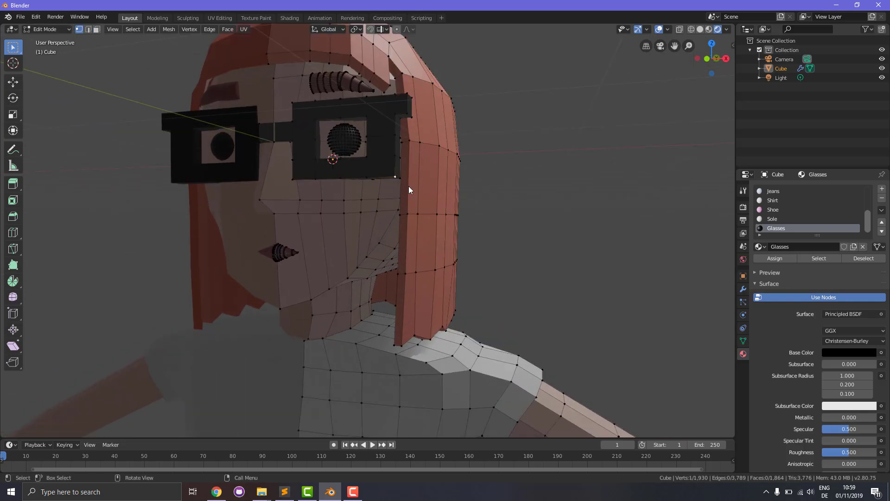
middle_click_drag(427, 212, 447, 220)
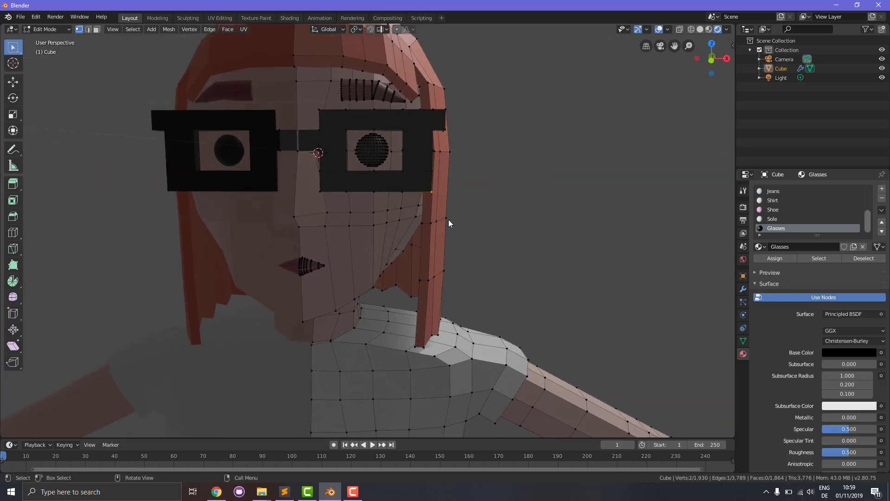
key("g")
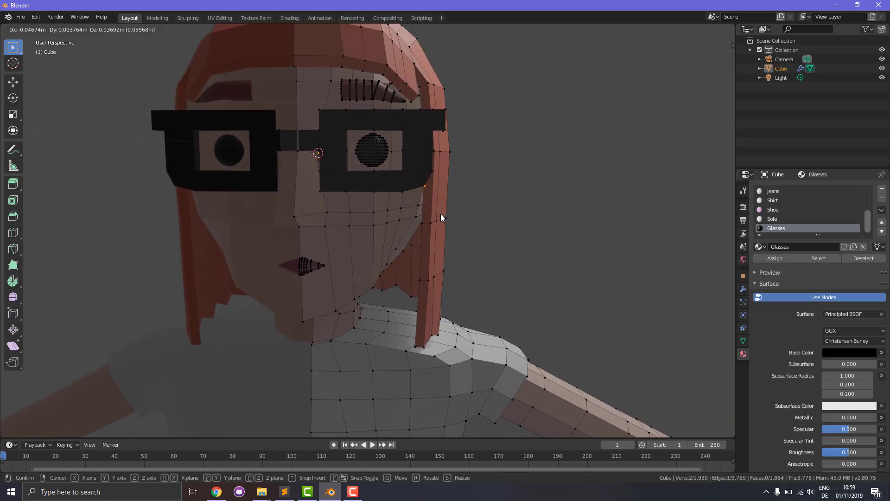
left_click(441, 215)
Move the frame's upper inner corner vertex near the bridge down and outward to cut off the corner.
middle_click_drag(327, 123, 369, 187)
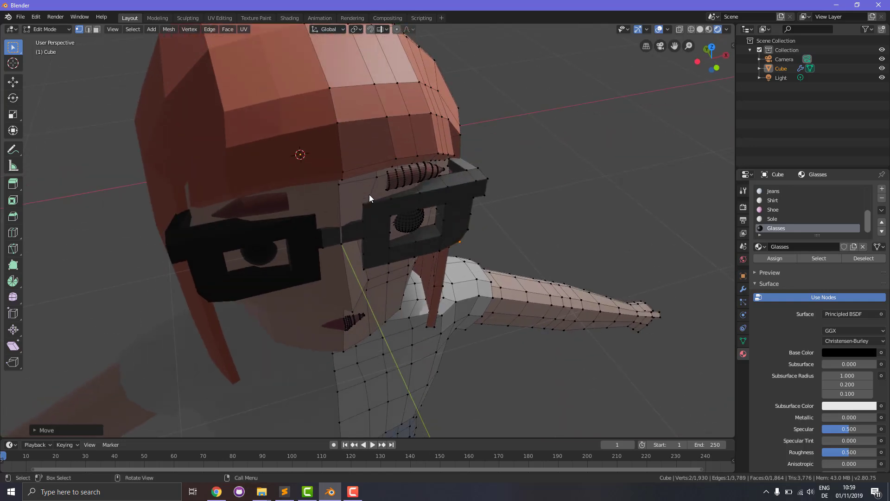
left_click(363, 205)
middle_click_drag(375, 226, 353, 197)
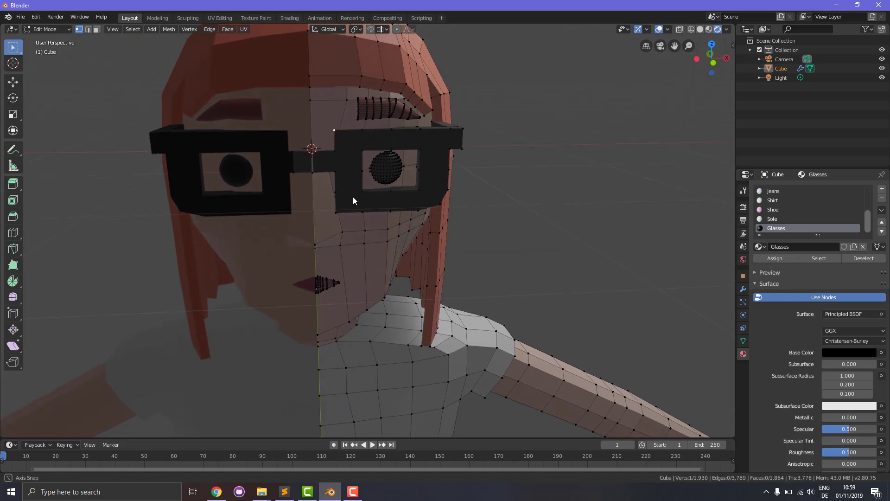
key("g")
left_click(341, 165)
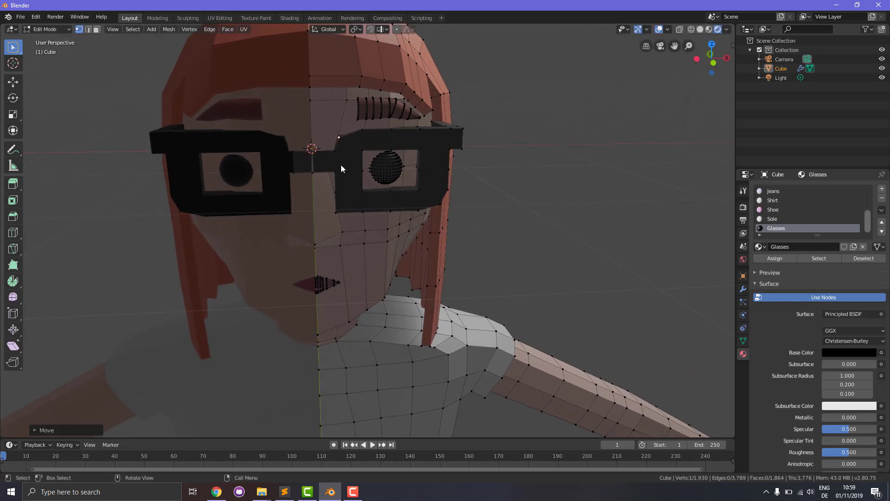
Move the frame's lower inner corner vertex beside the nose about 0.04 m outward and up.
middle_click_drag(385, 202, 329, 155)
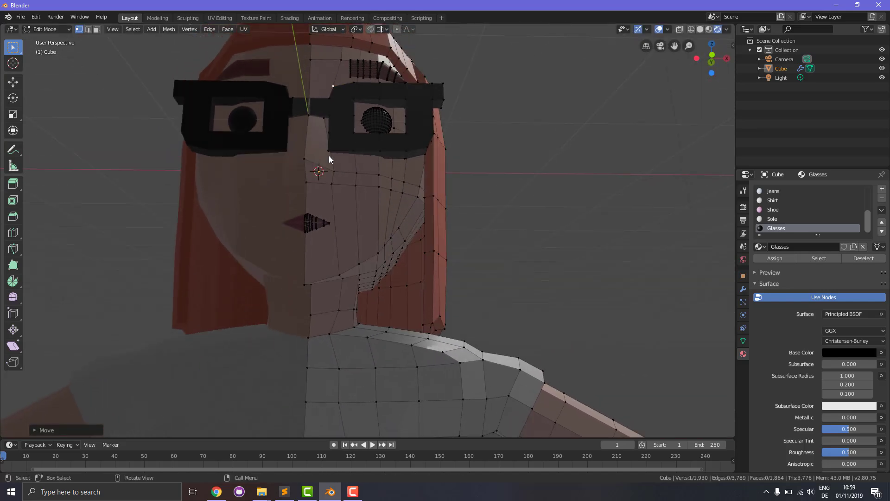
key("g")
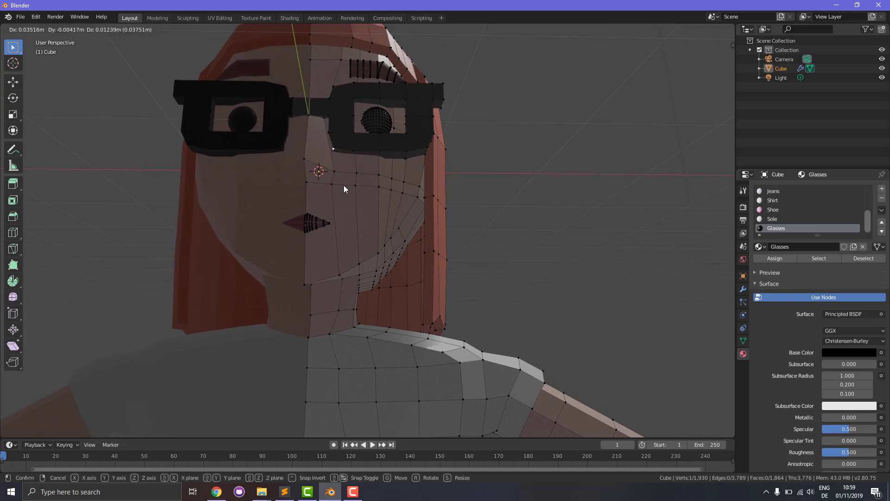
left_click(343, 185)
Deselect the vertex and examine the glasses on the whole character from the front and farther away.
middle_click_drag(386, 194, 391, 231)
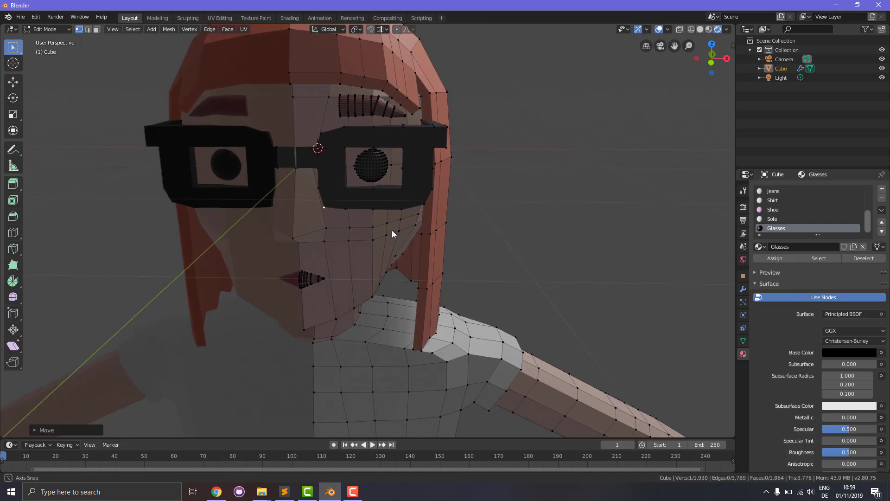
scroll(391, 231, "down", 4)
scroll(397, 226, "down", 5)
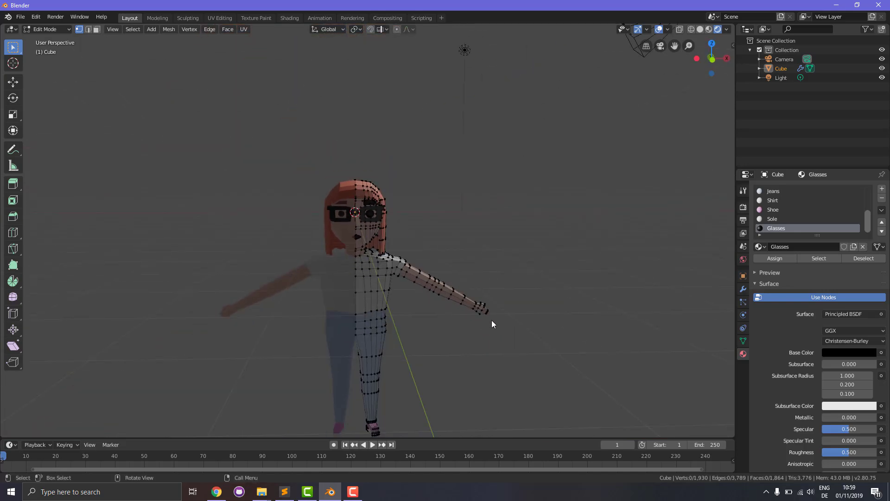
scroll(491, 330, "down", 3)
middle_click_drag(488, 330, 481, 336)
scroll(486, 354, "up", 5)
scroll(491, 358, "down", 2)
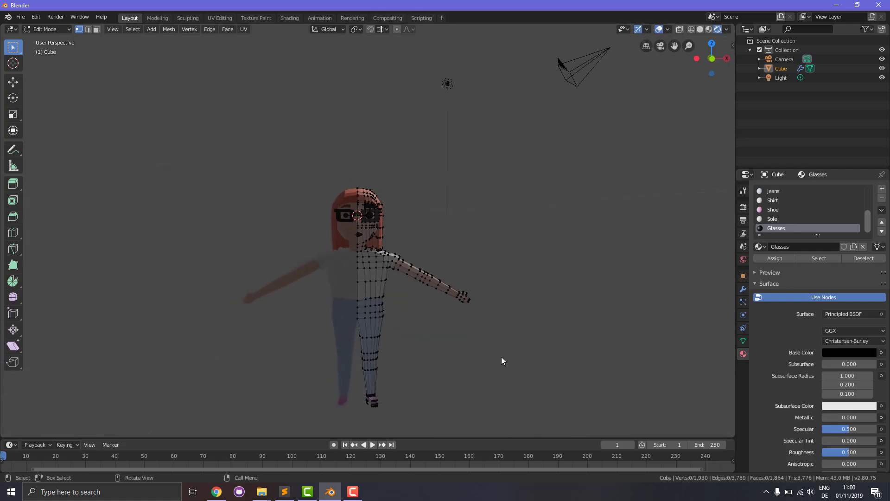
Switch to Object Mode and apply the character's Mirror modifier.
left_click(744, 290)
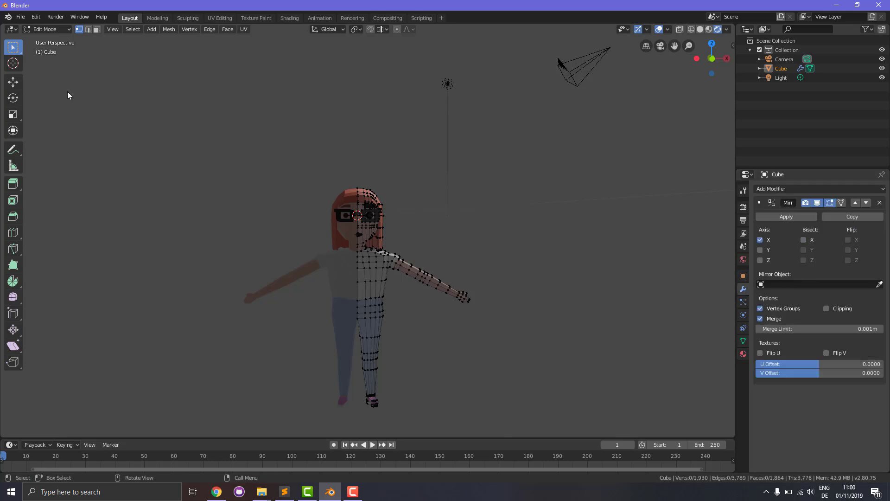
left_click(46, 30)
left_click(47, 40)
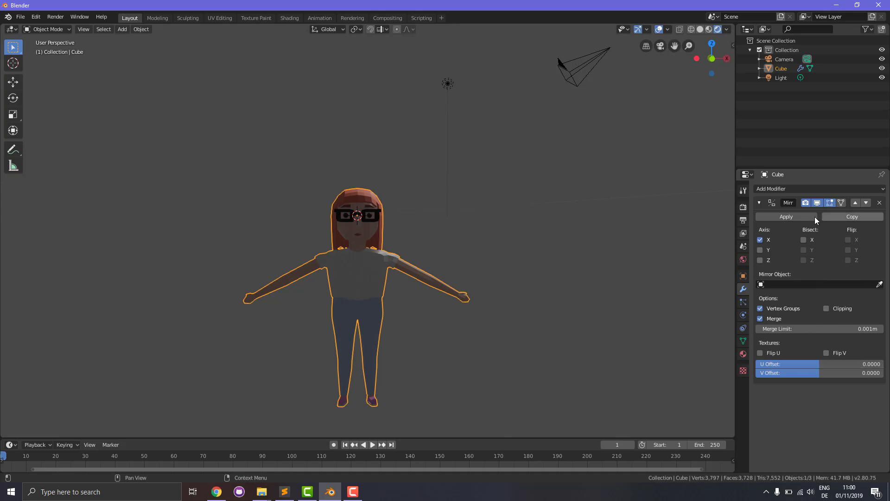
left_click(796, 216)
scroll(576, 326, "up", 1)
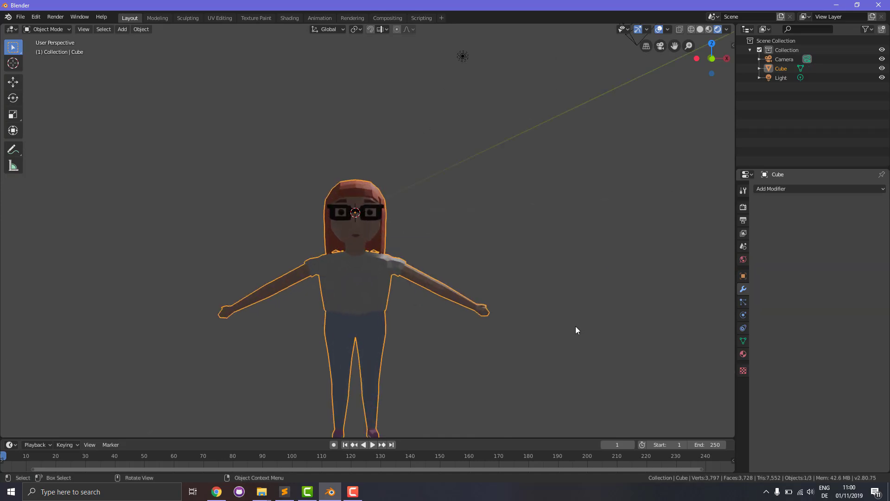
Add a Subdivision Surface modifier to the character mesh.
scroll(570, 334, "down", 1)
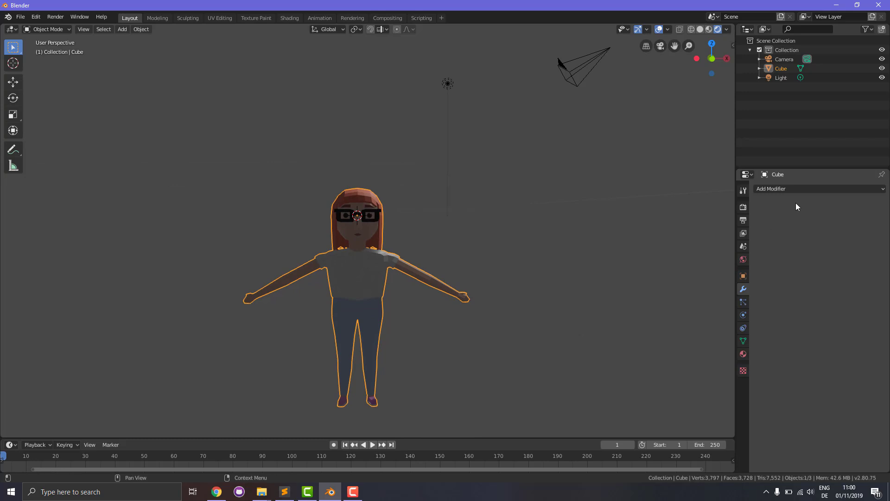
left_click(771, 189)
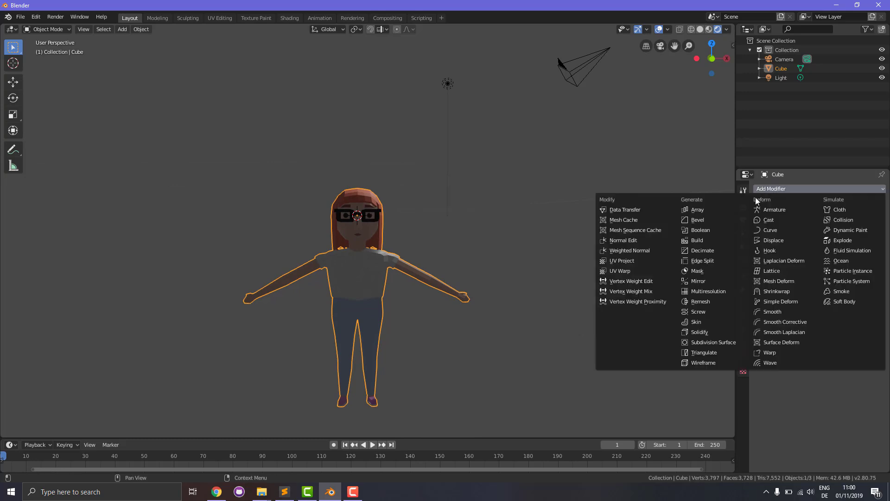
left_click(703, 342)
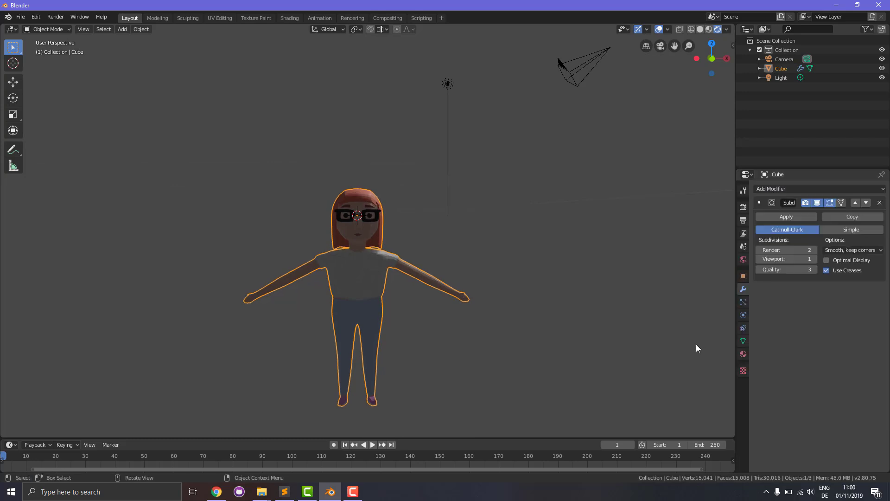
Examine the smoothed character's hair, face and glasses from the side, the front, farther away and close up.
middle_click_drag(663, 356, 541, 374)
scroll(534, 376, "up", 5)
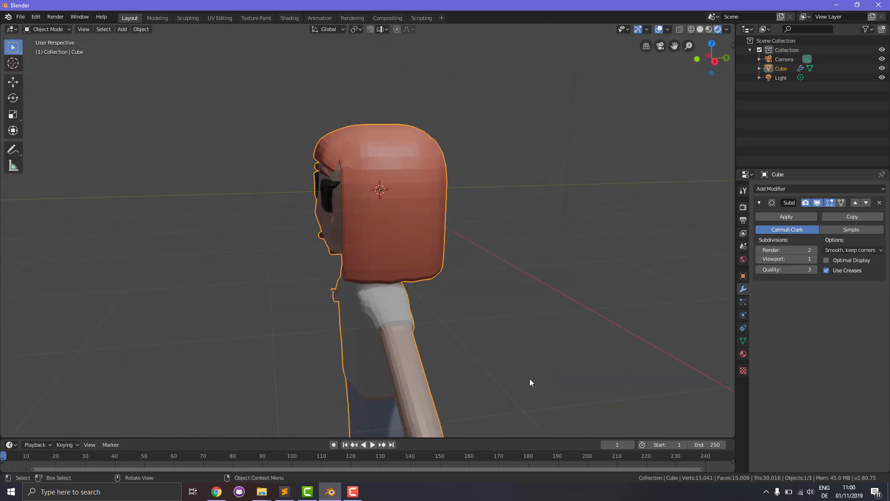
middle_click_drag(486, 359, 565, 347)
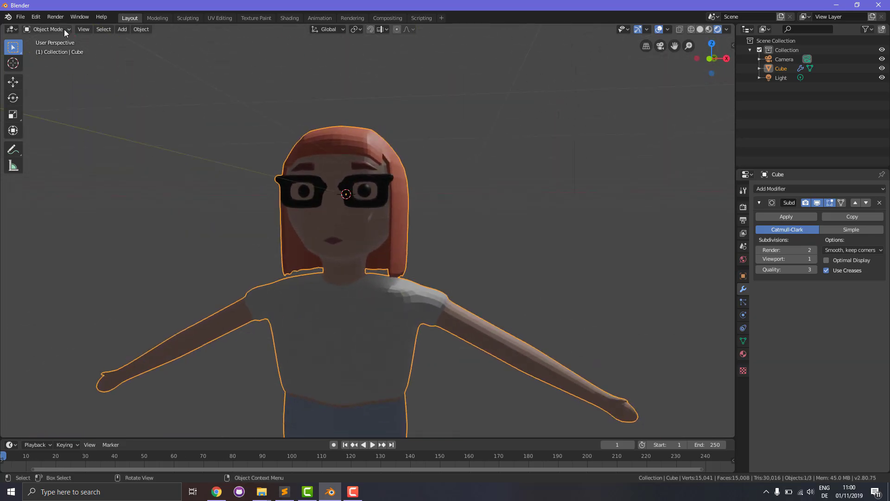
middle_click_drag(351, 228, 213, 288)
scroll(342, 393, "up", 2)
middle_click_drag(343, 394, 471, 397)
scroll(407, 391, "down", 5)
middle_click_drag(408, 391, 400, 433)
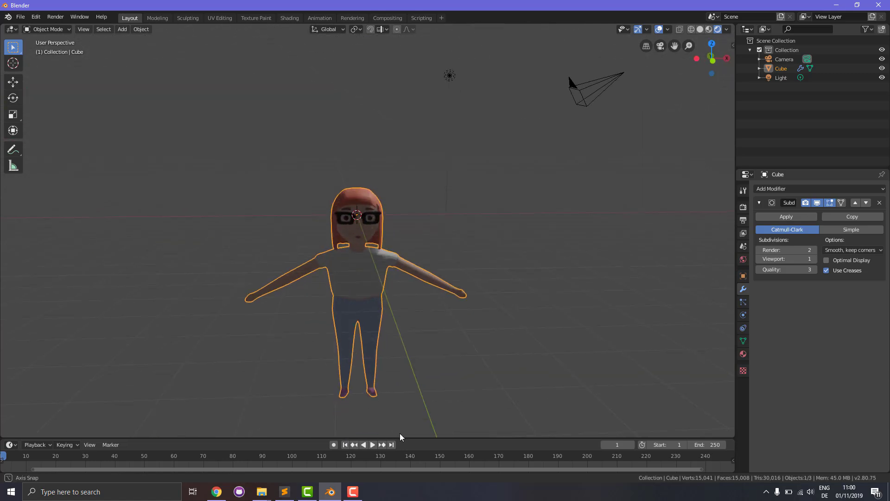
scroll(412, 385, "up", 4)
scroll(384, 340, "up", 4)
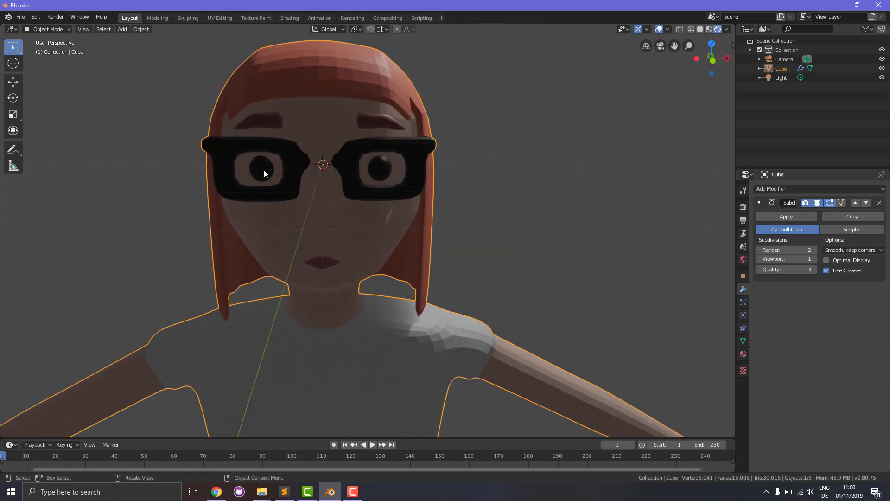
Enter Edit Mode and move the nose tip vertex about 0.16 m forward in the right side view.
left_click(54, 29)
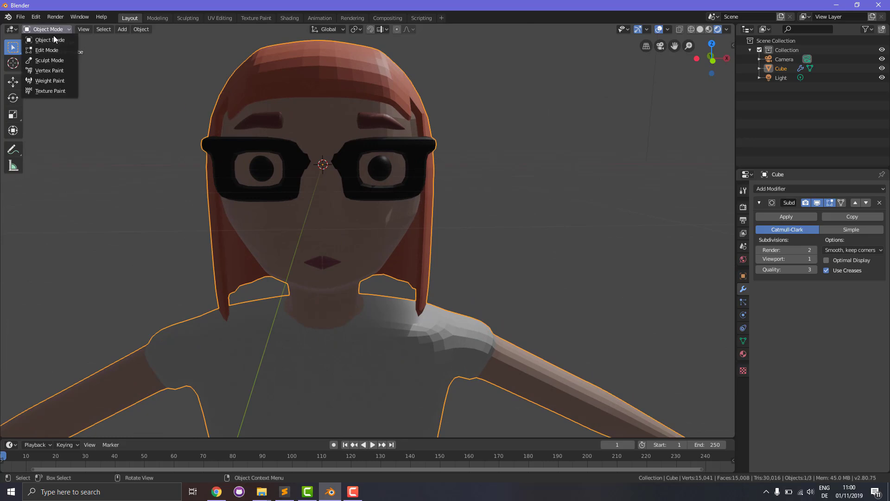
left_click(52, 50)
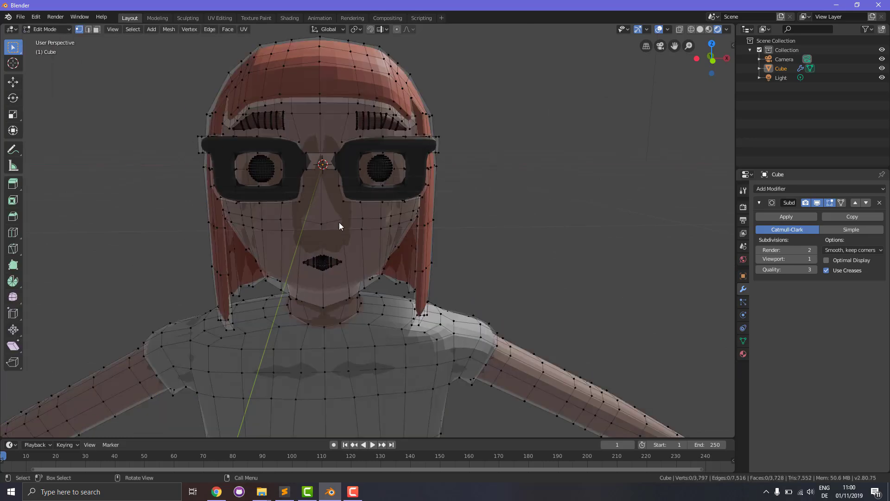
middle_click_drag(363, 233, 286, 224)
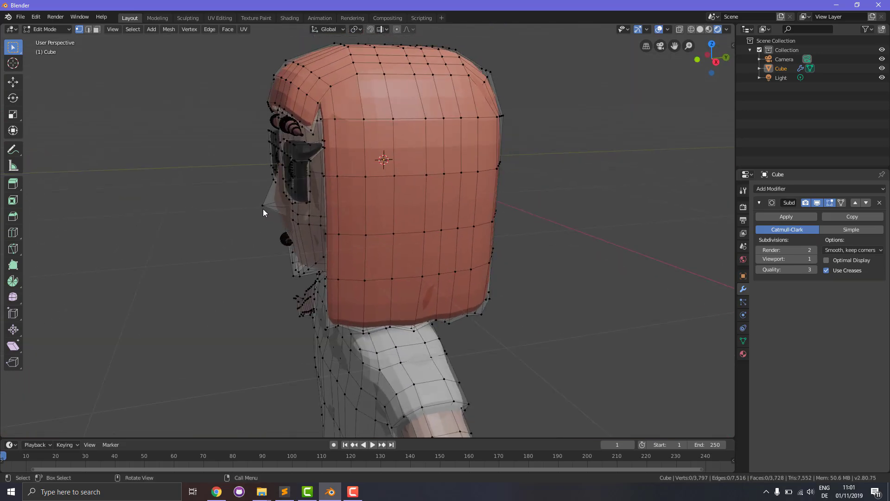
key("KP_3")
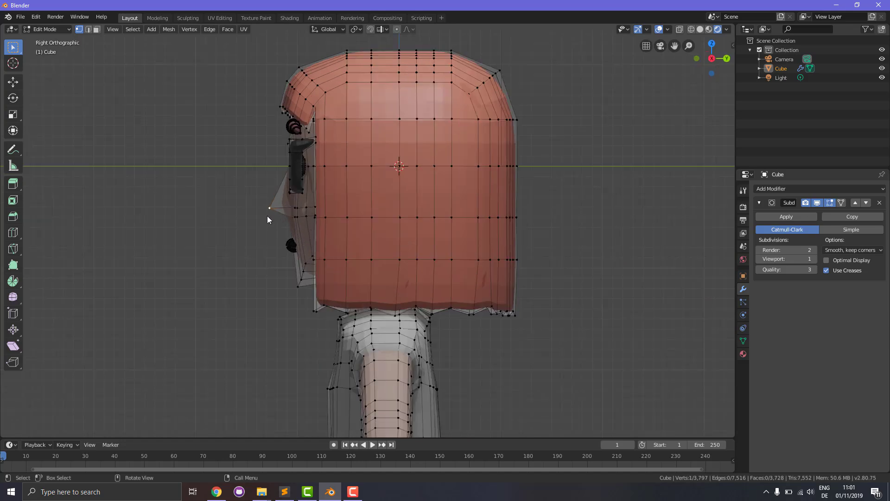
key("g")
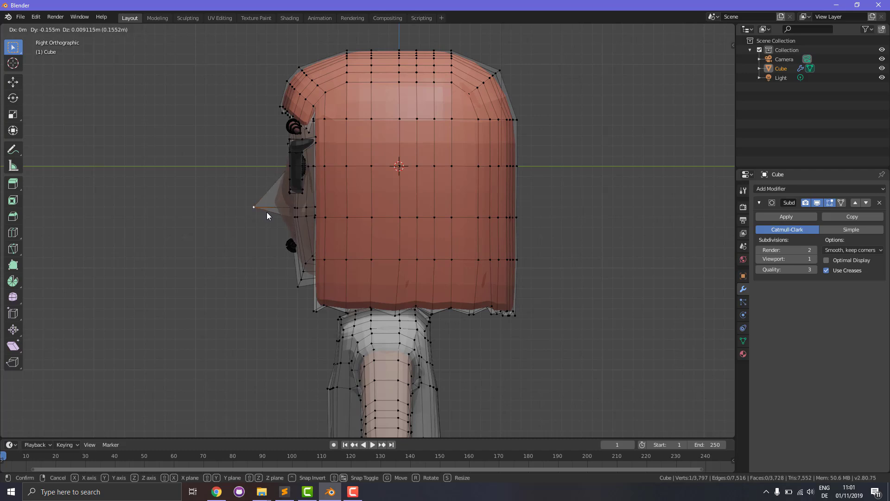
left_click(264, 212)
middle_click_drag(238, 285, 218, 253)
key("g")
left_click(273, 247)
key("ctrl+z")
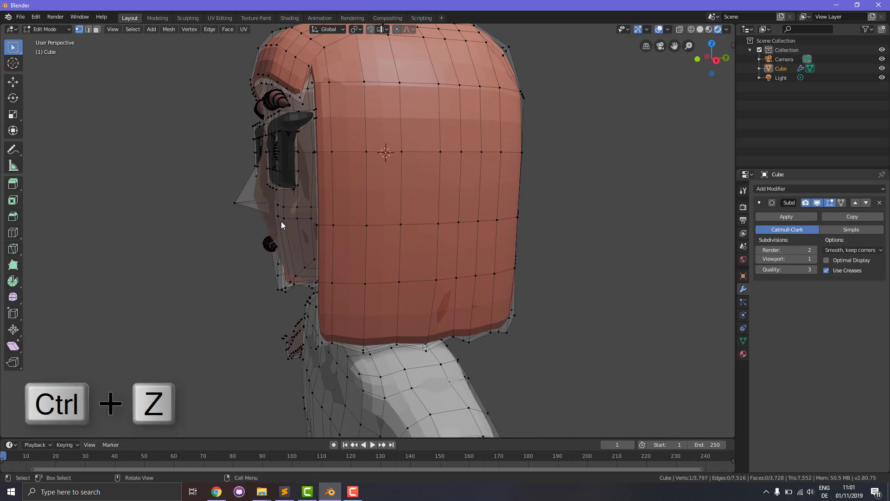
Move the selected face vertex beside the nose about 0.07 m, mostly backward.
key("g")
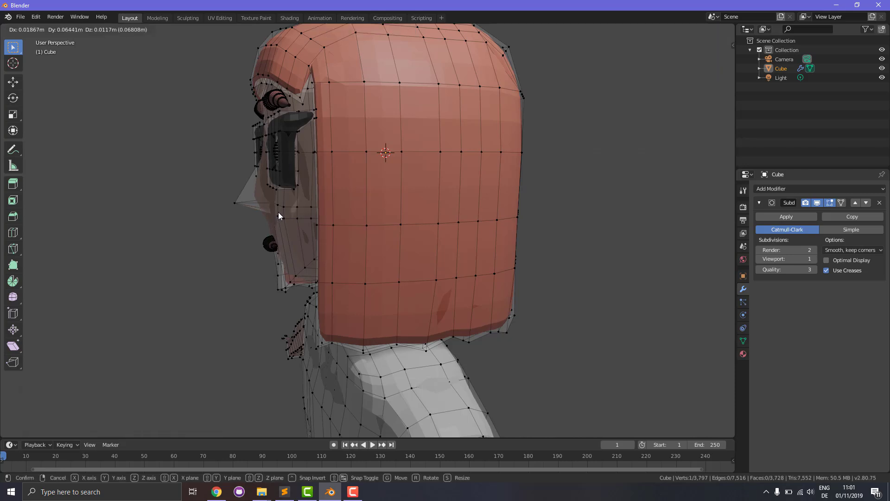
left_click(278, 214)
middle_click_drag(278, 212, 316, 254)
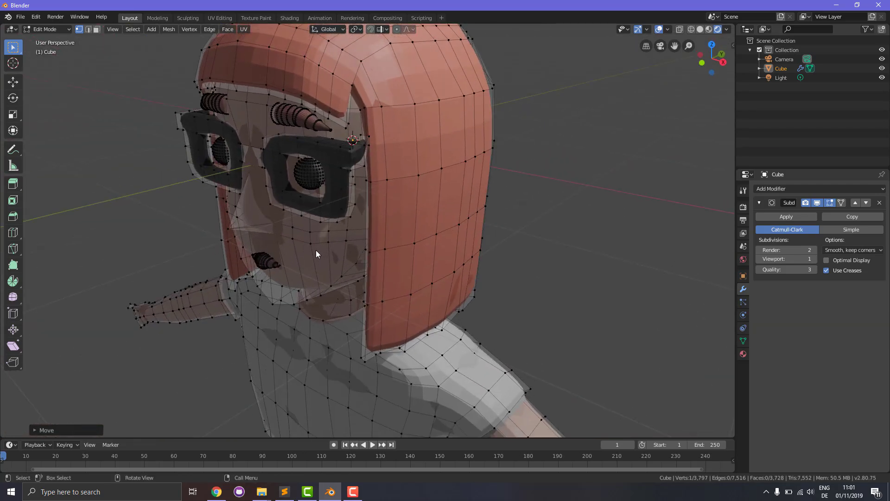
Select one linked half of the glasses, move it forward along Y, and check the fit up close.
key("ctrl+l")
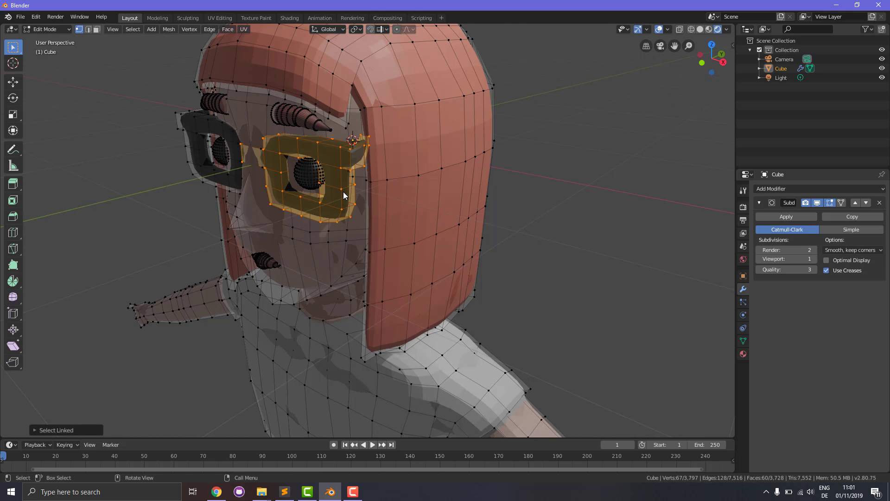
key("KP_3")
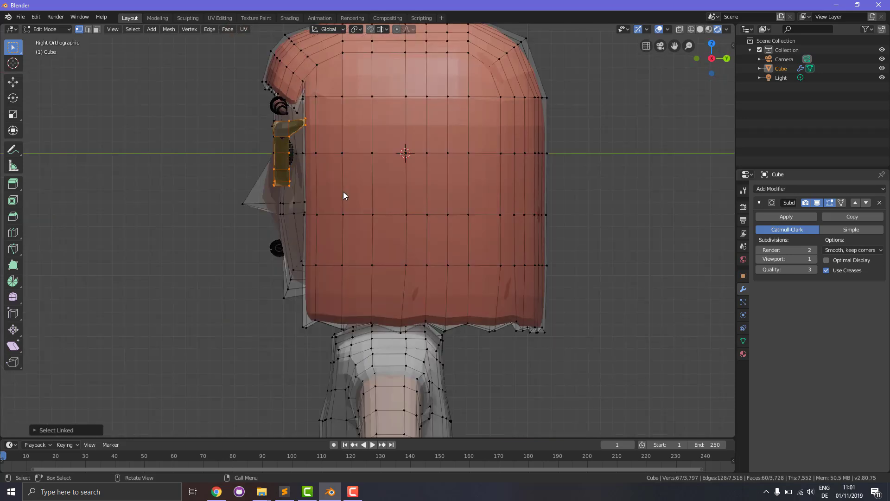
key("g")
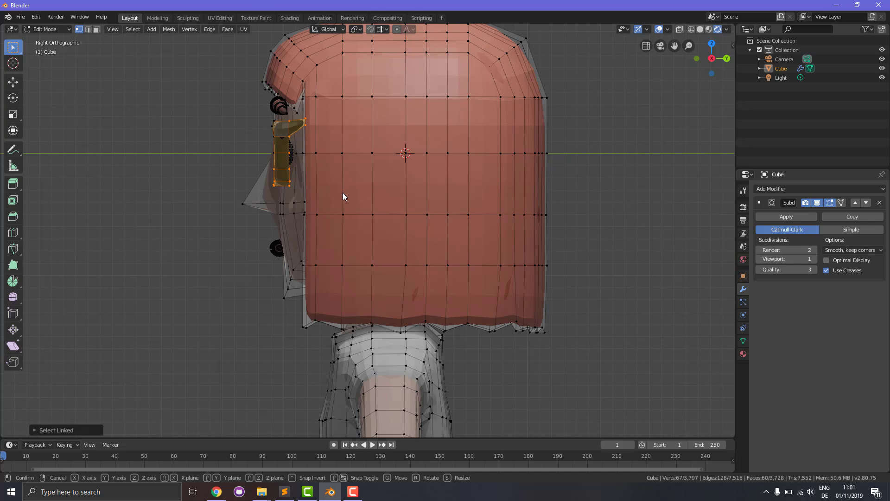
key("y")
left_click(335, 194)
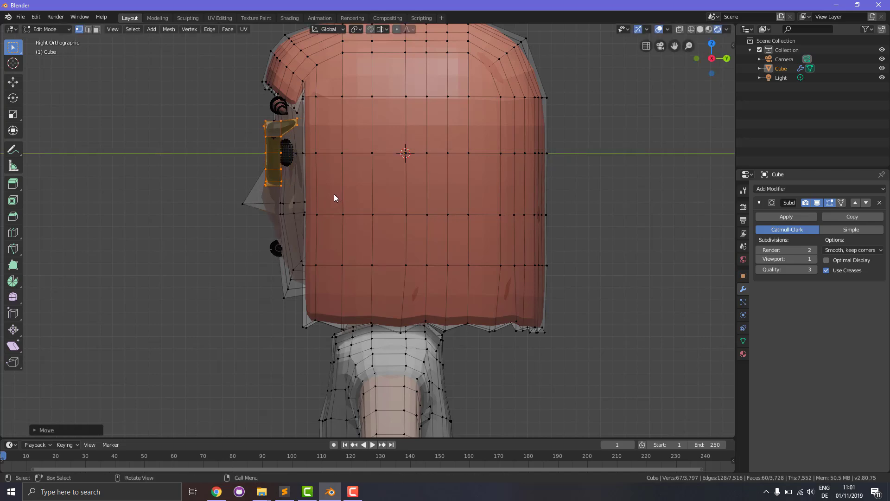
middle_click_drag(334, 194, 305, 238)
scroll(320, 242, "up", 5)
scroll(304, 231, "up", 1)
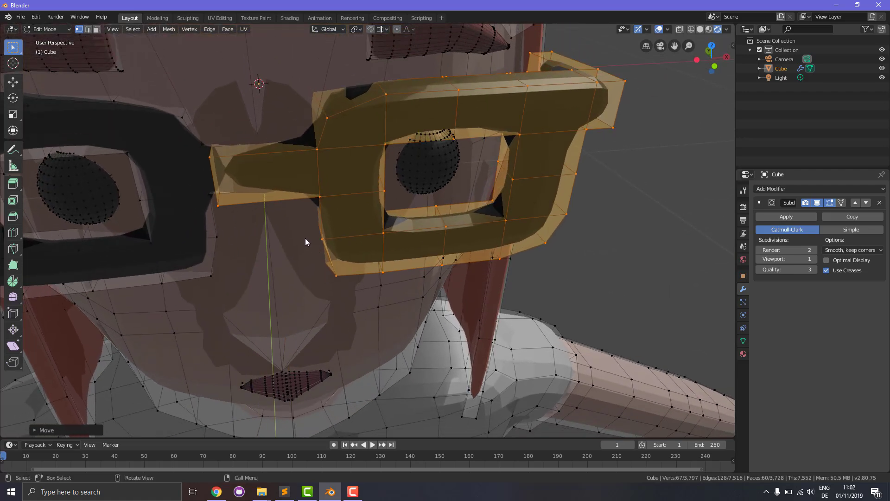
Undo the forward move of the single glasses half.
left_click(209, 183)
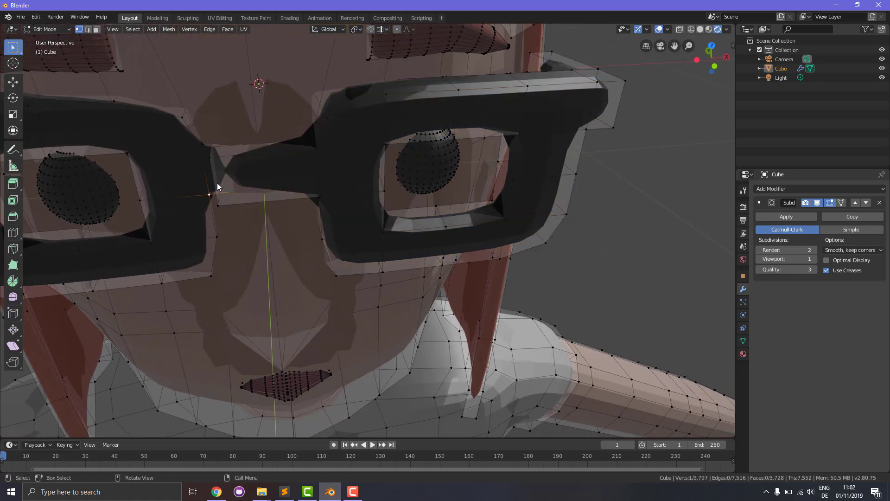
middle_click_drag(224, 179, 322, 202)
key("ctrl+z")
key("ctrl+z")
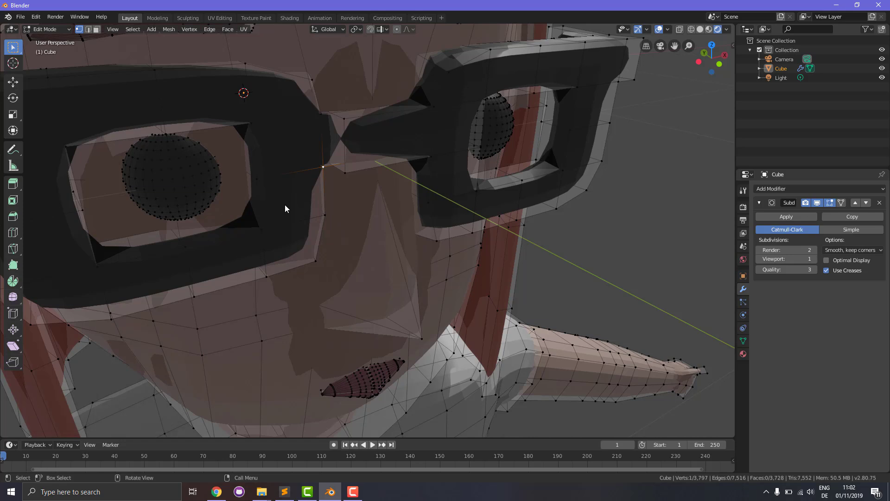
scroll(289, 241, "down", 5)
key("ctrl+l")
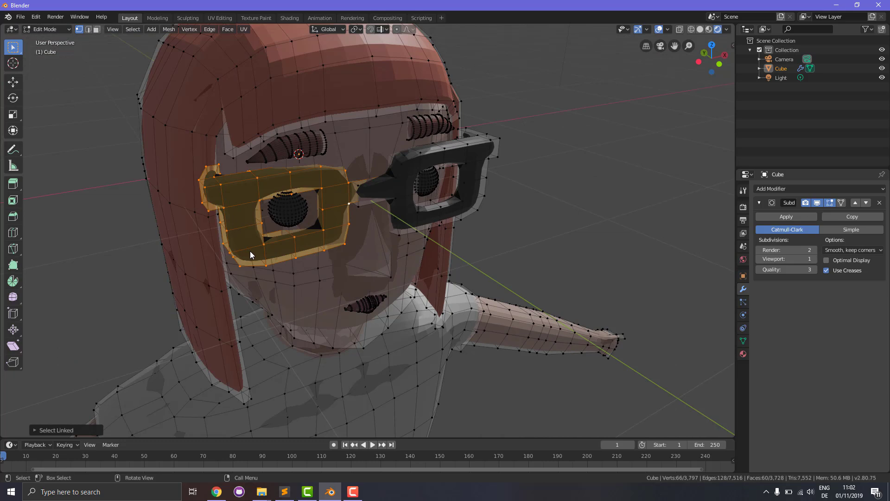
key("ctrl+z")
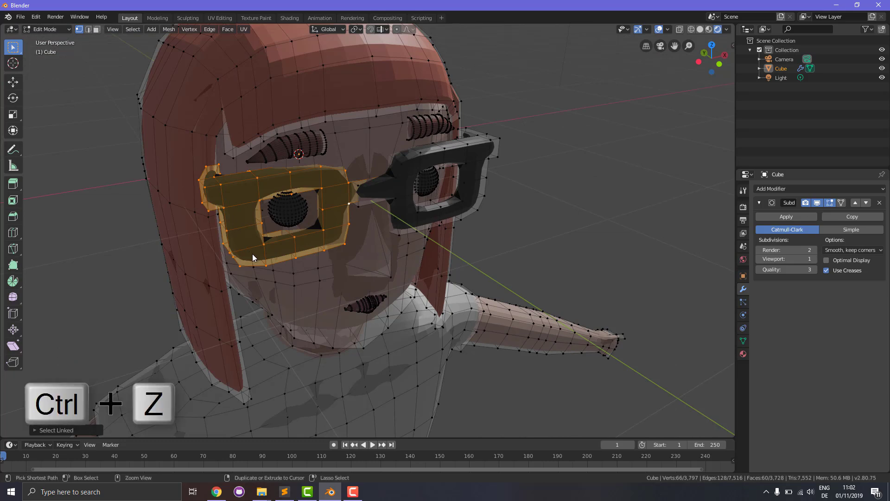
key("ctrl+l")
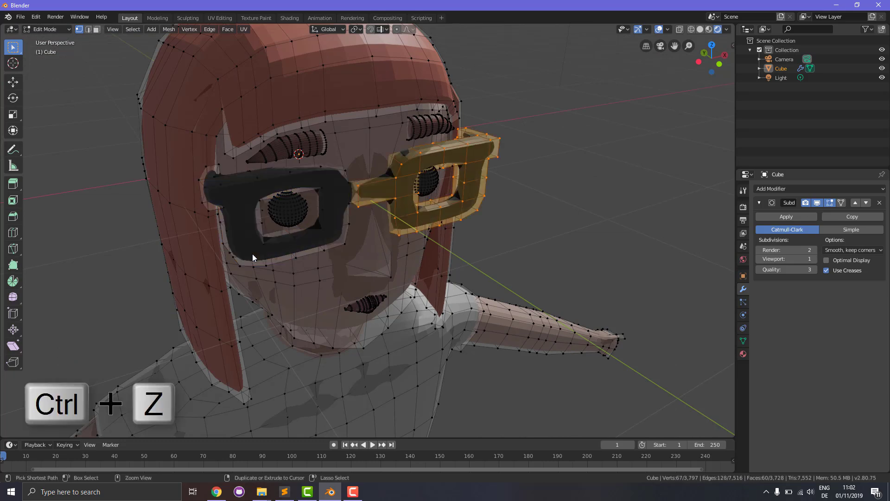
key("ctrl+z")
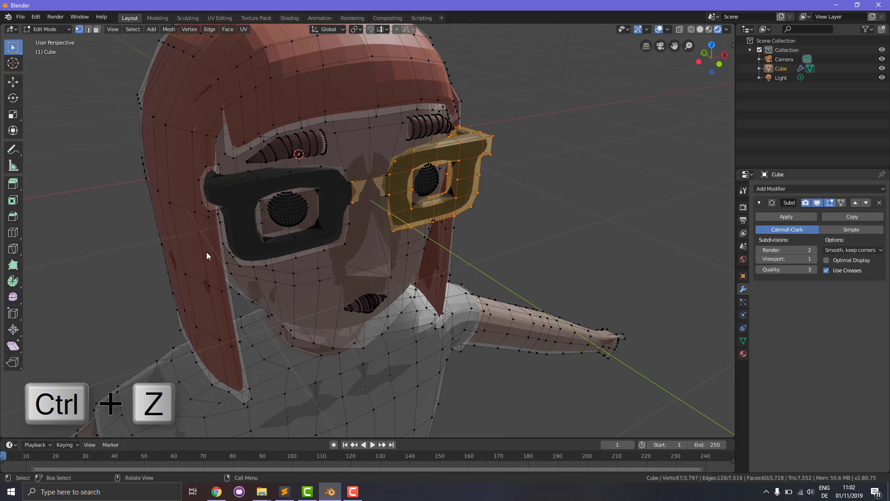
Select both linked halves of the glasses and move them about 0.04 m forward along Y.
left_click(240, 222)
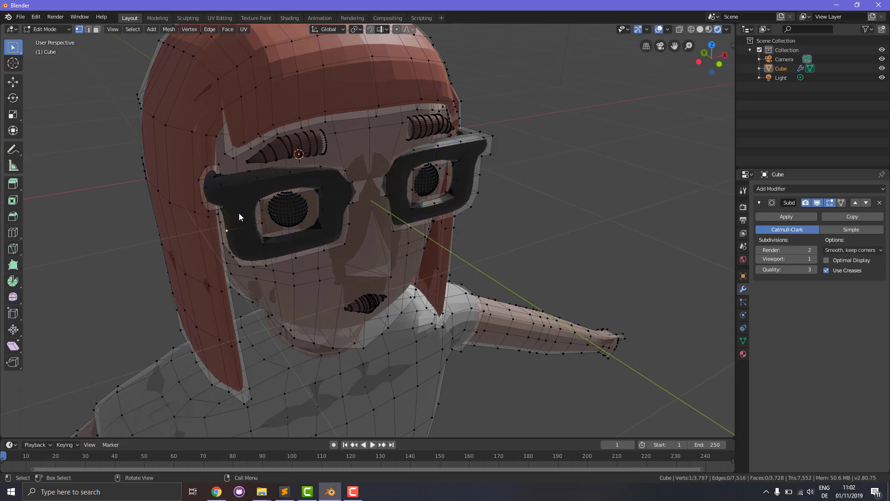
key("ctrl+l")
key("l")
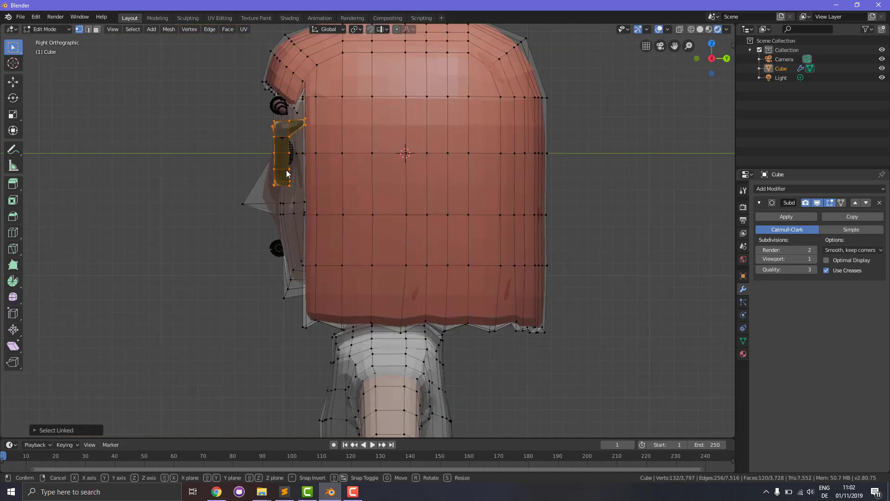
key("g")
key("y")
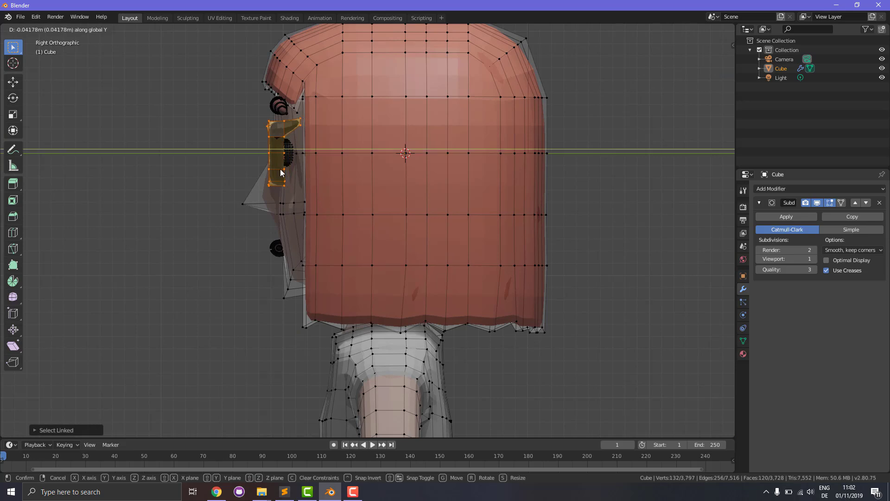
left_click(280, 169)
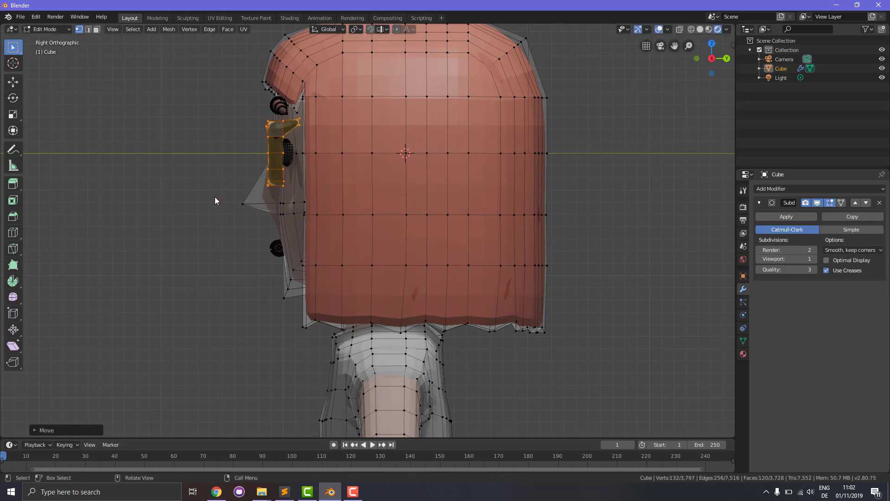
Add a vertical loop cut through the centre of the glasses' bridge.
key("KP_1")
middle_click_drag(340, 264, 338, 287)
scroll(350, 294, "up", 5)
scroll(341, 292, "down", 3)
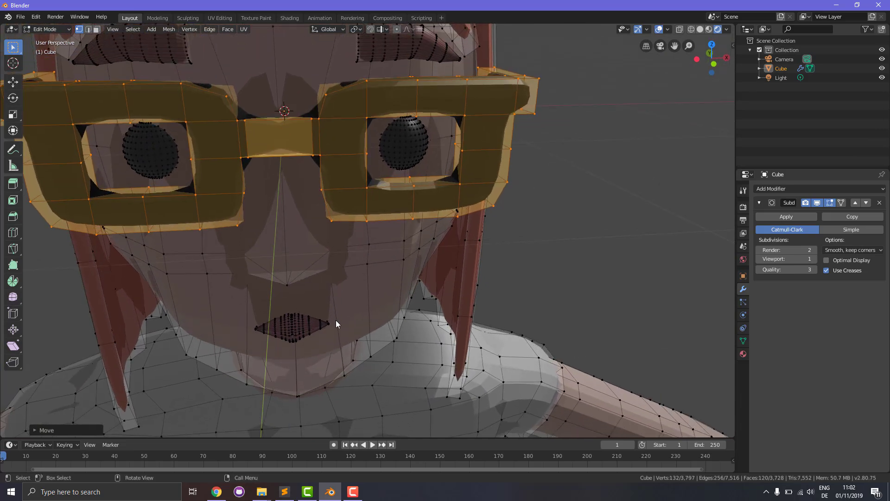
key("ctrl+r")
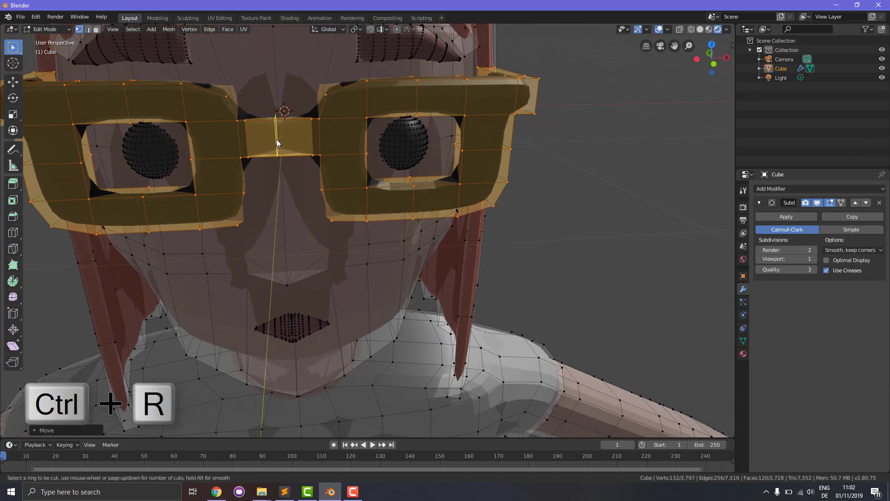
left_click(277, 147)
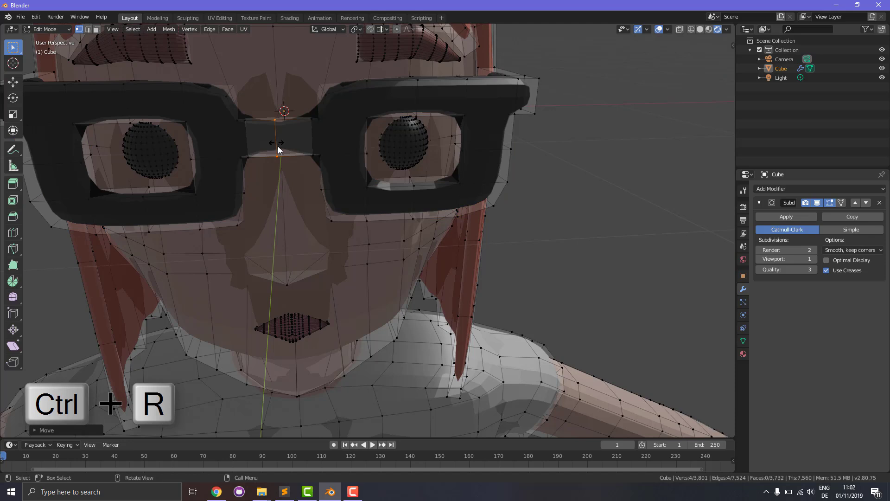
left_click(279, 159)
Scale the bridge's centre edge loop up by about 1.4 and check the glasses from the side.
key("g")
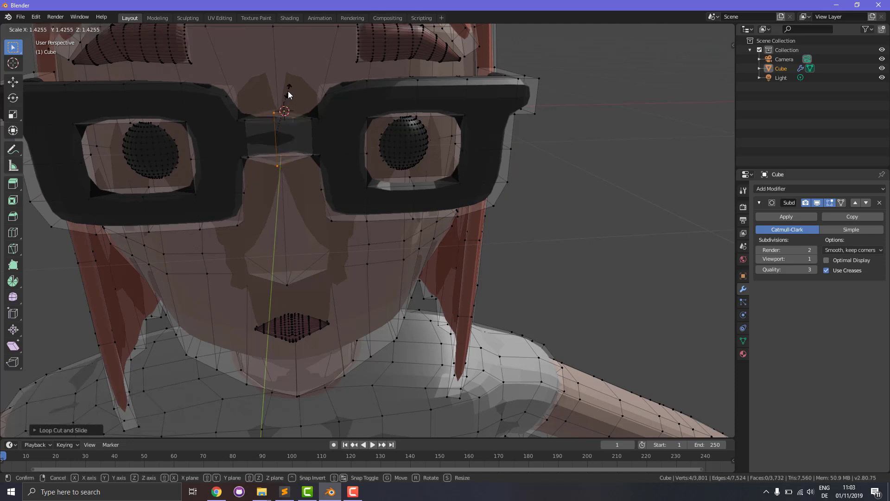
left_click(289, 93)
left_click(421, 232)
middle_click_drag(422, 255, 309, 258)
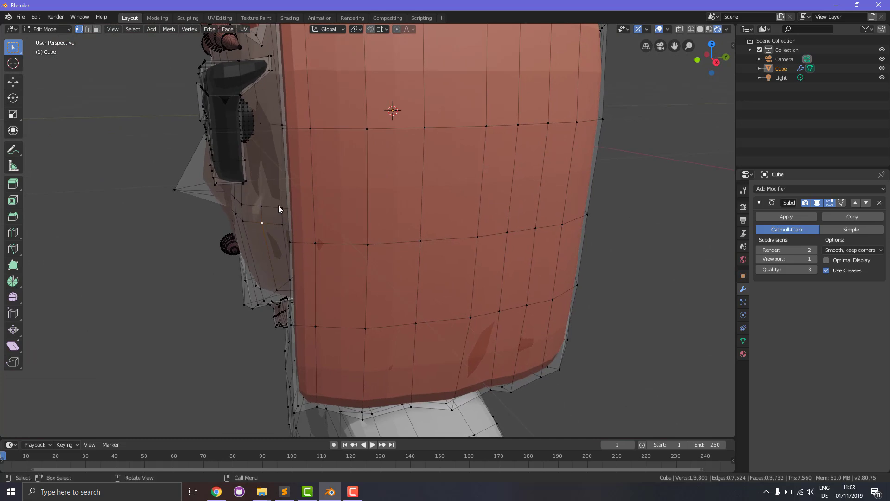
Select both linked halves of the glasses and move them slightly back toward the face along Y.
middle_click_drag(278, 210, 338, 231)
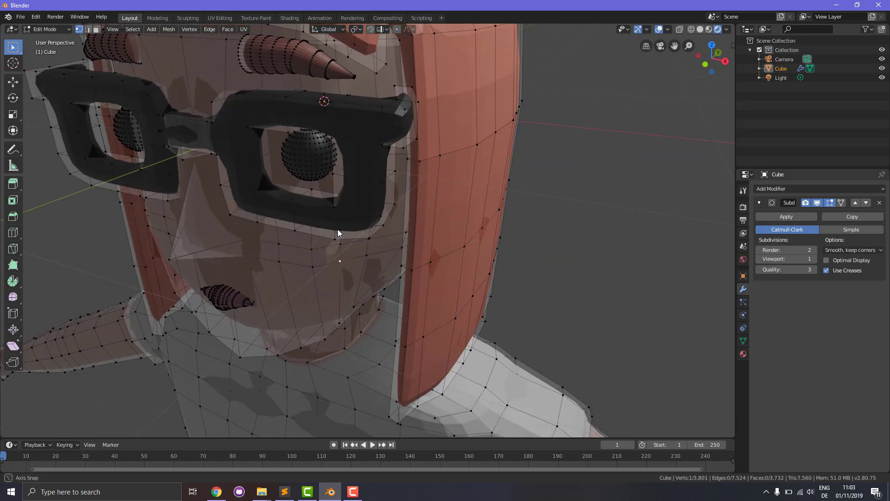
key("l")
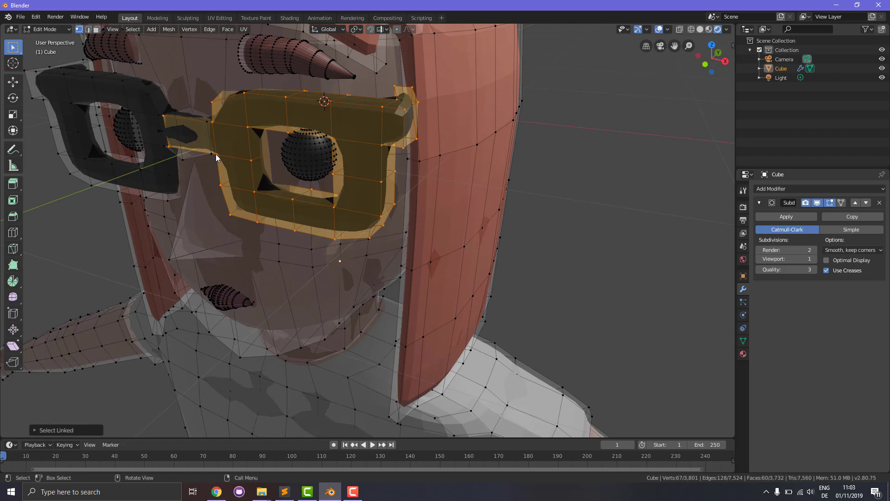
key("l")
middle_click_drag(299, 200, 236, 193)
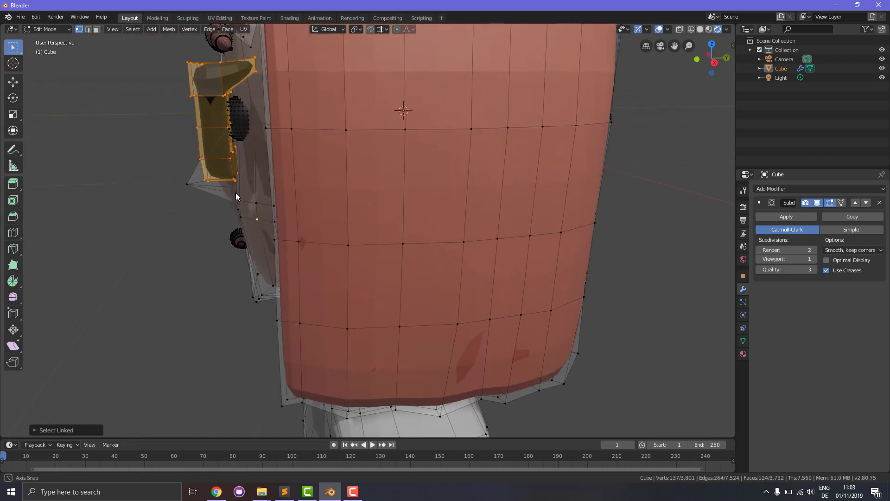
key("g")
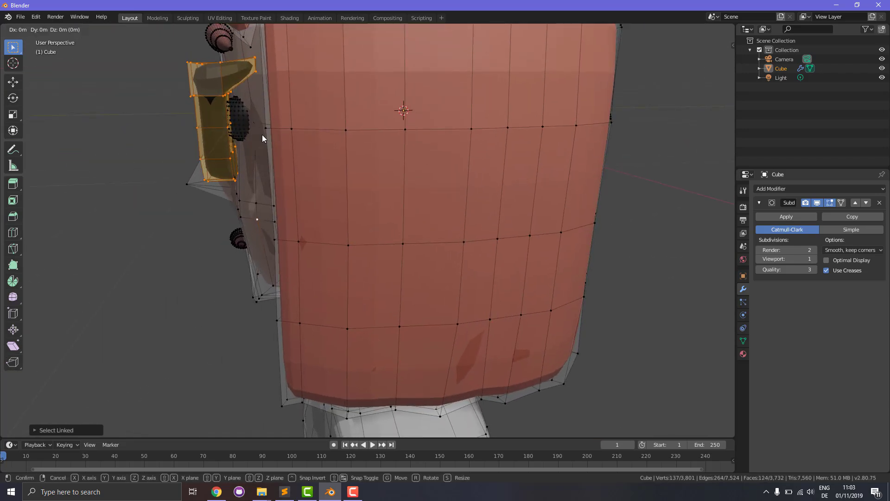
key("y")
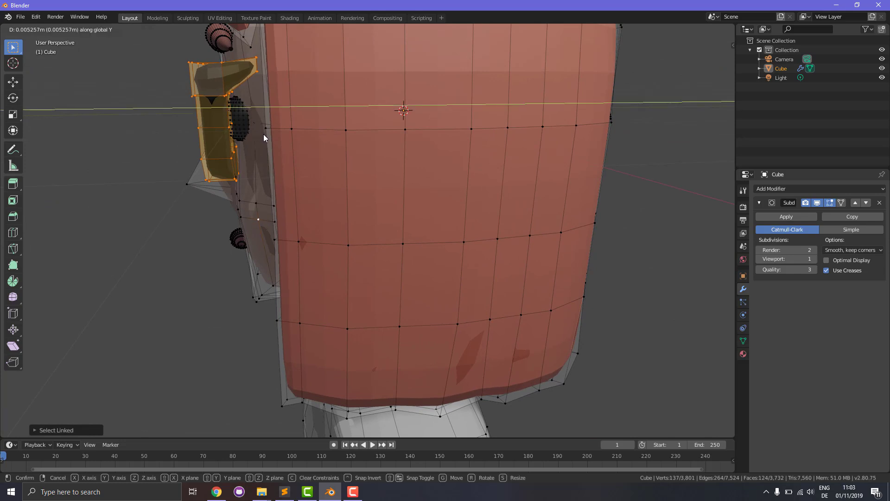
left_click(265, 135)
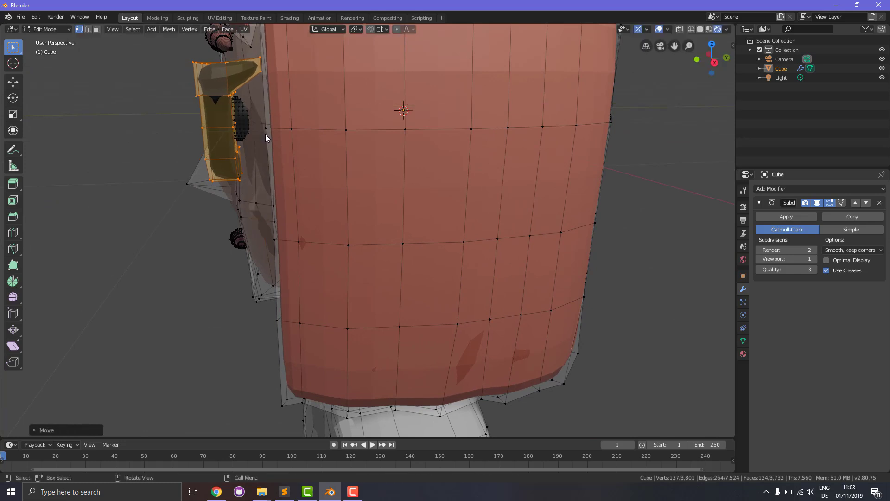
middle_click_drag(152, 182, 262, 194)
Select the linked mouth mesh and move it about 0.017 m back toward the face.
left_click(327, 241)
middle_click_drag(302, 235, 230, 244)
key("l")
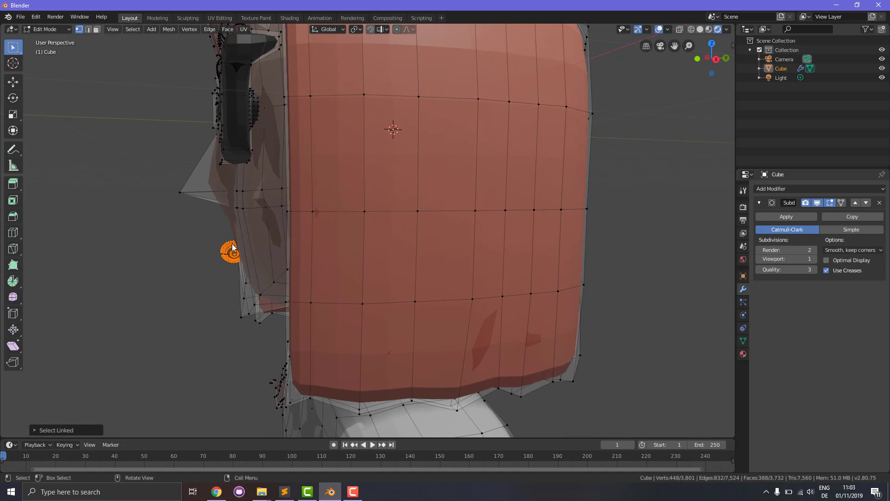
key("g")
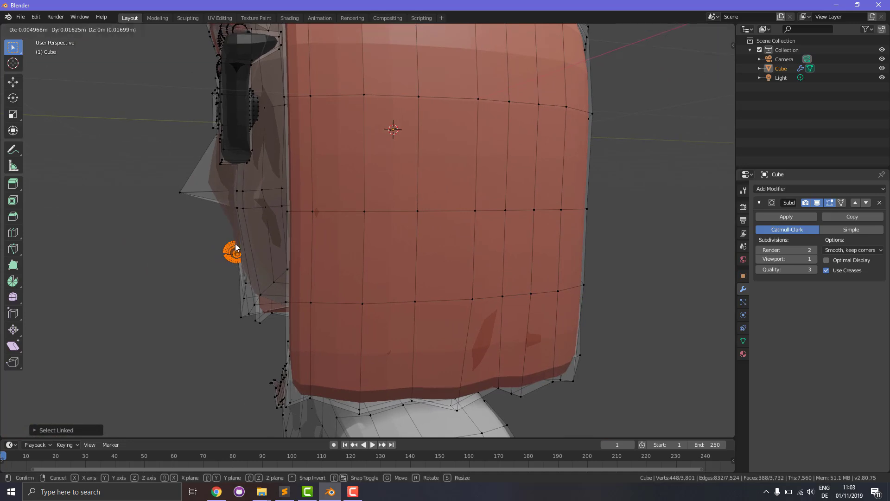
left_click(235, 244)
Add a horizontal loop cut around the head, crossing the nose ridge between the glasses' bridge and the nose tip.
middle_click_drag(169, 273, 263, 311)
scroll(235, 284, "down", 5)
scroll(268, 349, "down", 8)
scroll(266, 346, "up", 8)
mouse_move(266, 346)
middle_mouse_down()
mouse_move(171, 369)
mouse_move(268, 350)
mouse_move(196, 362)
mouse_move(260, 352)
mouse_move(222, 370)
mouse_move(184, 357)
mouse_move(255, 358)
middle_mouse_up()
scroll(253, 259, "up", 6)
middle_click_drag(255, 271, 218, 260)
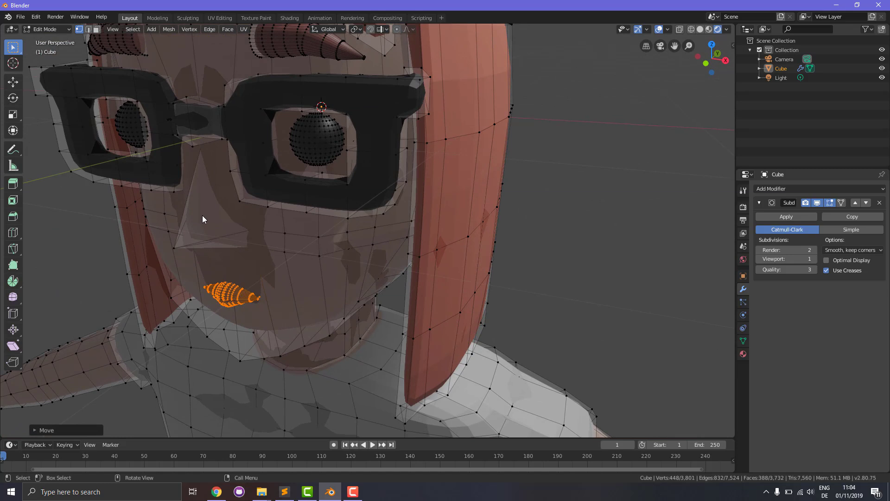
key("ctrl+r")
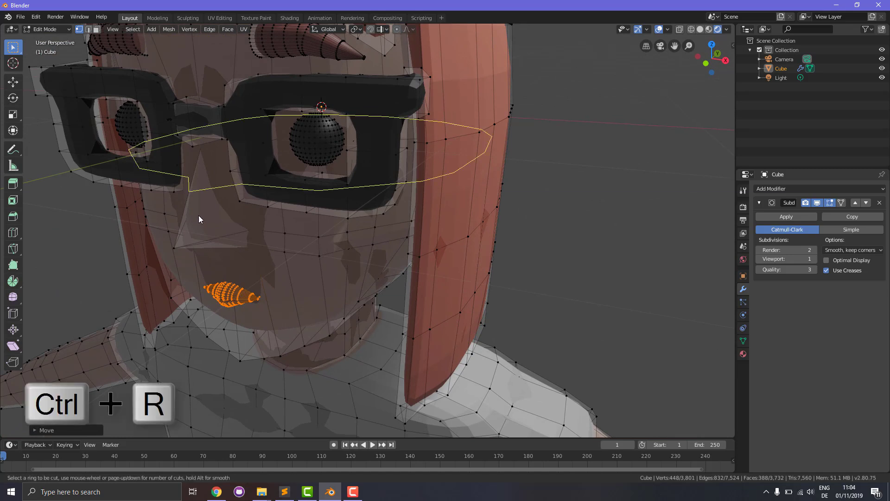
left_click(201, 215)
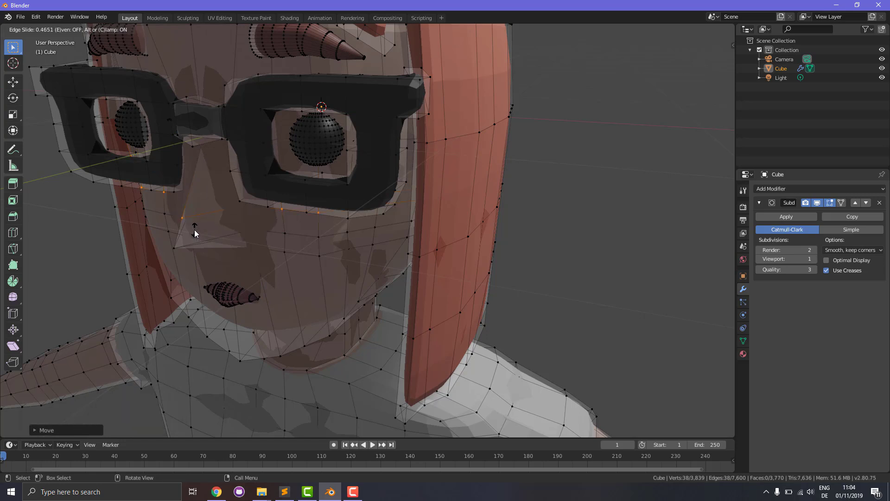
left_click(222, 232)
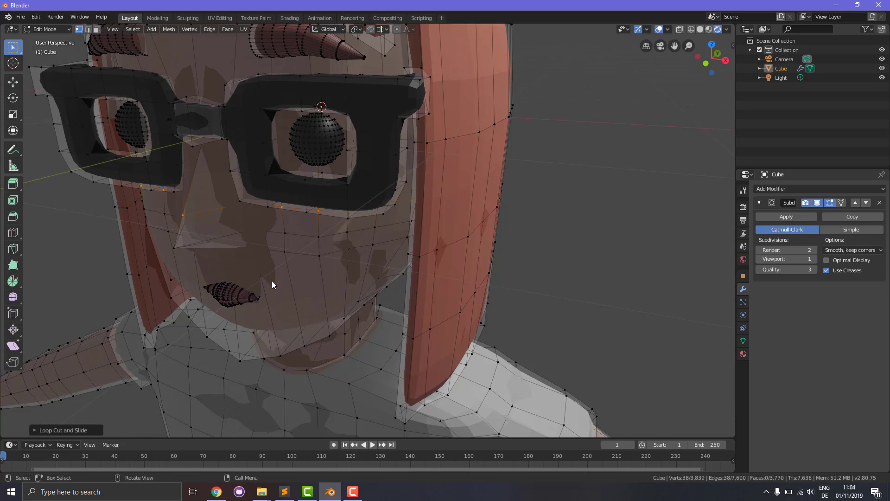
Select the new loop's vertex on the nose ridge and check the nose profile from the side.
left_click(183, 216)
middle_click_drag(209, 247, 185, 254)
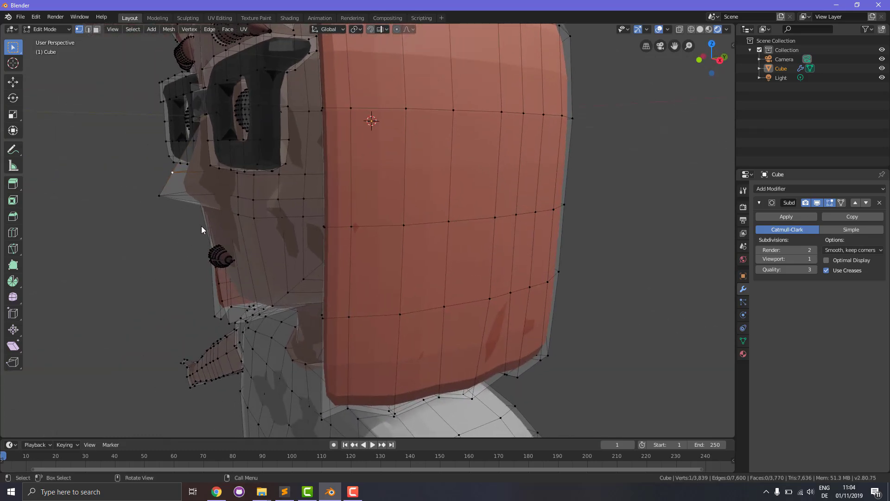
middle_click_drag(207, 197, 291, 240)
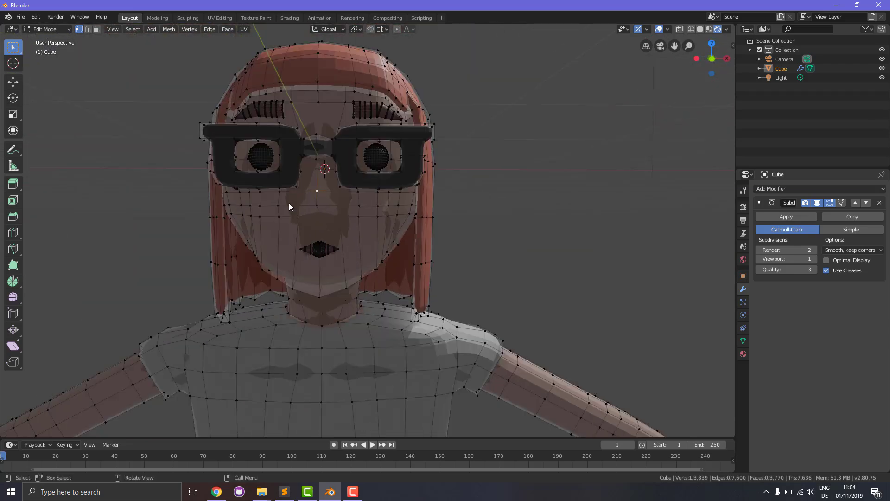
Switch the character mesh to Object Mode and view the whole figure from the front.
left_click(56, 30)
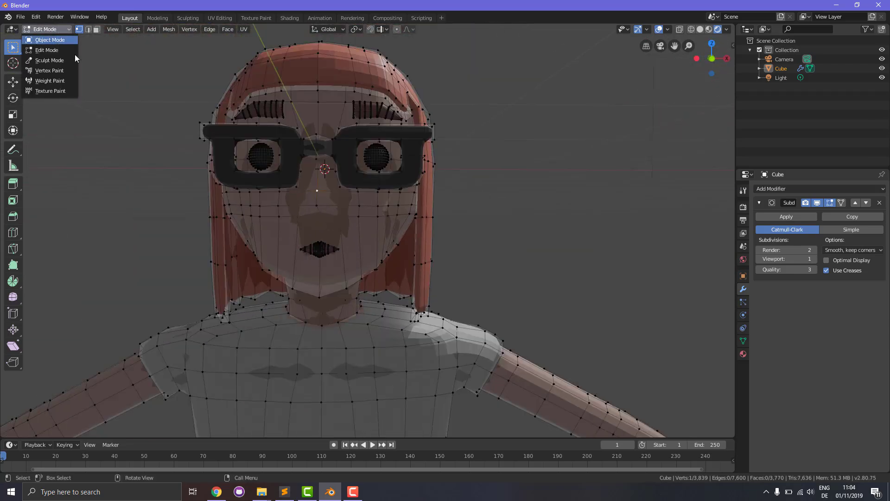
left_click(58, 37)
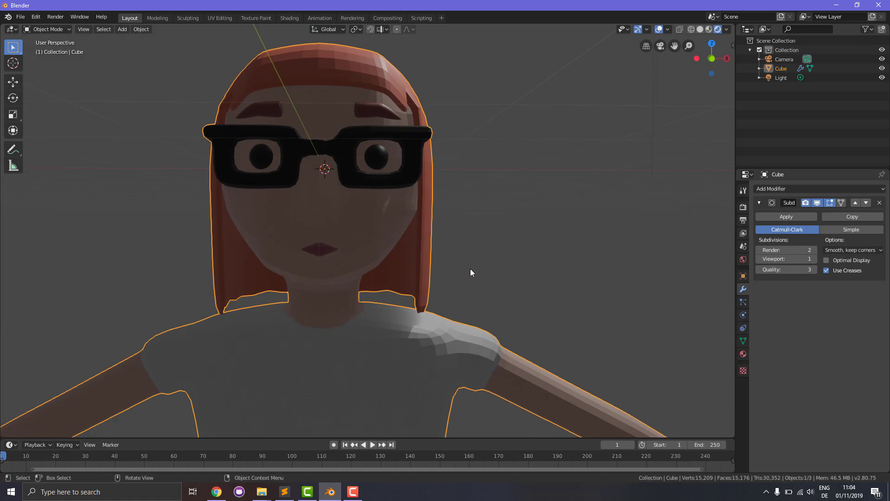
middle_click_drag(464, 270, 723, 303)
scroll(464, 280, "down", 3)
scroll(408, 288, "down", 3)
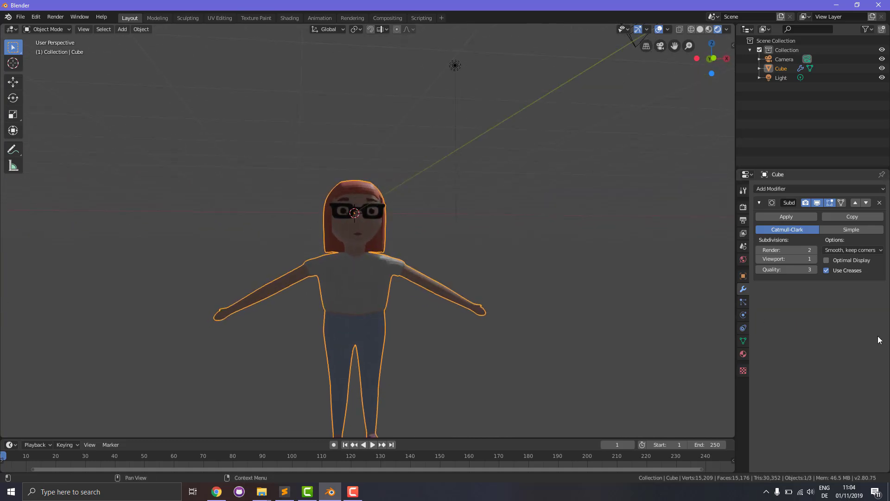
scroll(486, 350, "down", 2)
scroll(481, 350, "up", 1)
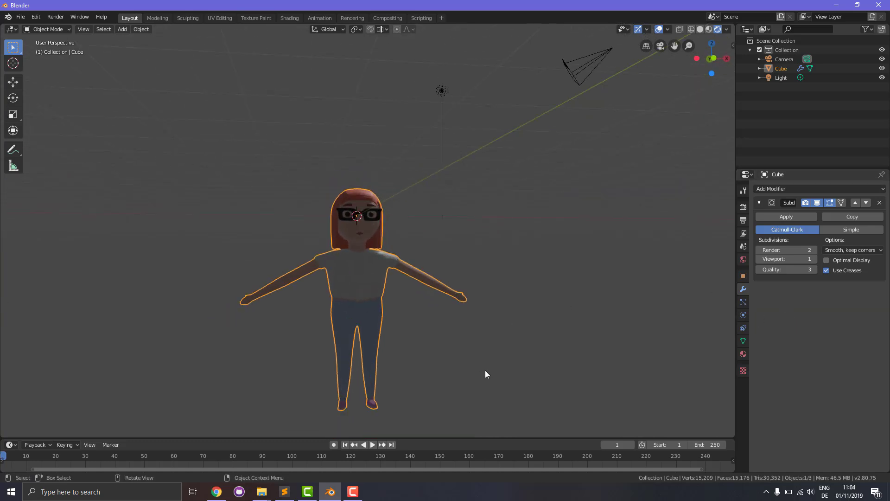